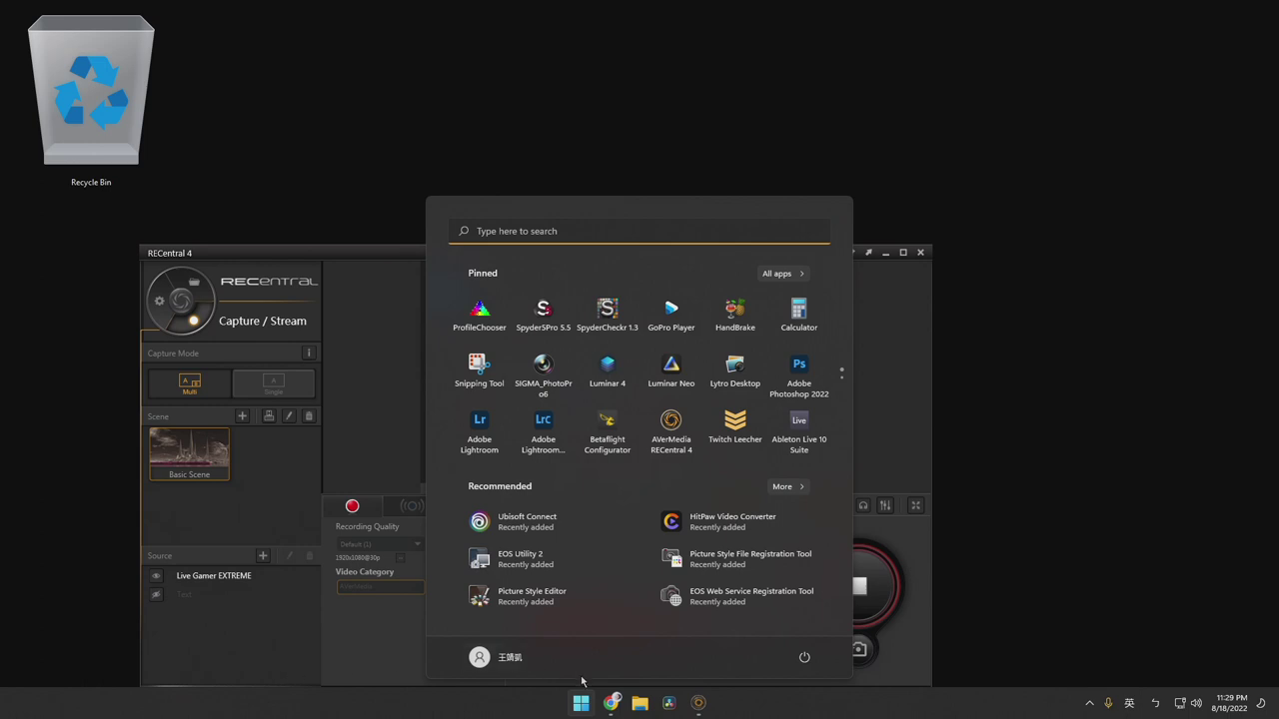
click(583, 683)
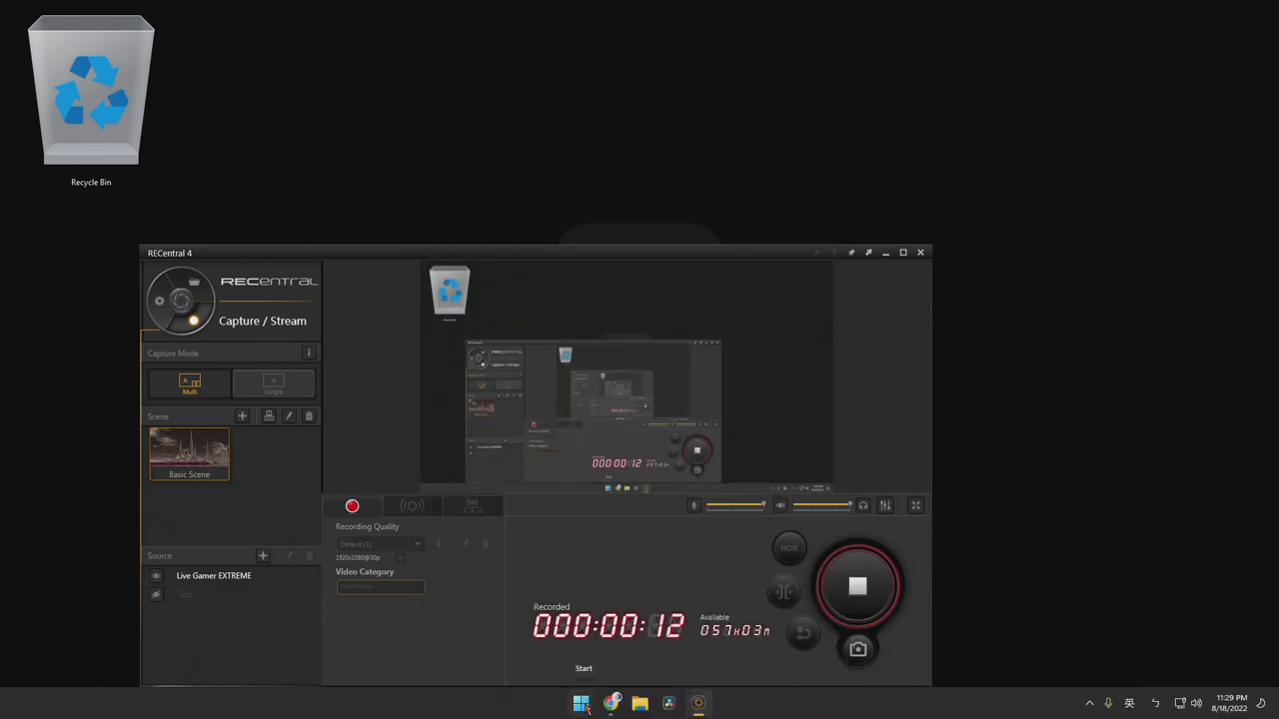
click(581, 703)
click(582, 705)
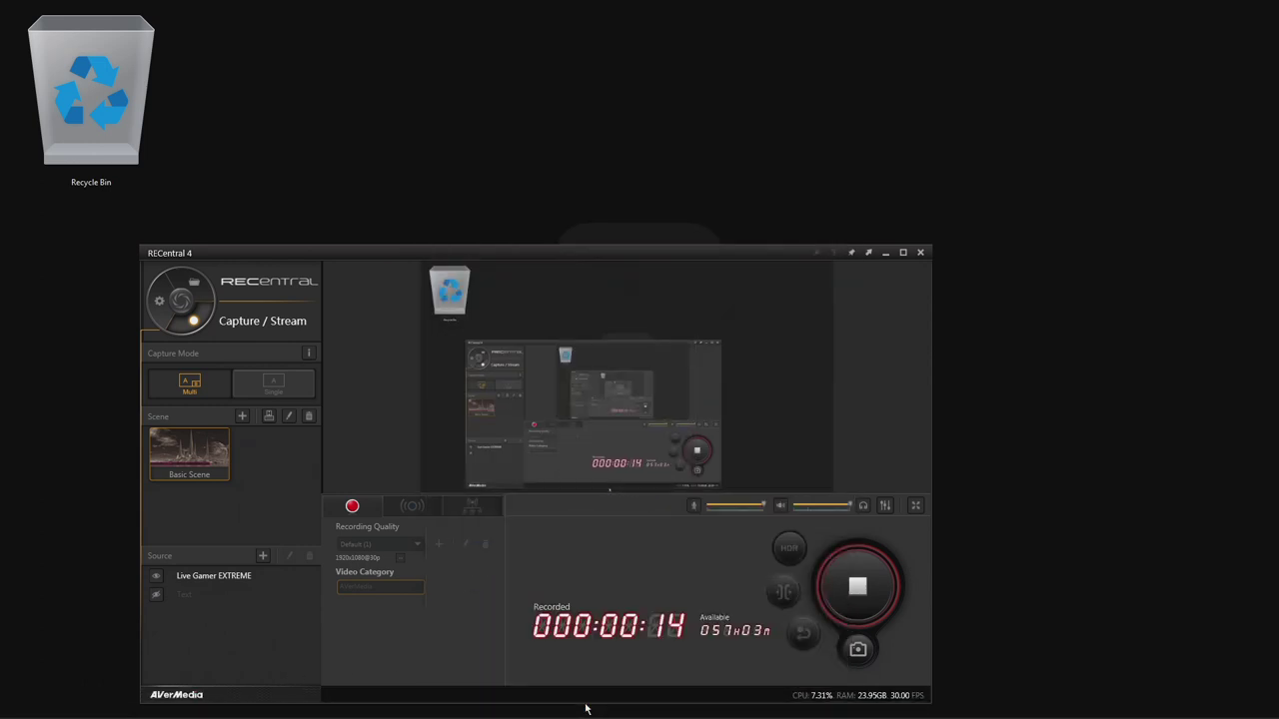
click(585, 706)
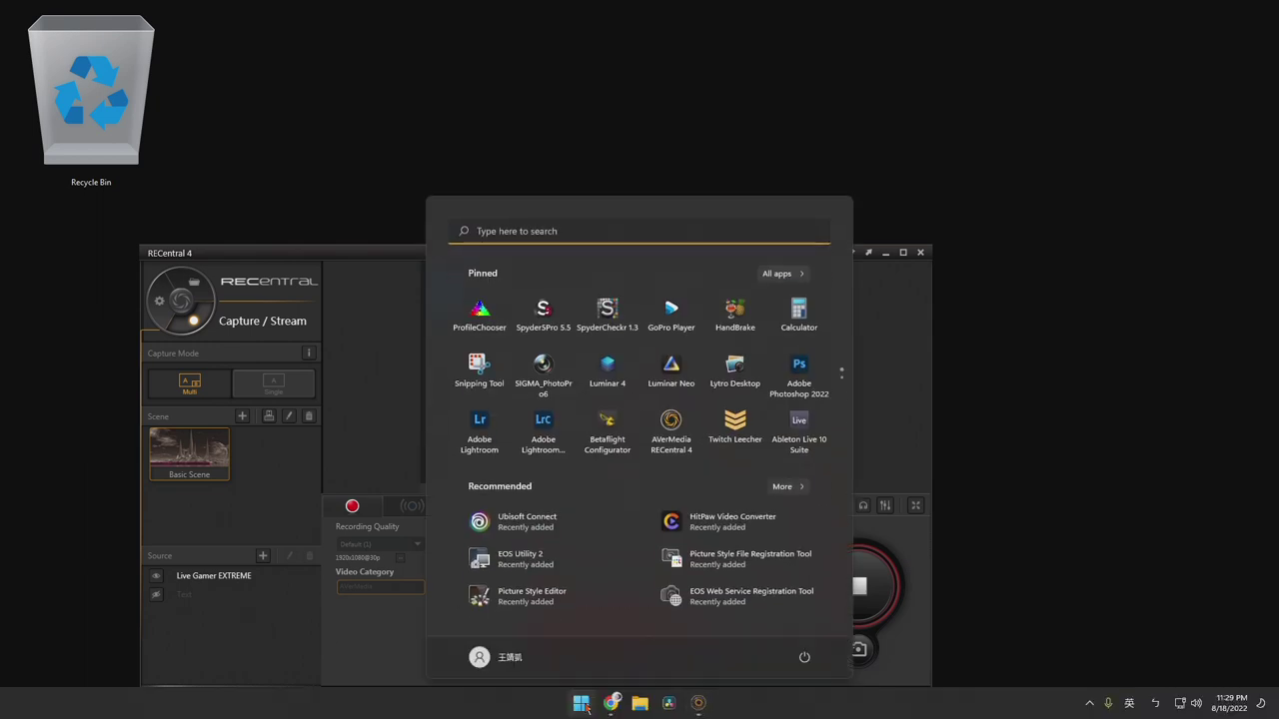
click(585, 706)
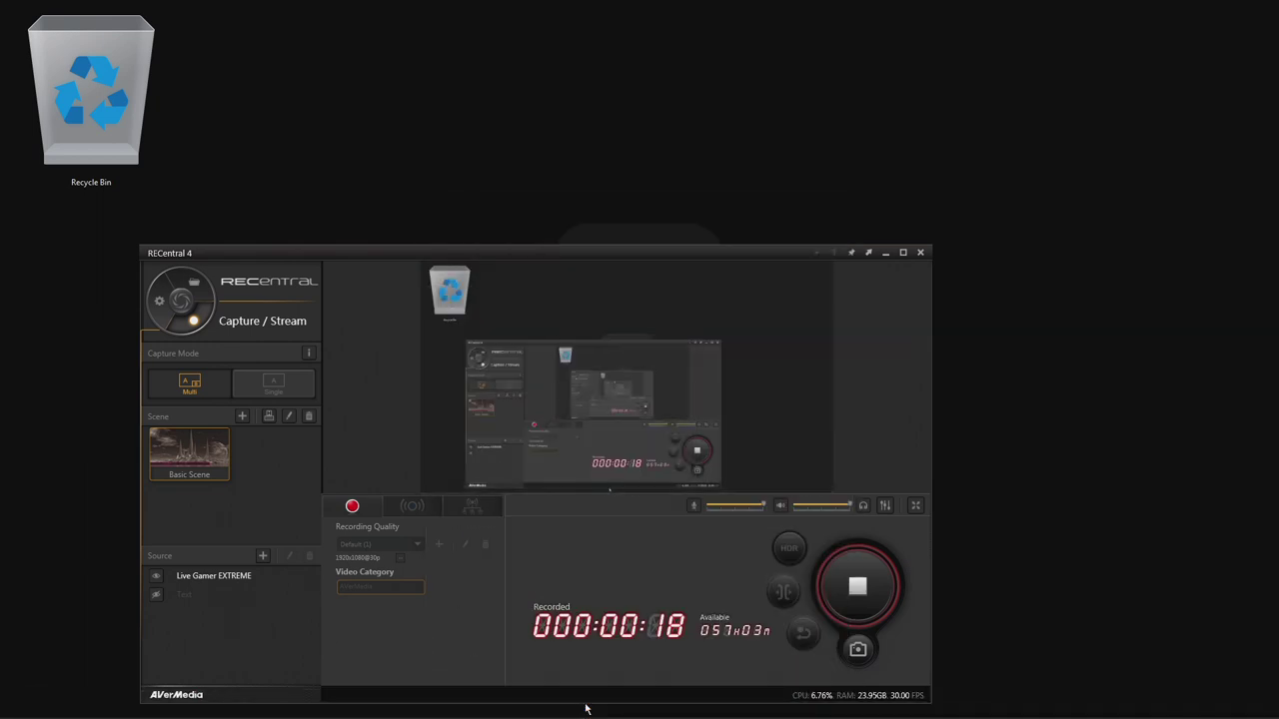
click(586, 706)
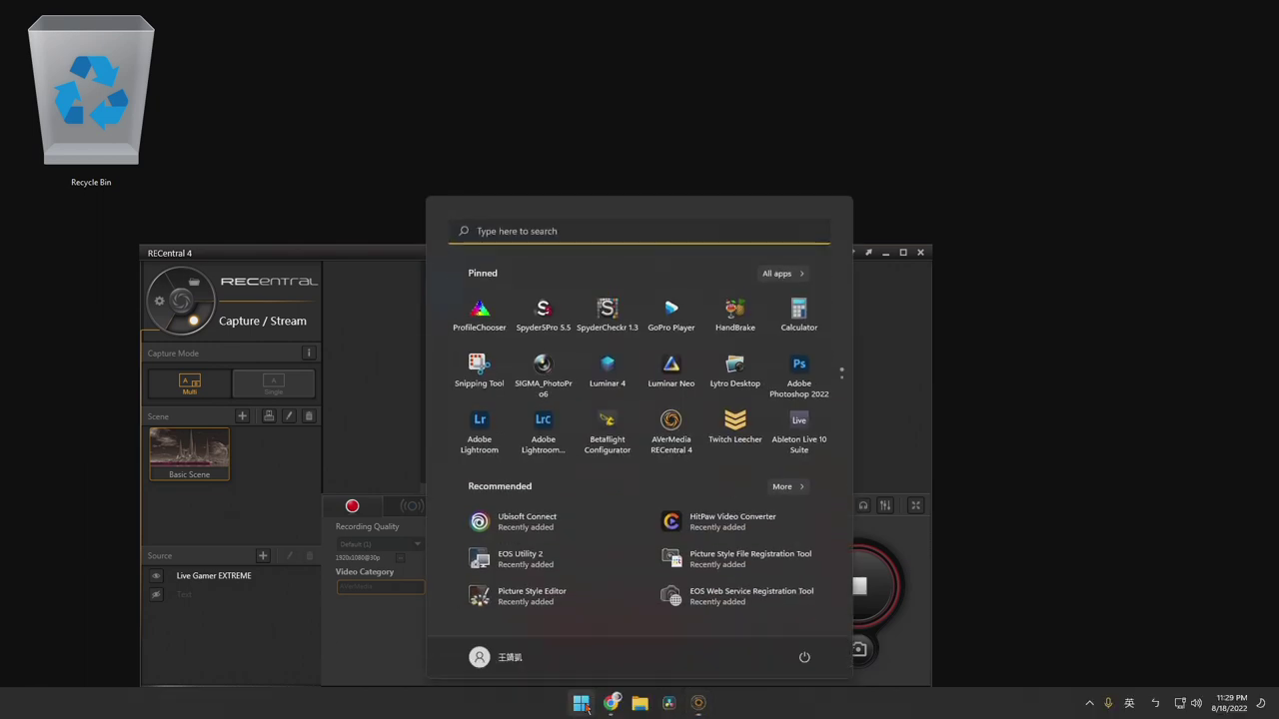
click(585, 707)
click(585, 707)
click(586, 706)
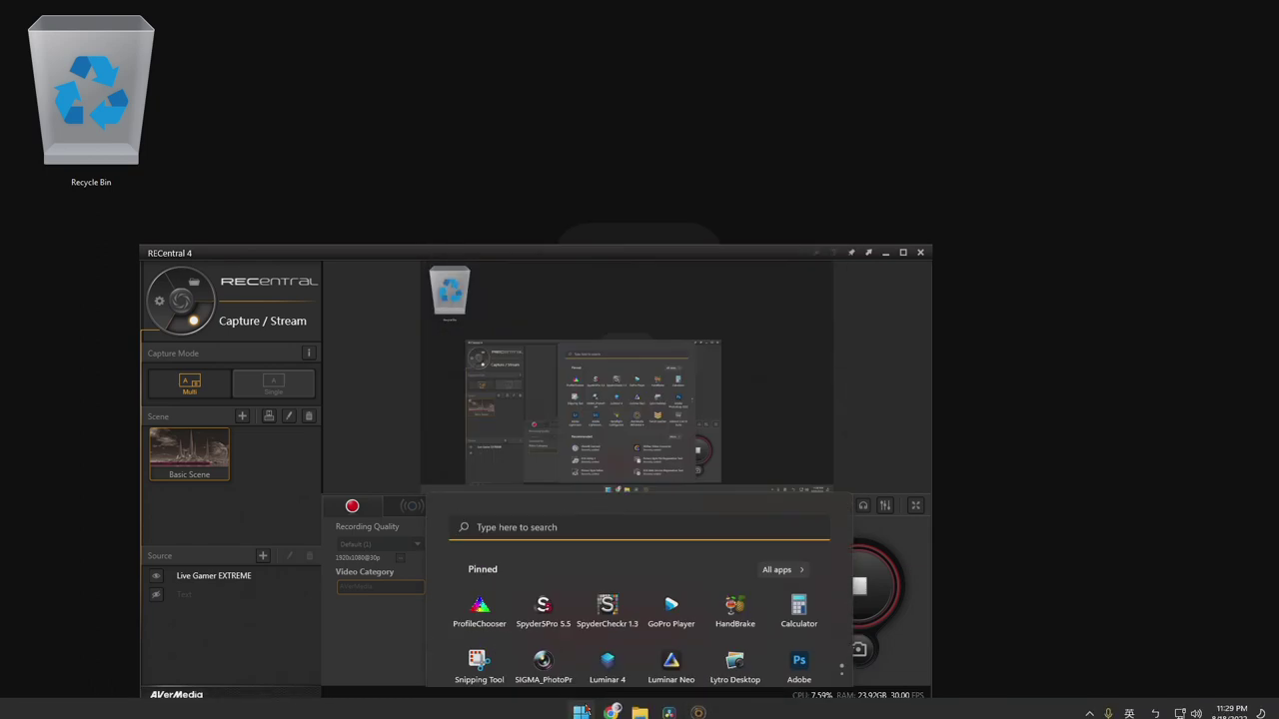
click(586, 706)
click(586, 707)
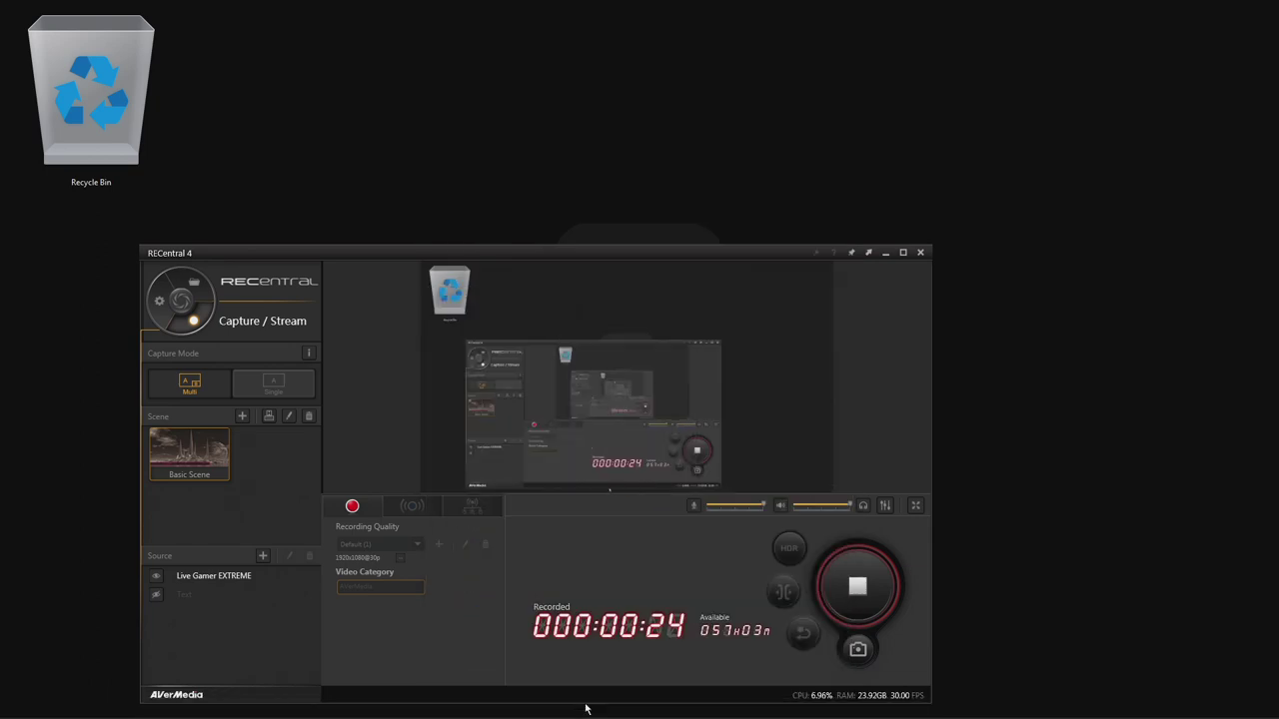
click(586, 706)
click(585, 707)
Minimize RECentral 4 and show the HitPaw Video Converter web page full screen in Chrome with the downloads bar closed
click(886, 254)
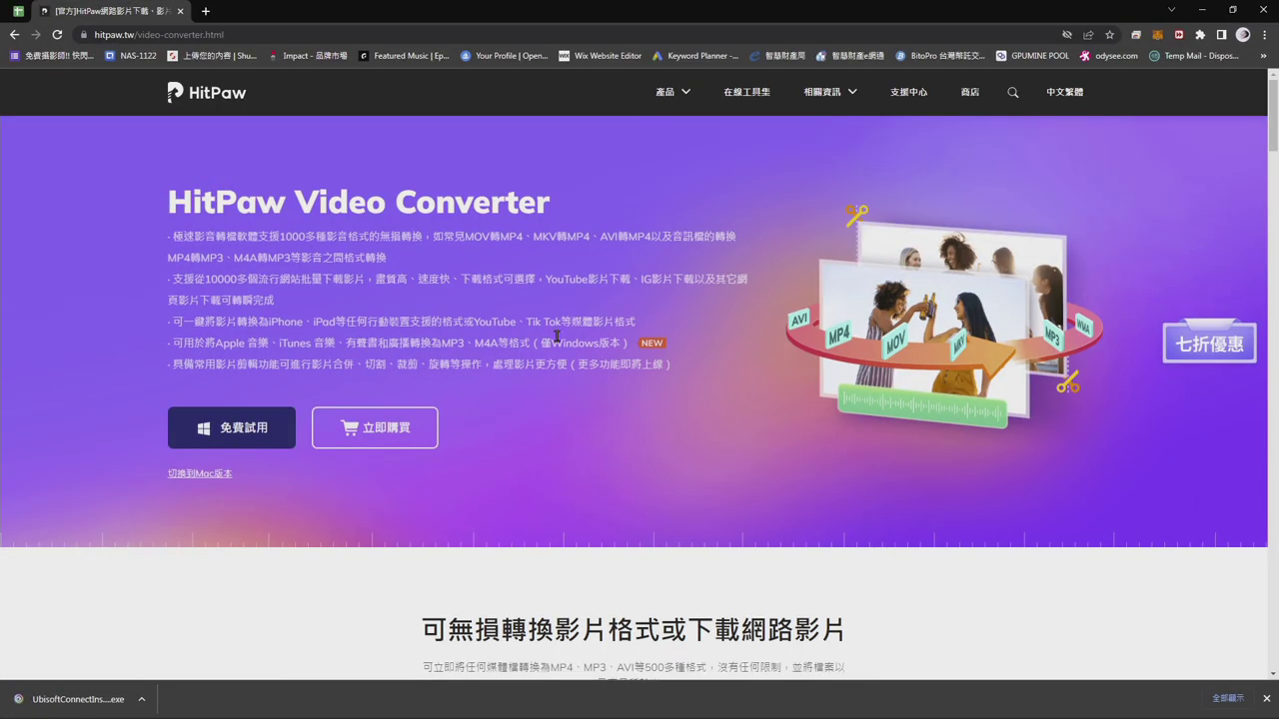
click(1266, 699)
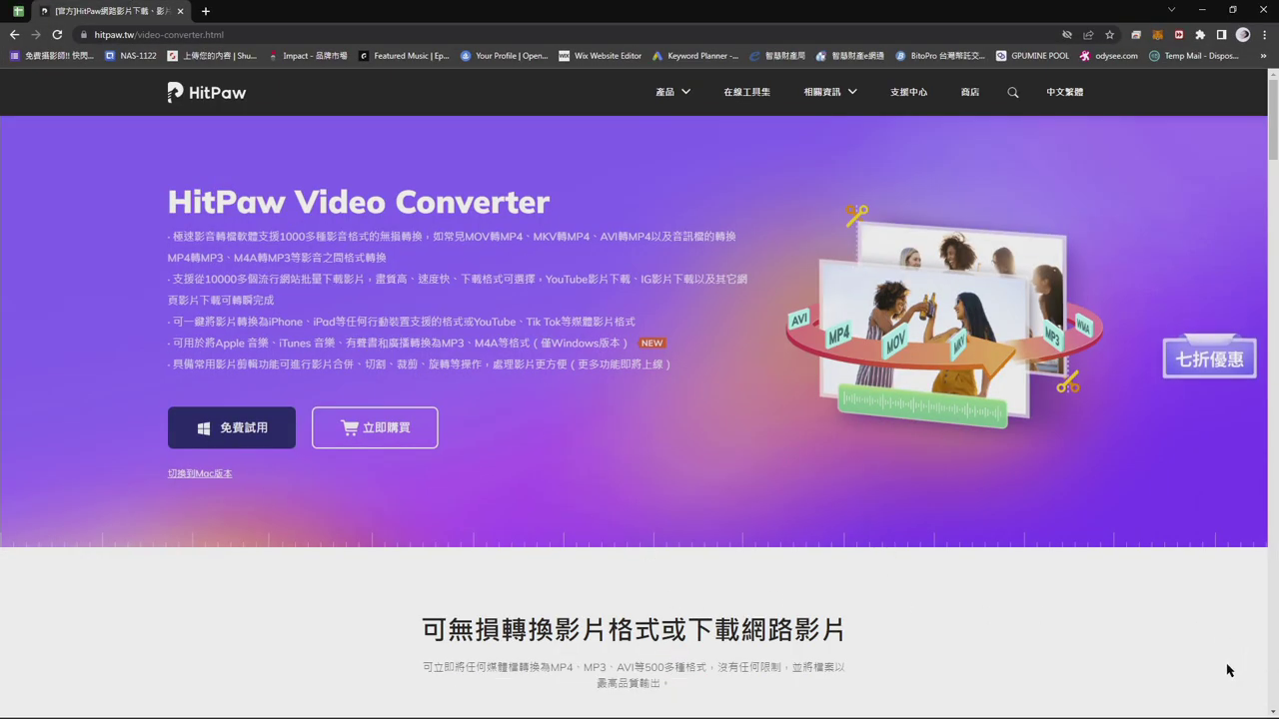
key(F11)
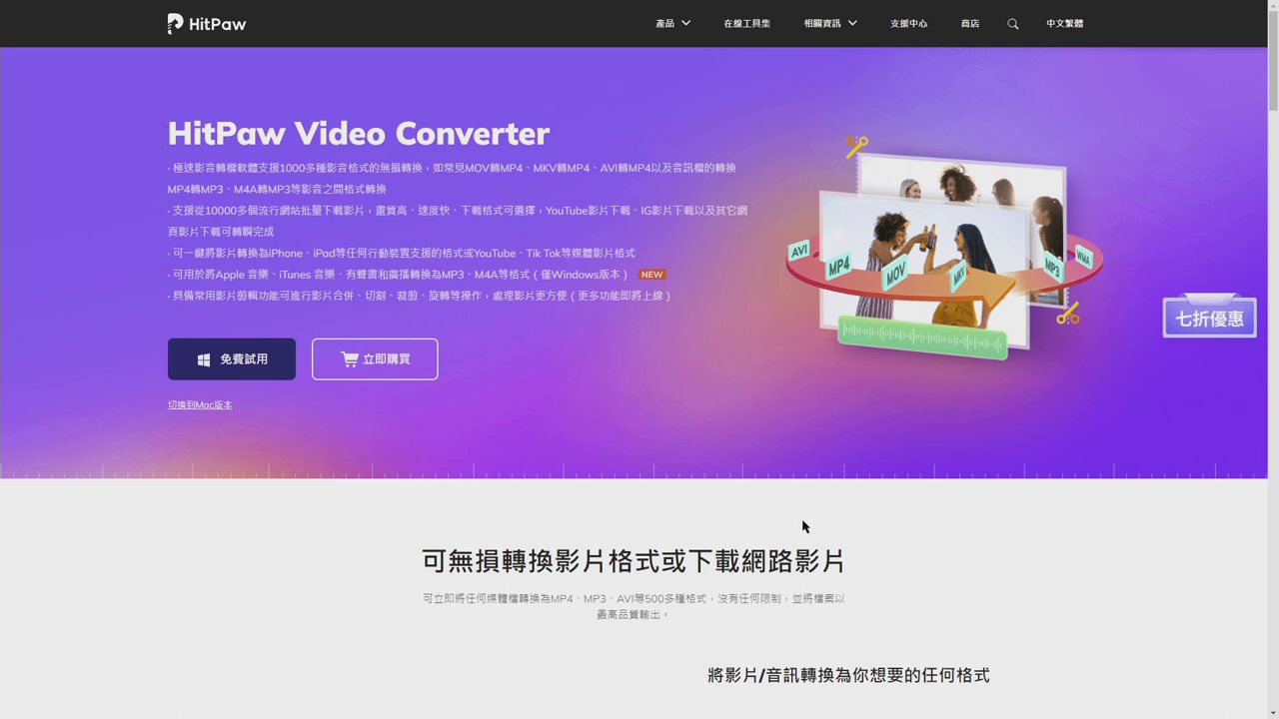
scroll(556, 557, down, 1)
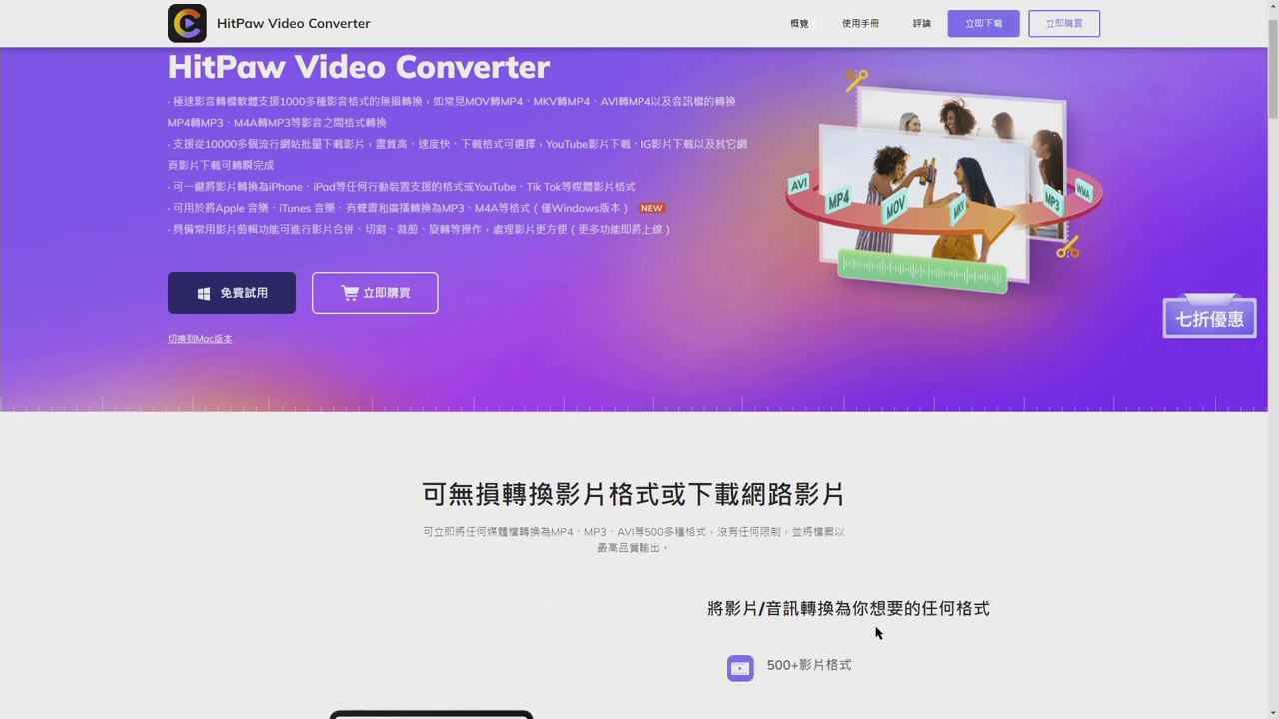
scroll(1021, 499, up, 1)
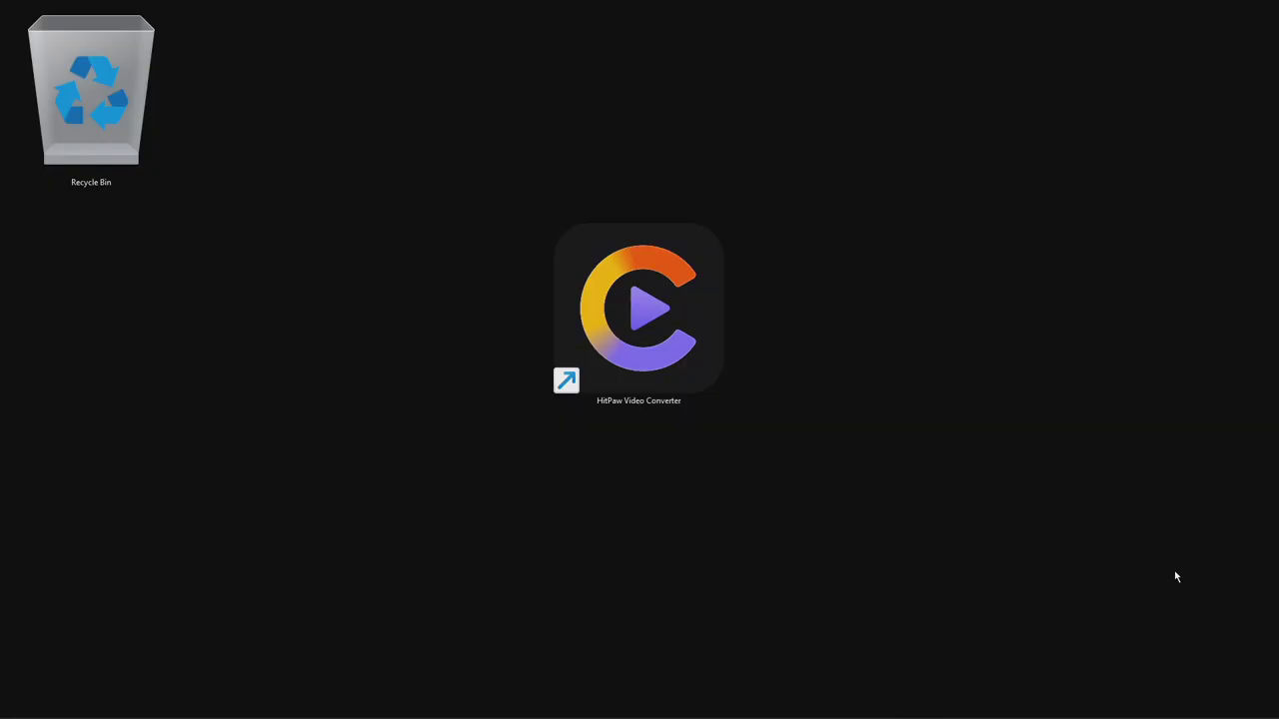
click(676, 377)
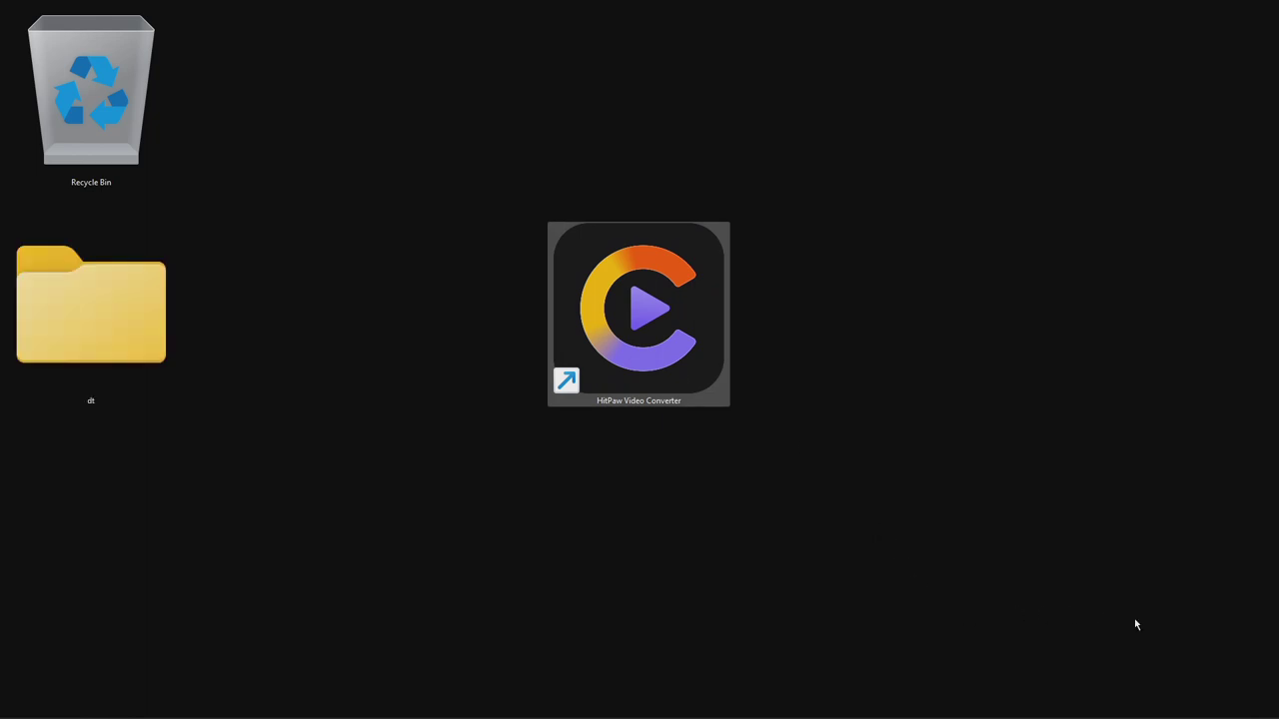
key(Return)
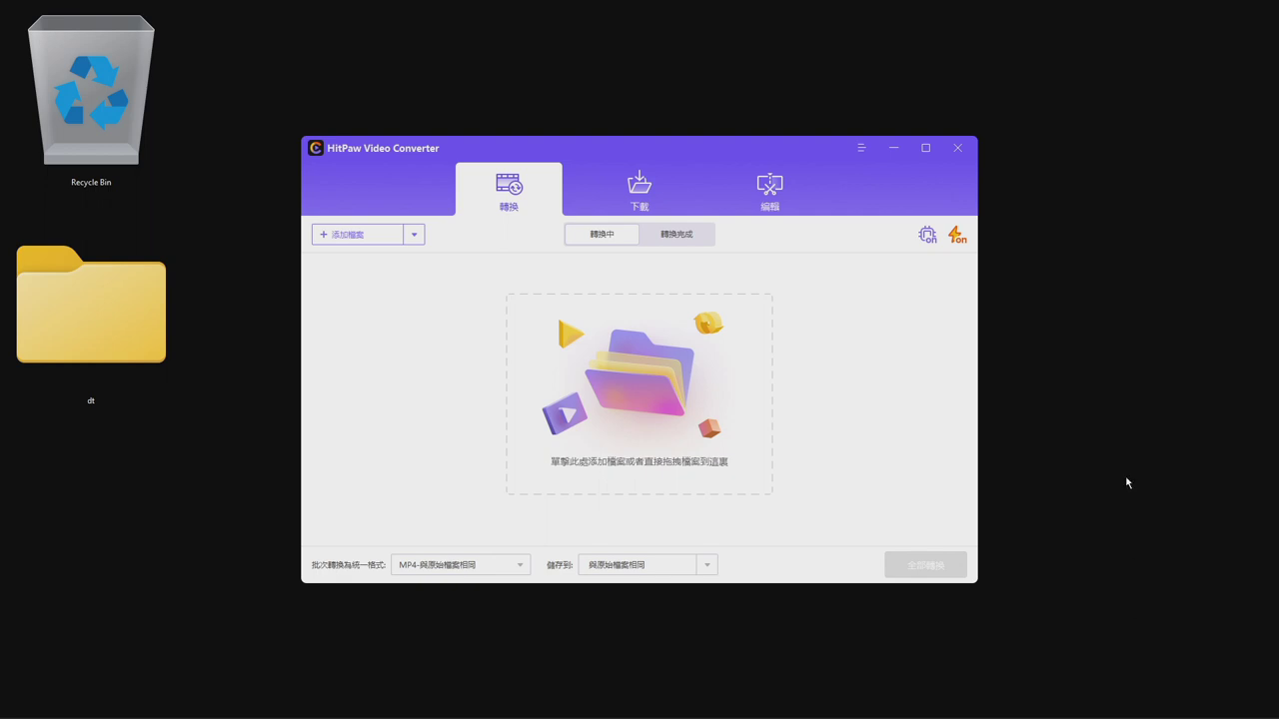
click(925, 148)
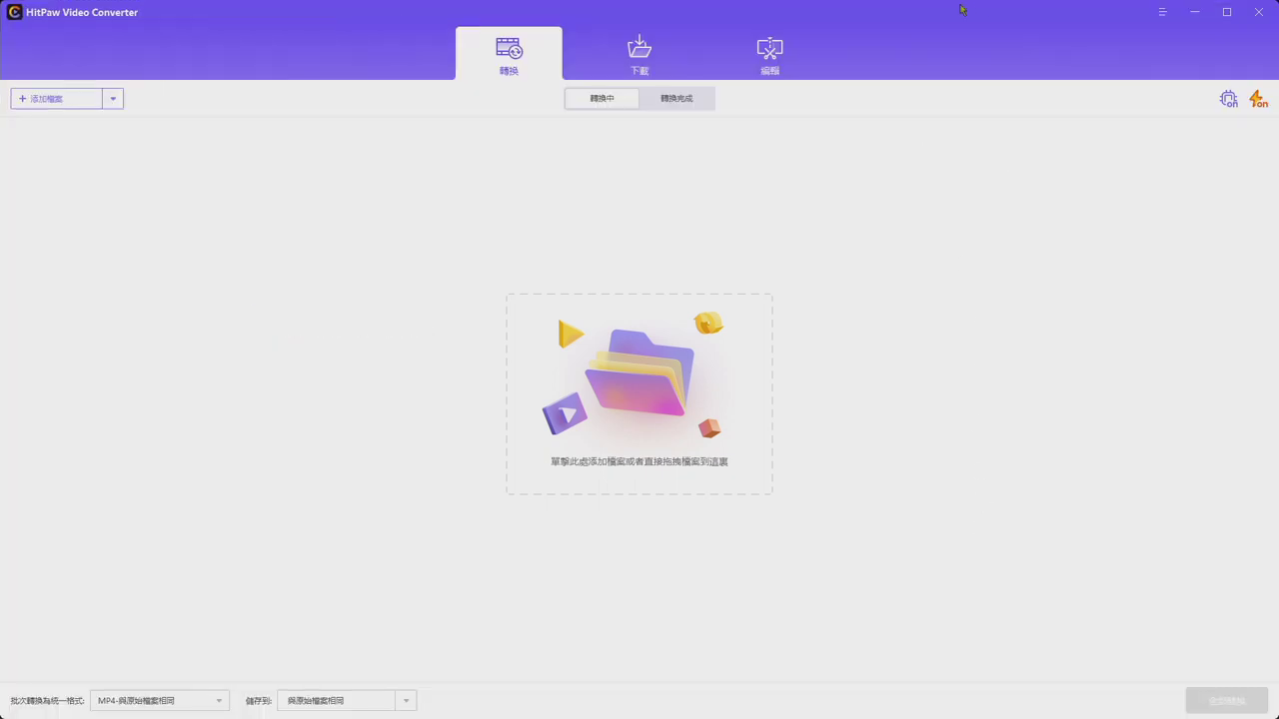
drag(962, 9, 852, 16)
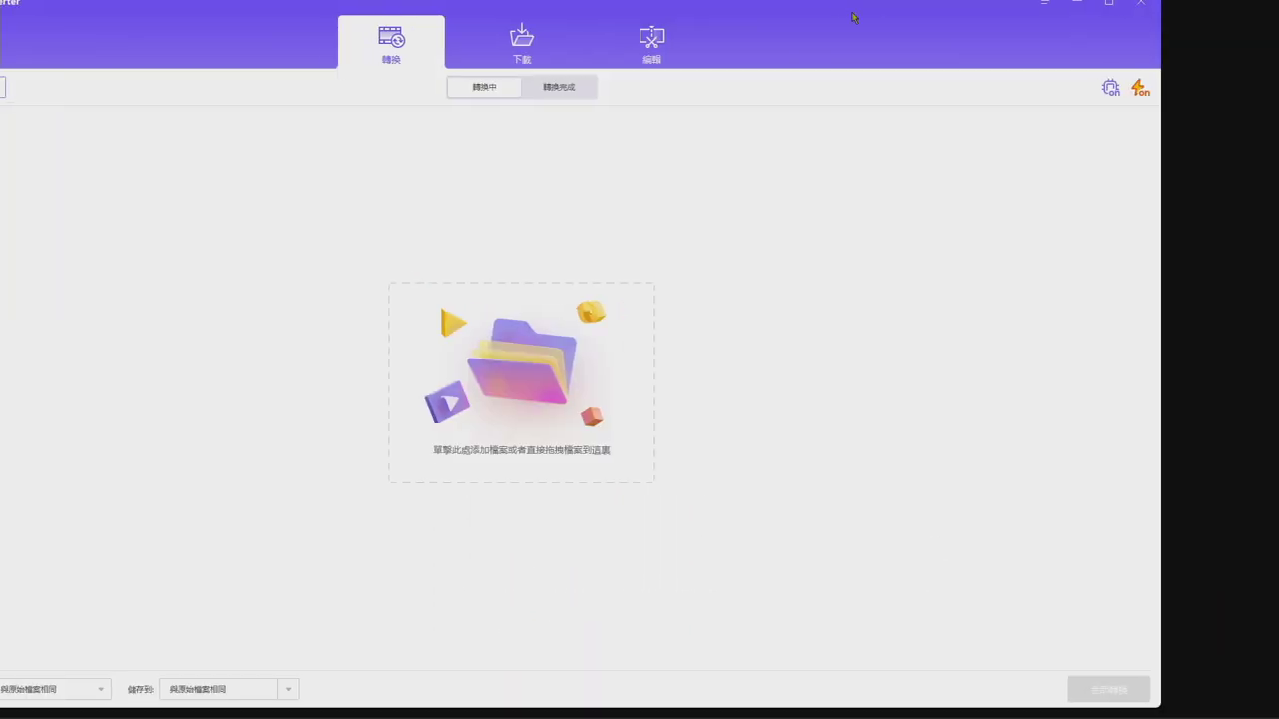
click(1109, 5)
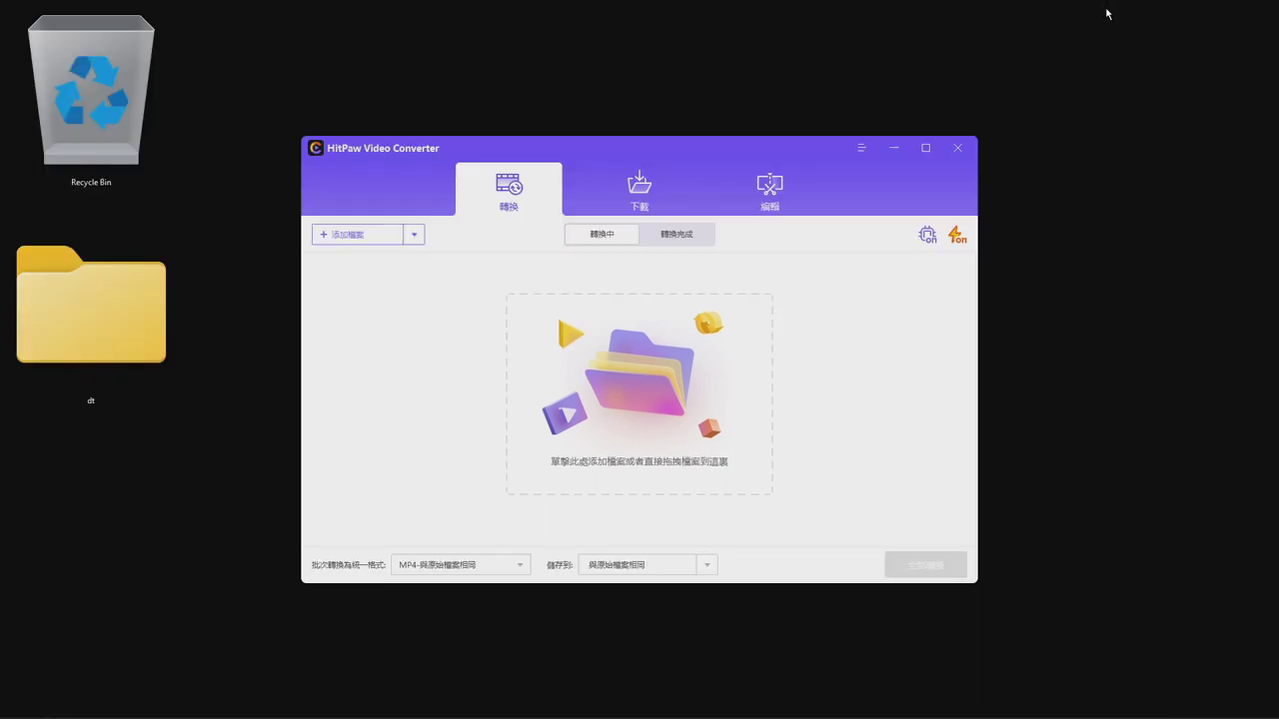
click(925, 148)
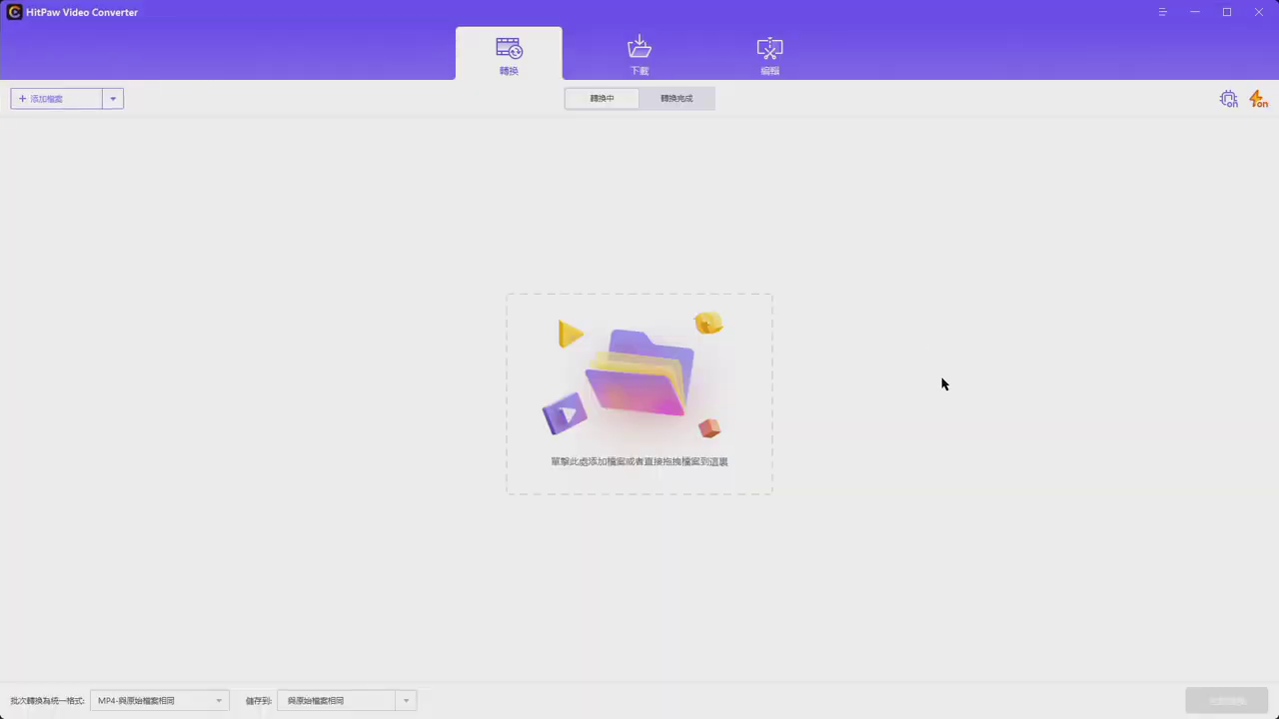
key(super+d)
double_click(666, 371)
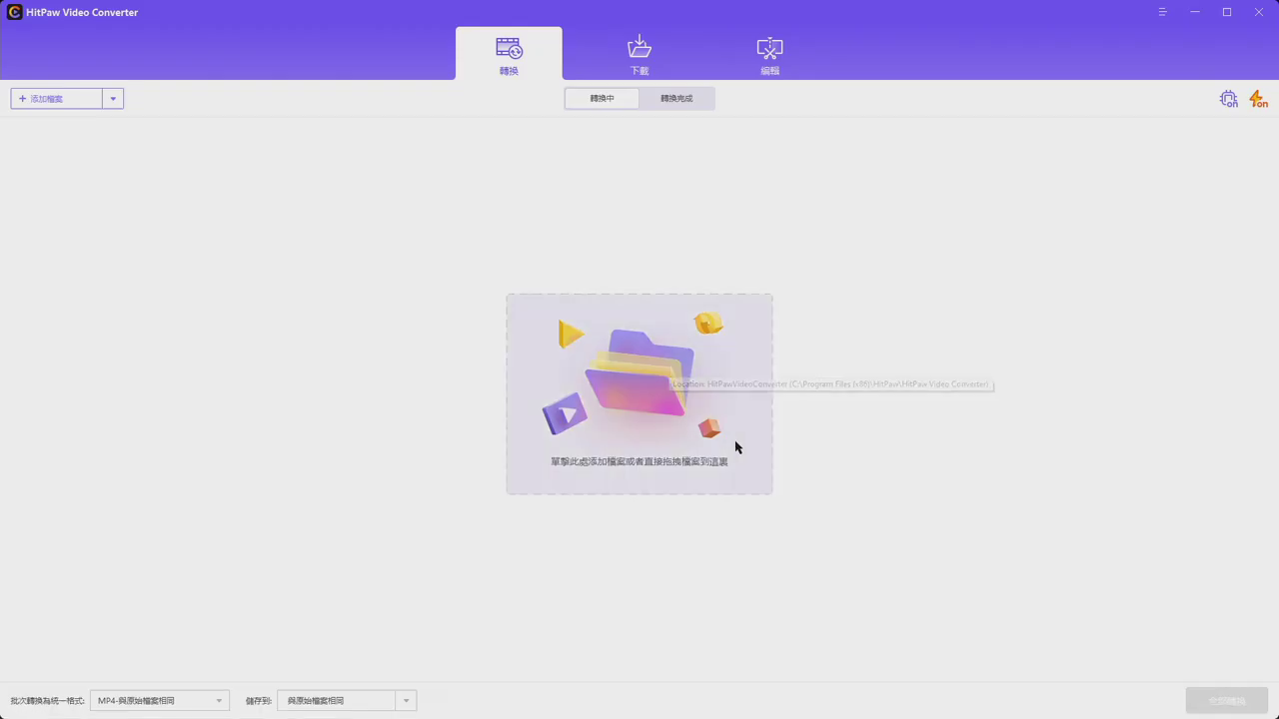
click(1259, 12)
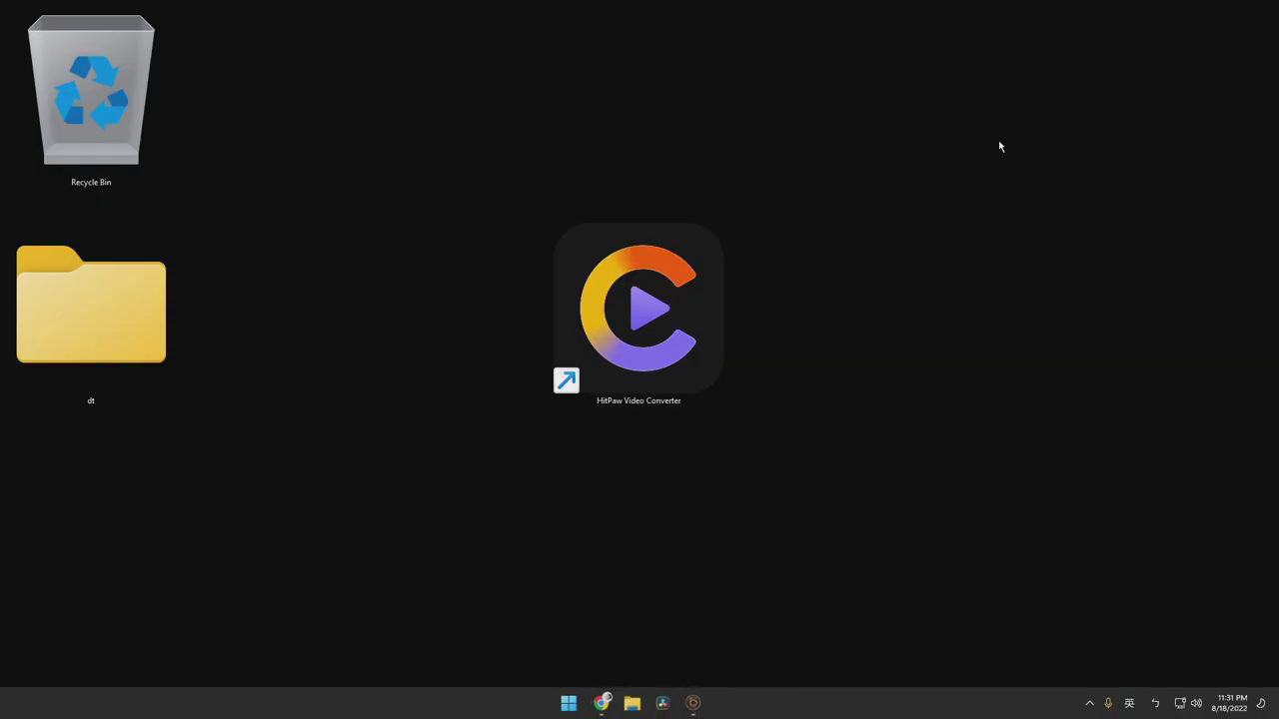
Launch HitPaw Video Converter from the desktop and maximize its window
click(629, 342)
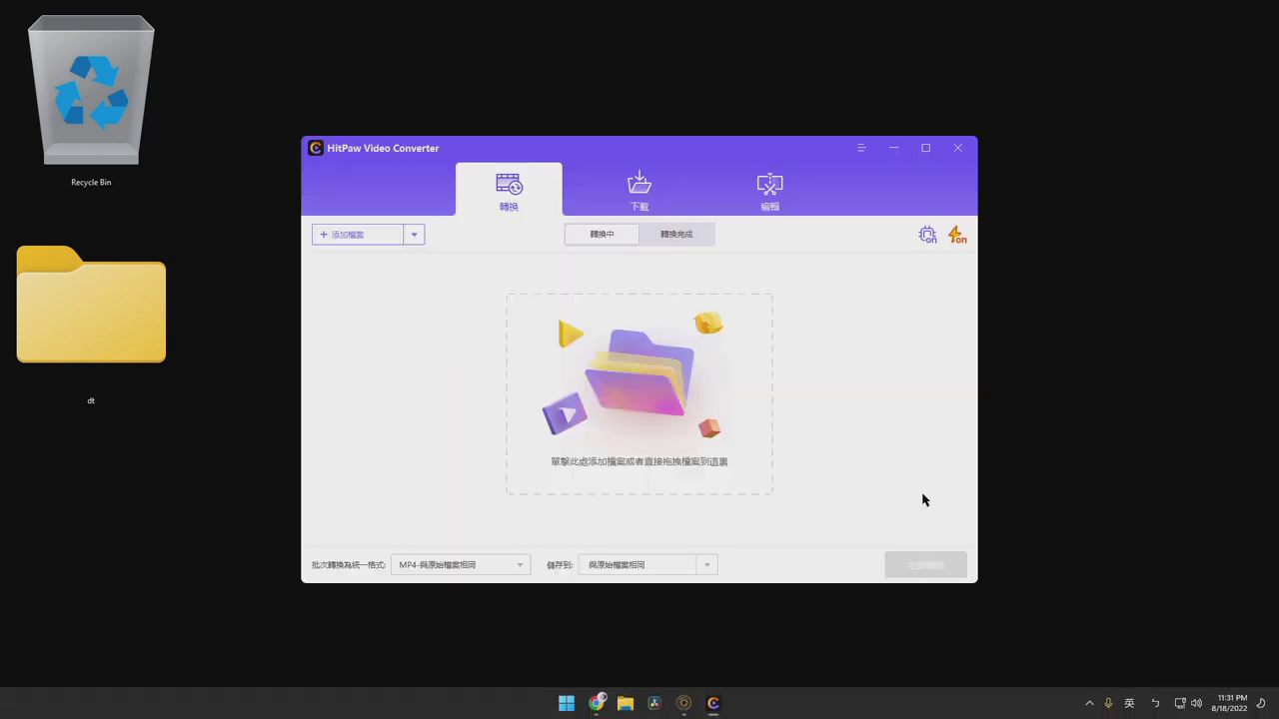
click(926, 147)
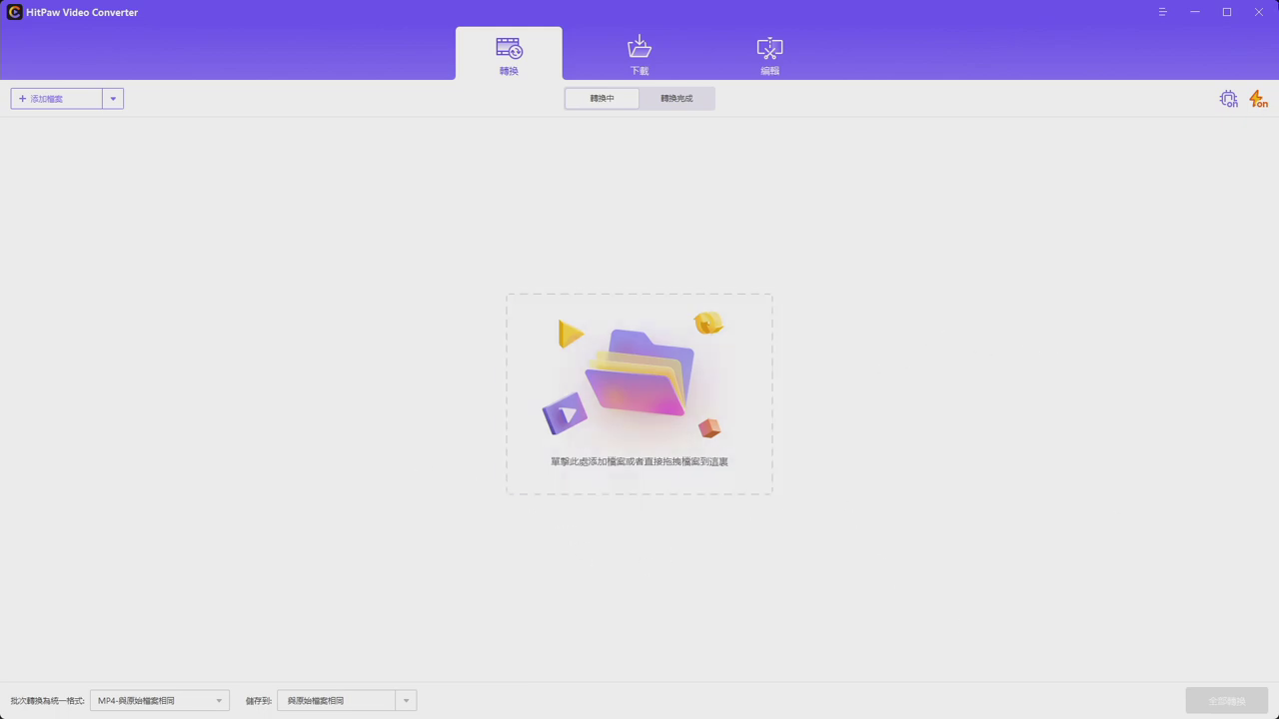
click(1152, 17)
click(1157, 33)
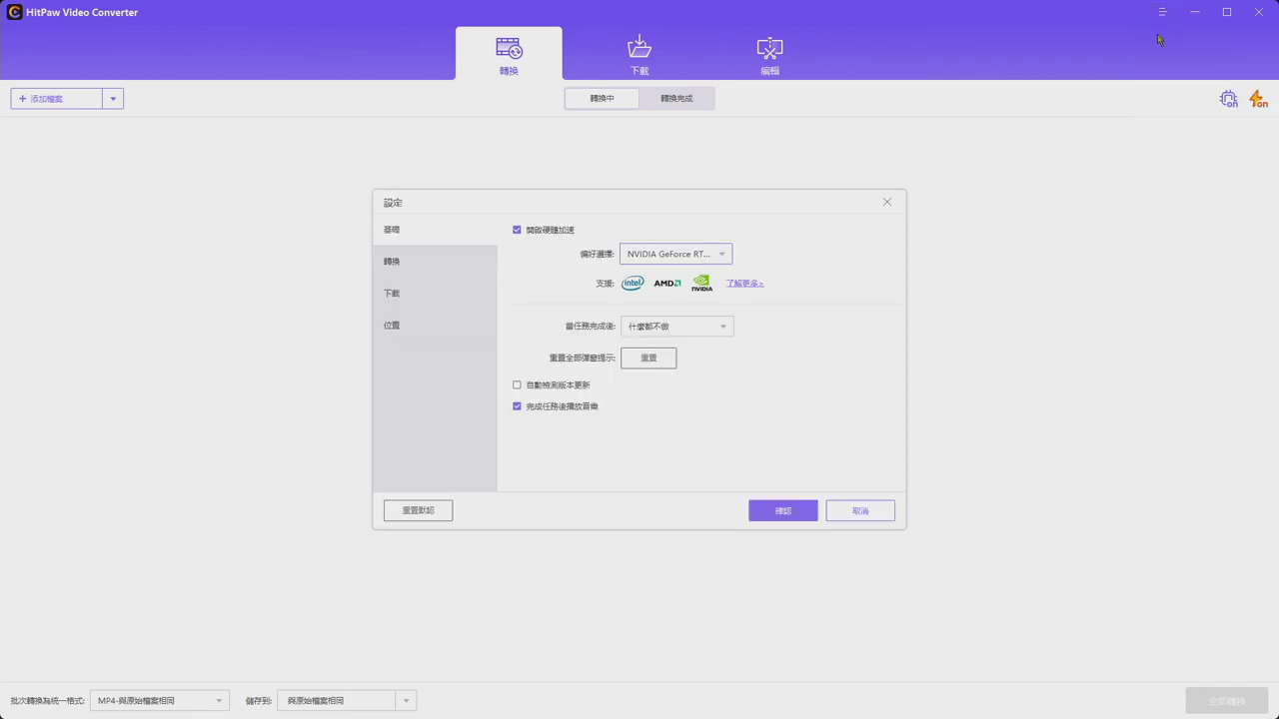
click(689, 254)
click(698, 277)
click(887, 200)
click(681, 409)
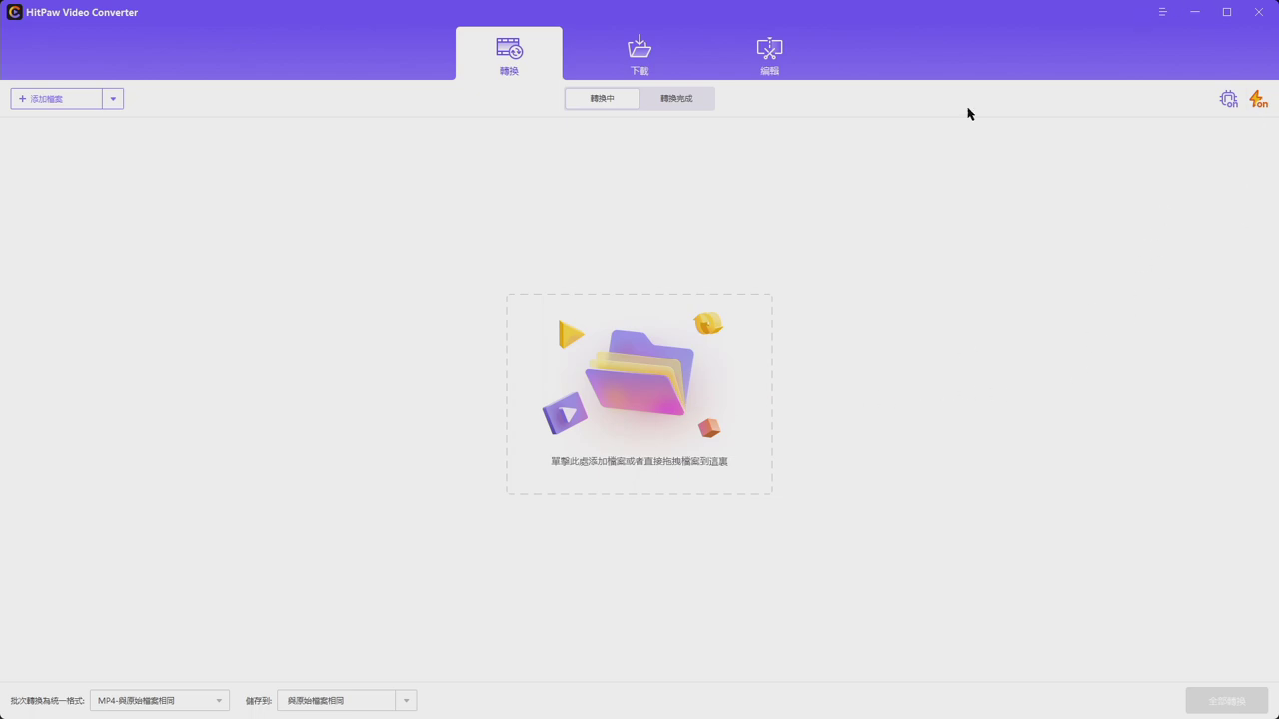
In the basic settings, leave hardware acceleration enabled and choose the NVIDIA GeForce RTX card as the preferred device
click(1150, 21)
click(1161, 40)
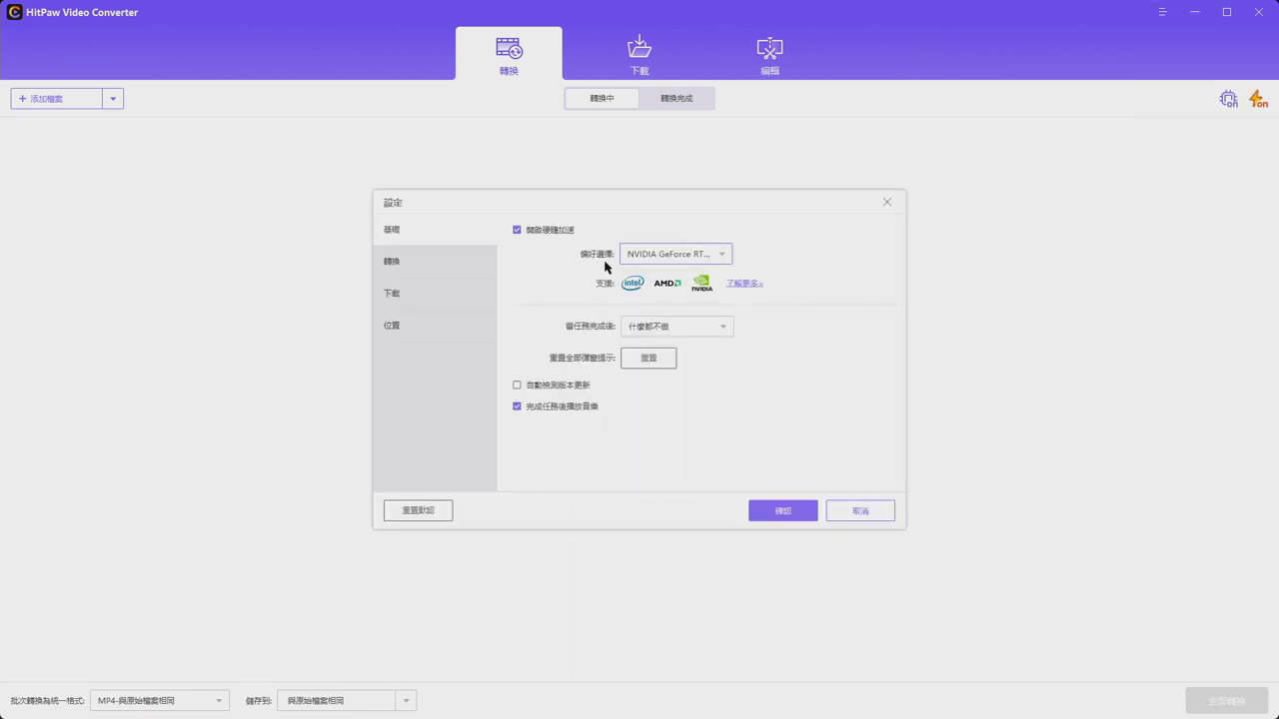
click(517, 230)
click(518, 231)
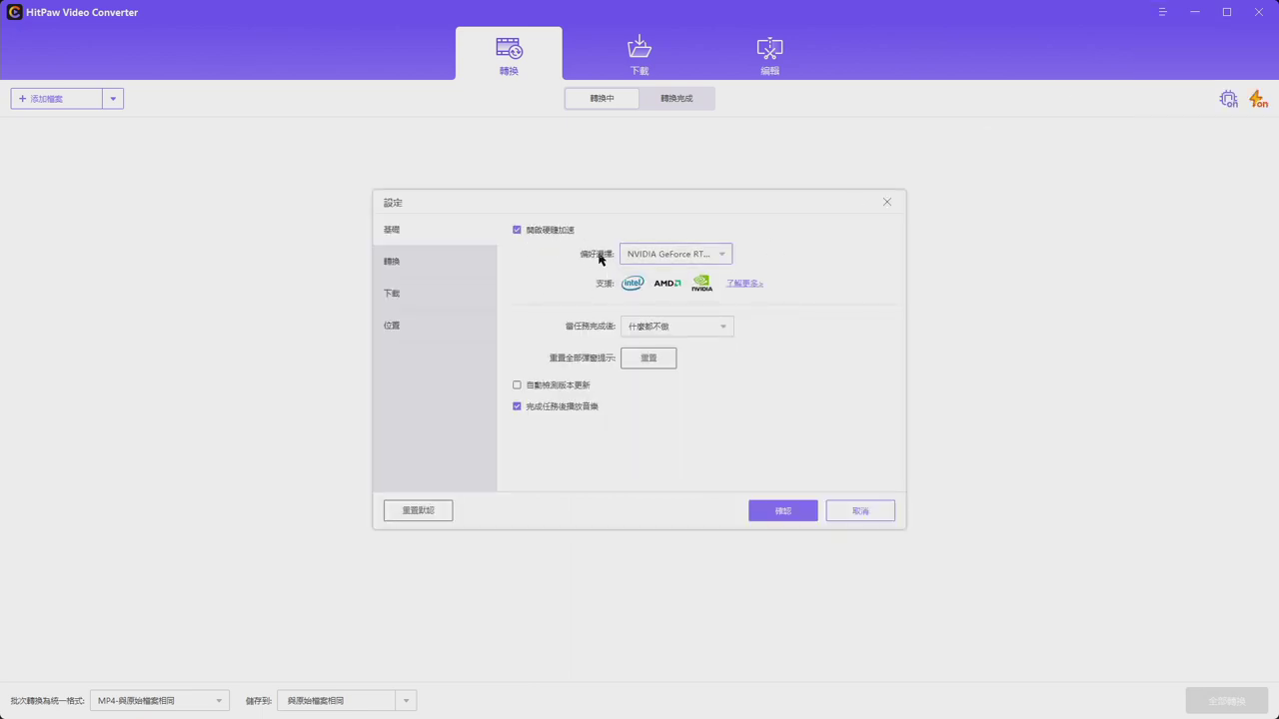
click(658, 257)
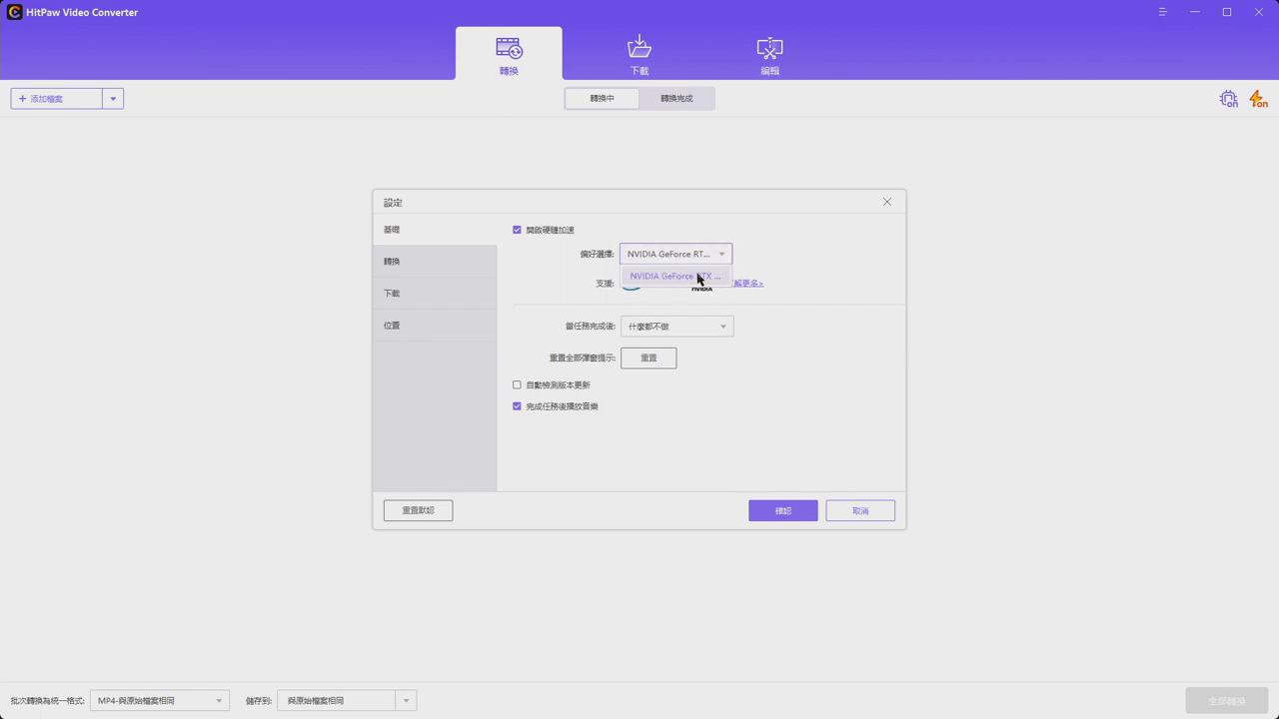
click(655, 277)
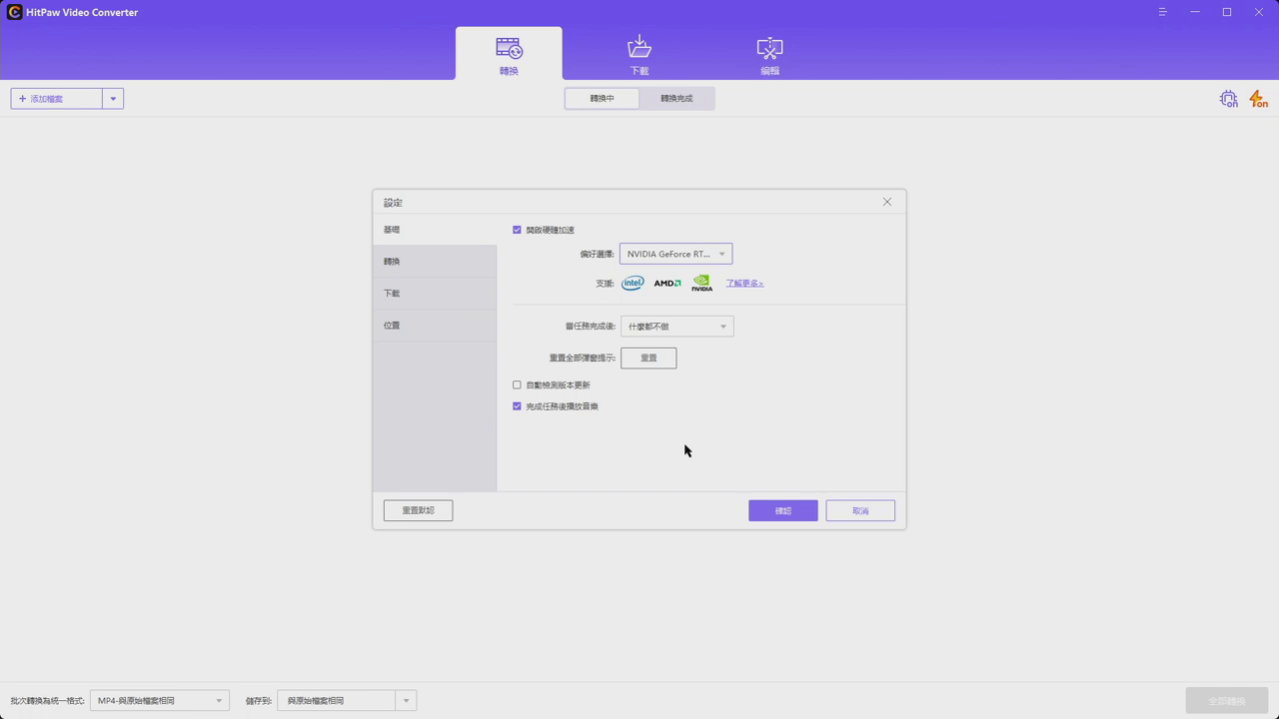
Examine the conversion, download, location and basic options in the program's settings
click(395, 267)
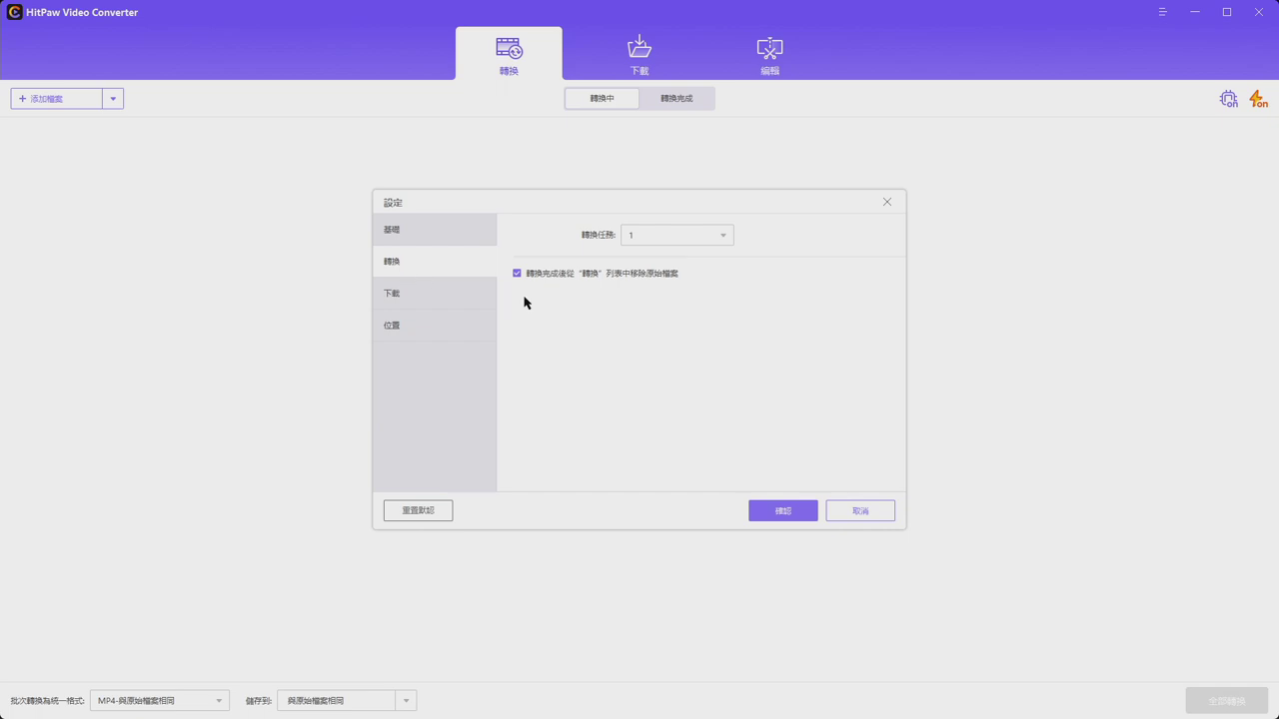
click(432, 298)
click(437, 268)
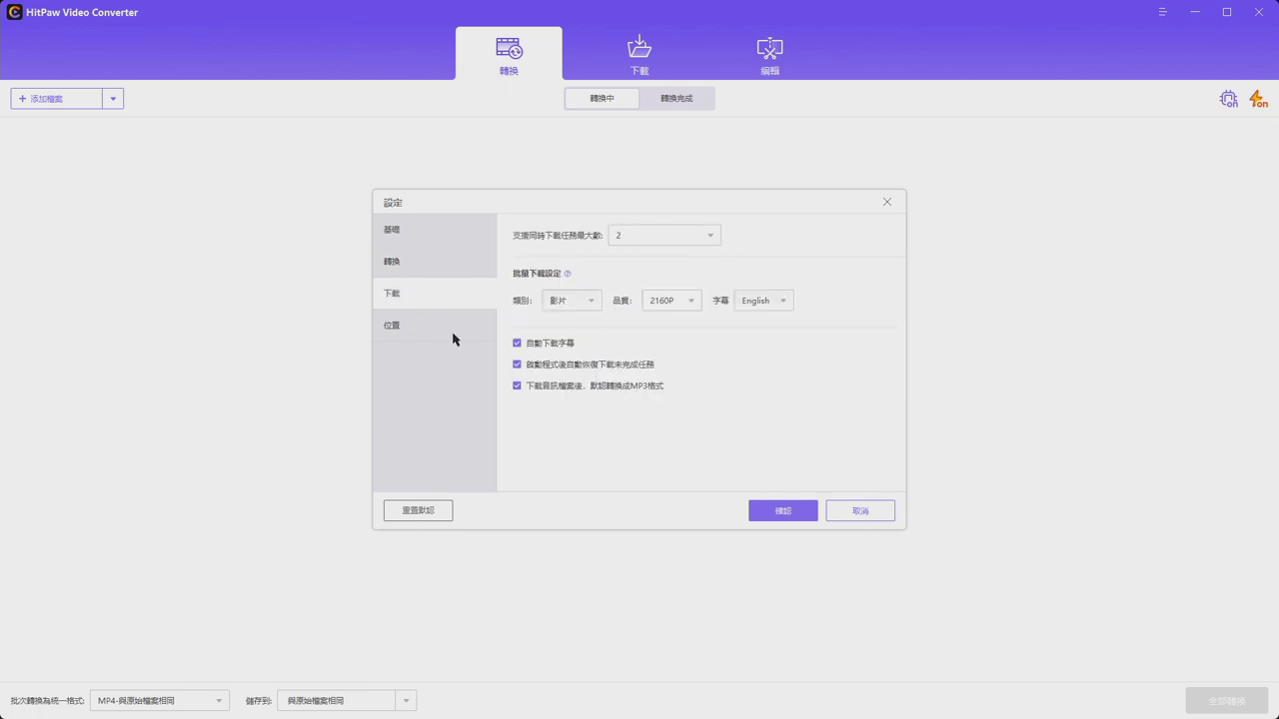
click(451, 324)
click(432, 273)
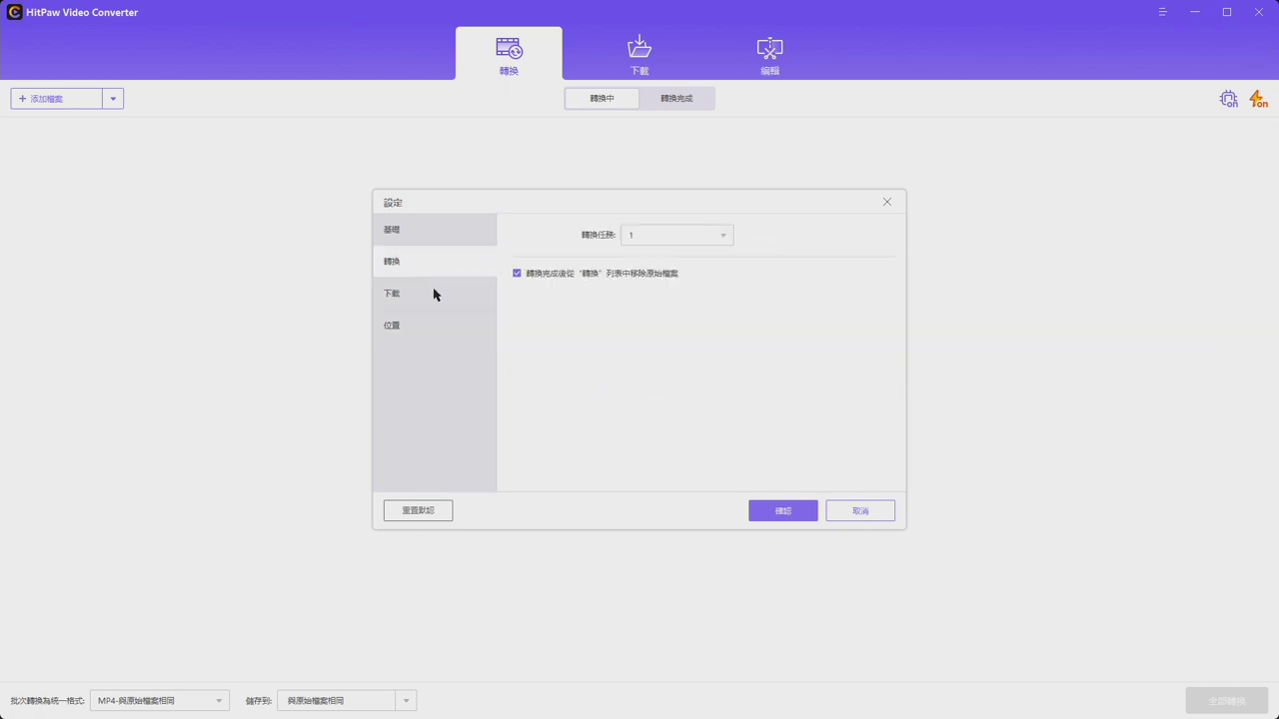
click(430, 323)
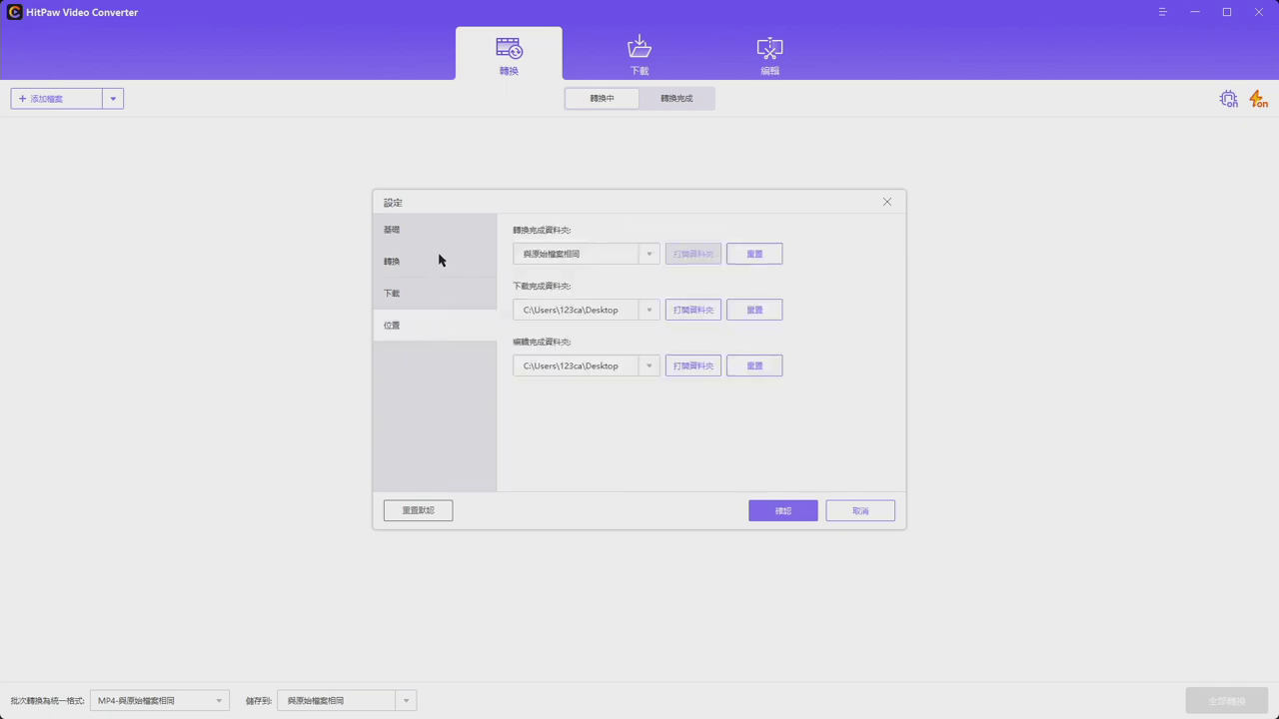
click(458, 231)
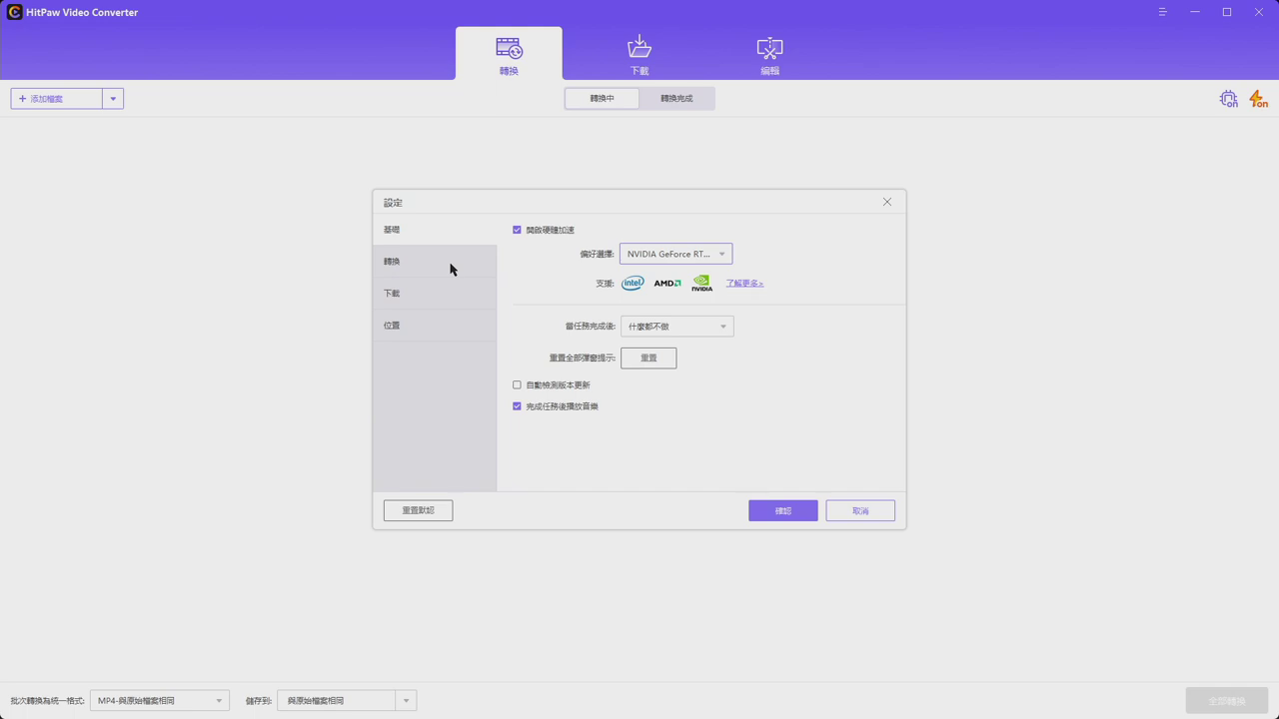
click(452, 269)
click(444, 302)
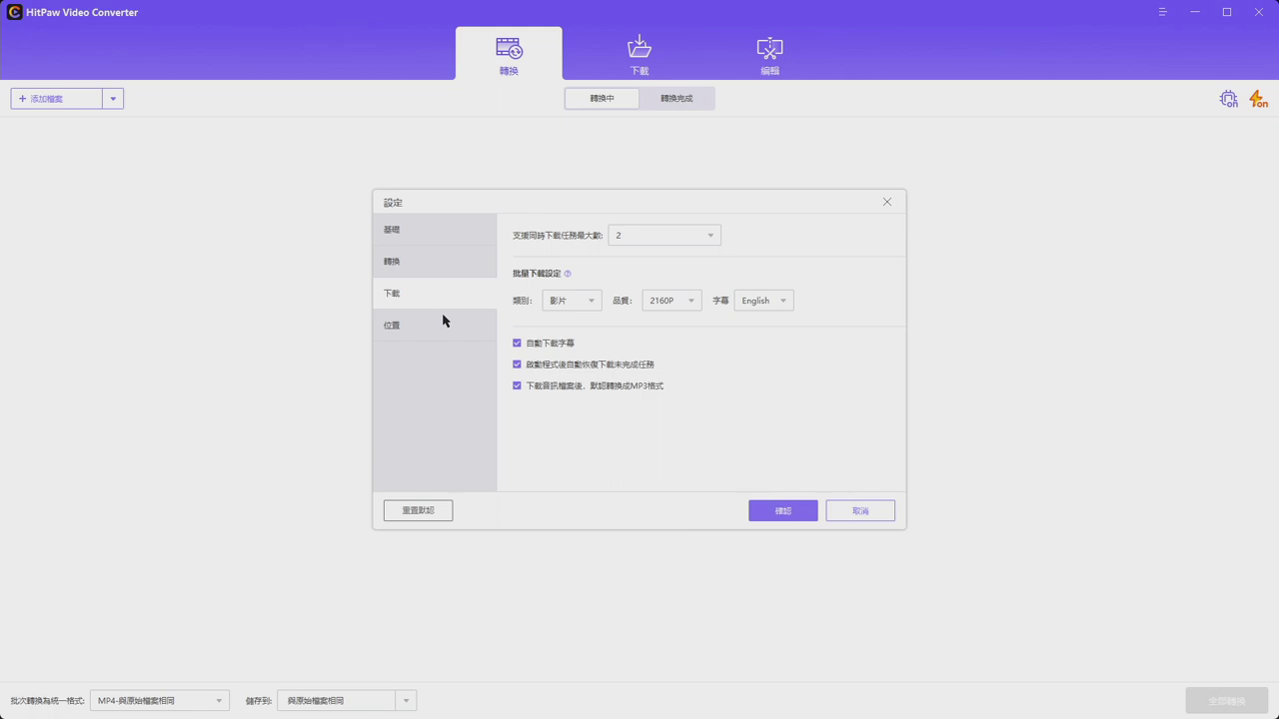
click(444, 319)
click(427, 235)
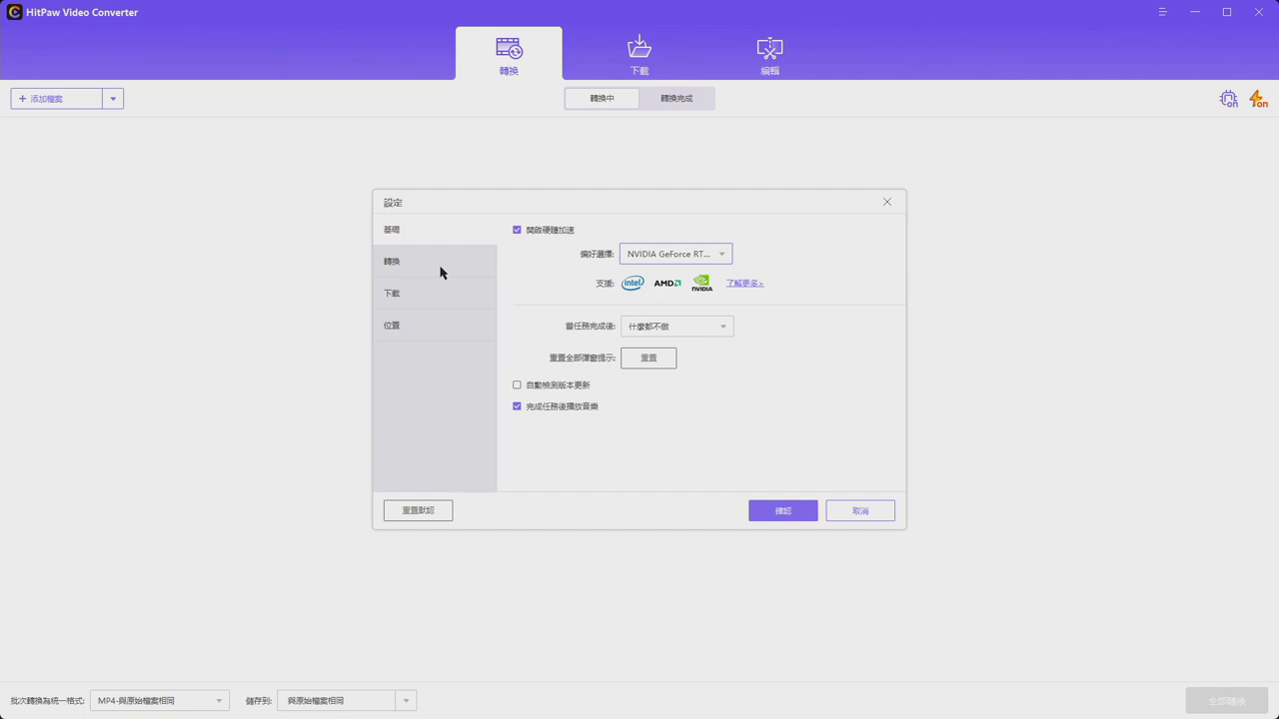
Look through the available numbers of simultaneous conversion tasks in the conversion settings, keeping 1
click(441, 270)
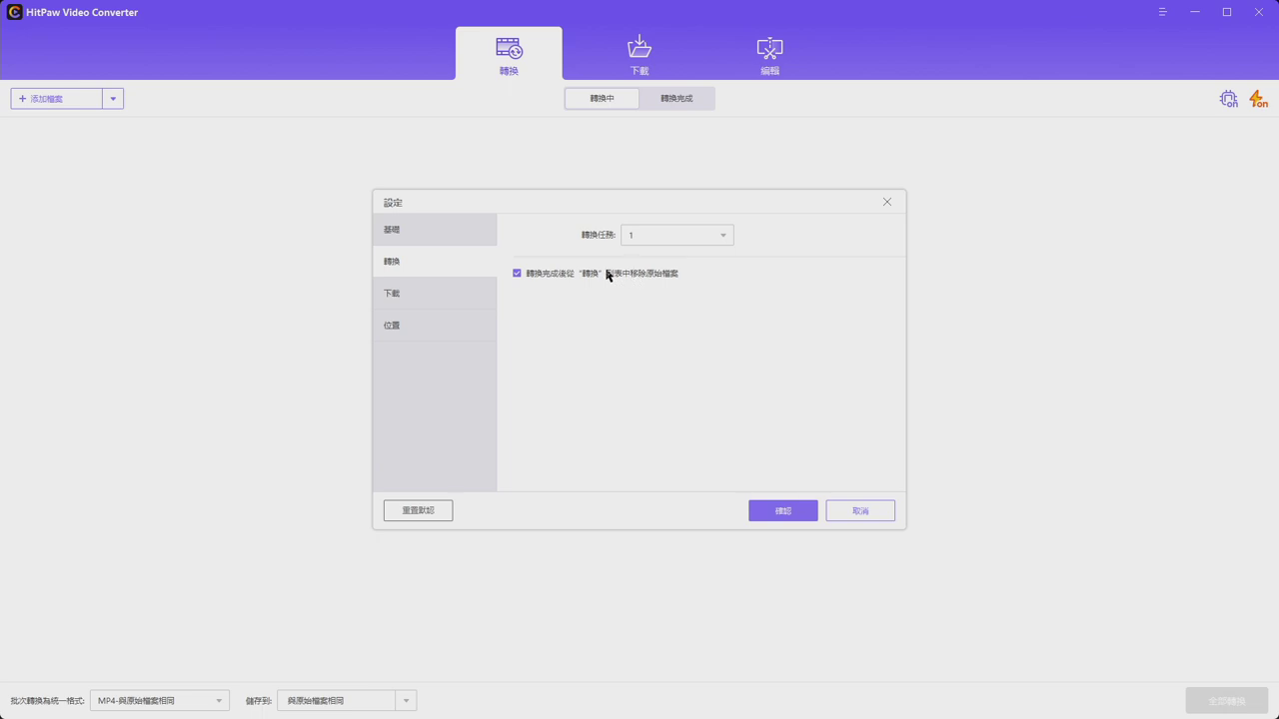
click(667, 238)
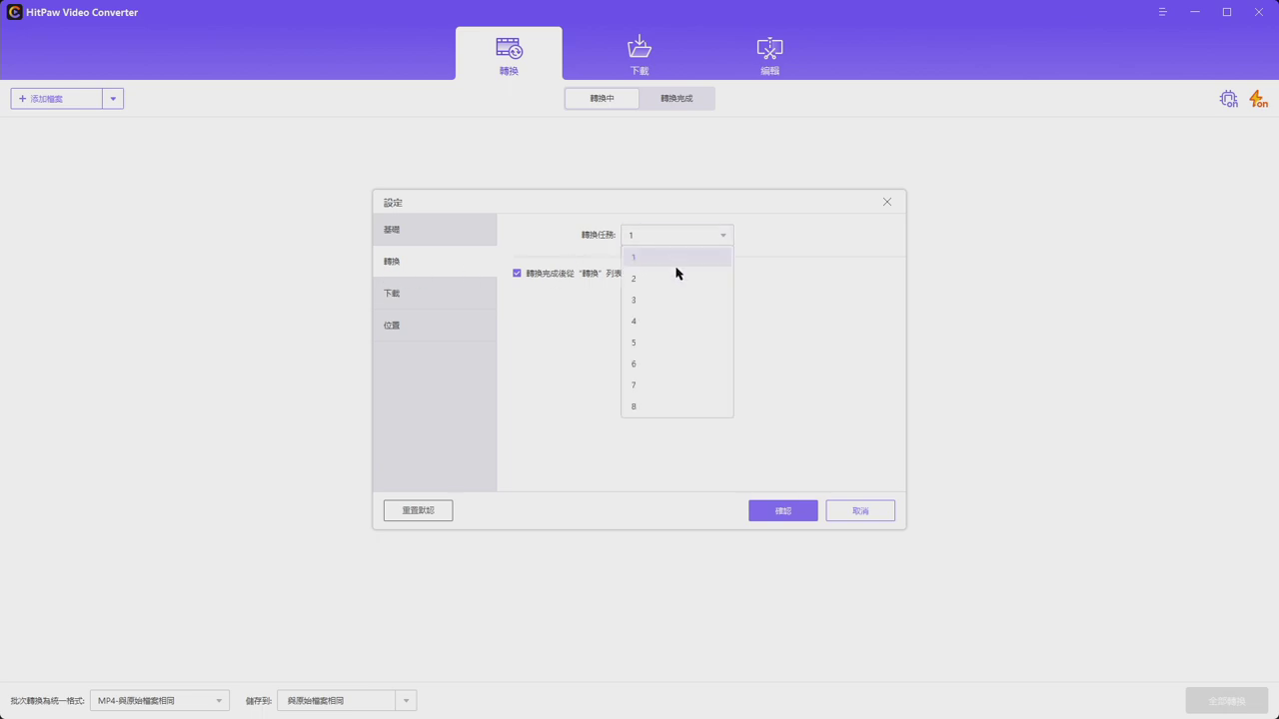
click(831, 382)
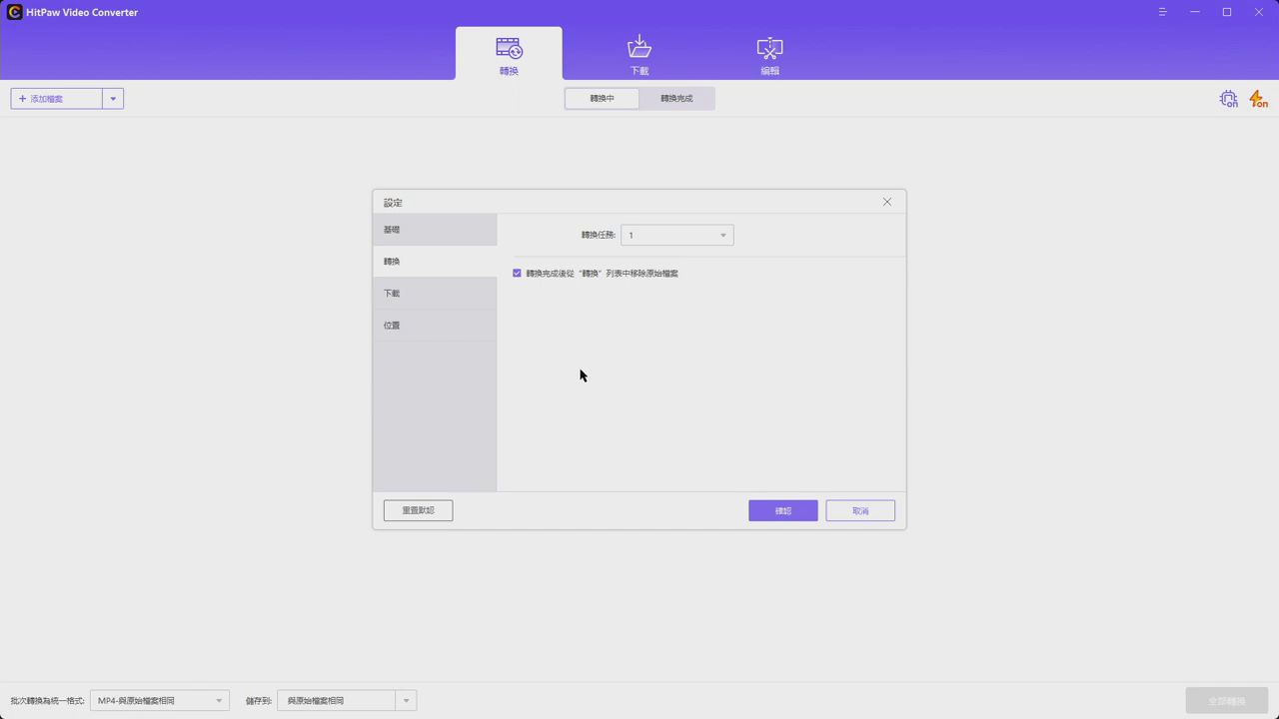
Look over the basic, download and location options and confirm the program settings
click(442, 234)
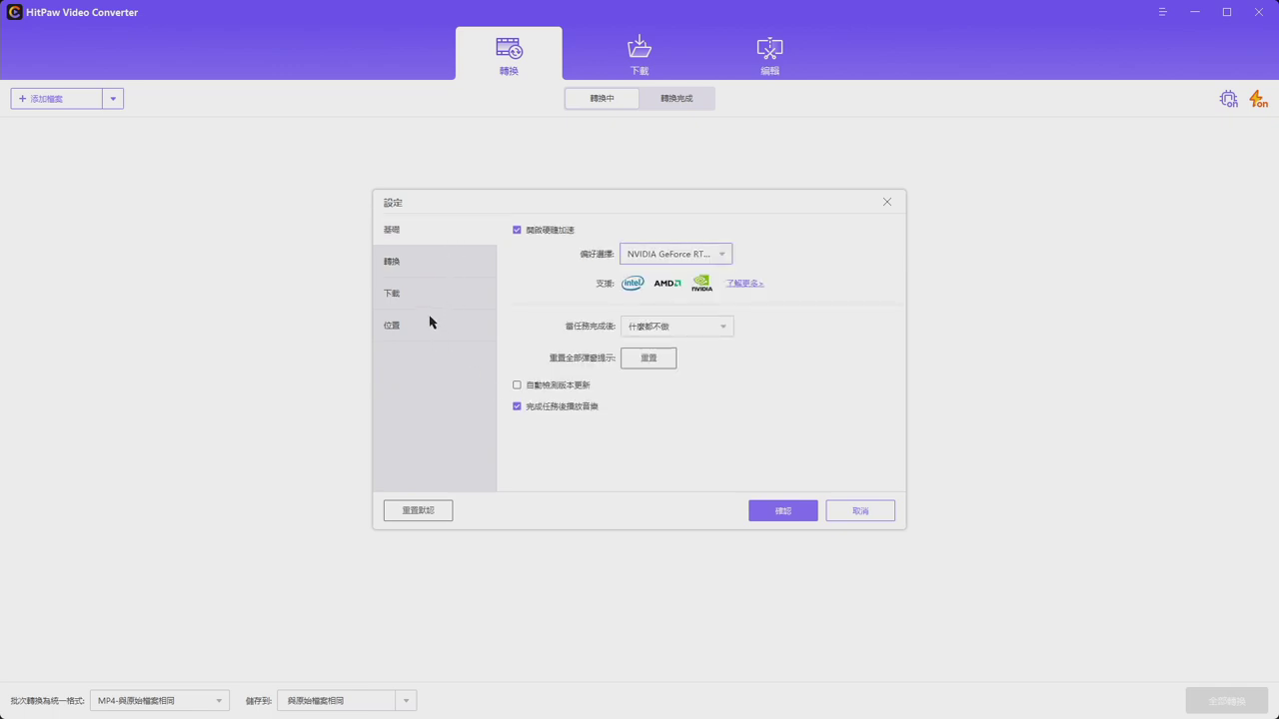
click(451, 299)
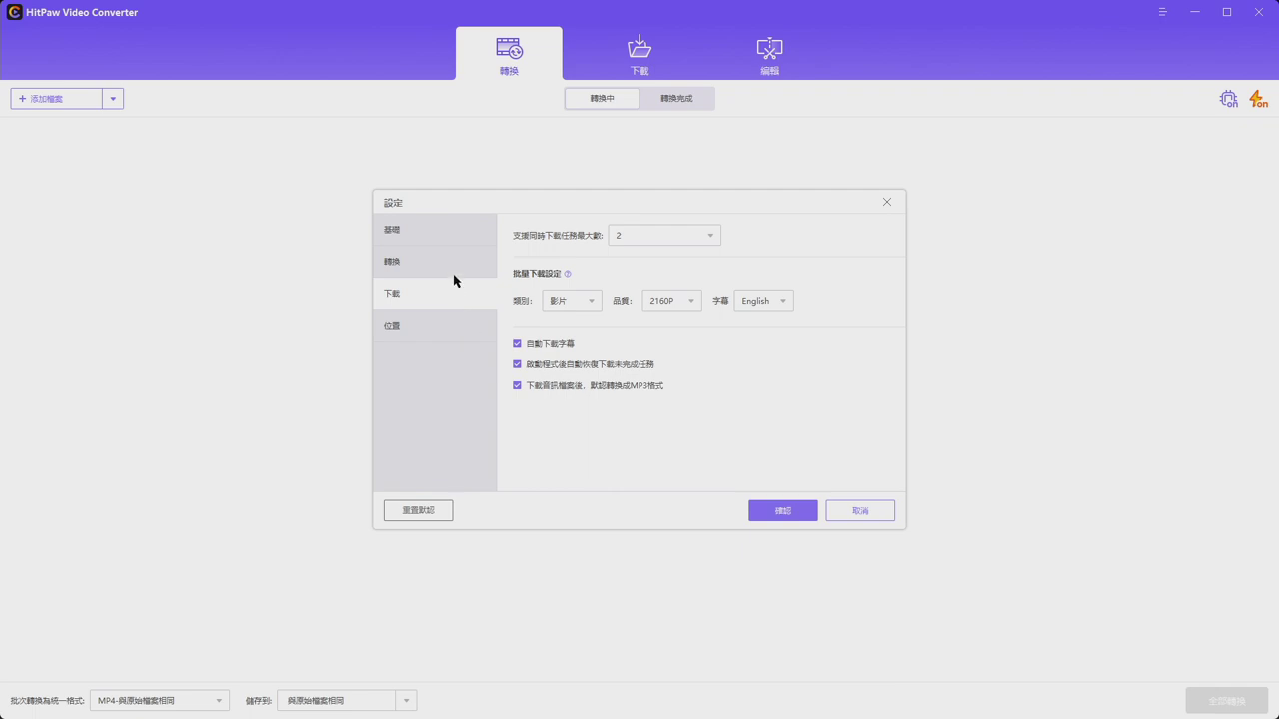
click(436, 322)
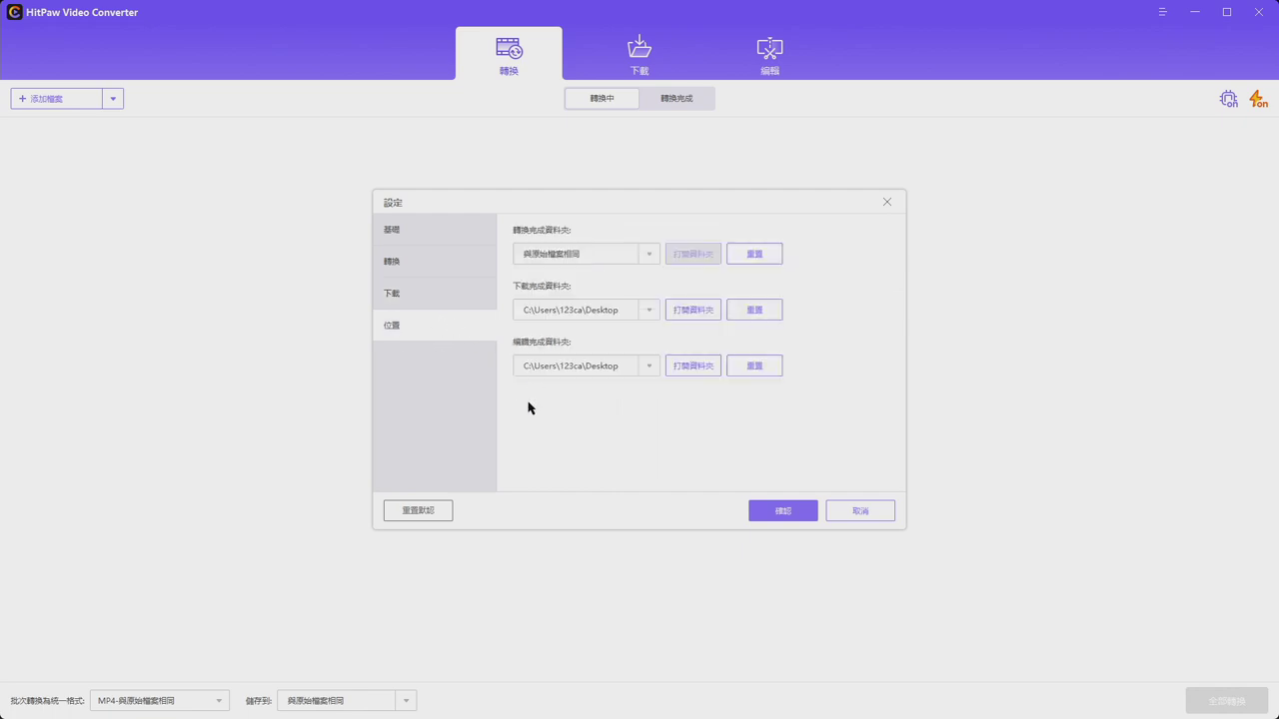
click(462, 228)
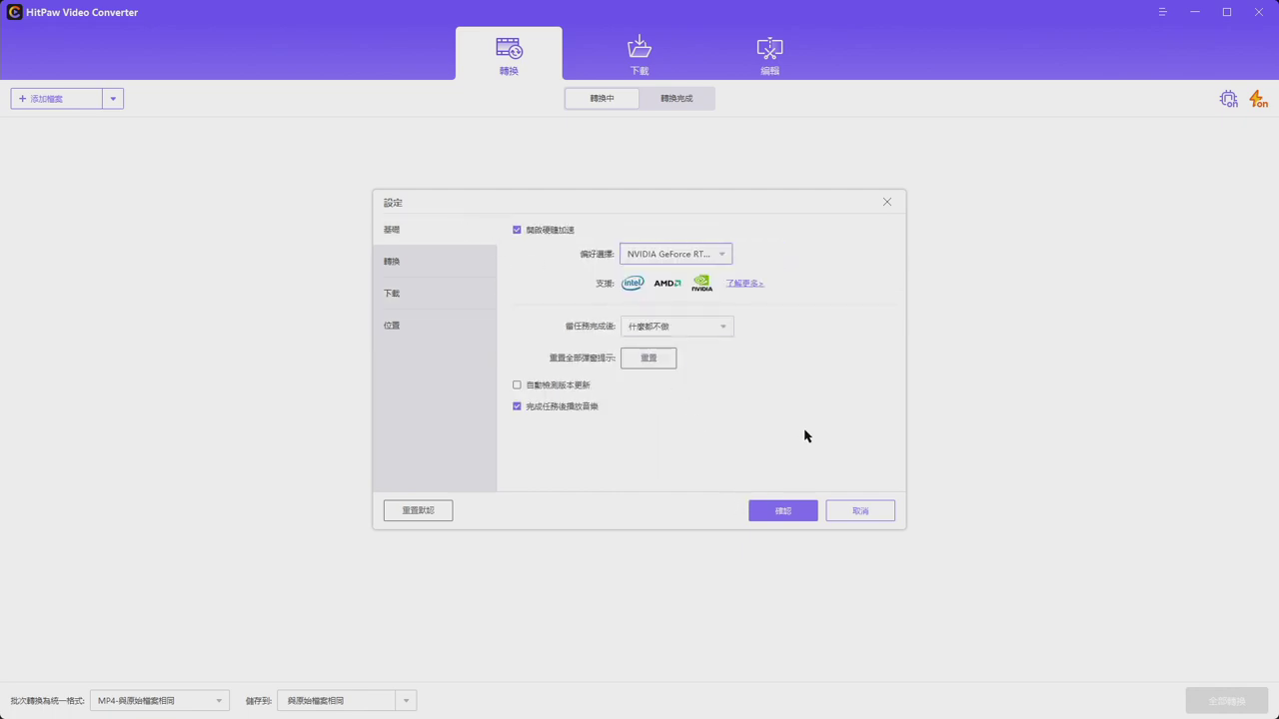
click(804, 516)
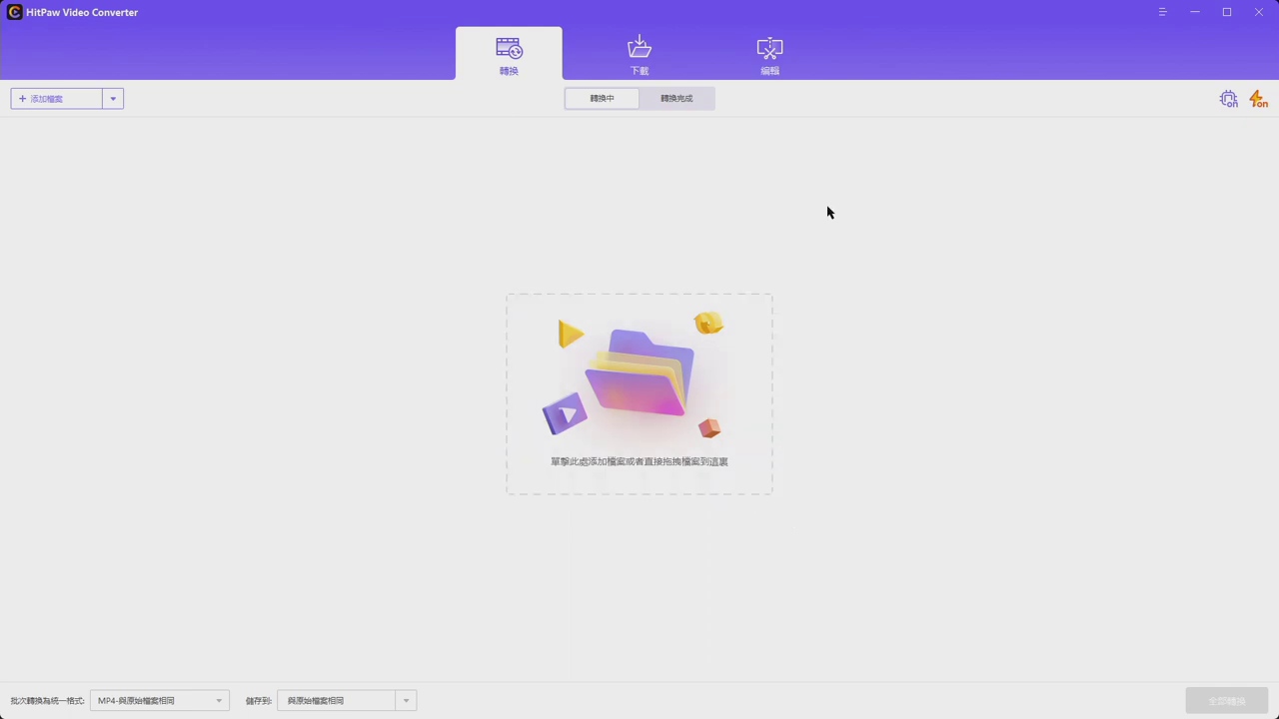
click(62, 97)
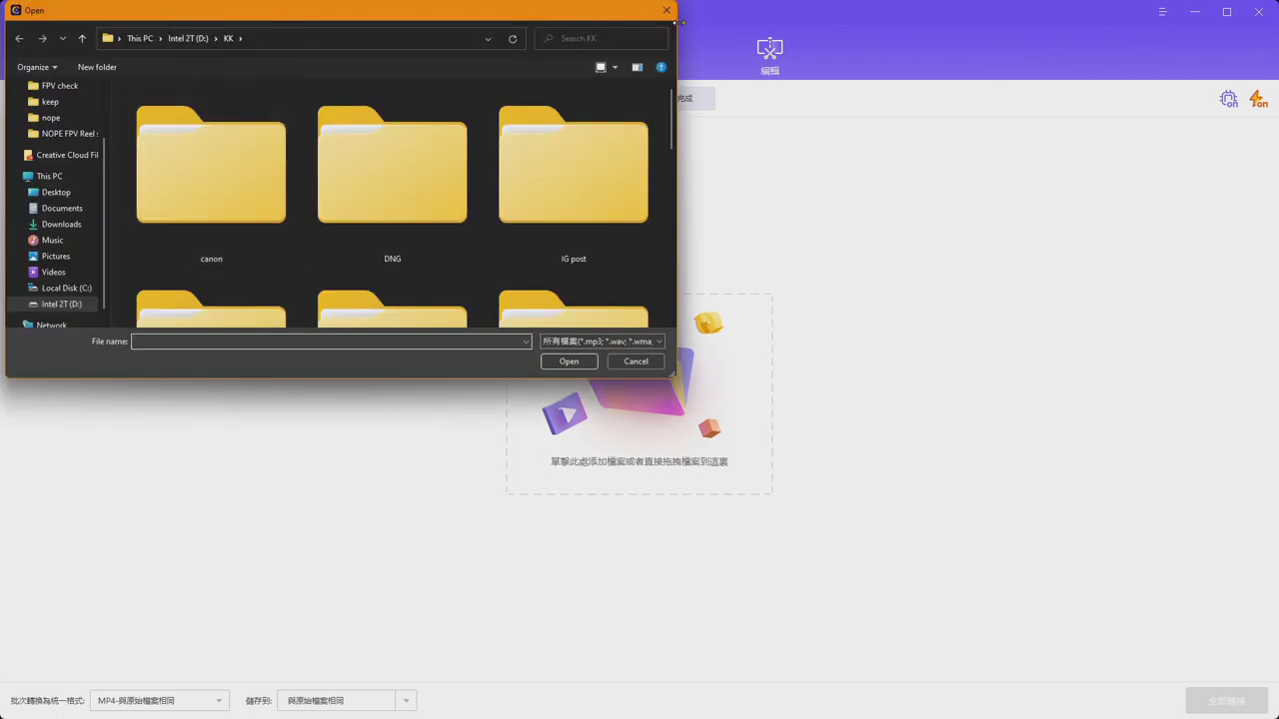
click(56, 192)
click(668, 12)
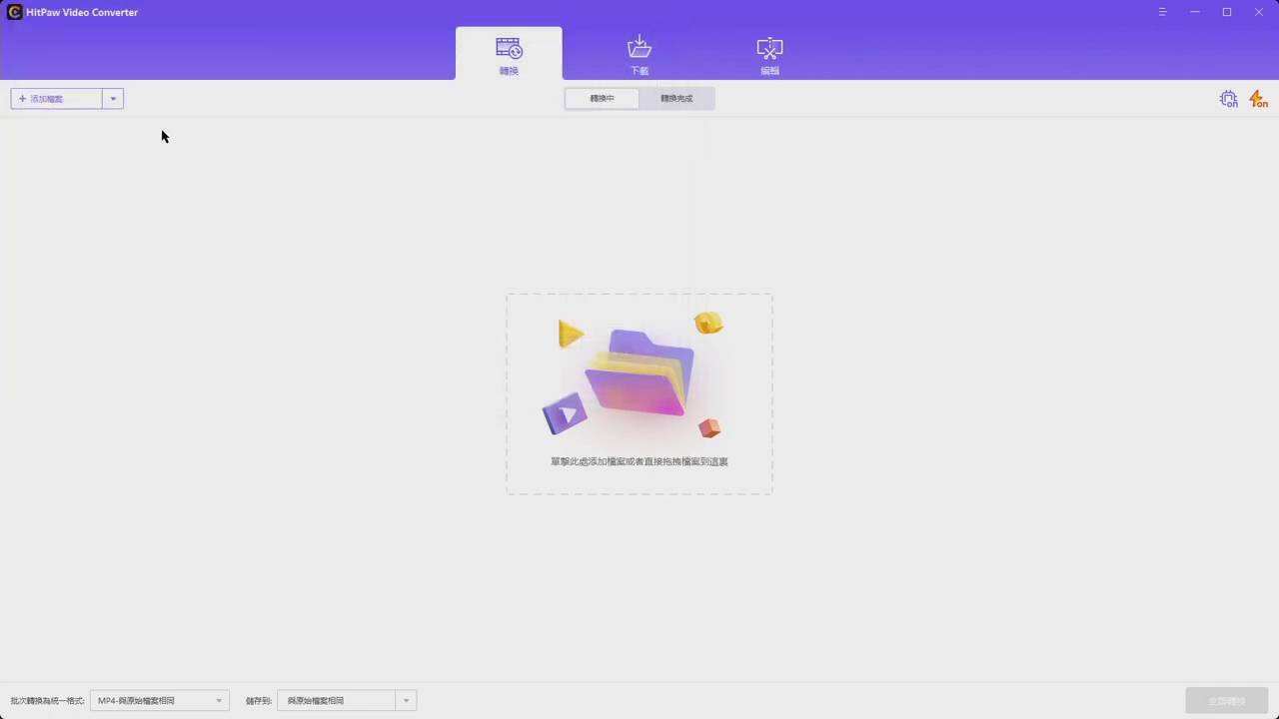
click(57, 99)
scroll(246, 212, down, 3)
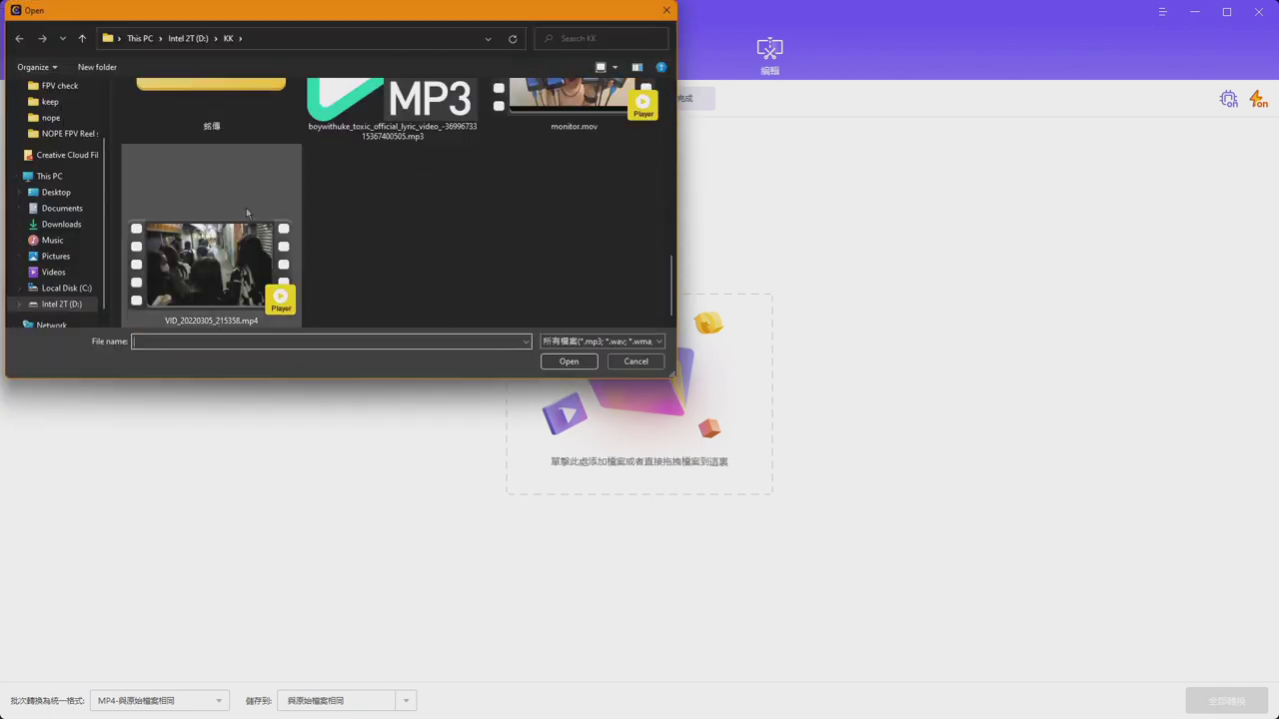
scroll(411, 297, up, 2)
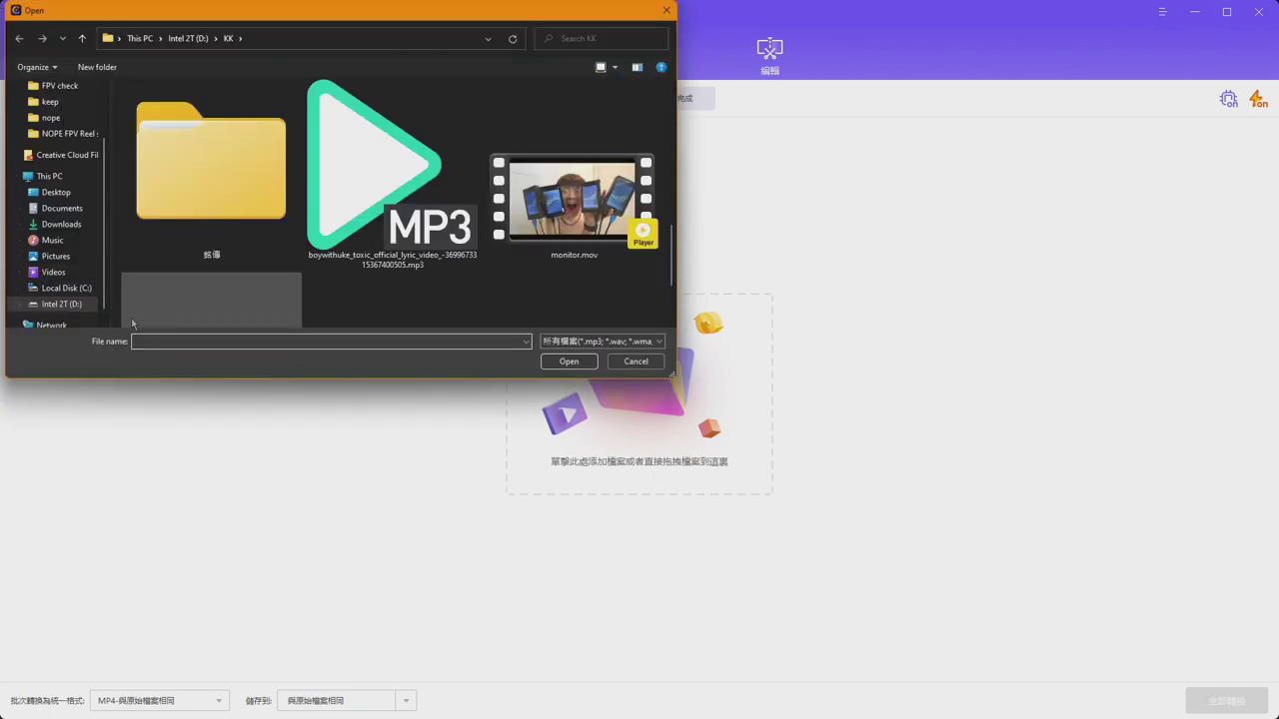
click(60, 304)
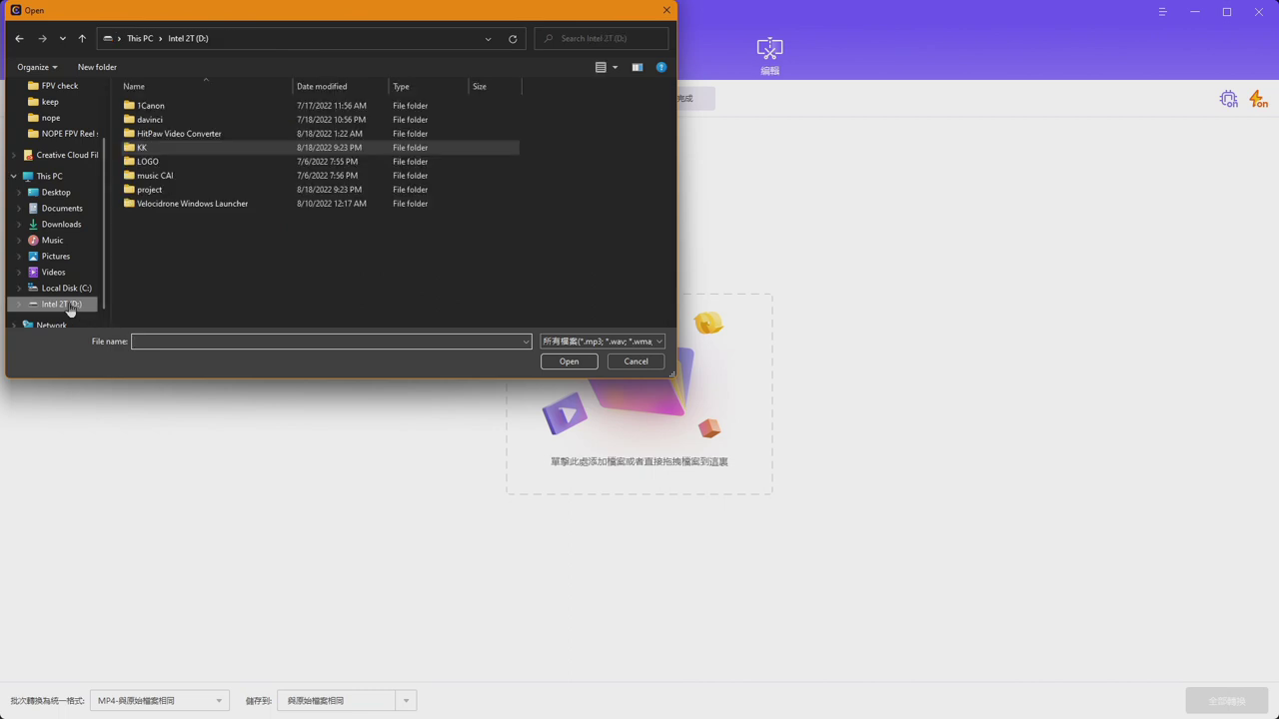
double_click(241, 133)
key(alt+Left)
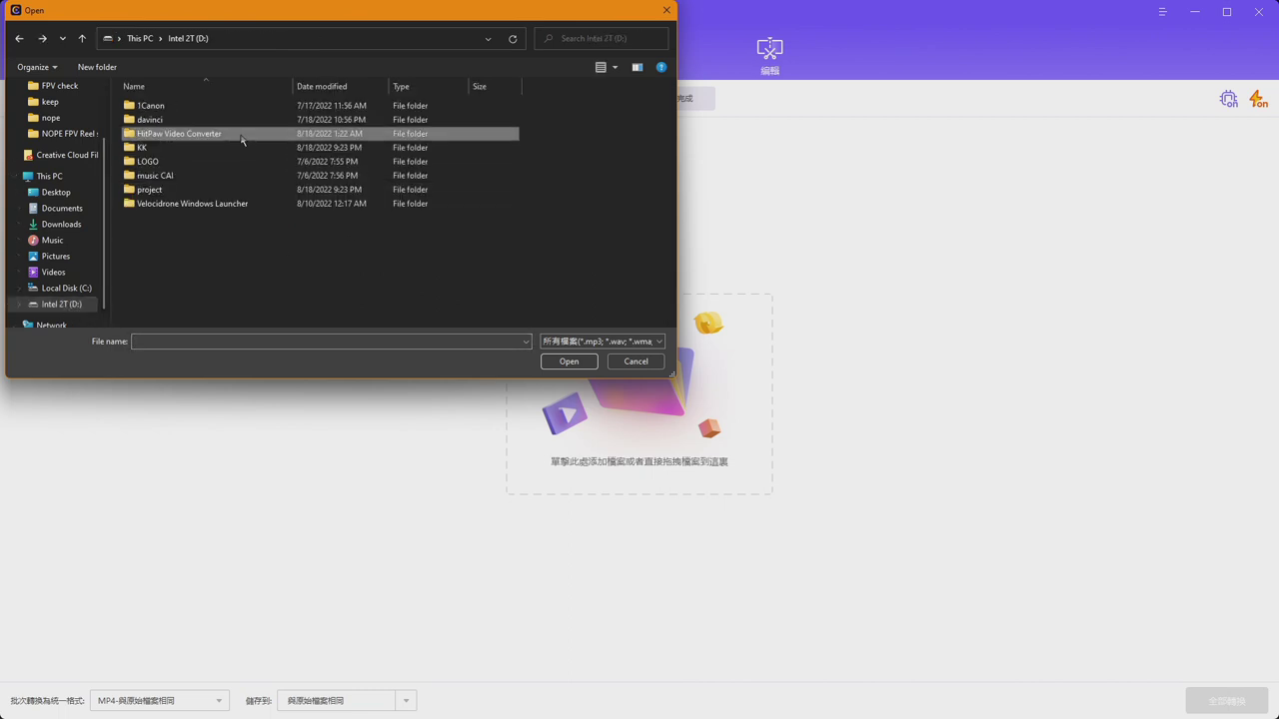
double_click(218, 202)
key(alt+Left)
double_click(204, 190)
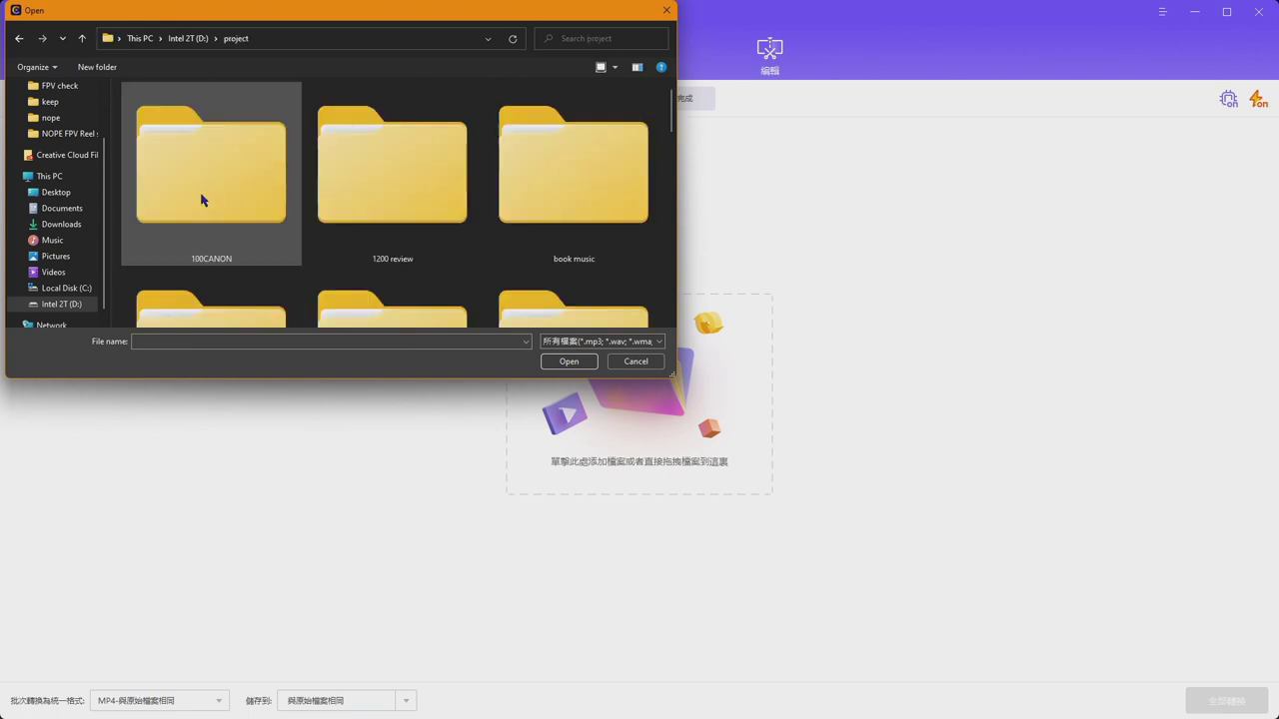
scroll(386, 248, down, 2)
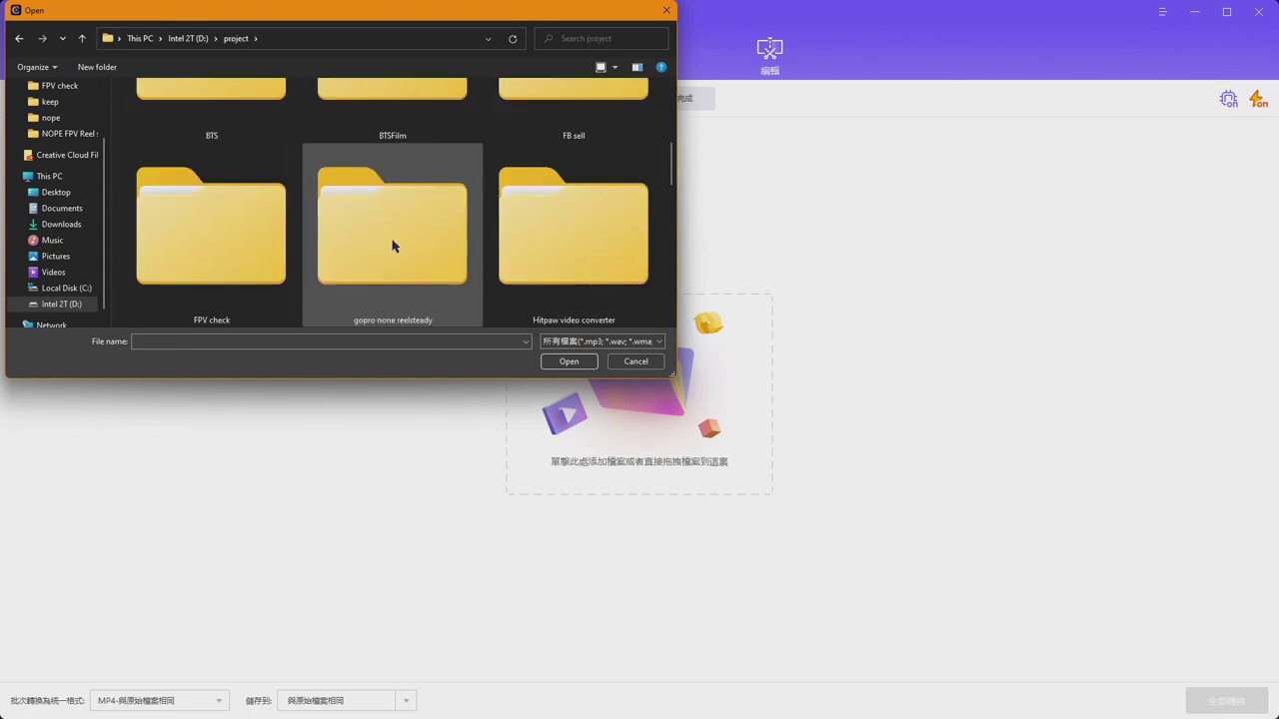
double_click(516, 257)
click(639, 361)
key(super+d)
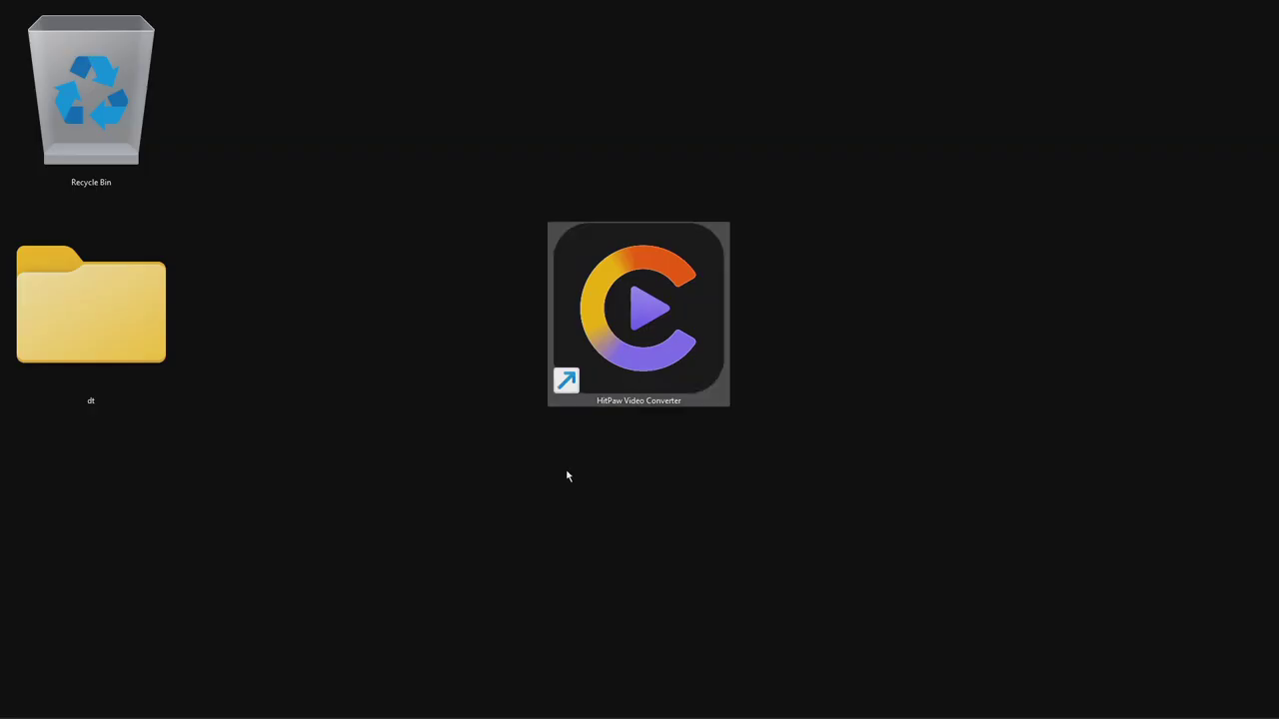
key(alt+Tab)
click(329, 407)
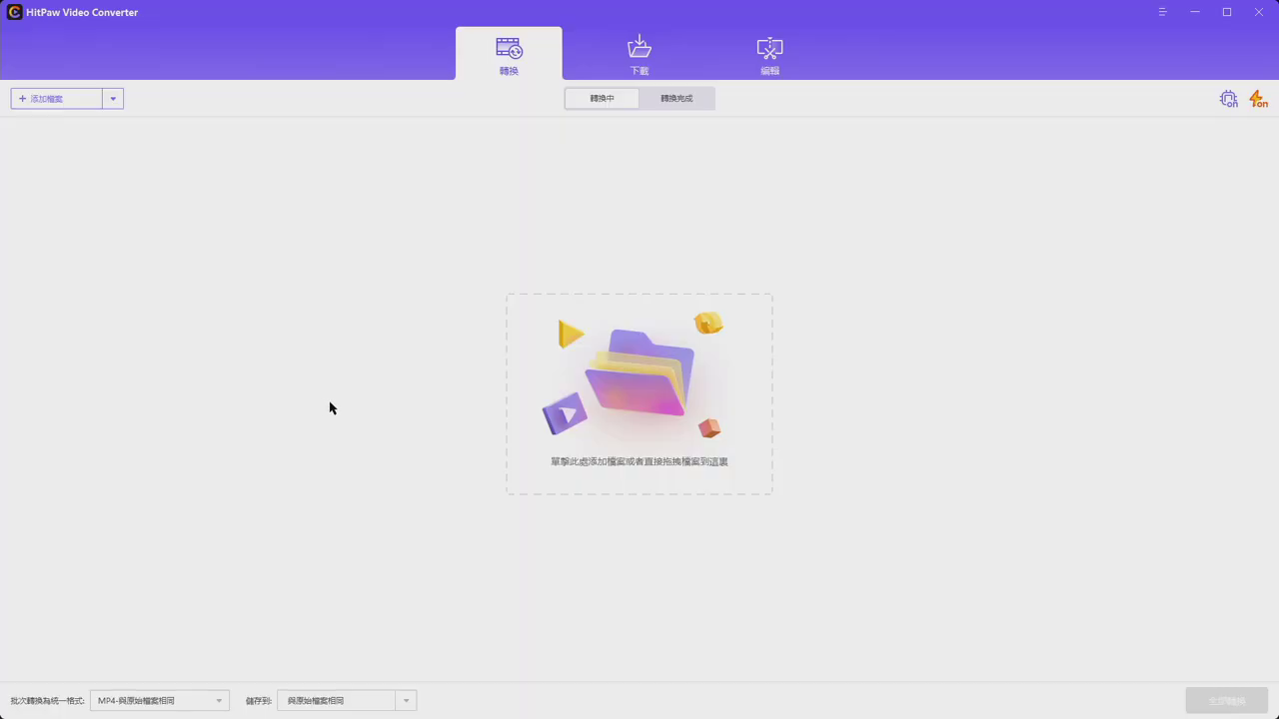
Open the project folder on the Intel 2T (D:) drive in File Explorer
key(super)
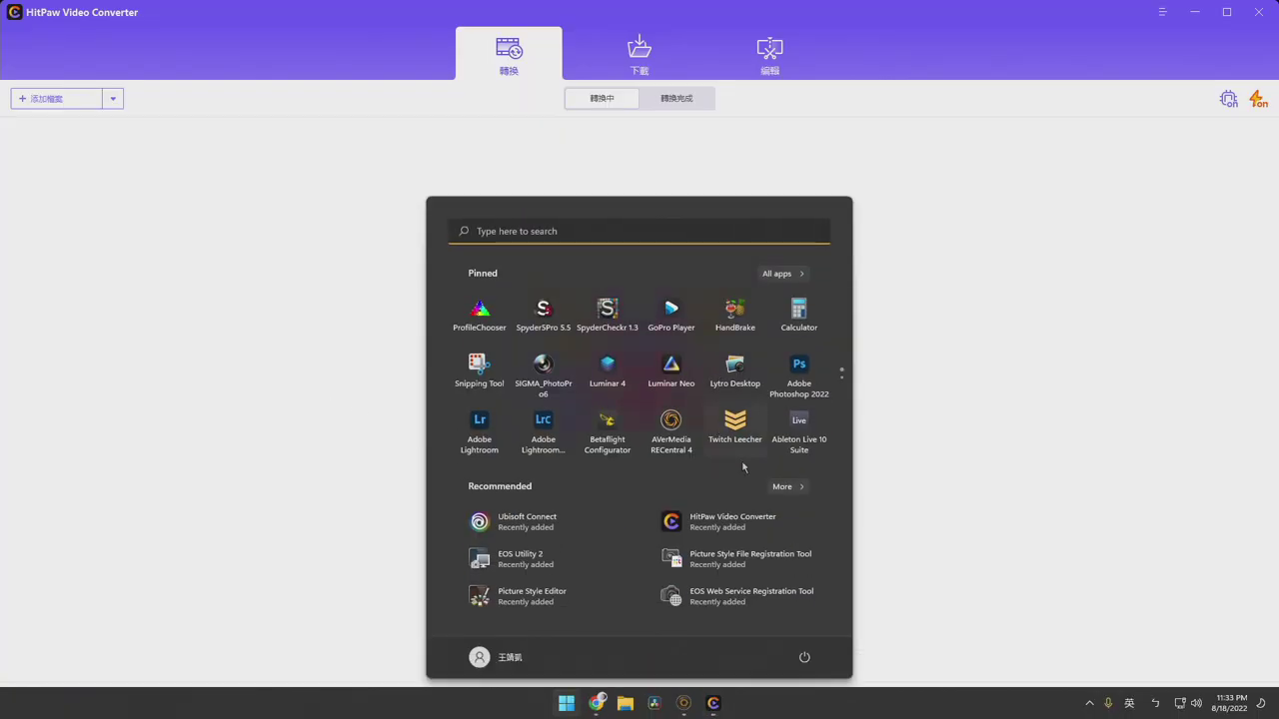
key(super+e)
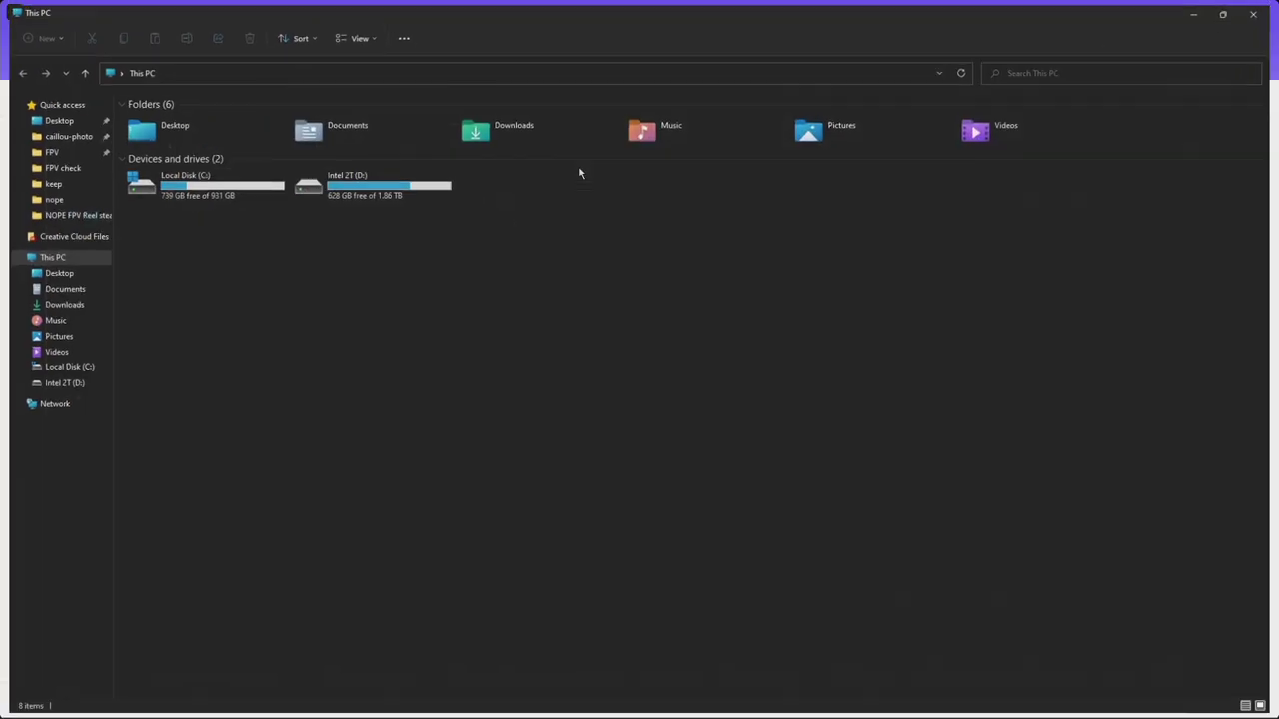
double_click(359, 179)
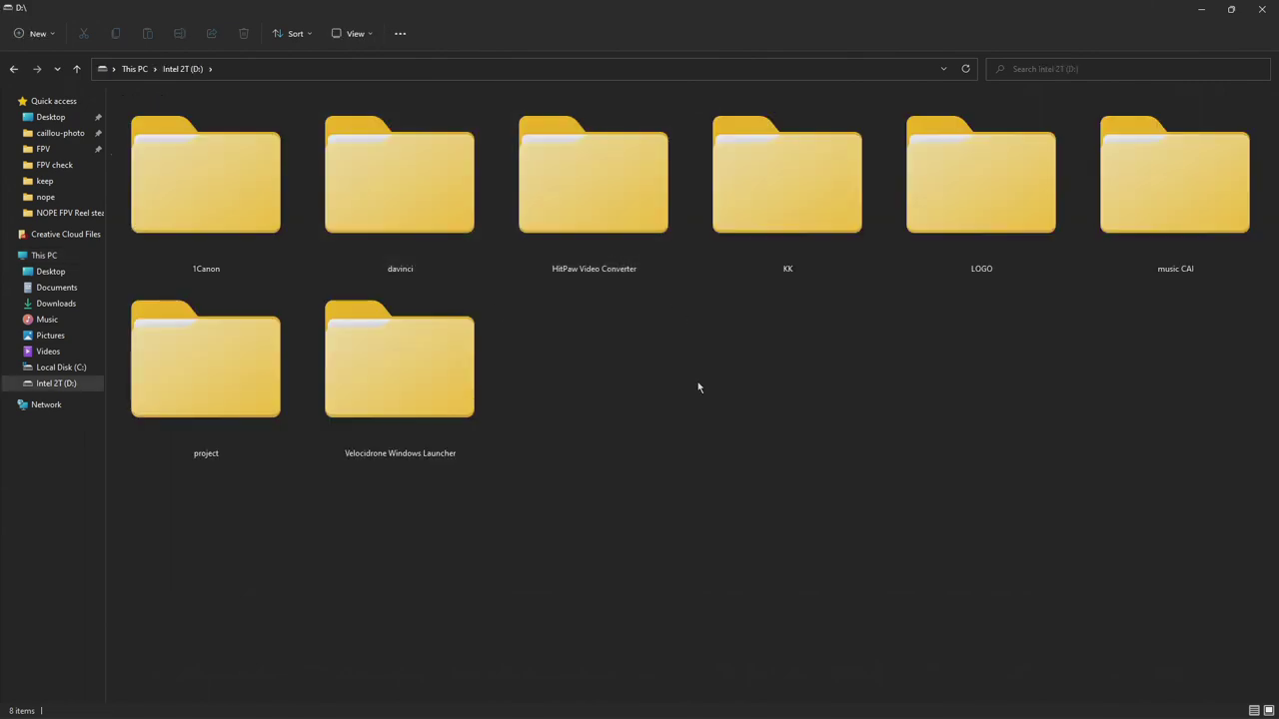
double_click(240, 383)
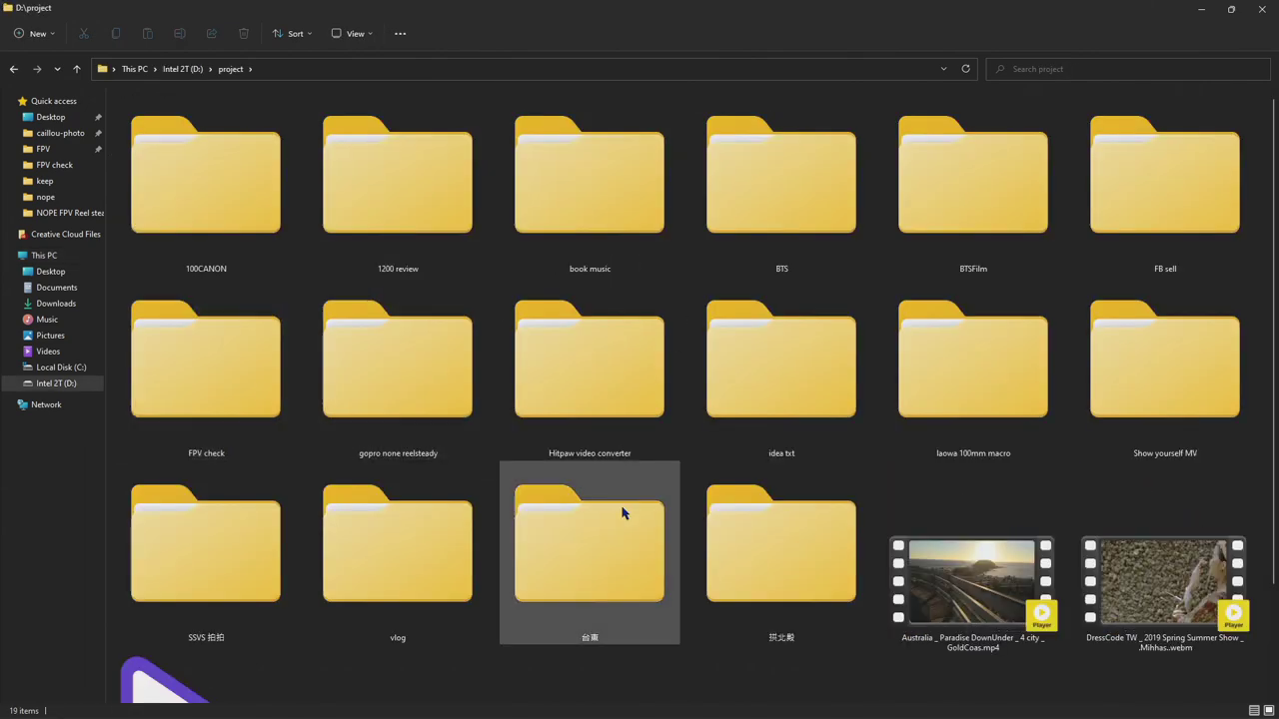
Move the Australia, DressCode TW and monitor.mov videos into the Hitpaw video converter folder and return to HitPaw Video Converter
scroll(622, 513, down, 2)
click(1040, 454)
shift+click(252, 657)
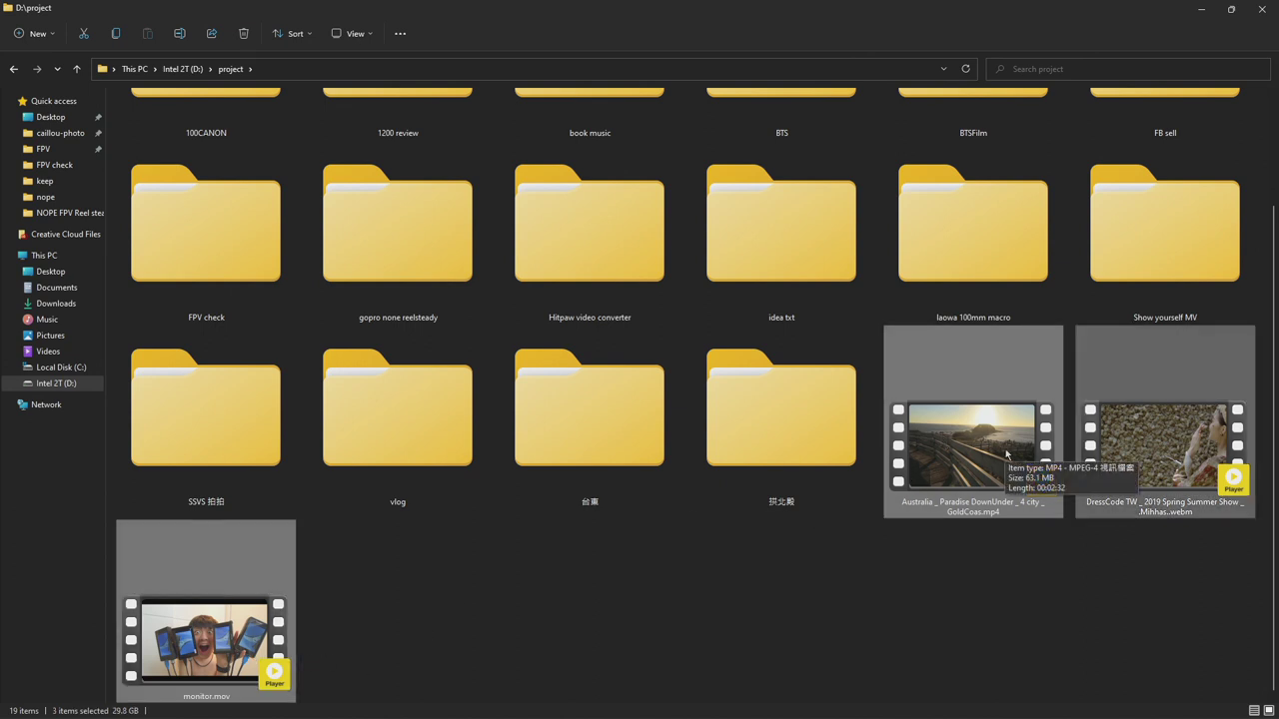
drag(1006, 455, 573, 237)
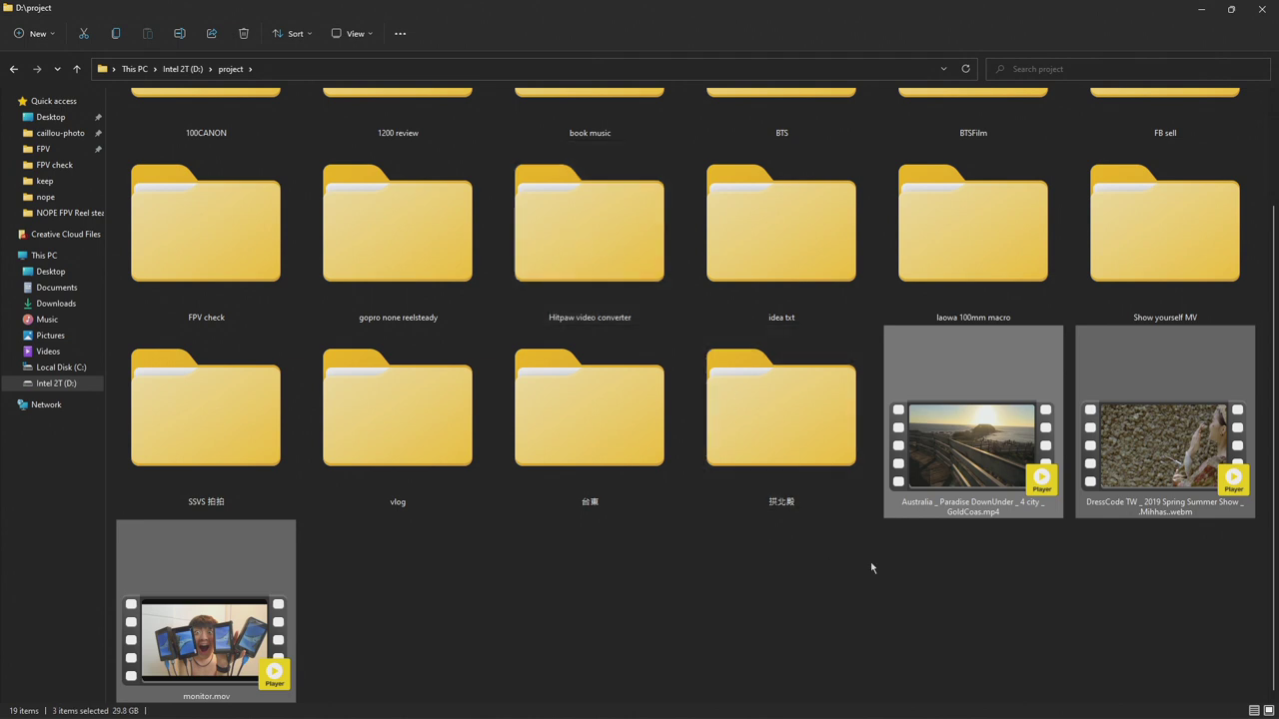
click(976, 61)
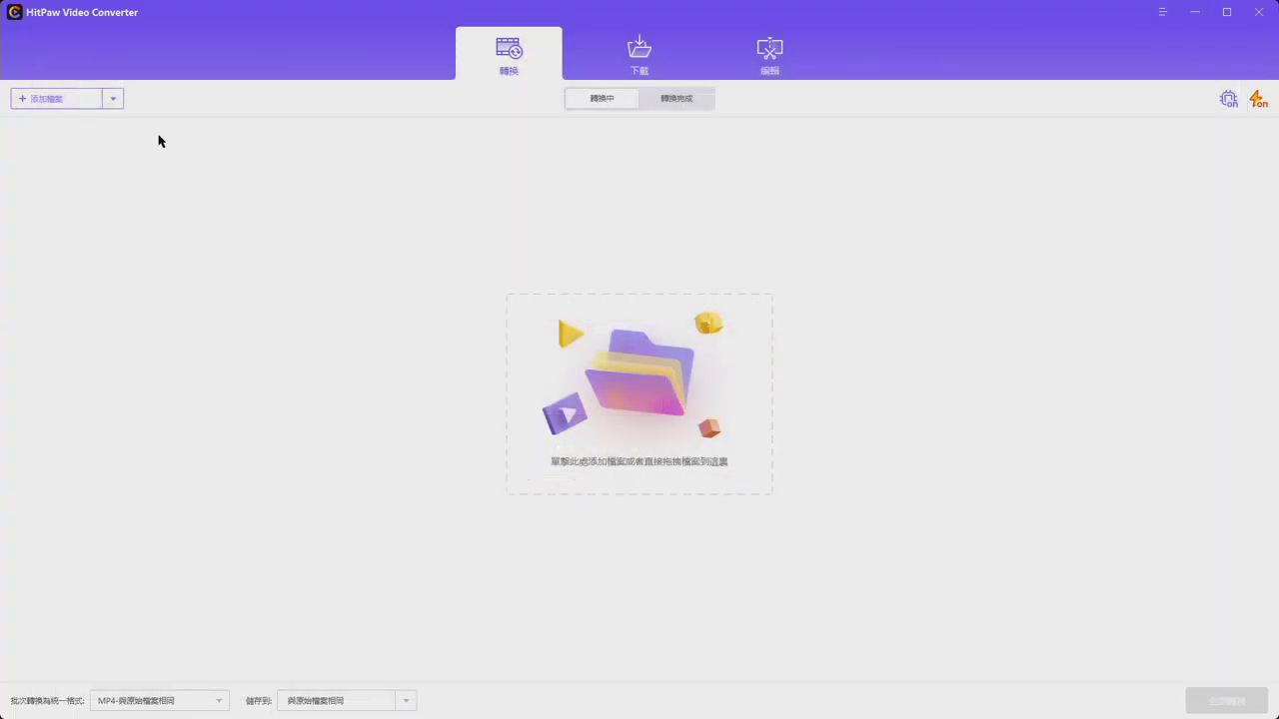
click(620, 430)
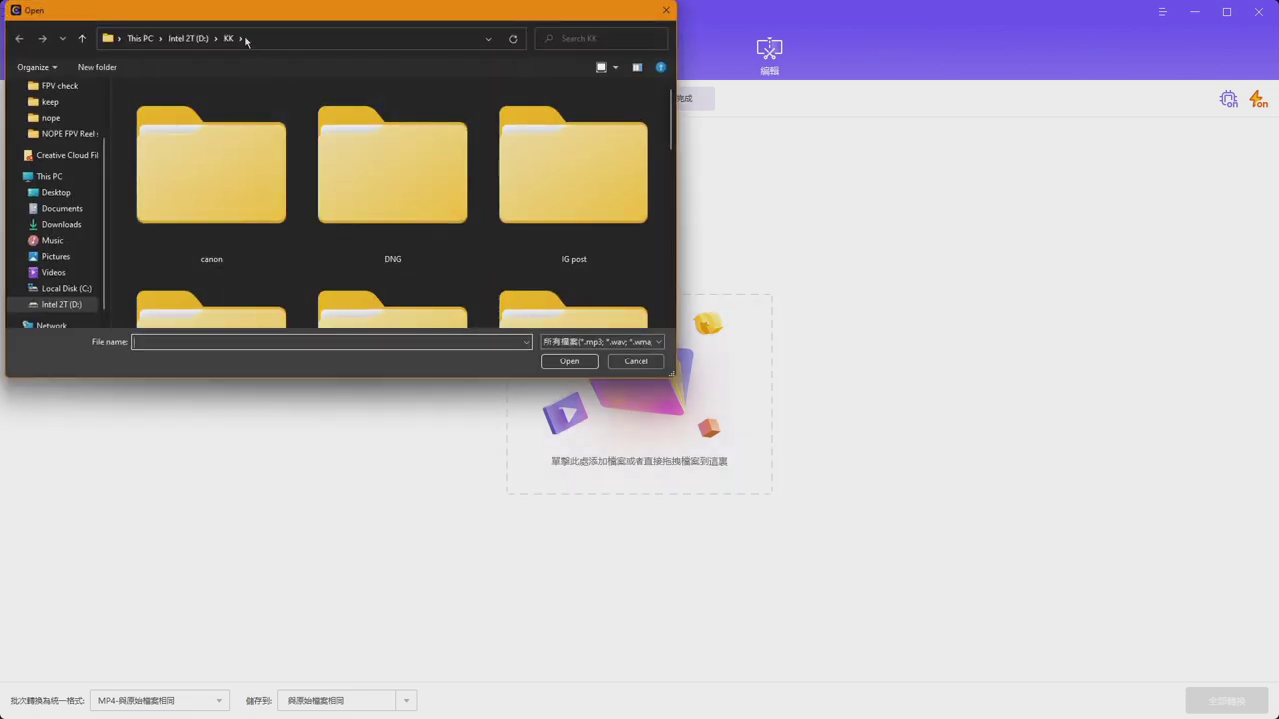
click(189, 40)
double_click(235, 195)
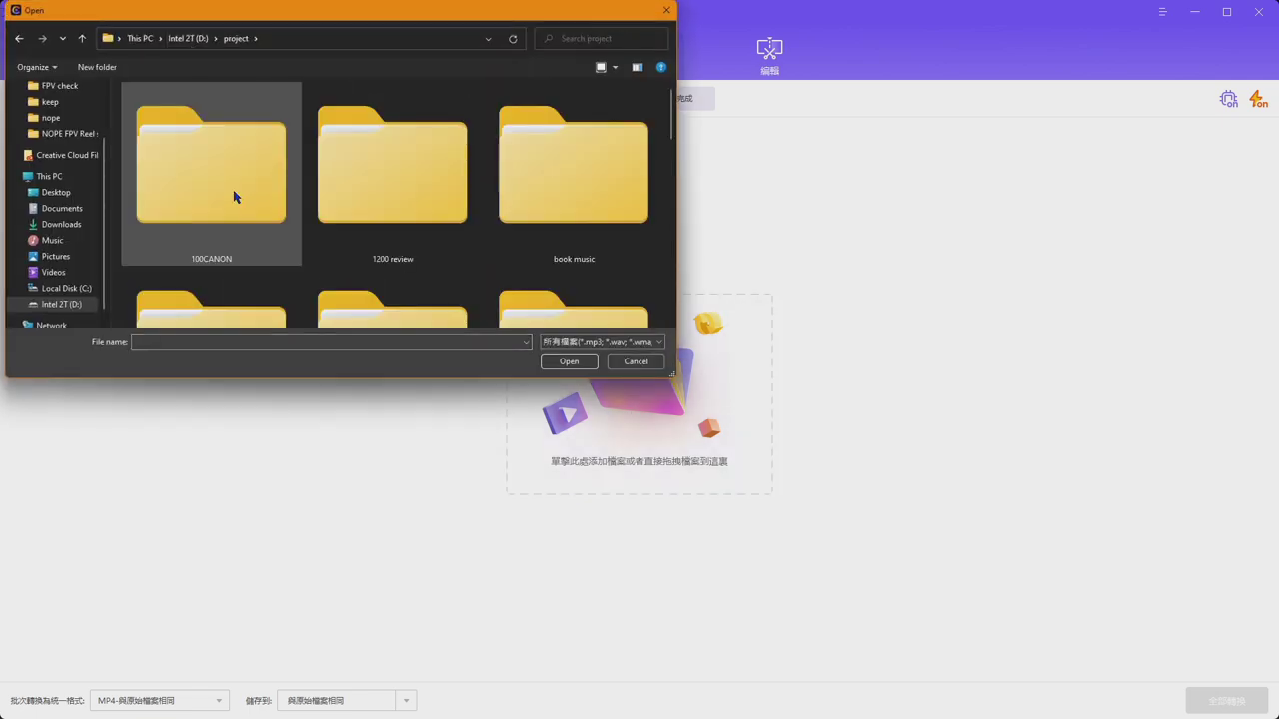
scroll(233, 194, down, 2)
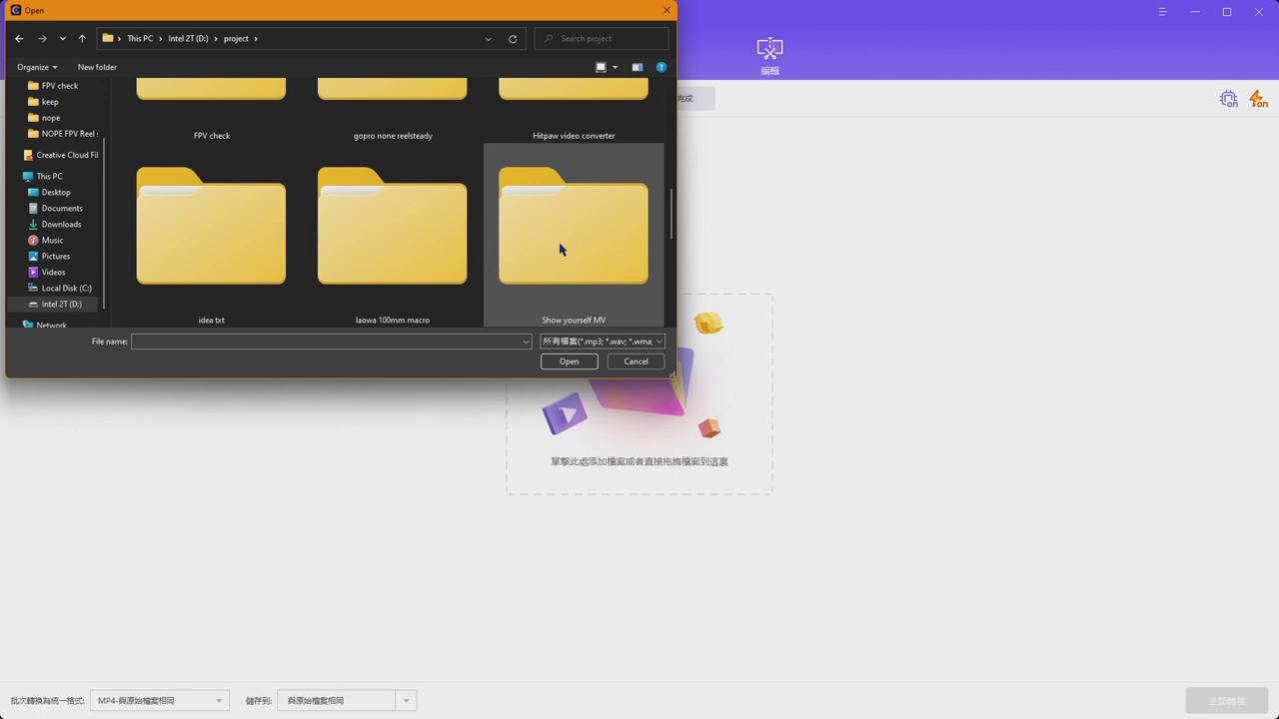
double_click(557, 141)
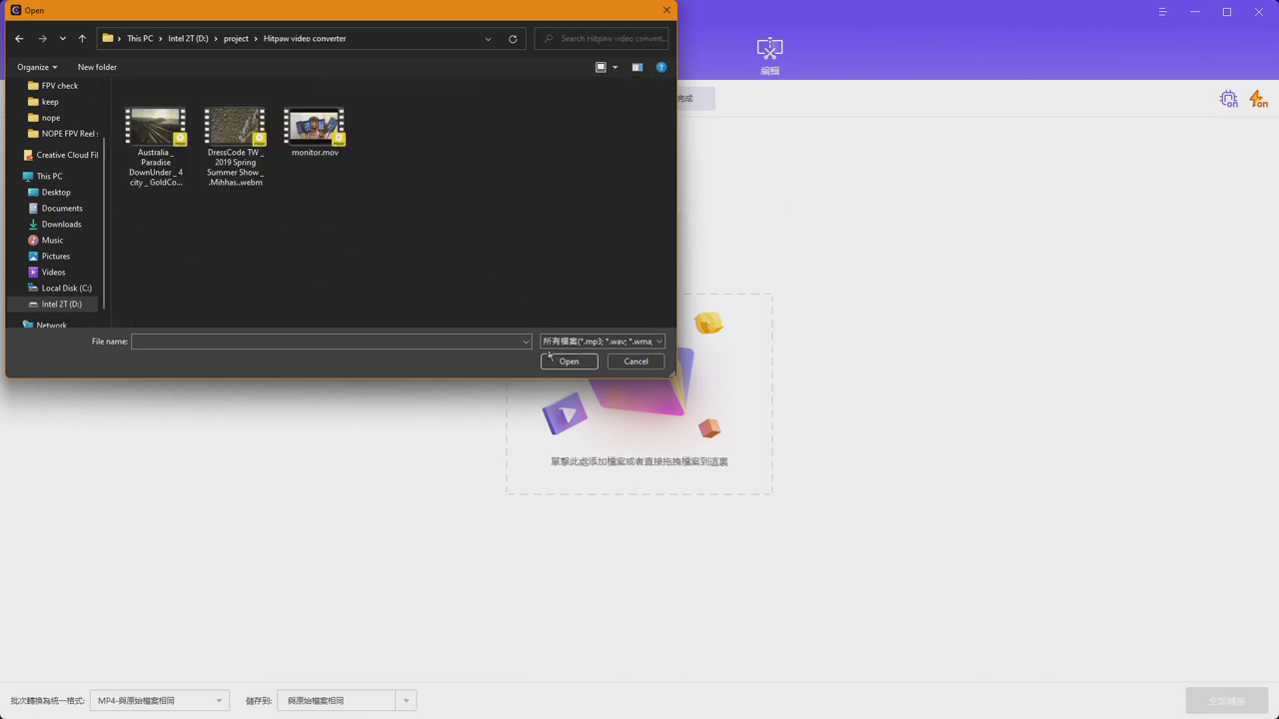
click(635, 363)
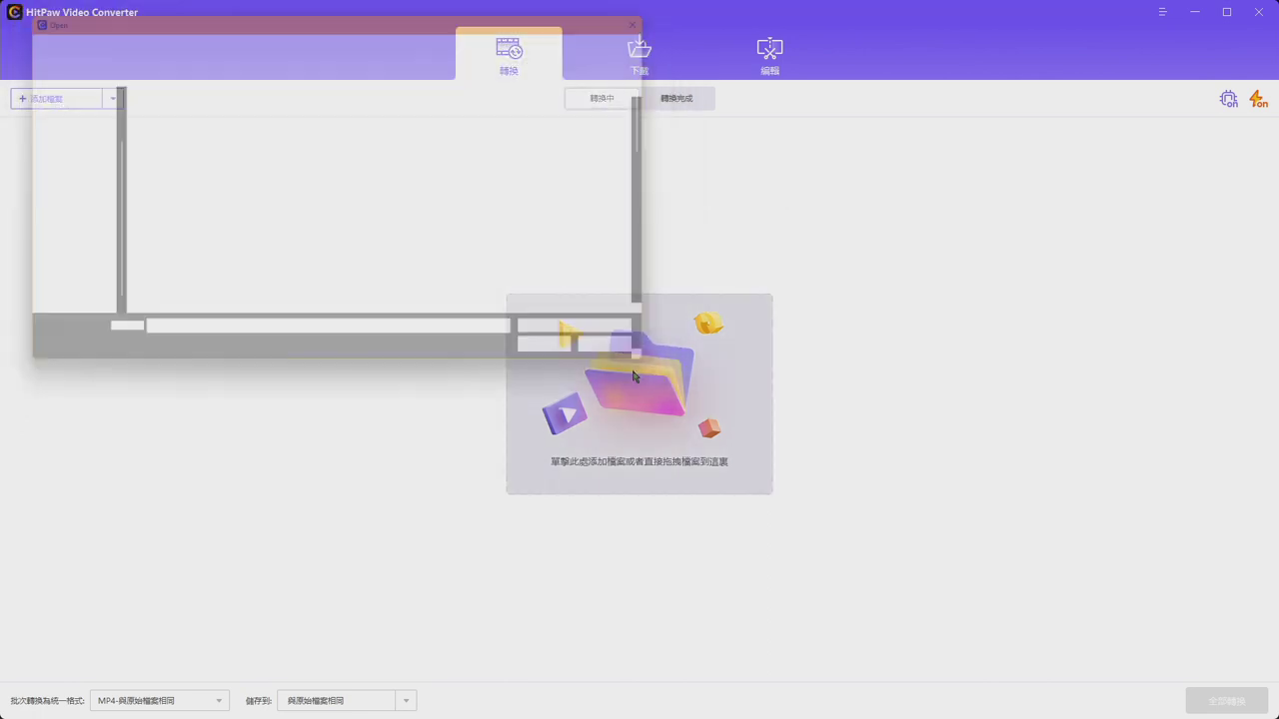
Start adding files and browse to the Hitpaw video converter folder inside project on the Intel 2T (D:) drive
click(634, 377)
click(188, 40)
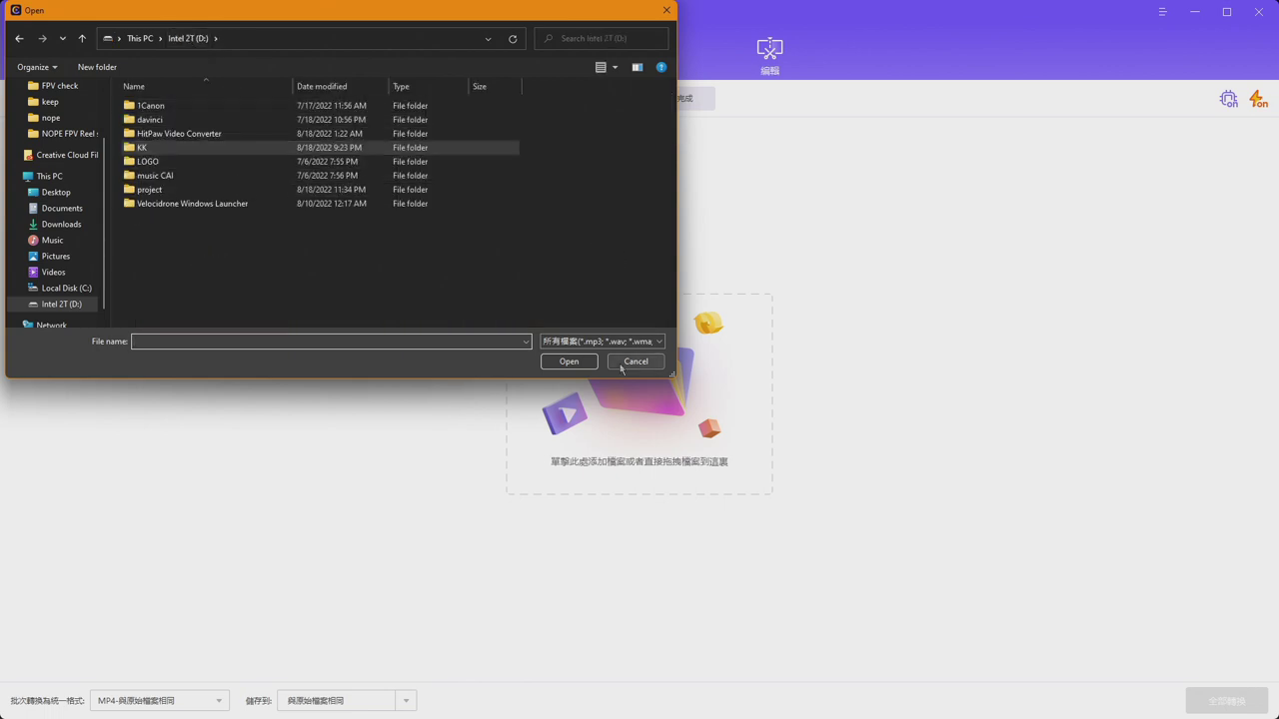
double_click(195, 188)
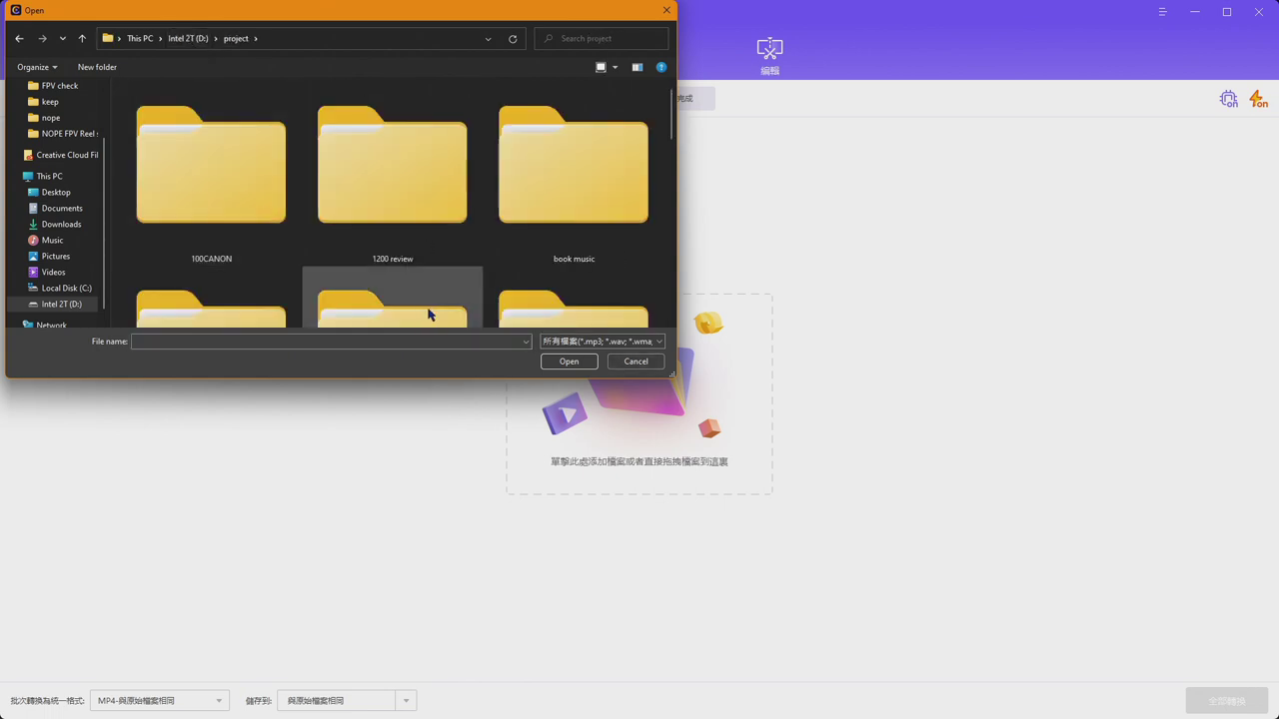
scroll(429, 300, down, 1)
scroll(433, 288, down, 1)
scroll(444, 250, up, 2)
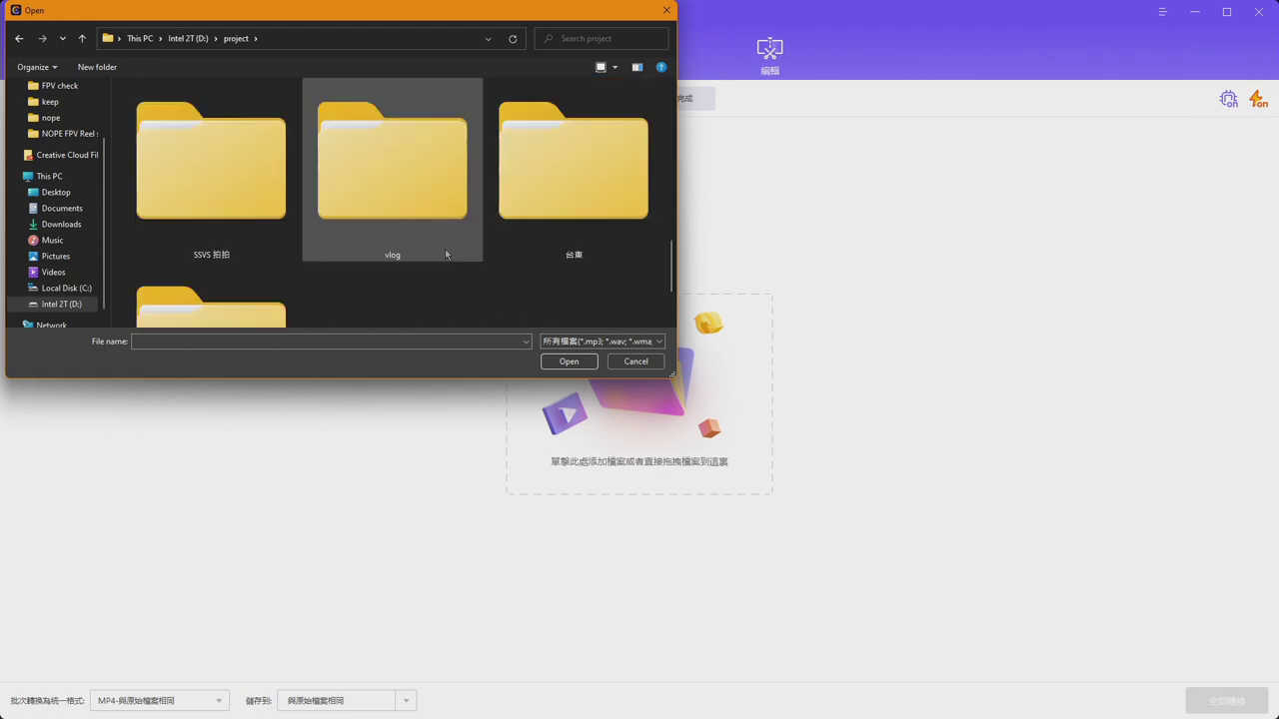
scroll(446, 257, down, 1)
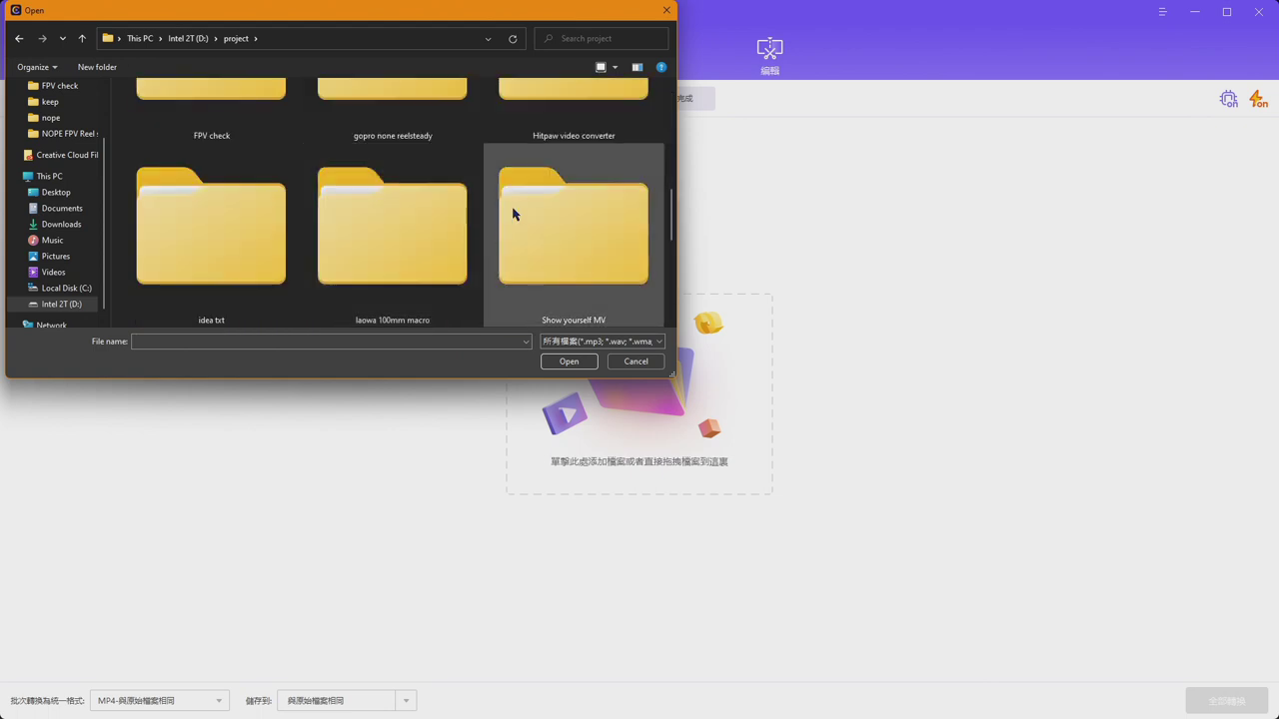
scroll(524, 170, up, 1)
double_click(543, 120)
Add the Australia, DressCode TW and monitor.mov videos to the conversion list
key(ctrl+a)
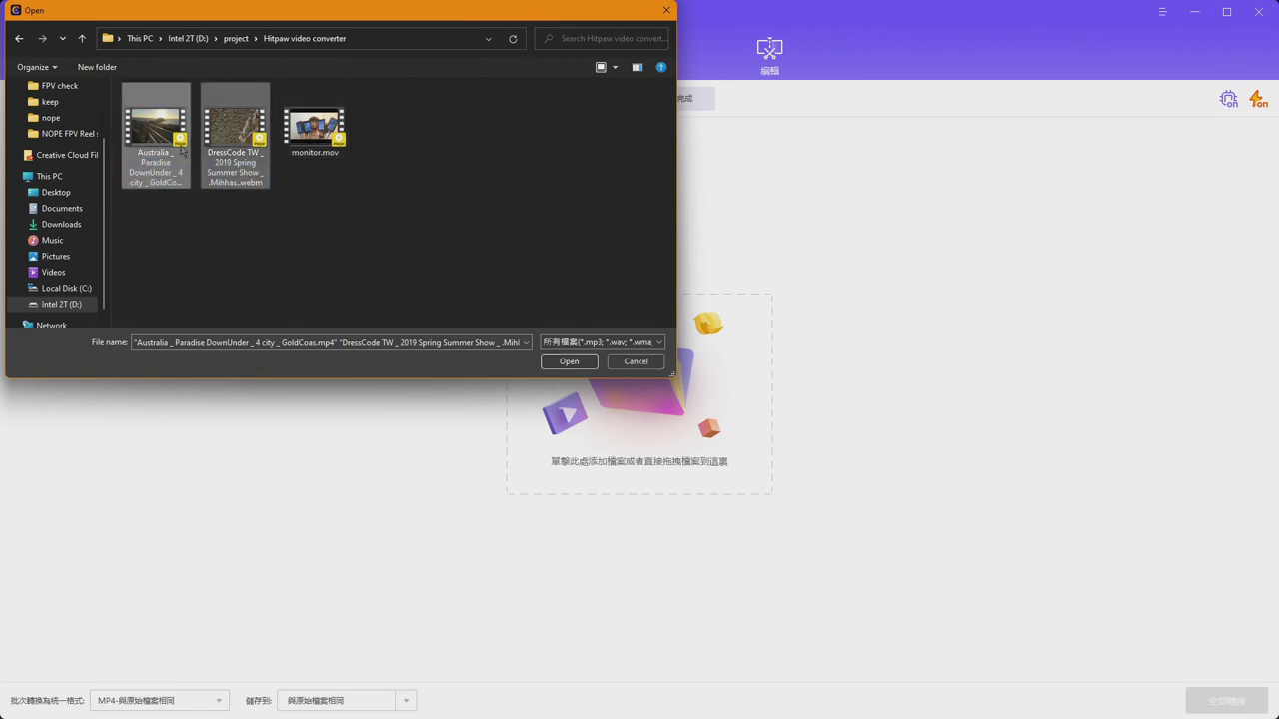
drag(549, 250, 395, 268)
click(566, 361)
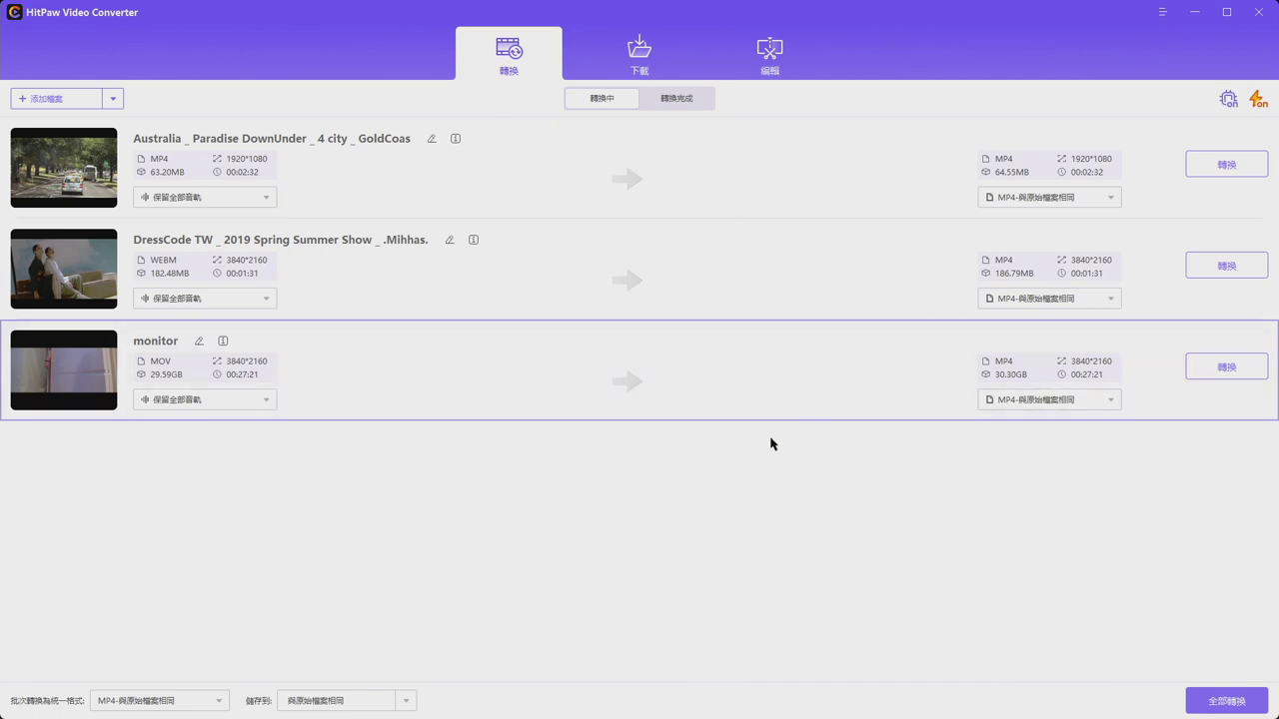
Clear all files from the conversion list and leave the file selection without choosing anything
right_click(781, 378)
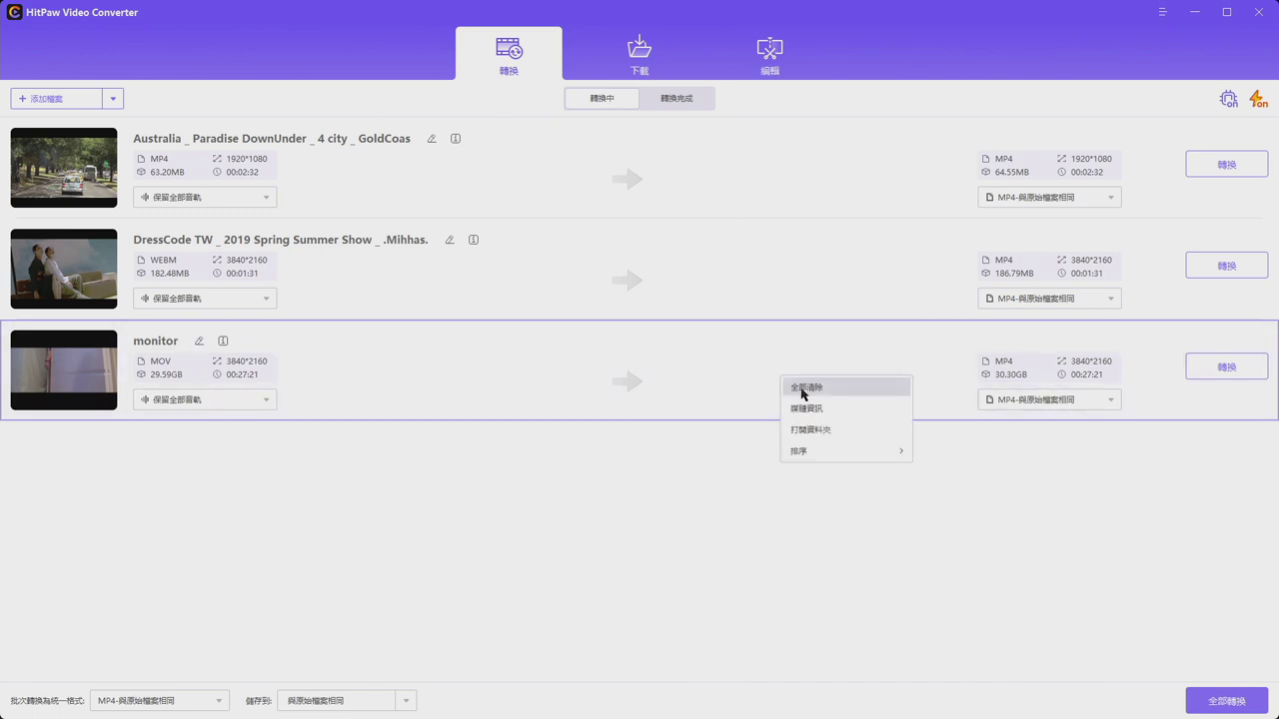
click(830, 391)
click(639, 400)
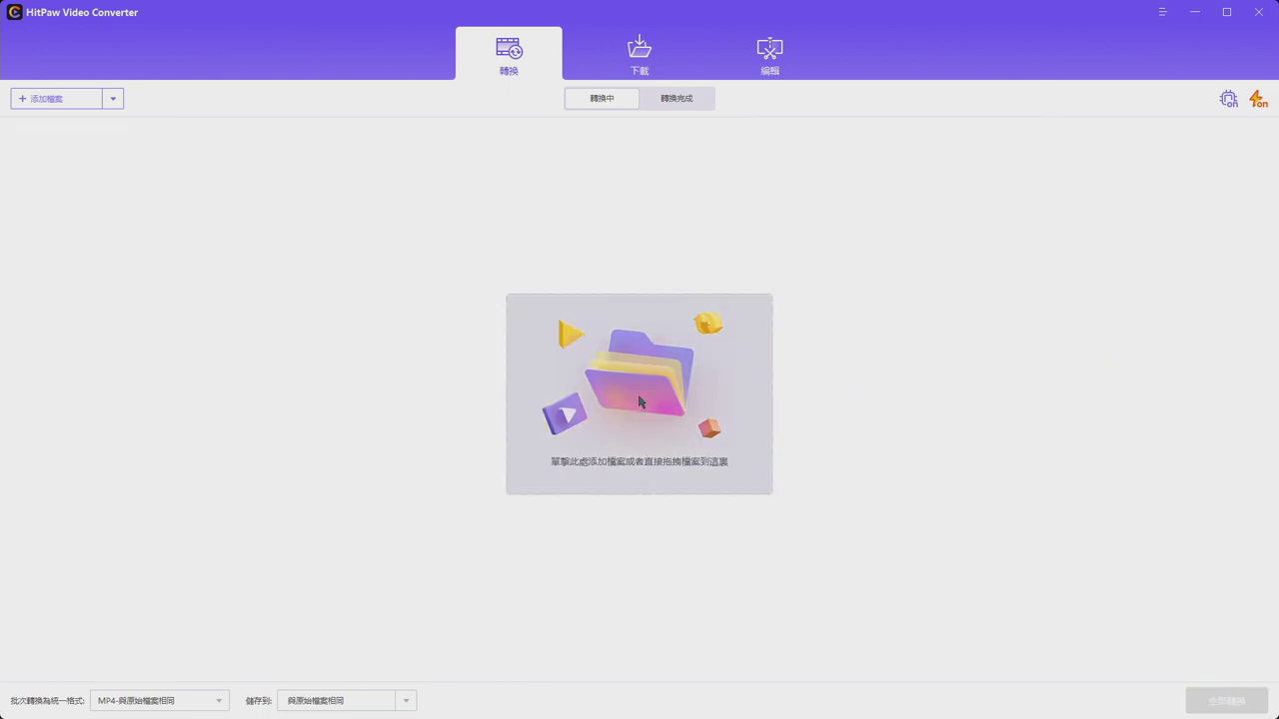
click(632, 362)
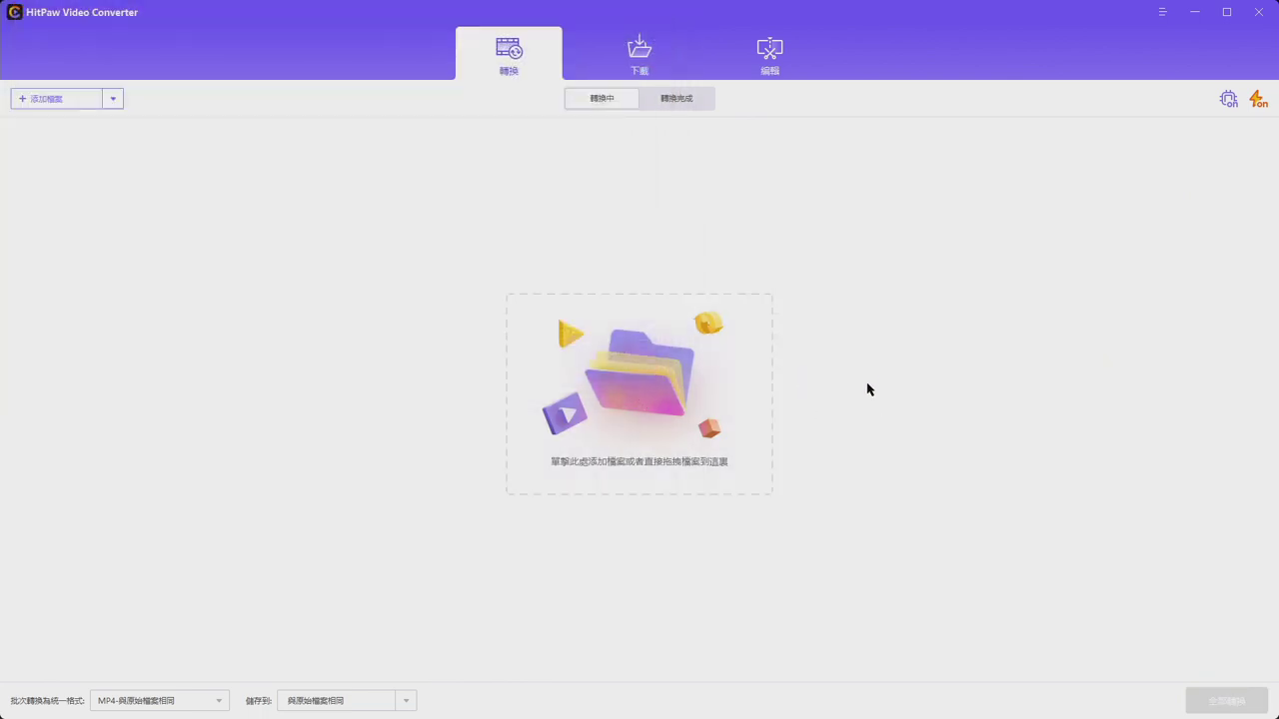
Look over the kinds of files that can be added and the batch output format choices
click(113, 98)
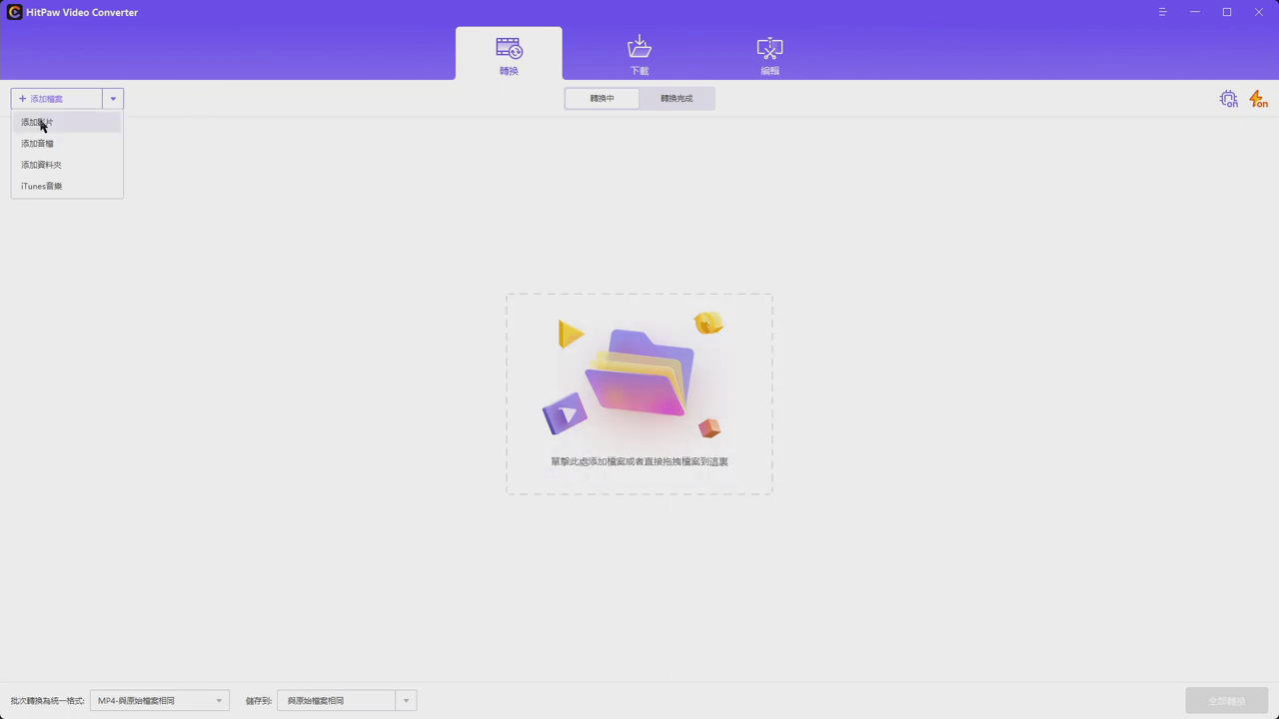
click(532, 272)
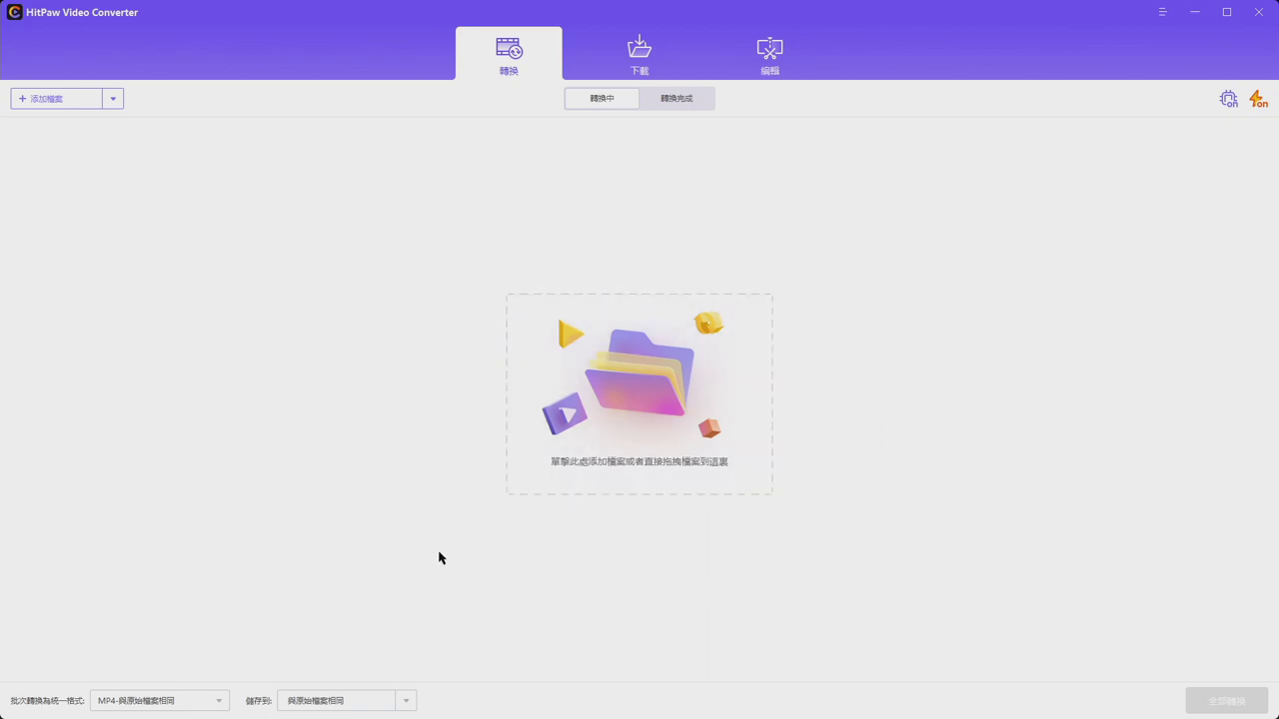
click(209, 704)
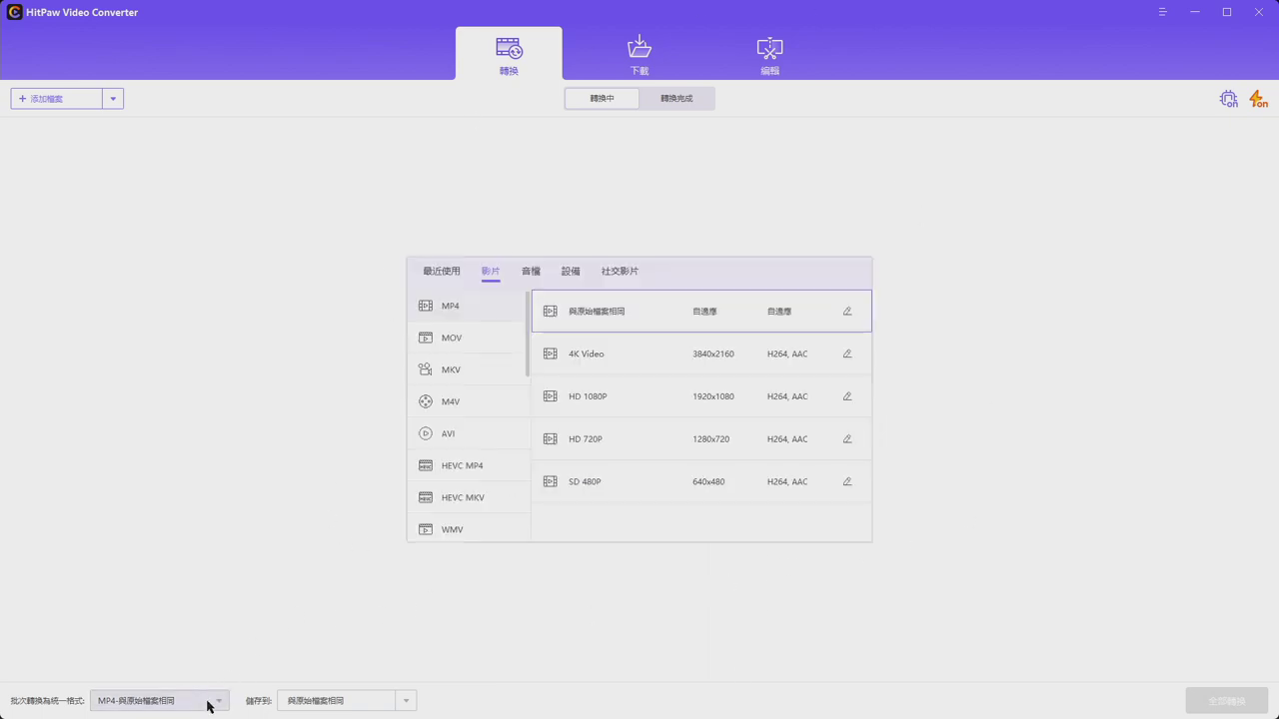
click(432, 620)
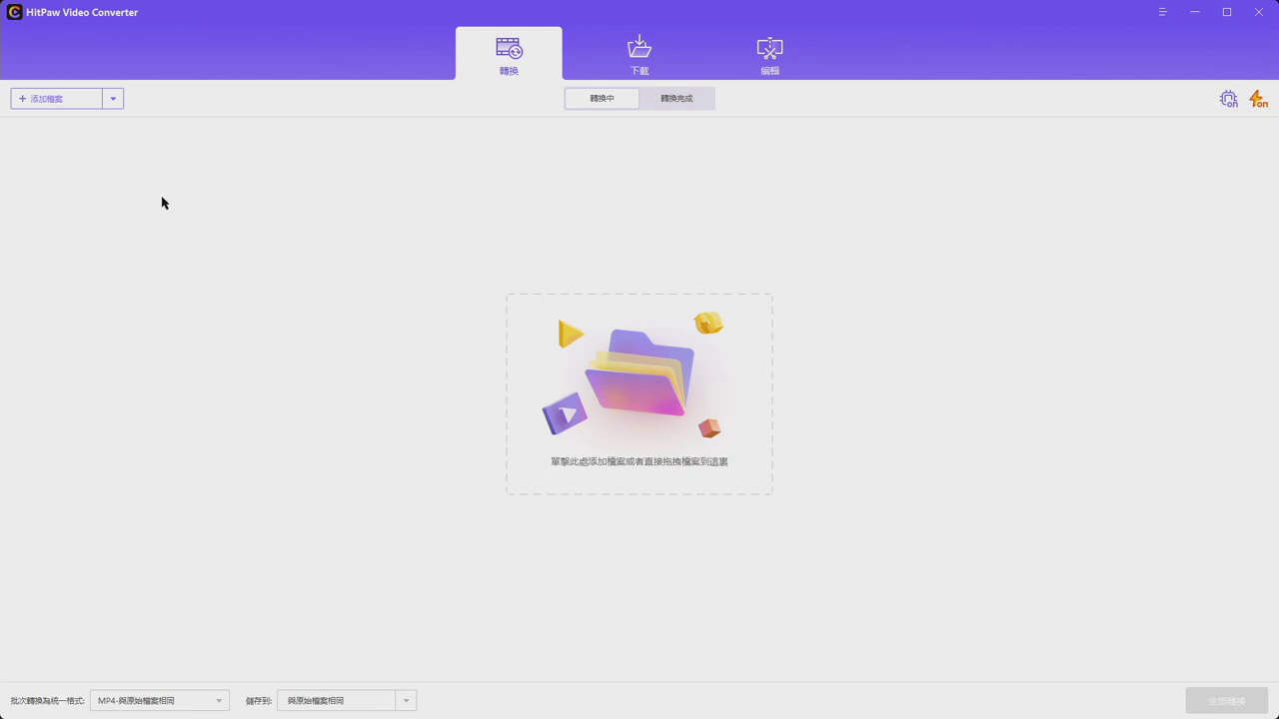
Add the three videos from the Hitpaw video converter folder and clear the conversion list again
click(65, 101)
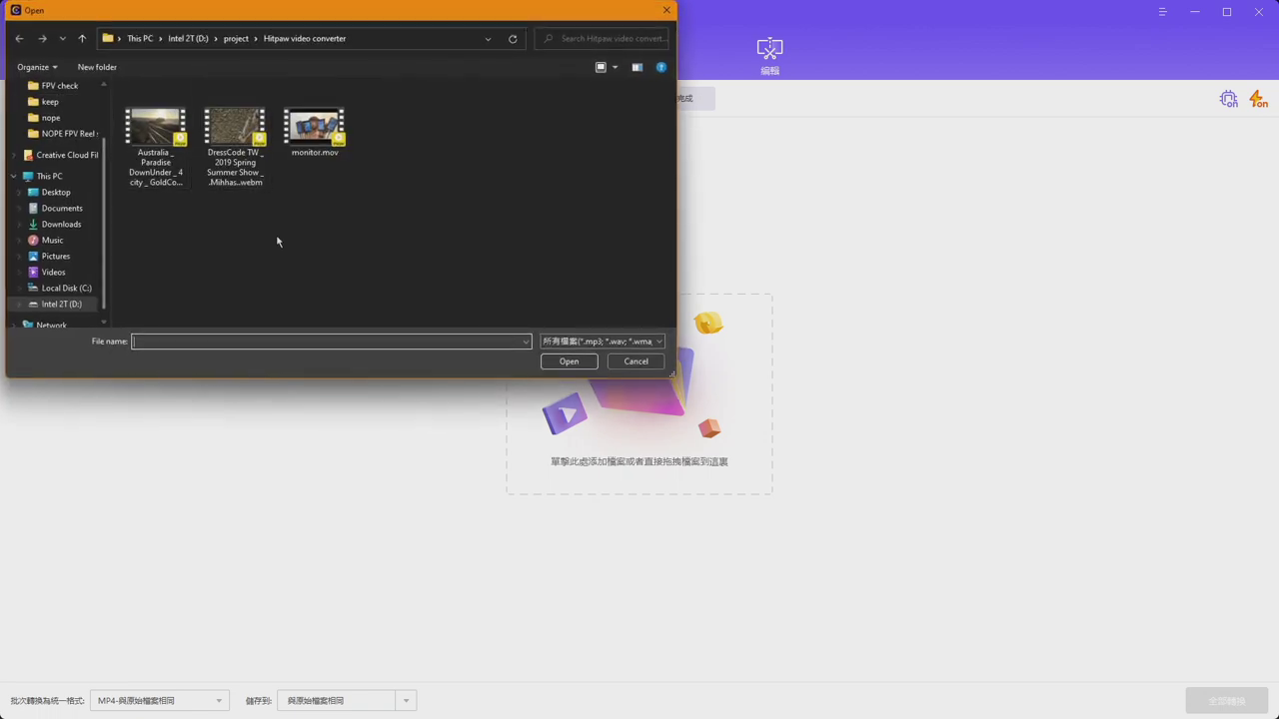
drag(382, 249, 177, 78)
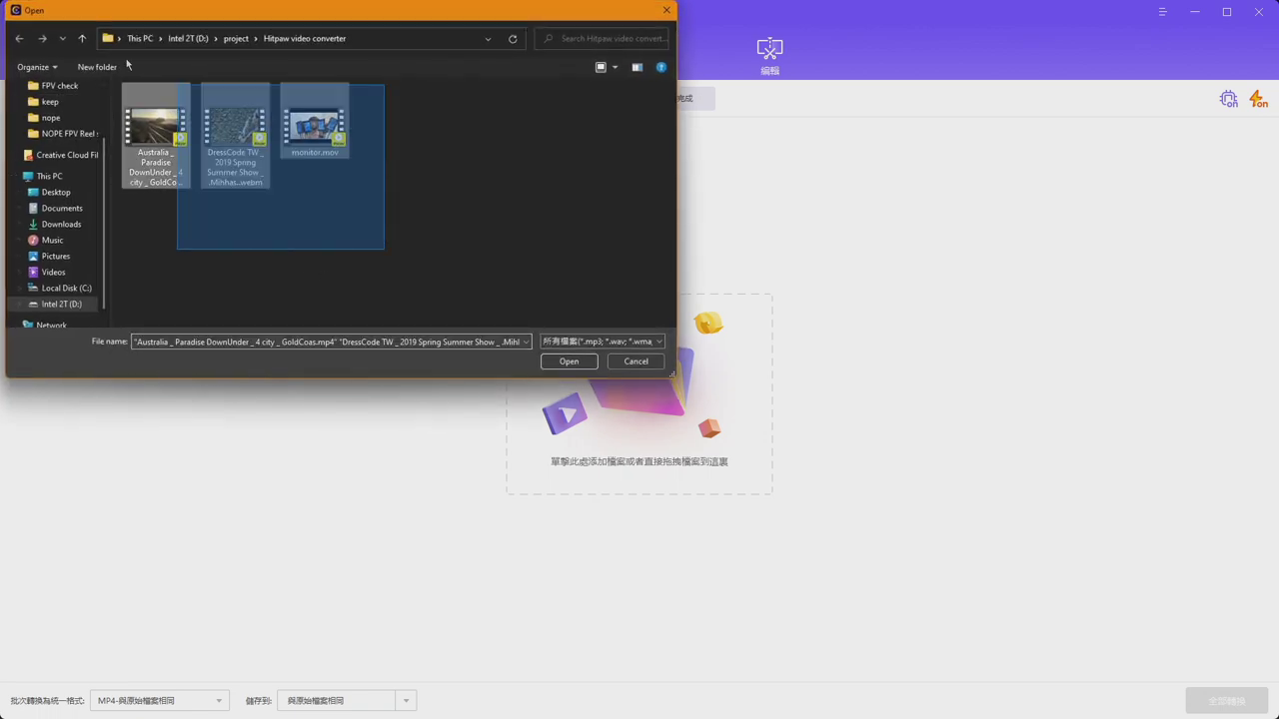
click(568, 362)
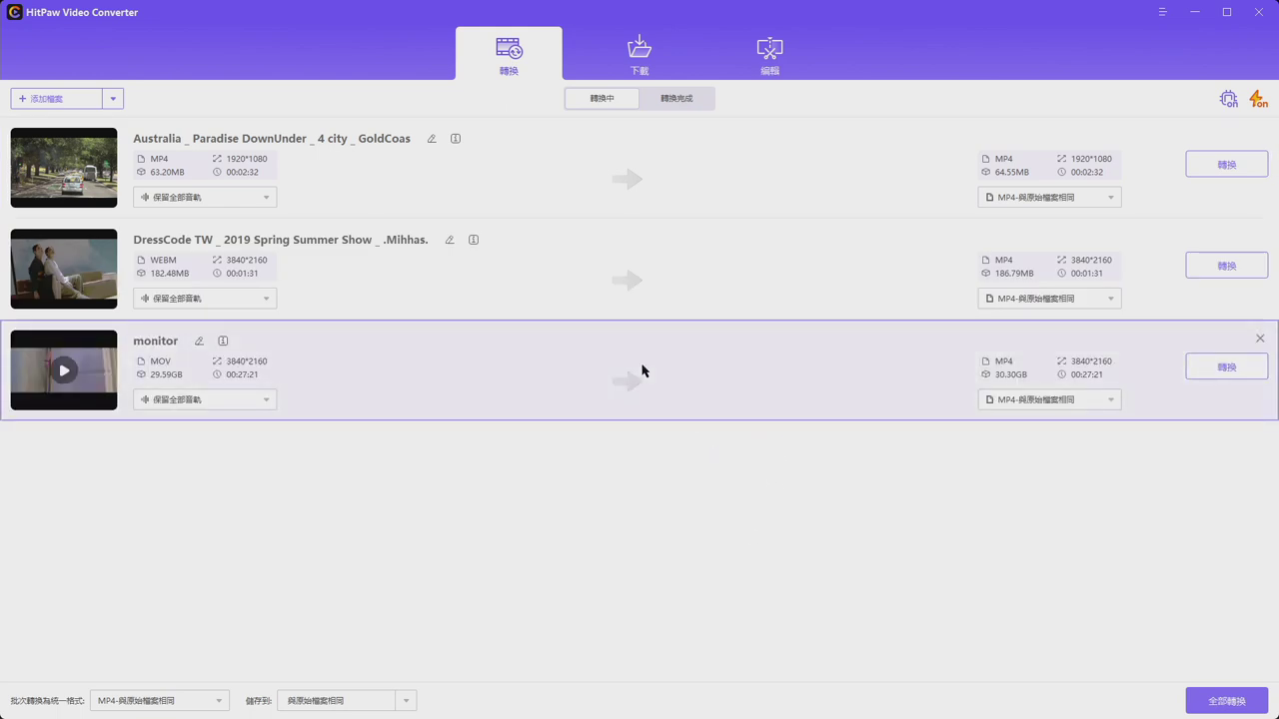
right_click(641, 371)
click(679, 378)
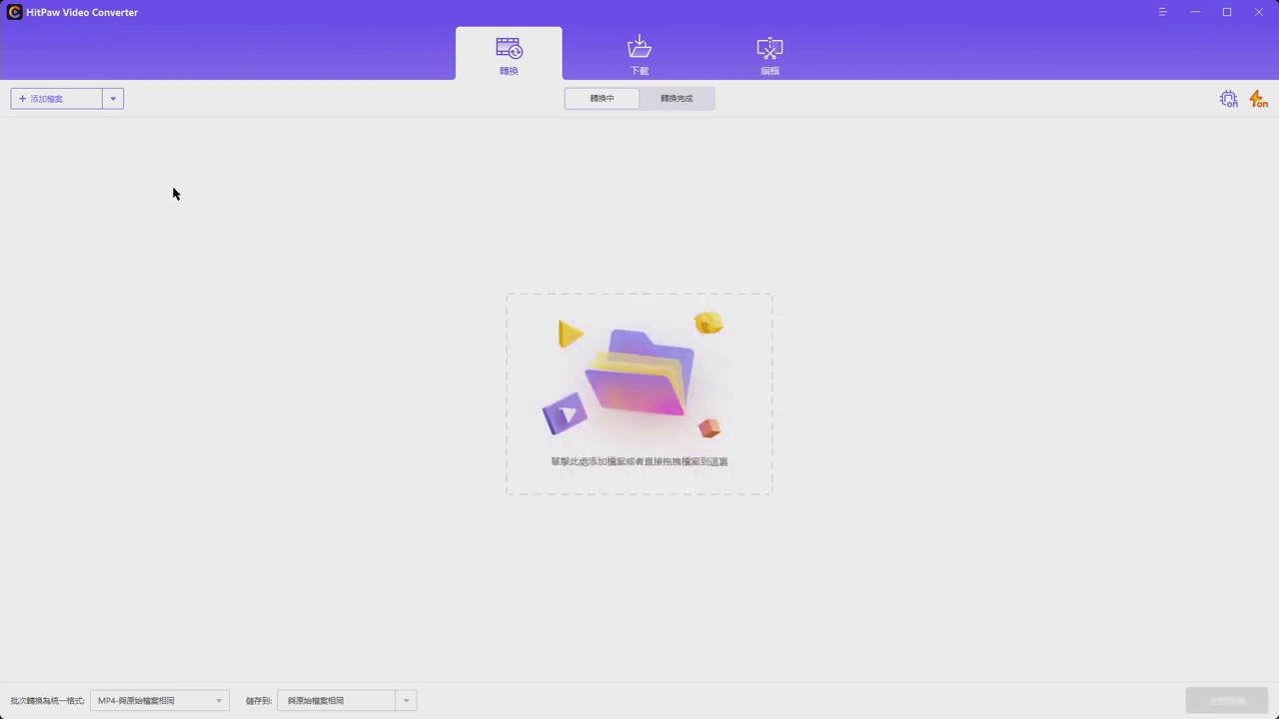
Import the Australia, DressCode TW and monitor.mov videos into the empty conversion list
click(57, 100)
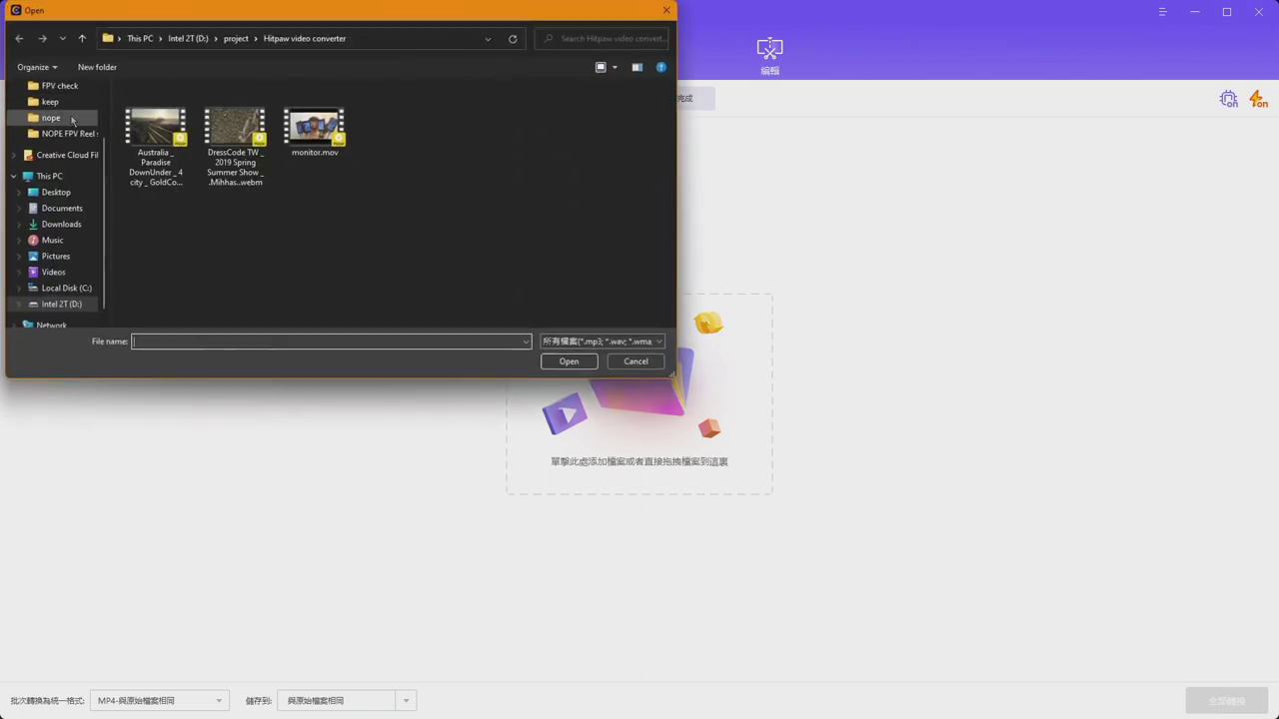
drag(359, 195, 118, 89)
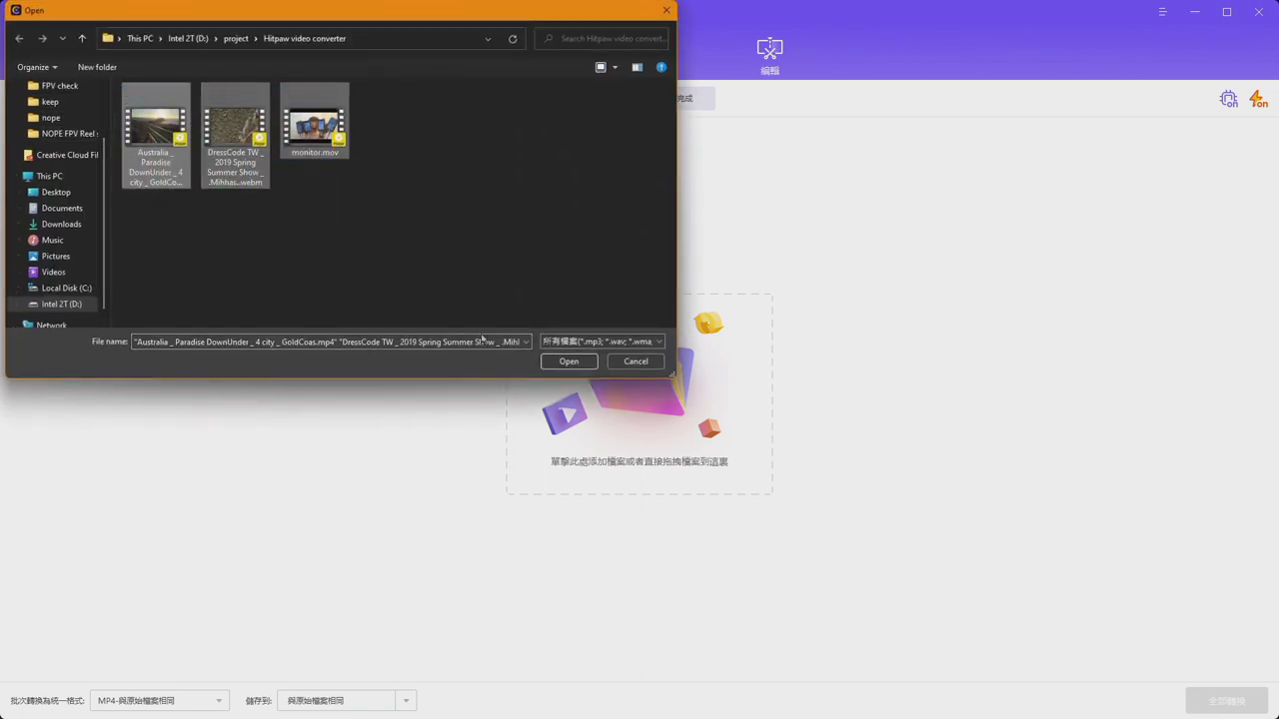
drag(361, 253, 155, 113)
click(569, 360)
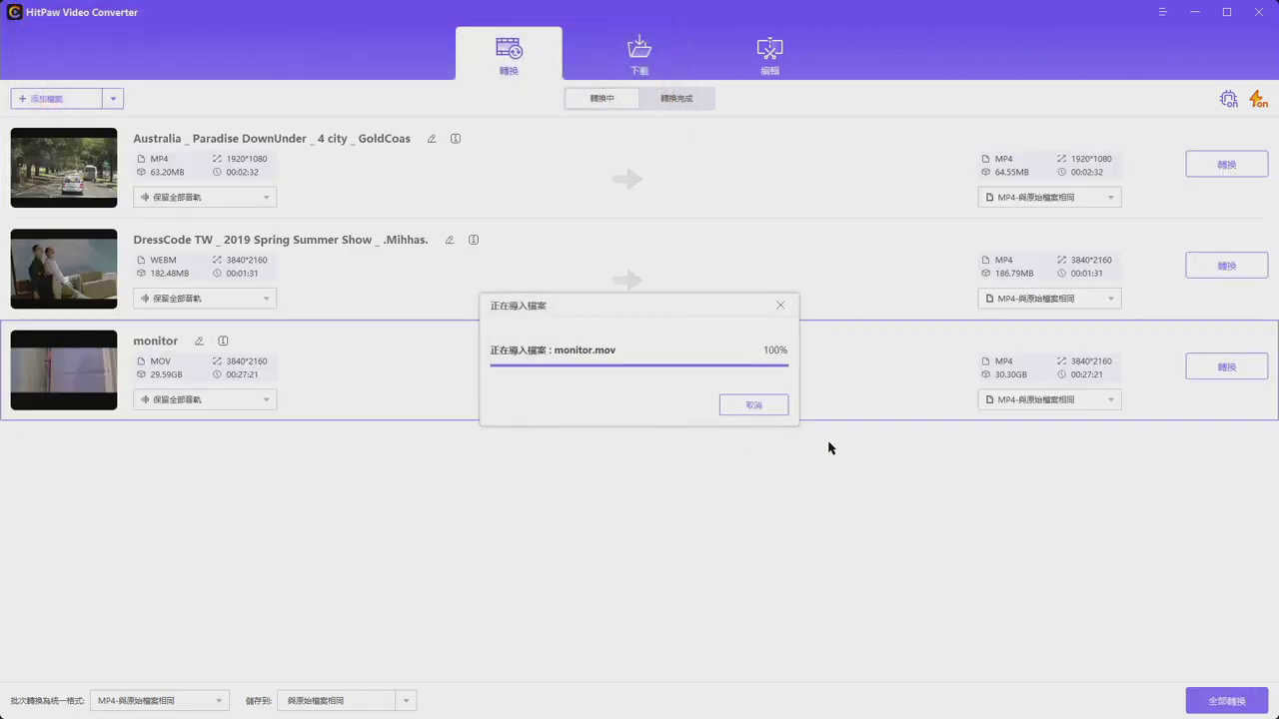
Switch the batch output format to MP4 SD 480P and return it to MP4 與原始檔案相同 (same as original)
click(206, 699)
click(656, 315)
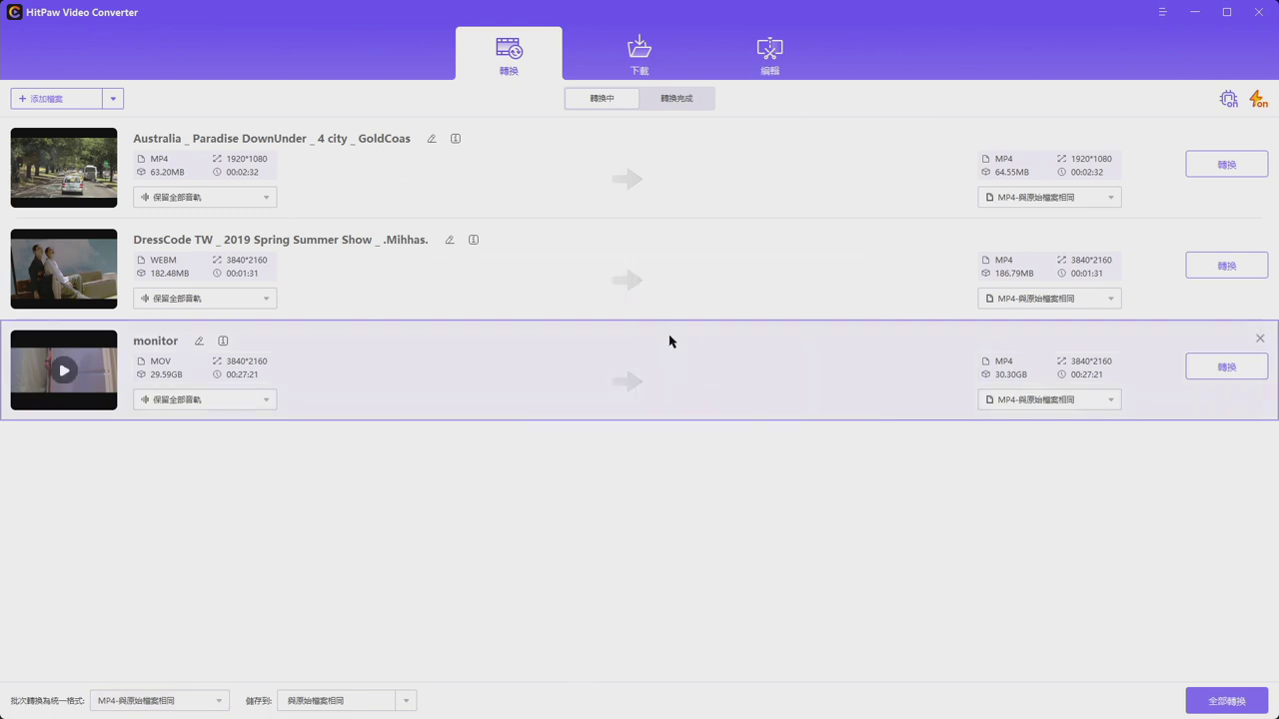
click(110, 699)
click(677, 479)
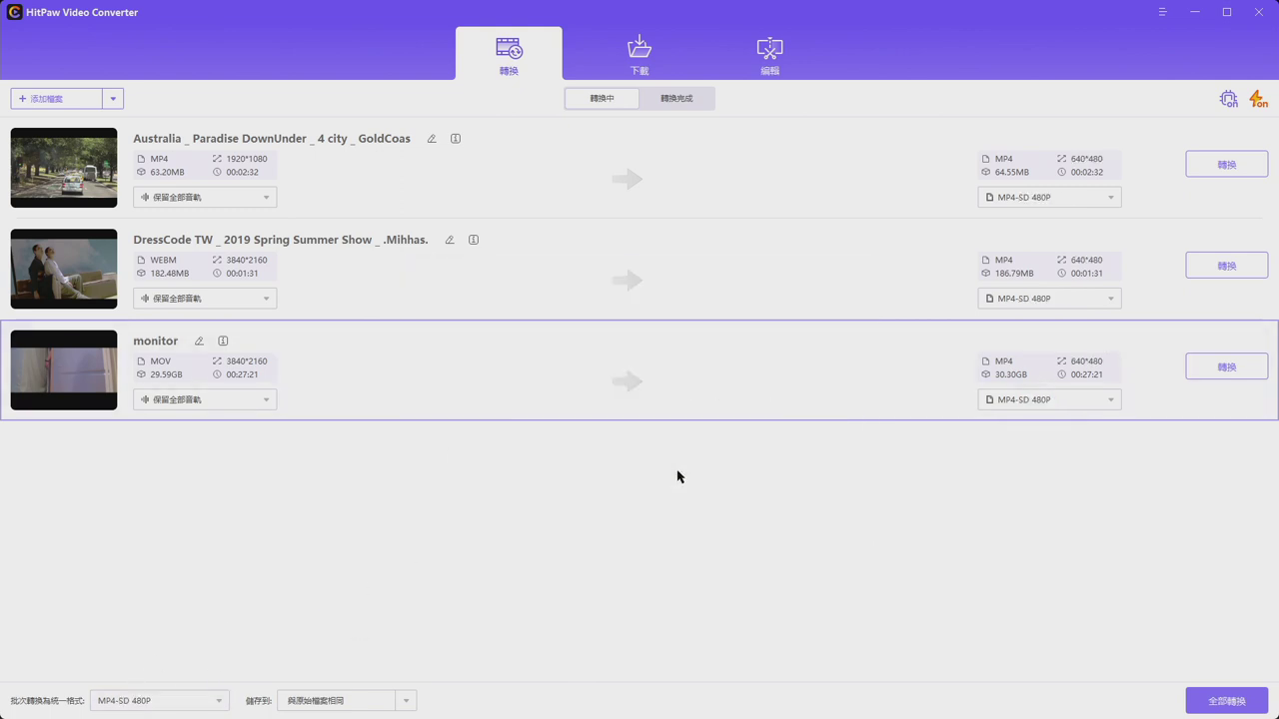
click(221, 697)
click(667, 310)
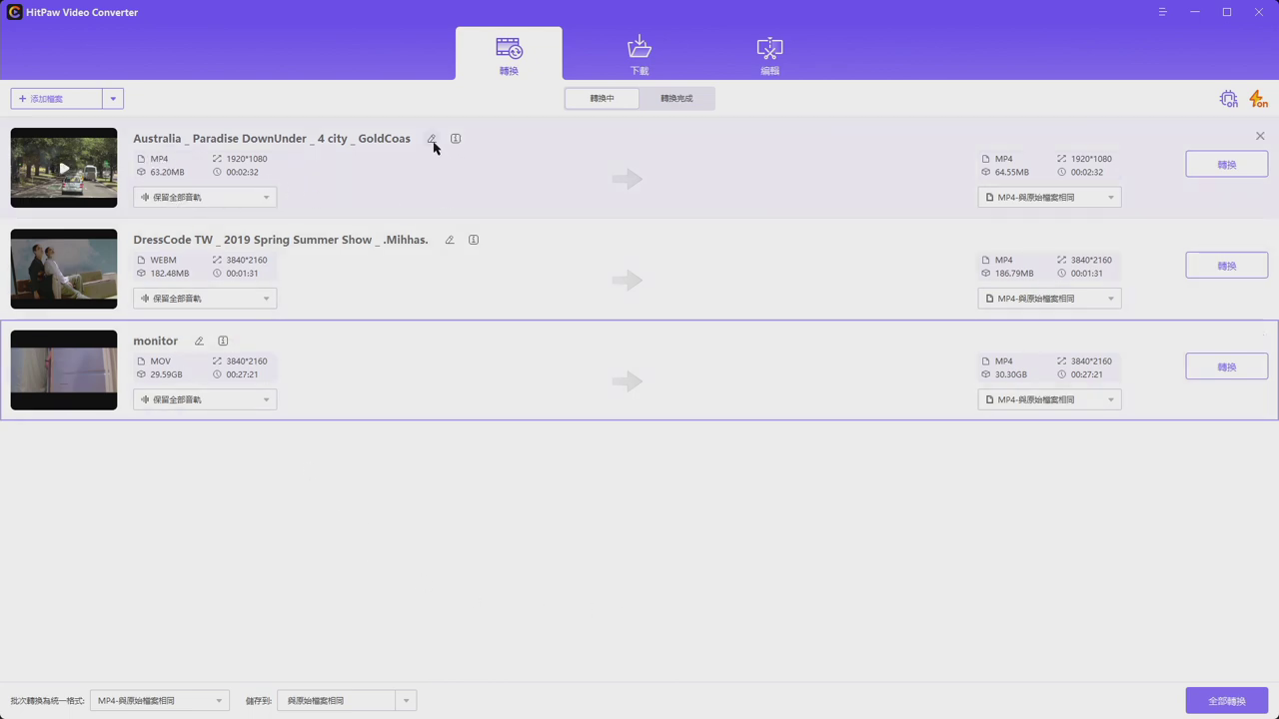
Look at the monitor video's name editing and audio track options and the Australia video's metadata editor
click(198, 340)
click(266, 509)
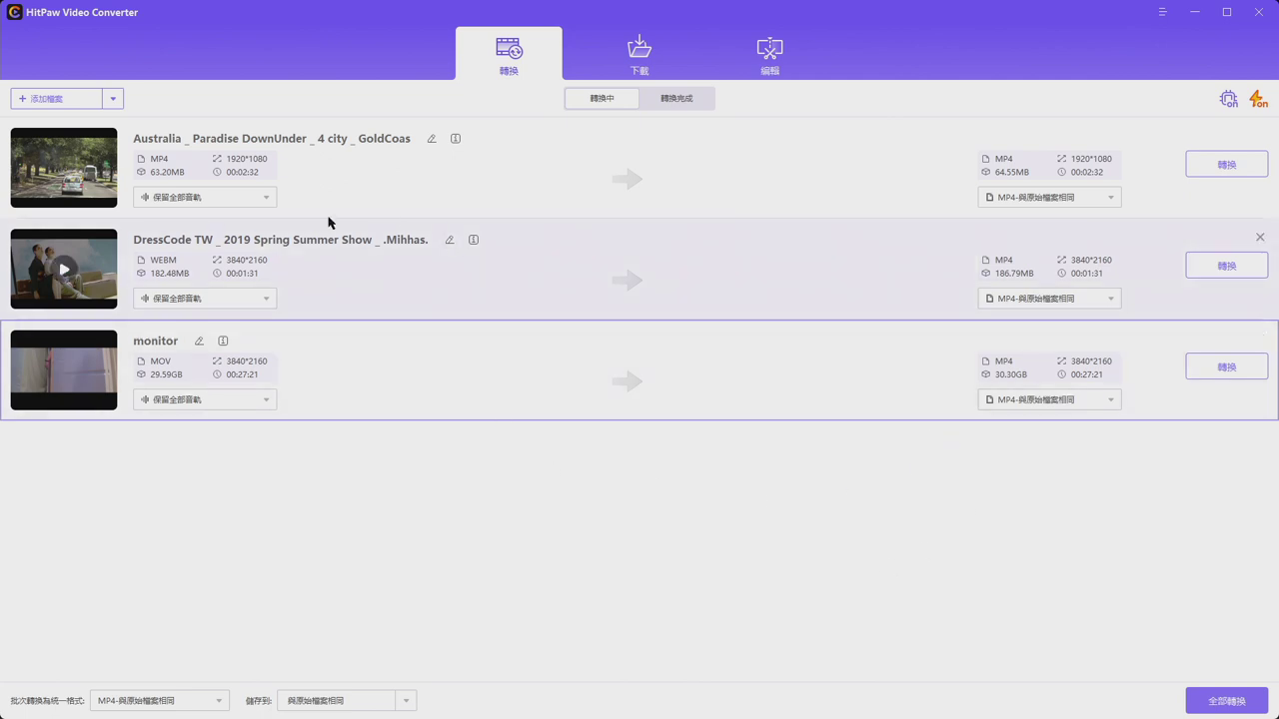
click(455, 138)
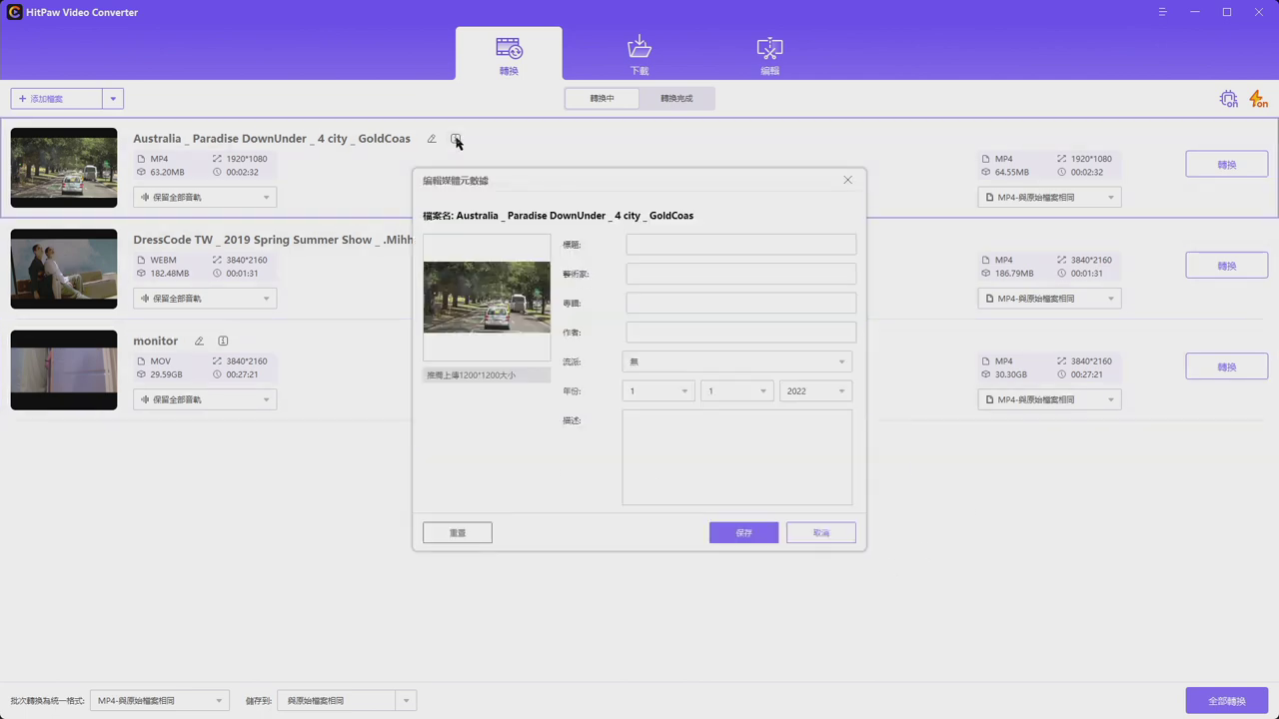
click(847, 182)
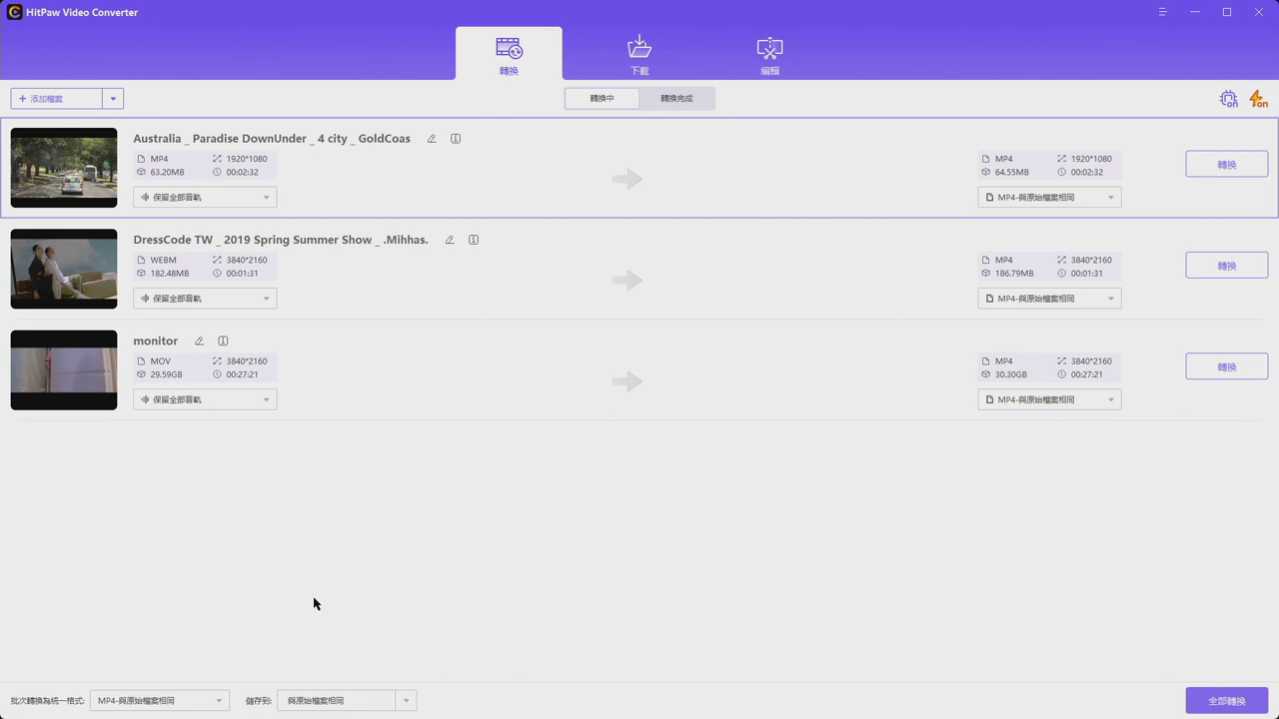
click(270, 400)
click(340, 499)
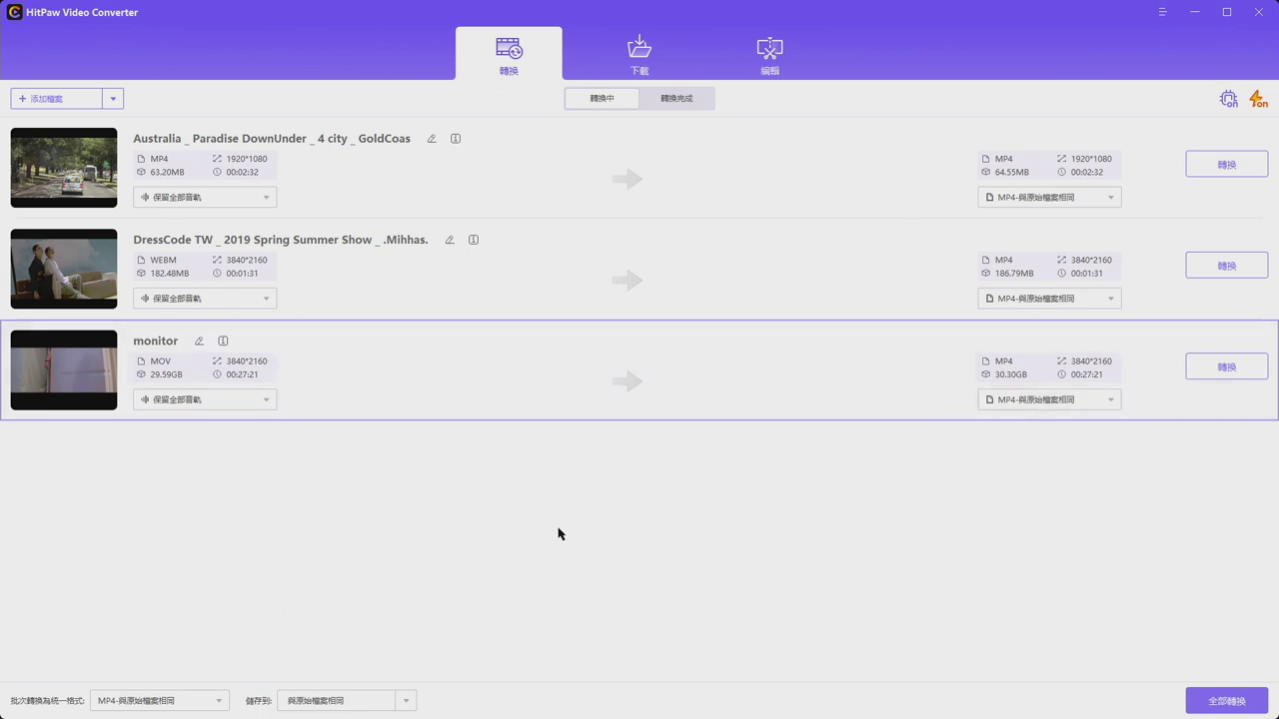
Look over the MP4 presets available as the batch output format, from 與原始檔案相同 (same as original) to SD 480P
click(175, 702)
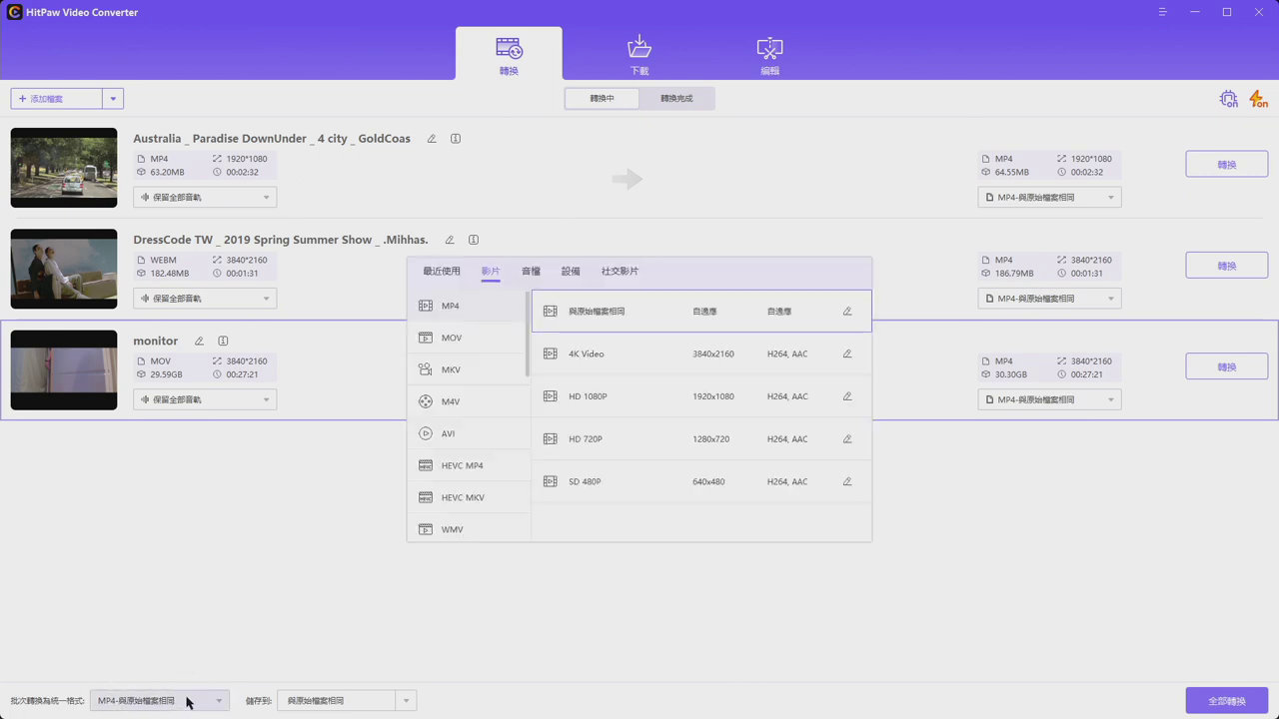
click(235, 645)
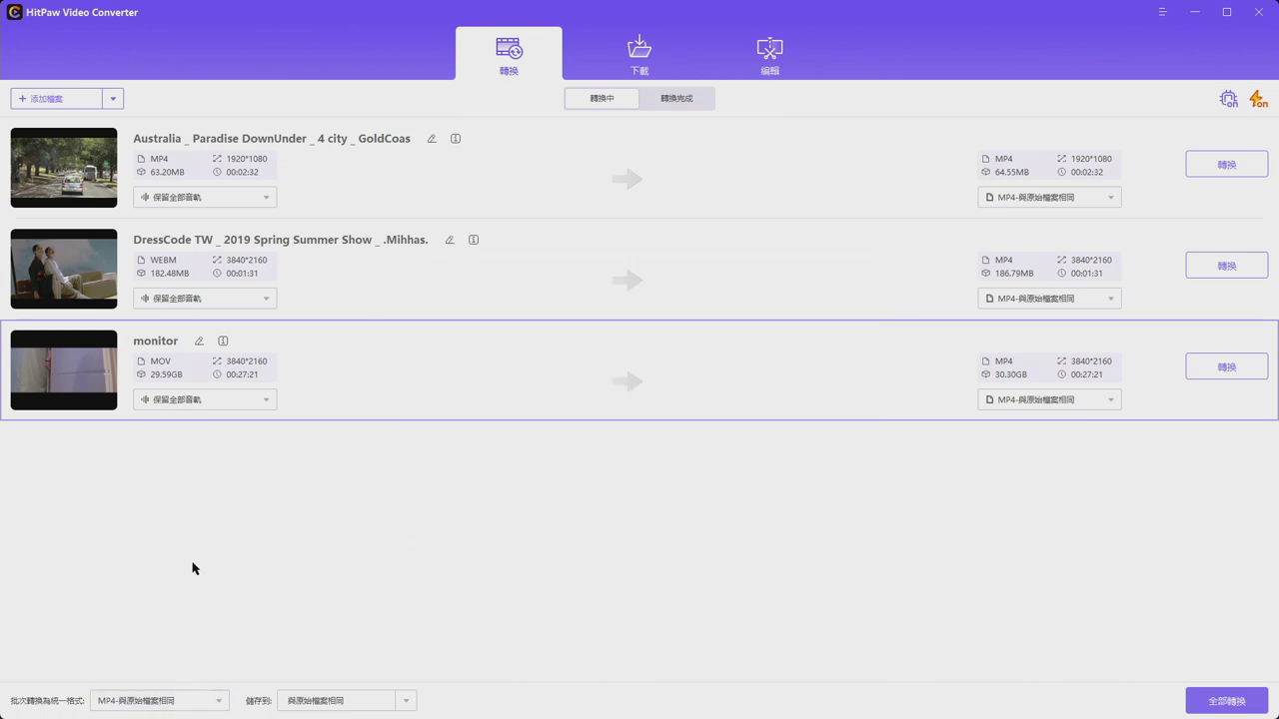
click(176, 700)
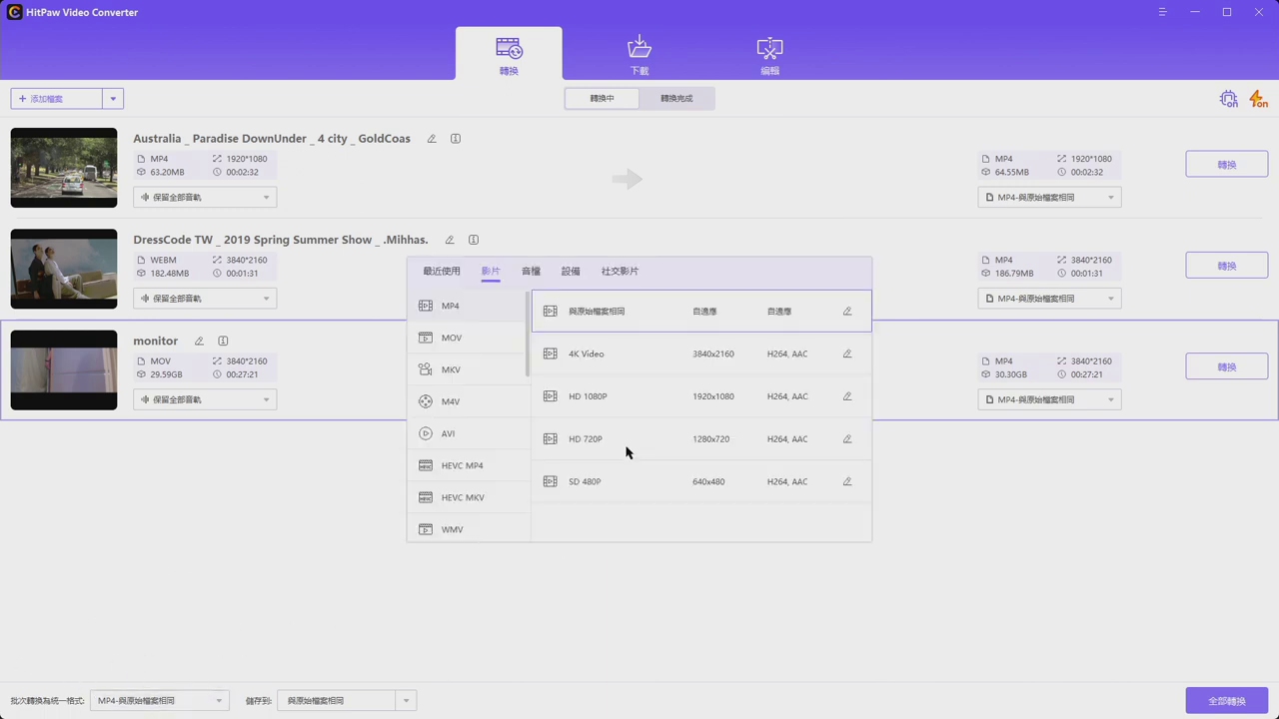
click(310, 611)
click(205, 701)
click(338, 570)
click(182, 699)
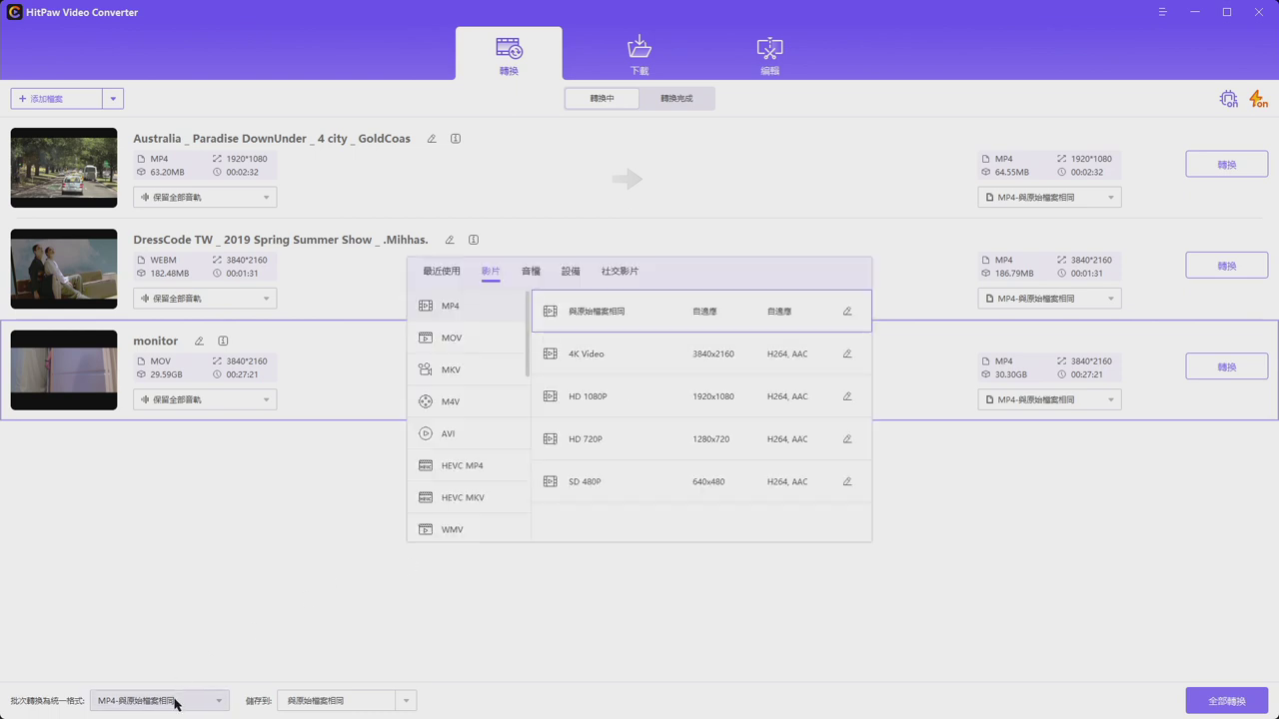
click(181, 701)
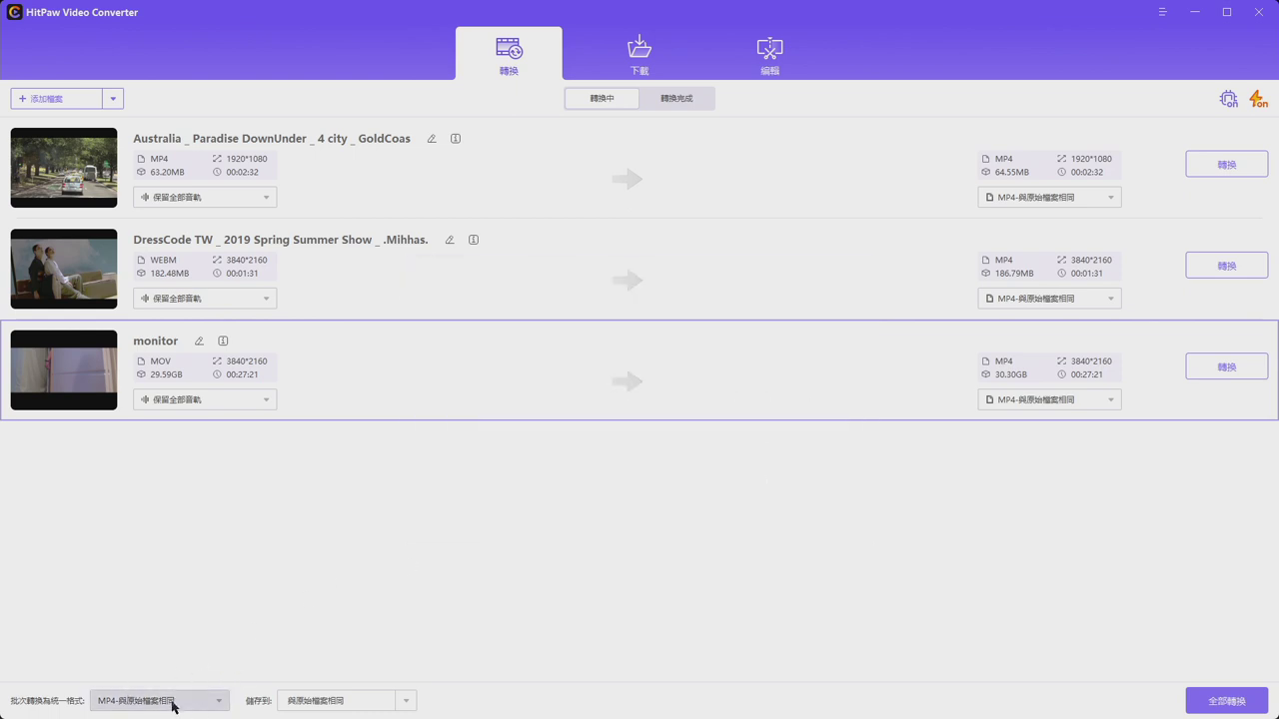
click(183, 702)
click(180, 685)
click(162, 700)
click(222, 572)
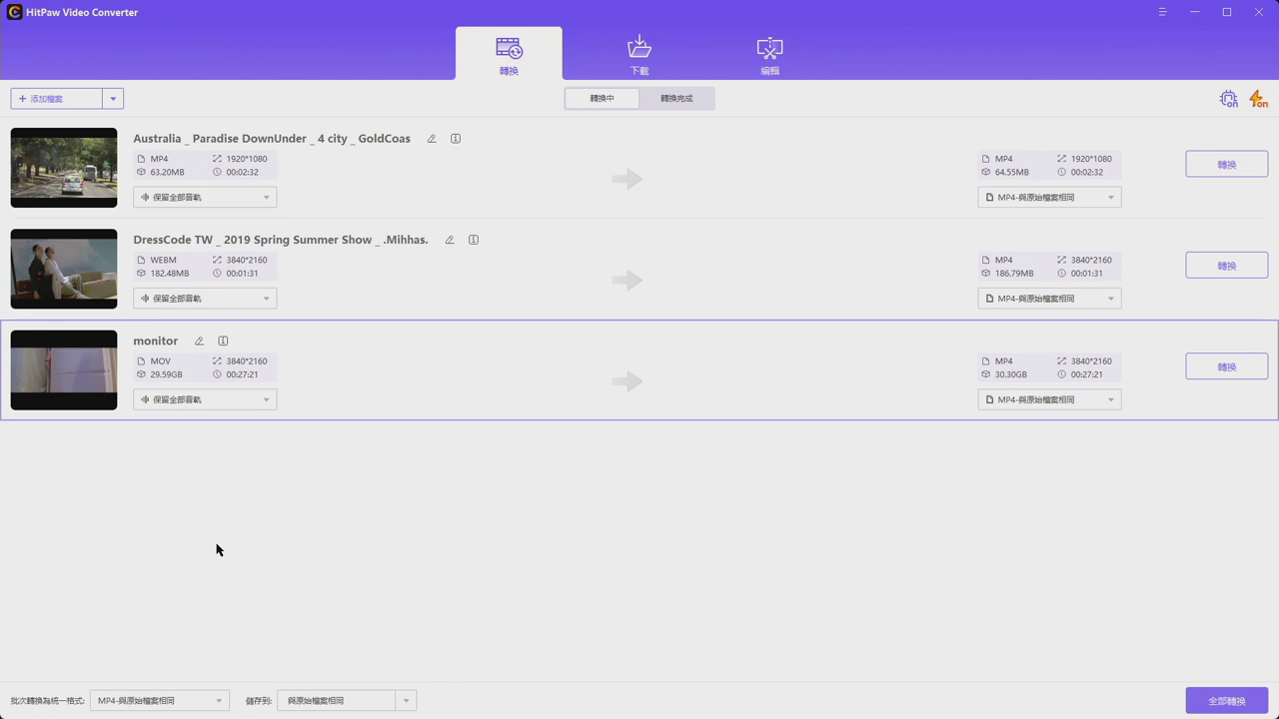
click(180, 694)
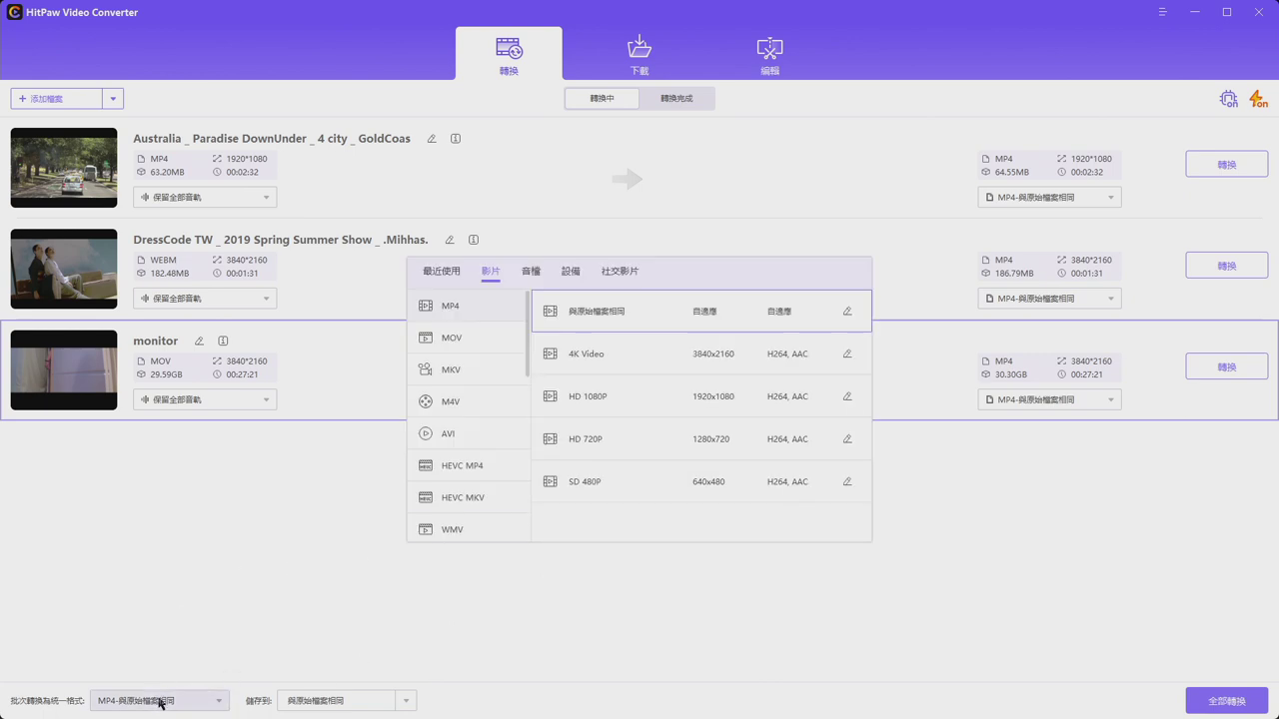
click(190, 654)
click(150, 702)
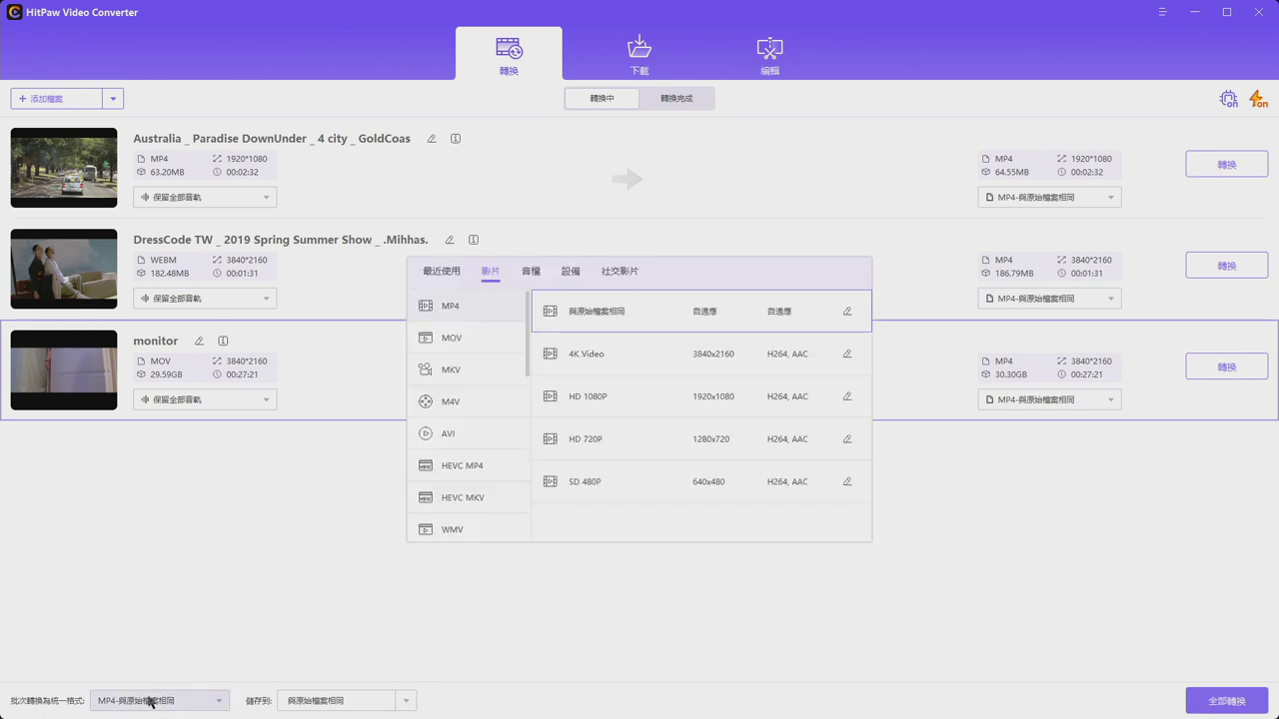
click(183, 659)
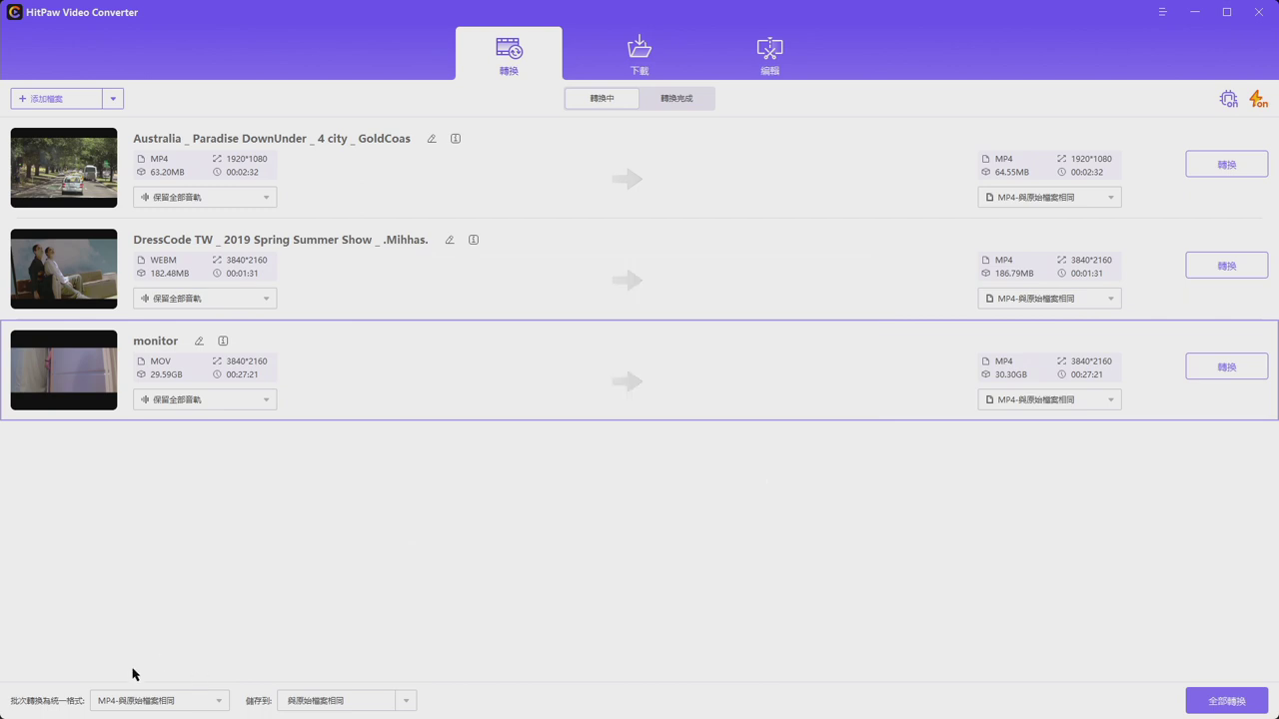
click(195, 702)
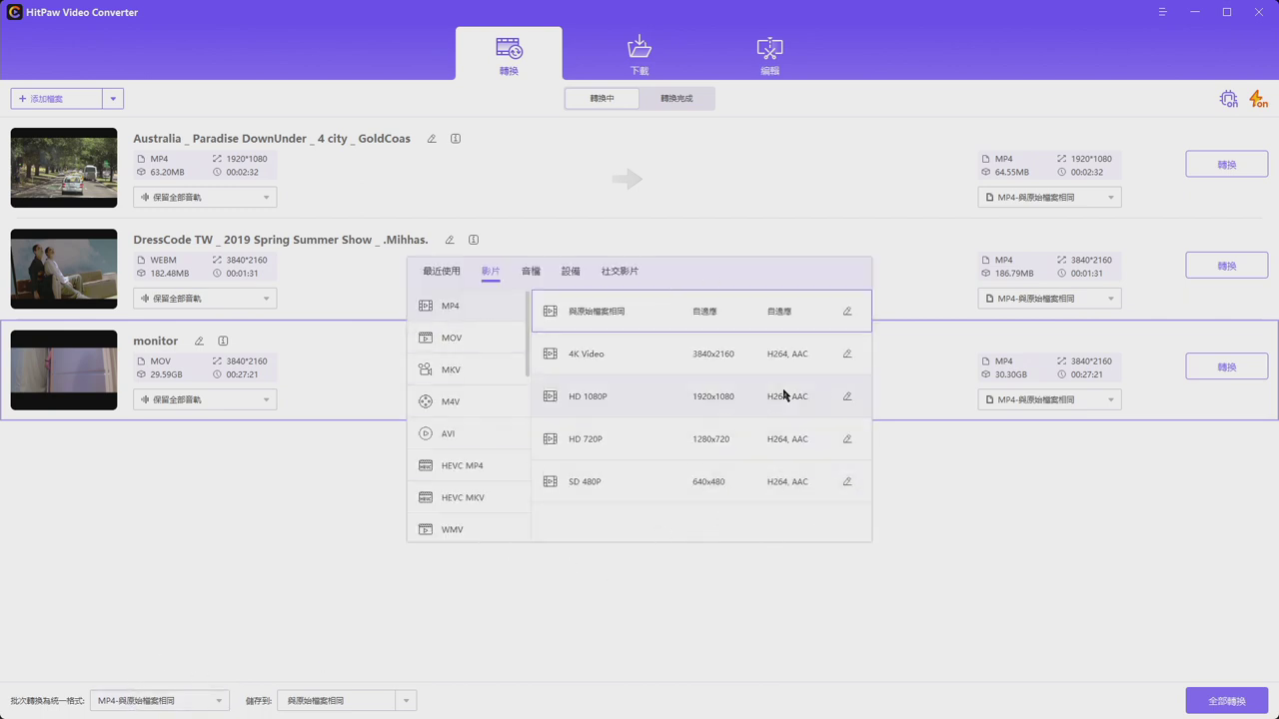
click(305, 591)
Set the batch output format to the TikTok HD 1080P social video preset
click(163, 701)
click(612, 279)
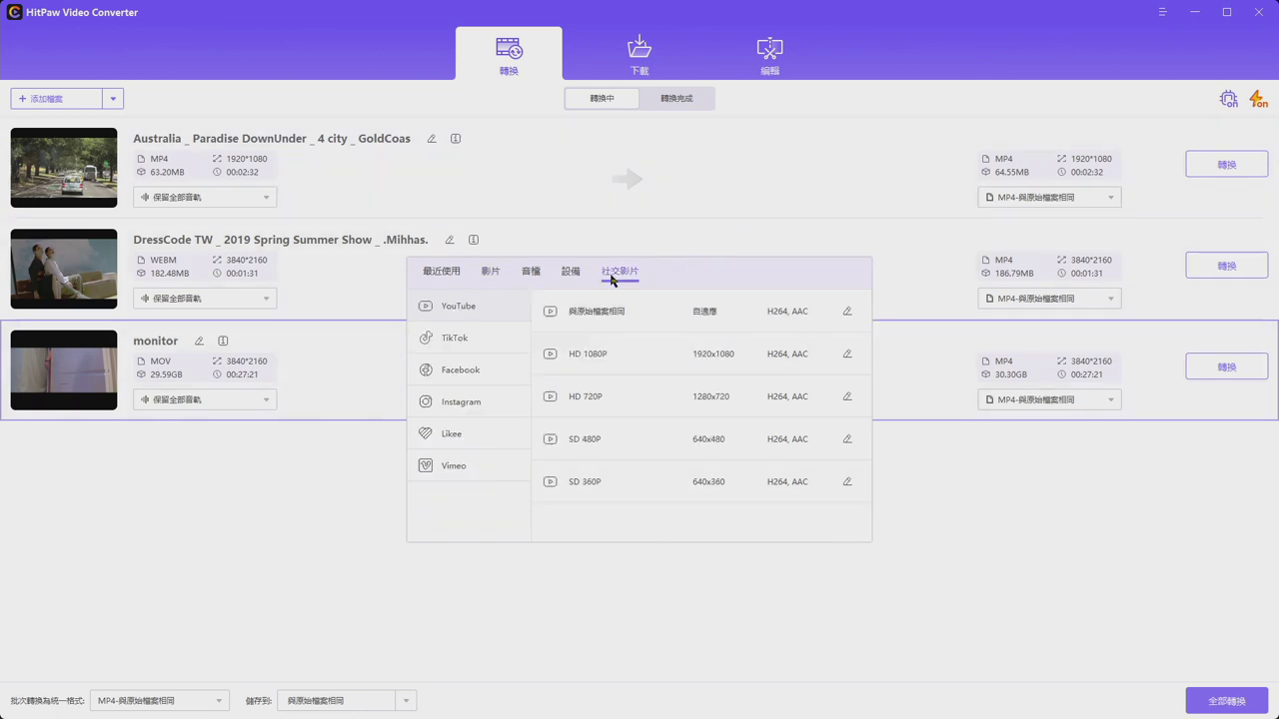
click(477, 339)
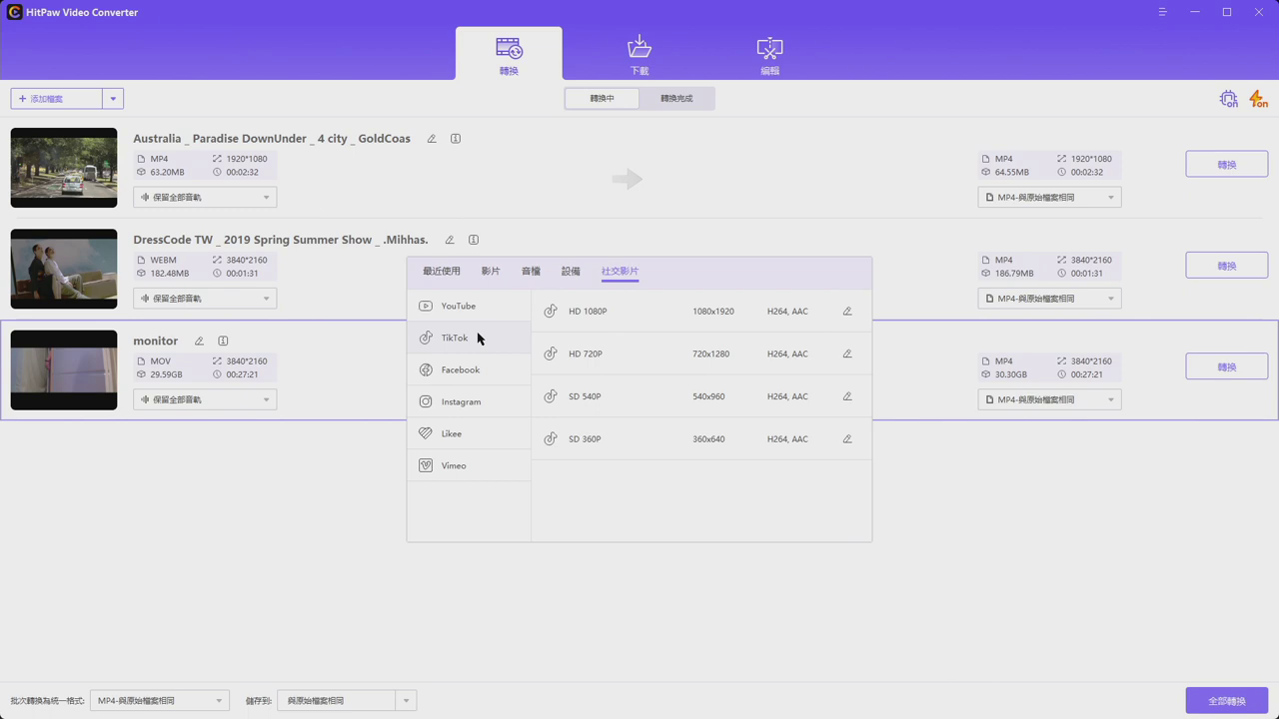
click(663, 320)
click(194, 701)
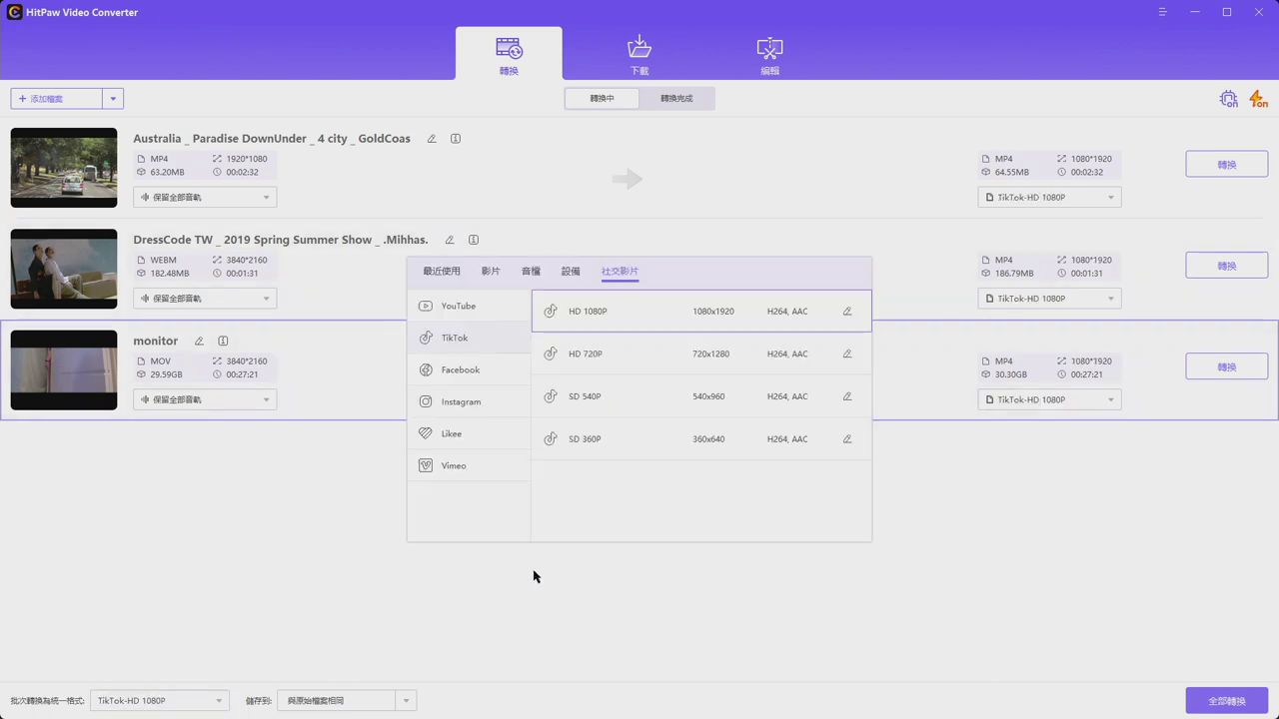
click(633, 240)
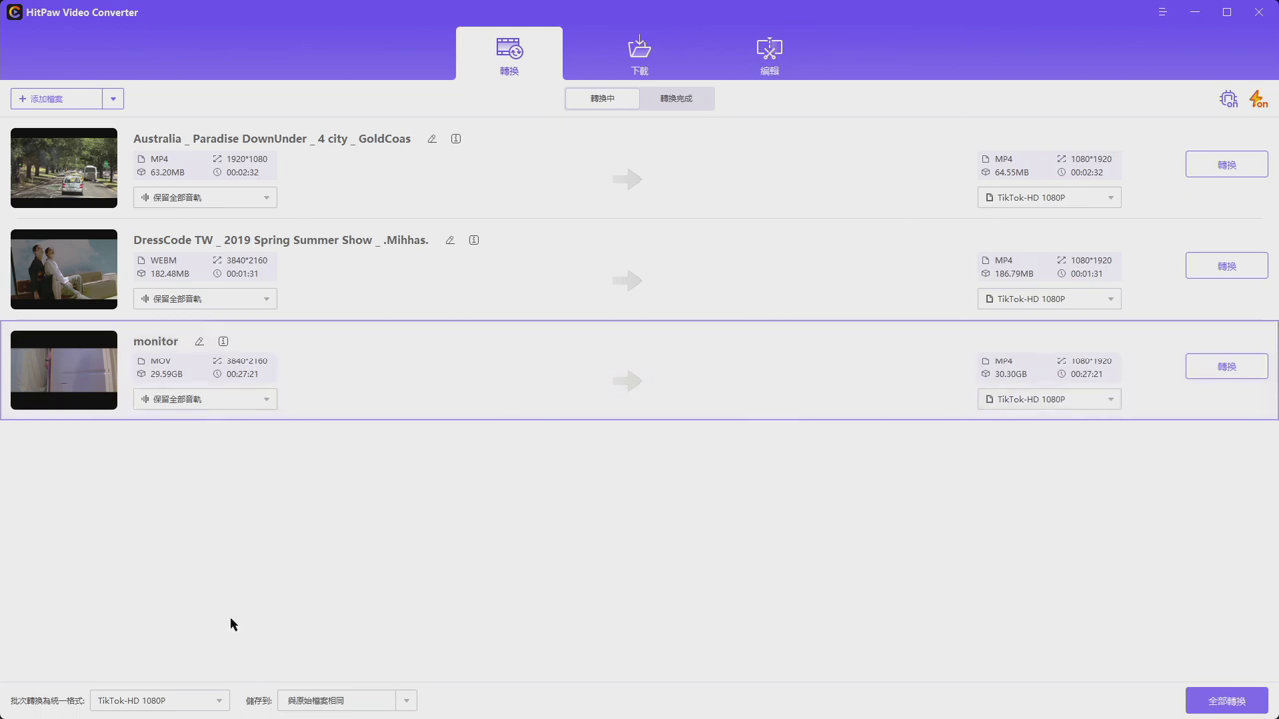
Apply the recently used HEVC MP4 與原始檔案相同 format to the batch and return it to MP4 與原始檔案相同 (same as original)
click(185, 700)
click(441, 271)
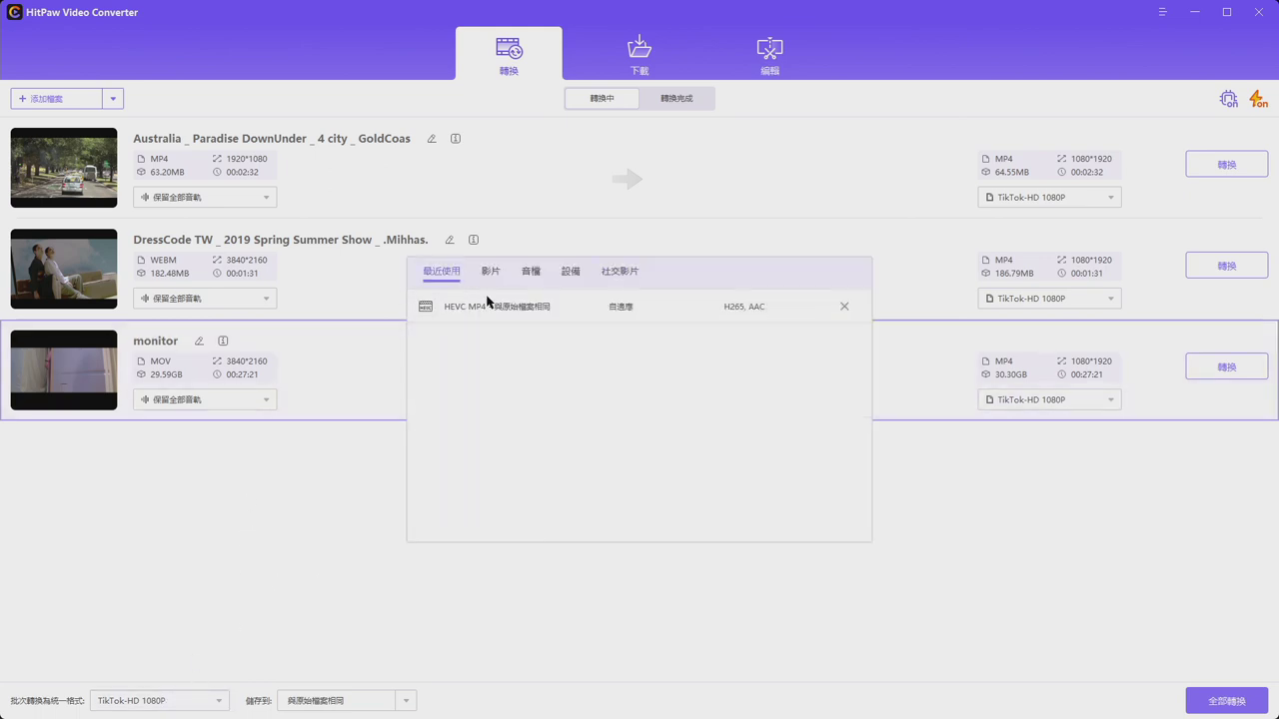
click(555, 308)
click(108, 696)
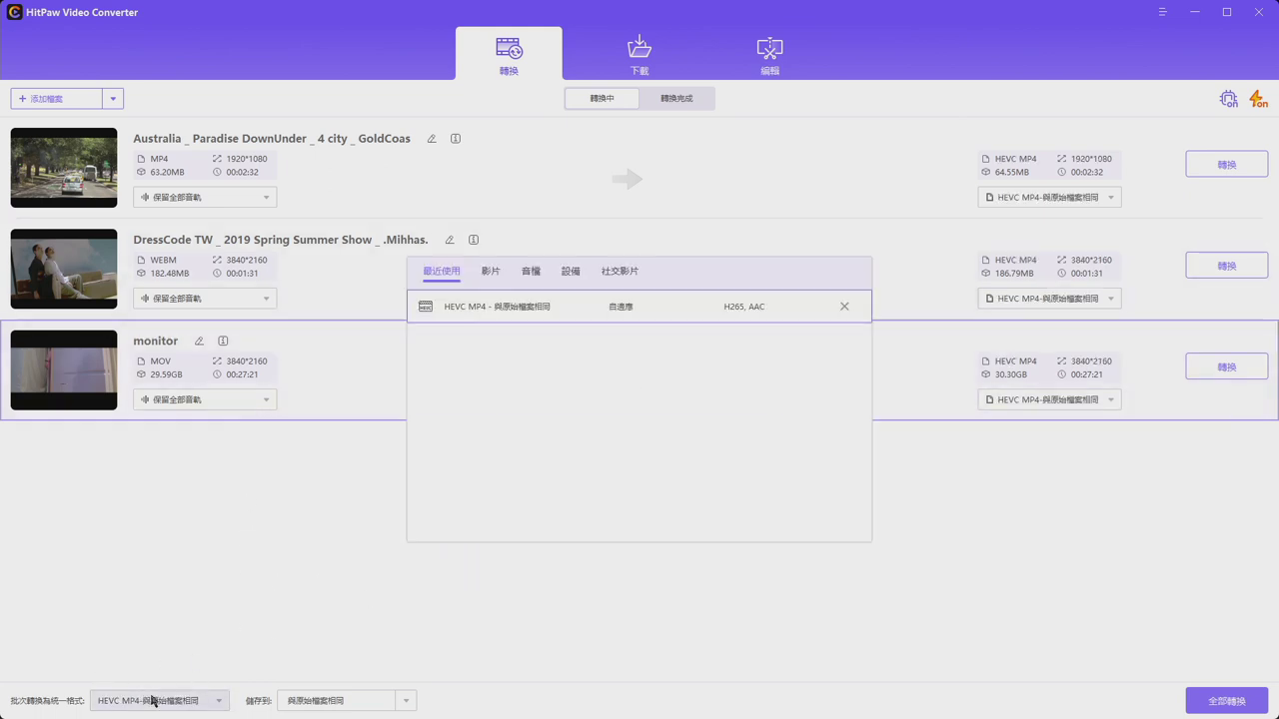
click(487, 276)
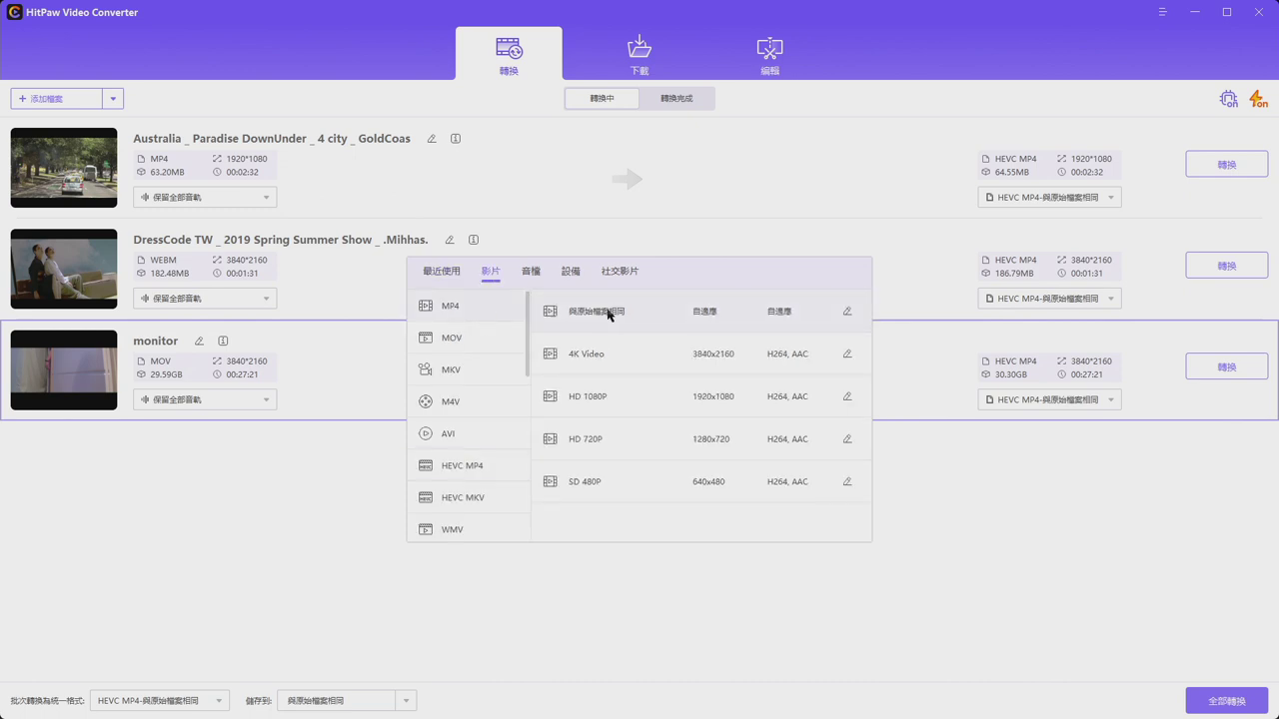
click(545, 309)
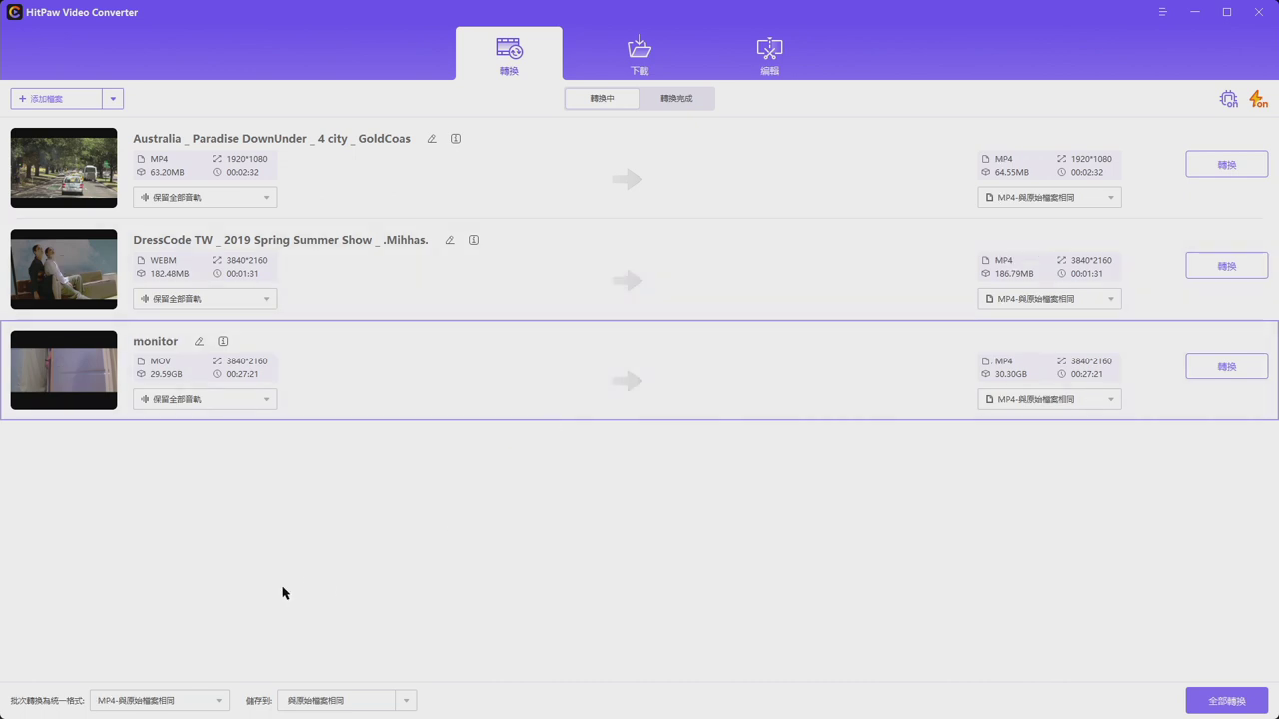
click(190, 704)
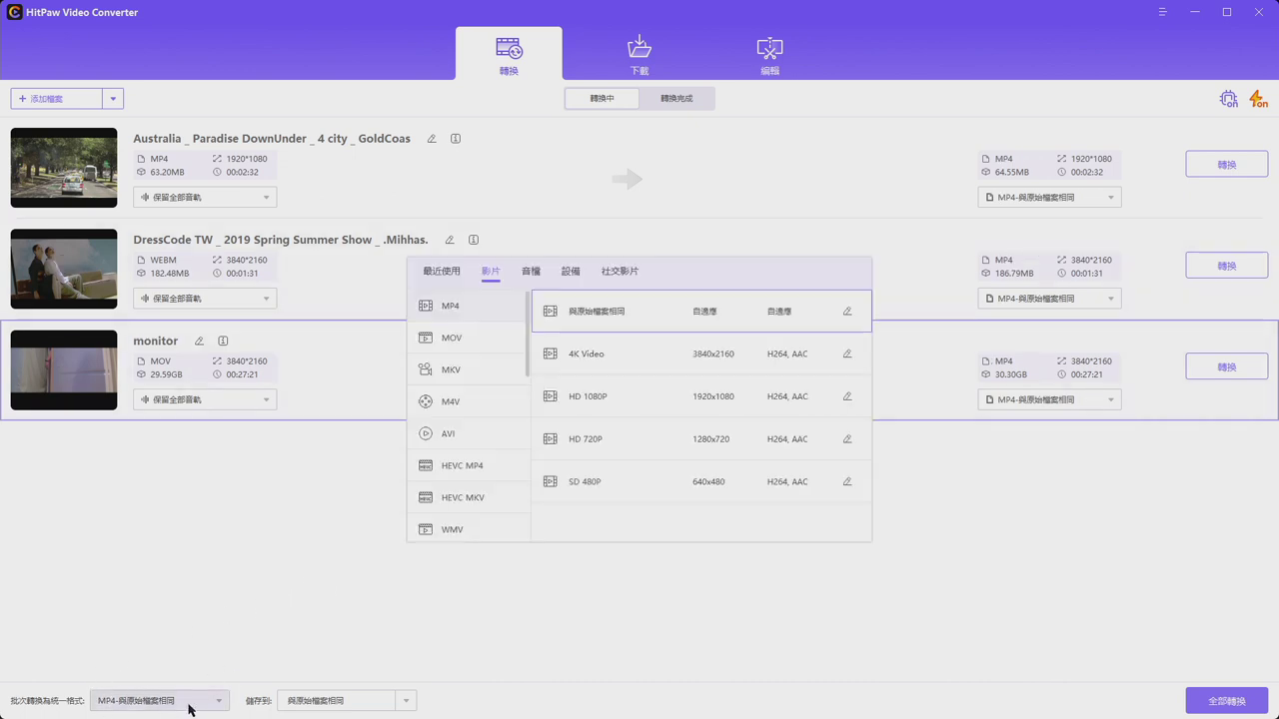
click(190, 702)
click(171, 700)
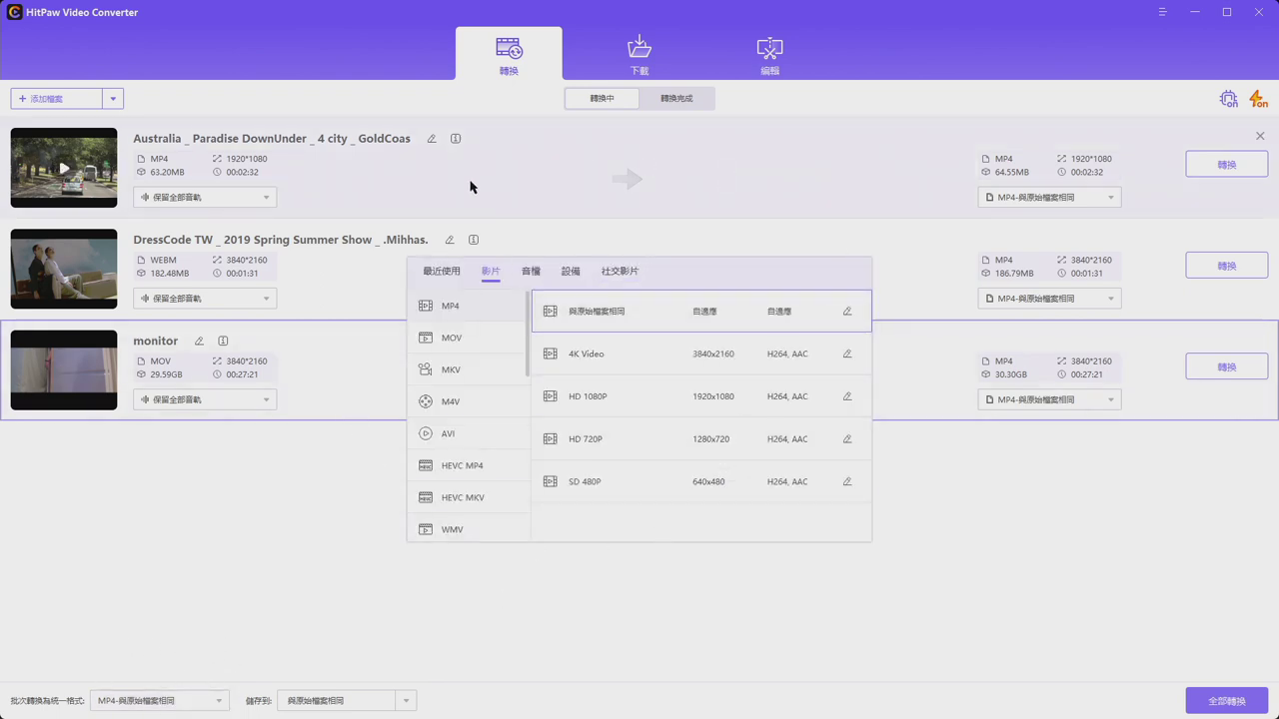
click(163, 627)
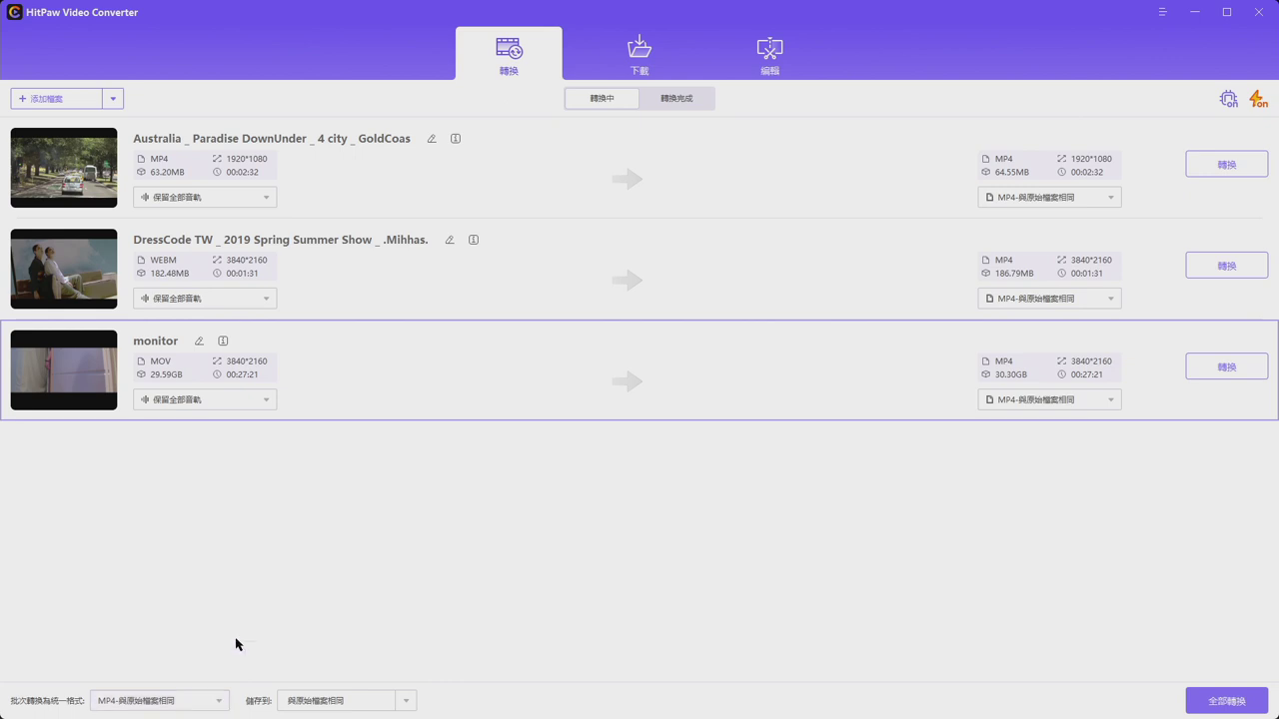
Change the output format of all three videos to the vertical TikTok HD 1080P (1080x1920) preset
click(206, 698)
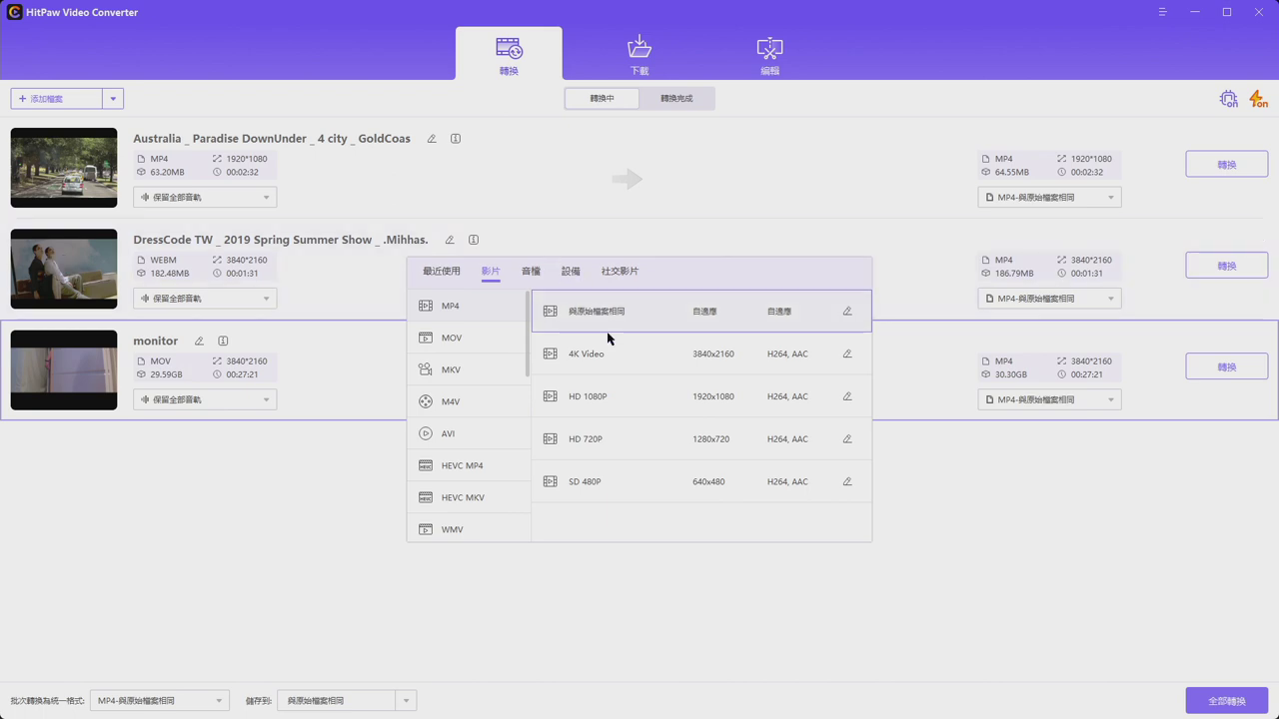
click(620, 272)
click(456, 337)
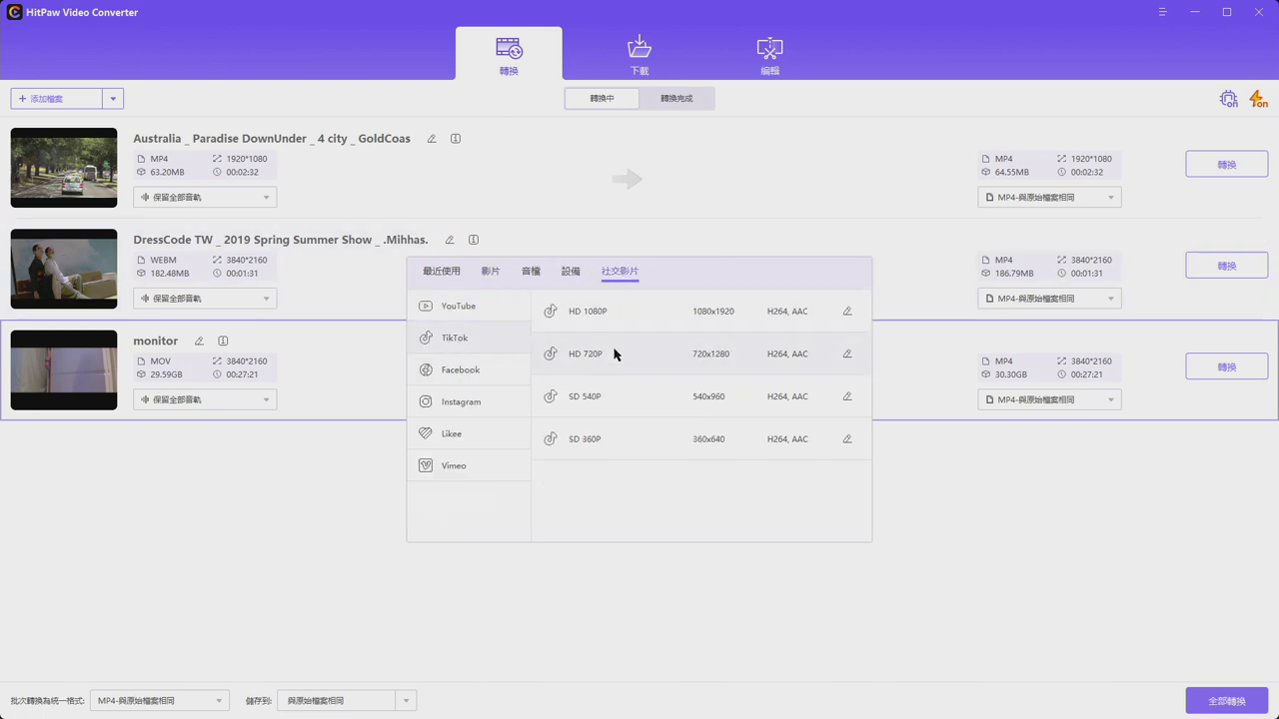
click(650, 313)
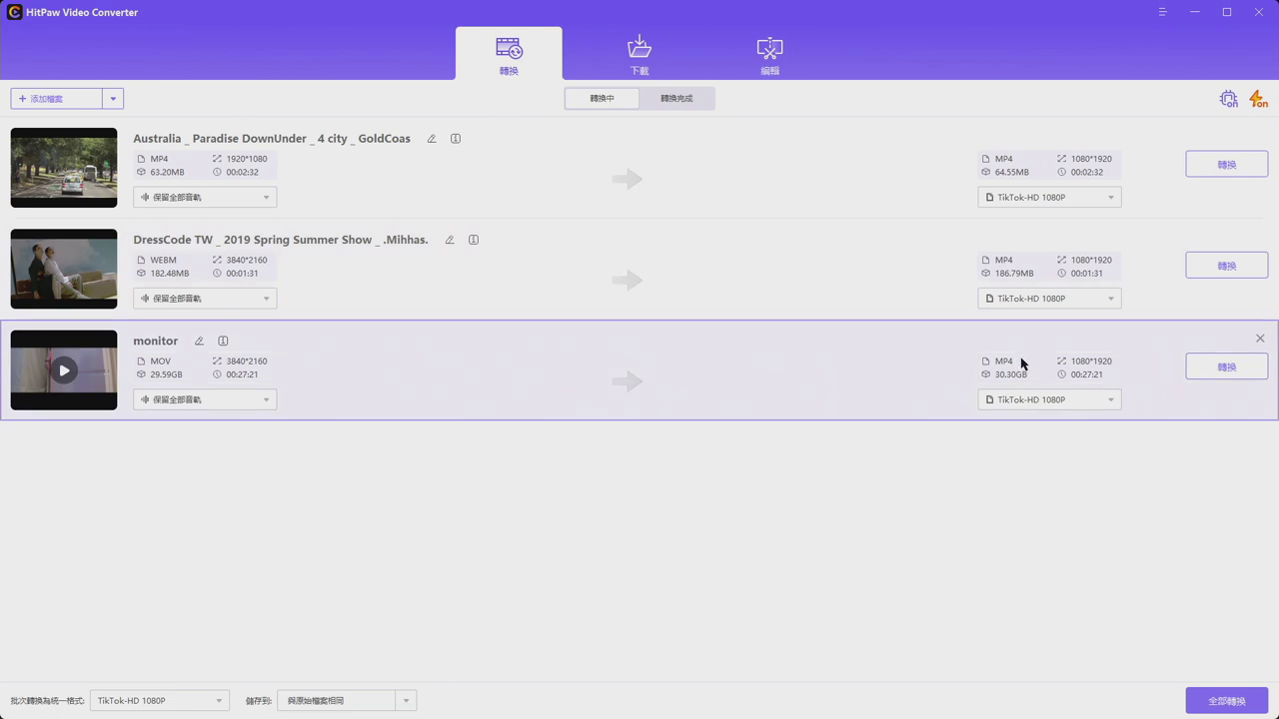
click(150, 701)
click(265, 629)
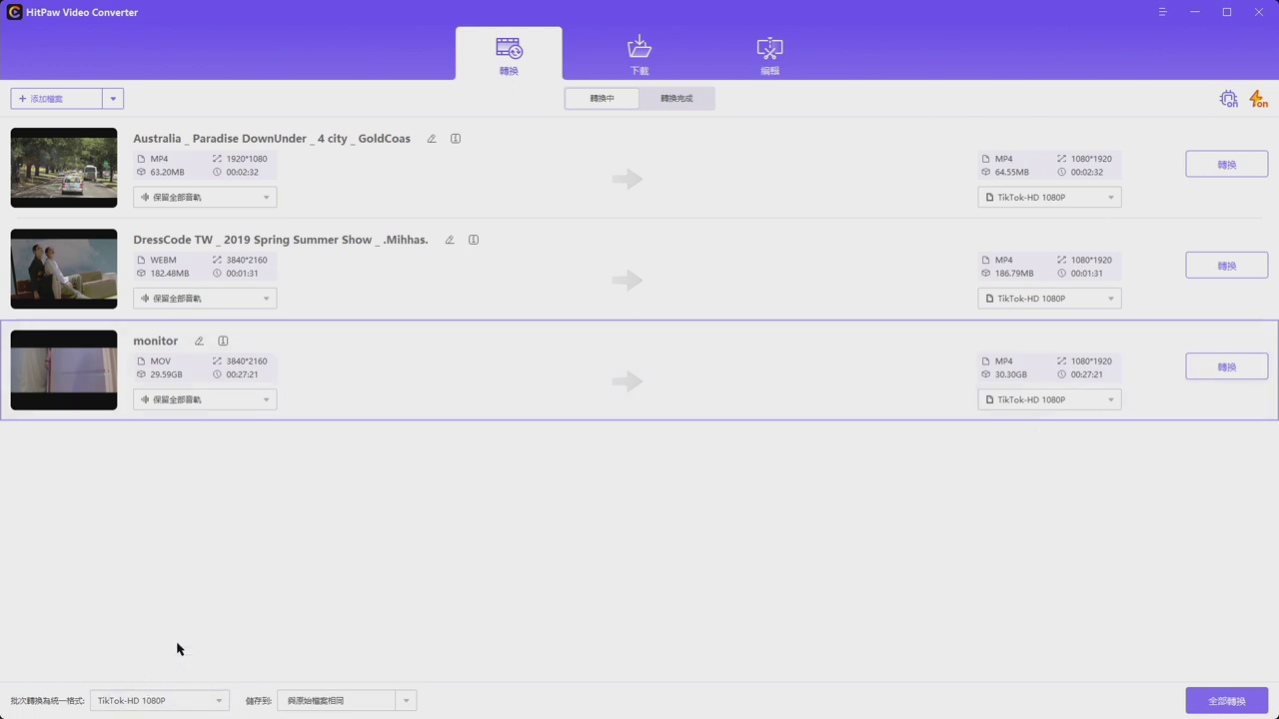
Look through the YouTube, Facebook, Instagram, Likee and Vimeo presets and reselect TikTok HD 1080P as the batch format
click(193, 702)
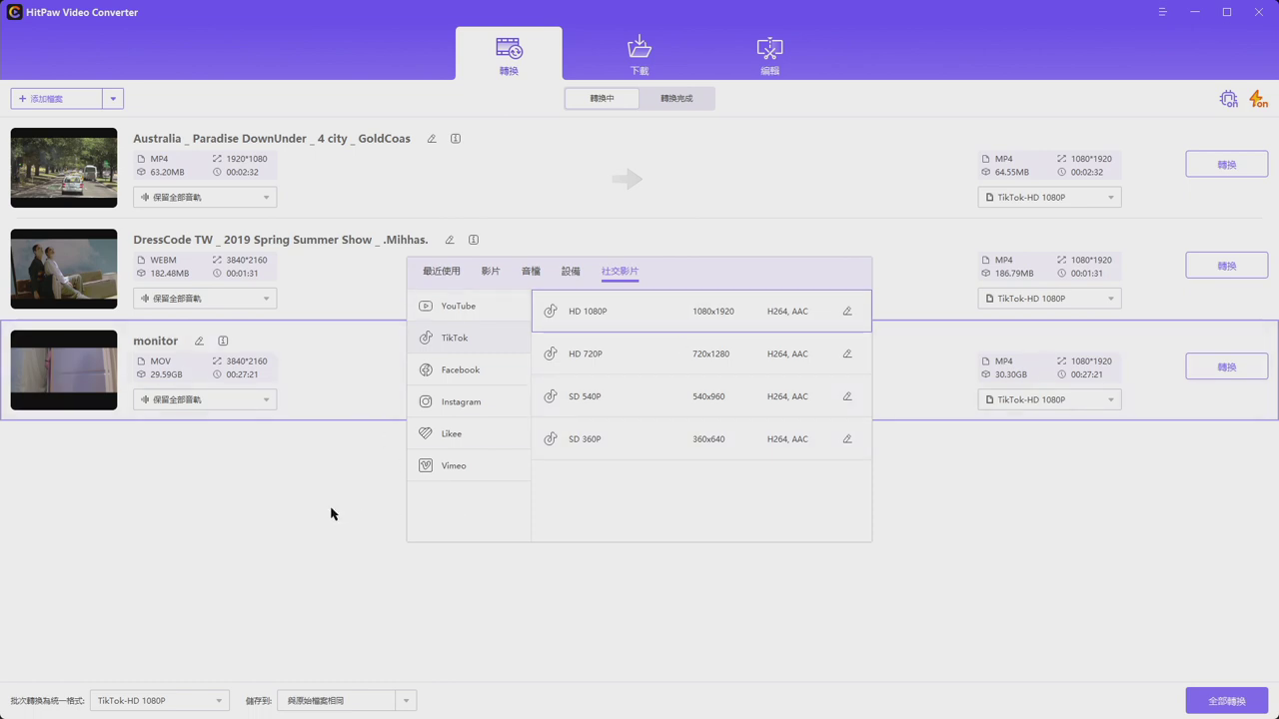
click(469, 315)
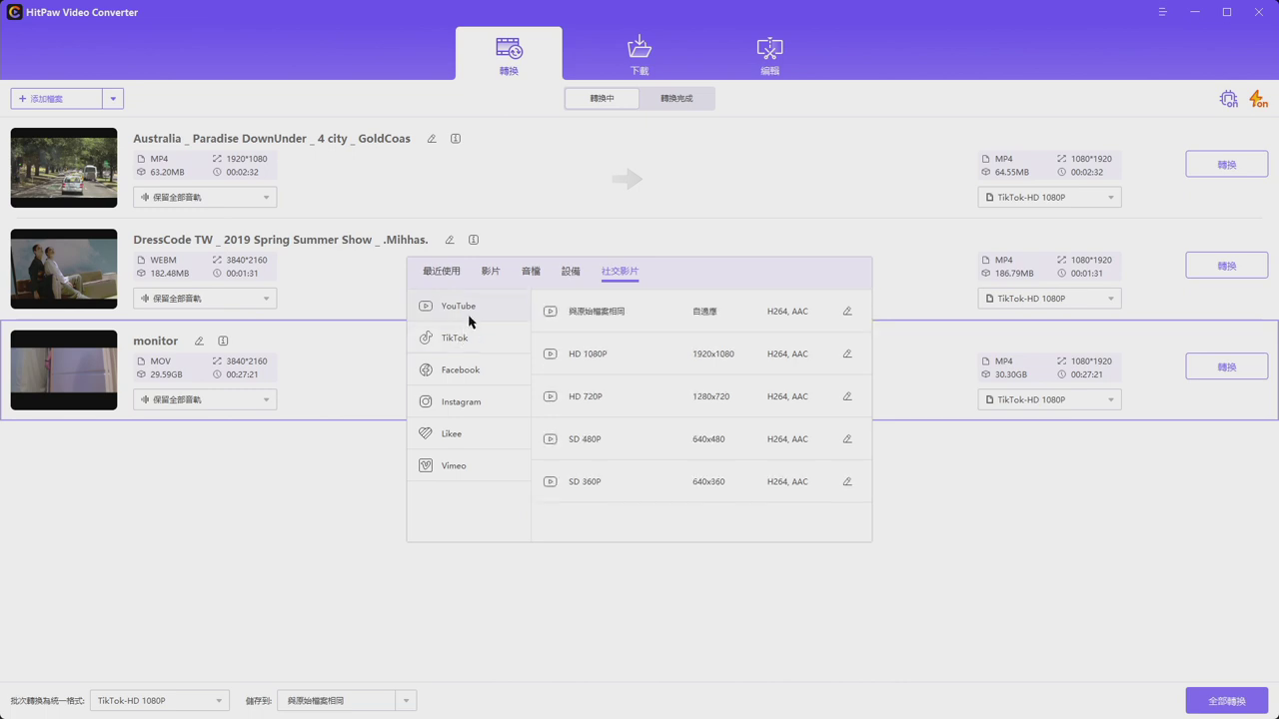
click(471, 366)
click(471, 404)
click(472, 433)
click(473, 466)
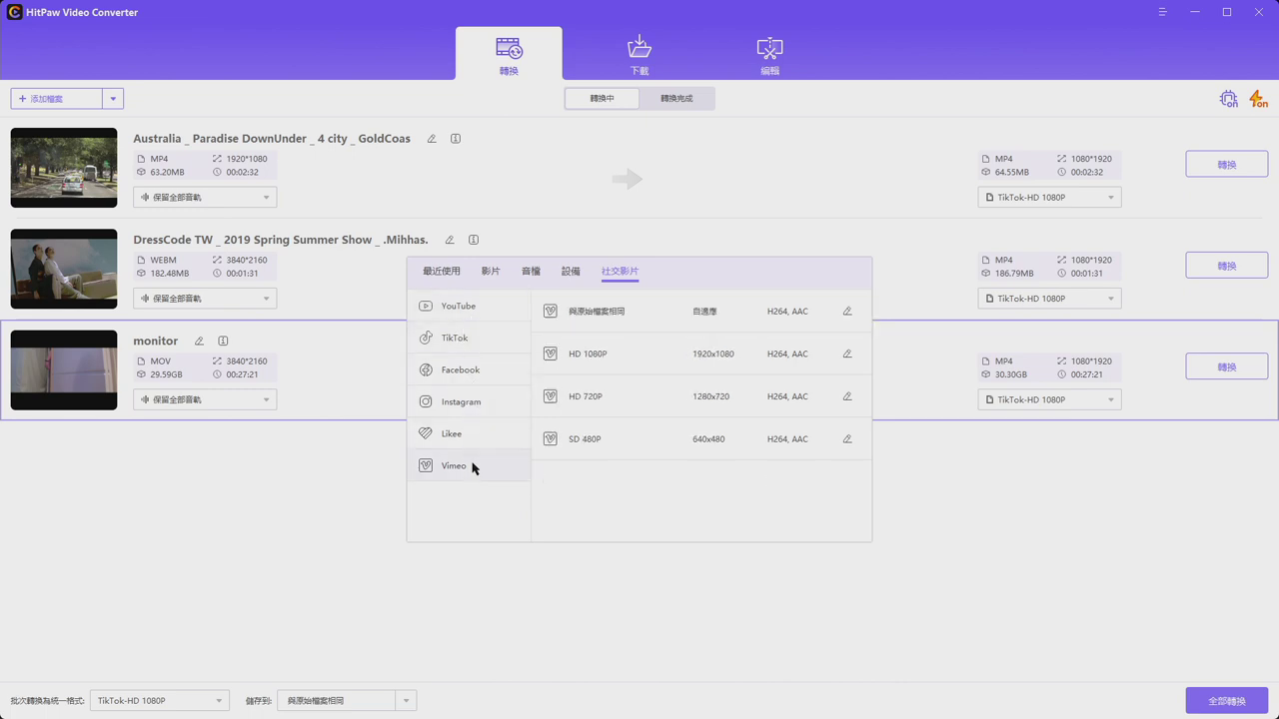
click(490, 312)
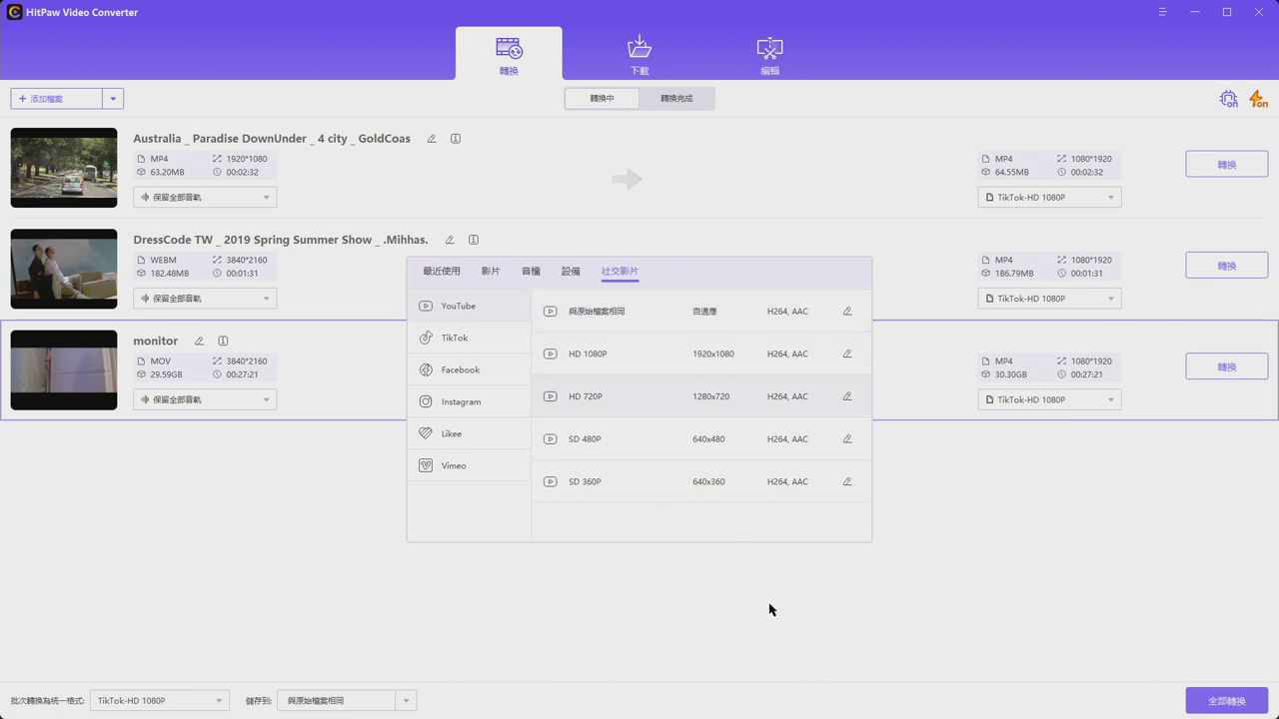
click(480, 334)
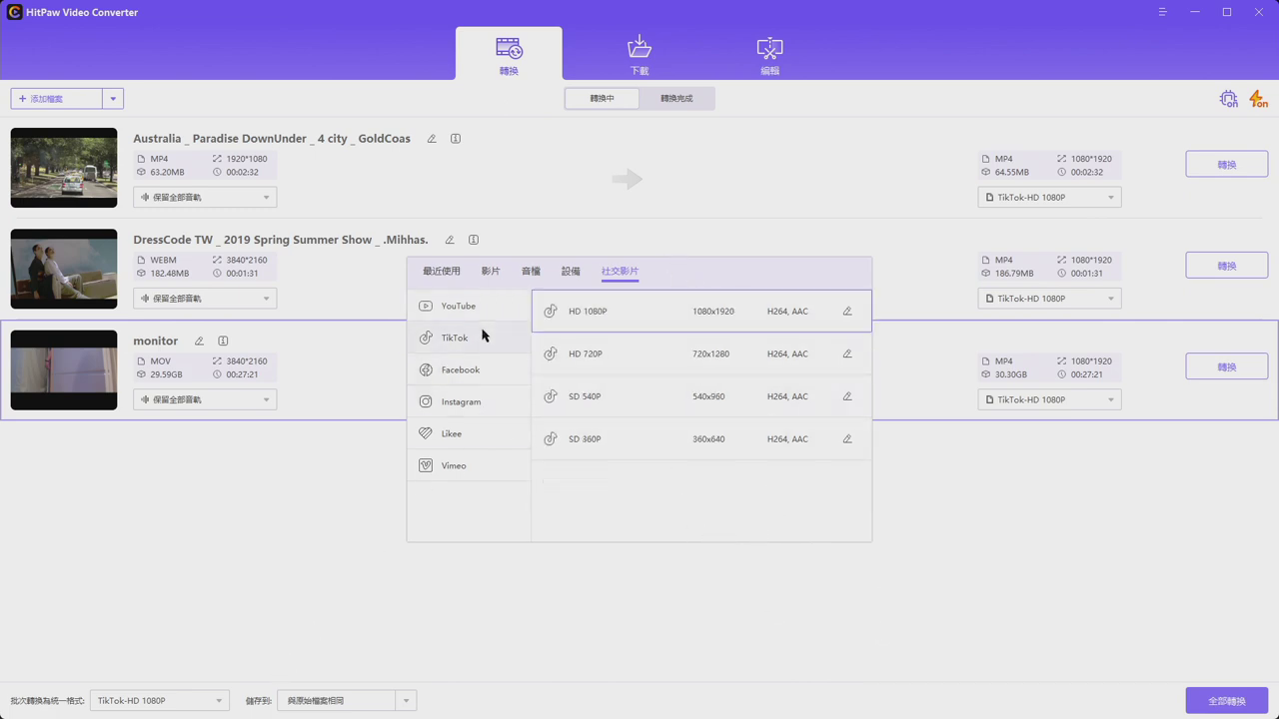
click(632, 309)
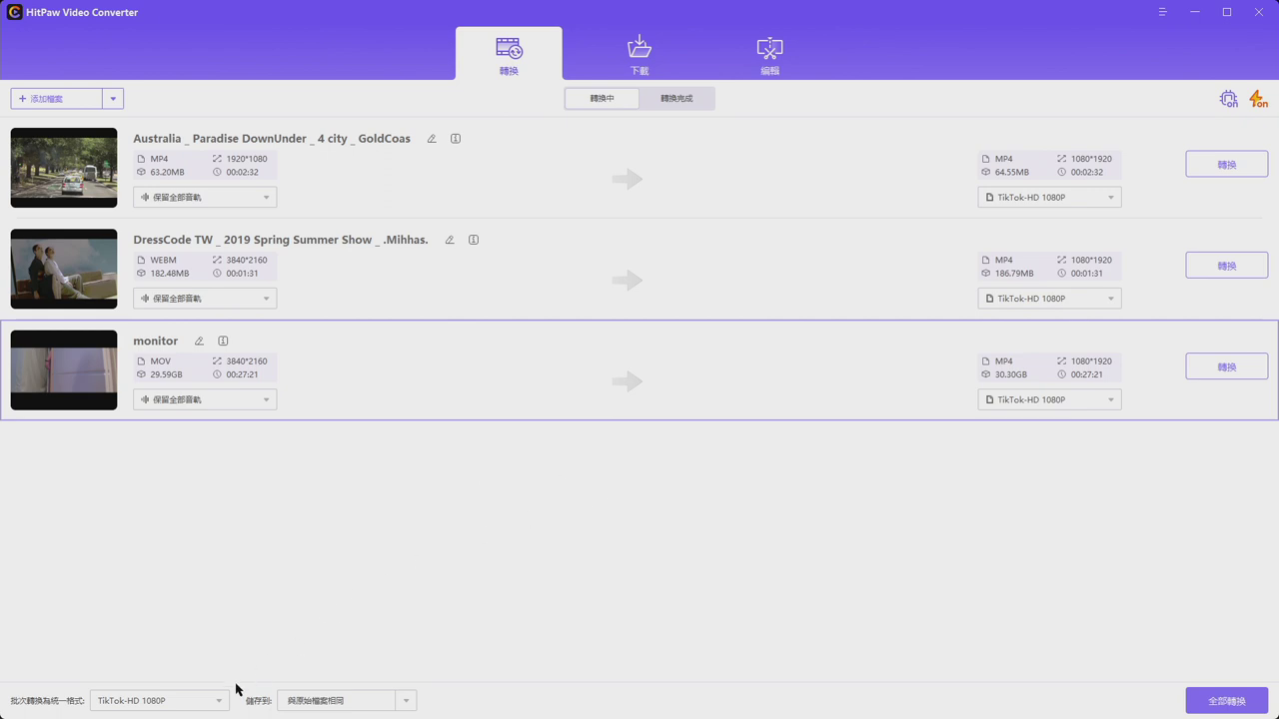
Set the batch output format of all three videos to the MP4 與原始檔案相同 (same as original) video preset
click(207, 700)
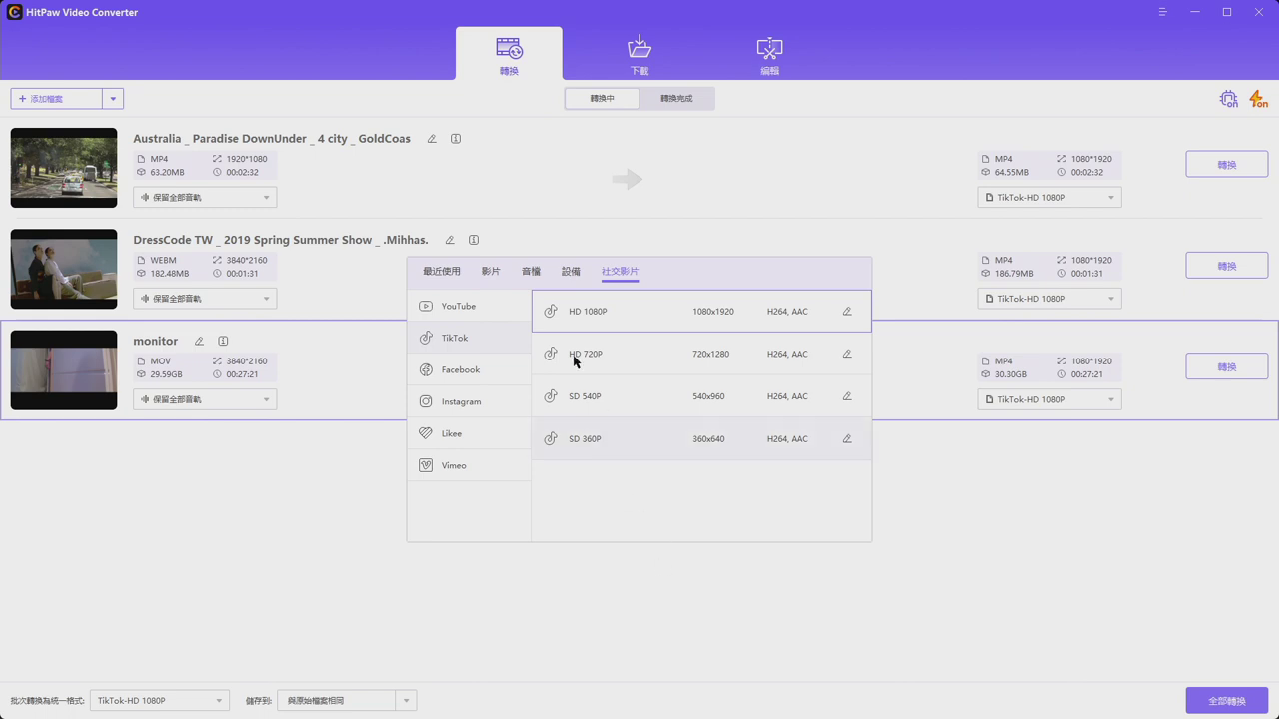
click(490, 274)
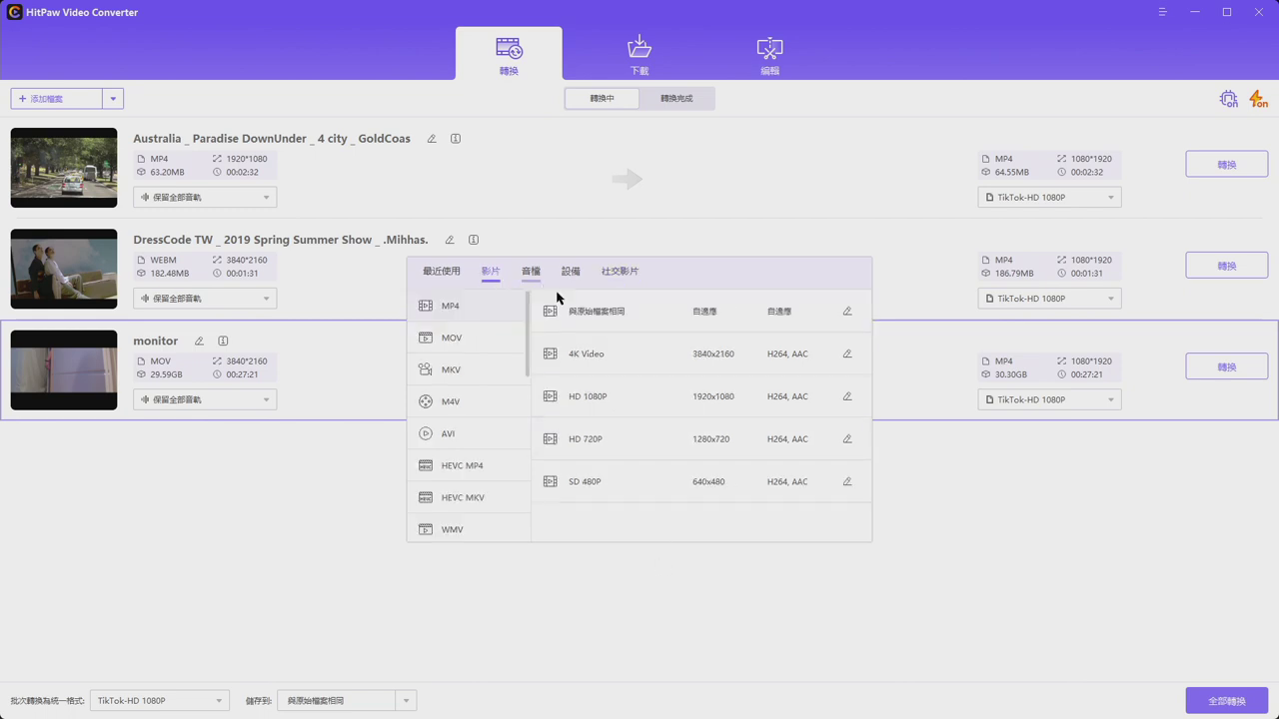
click(668, 572)
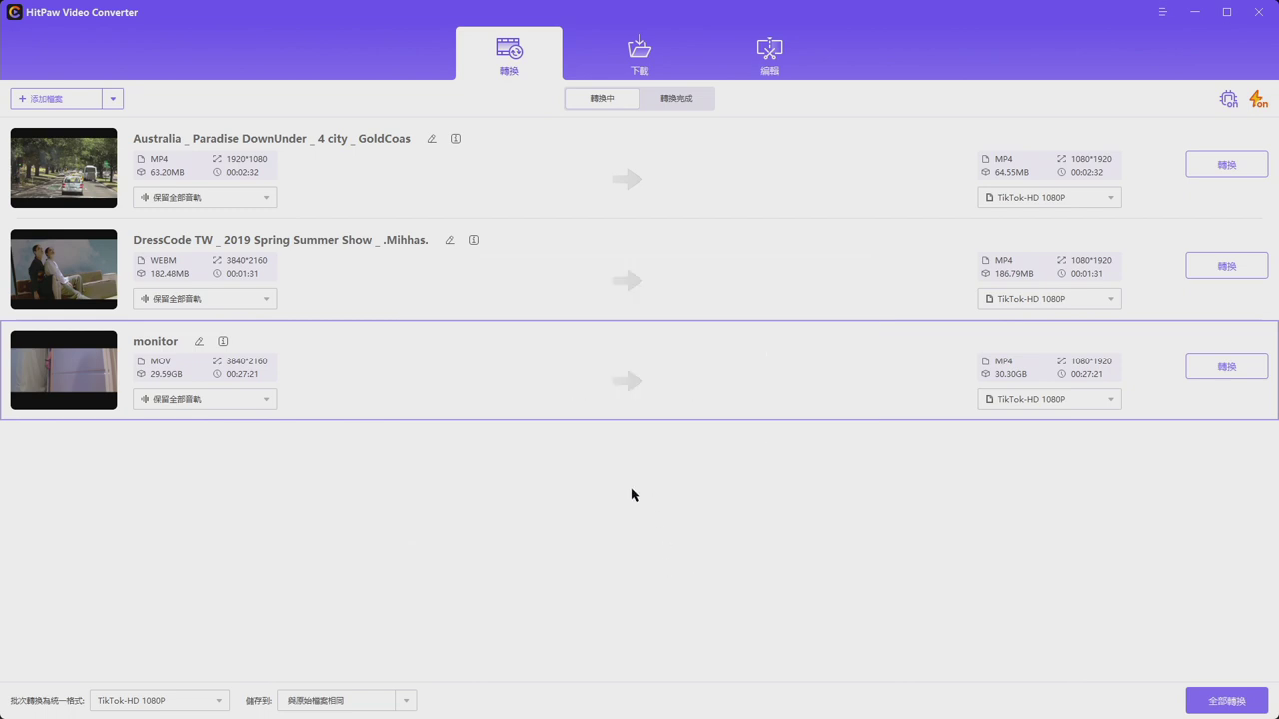
click(150, 700)
click(490, 275)
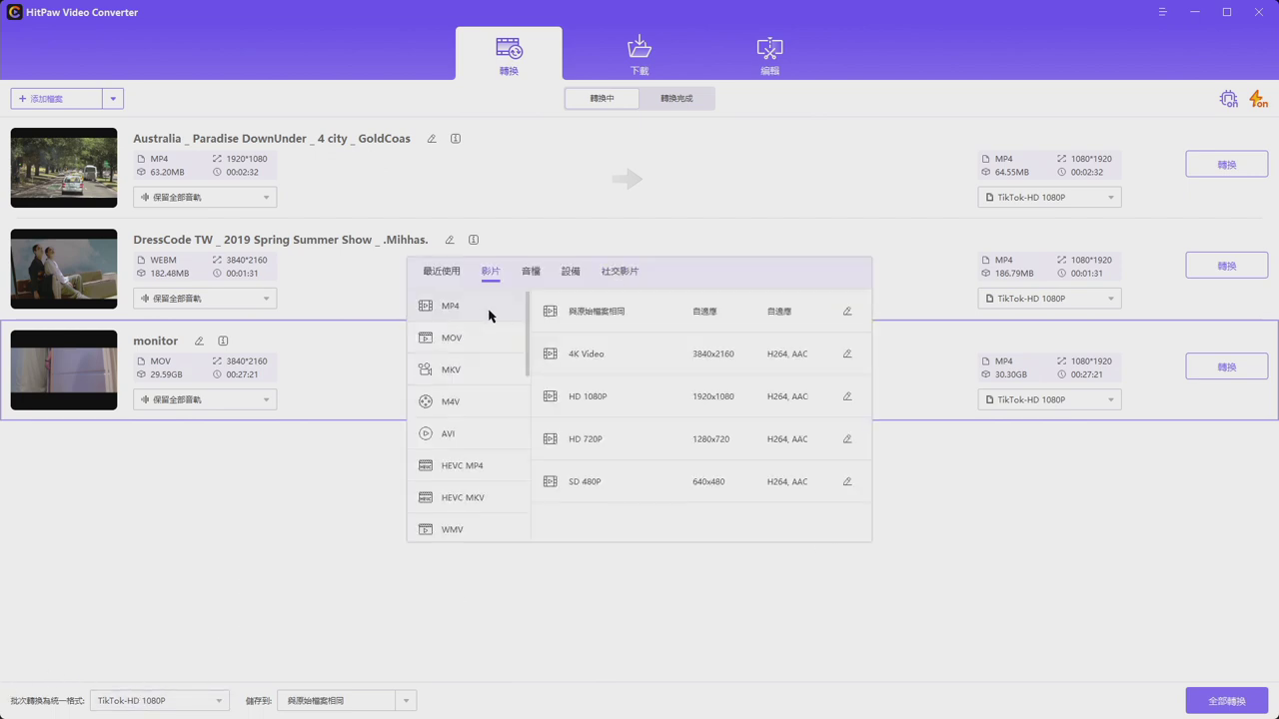
click(581, 312)
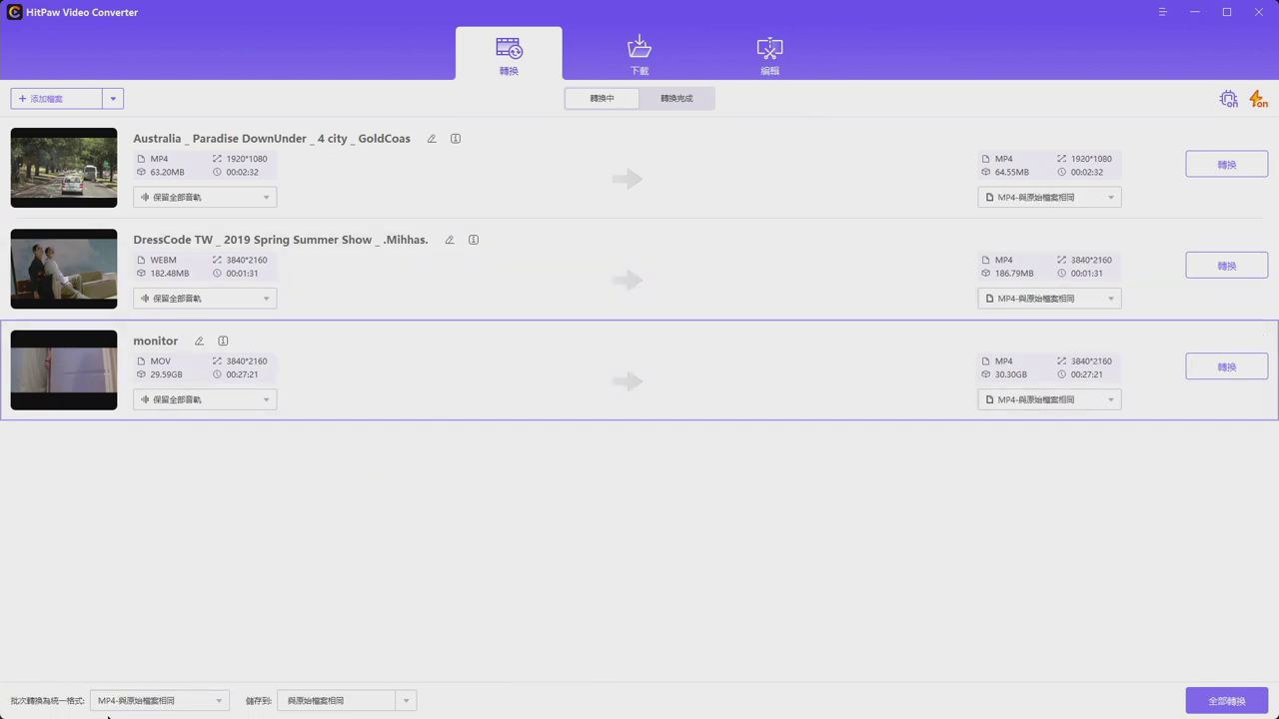
click(106, 697)
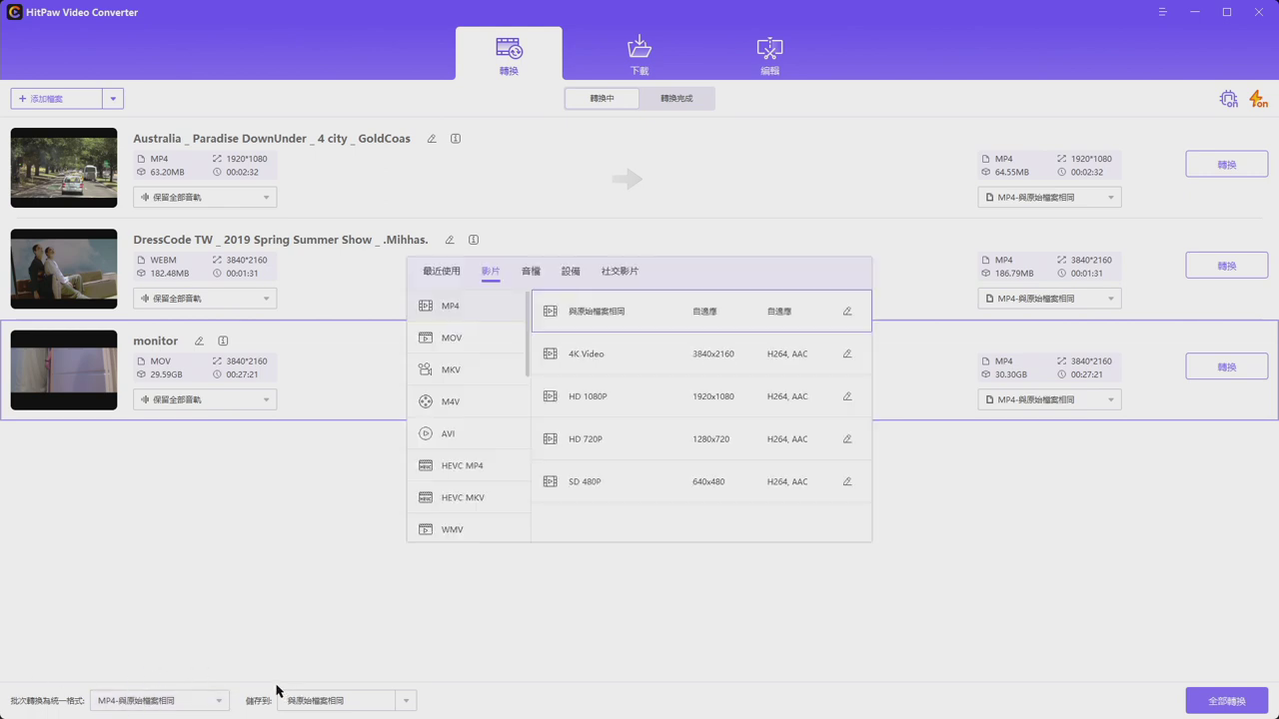
click(232, 652)
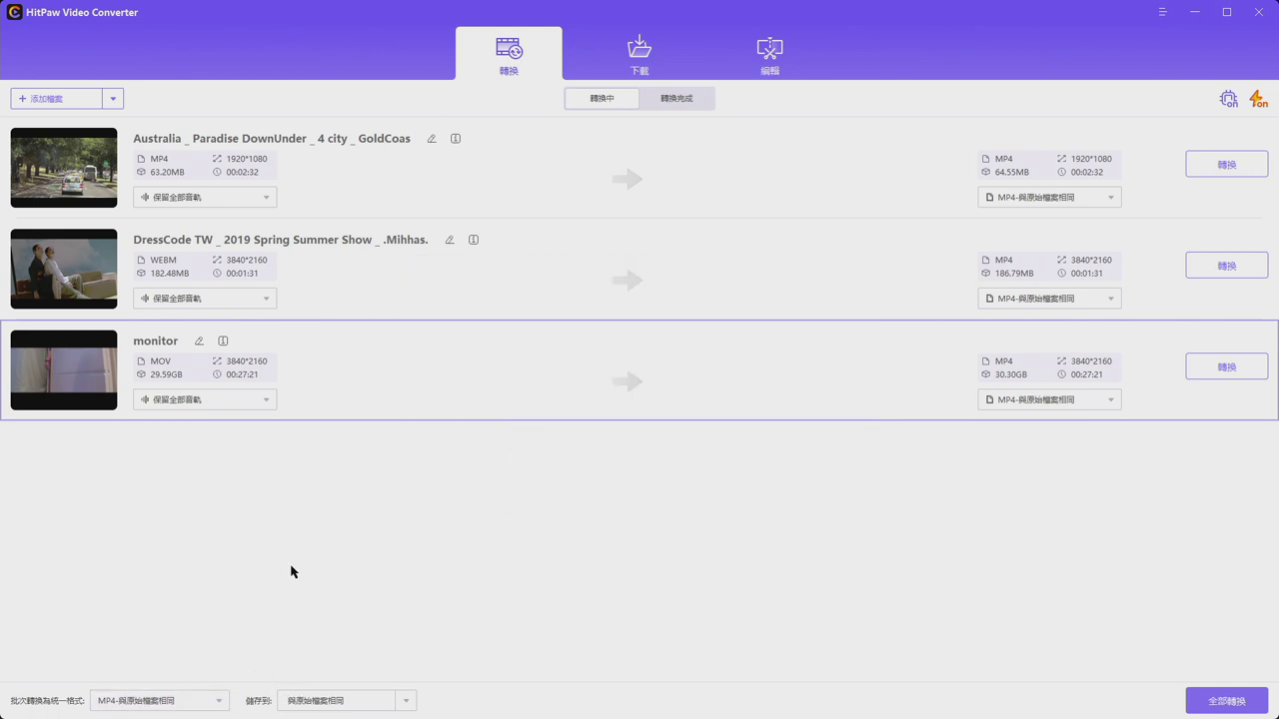
click(196, 697)
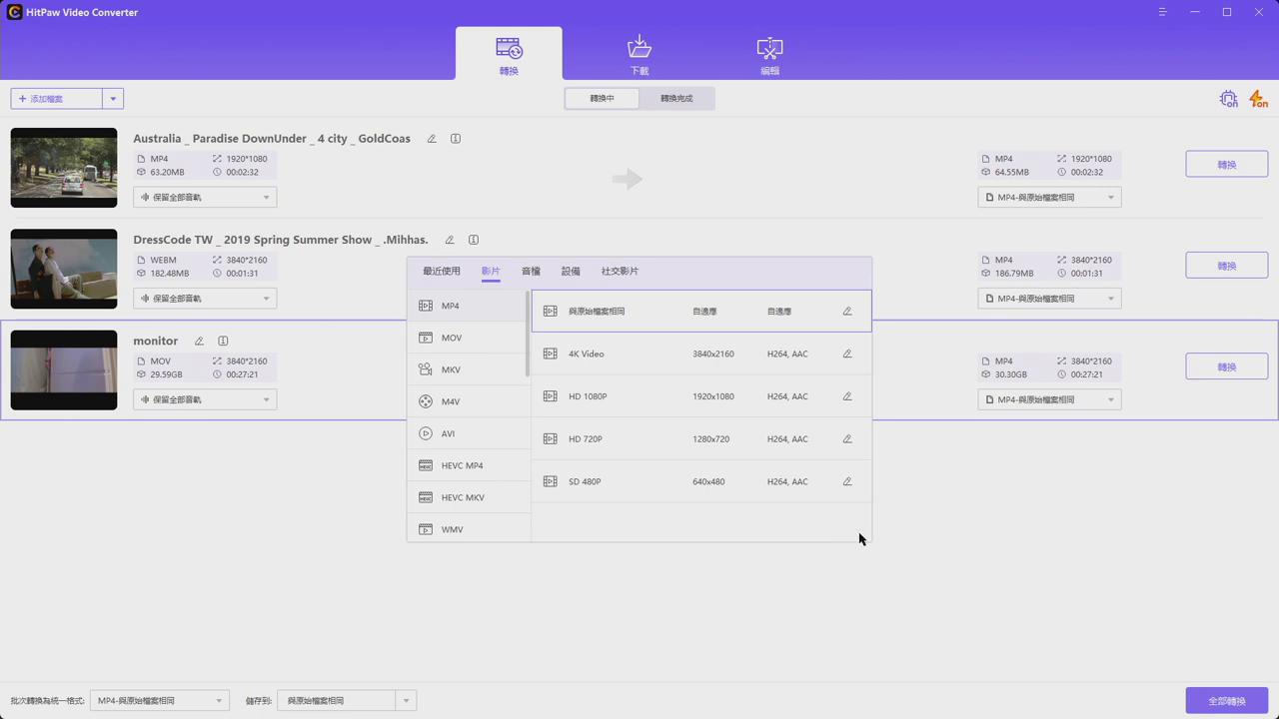
click(287, 574)
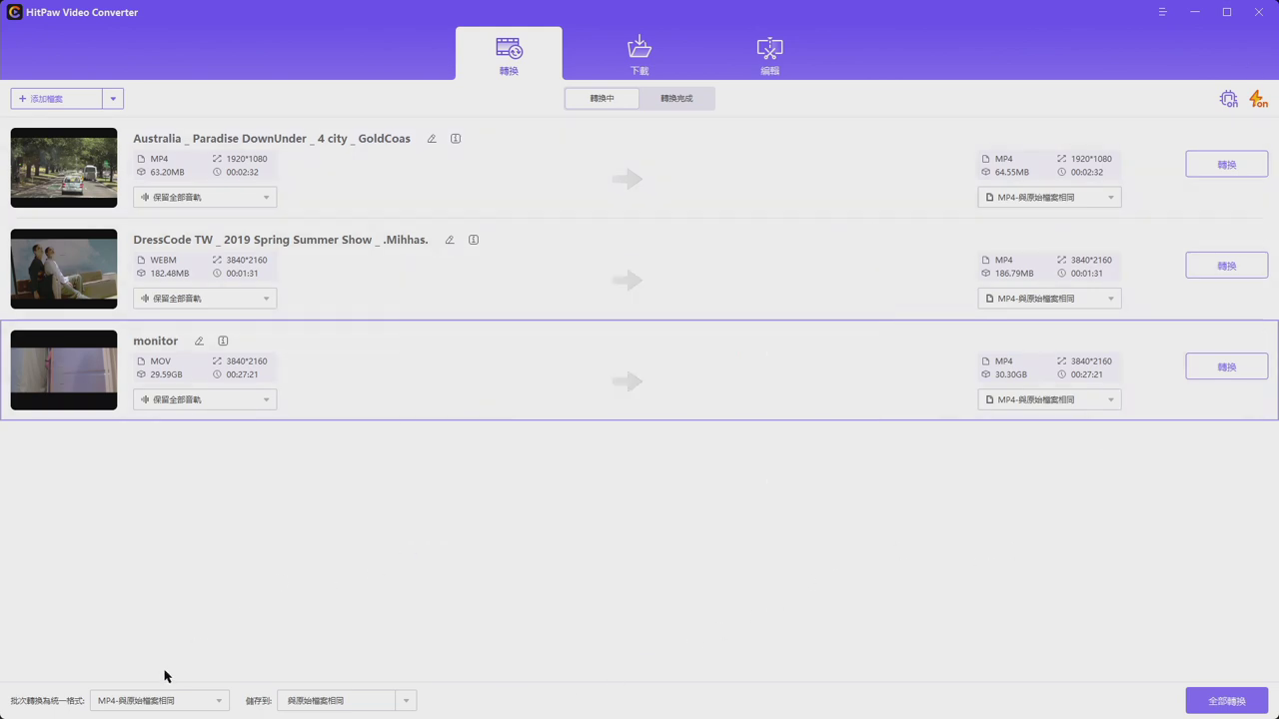
Look through the full list of video output formats and reselect MP4 與原始檔案相同 for the batch
click(131, 704)
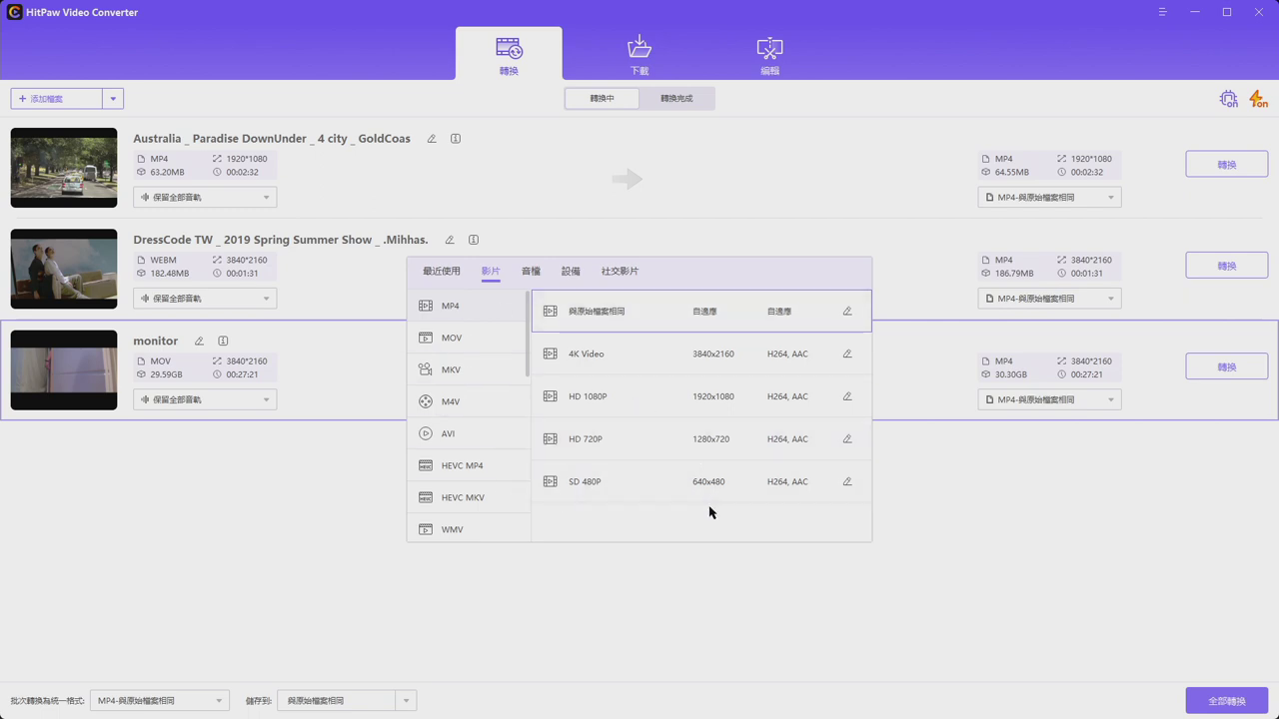
scroll(454, 429, down, 5)
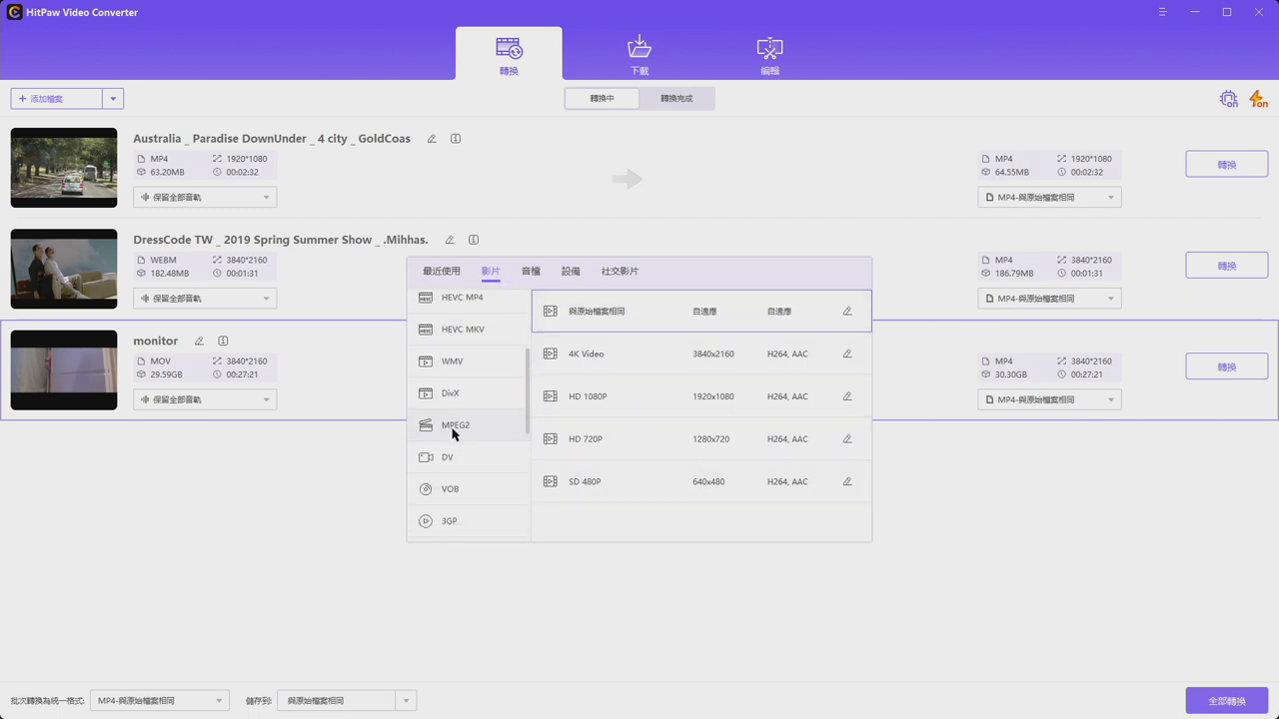
scroll(487, 482, up, 5)
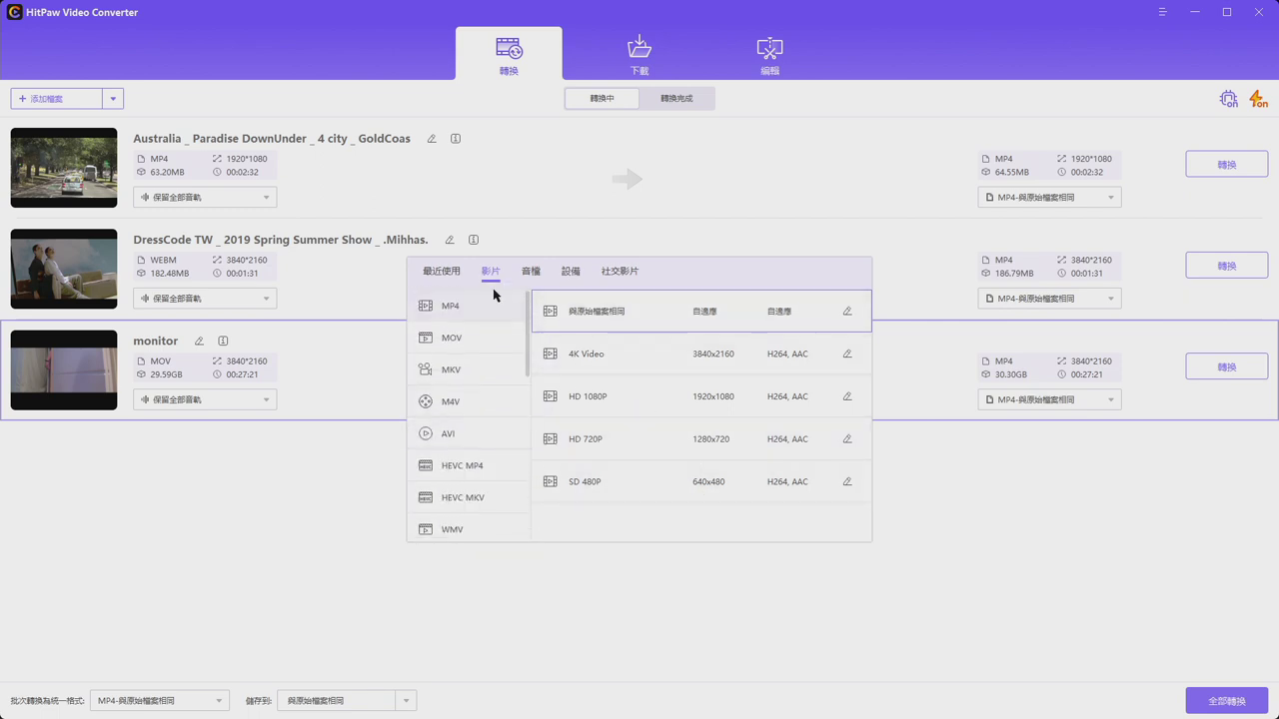
scroll(480, 425, down, 3)
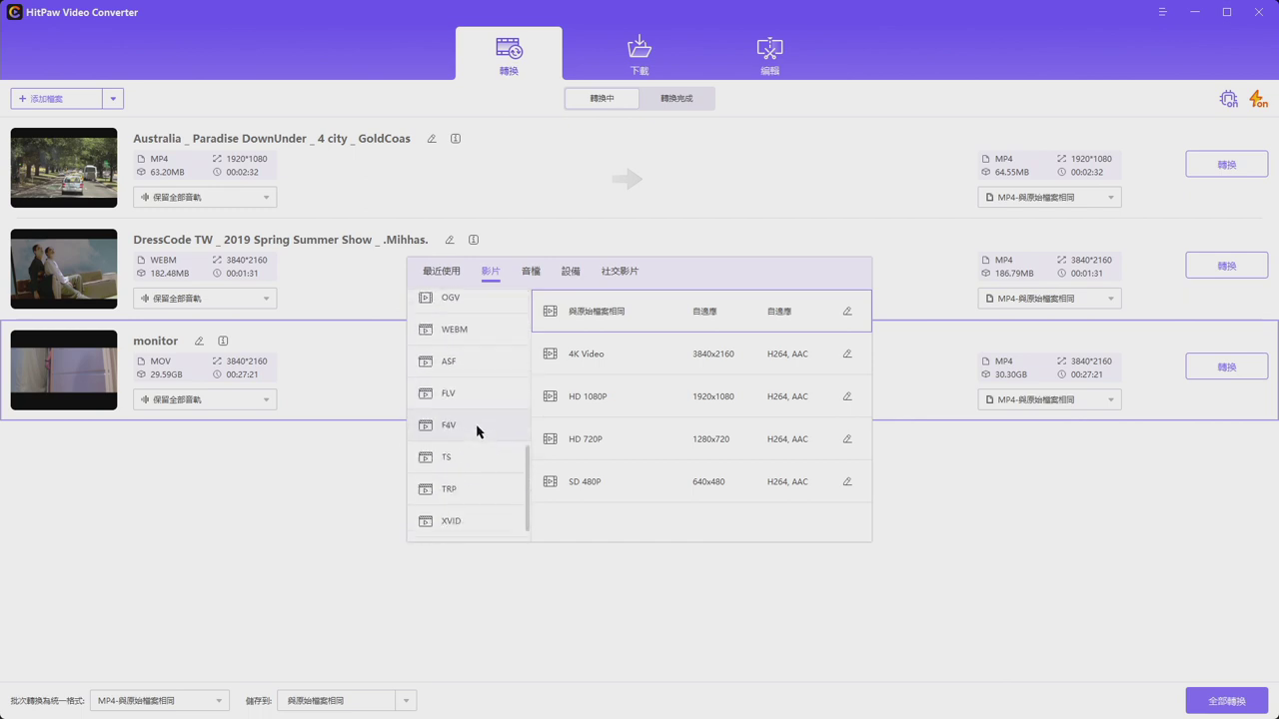
scroll(477, 430, up, 3)
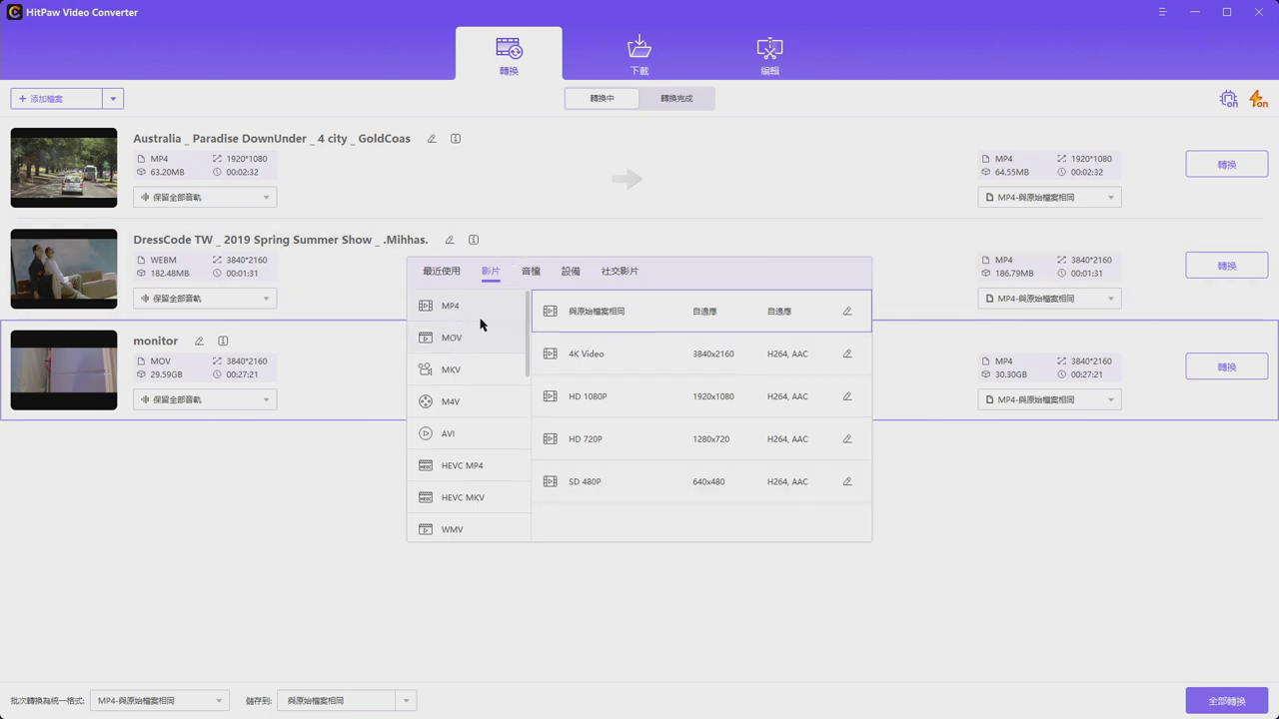
drag(528, 357, 519, 300)
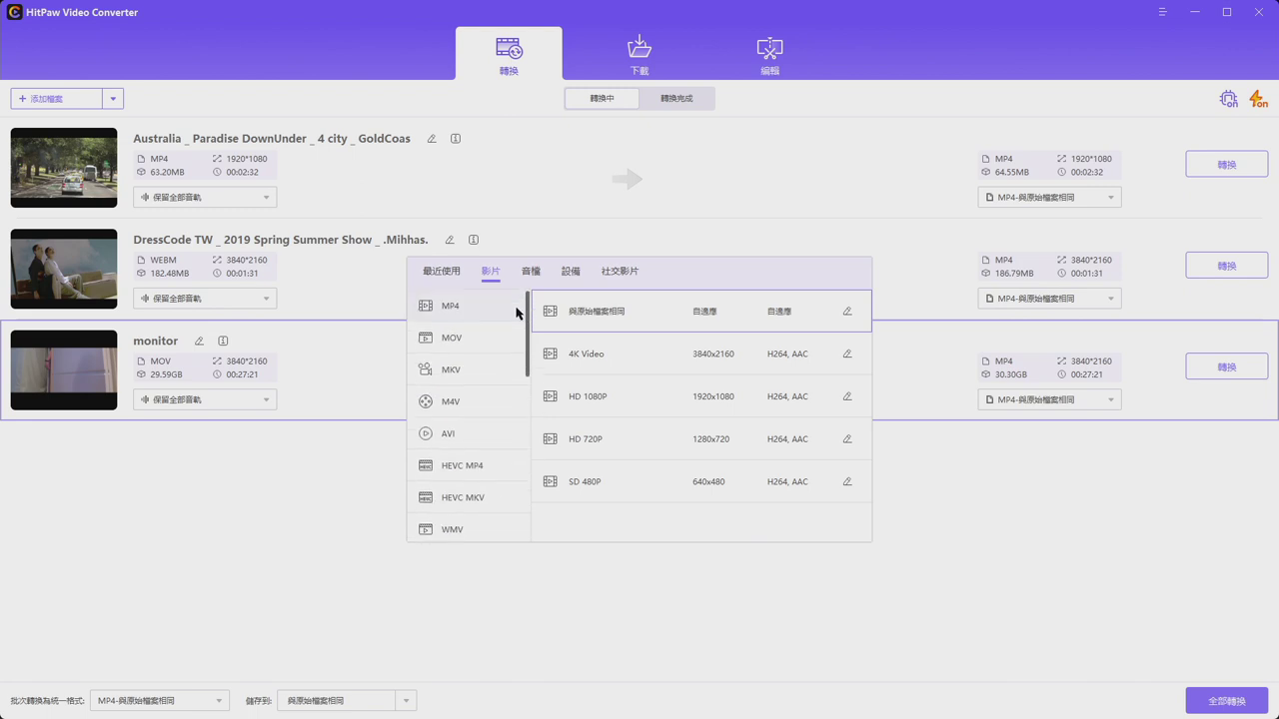
click(588, 322)
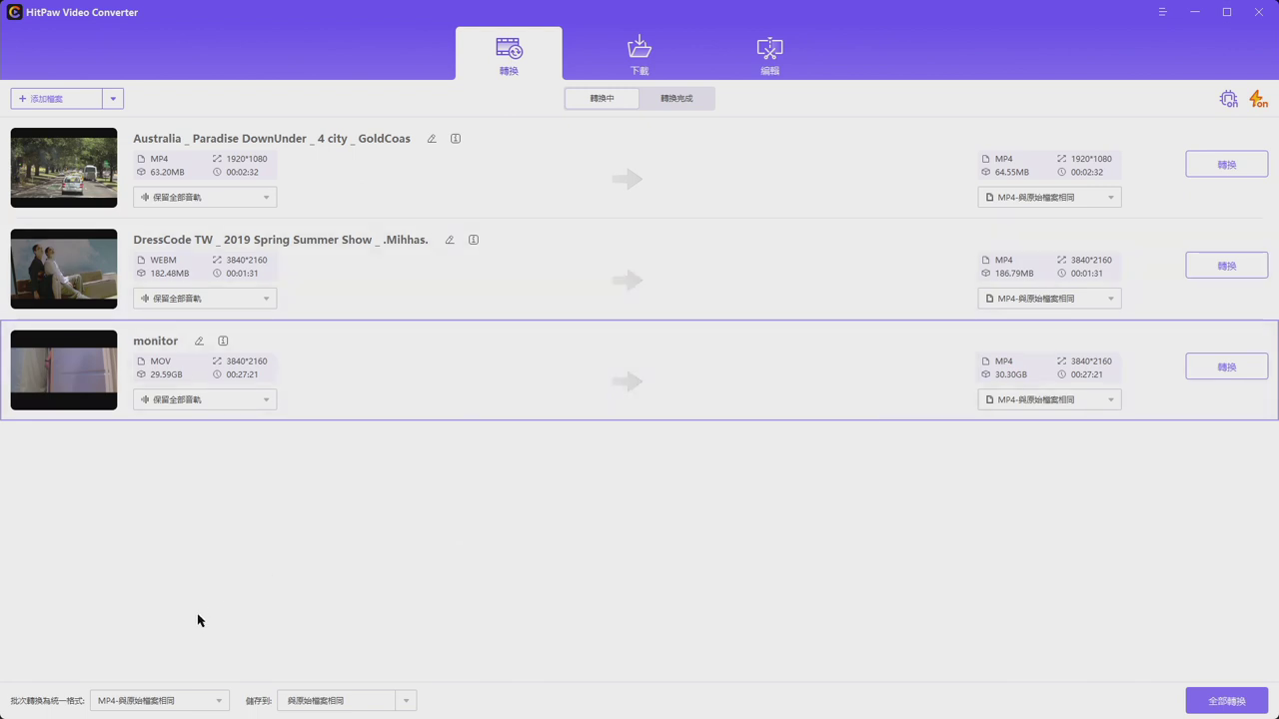
View the customization settings of the MP4 4K Video preset, then close them without creating a preset
click(189, 699)
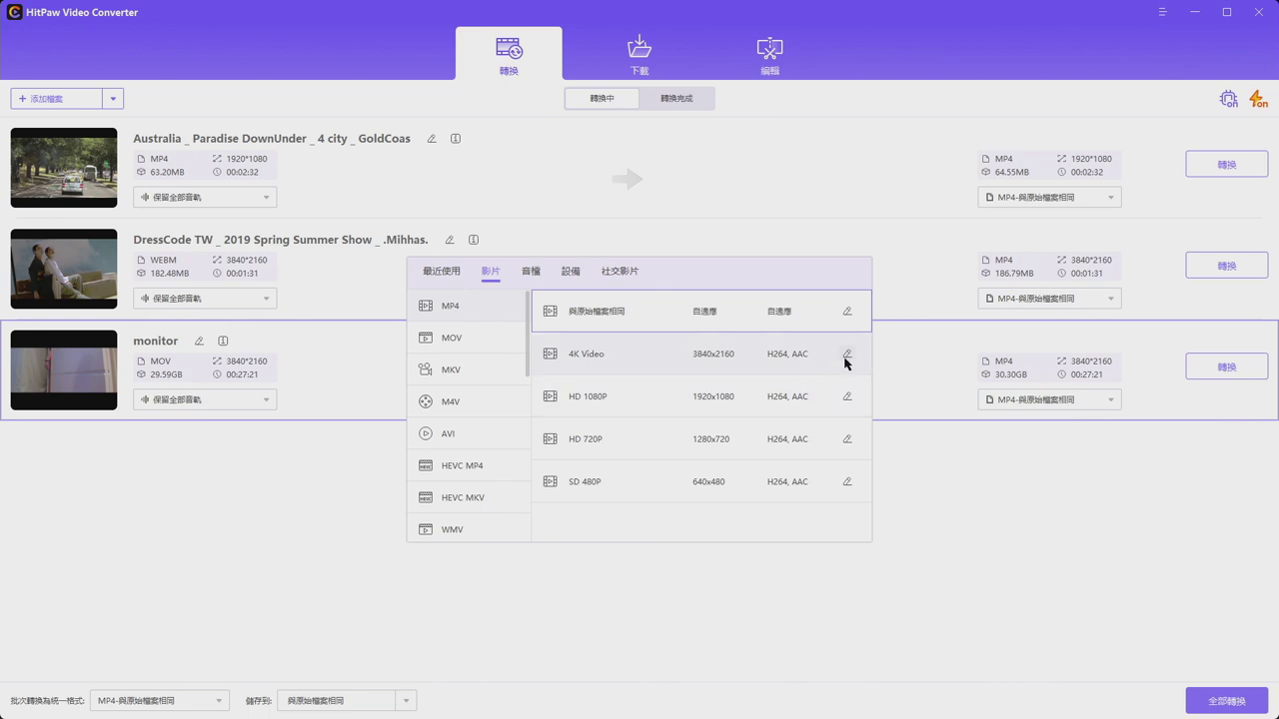
click(847, 355)
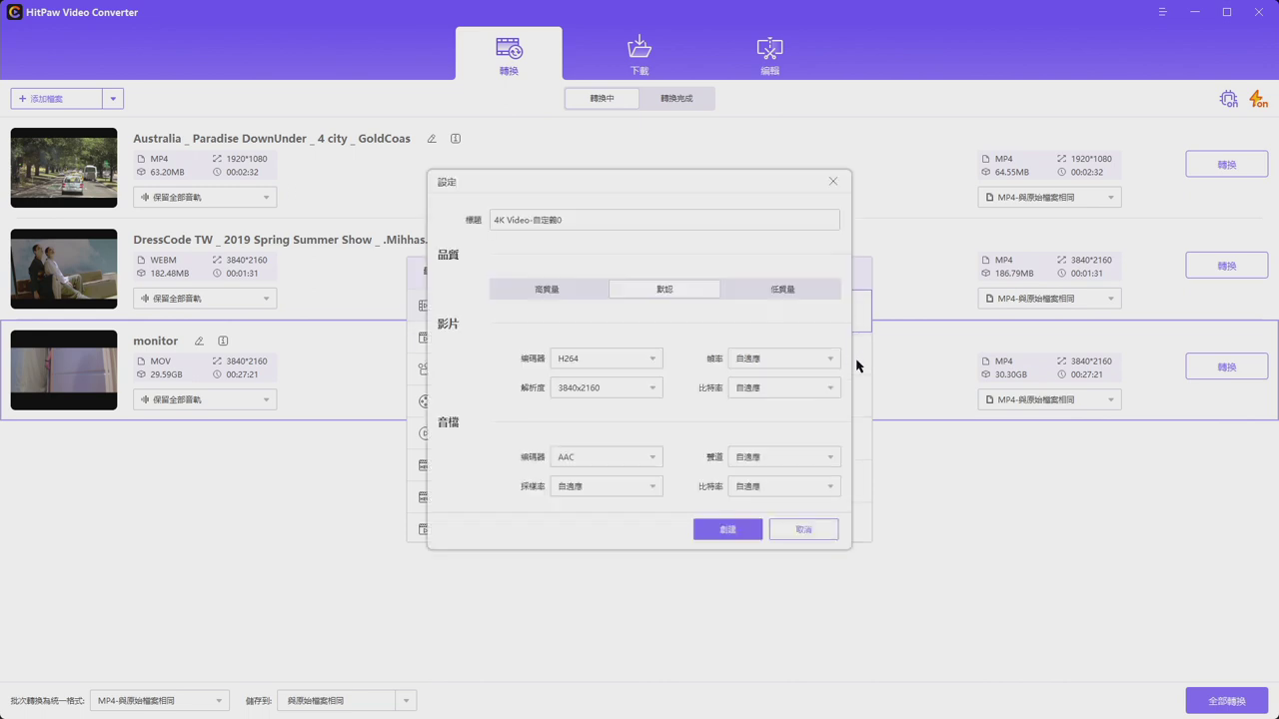
click(833, 180)
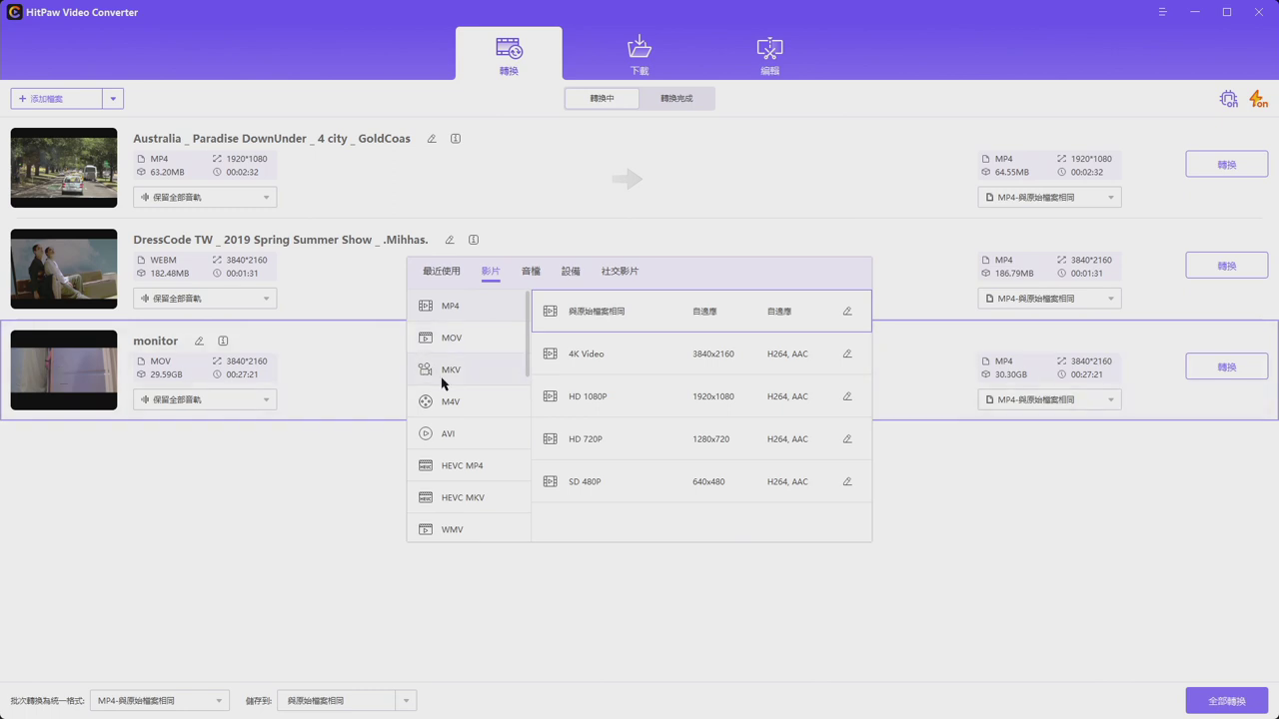
click(237, 627)
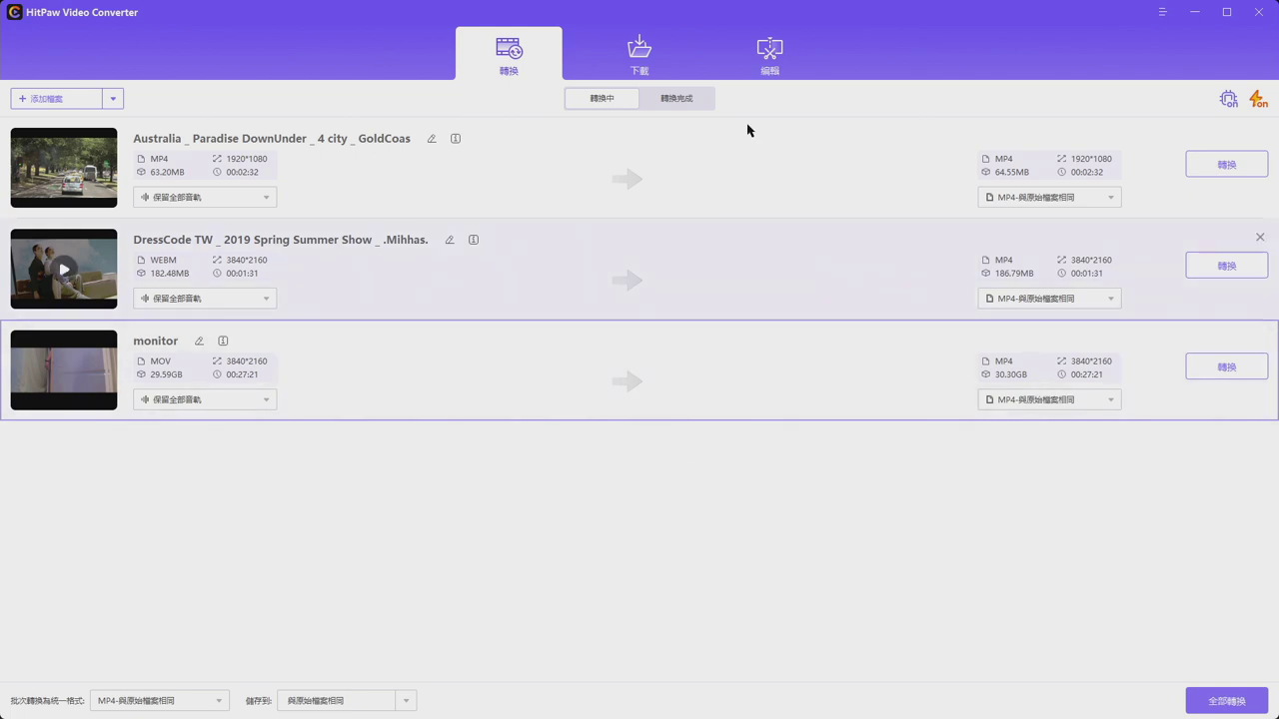
Examine the video encoder choices in the MP4 4K Video preset's settings and cancel without creating a custom preset
click(186, 701)
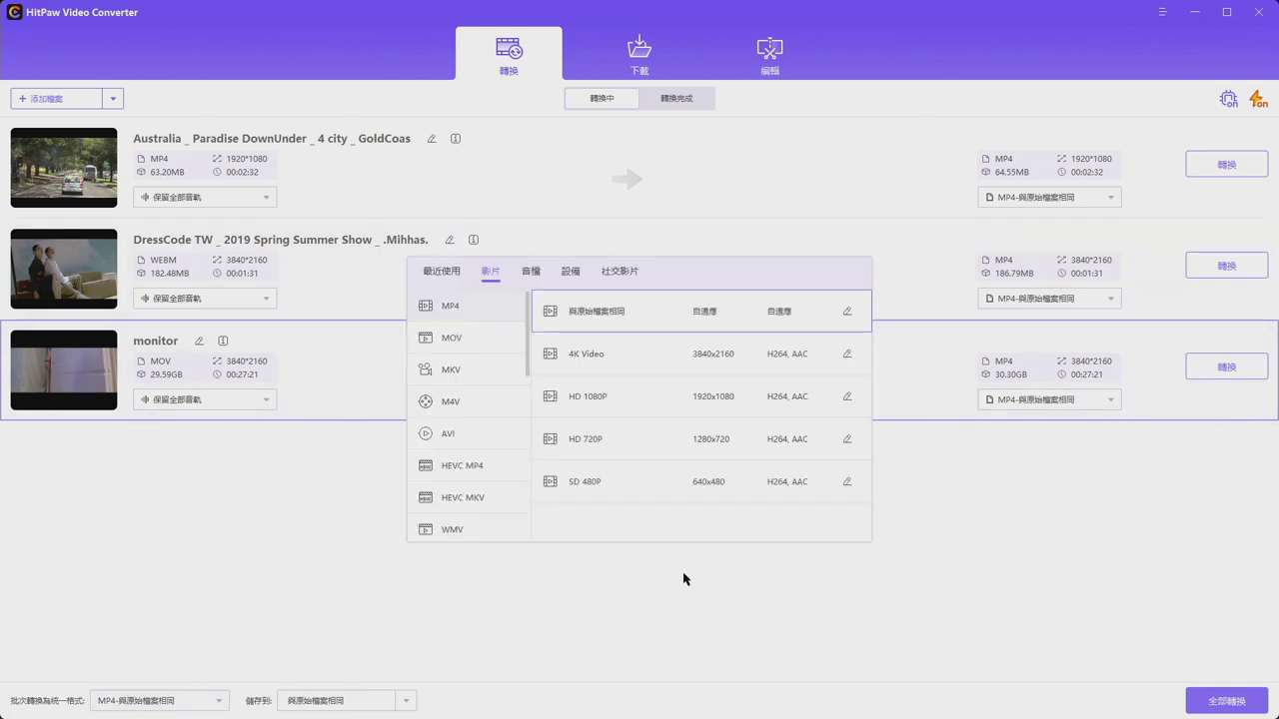
drag(530, 343, 526, 291)
click(846, 356)
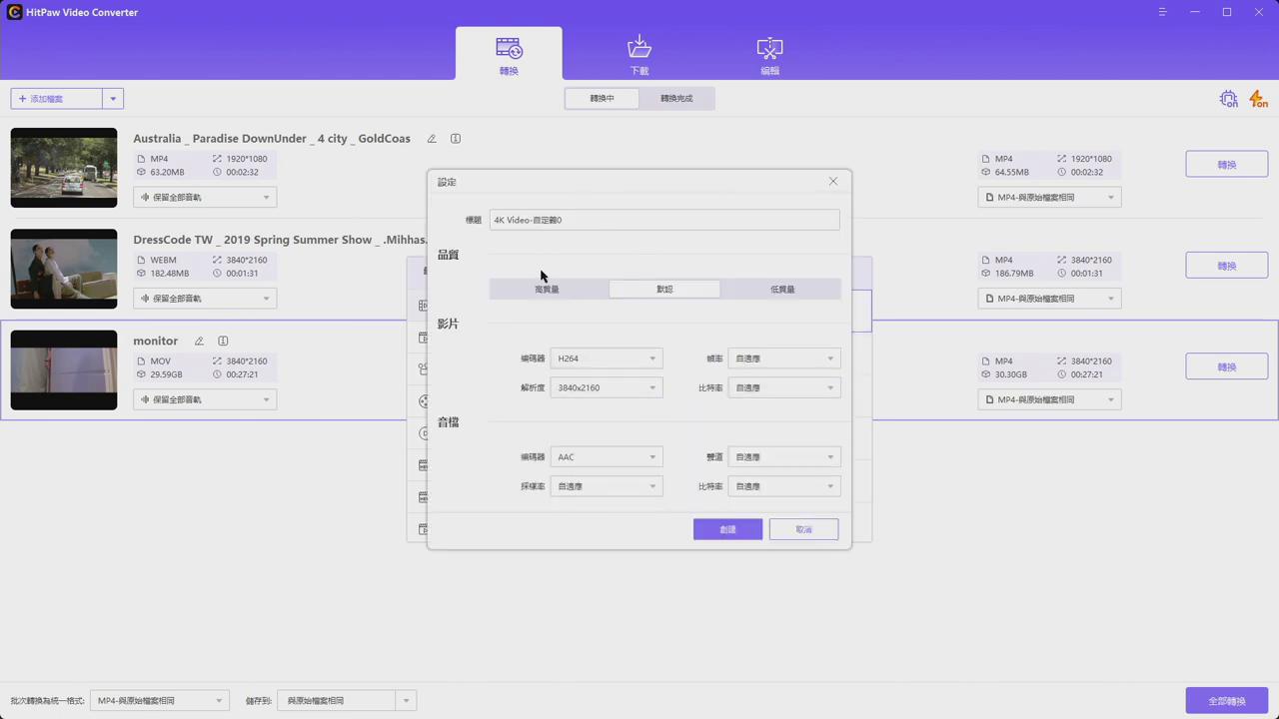
click(638, 360)
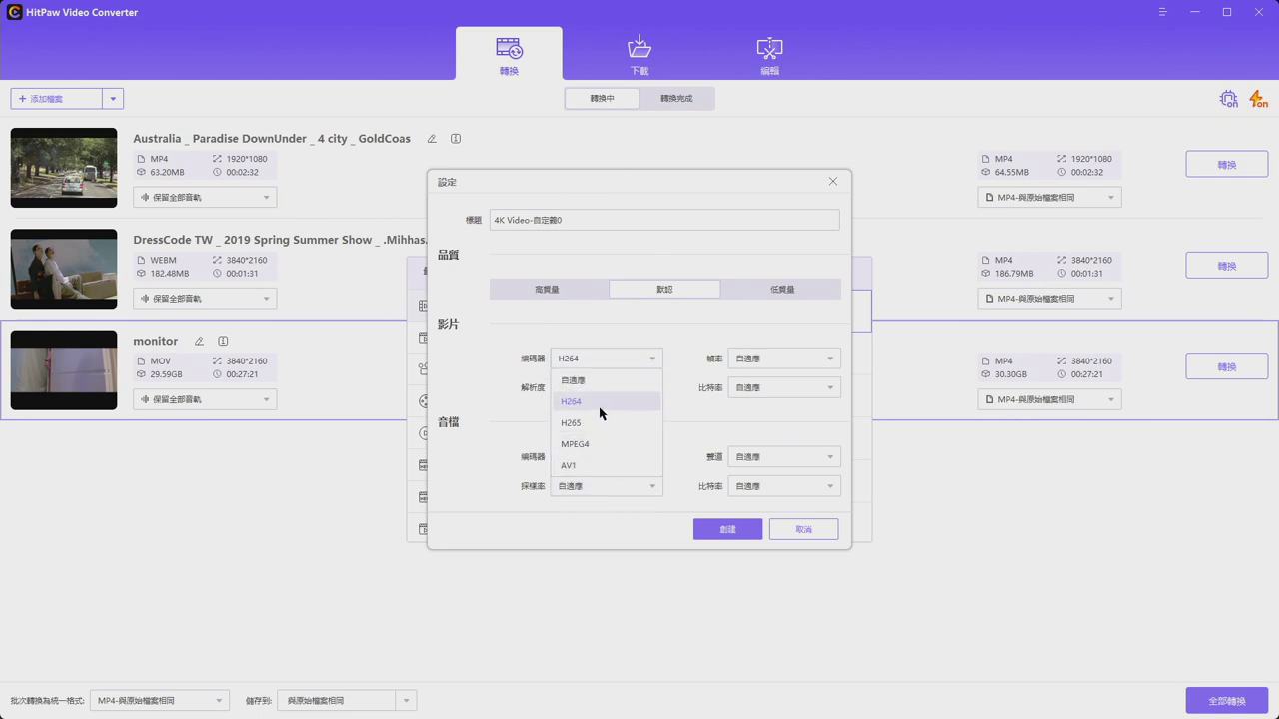
click(529, 403)
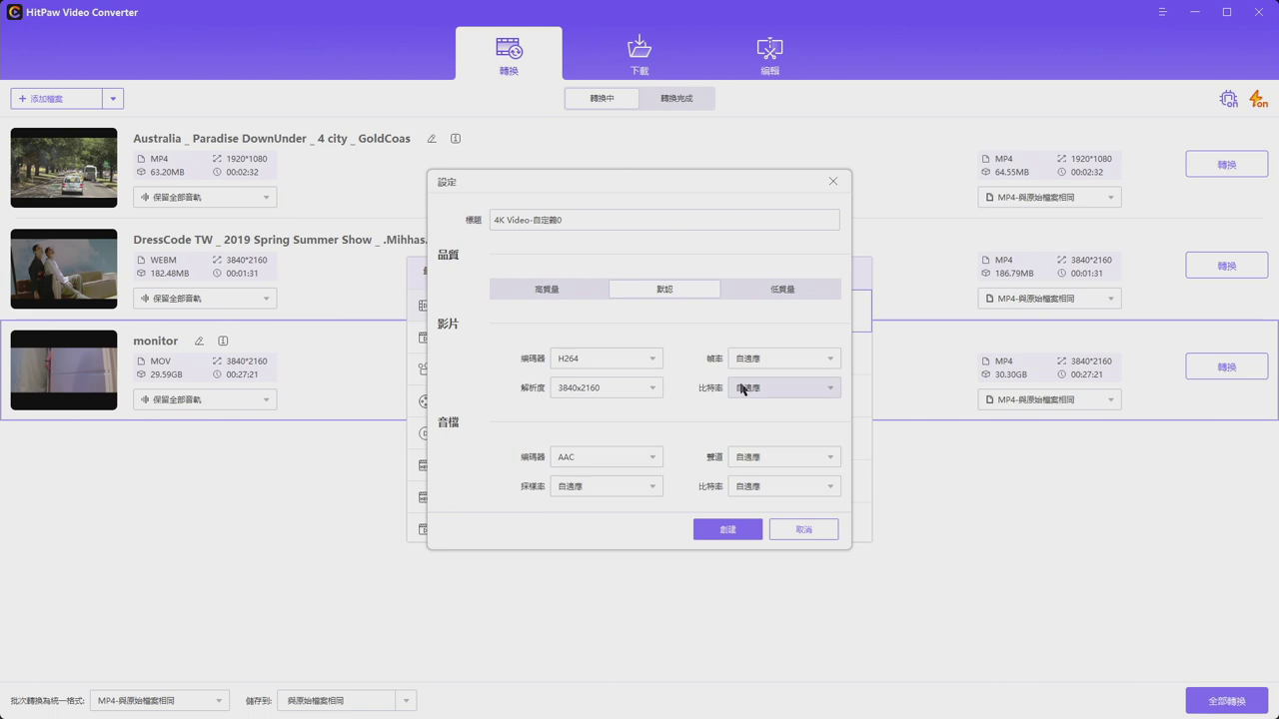
click(790, 531)
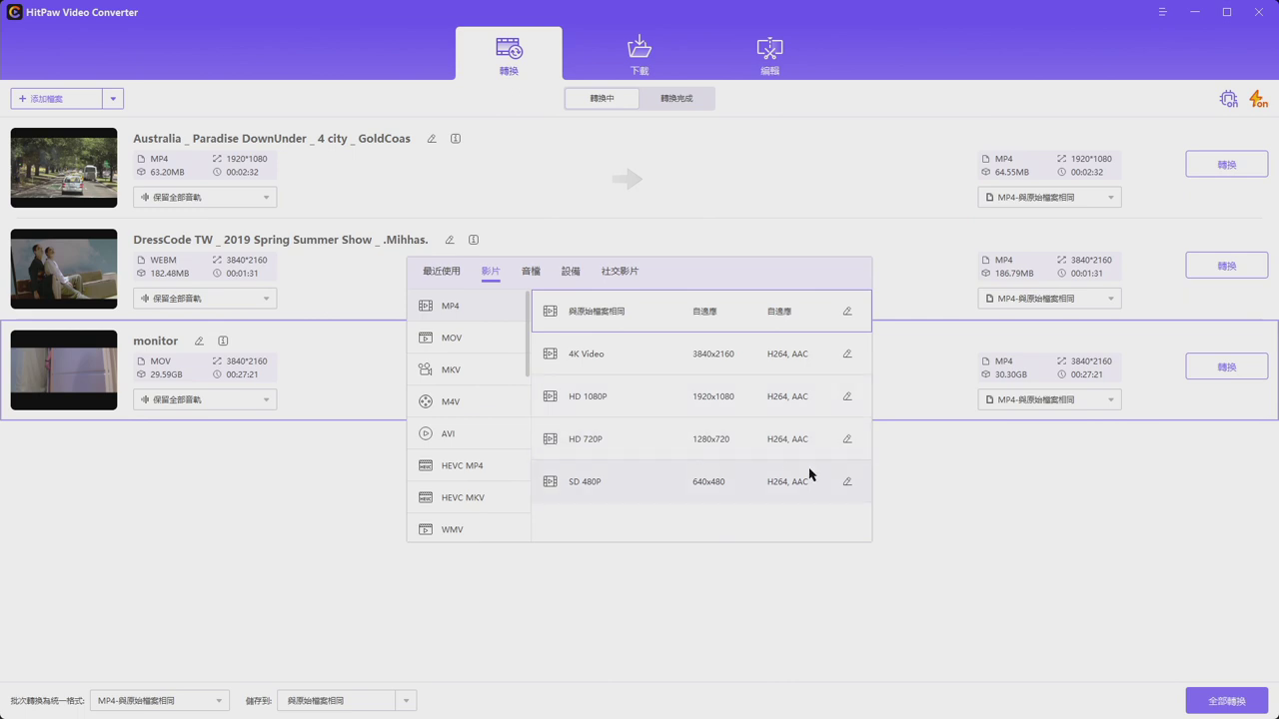
Examine the frame rate choices in the MP4 HD 720P preset's settings and cancel without creating a custom preset
click(847, 440)
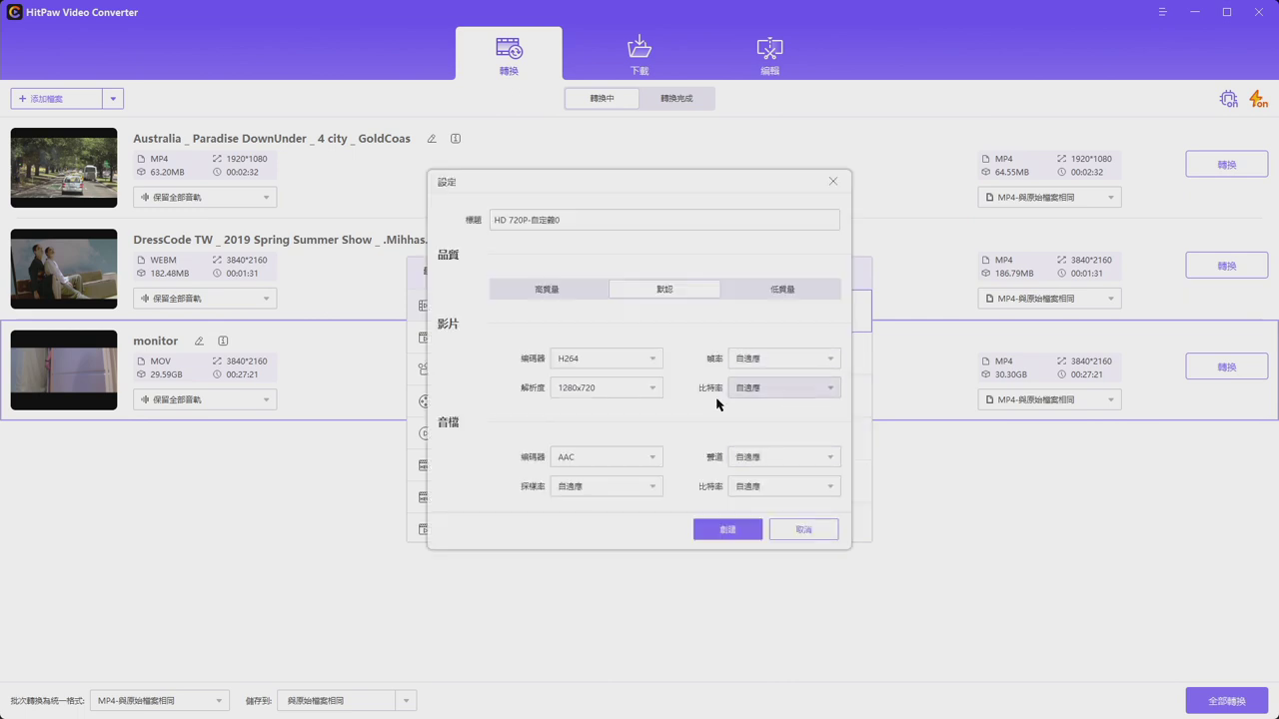
click(787, 357)
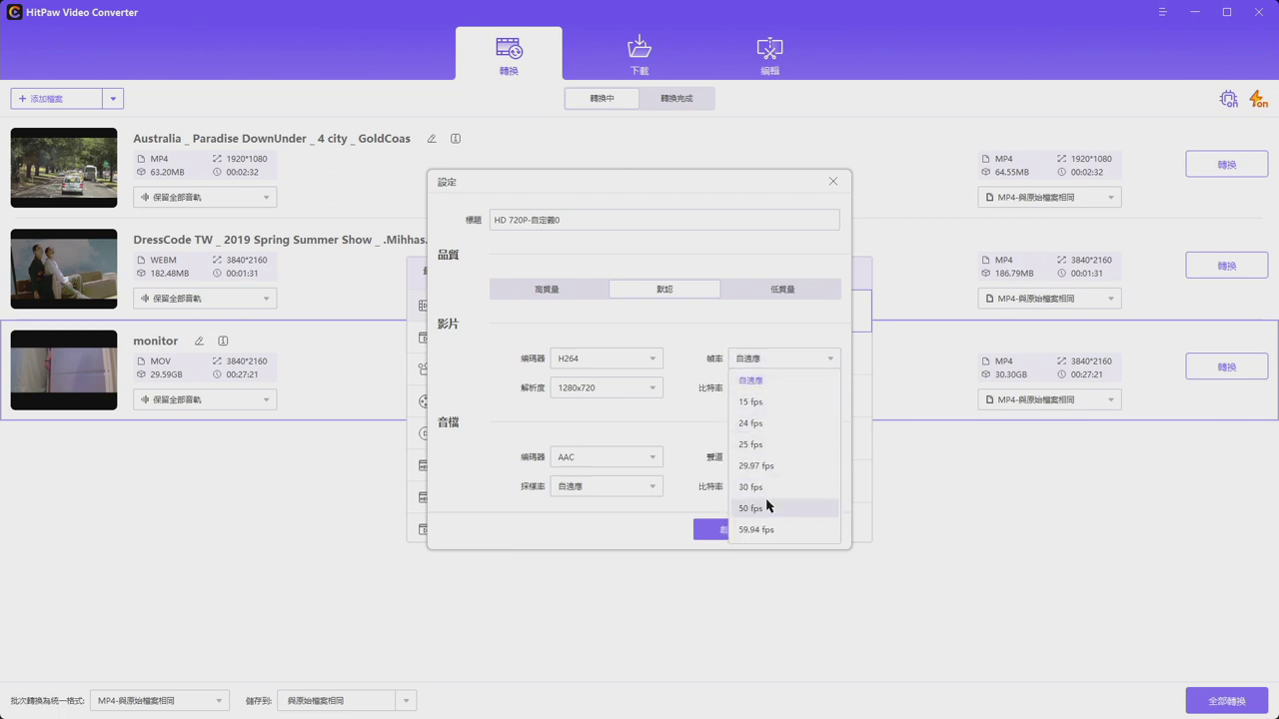
click(687, 367)
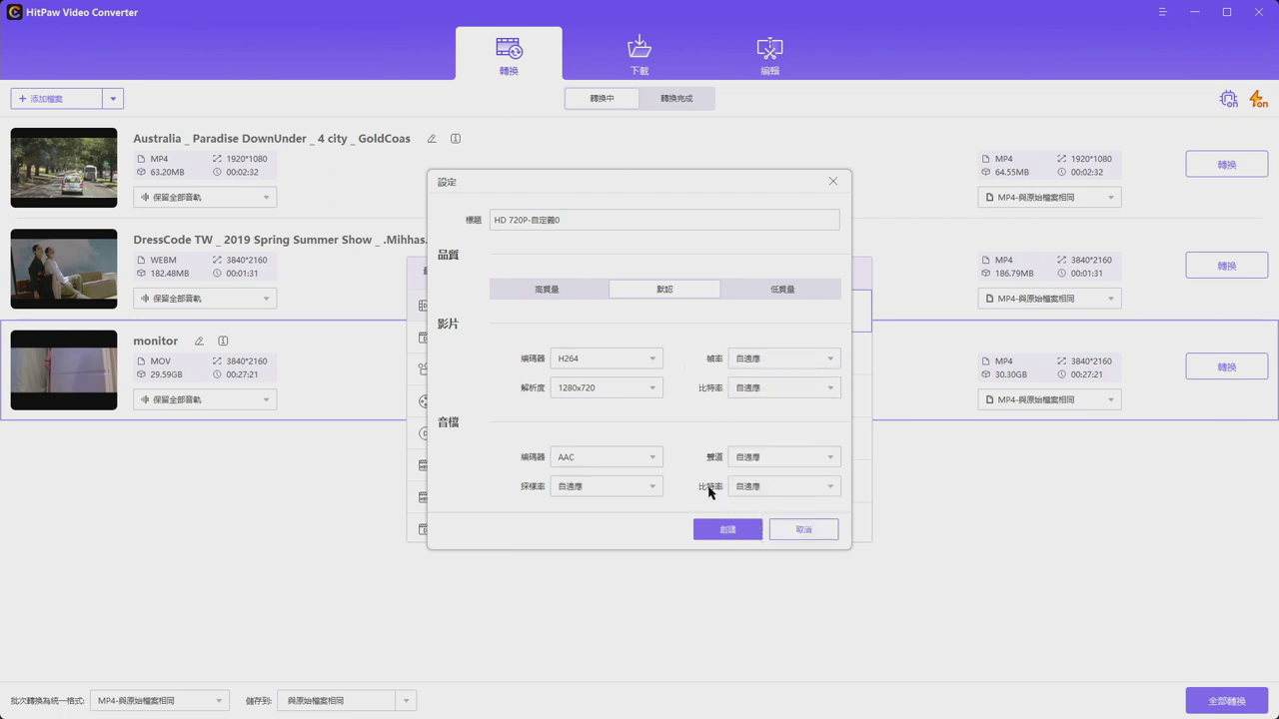
click(775, 531)
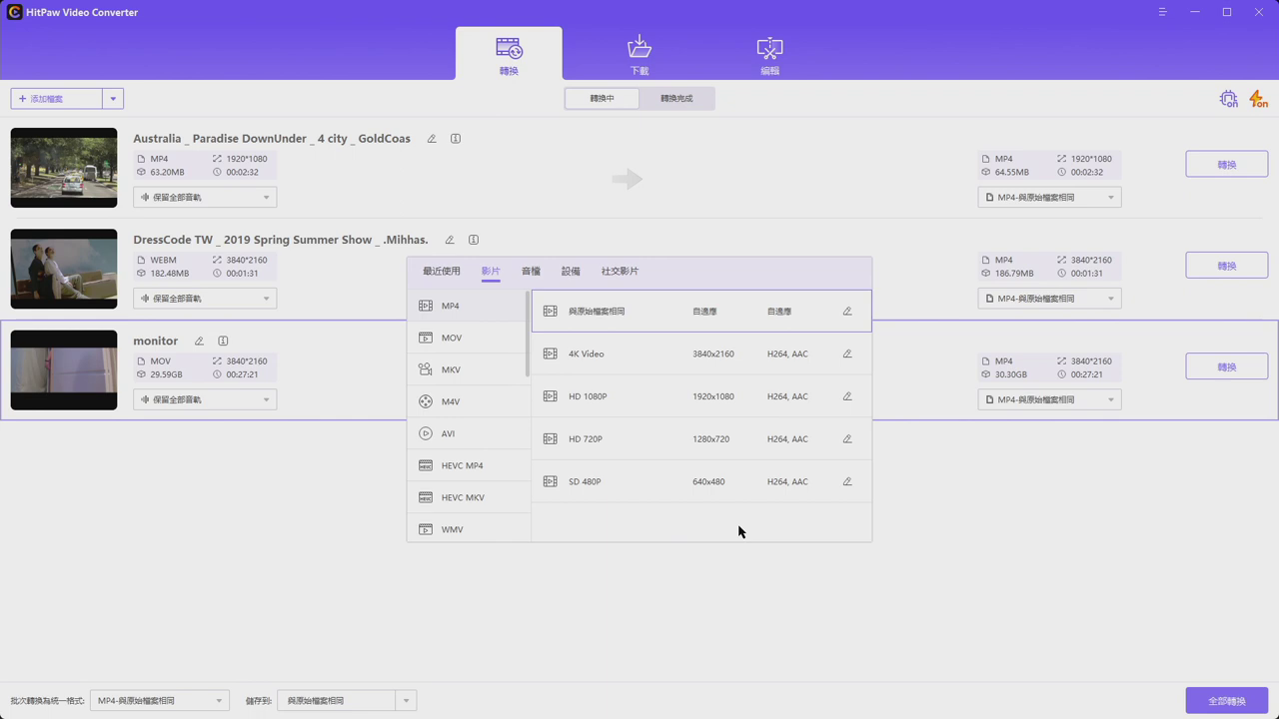
Compare the audio output formats with the video ones, viewing the MP3 quality presets
click(530, 274)
click(490, 273)
click(534, 278)
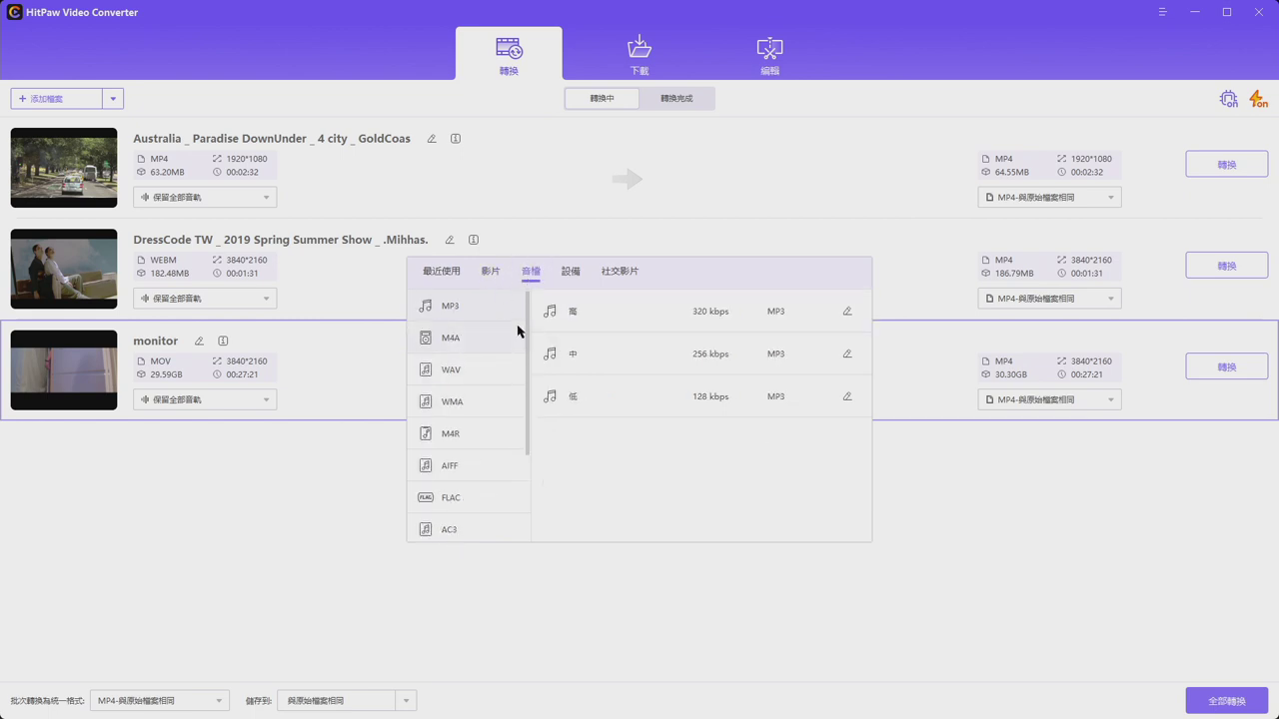
click(491, 273)
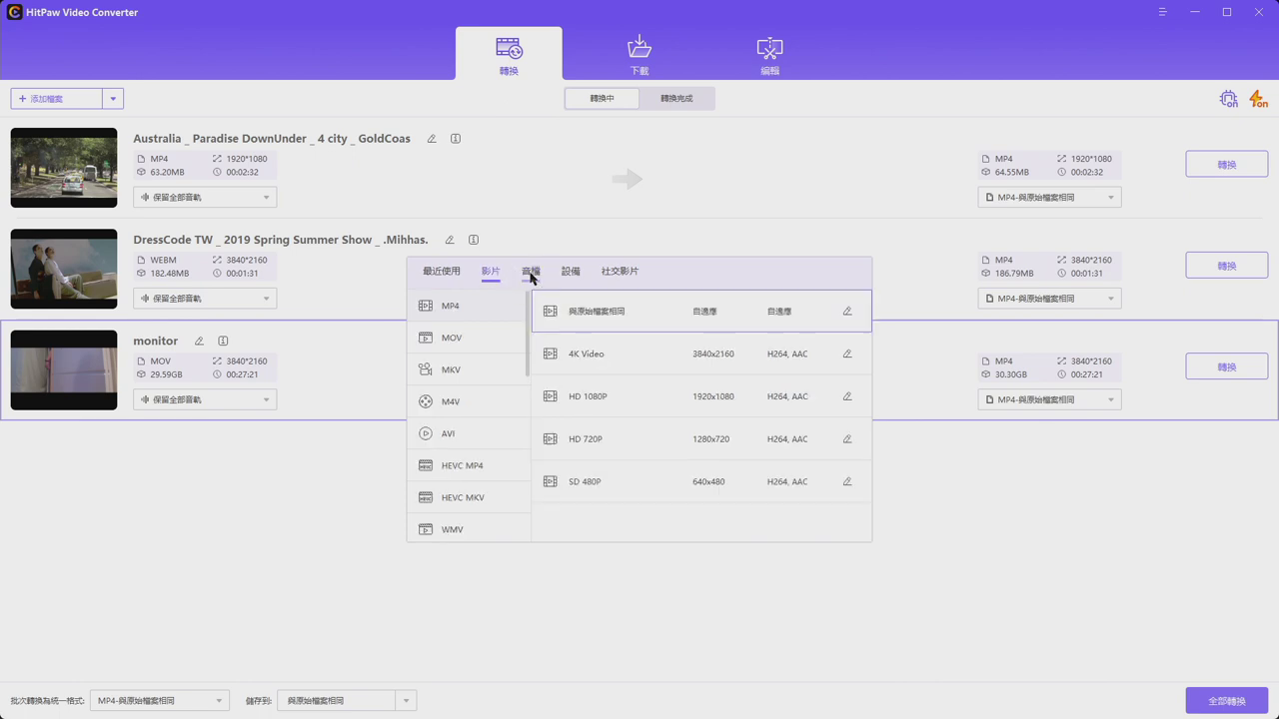
click(531, 277)
drag(527, 330, 531, 289)
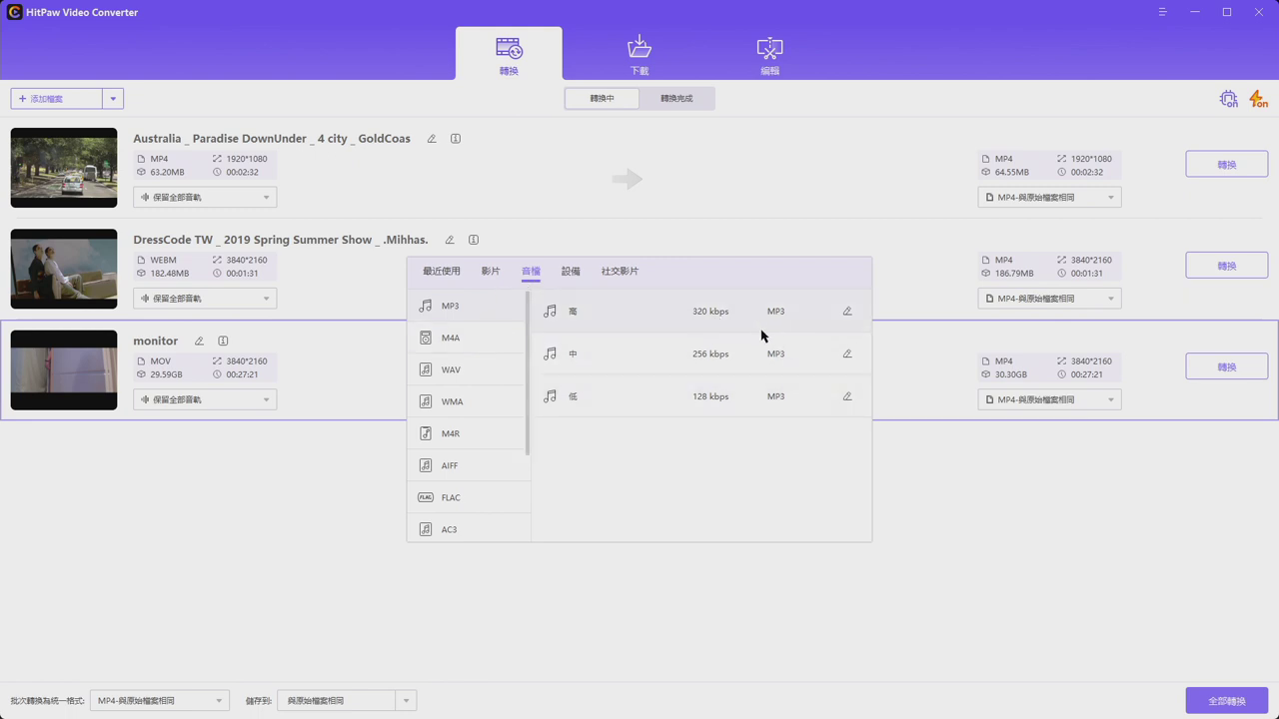
Compare the audio output presets with the device ones, viewing the Apple presets and the list of device brands
click(572, 272)
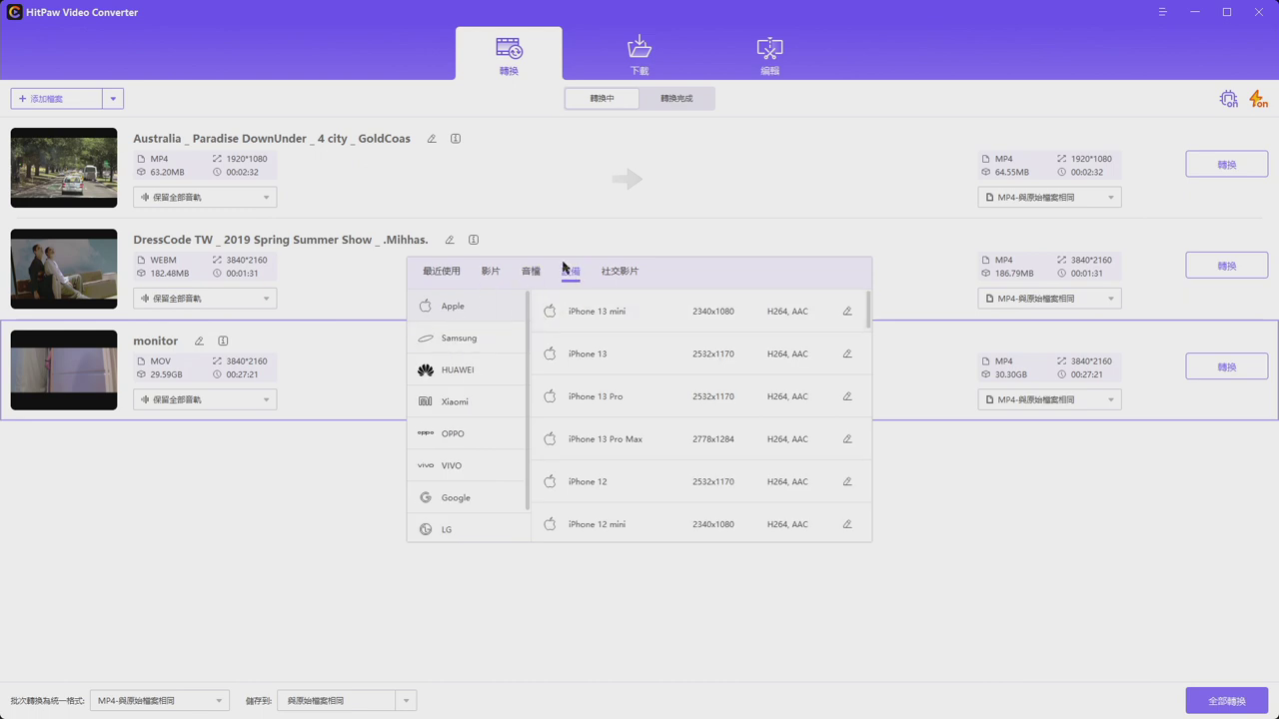
click(535, 273)
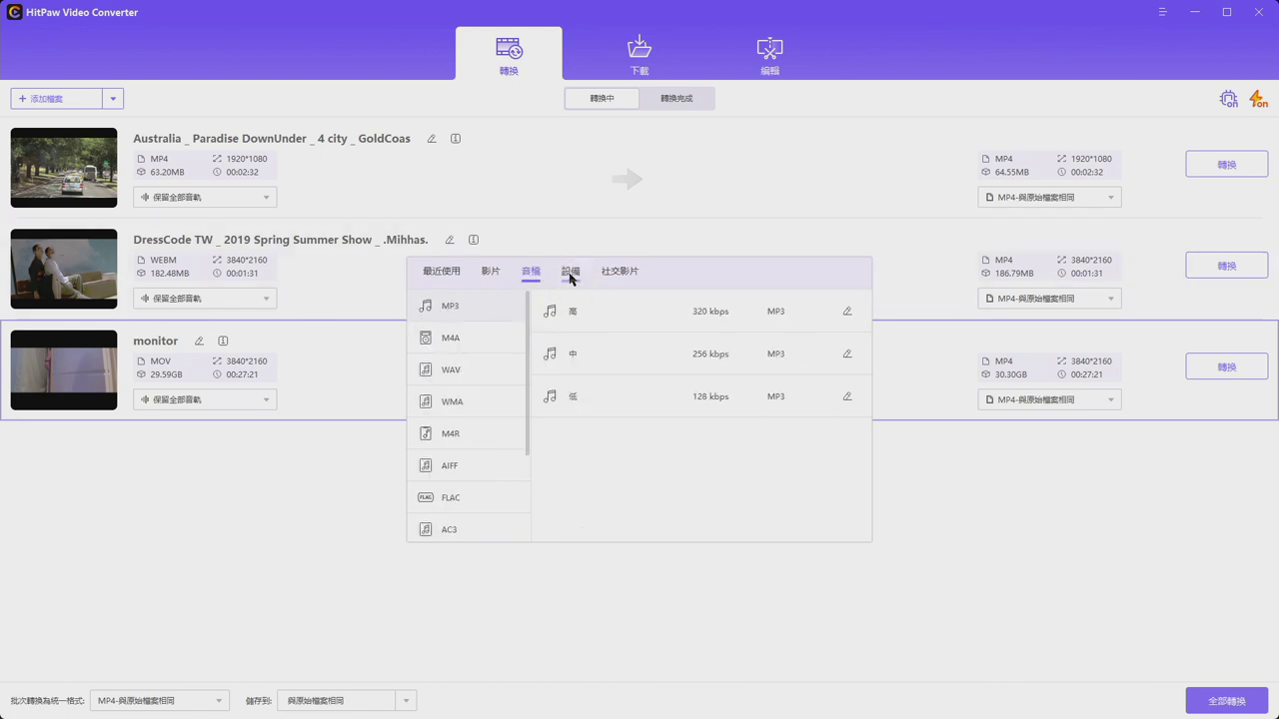
click(572, 276)
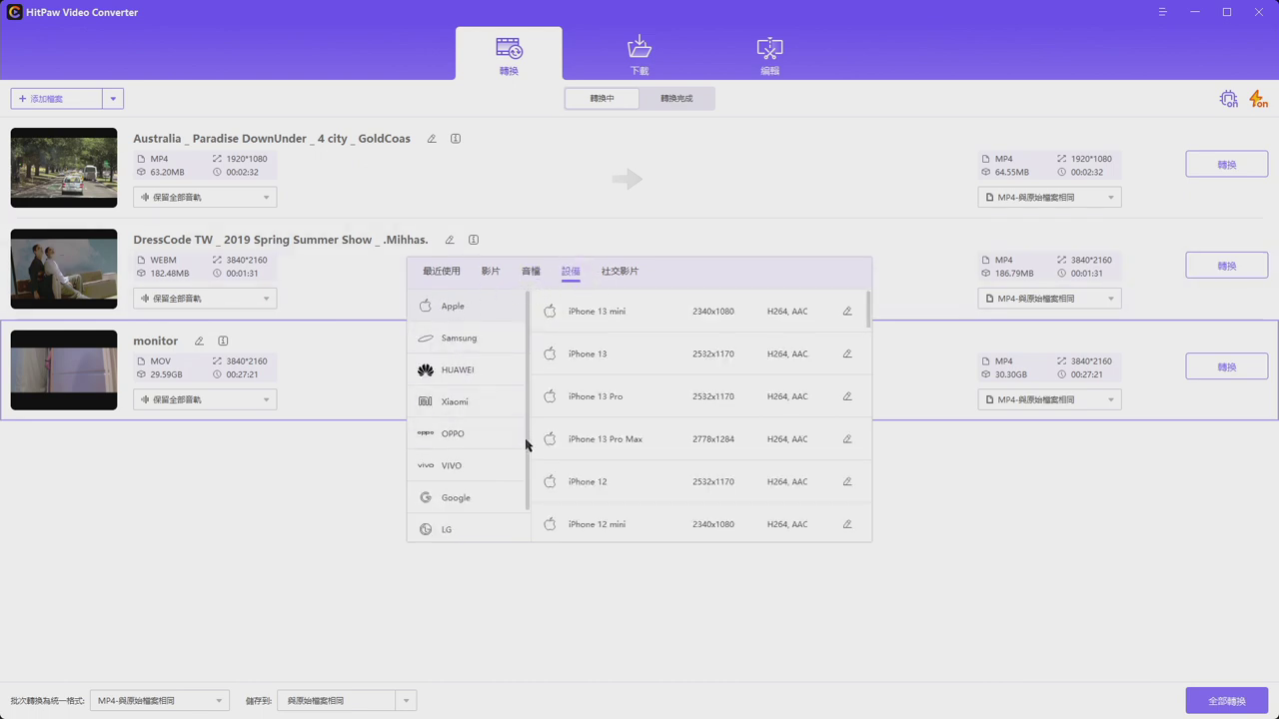
mouse_move(527, 445)
mouse_down()
mouse_move(531, 465)
mouse_move(528, 445)
mouse_up()
Compare the social media output presets for YouTube with the device presets for Apple
click(626, 280)
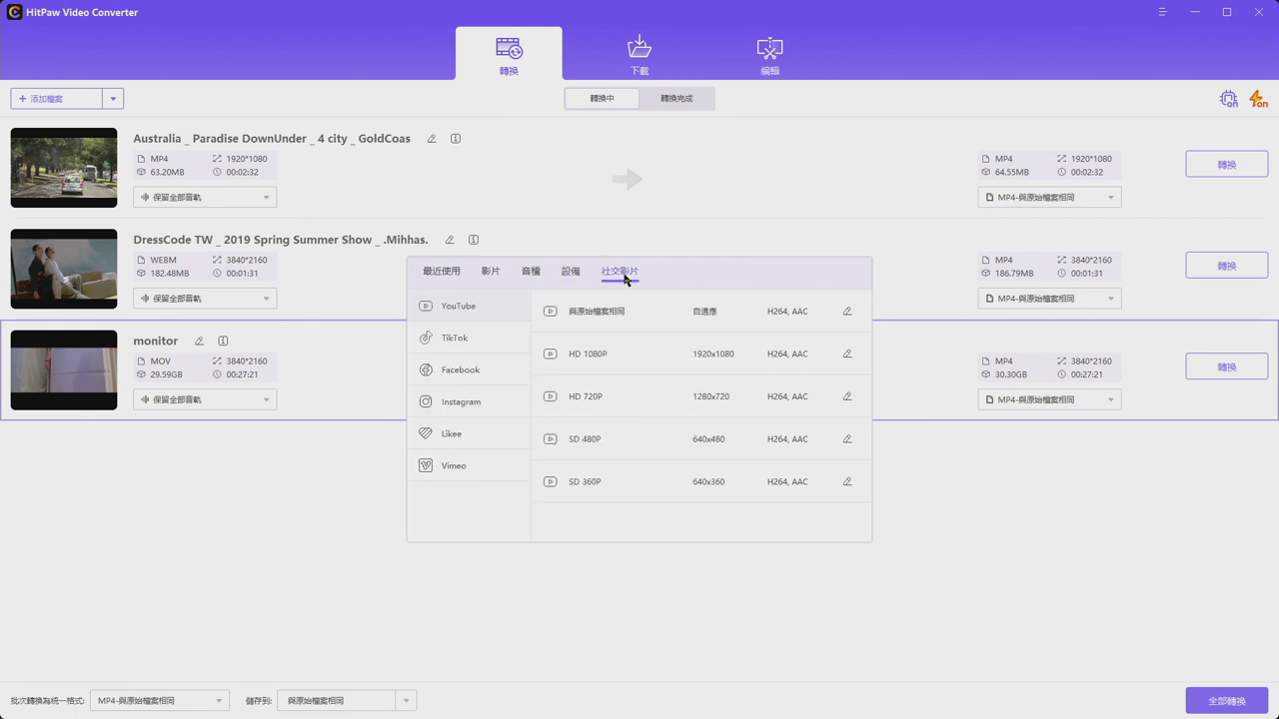
click(570, 273)
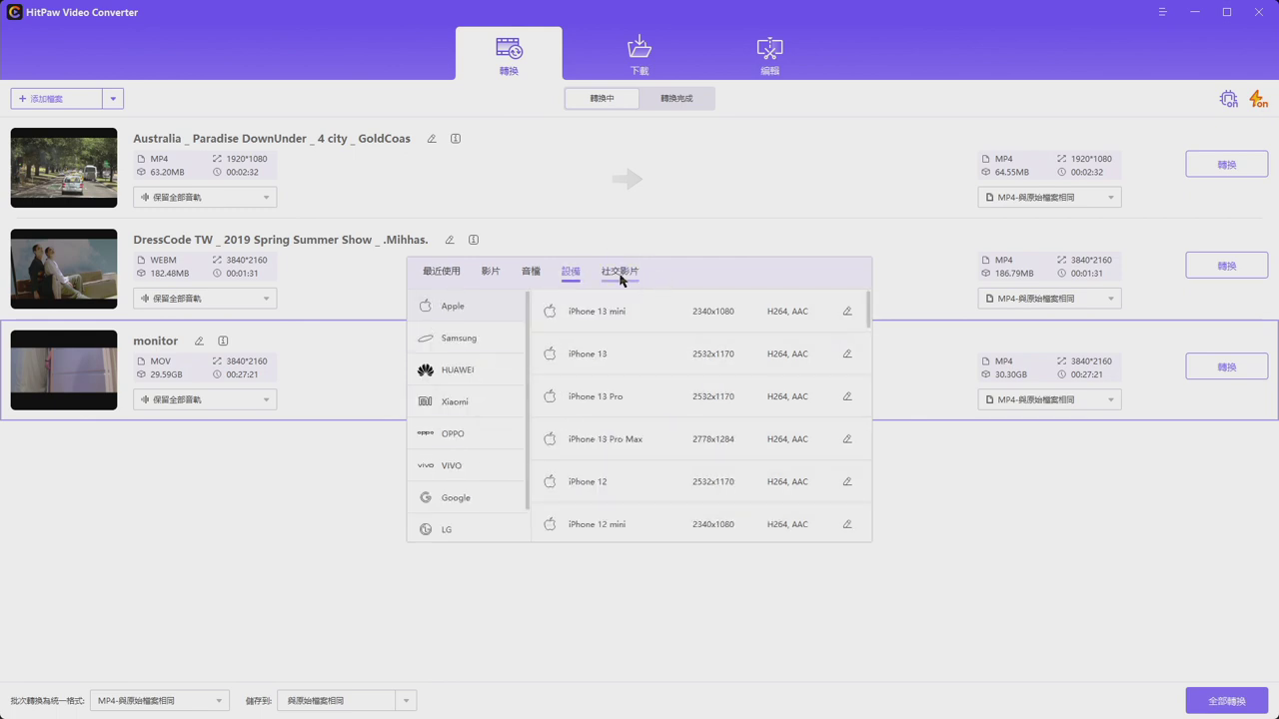
click(614, 278)
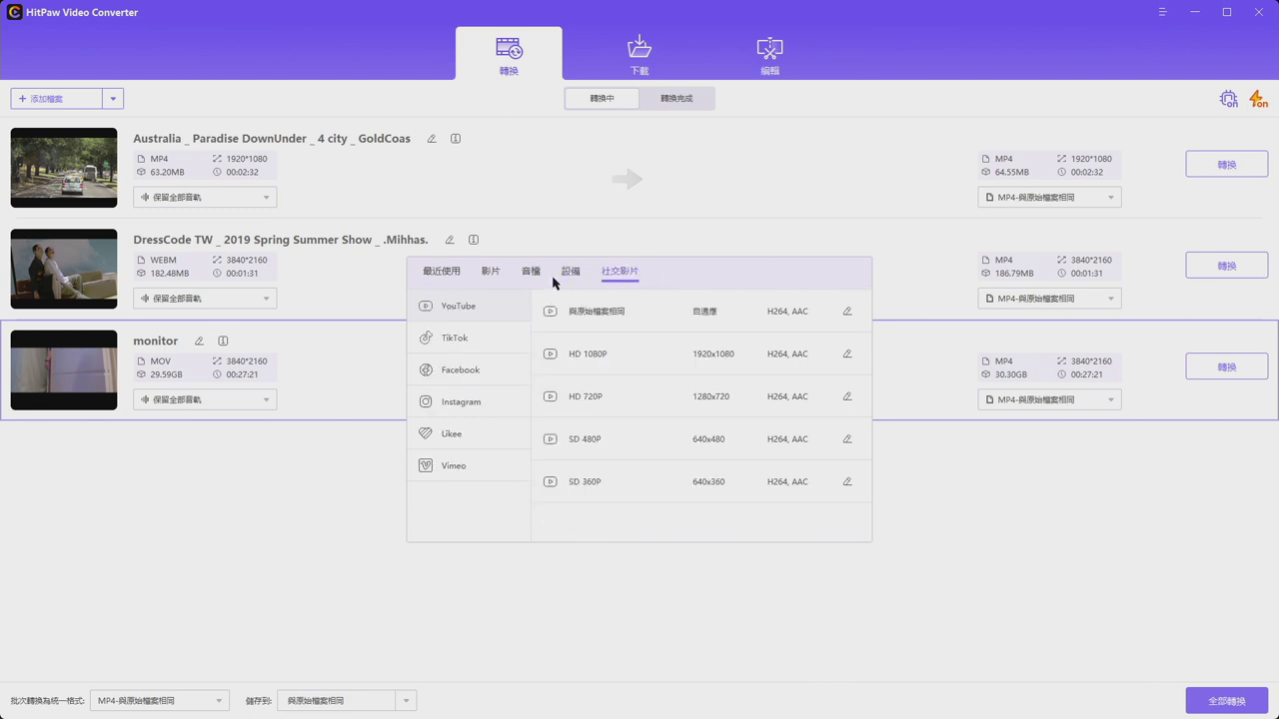
click(565, 273)
click(614, 273)
click(571, 272)
click(620, 275)
click(571, 272)
click(620, 276)
click(570, 273)
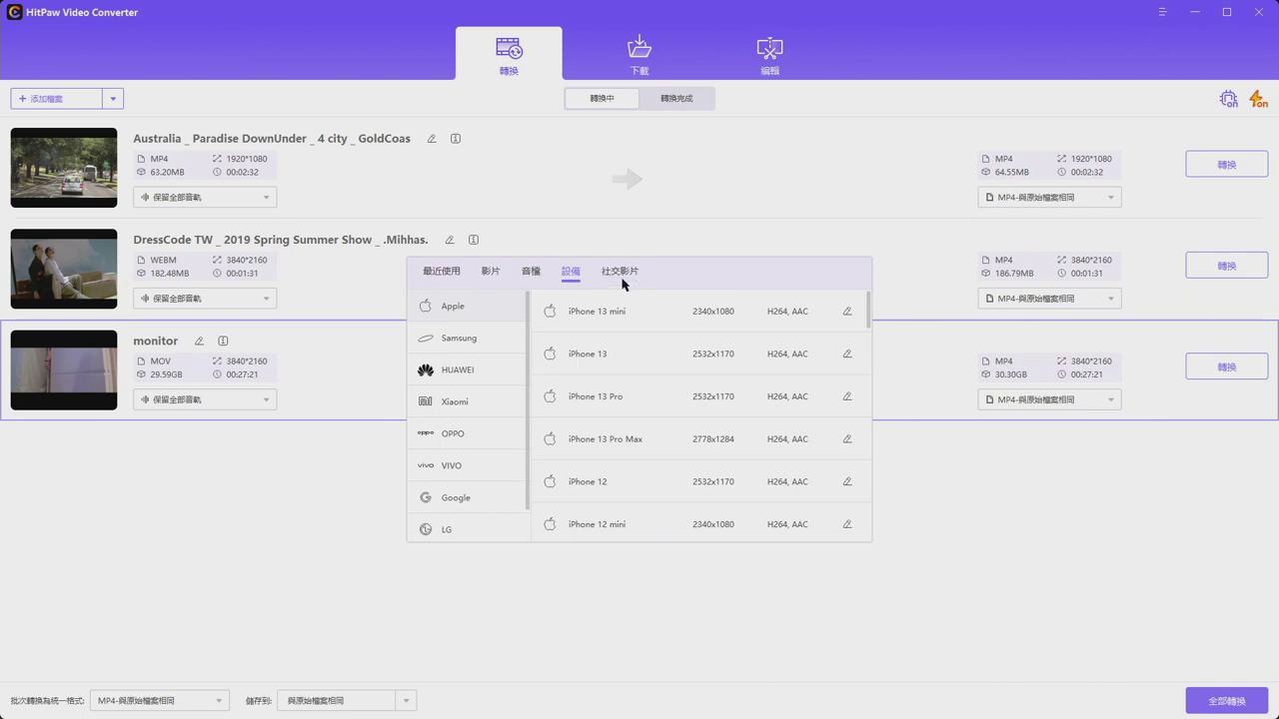
click(620, 277)
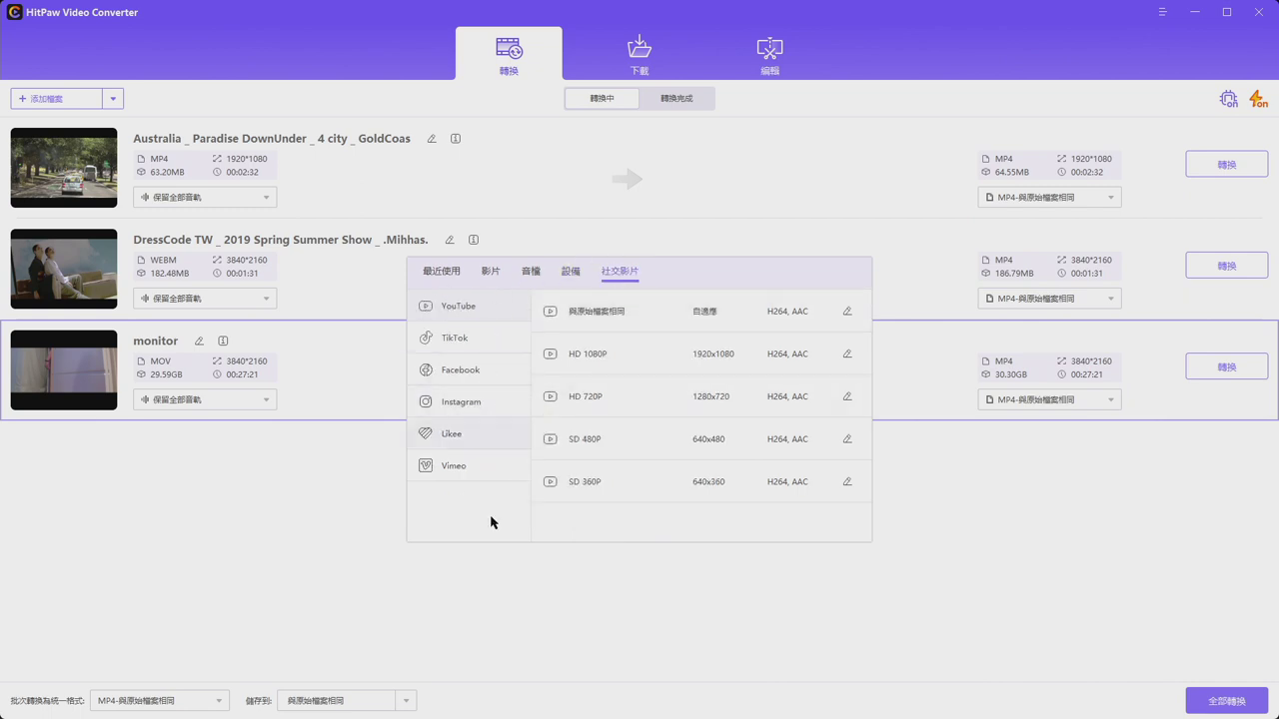
click(569, 270)
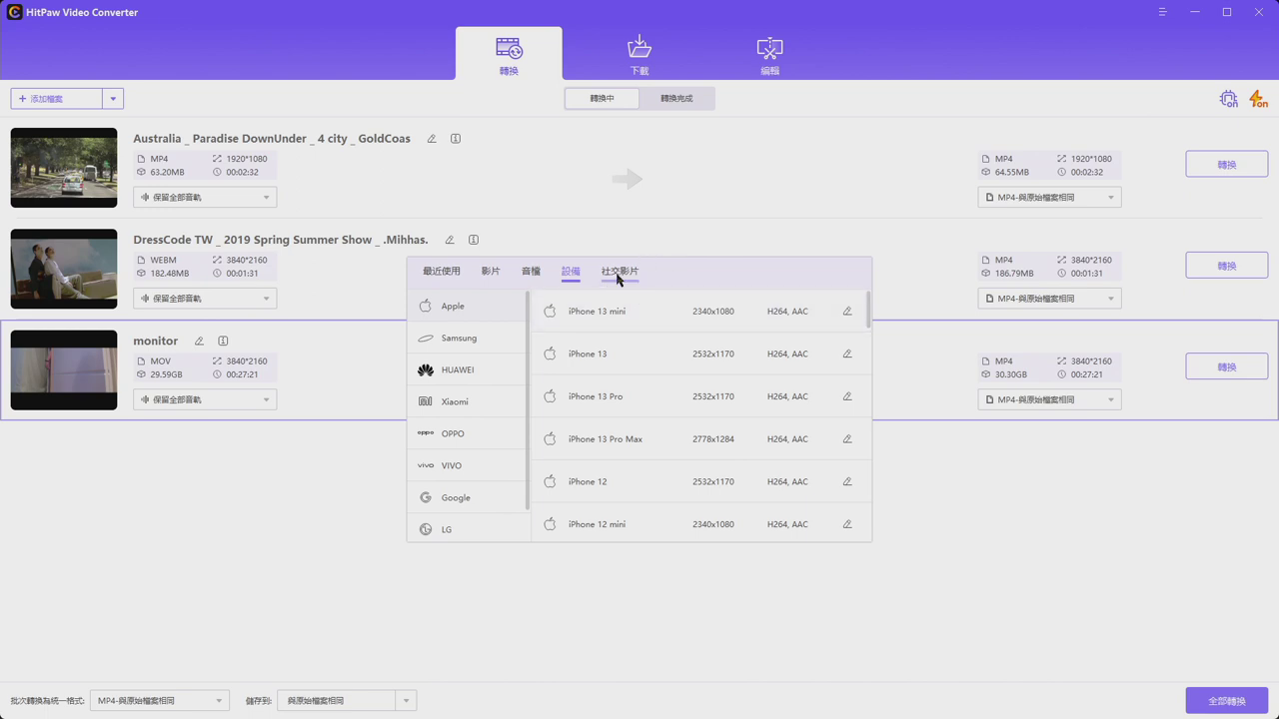
click(616, 273)
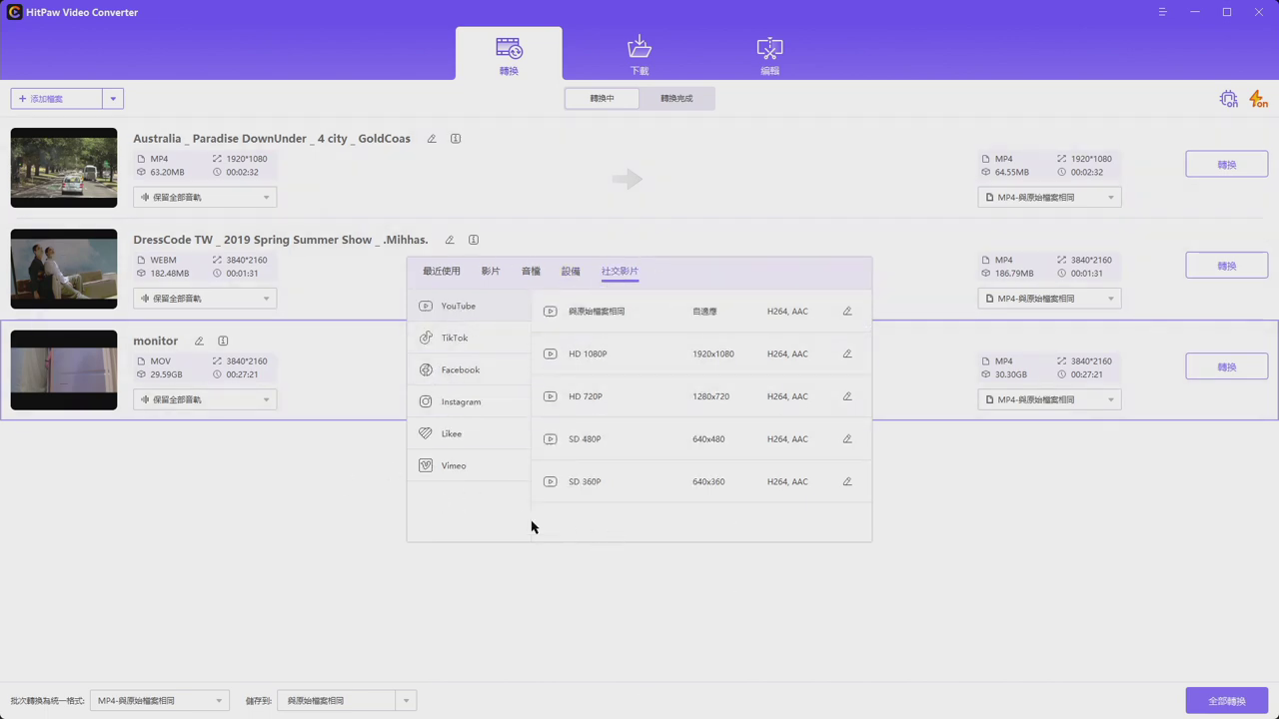
View the customization settings of the Instagram HD 1080P preset and cancel without creating a custom preset
click(486, 403)
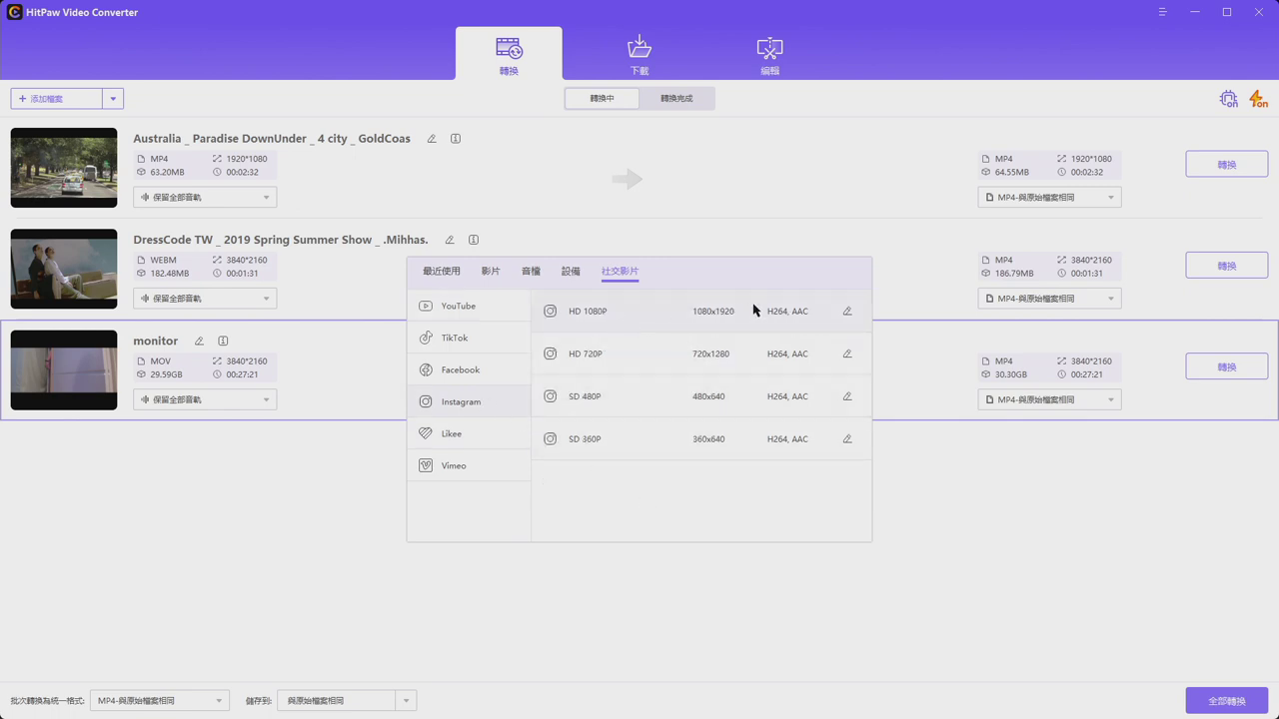
click(846, 313)
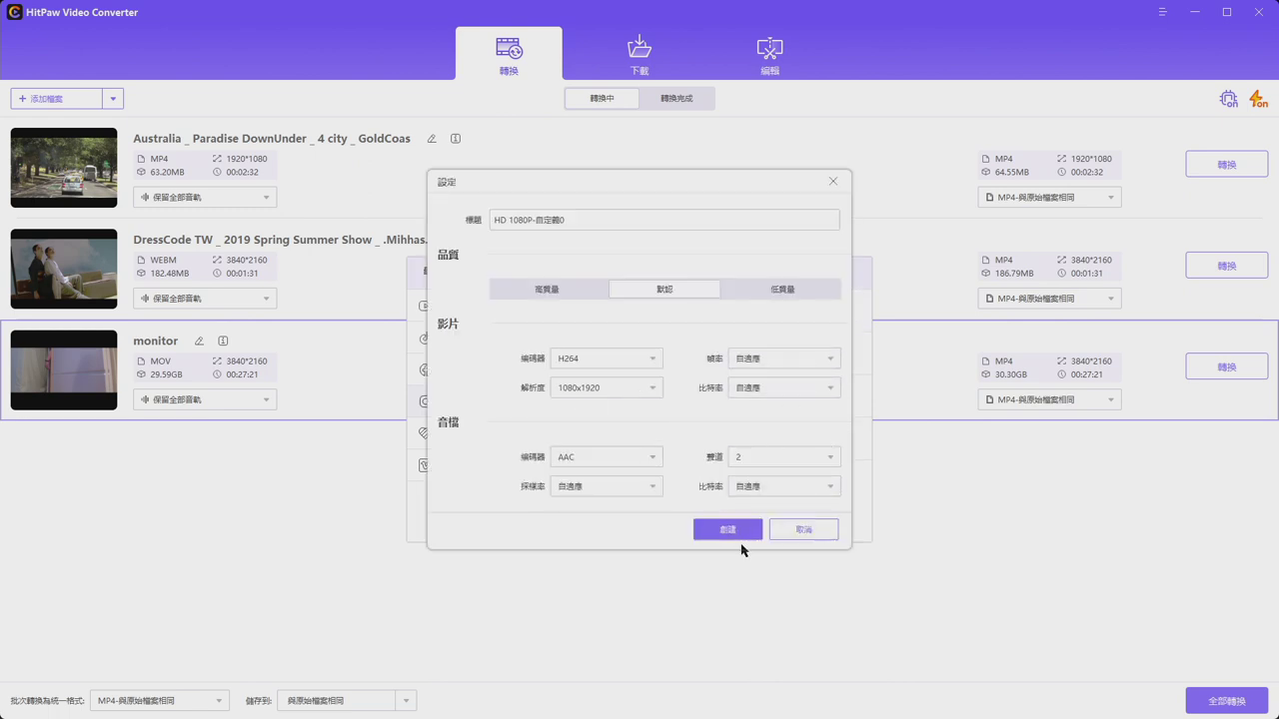
click(797, 534)
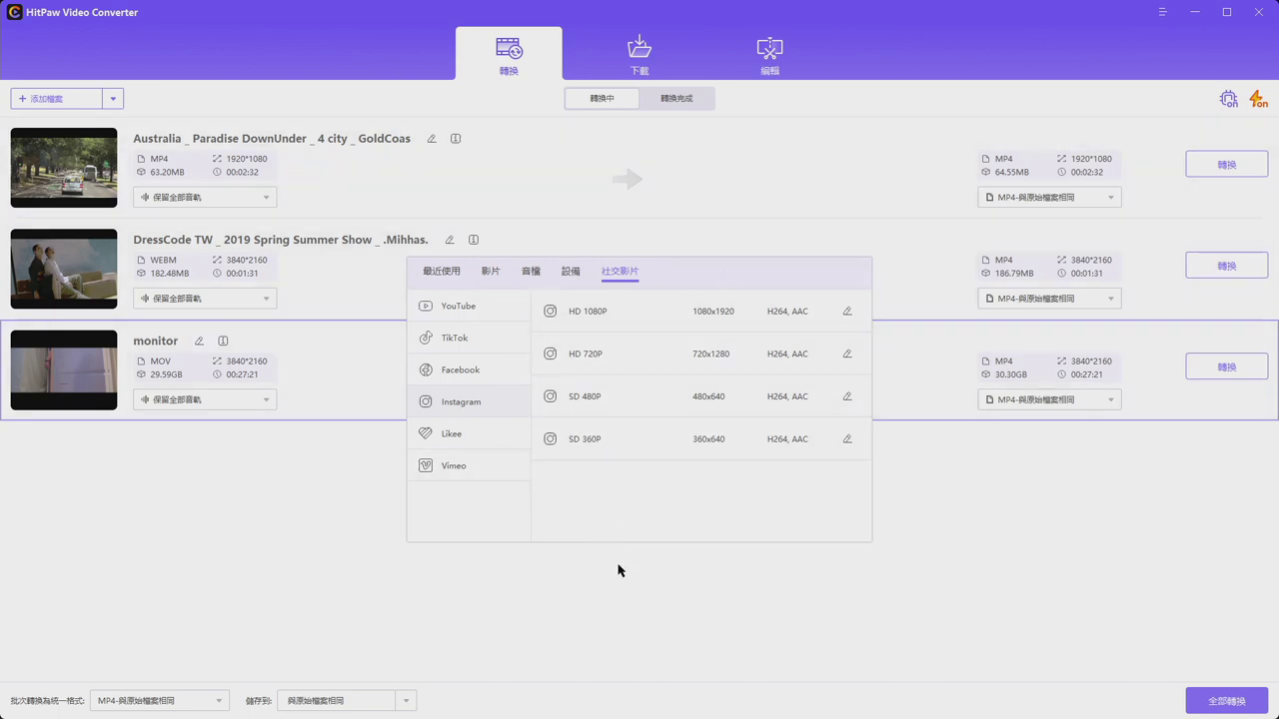
Look through the Facebook, TikTok and YouTube presets and set the batch output format to Facebook 與原始檔案相同
click(472, 375)
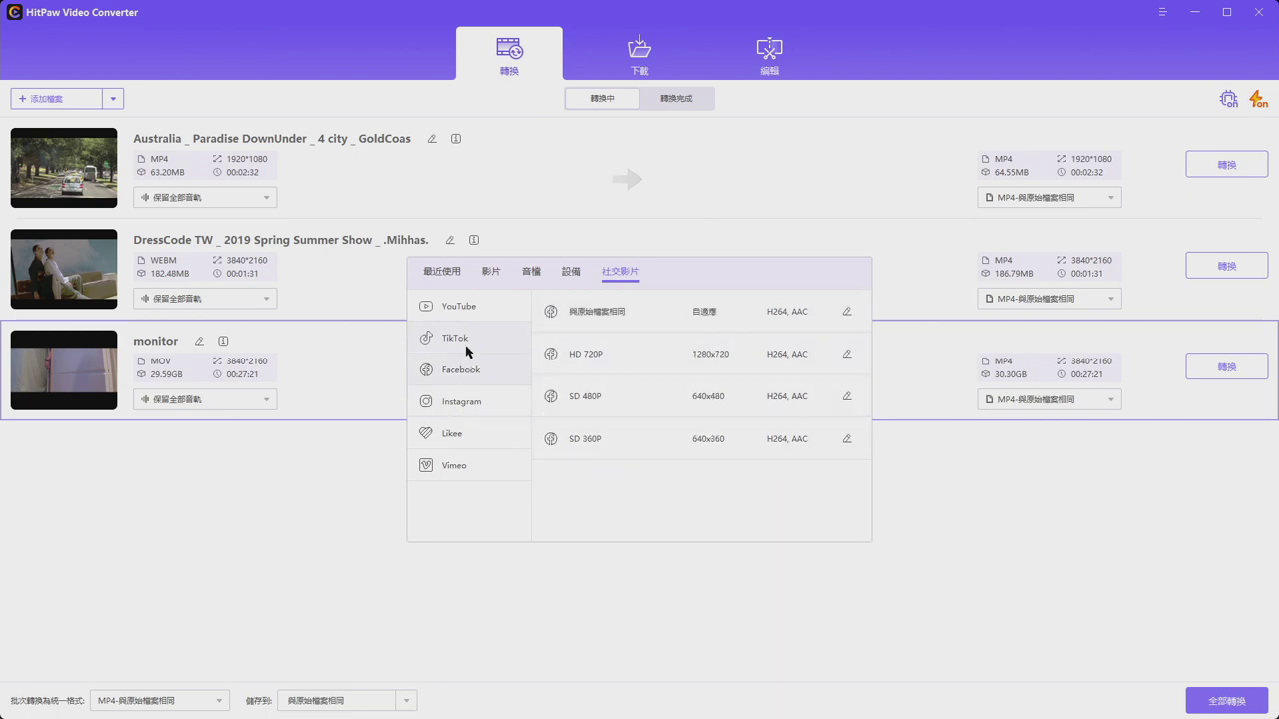
click(469, 348)
click(481, 320)
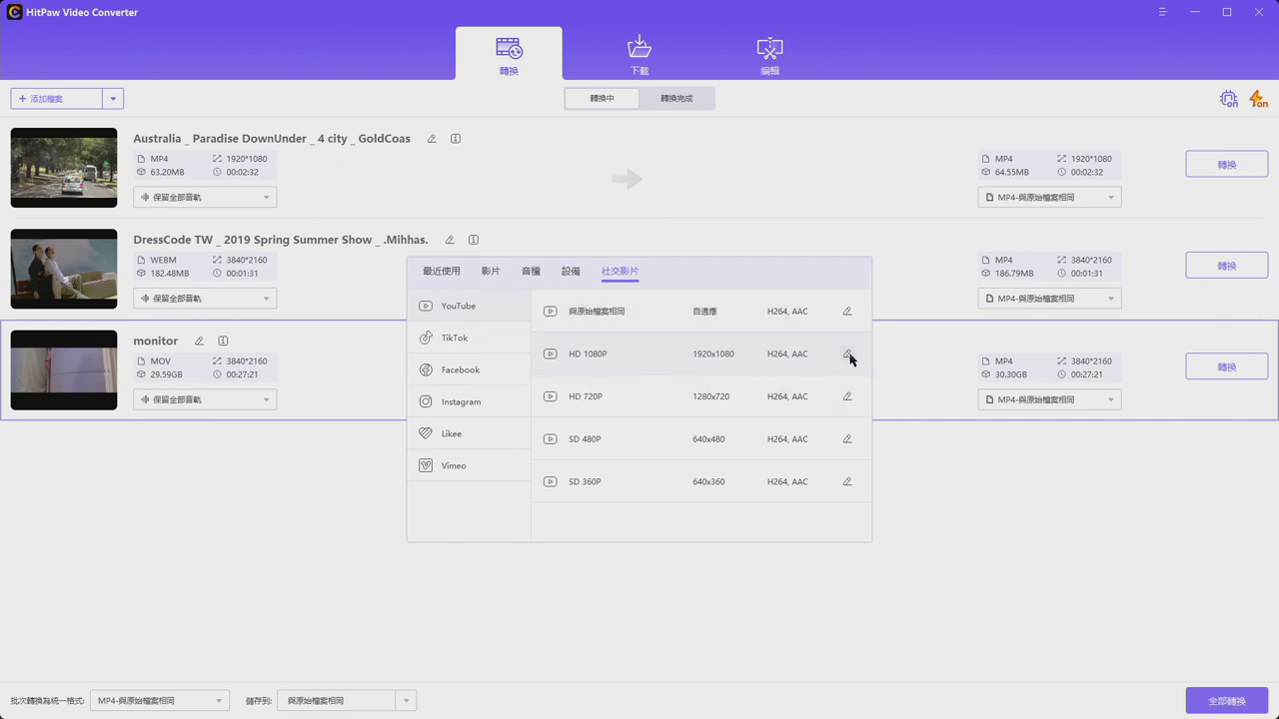
click(458, 371)
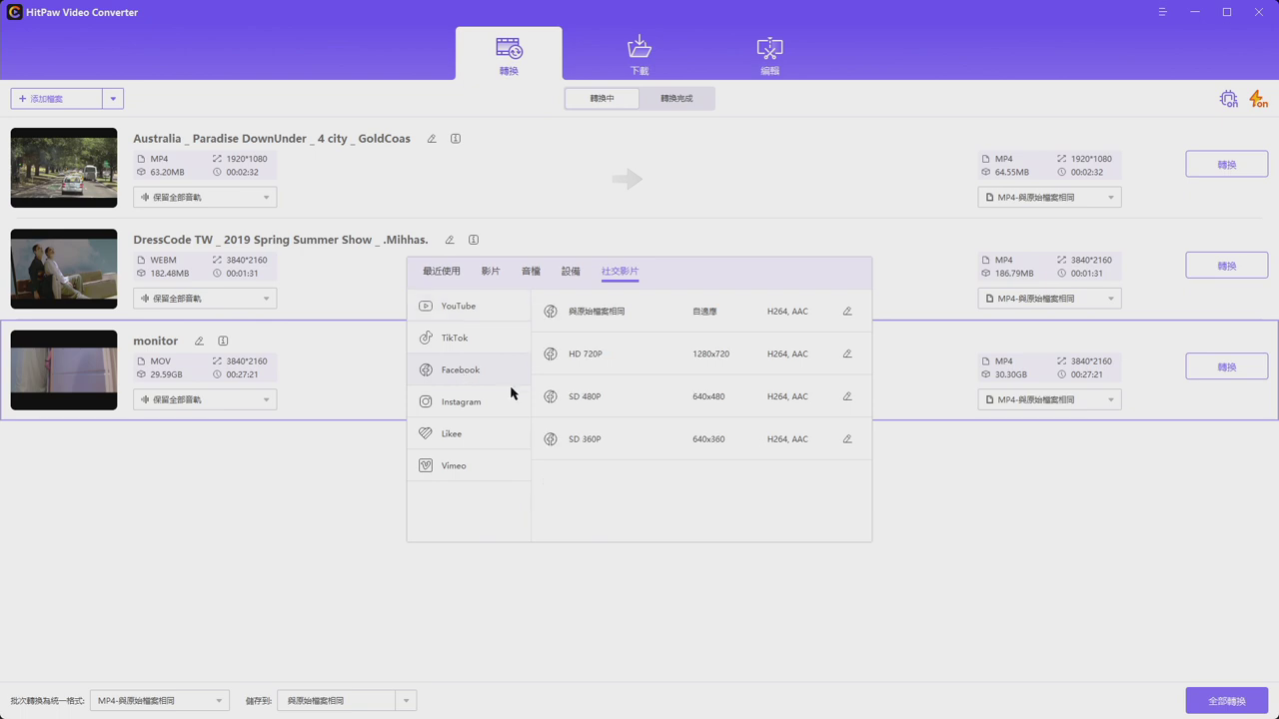
click(622, 318)
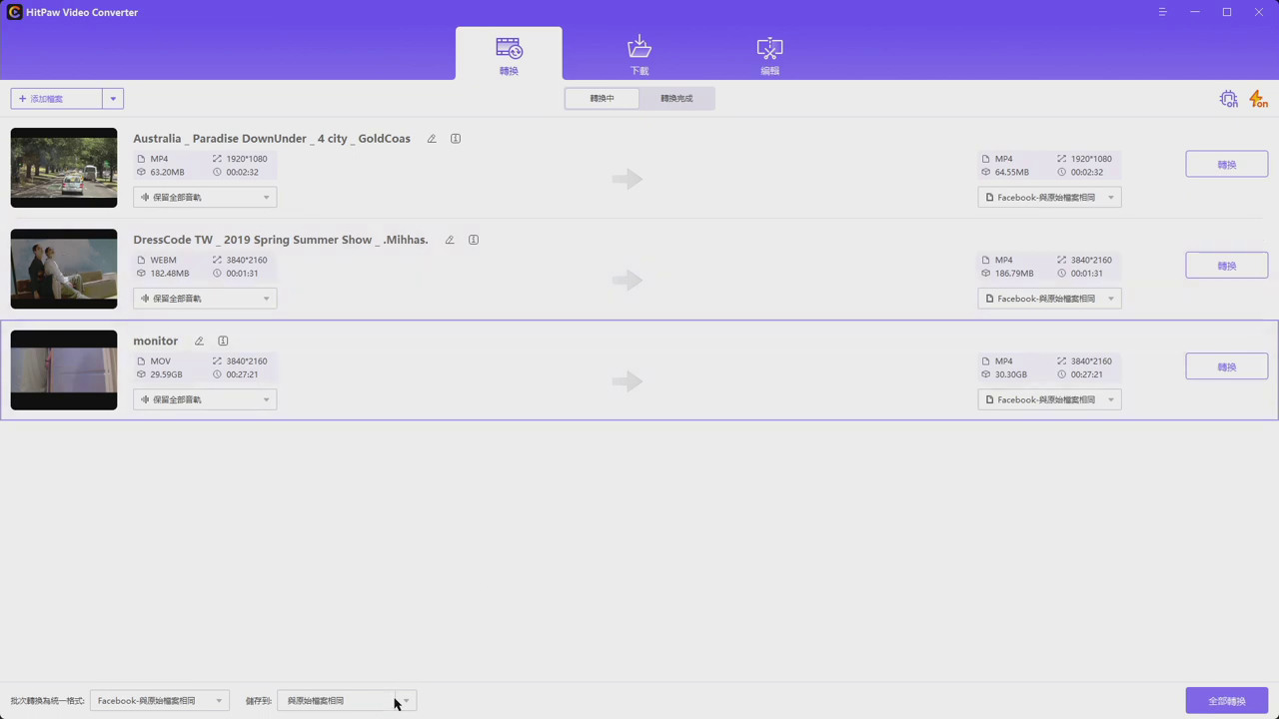
click(186, 697)
click(665, 317)
Set only the Australia video's output format to the YouTube preset 與原始檔案相同
click(1111, 197)
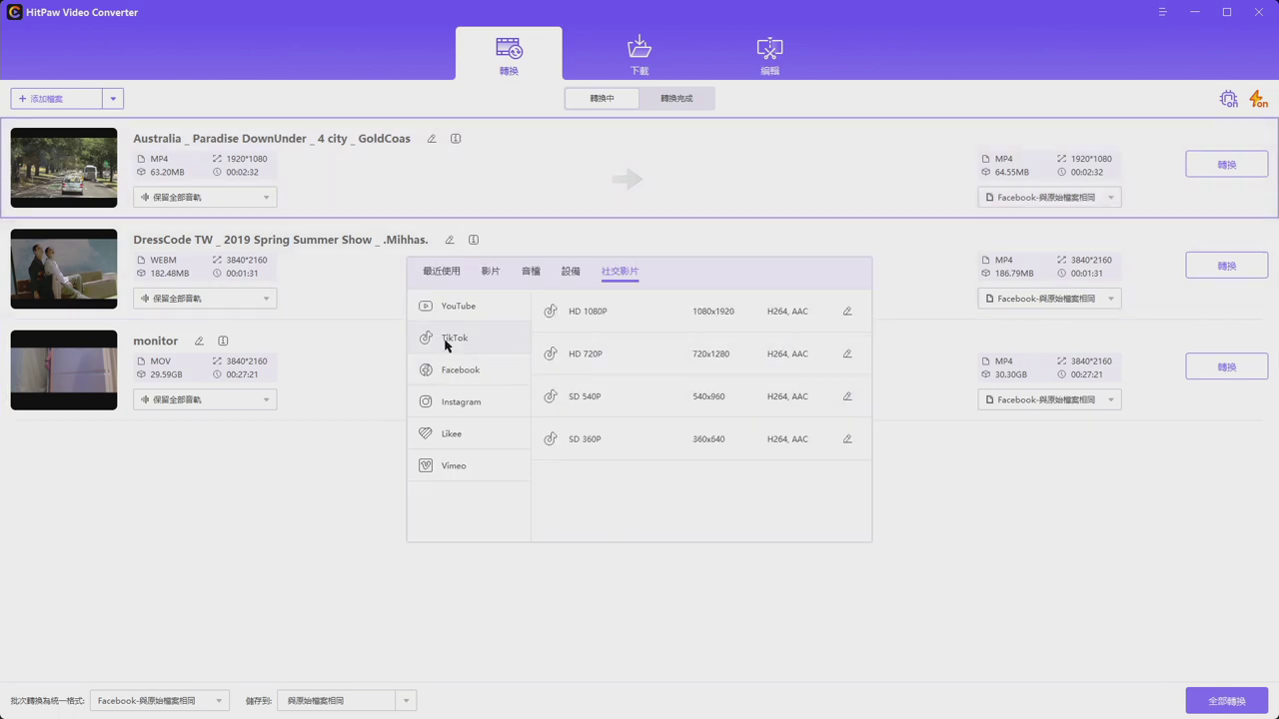
click(484, 312)
click(1083, 570)
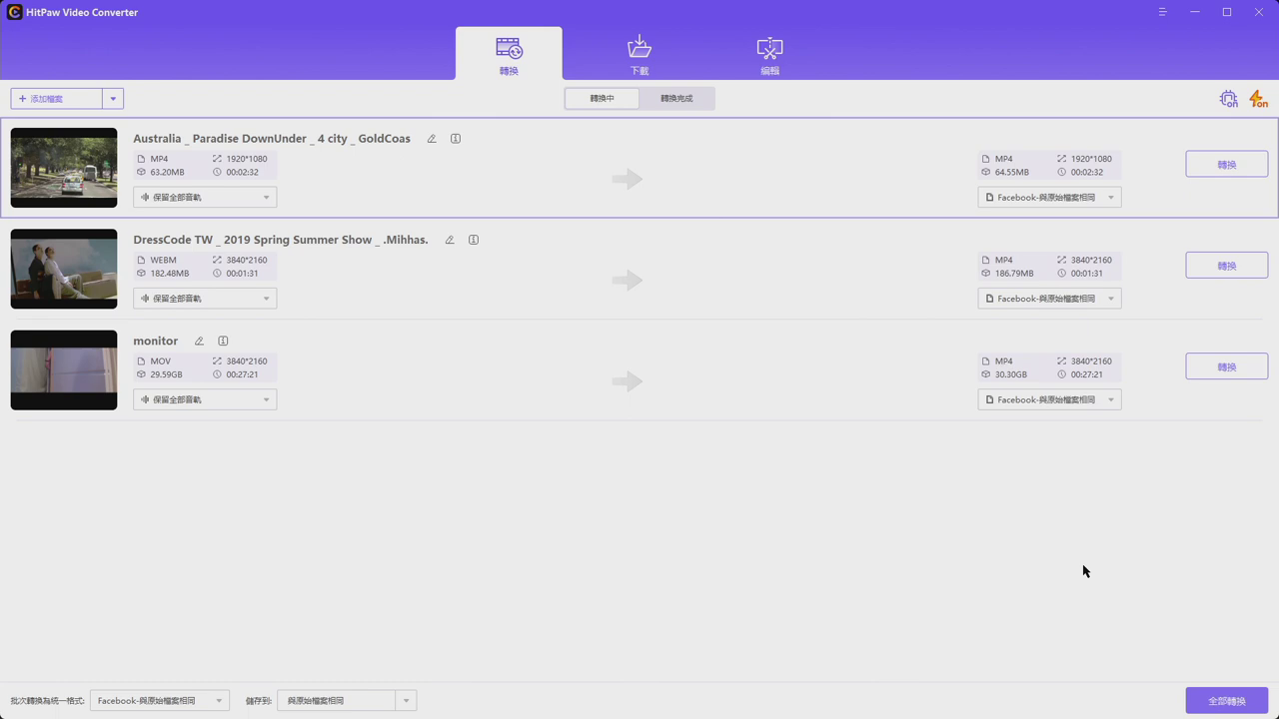
click(1111, 197)
click(475, 303)
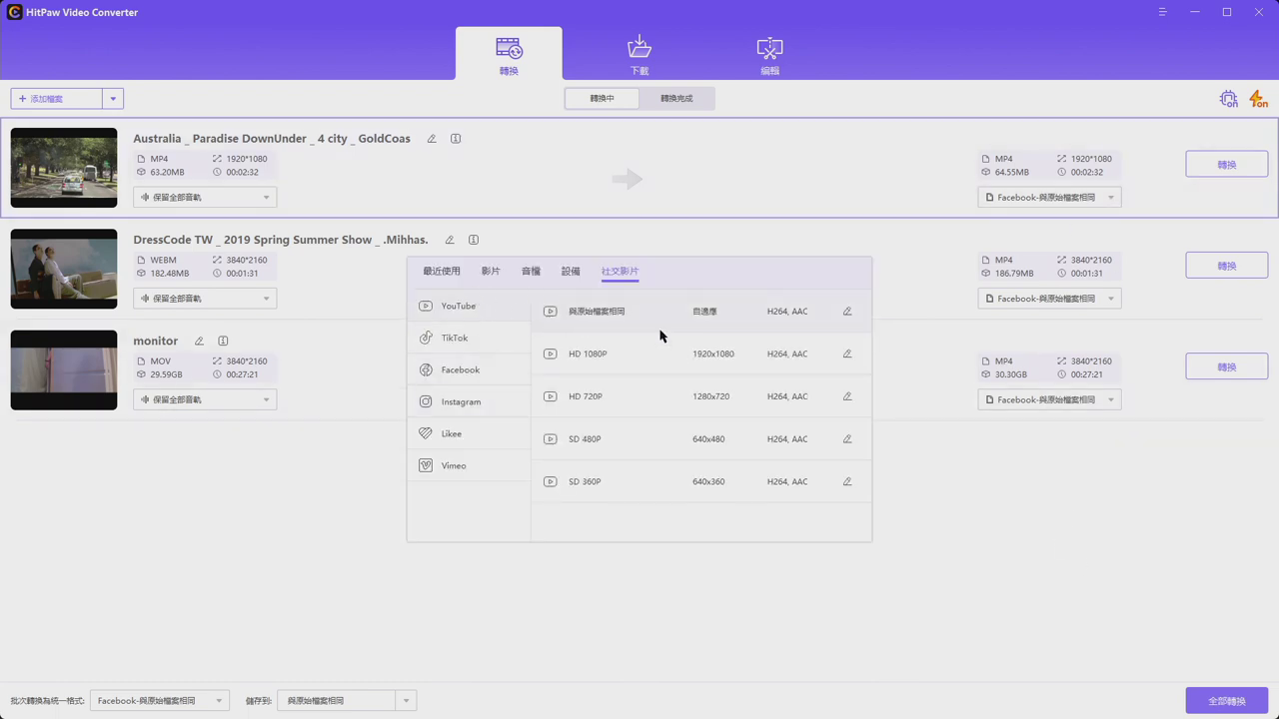
click(666, 322)
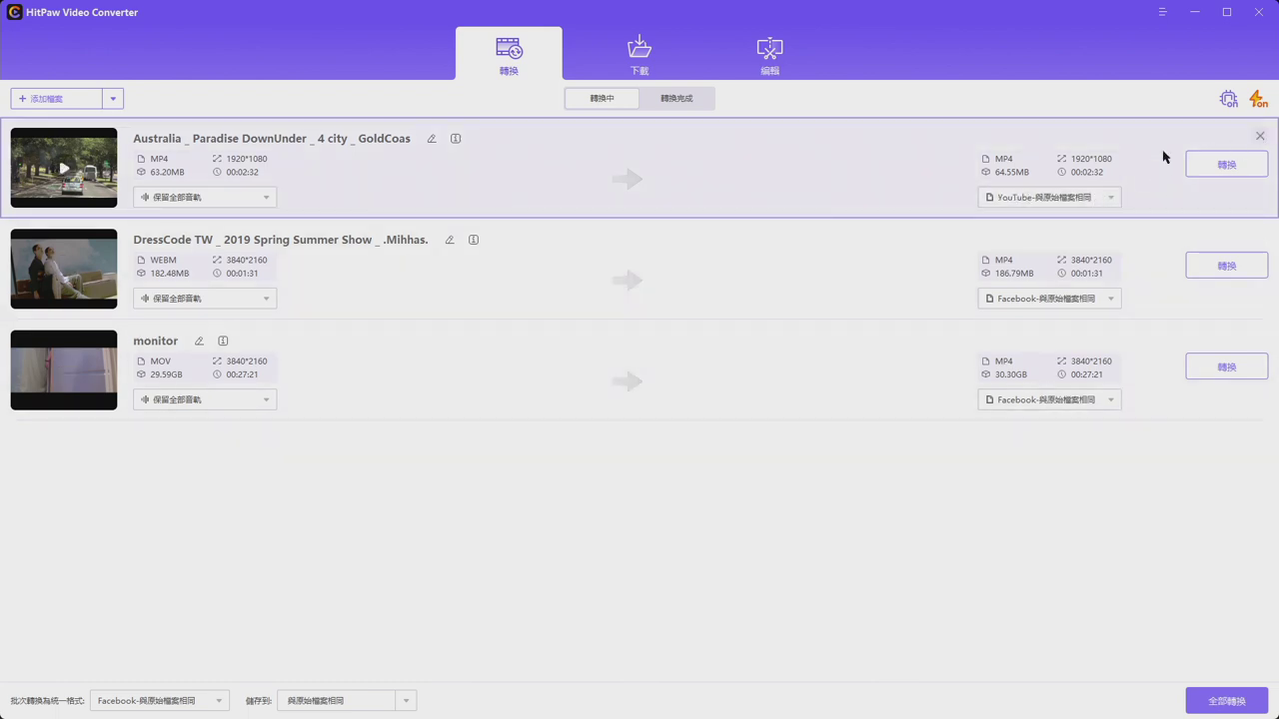
right_click(784, 177)
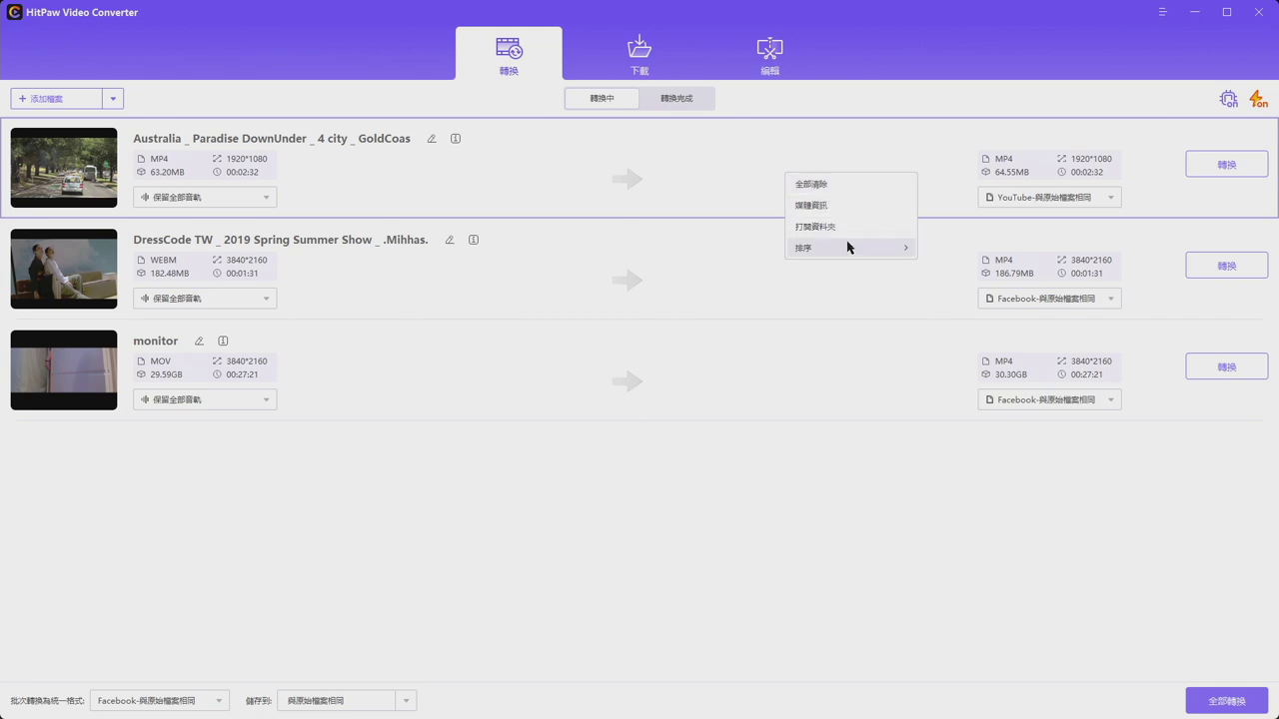
mouse_move(854, 250)
click(913, 465)
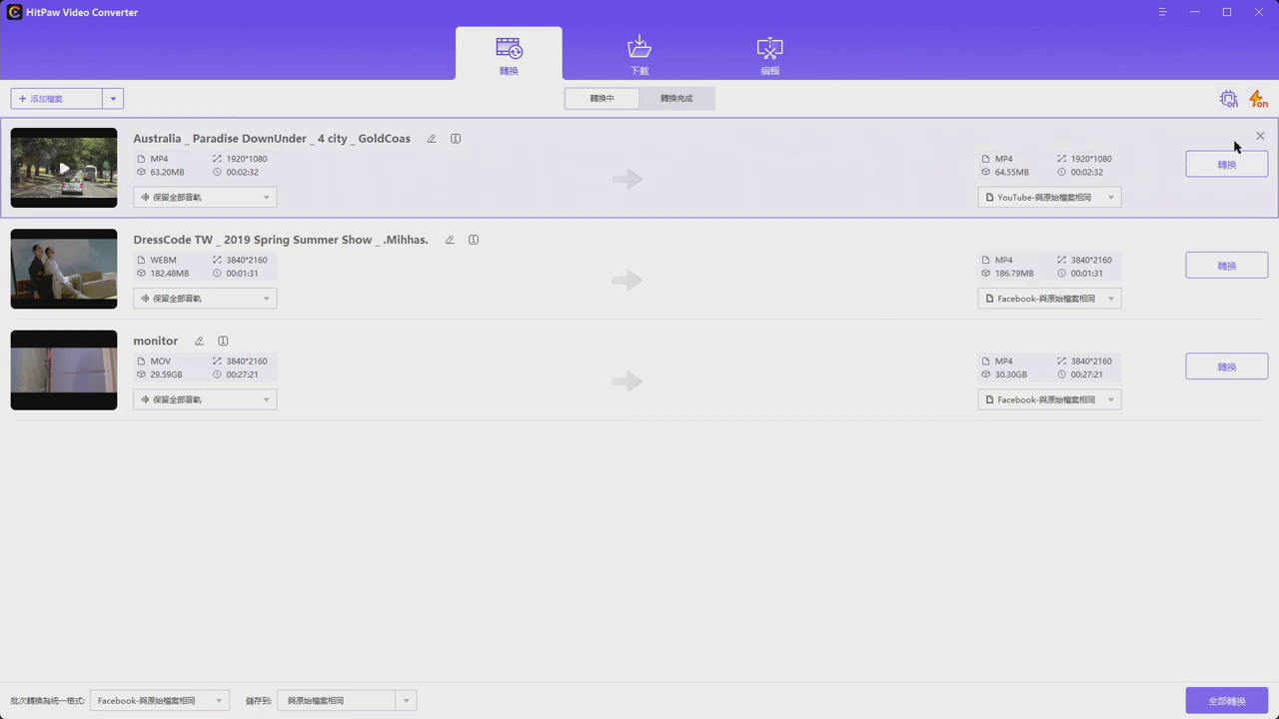
Set the Australia video's output format to Facebook 與原始檔案相同 and reapply that preset to the whole batch
click(1059, 199)
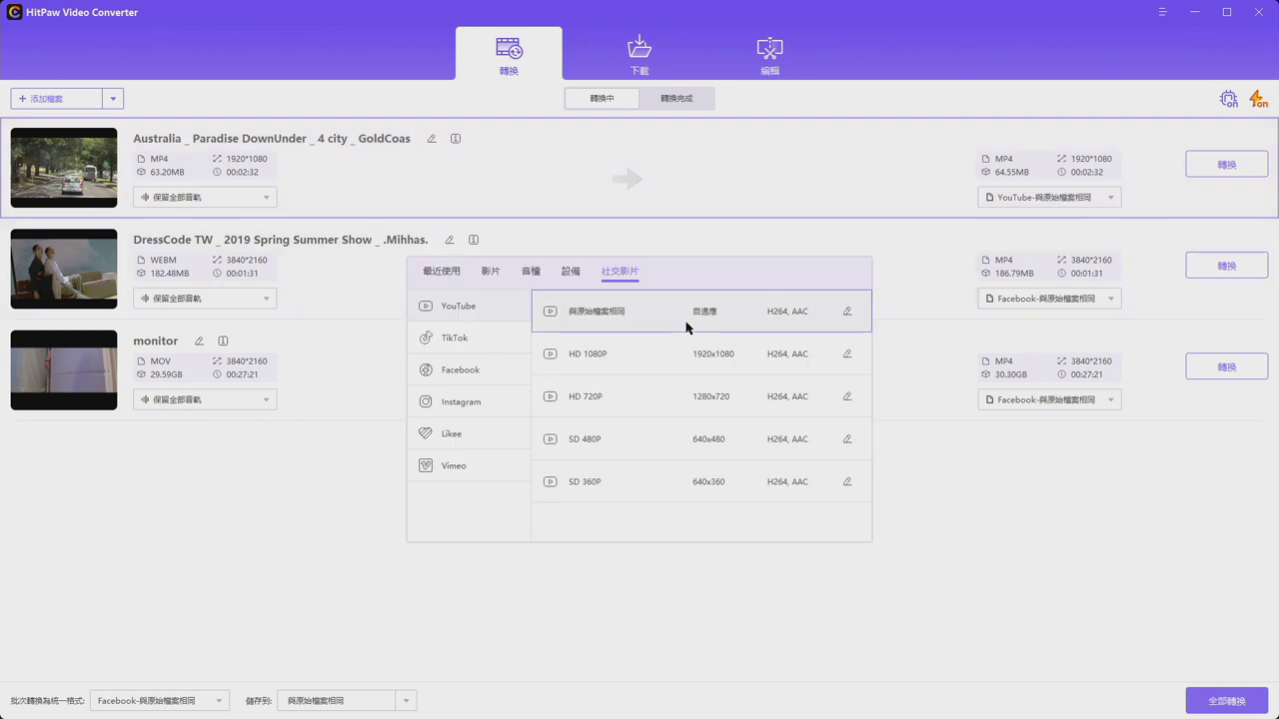
click(461, 370)
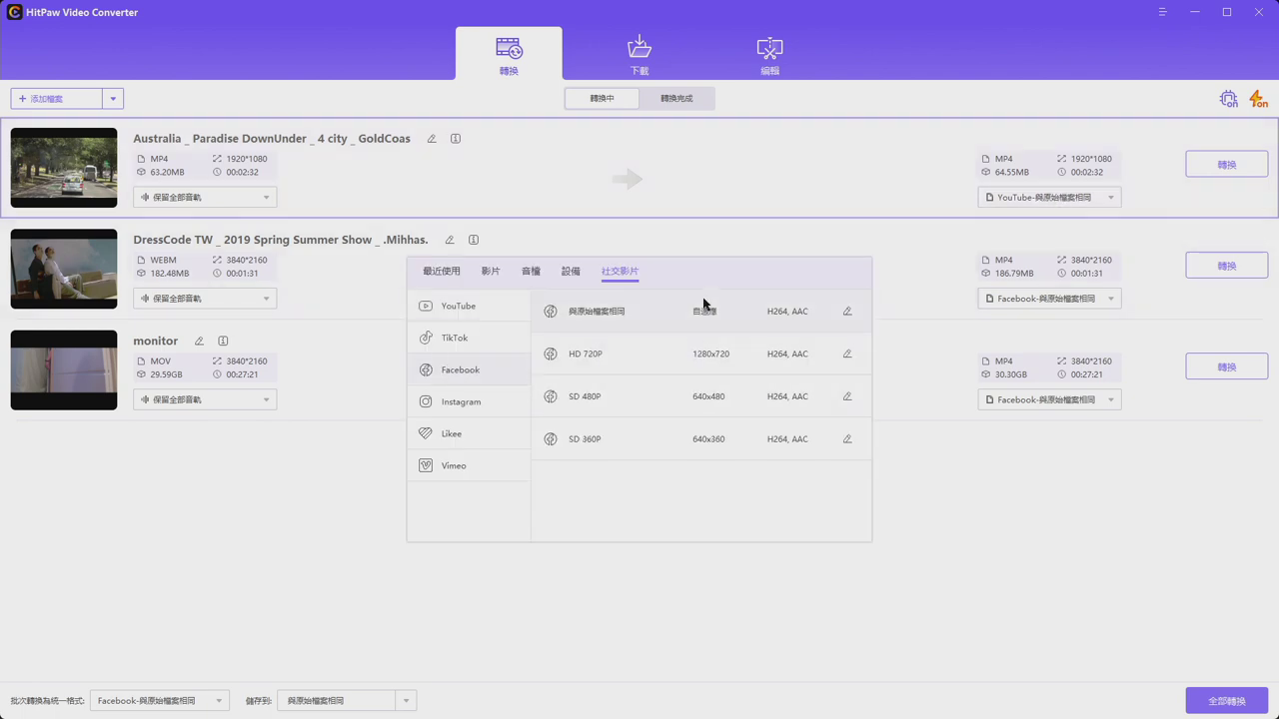
click(687, 325)
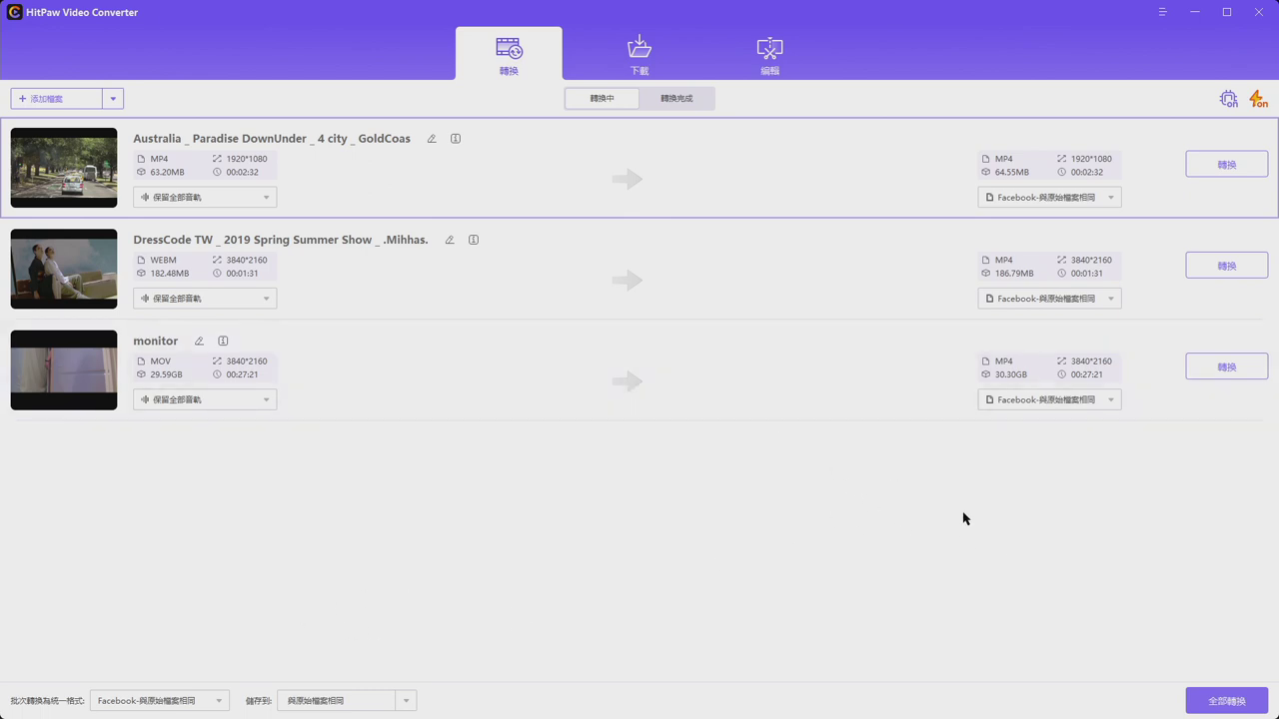
click(153, 699)
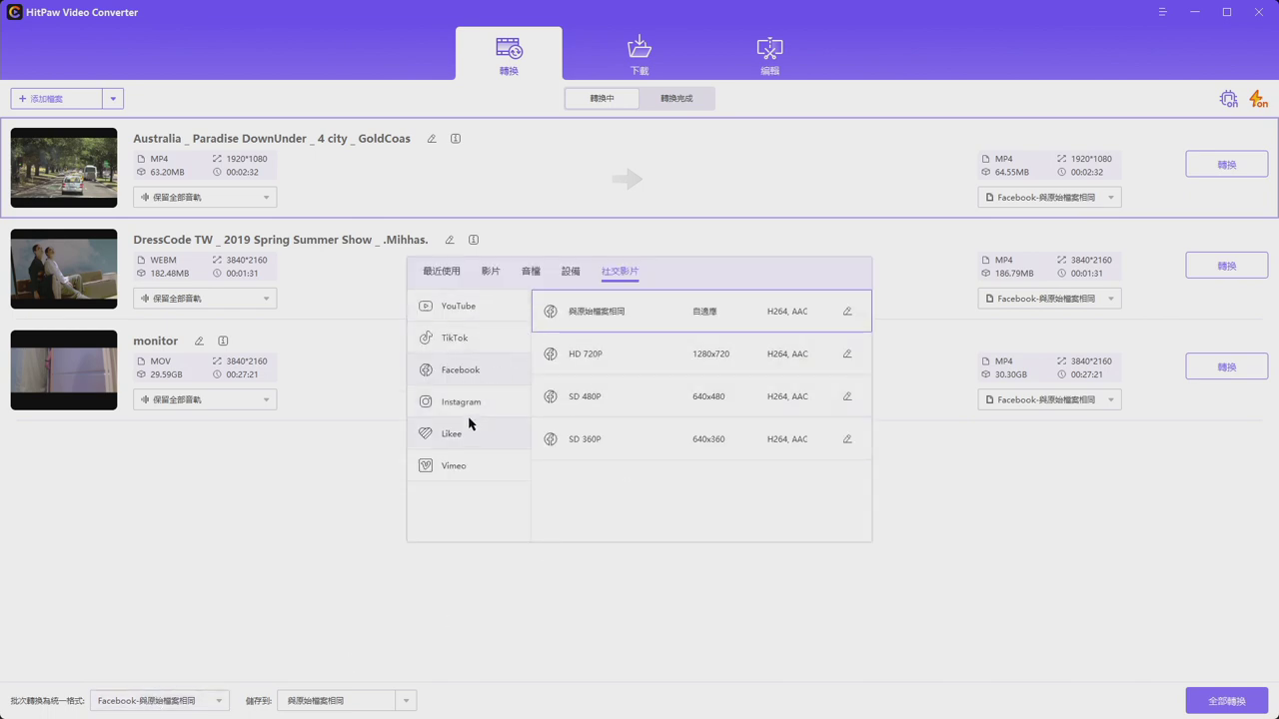
click(622, 319)
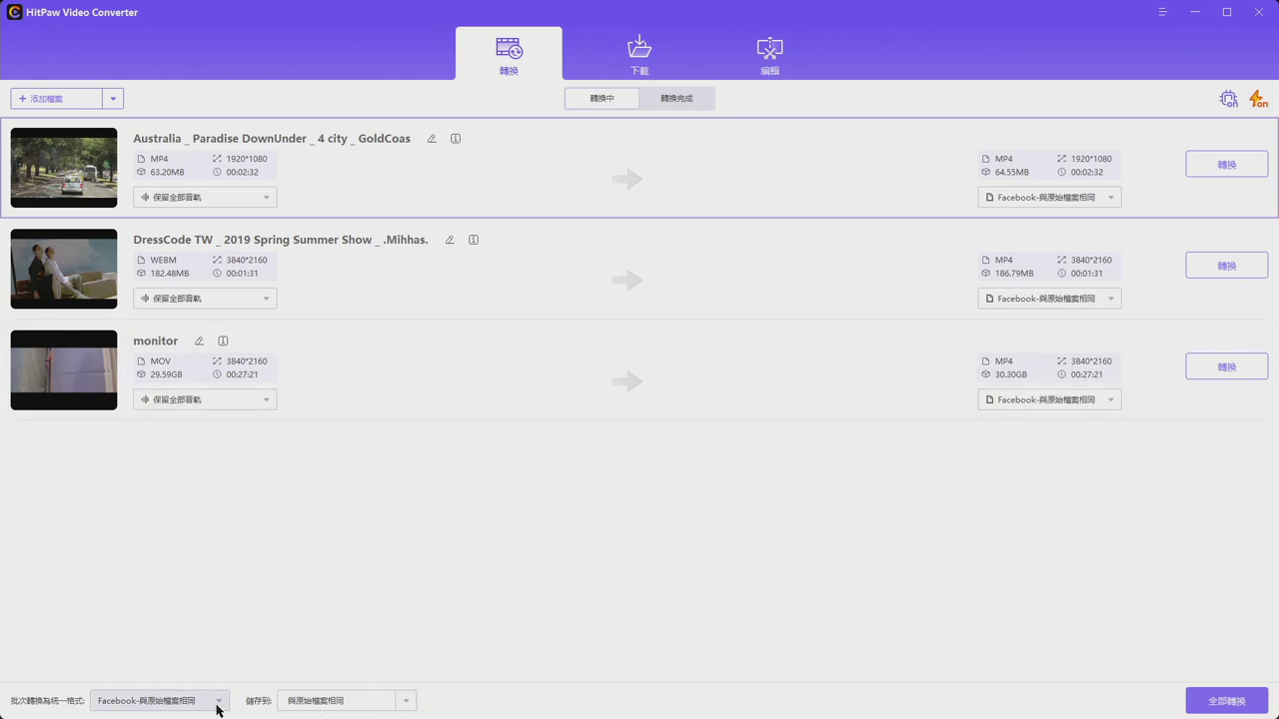
Examine the save location options for the converted files and choose 與原始檔案相同
click(405, 701)
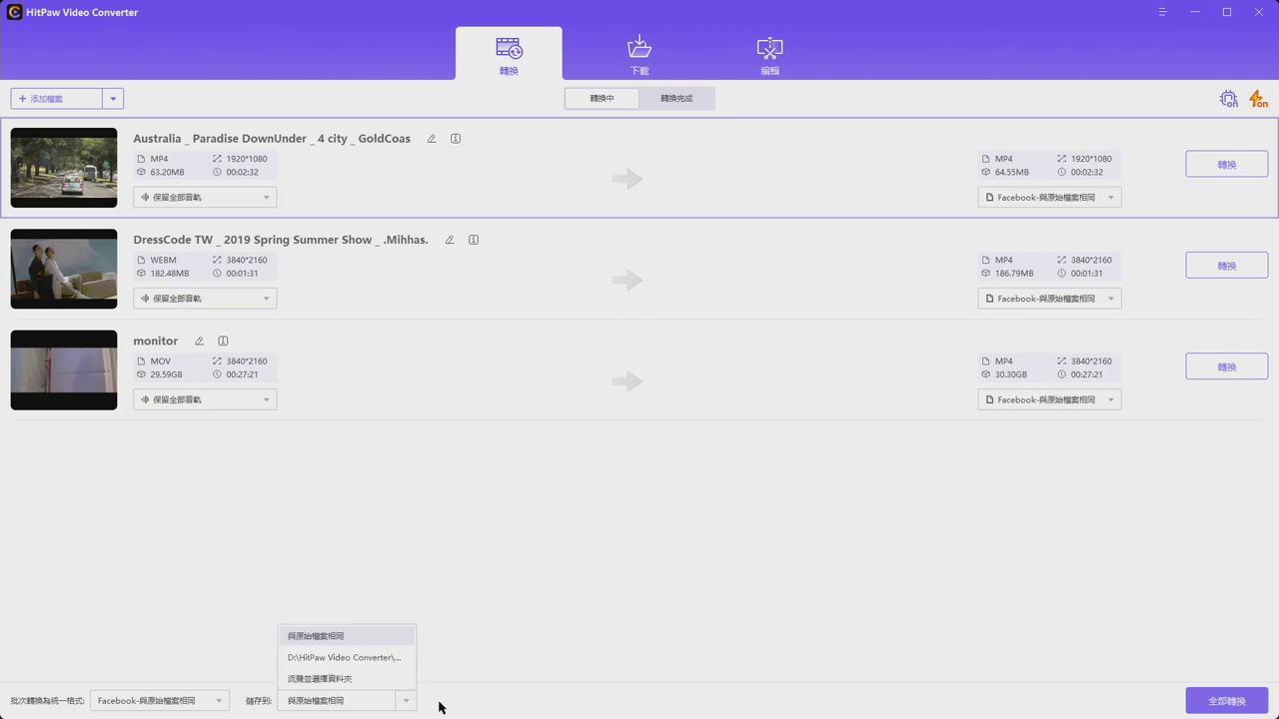
click(507, 655)
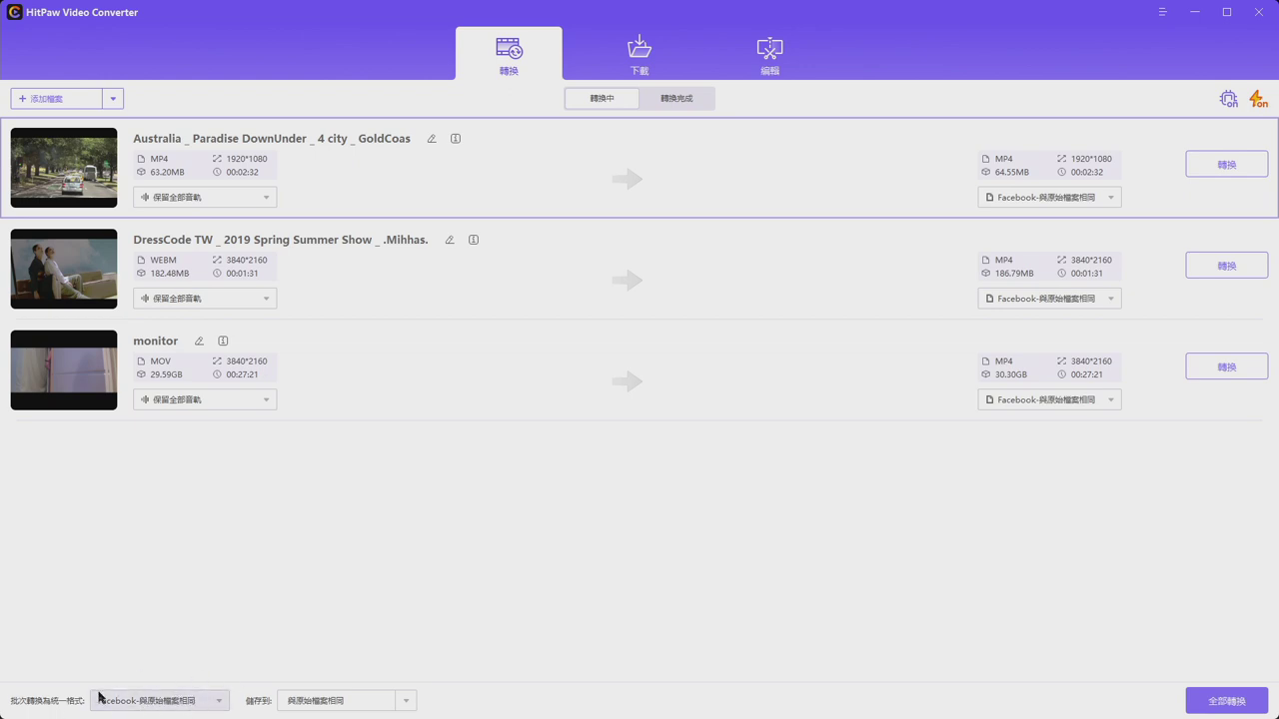
click(403, 702)
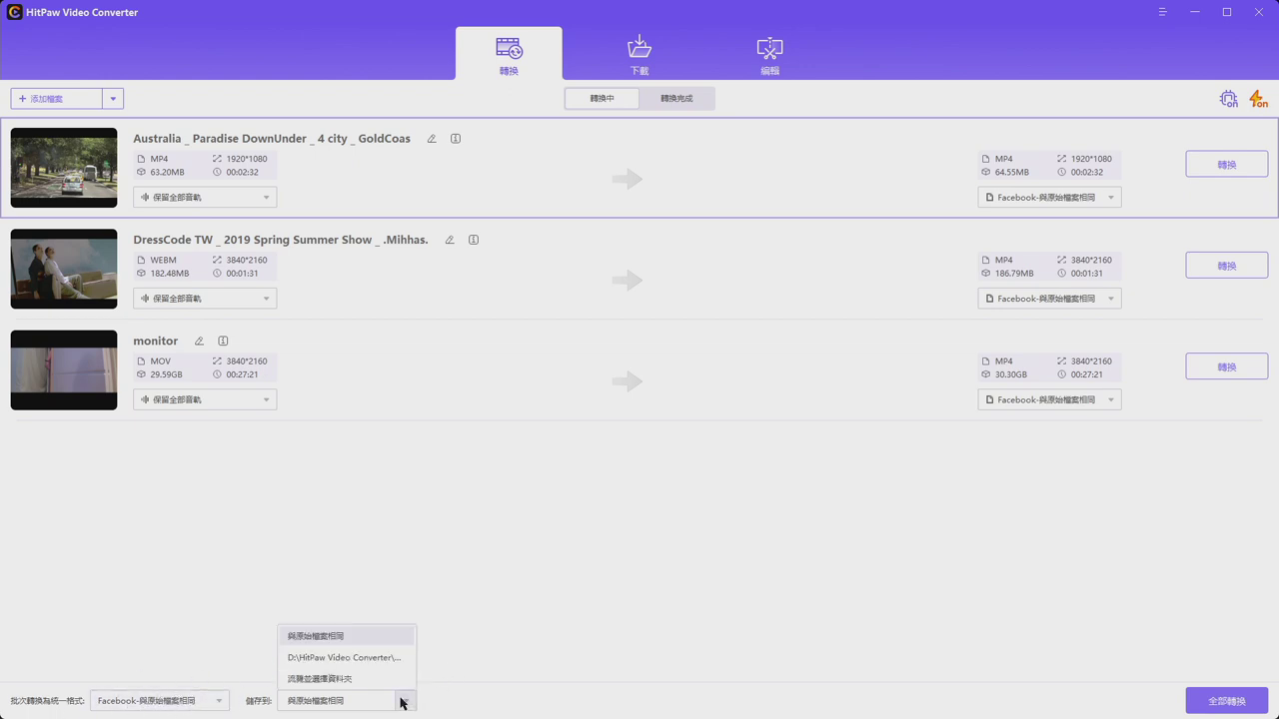
click(533, 619)
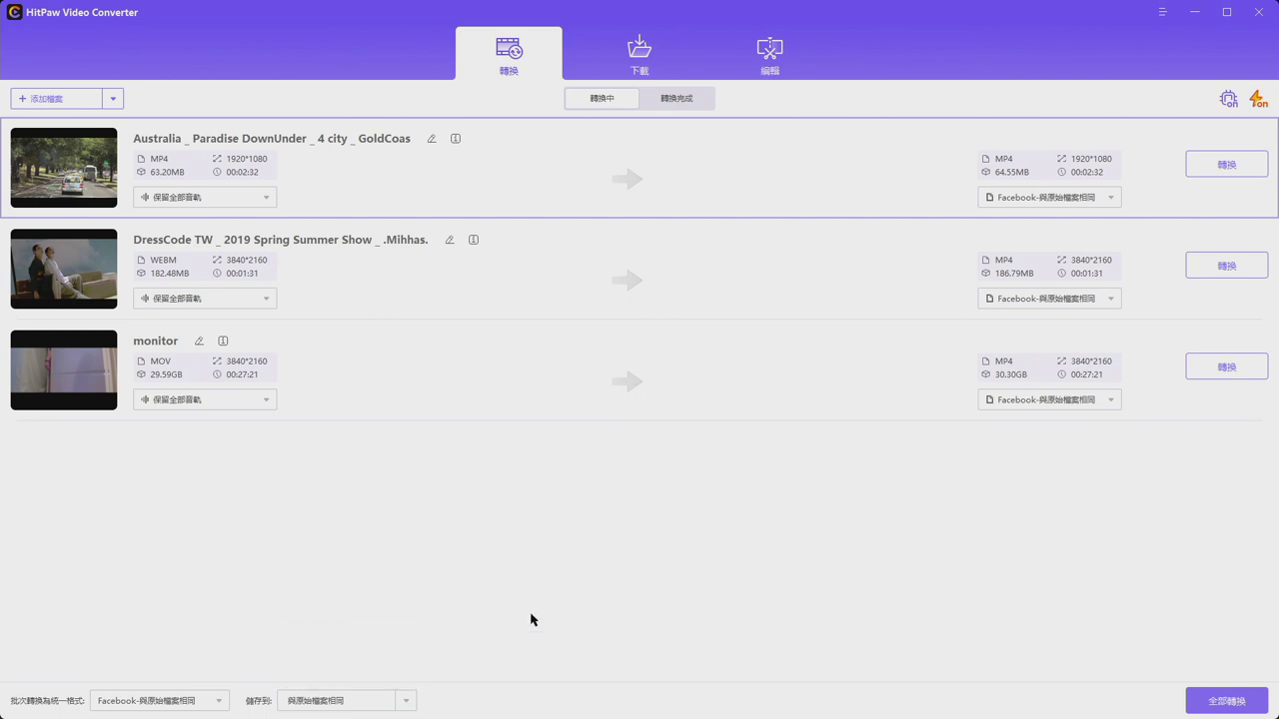
click(221, 701)
click(499, 574)
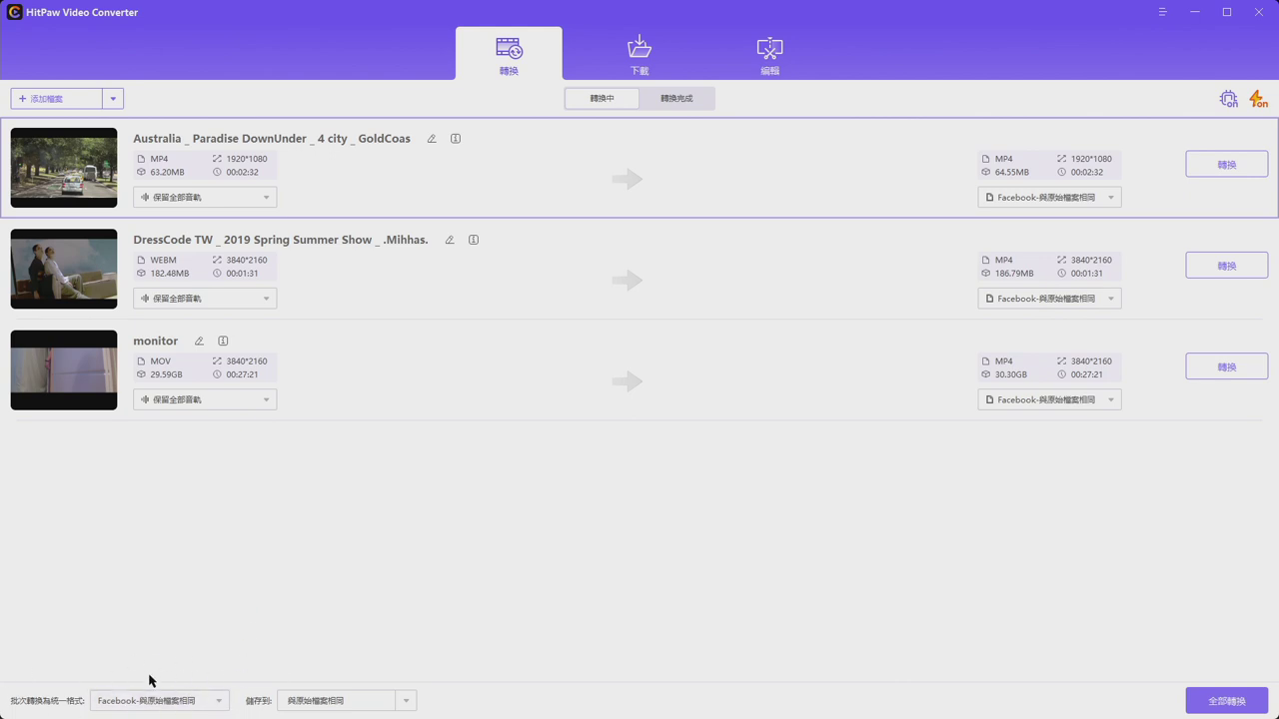
click(406, 701)
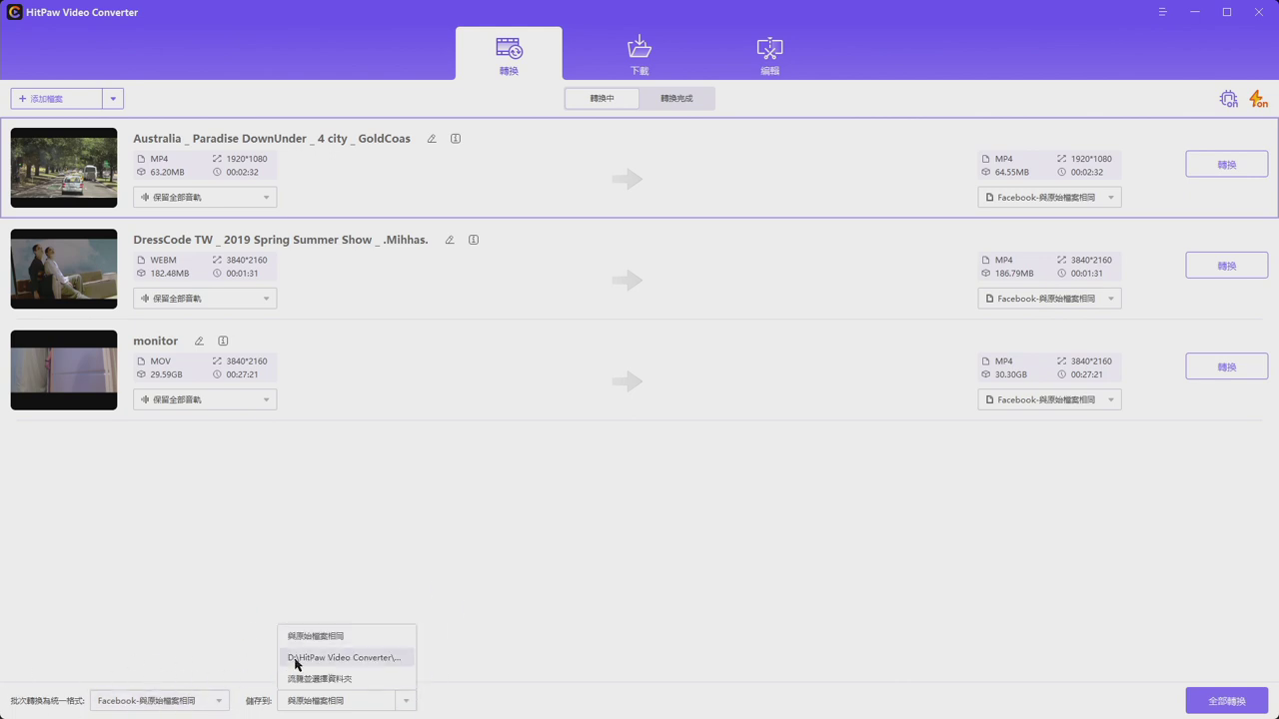
click(361, 639)
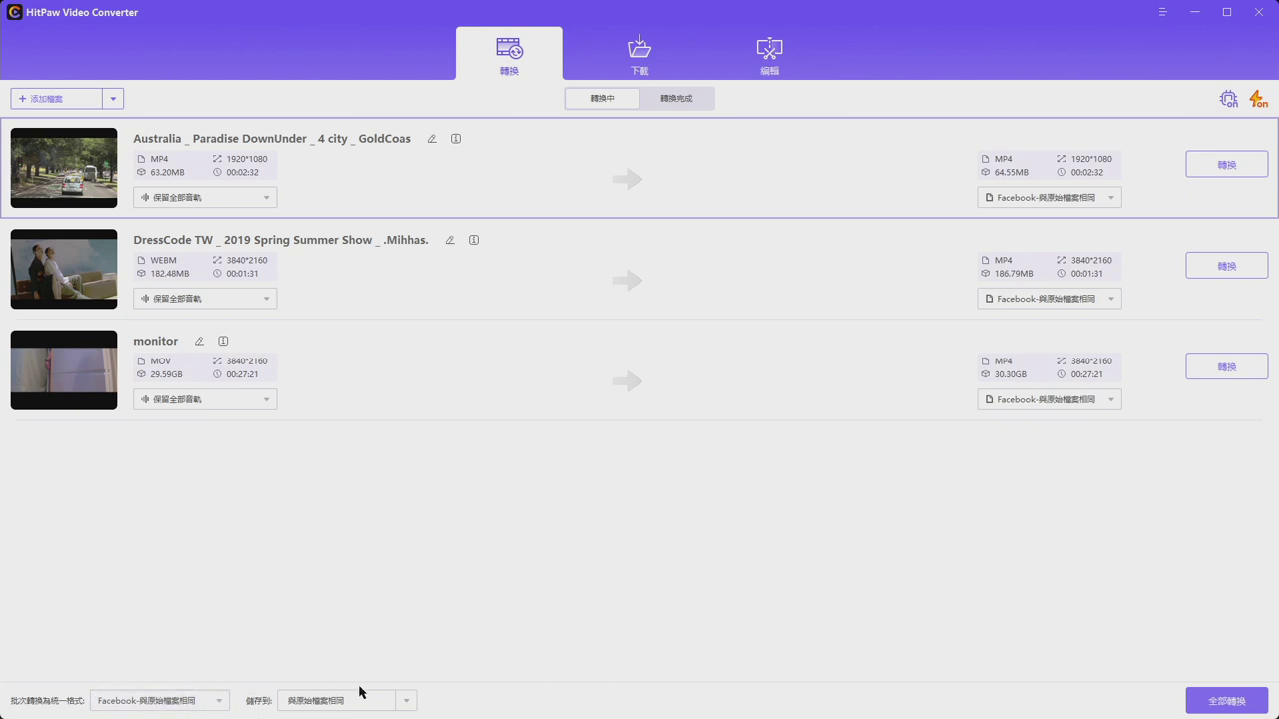
Review the save destination choices for converted files: 與原始檔案相同, the D:\HitPaw Video Converter folder and 流覽並選擇資料夾
click(406, 701)
click(485, 640)
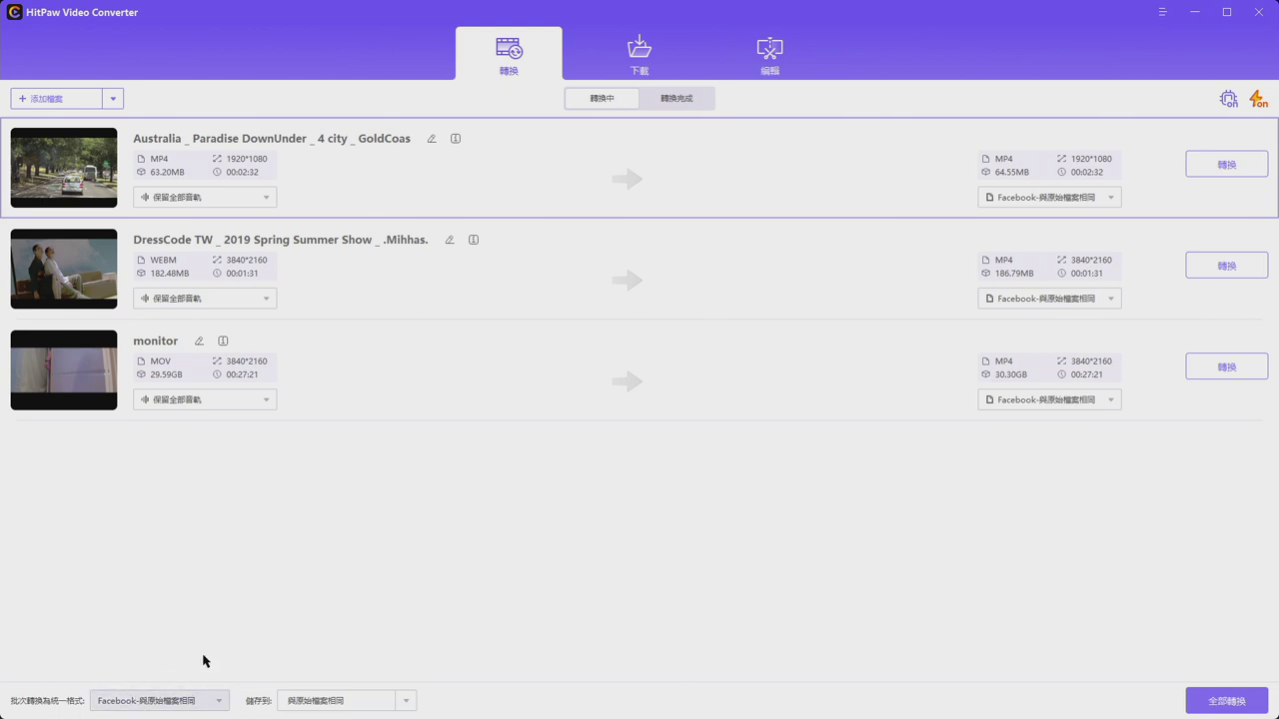
click(409, 701)
click(427, 699)
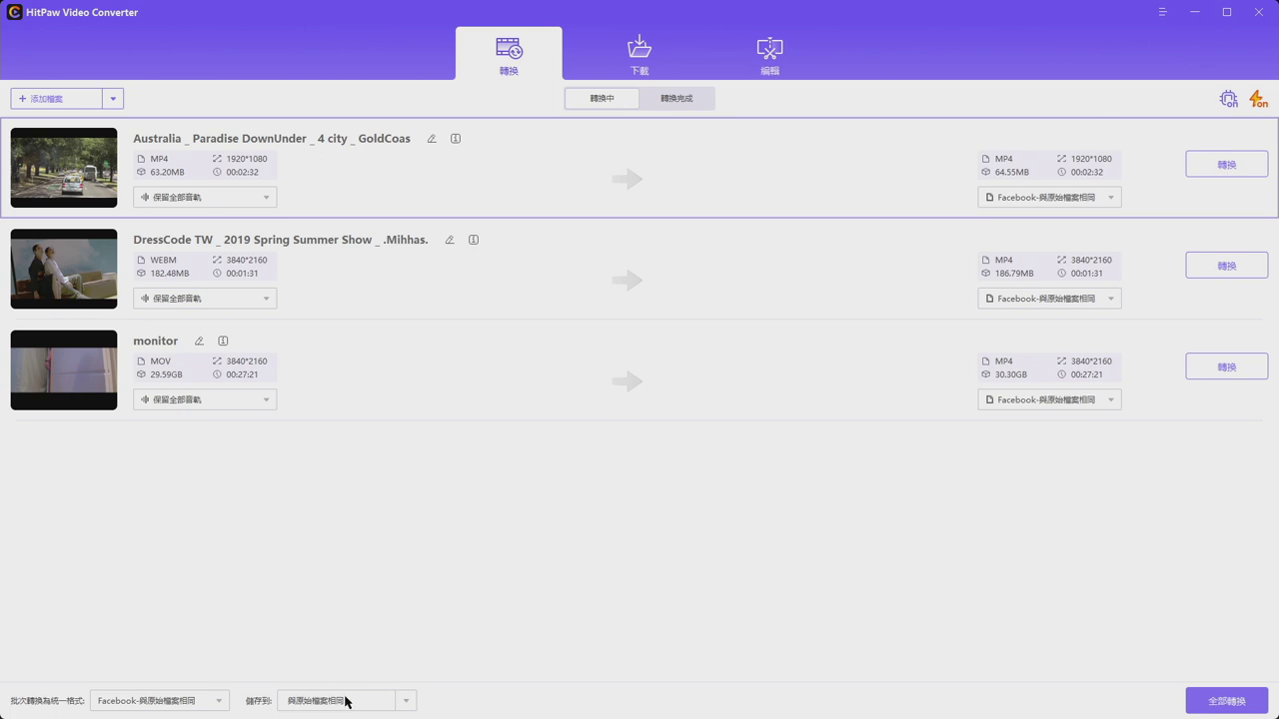
click(404, 700)
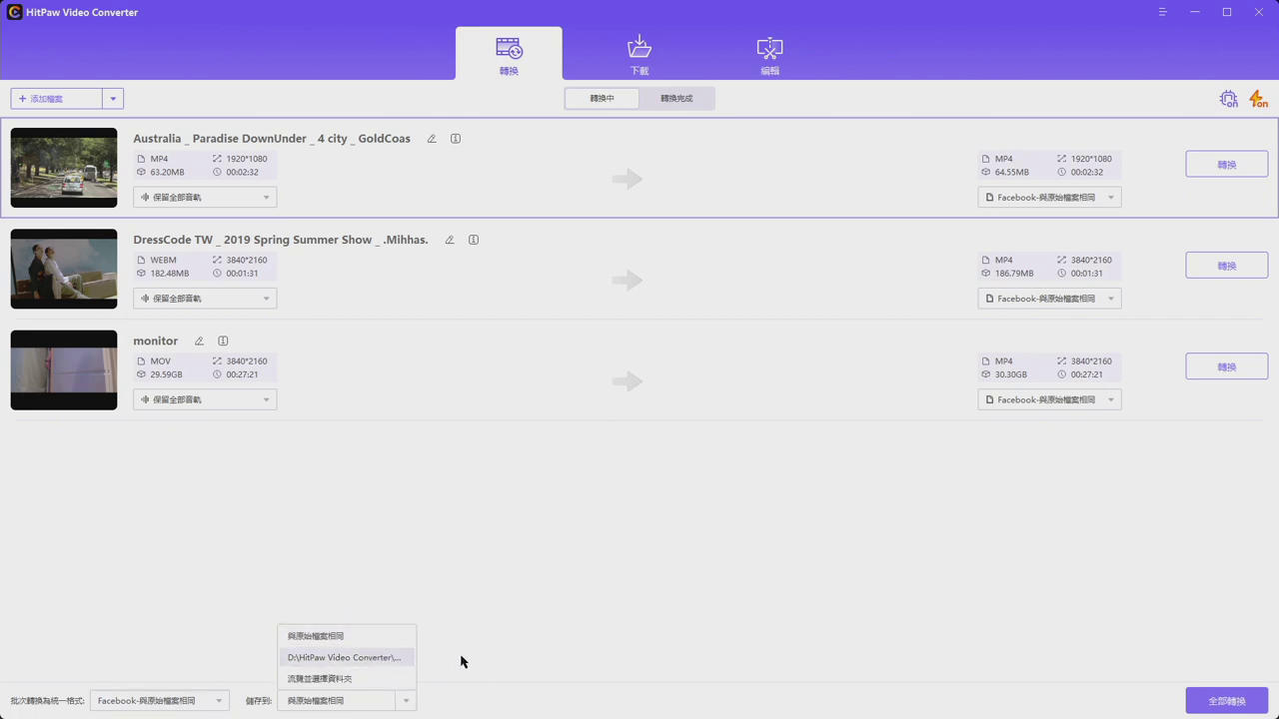
click(404, 701)
click(404, 701)
click(373, 648)
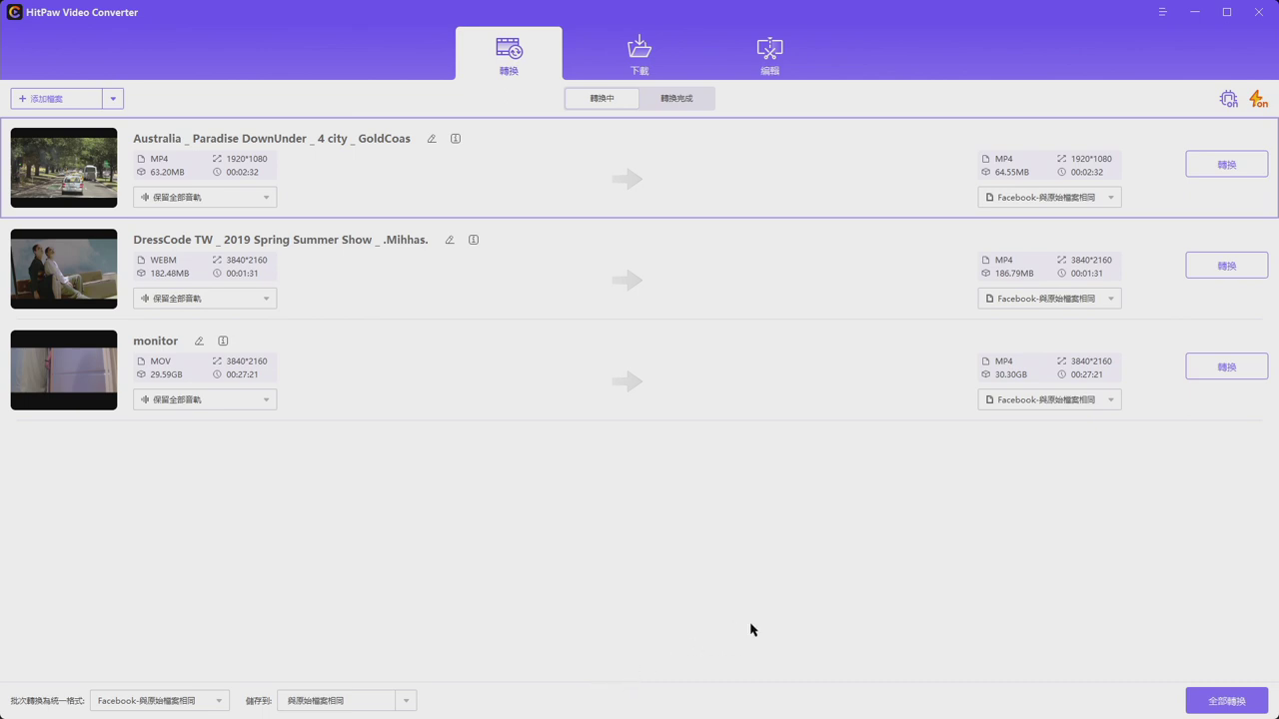
Examine the 超速轉換 speed comparison and dismiss it without enabling the mode
click(1256, 99)
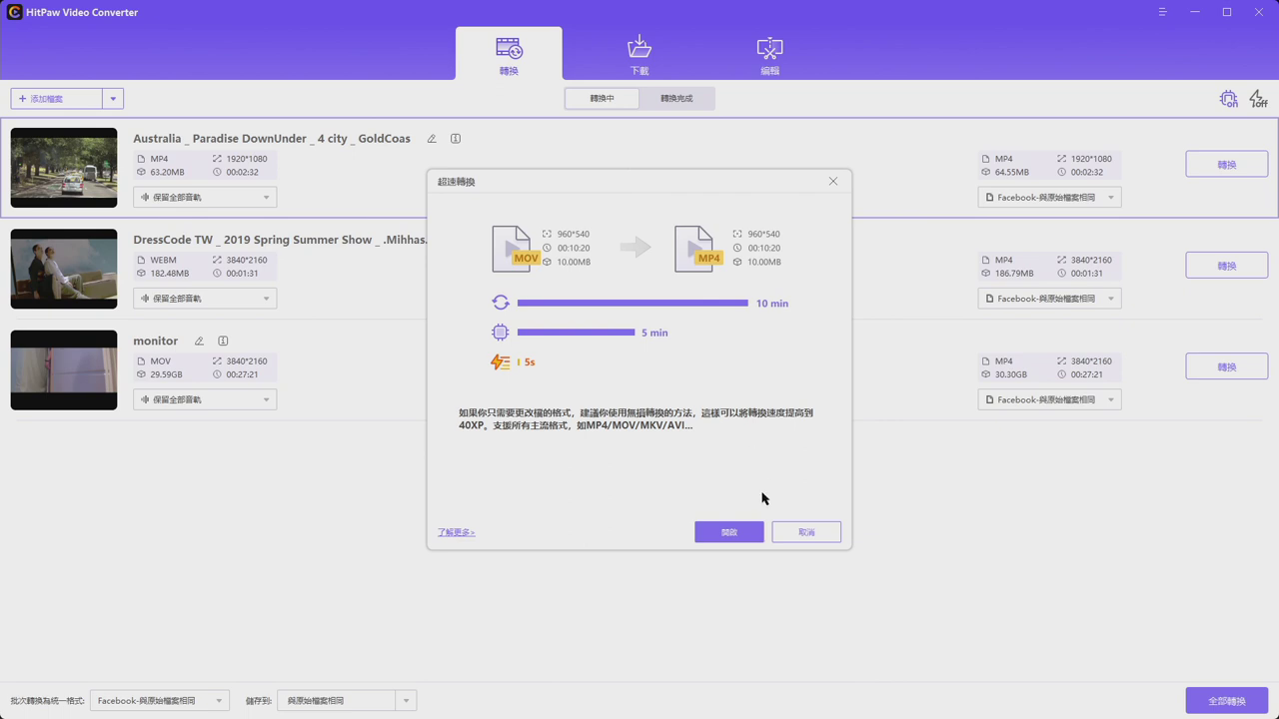
click(799, 536)
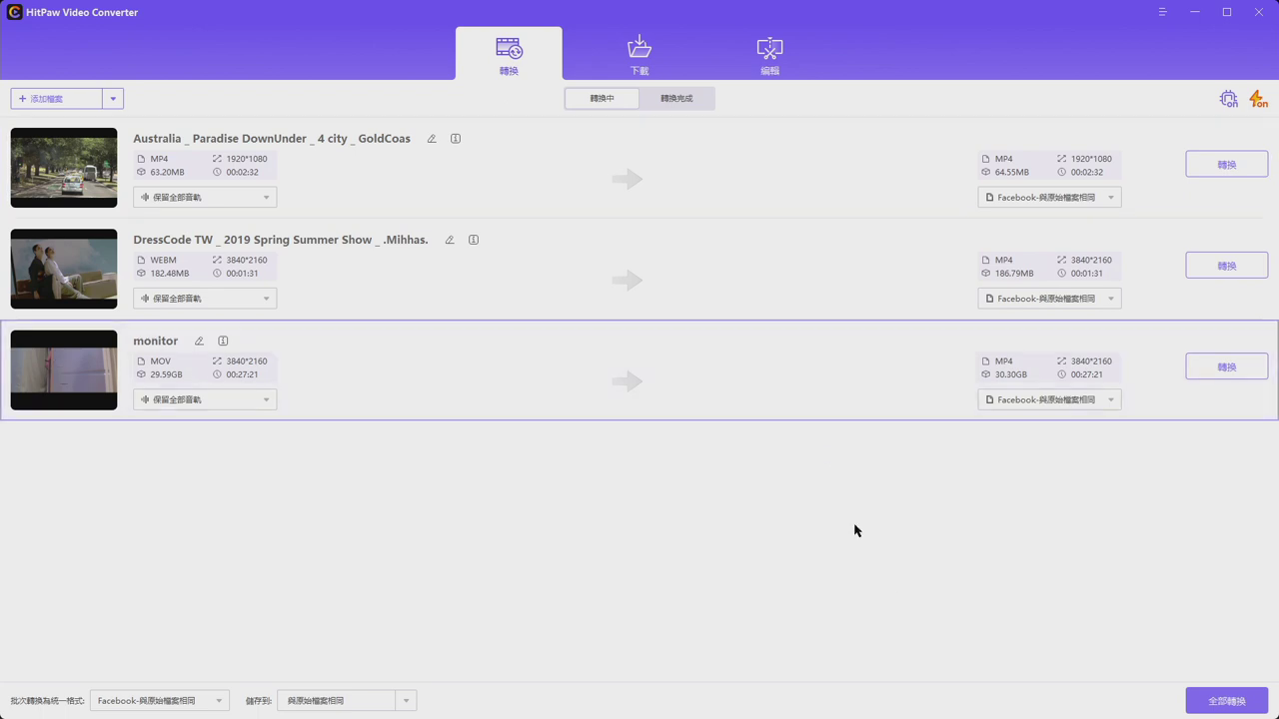
right_click(850, 380)
click(754, 479)
Turn on 超速轉換 and start converting all three videos in the batch
click(1258, 104)
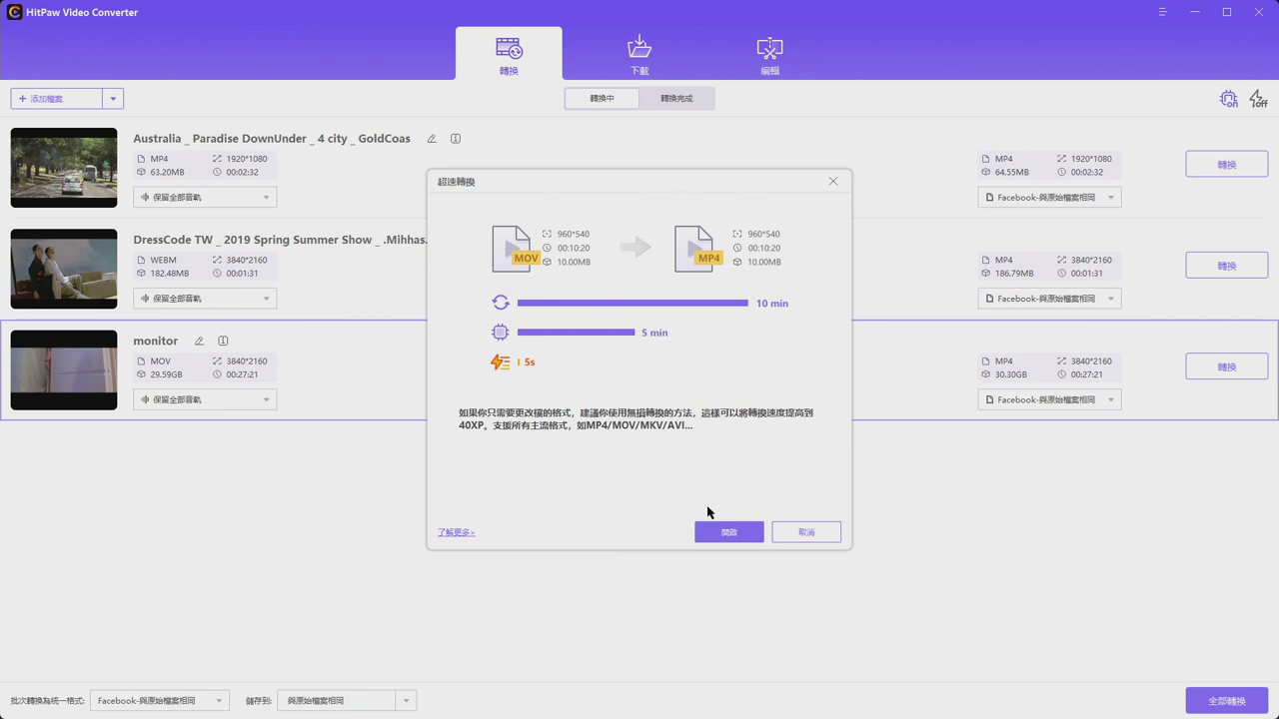
click(727, 535)
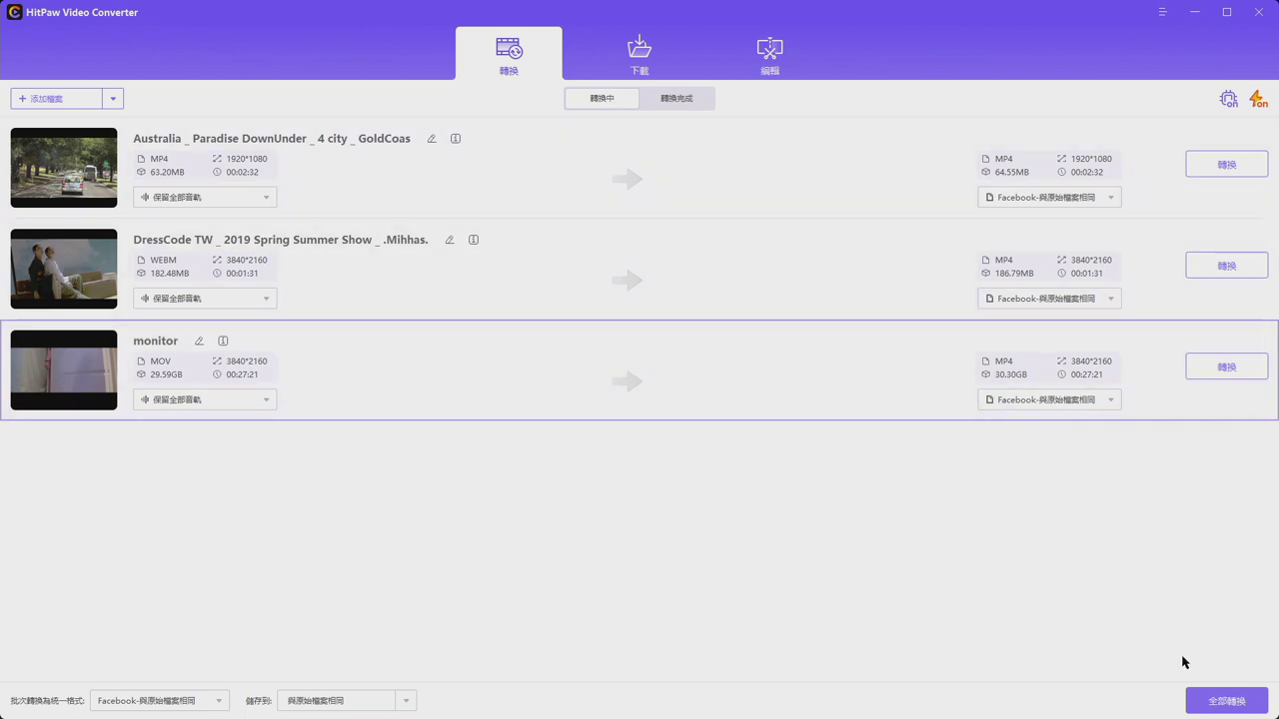
click(1210, 703)
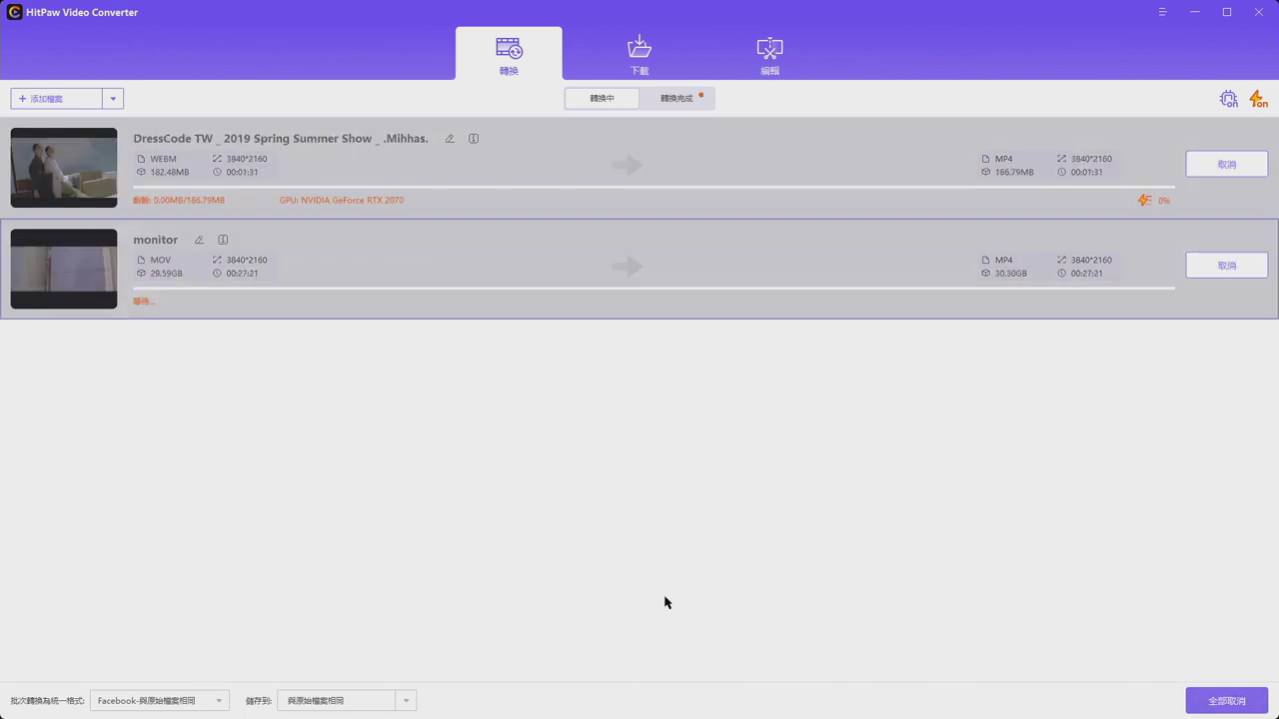
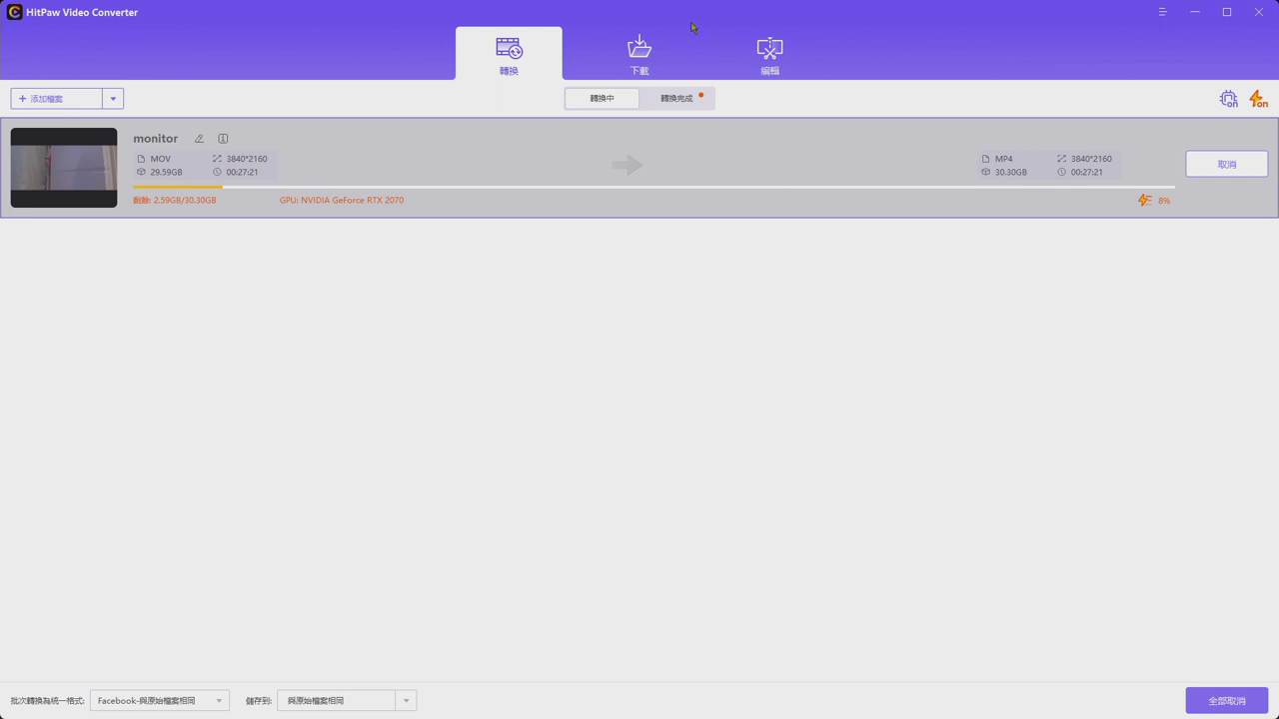
Show the converter's 下載 section, switch to the web browser and load youtube.com in a new tab
click(643, 64)
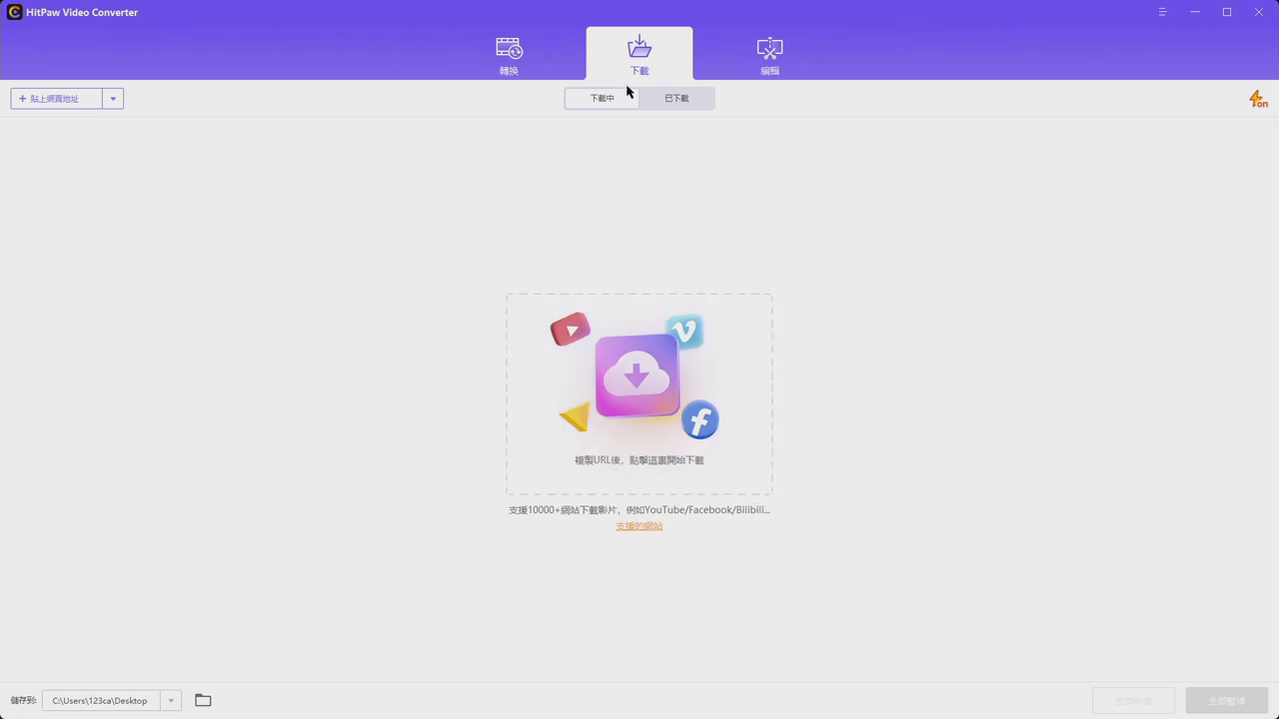
click(689, 376)
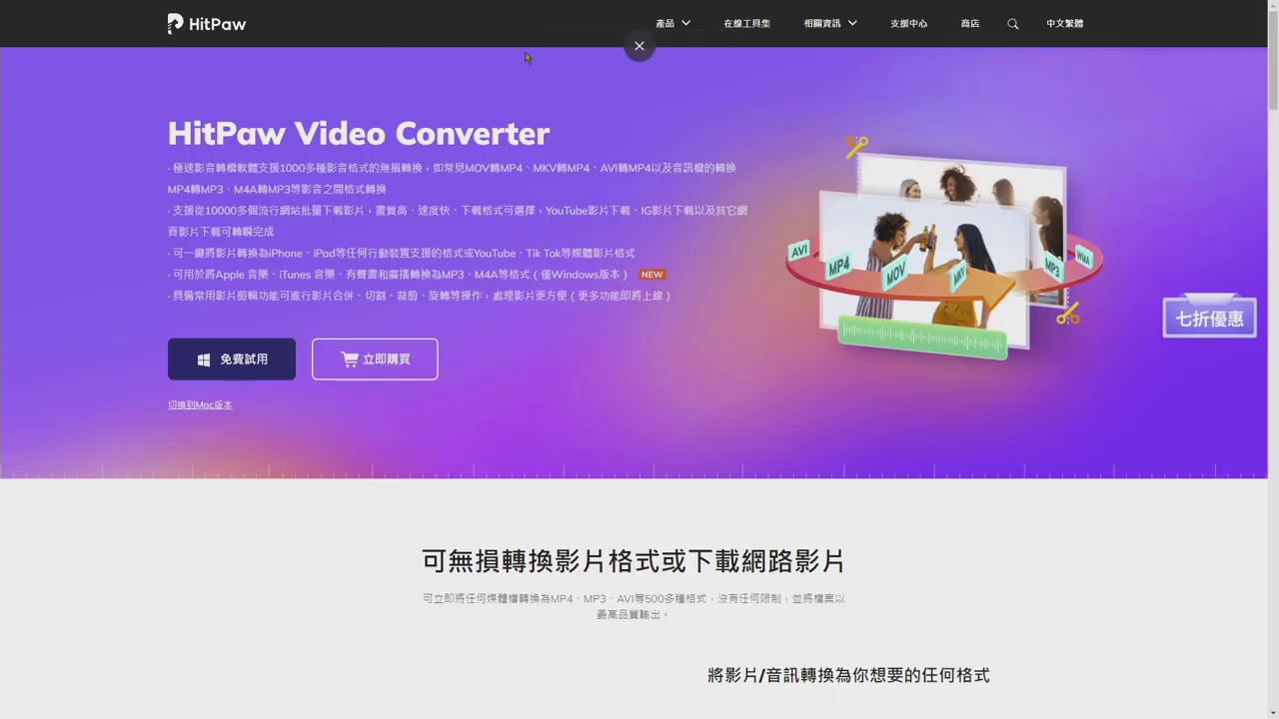
key(F11)
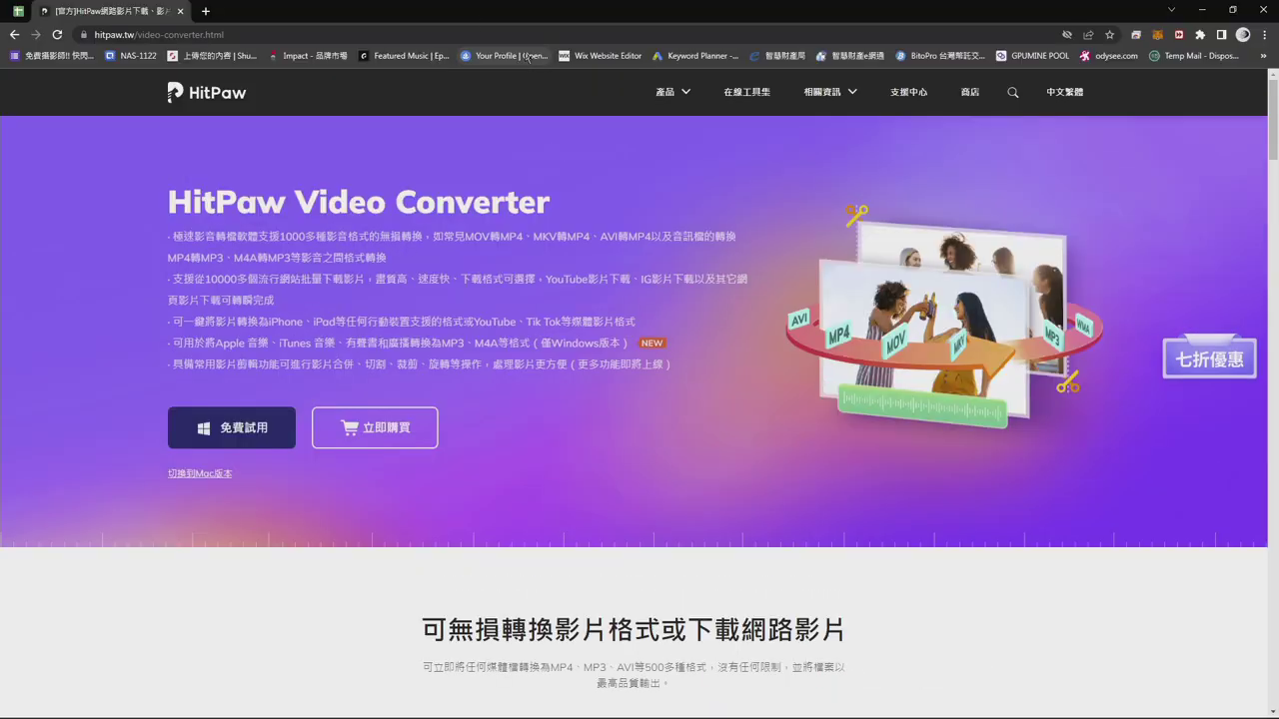
click(204, 14)
text(youtube.com)
key(Return)
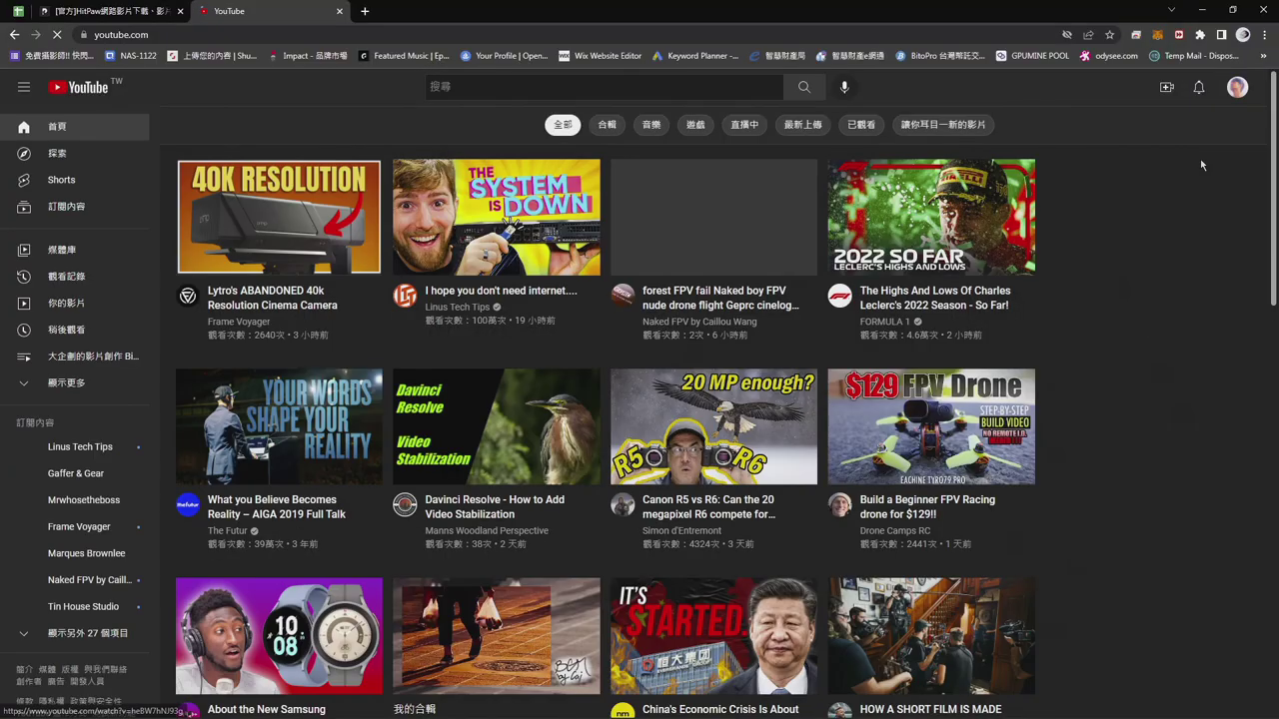
Go to the signed-in account's own YouTube channel and open its playlist 真心開箱!! 測試 優缺點 Cool Stuff 酷炫事物
click(1237, 87)
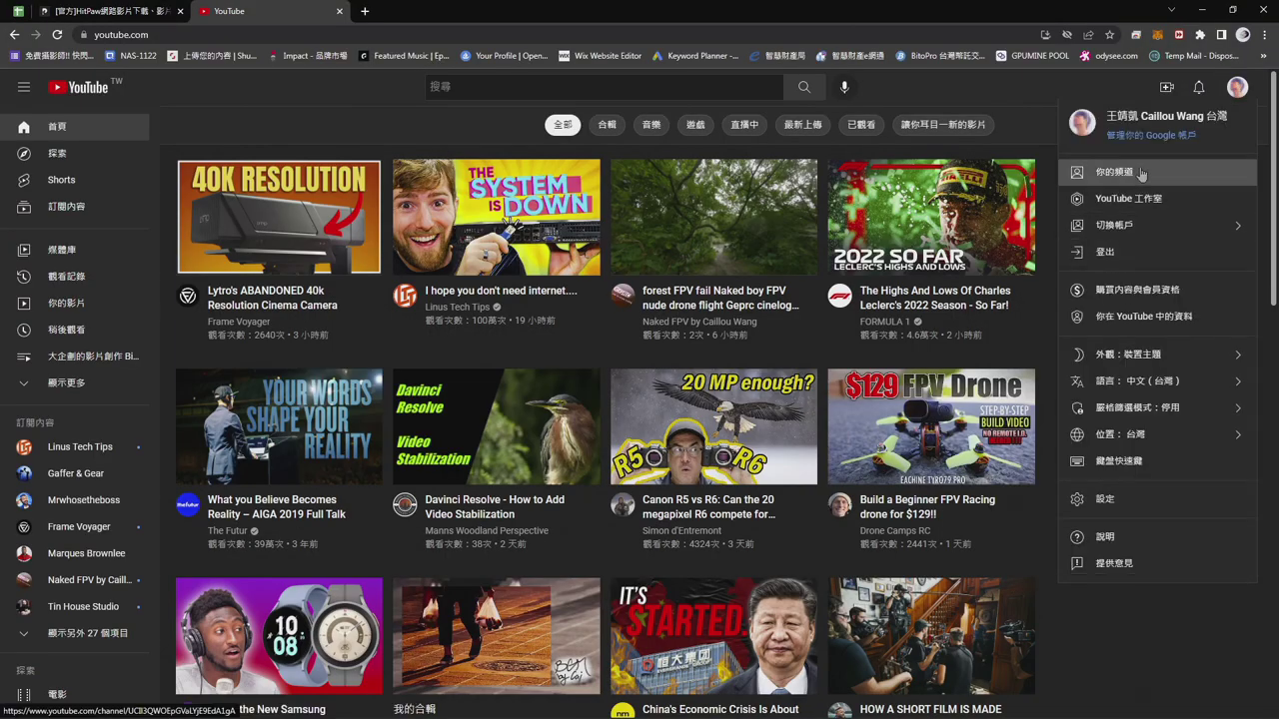
click(1114, 172)
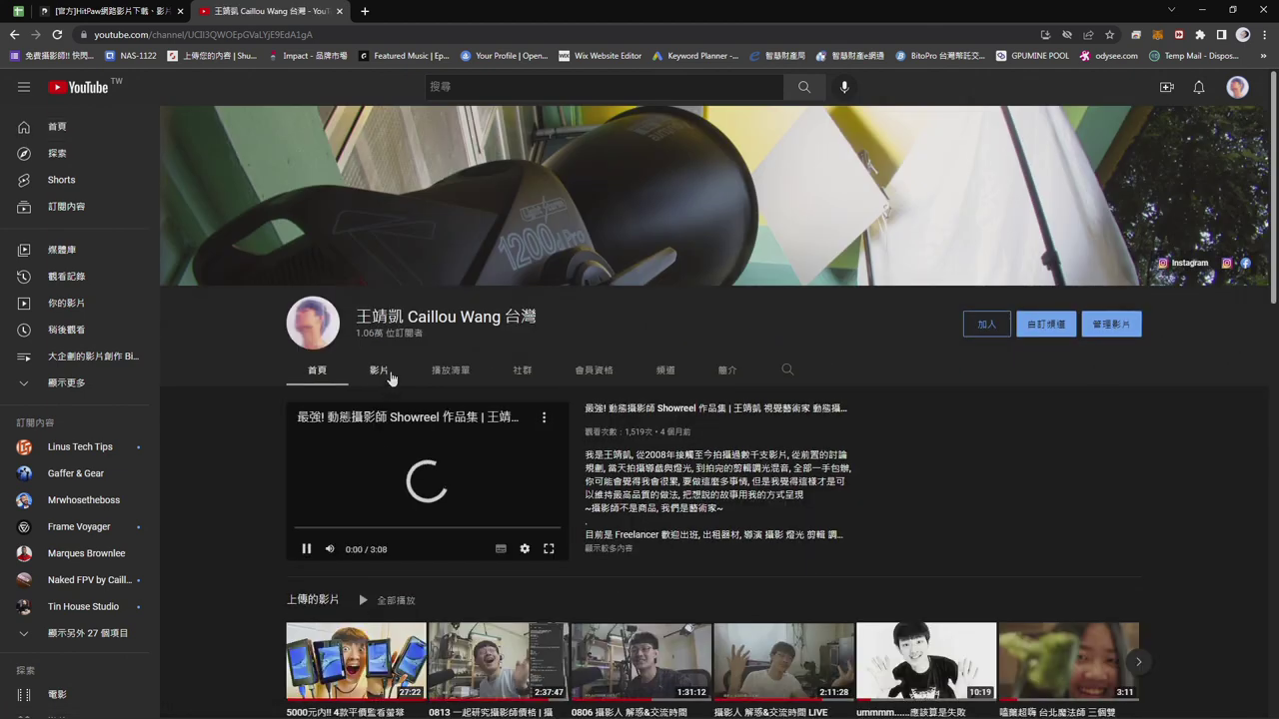
click(378, 370)
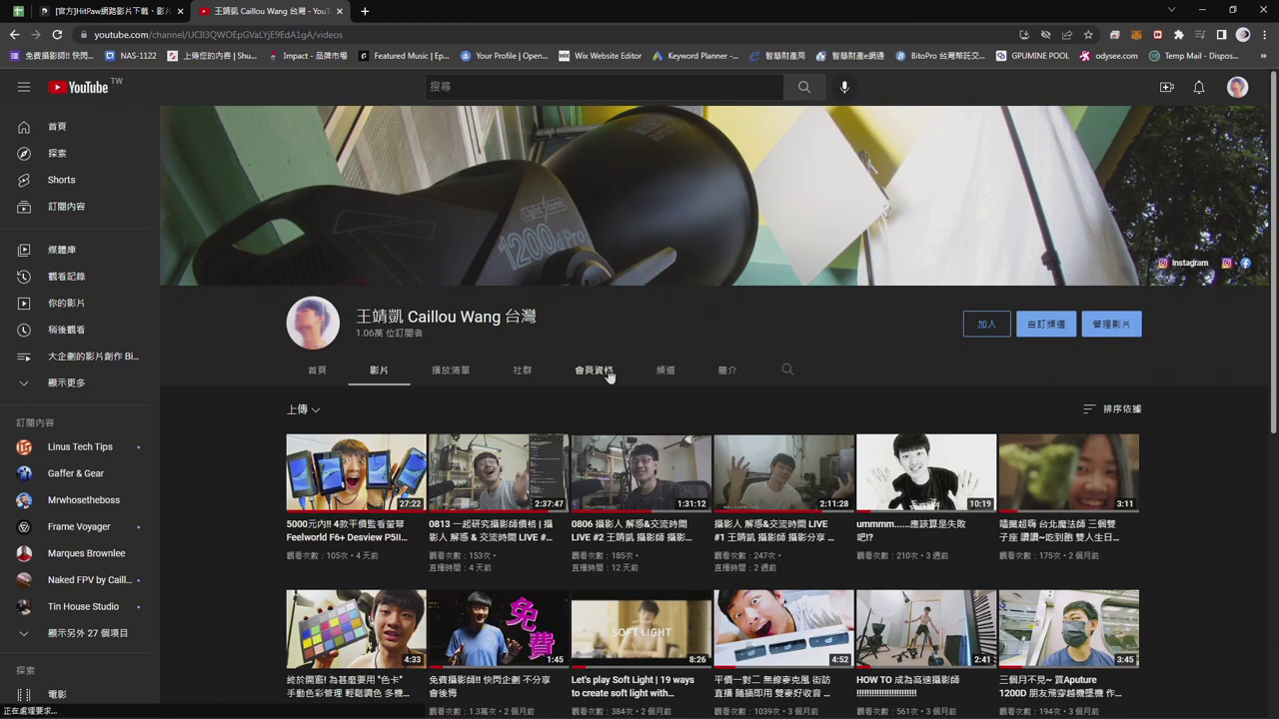
click(450, 370)
scroll(785, 611, down, 7)
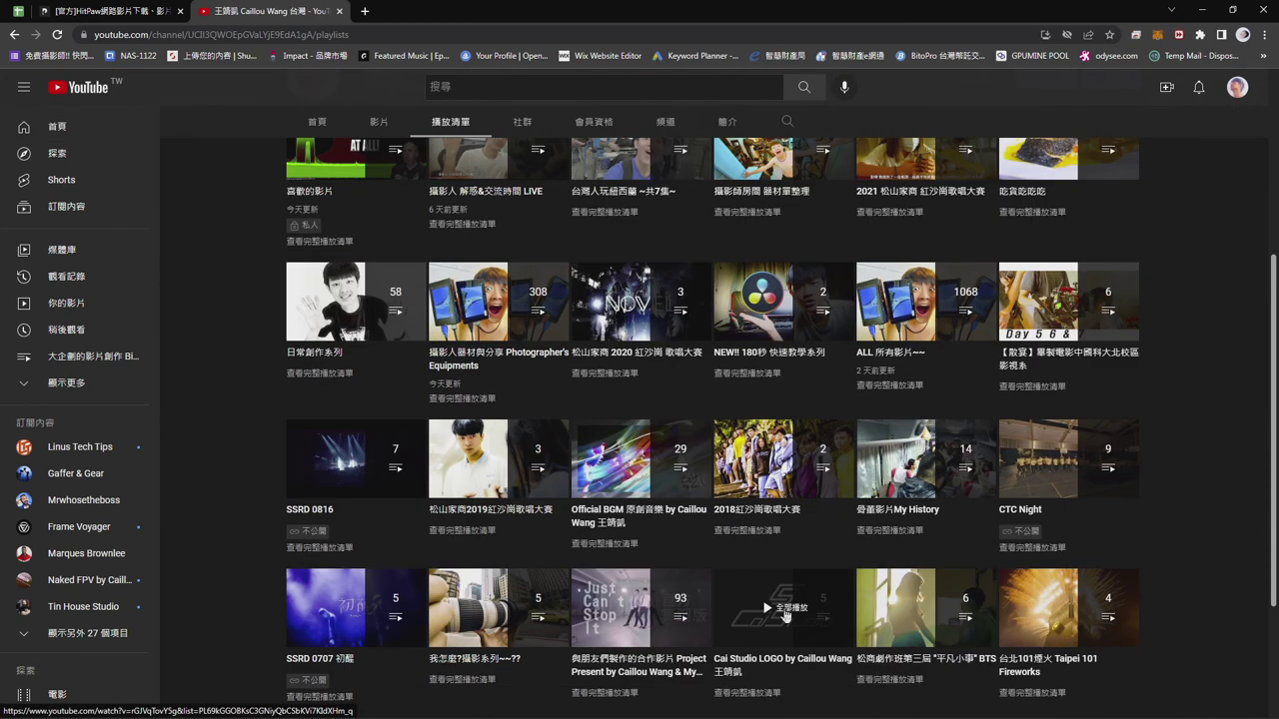
scroll(795, 617, down, 2)
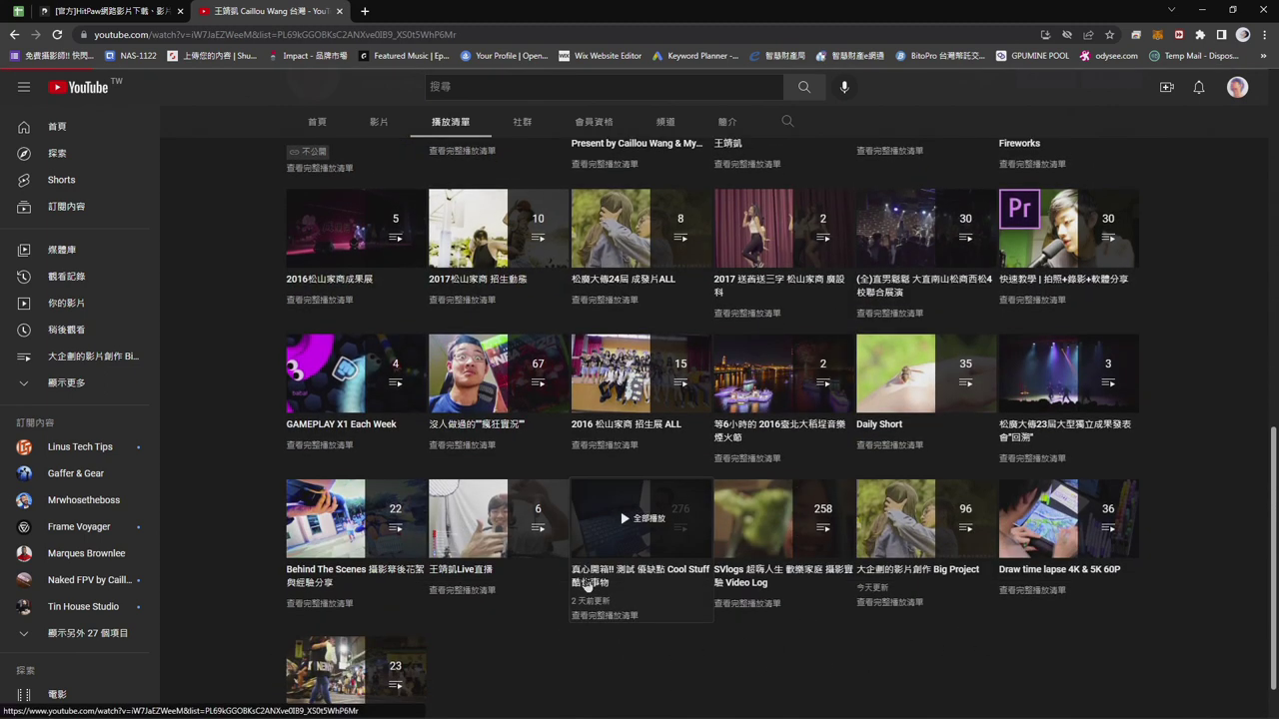
click(669, 580)
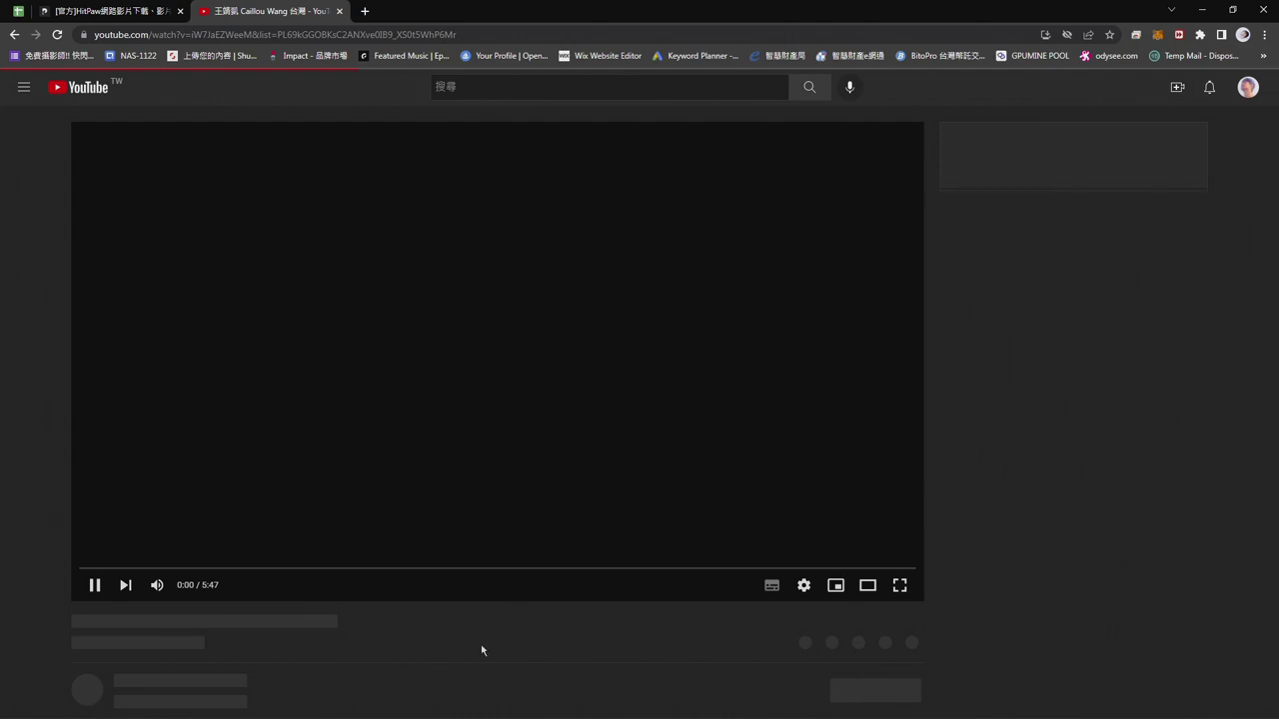
Look through the videos in the opened Cool Stuff playlist
key(alt+Tab)
key(alt+Tab)
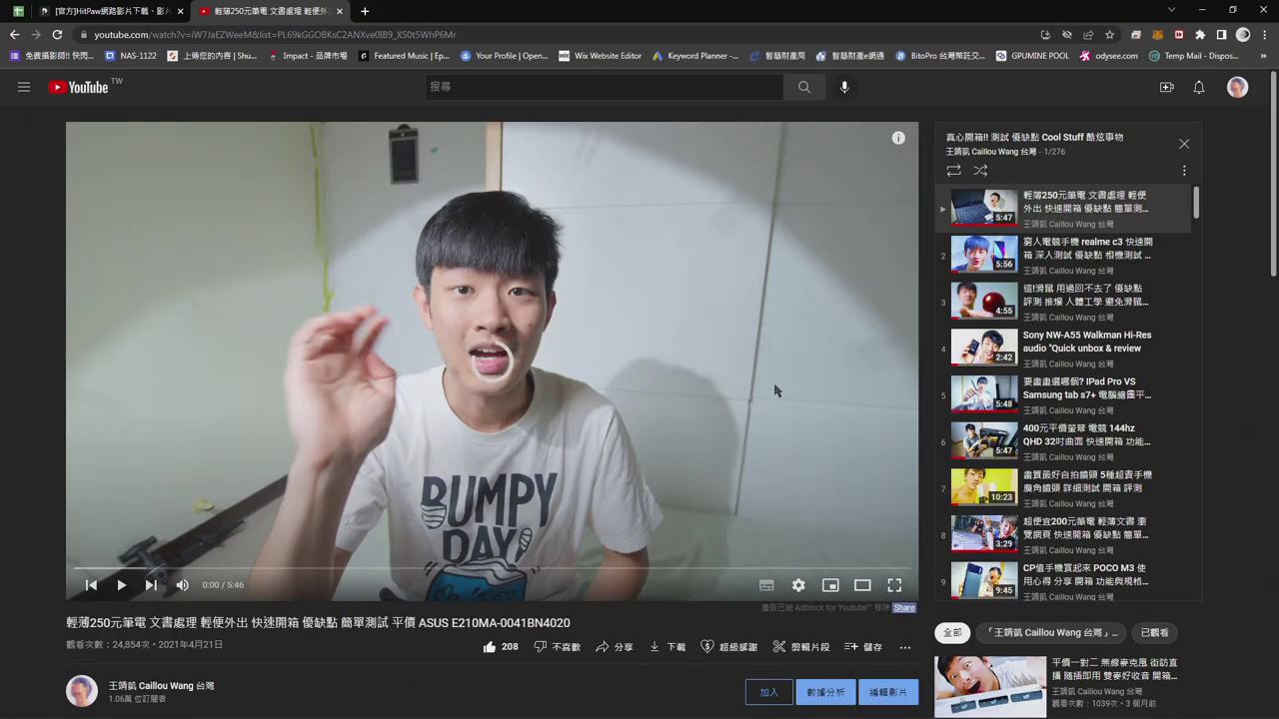
scroll(1075, 380, down, 2)
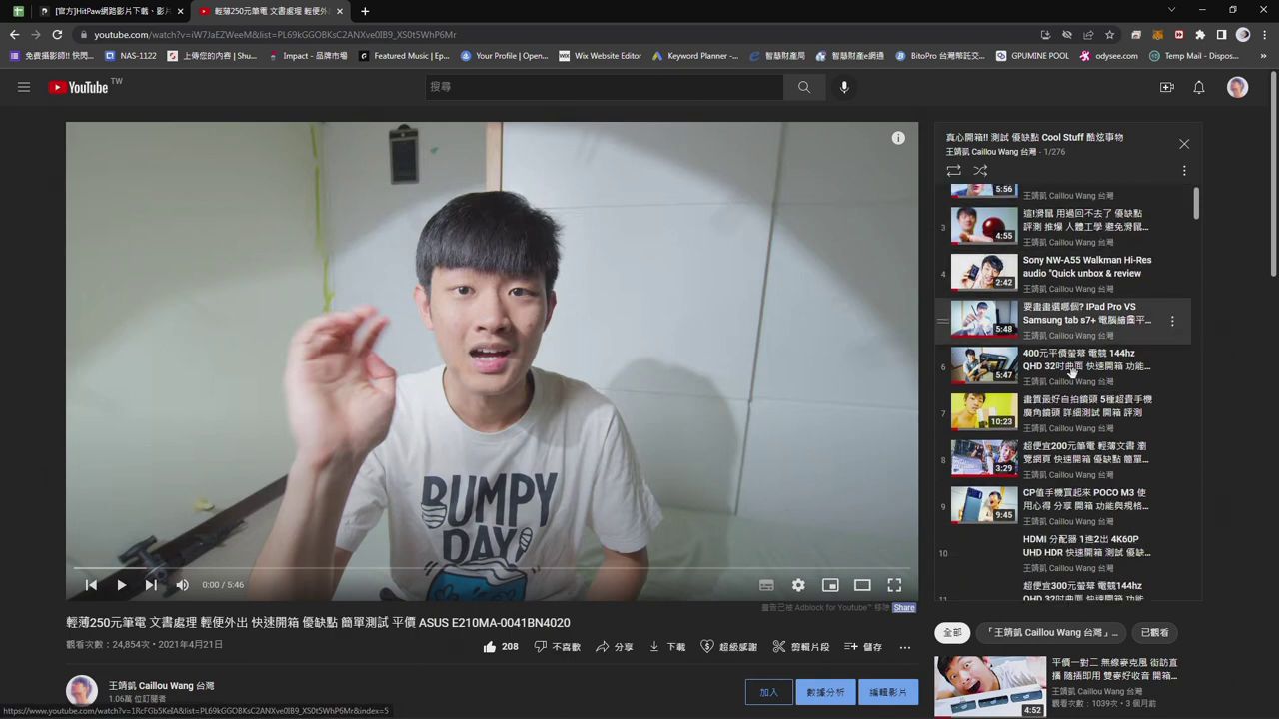
scroll(1075, 381, down, 3)
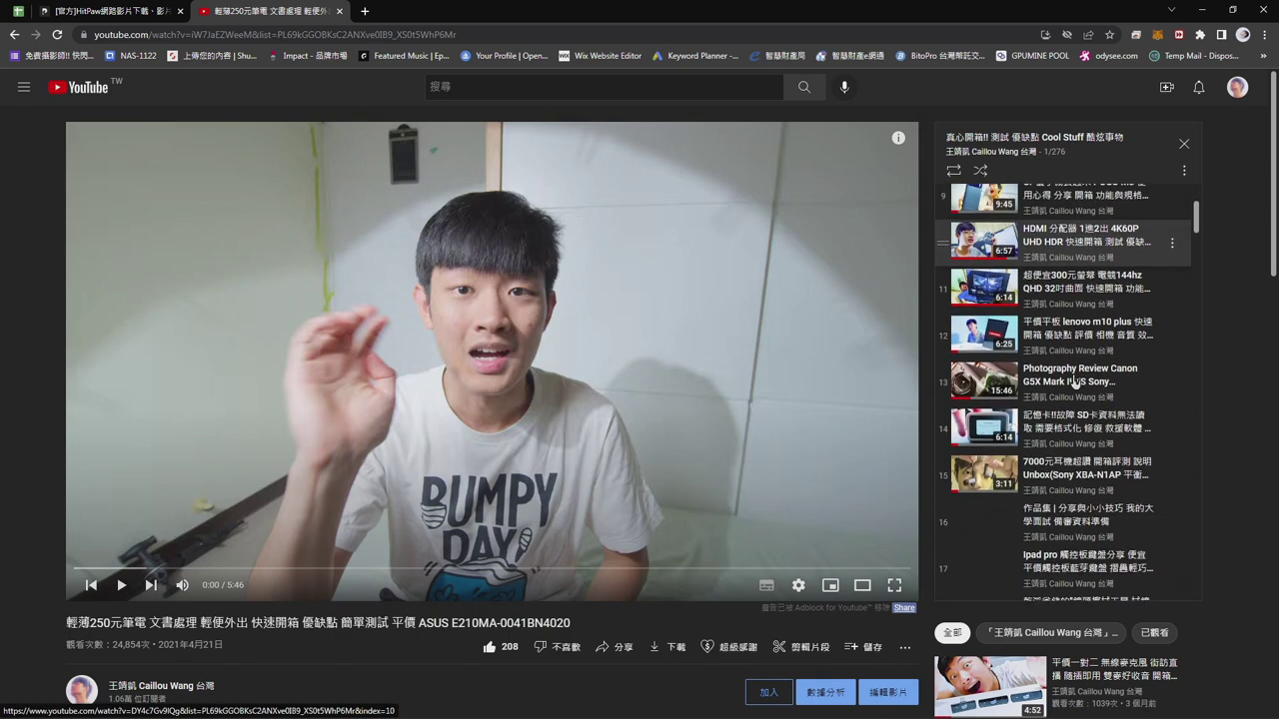
scroll(1074, 375, down, 1)
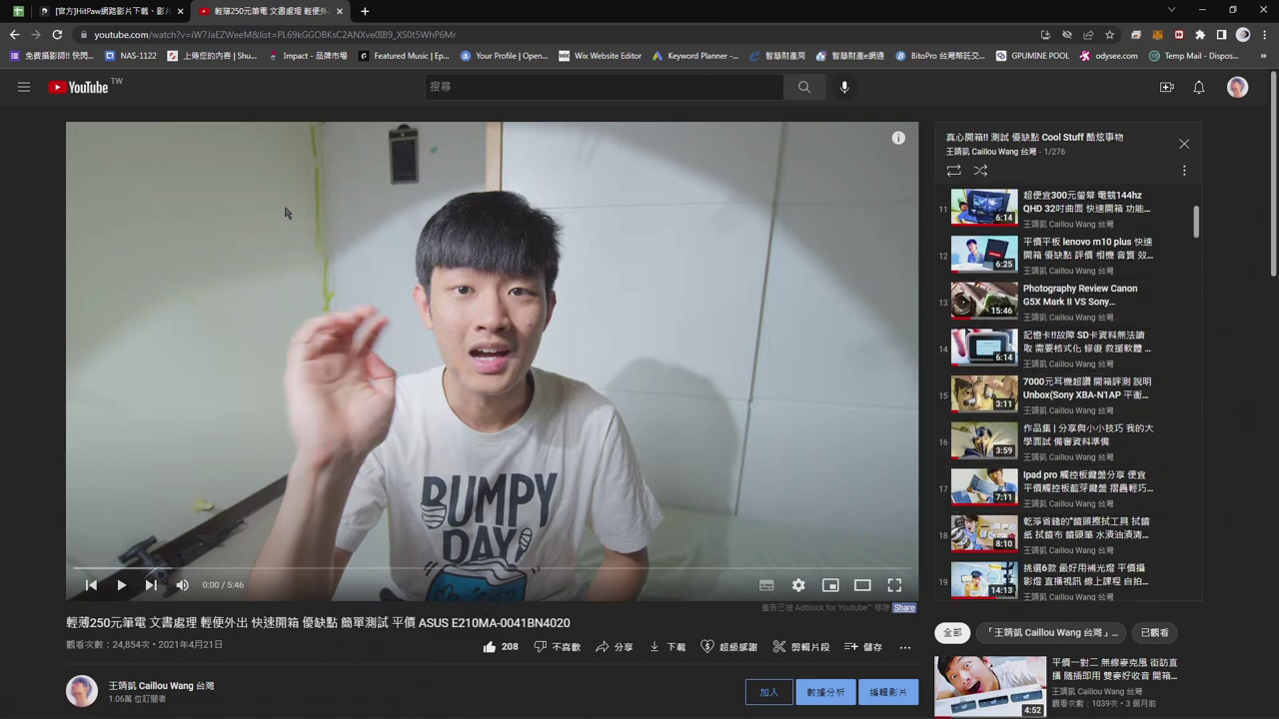
Switch back to HitPaw Video Converter and review the 批量下載 and 播放清單下載 modes
key(alt+Tab)
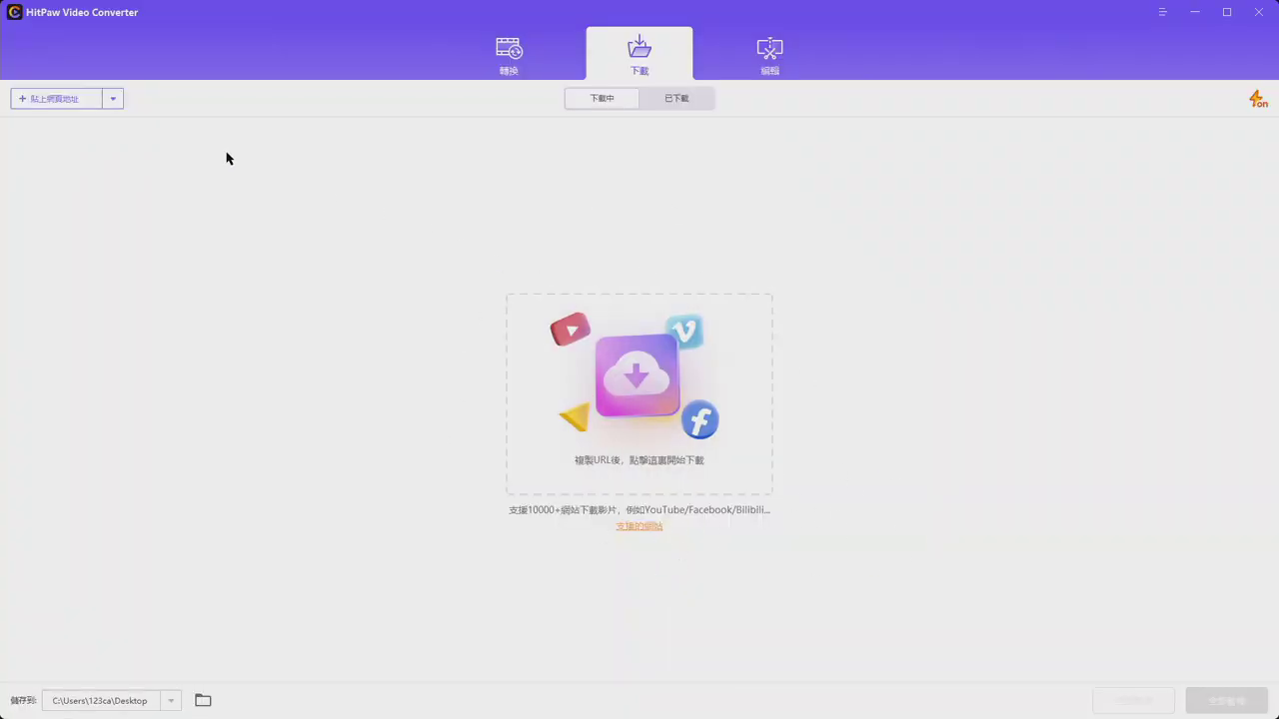
click(108, 100)
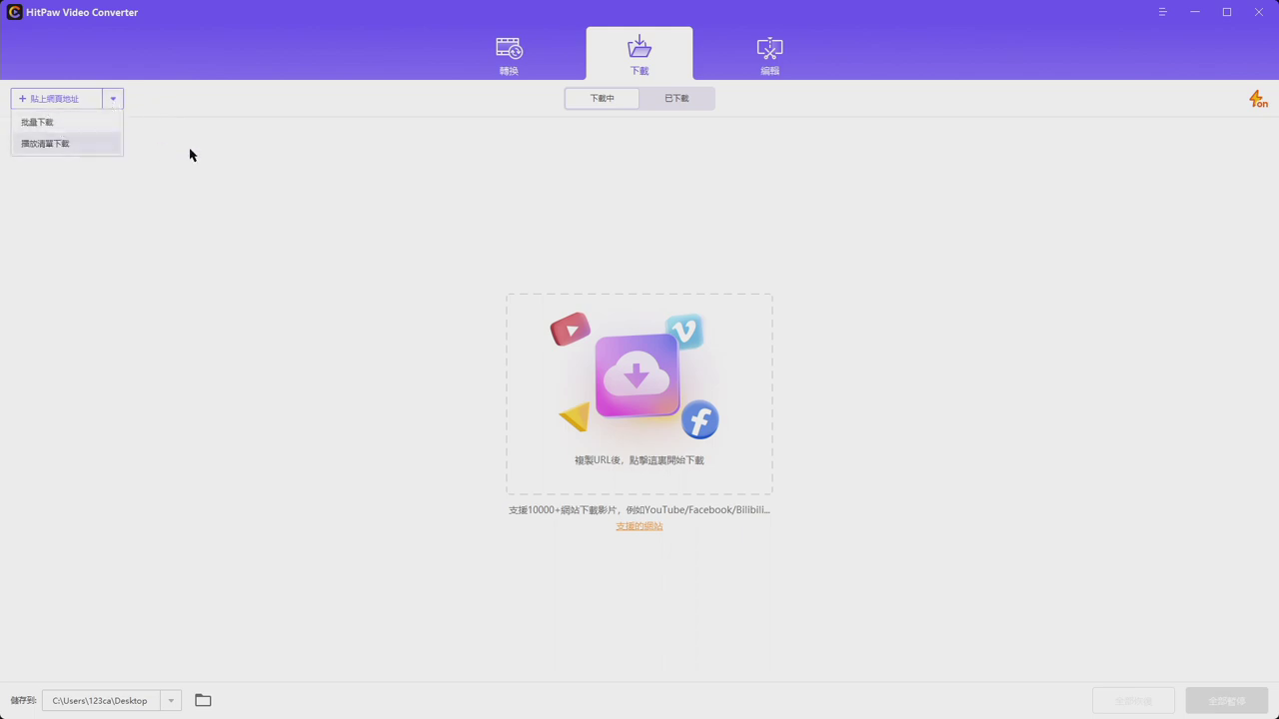
click(291, 199)
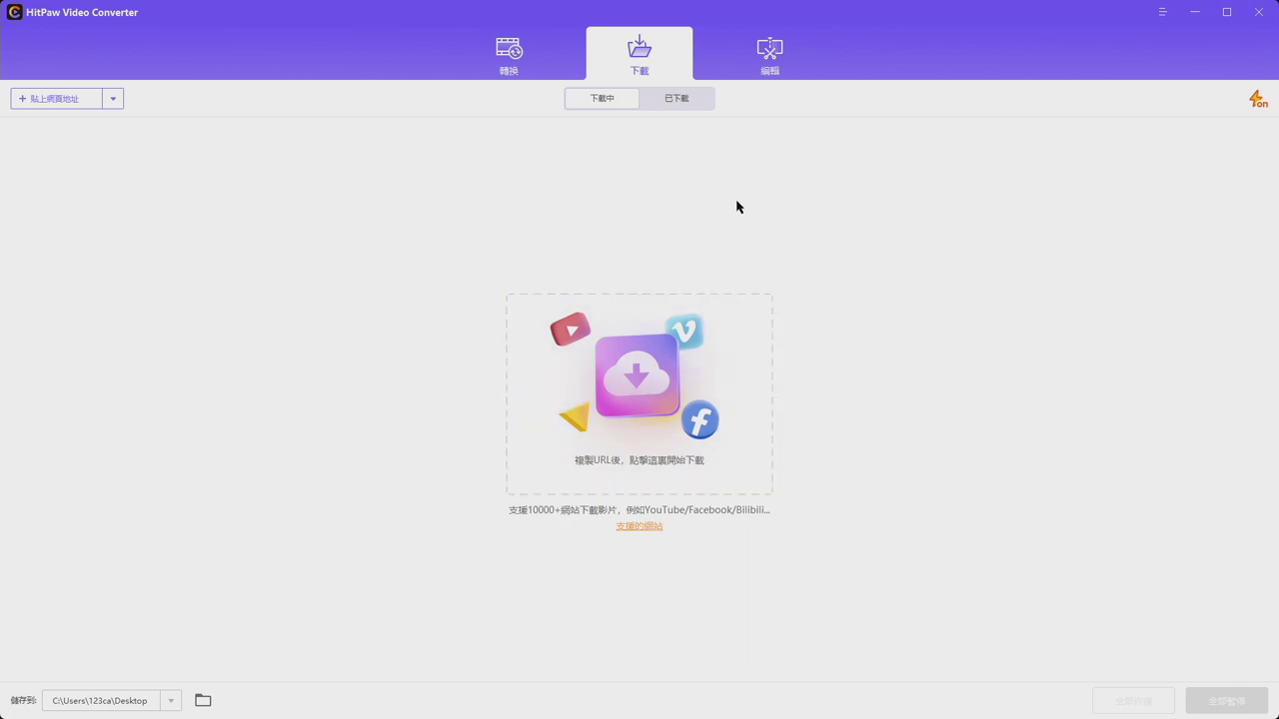
click(113, 99)
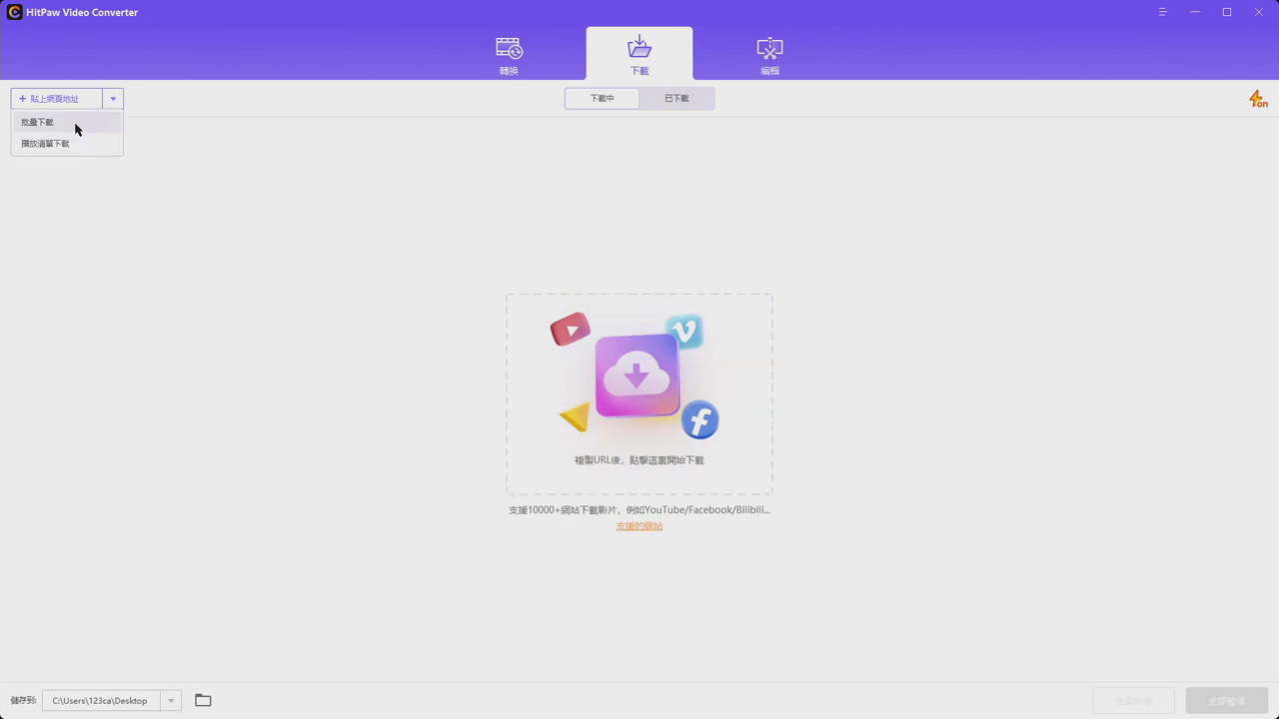
click(792, 233)
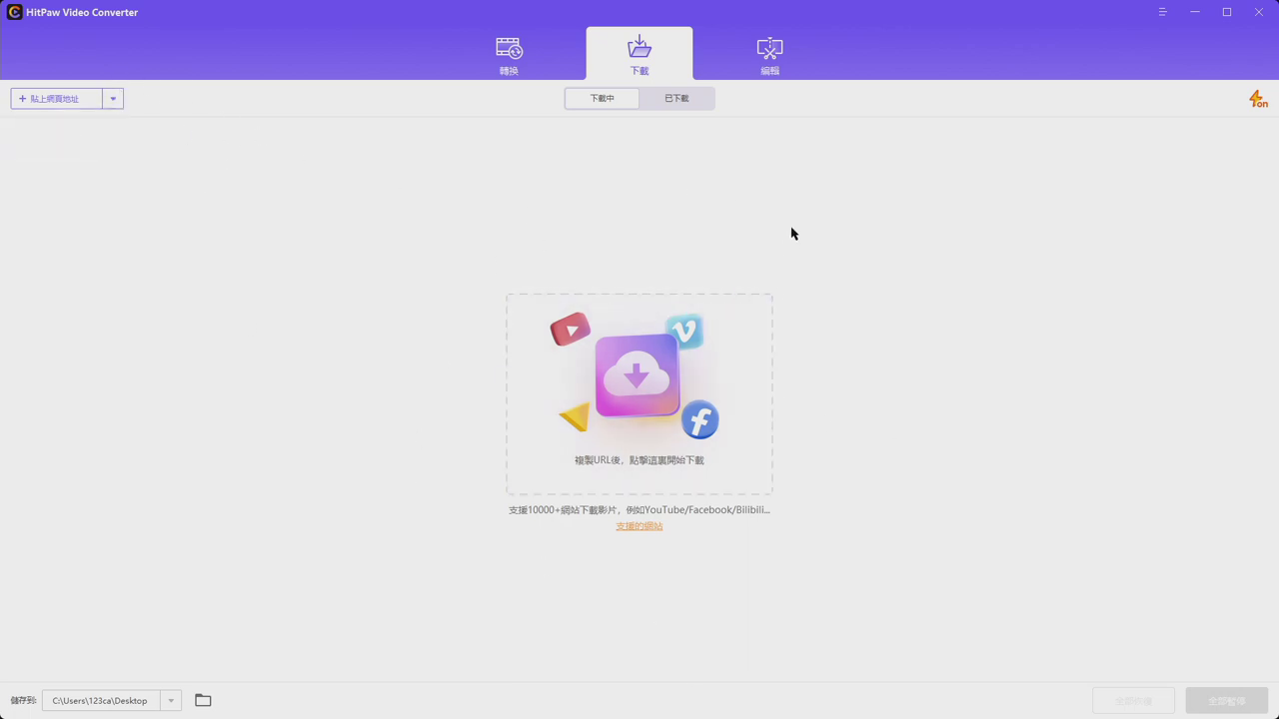
Examine the 批量下載 dialog with its link entry field and its media type, resolution and language settings, and close it
click(113, 99)
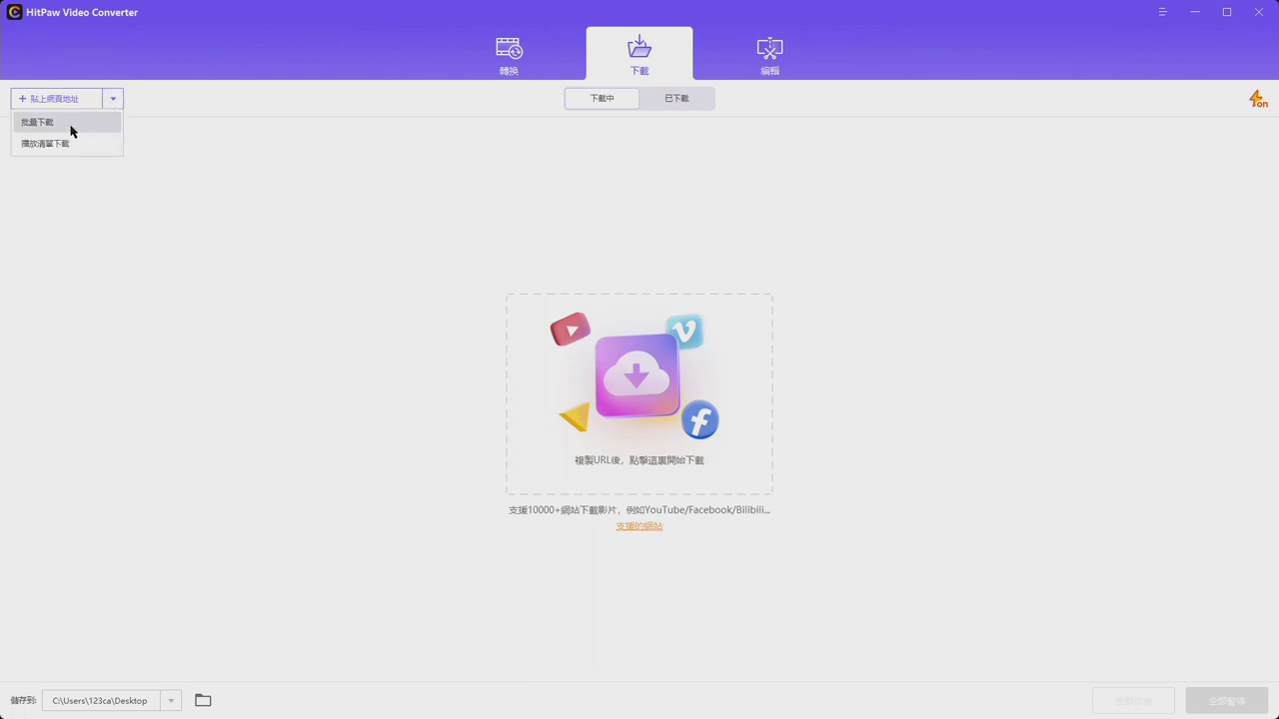
click(74, 126)
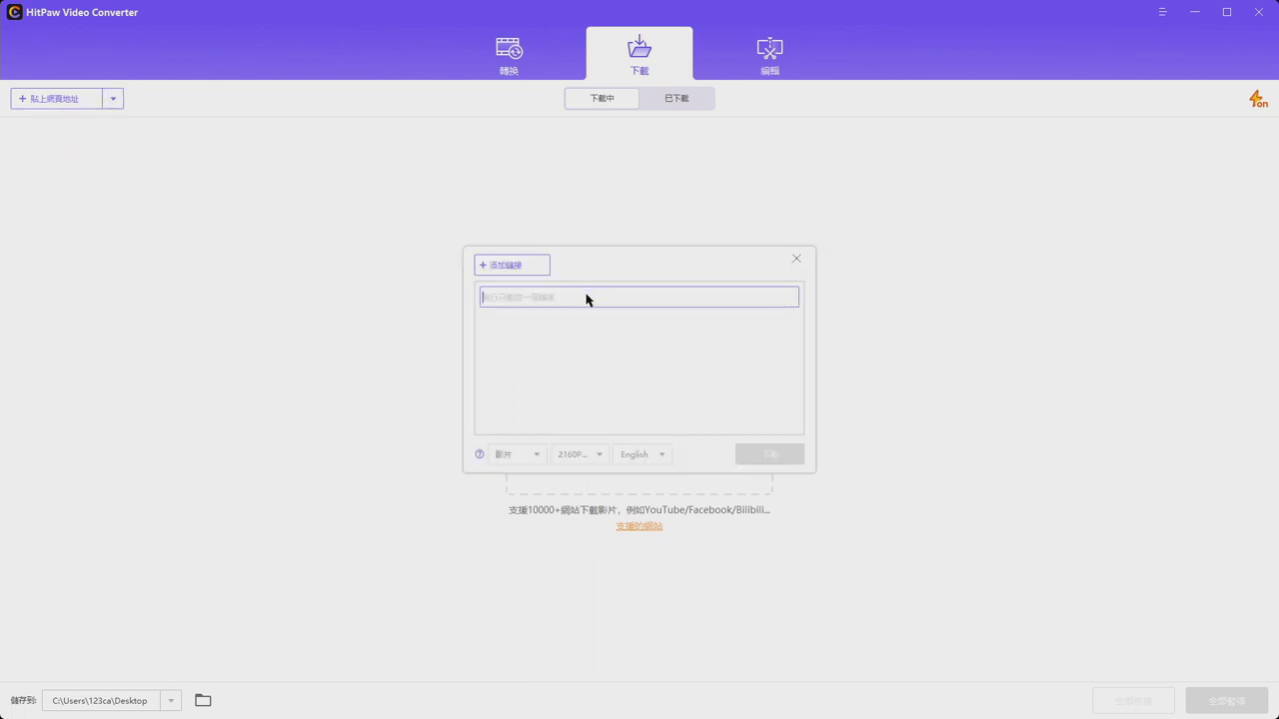
click(800, 261)
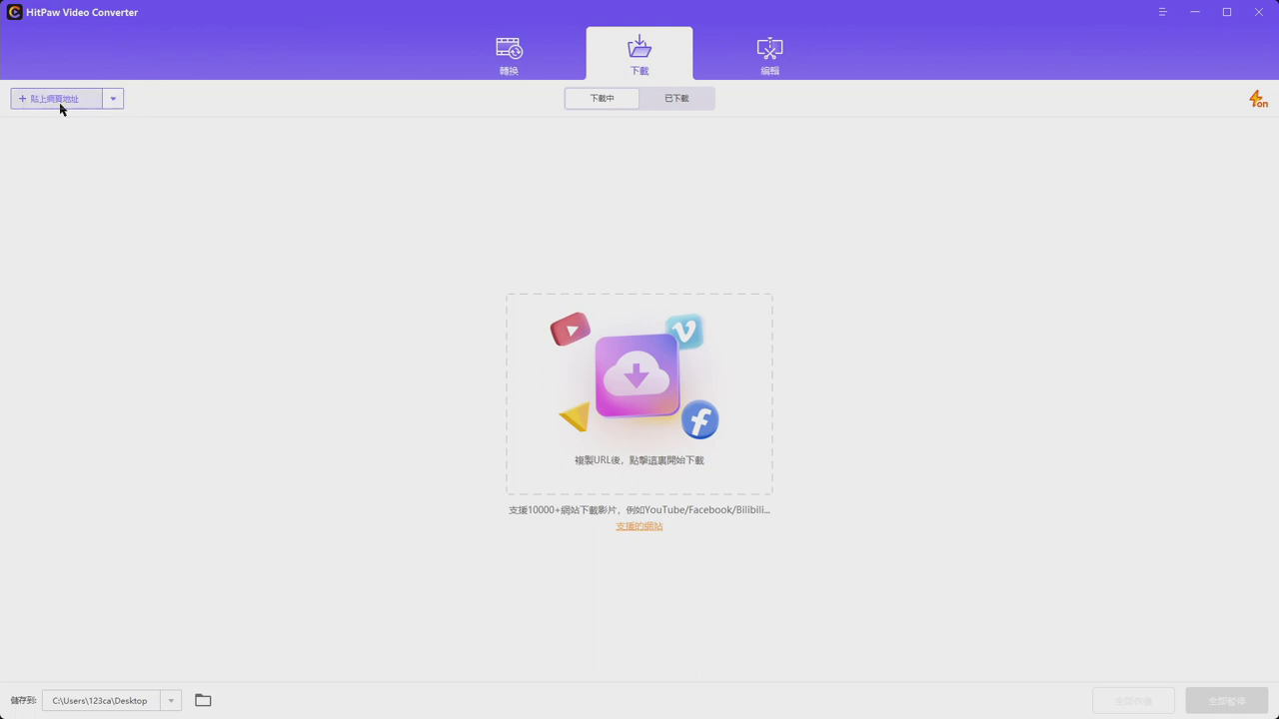
click(114, 100)
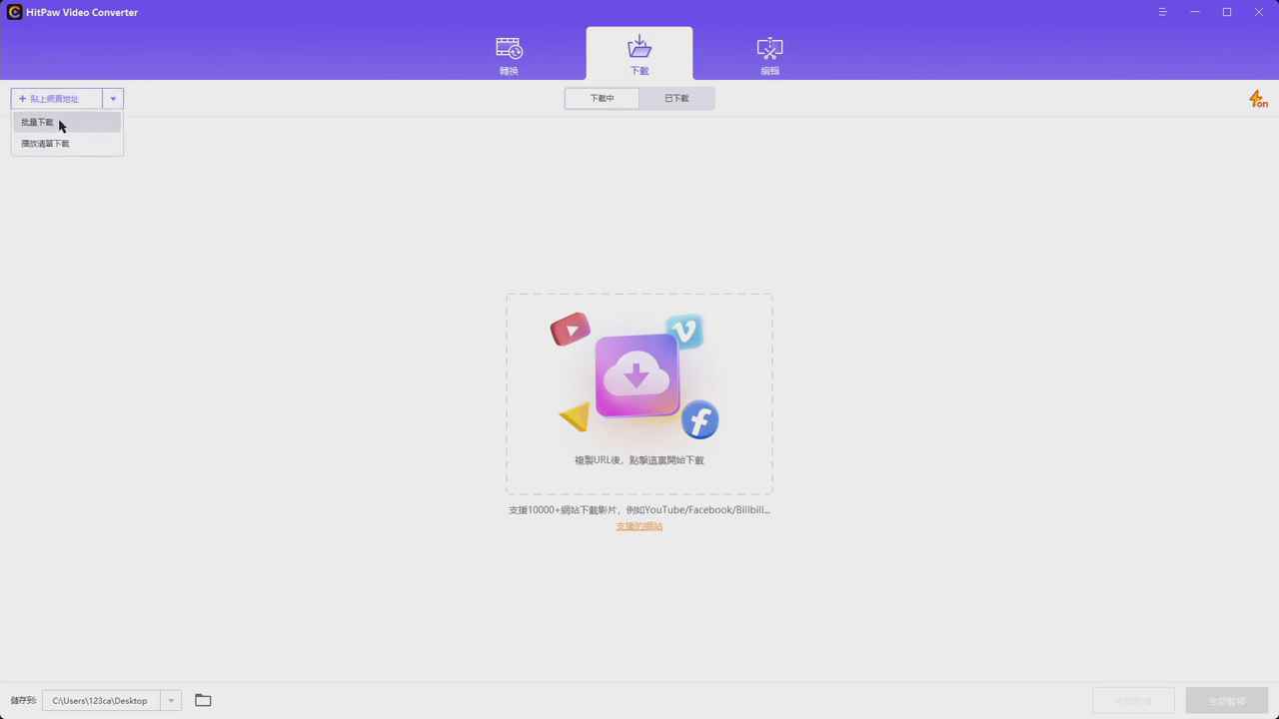
click(61, 124)
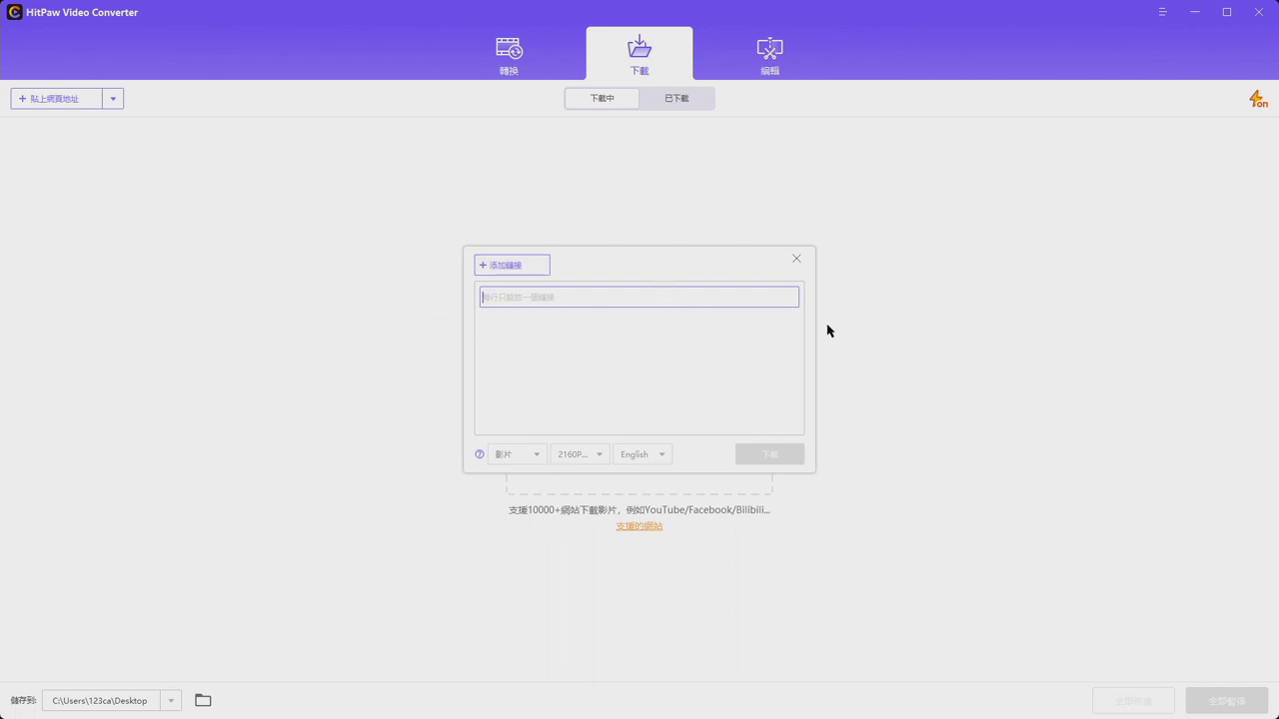
click(799, 261)
Examine the 播放清單下載 dialog with its single web address field, and close it
click(113, 98)
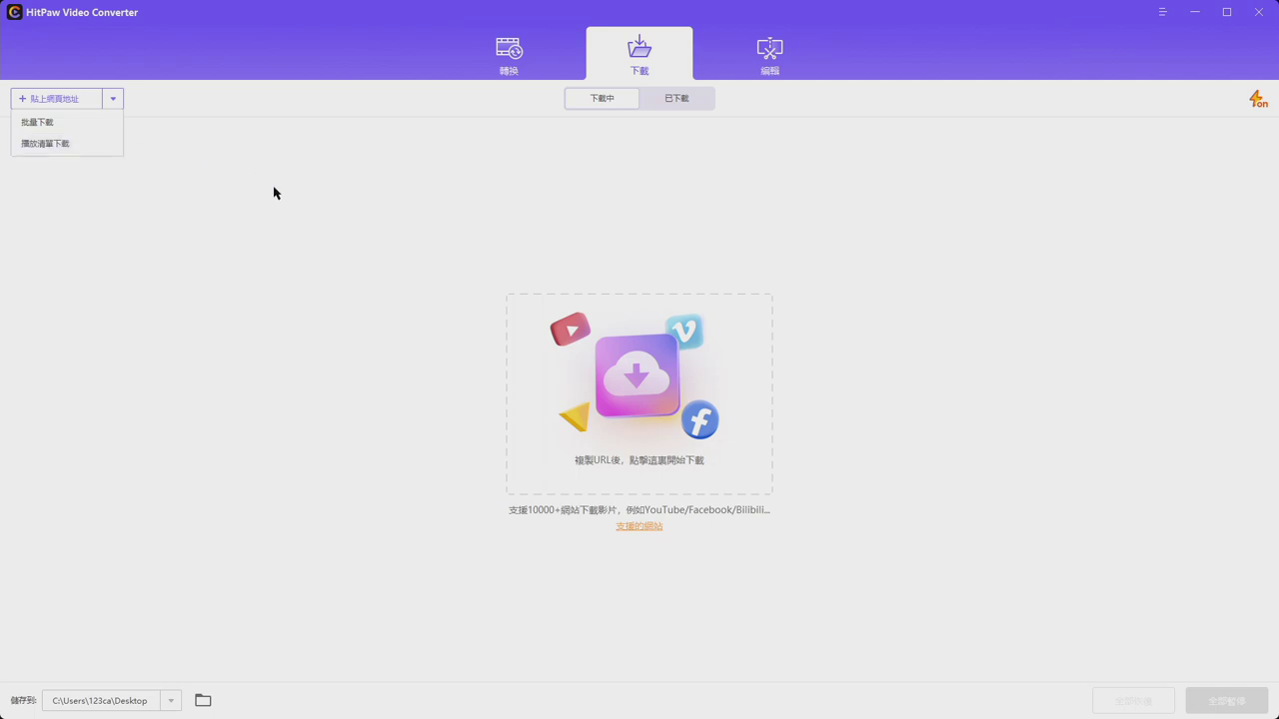
click(100, 147)
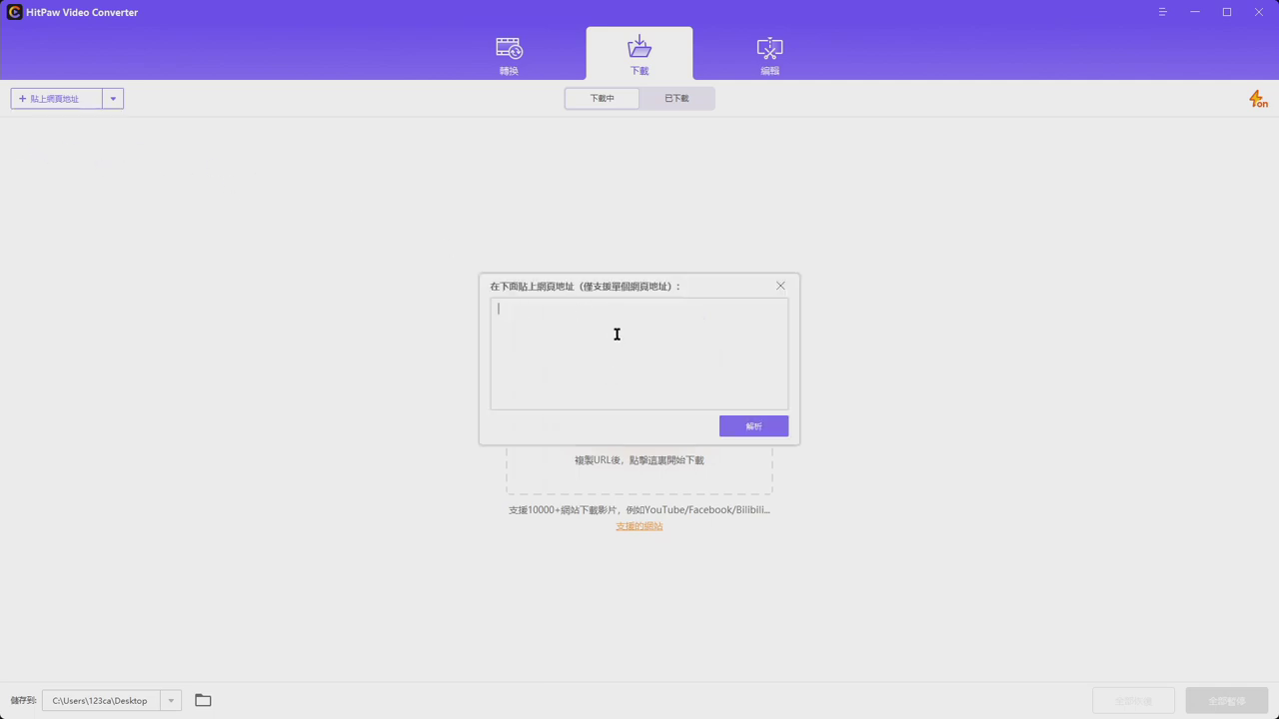
click(780, 286)
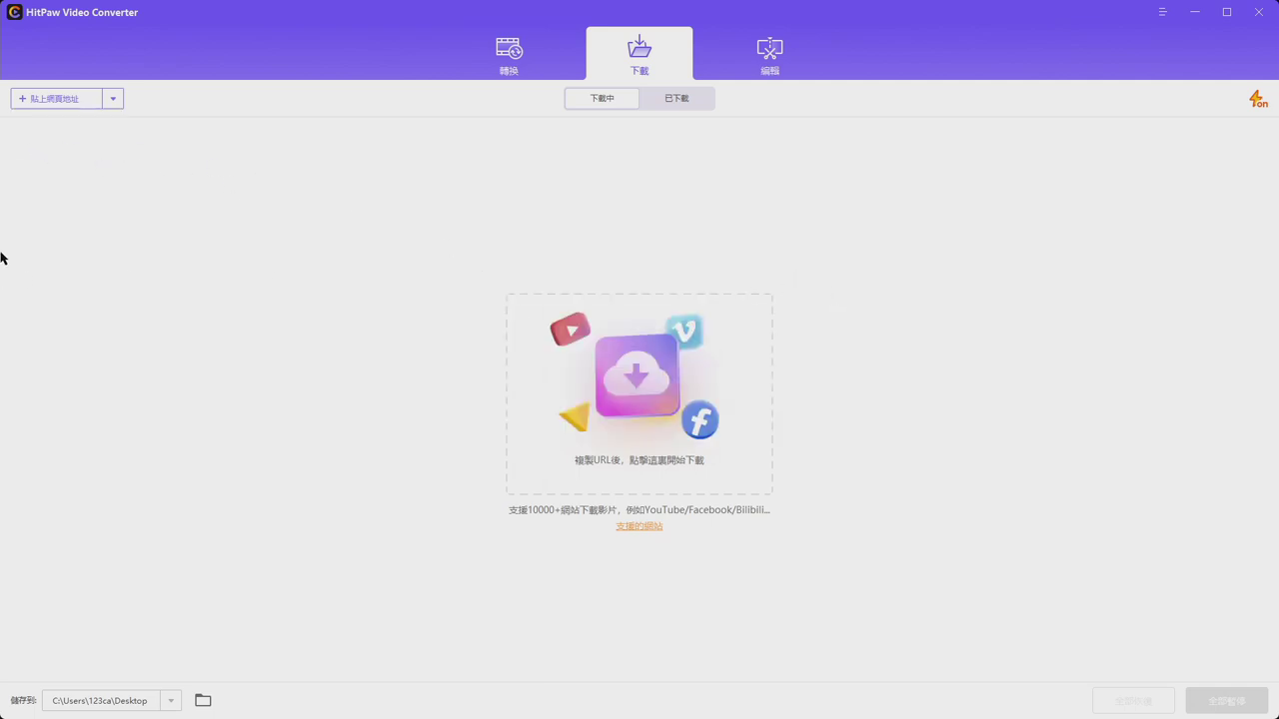
Copy the Cool Stuff playlist's URL from YouTube in the browser and load the playlist into HitPaw Video Converter for downloading
click(113, 100)
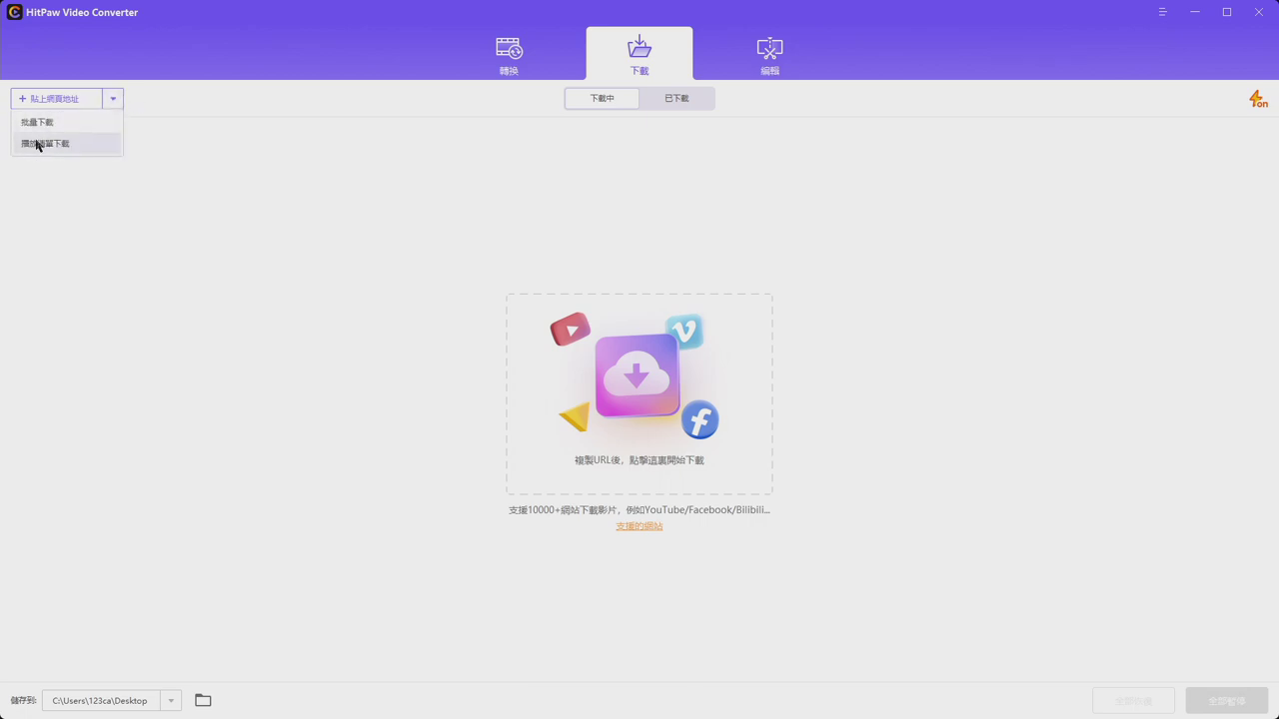
key(alt+Tab)
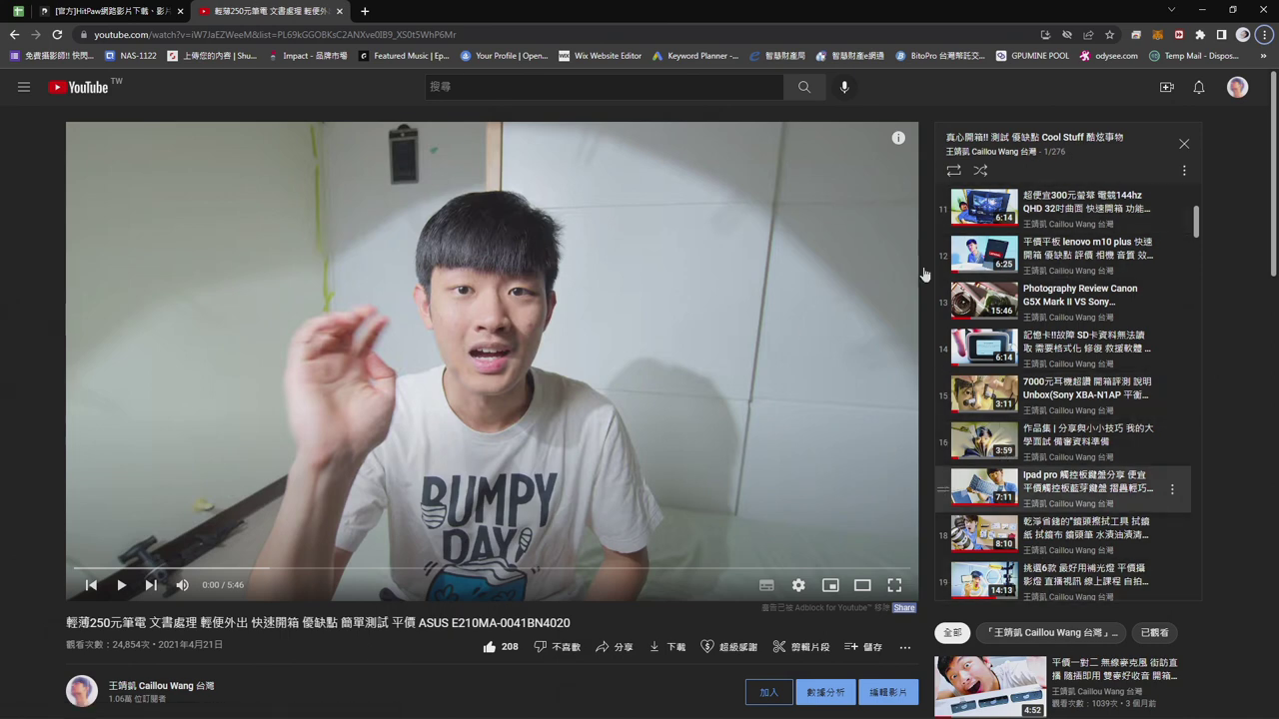
click(454, 42)
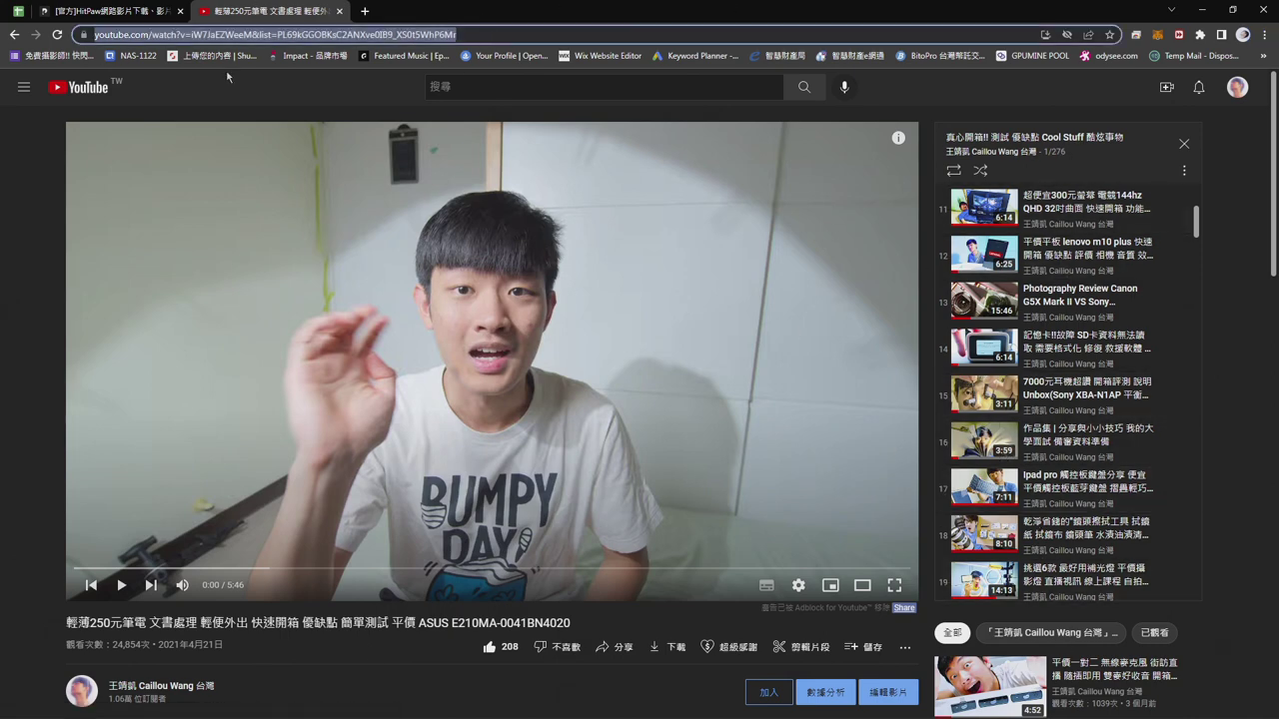
key(alt+Tab)
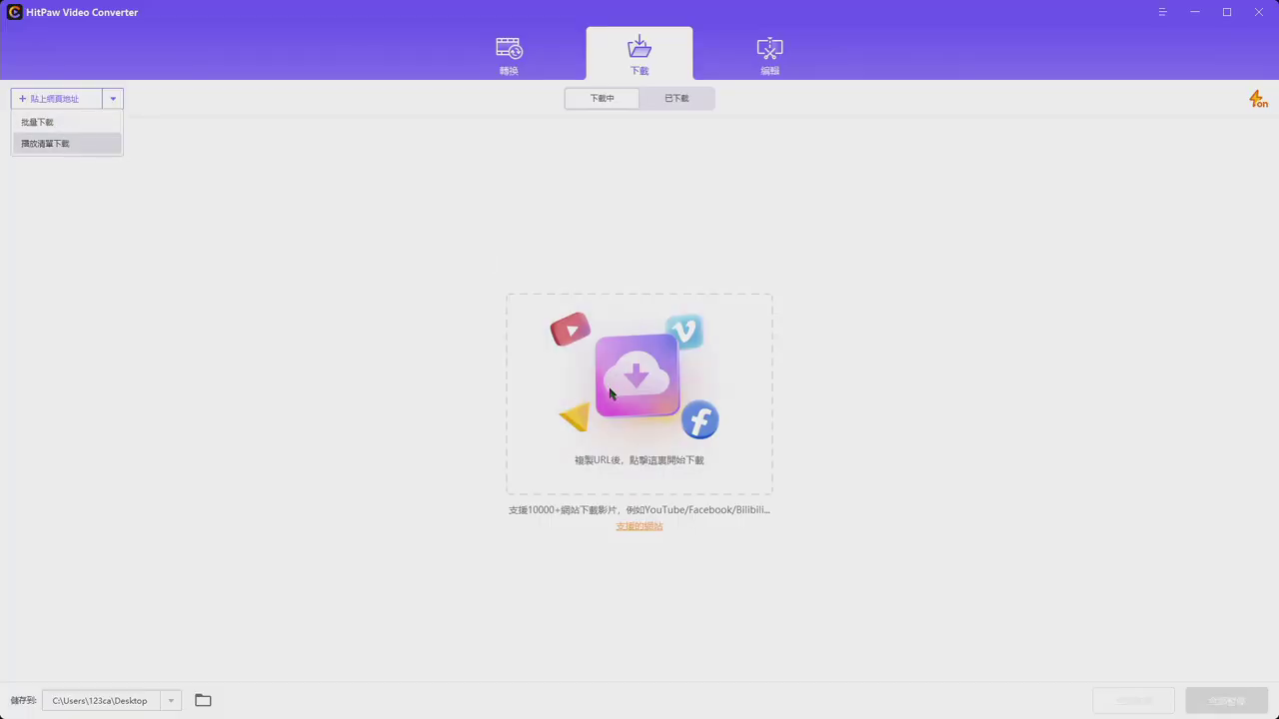
click(609, 393)
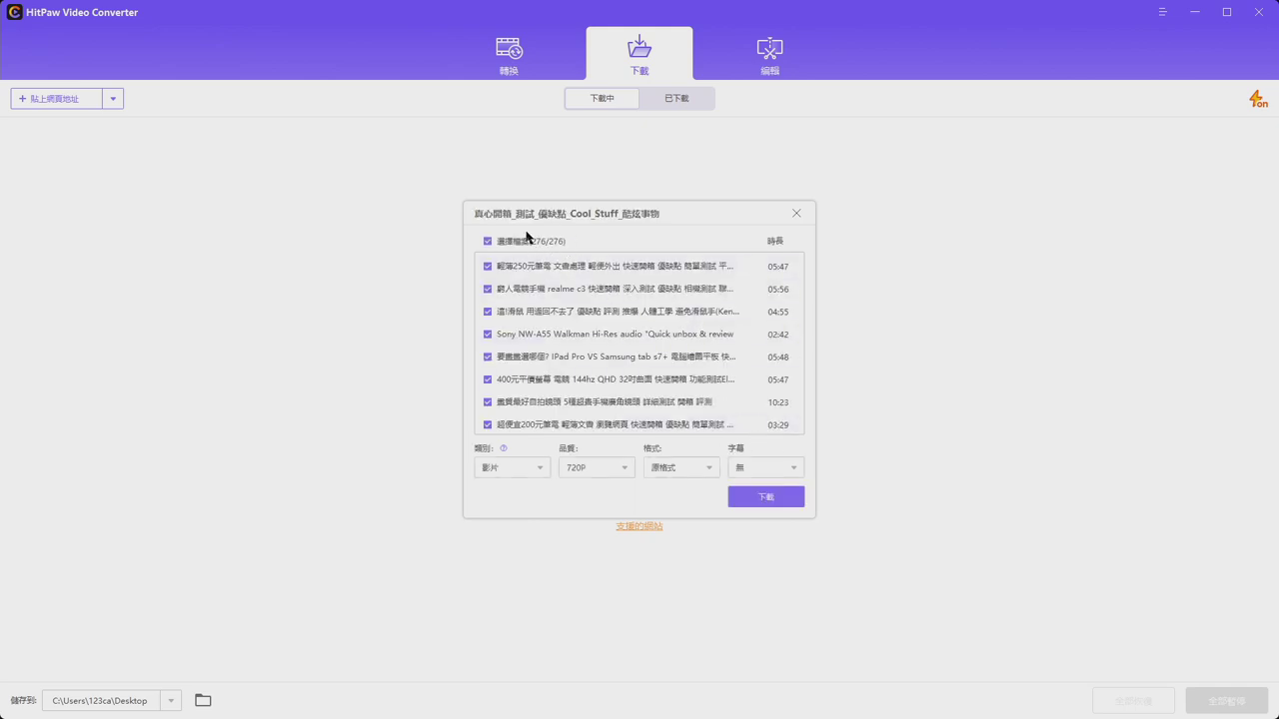
Set the playlist download's quality to 2160P(4K) and its format to MP4
click(610, 470)
click(591, 369)
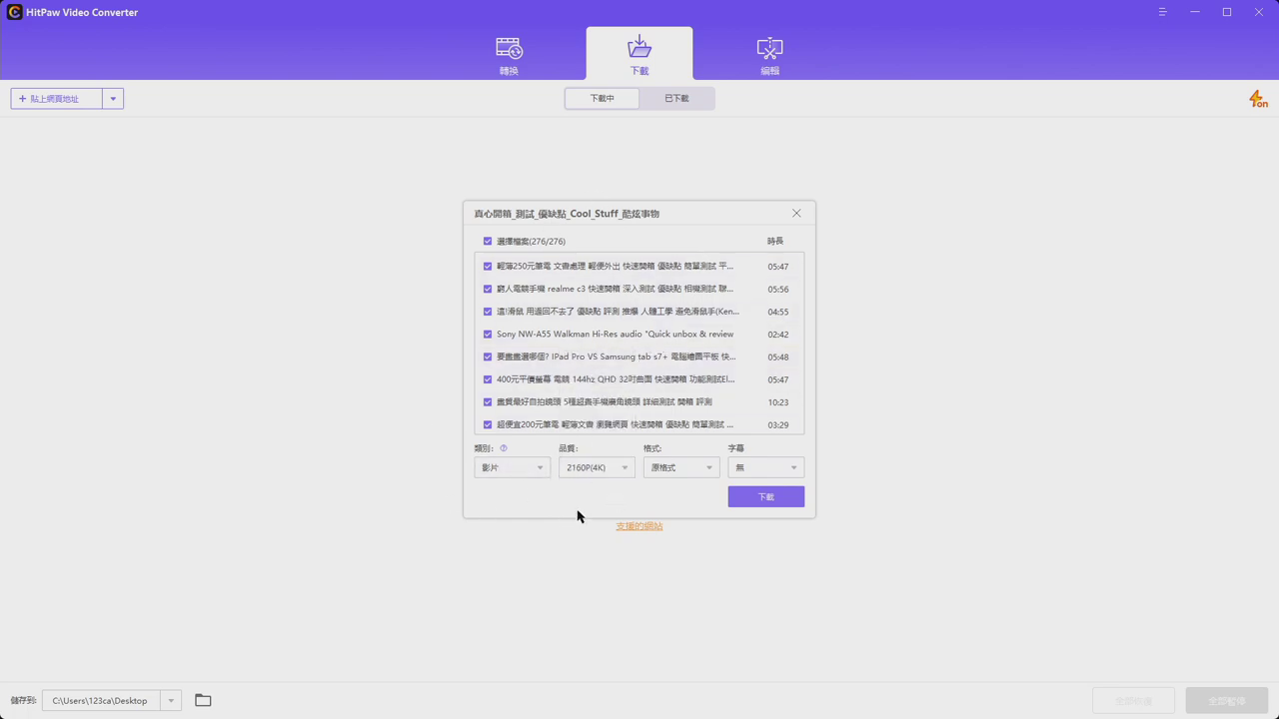
click(532, 473)
click(680, 478)
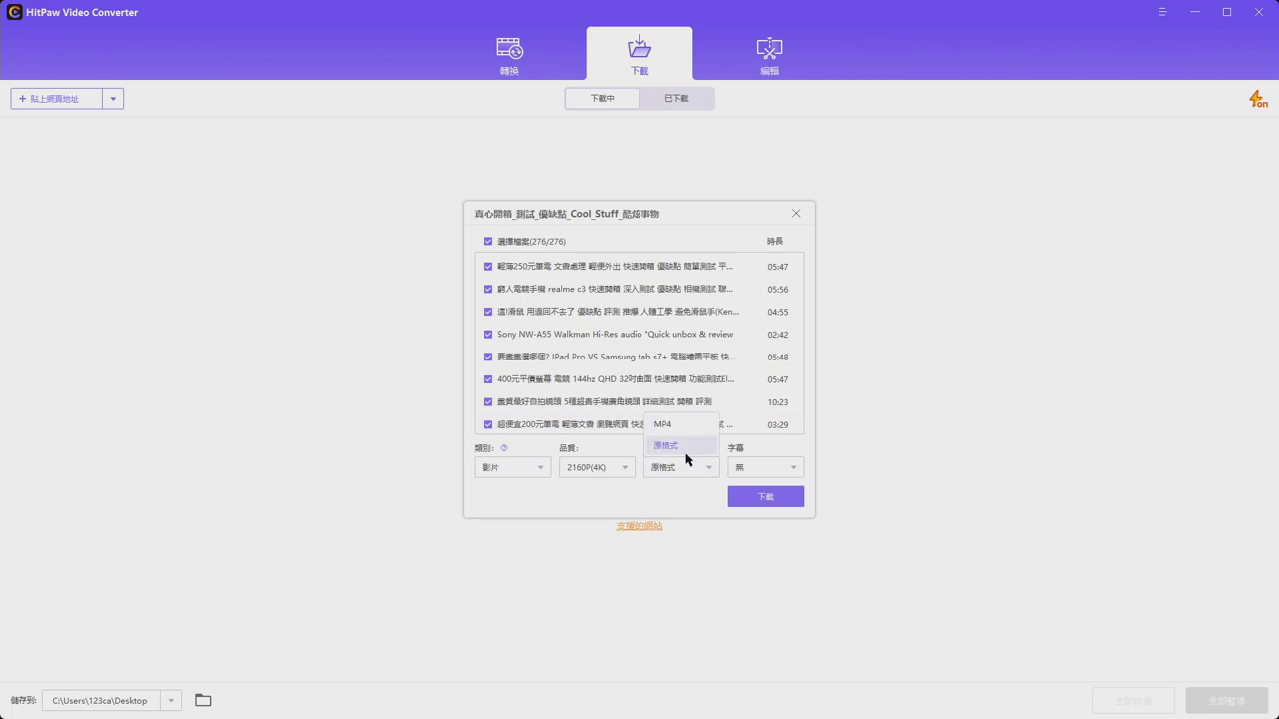
click(679, 426)
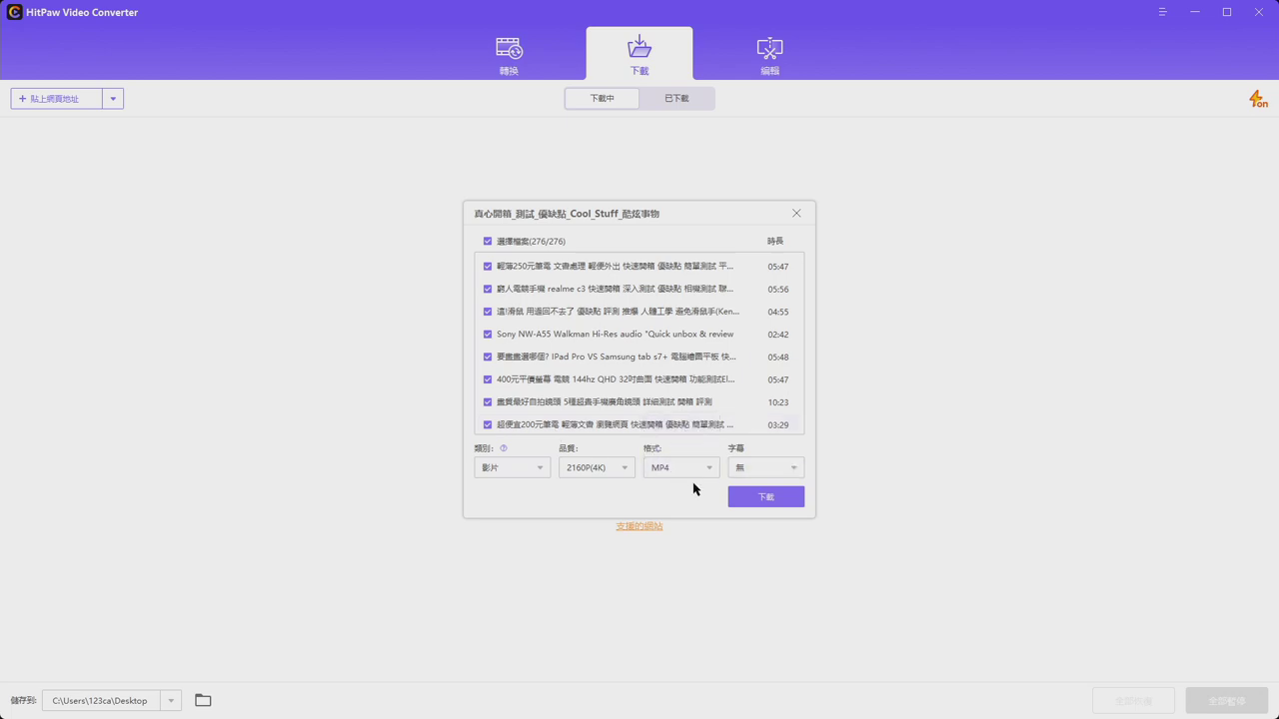
Review the resolutions offered for the playlist download, keeping 2160P(4K) selected
click(603, 469)
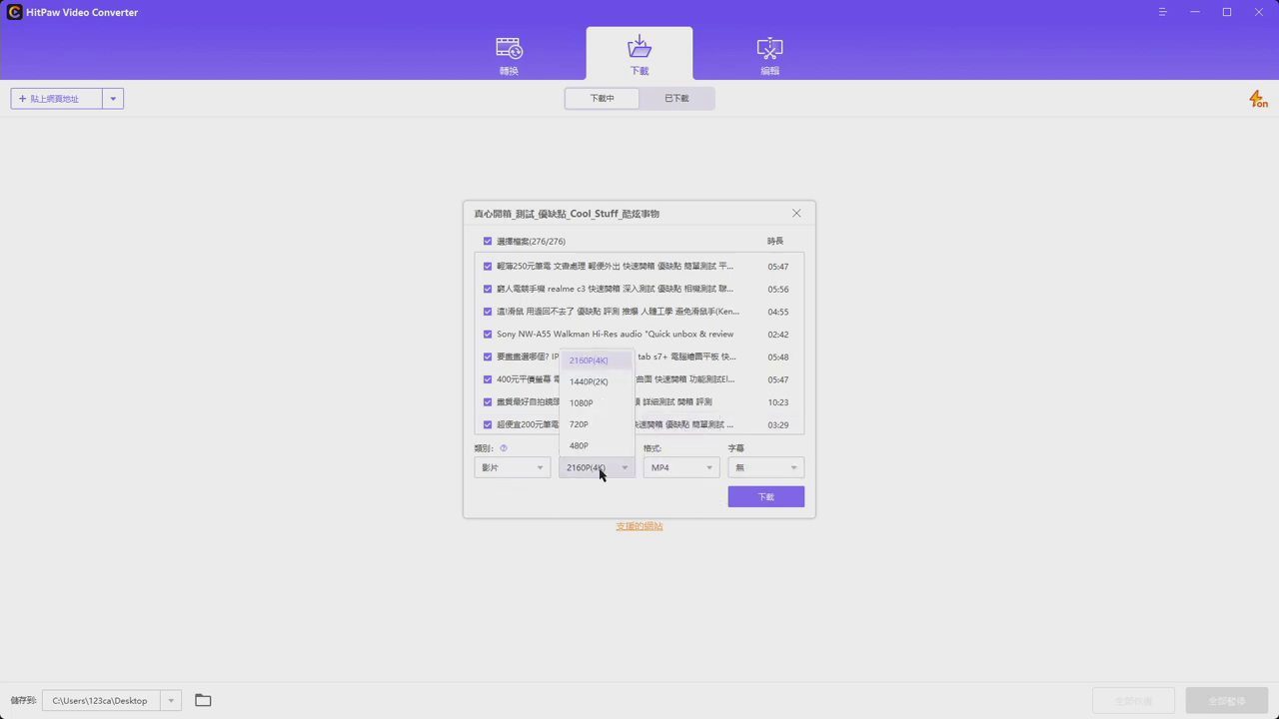
click(609, 363)
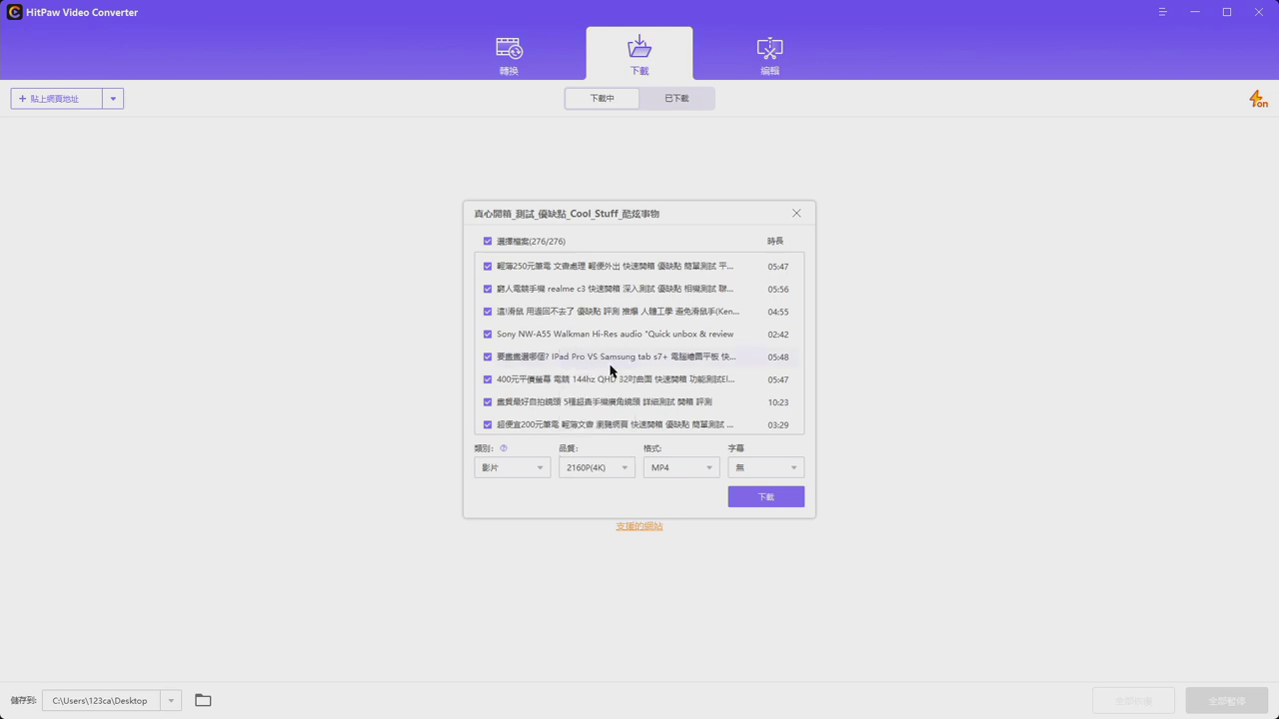
click(602, 469)
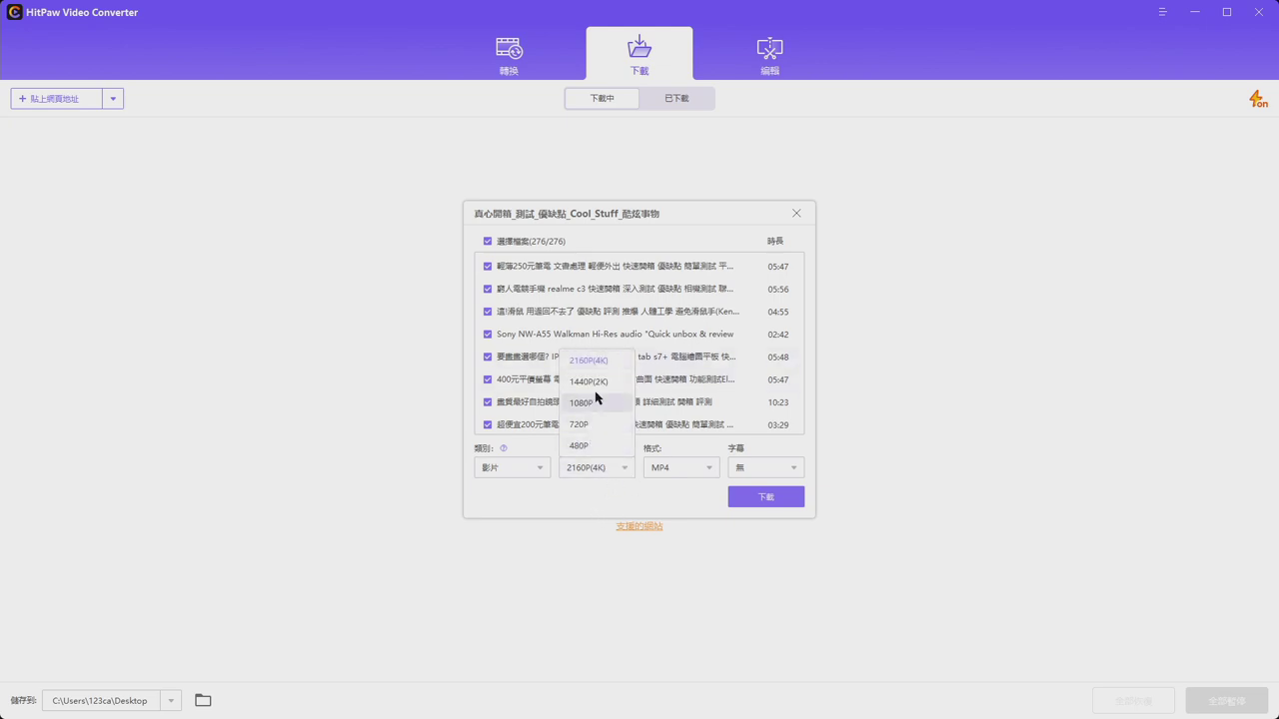
click(605, 469)
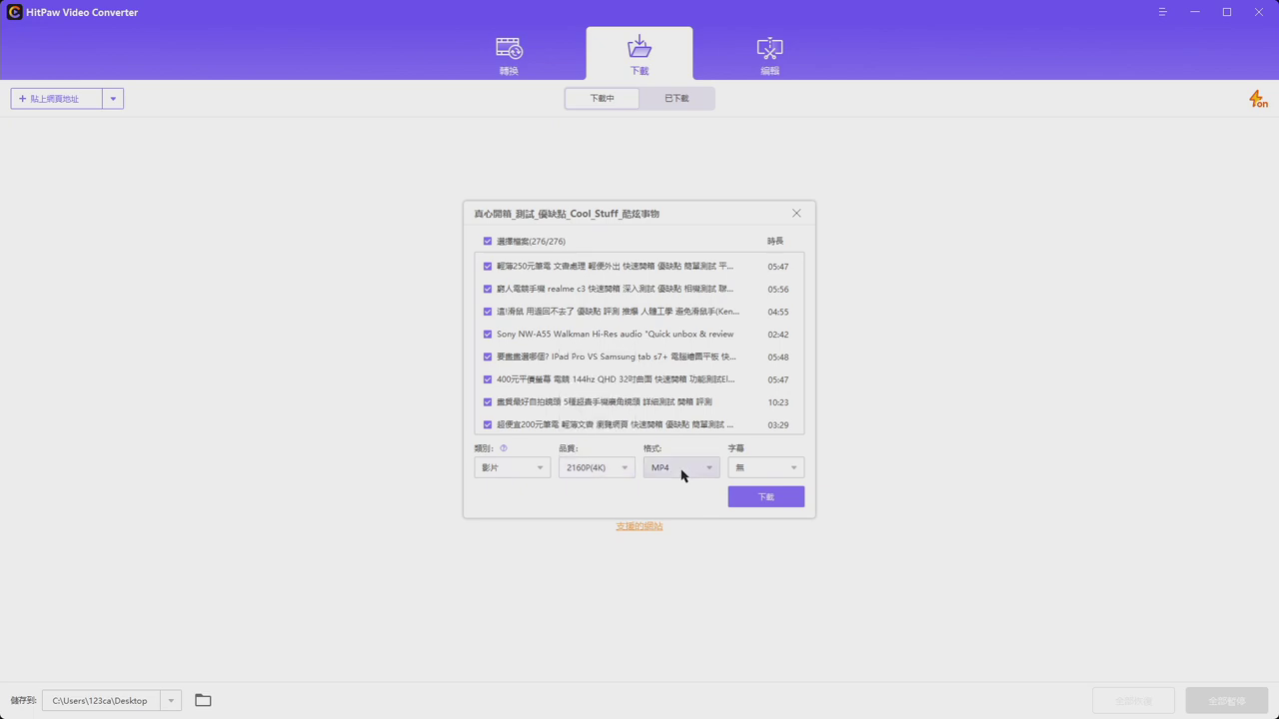
Set the playlist download's format to 原格式 and check the quality choices again
click(683, 475)
click(684, 429)
click(618, 469)
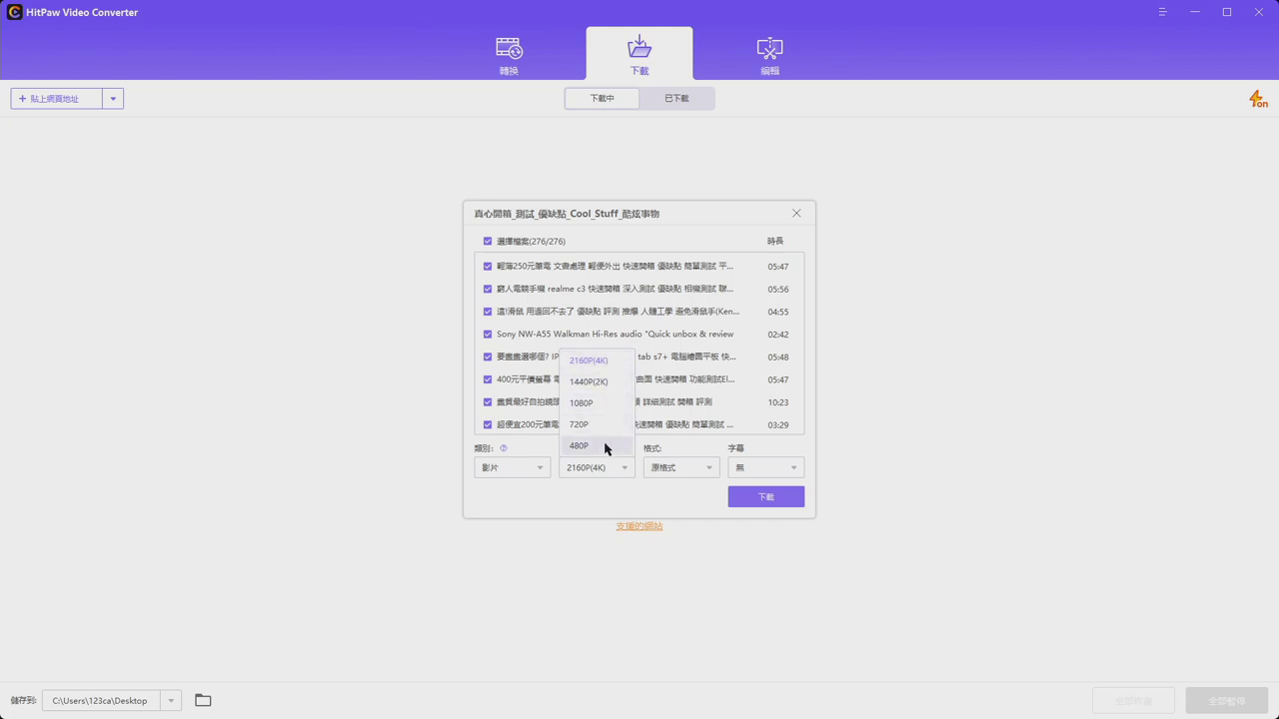
click(604, 492)
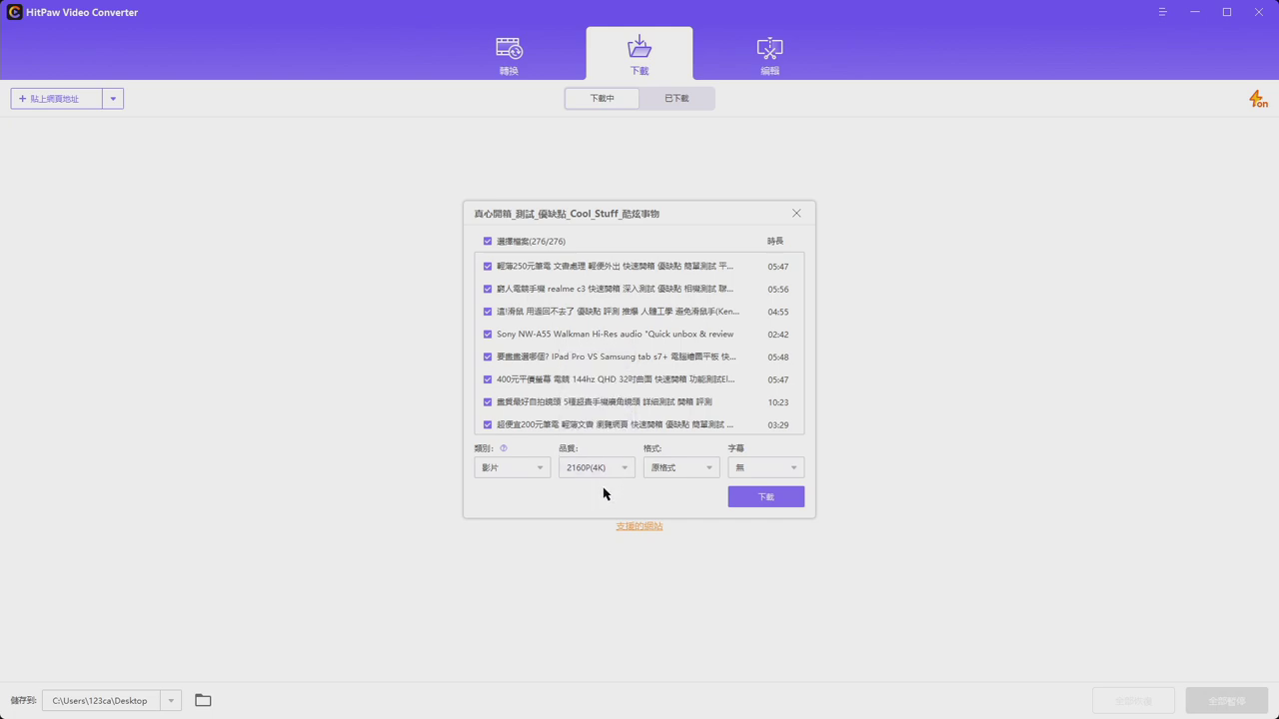
Compare the quality options from 2160P(4K) down to 480P with the 原格式 format, and keep 2160P(4K)
click(600, 469)
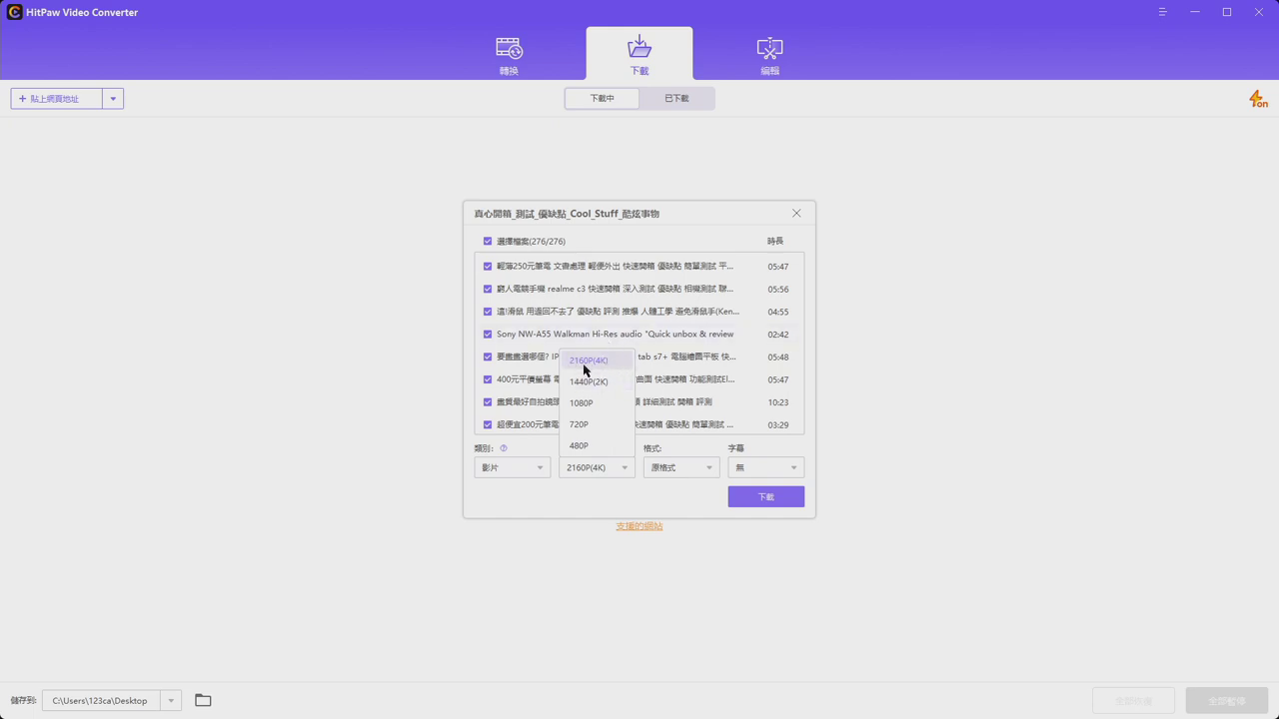
click(609, 489)
click(609, 475)
click(608, 479)
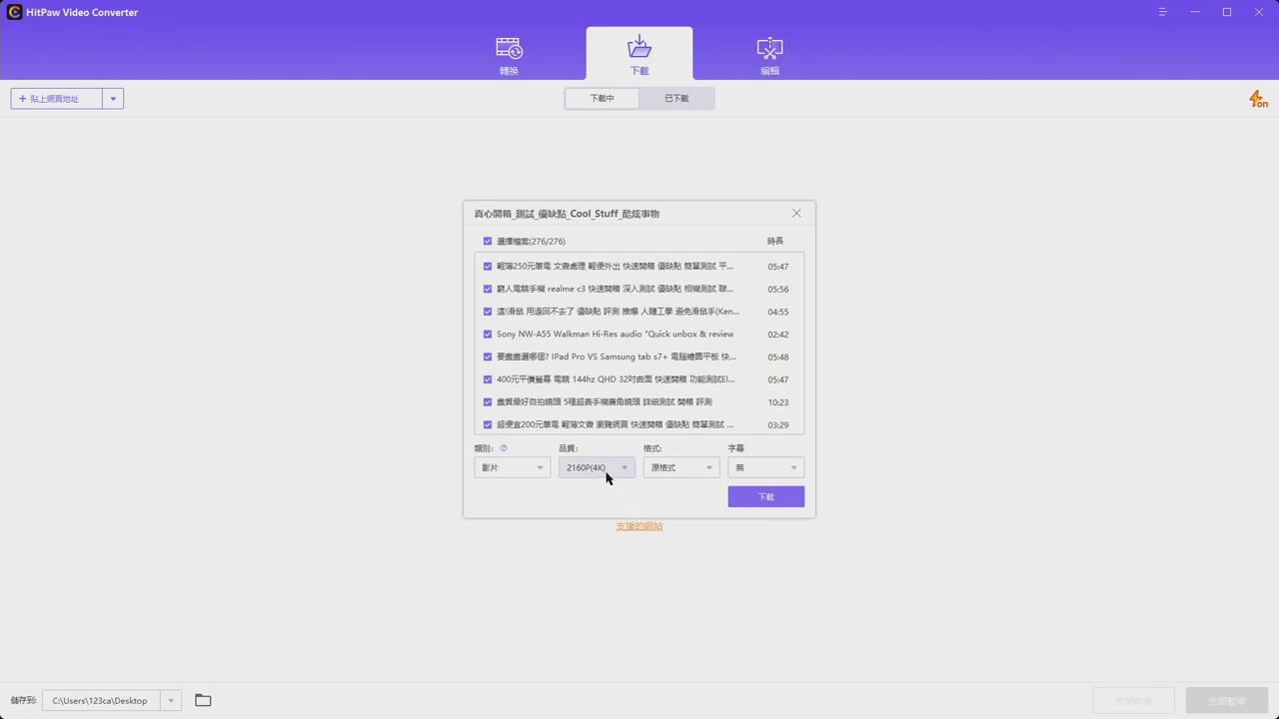
click(607, 477)
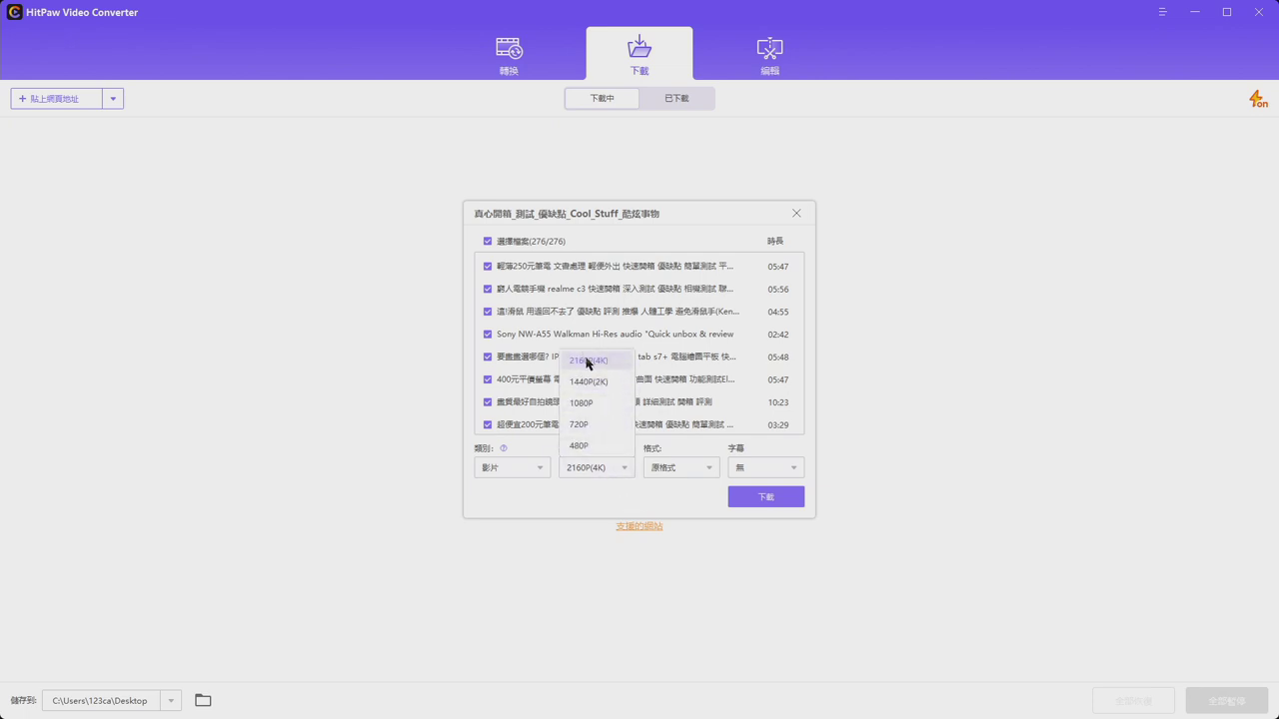
click(600, 493)
click(596, 470)
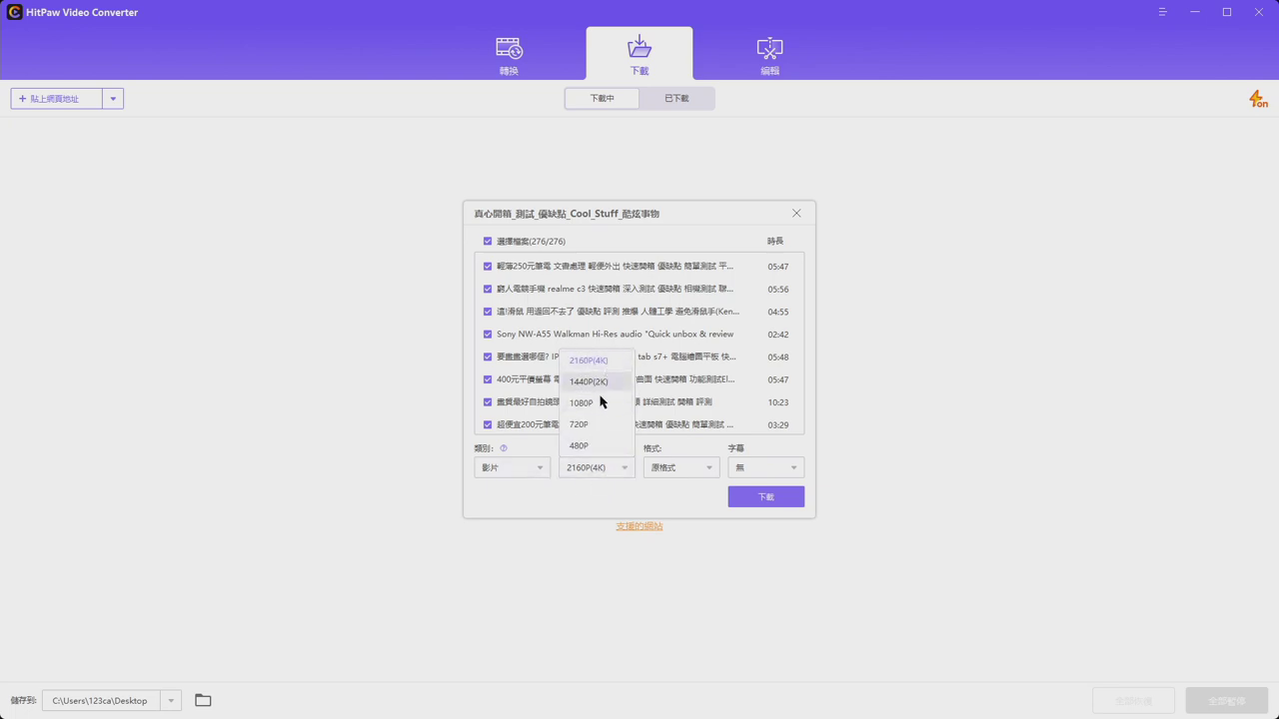
click(606, 362)
Set the download format to MP4 and look through the playlist's selected videos
click(691, 470)
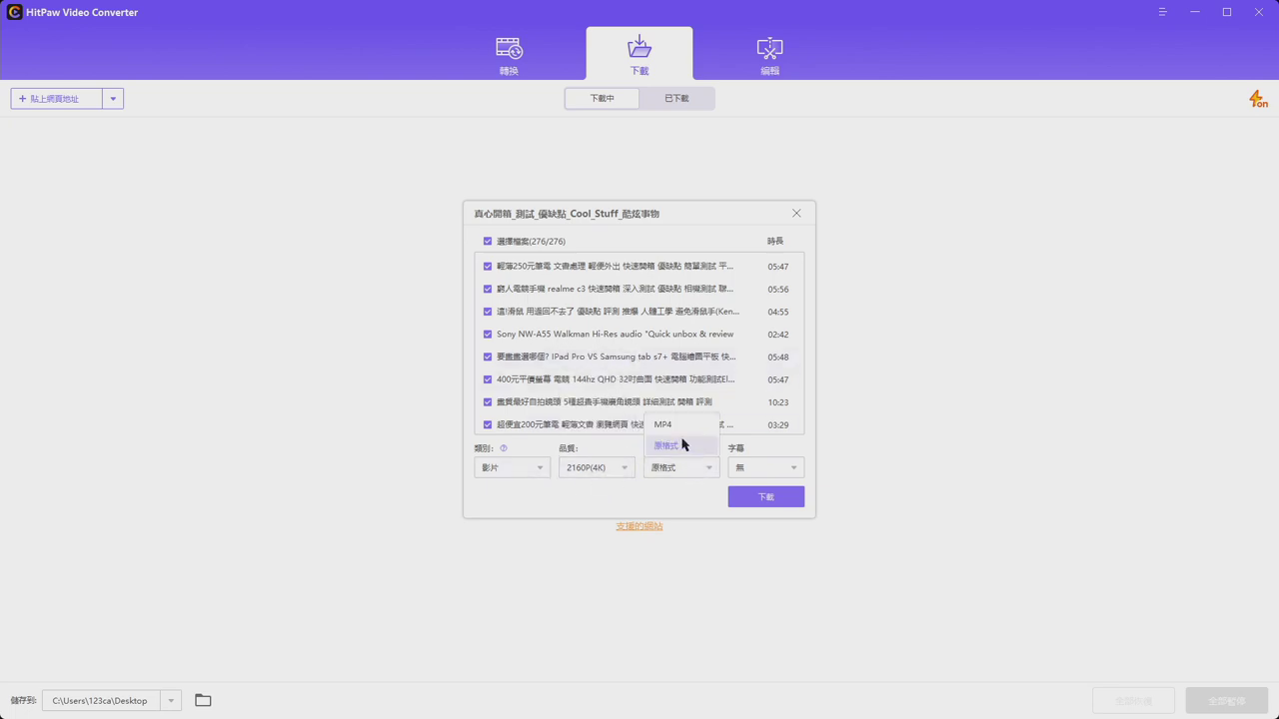
click(667, 425)
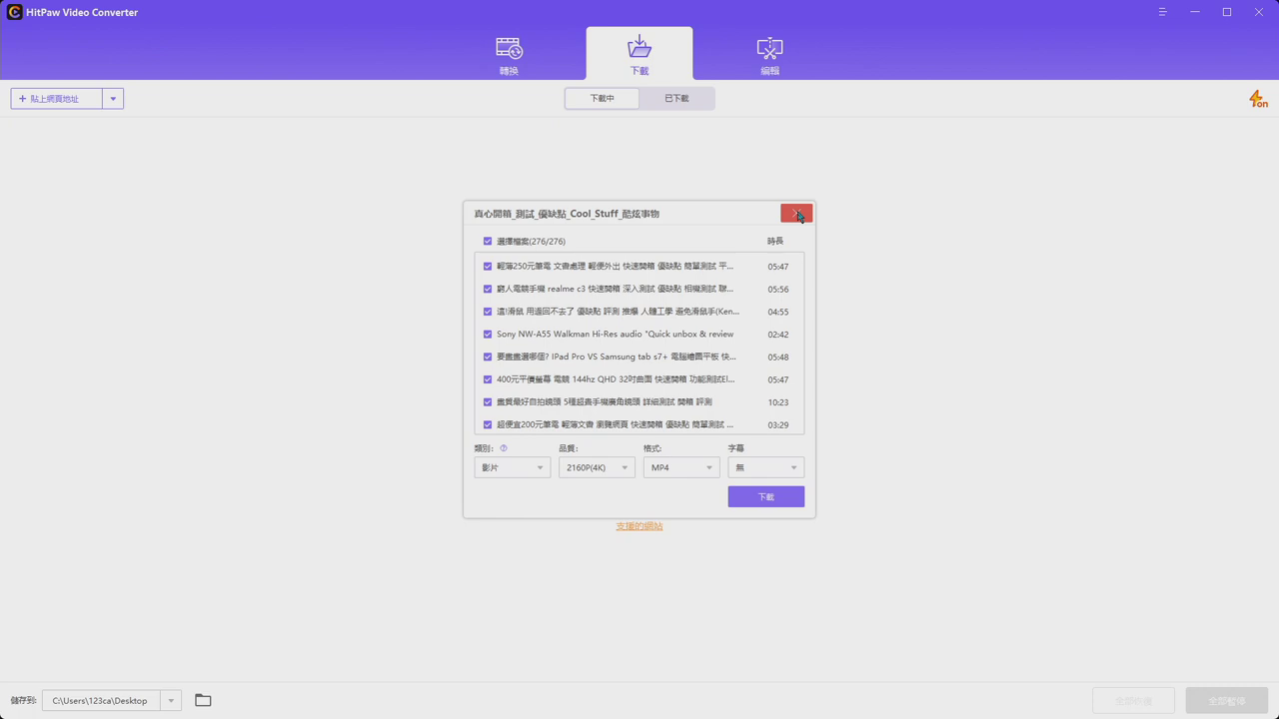
scroll(644, 330, down, 10)
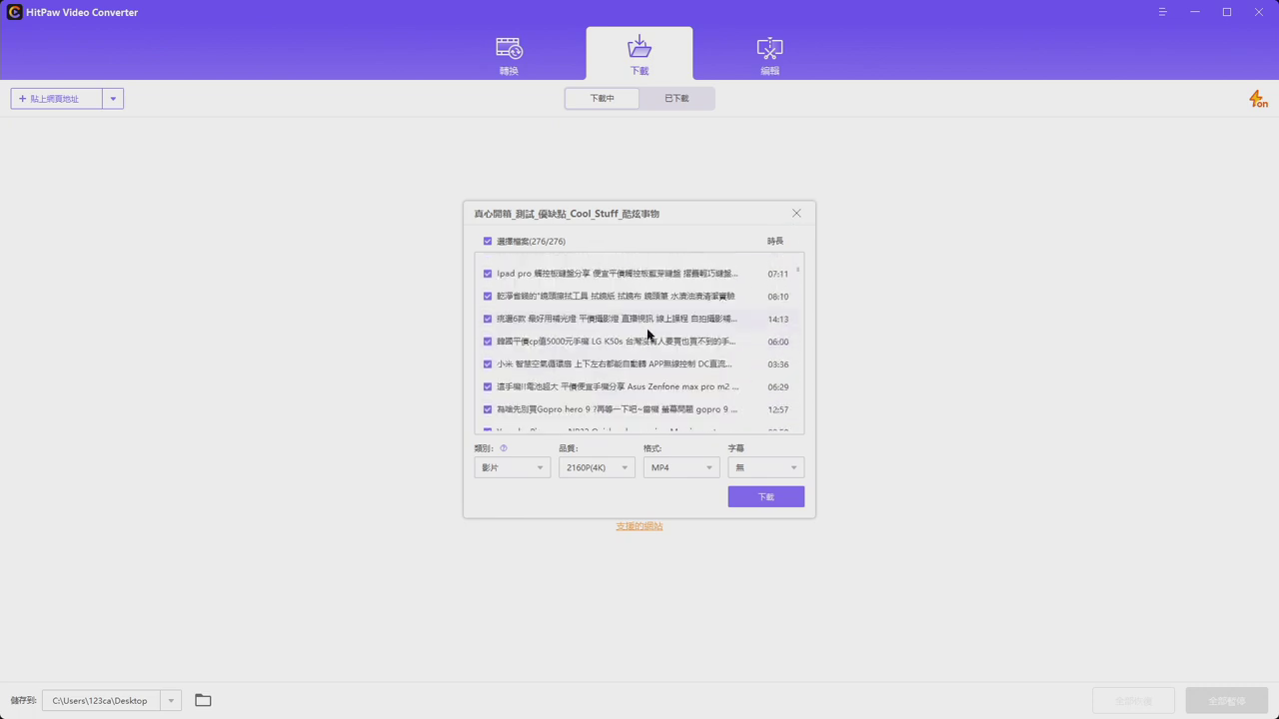
scroll(648, 335, up, 5)
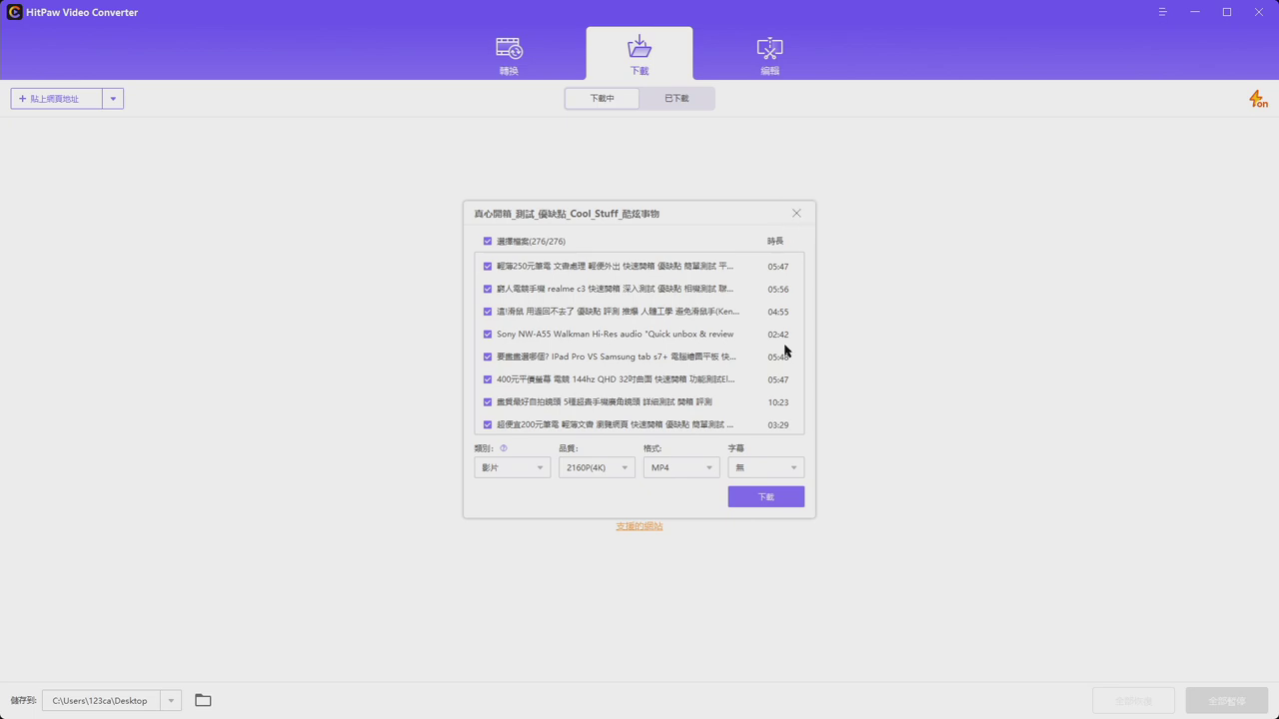
Examine the quality options again with MP4 as the format, leaving 2160P(4K) selected
click(596, 467)
click(601, 462)
click(613, 469)
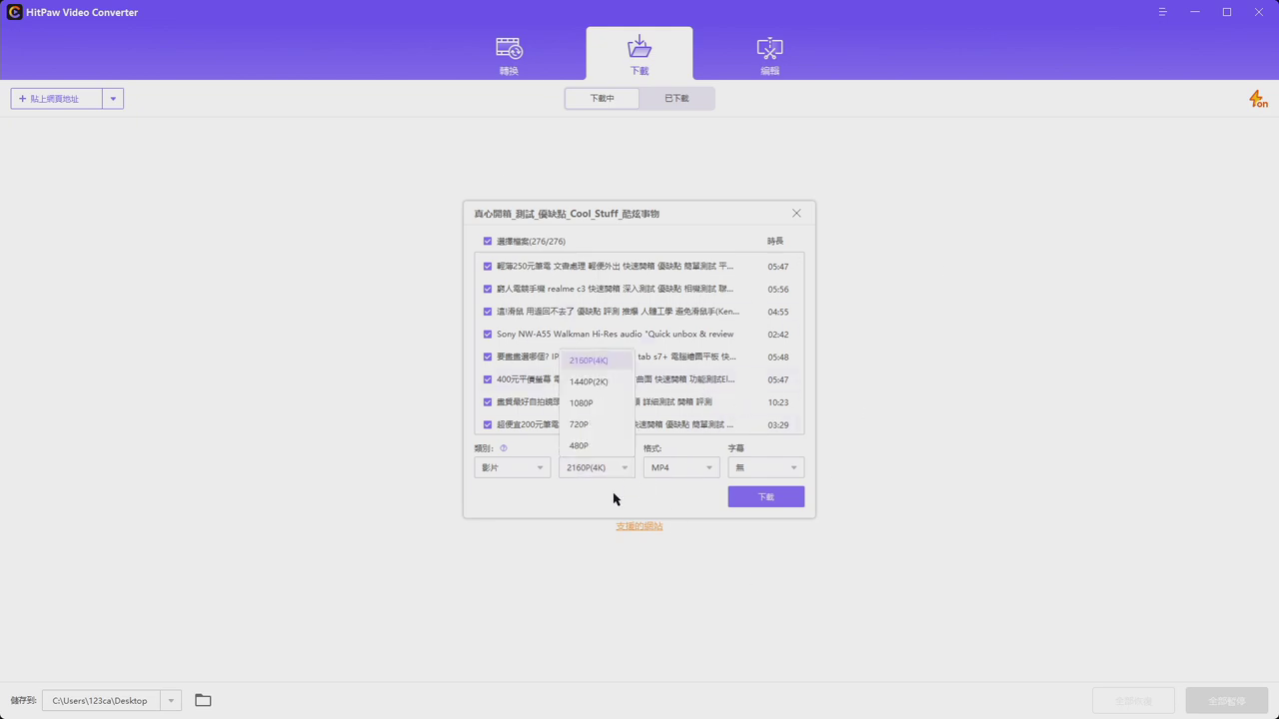
click(592, 369)
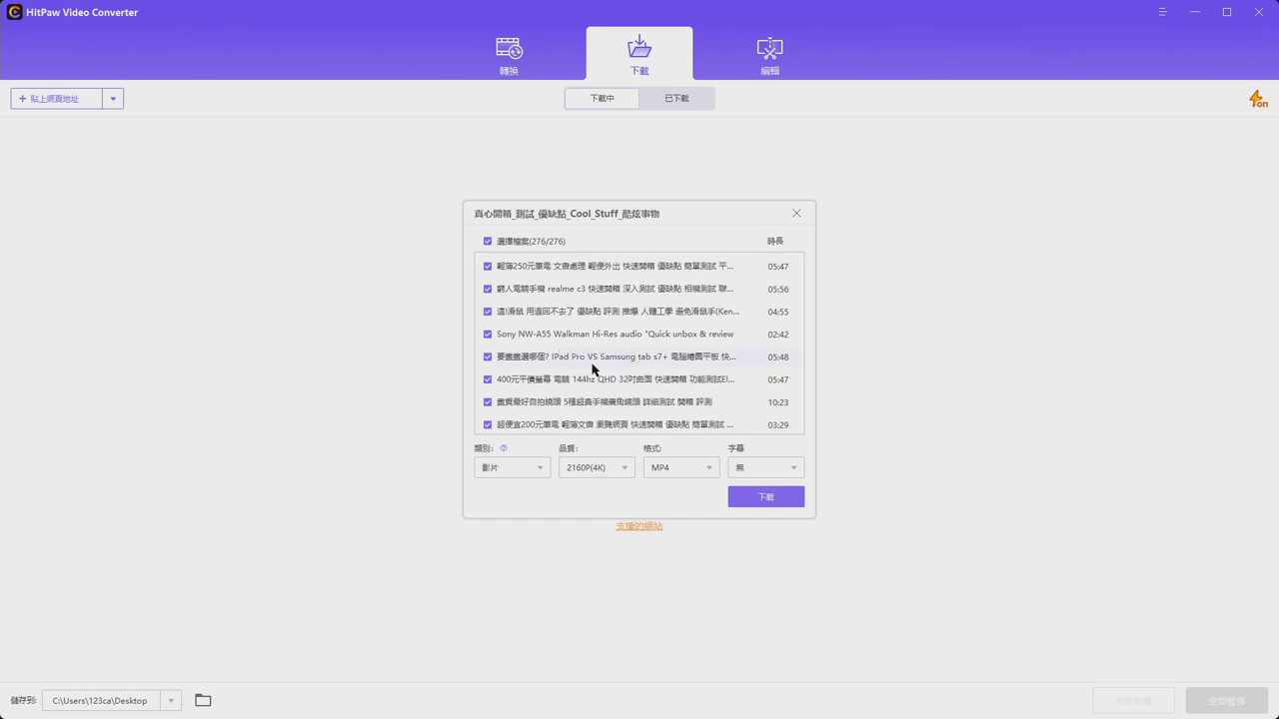
click(601, 470)
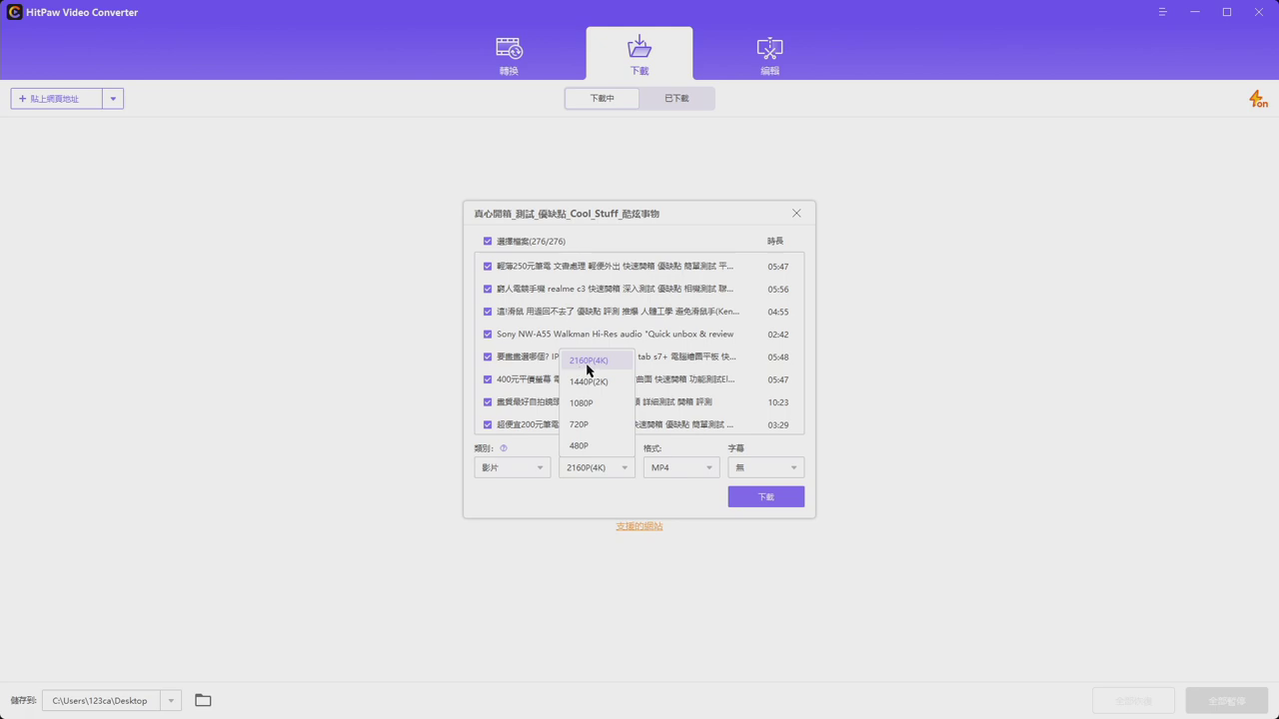
click(594, 471)
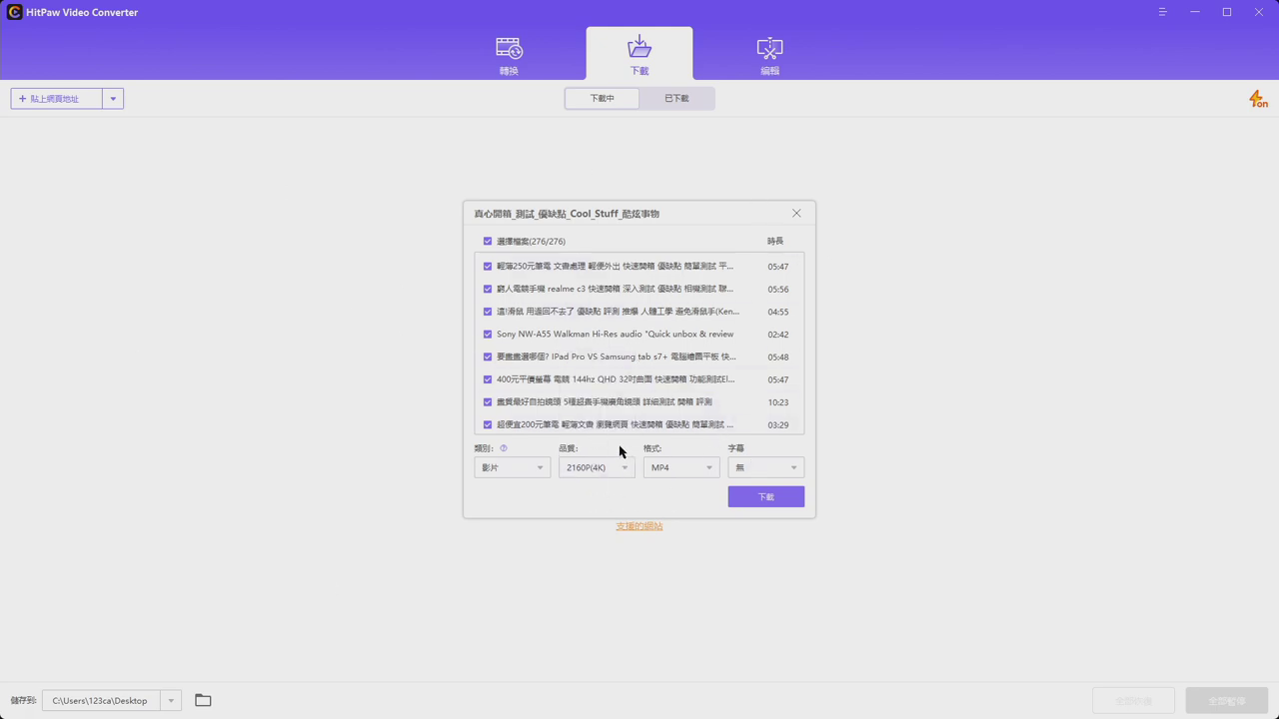
click(599, 465)
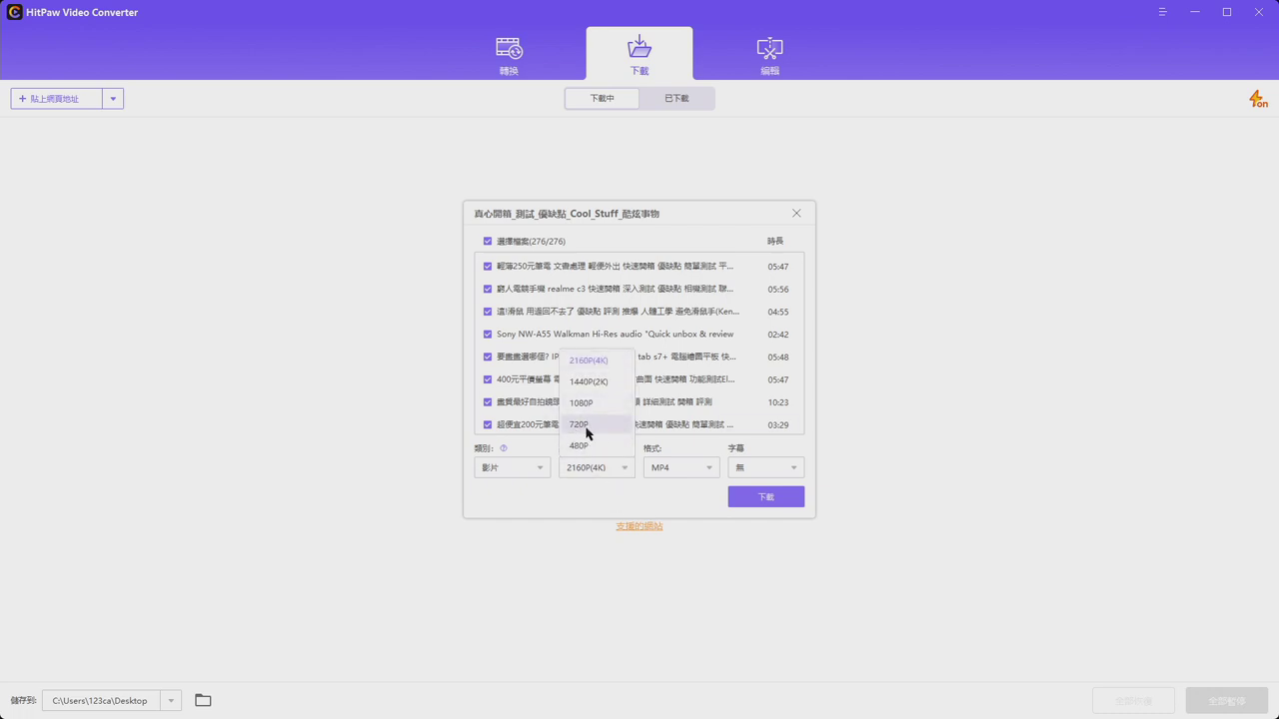
click(605, 466)
click(610, 474)
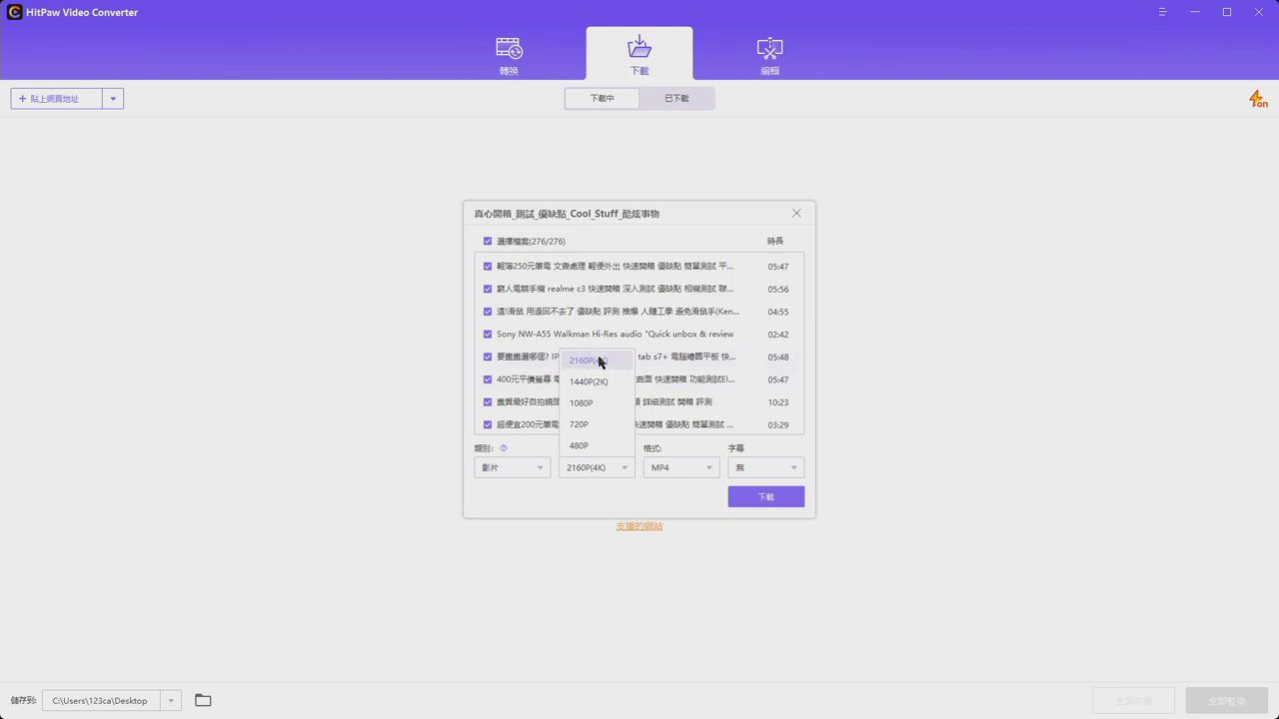
click(662, 499)
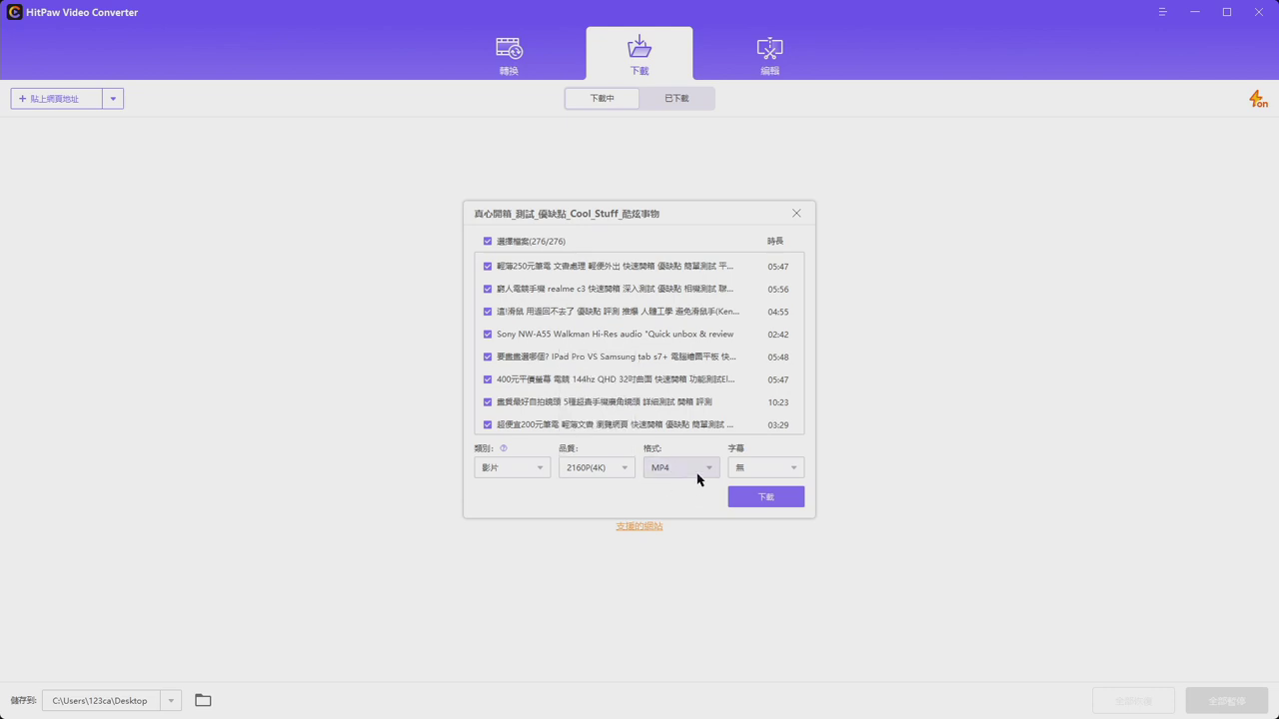
Compare the MP4 and 原格式 format choices for the playlist download again, keeping MP4
click(696, 476)
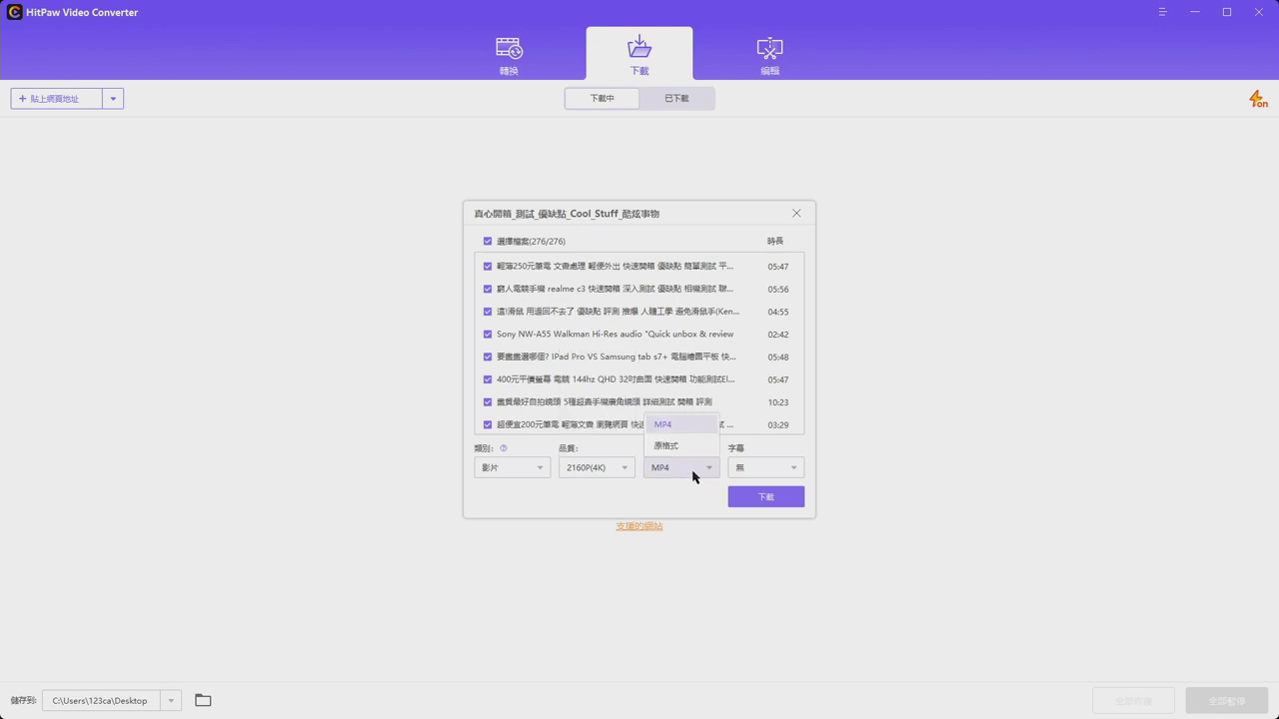
click(677, 485)
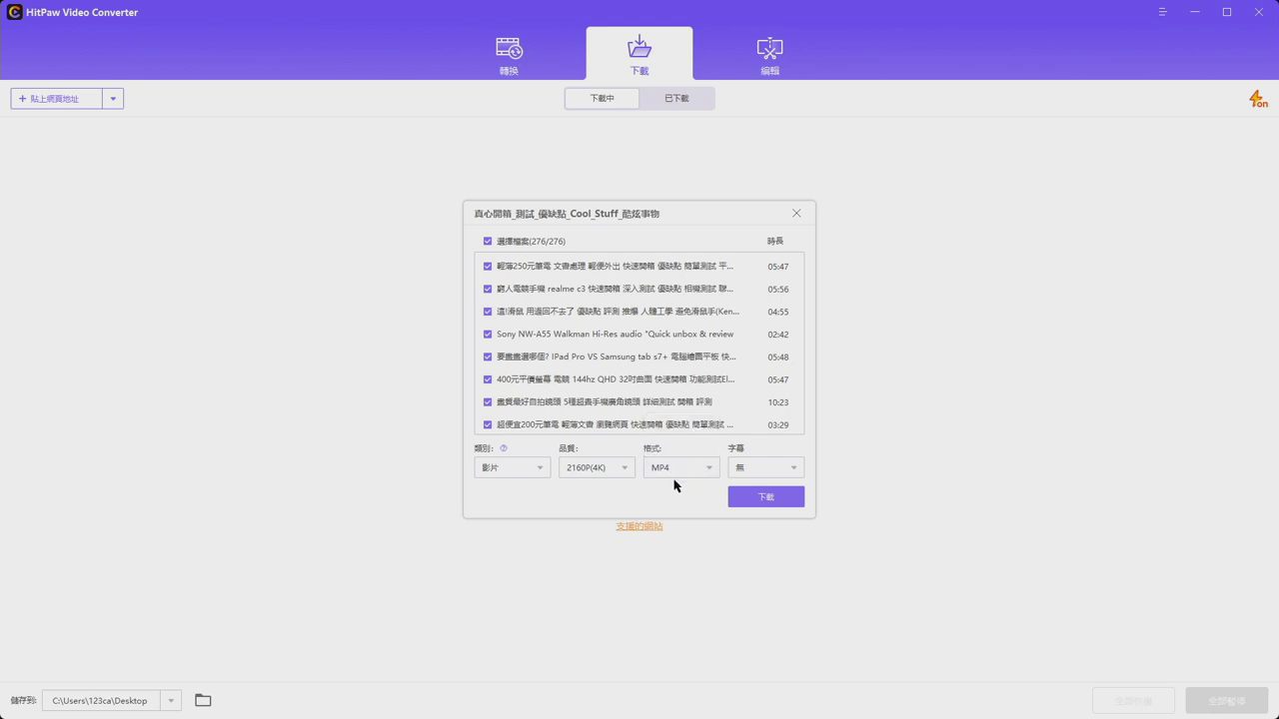
click(695, 470)
click(685, 478)
click(686, 470)
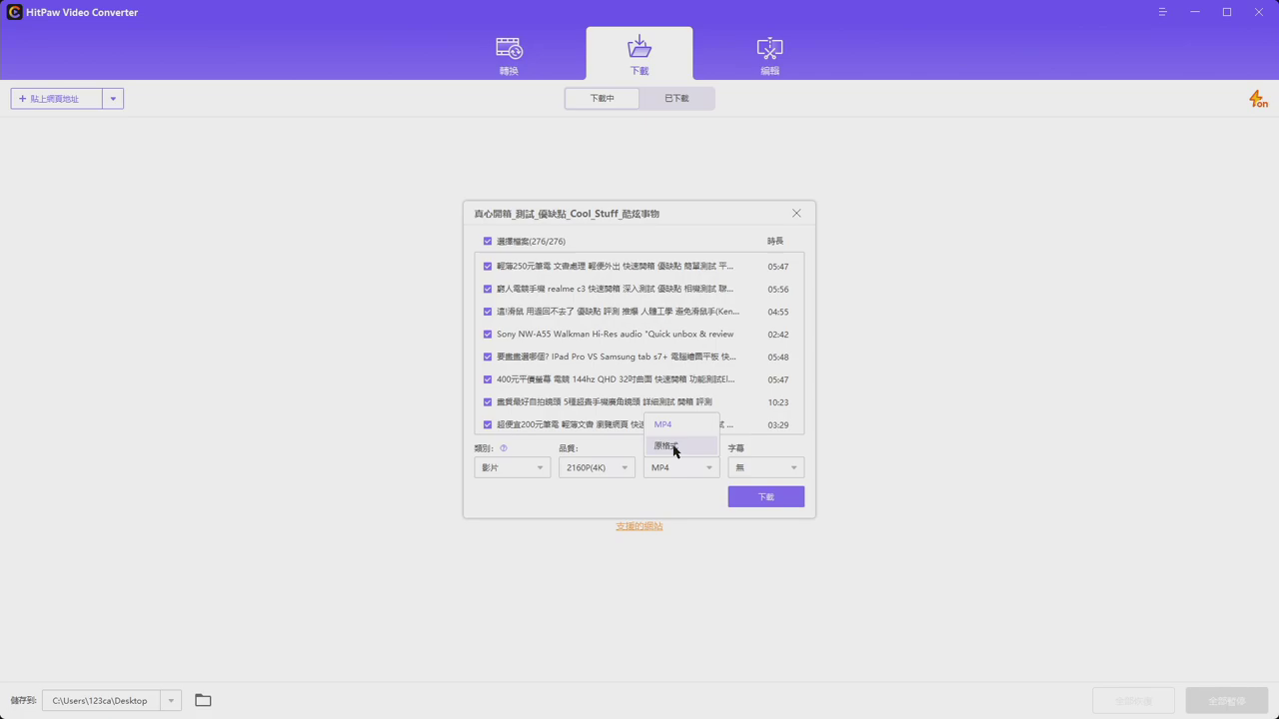
click(668, 523)
Switch to File Explorer, open D:\project\Hitpaw video converter, and compare the source and converted files' types and sizes in the details view
key(super+Tab)
click(947, 414)
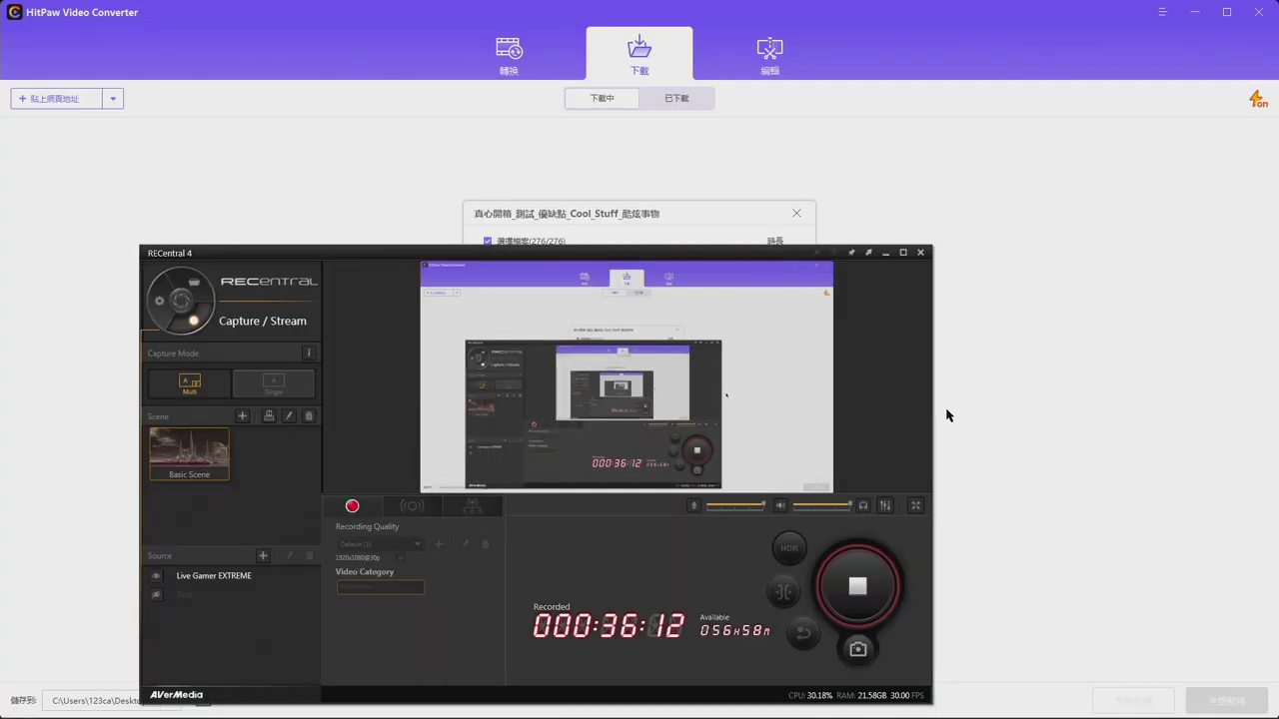
click(651, 525)
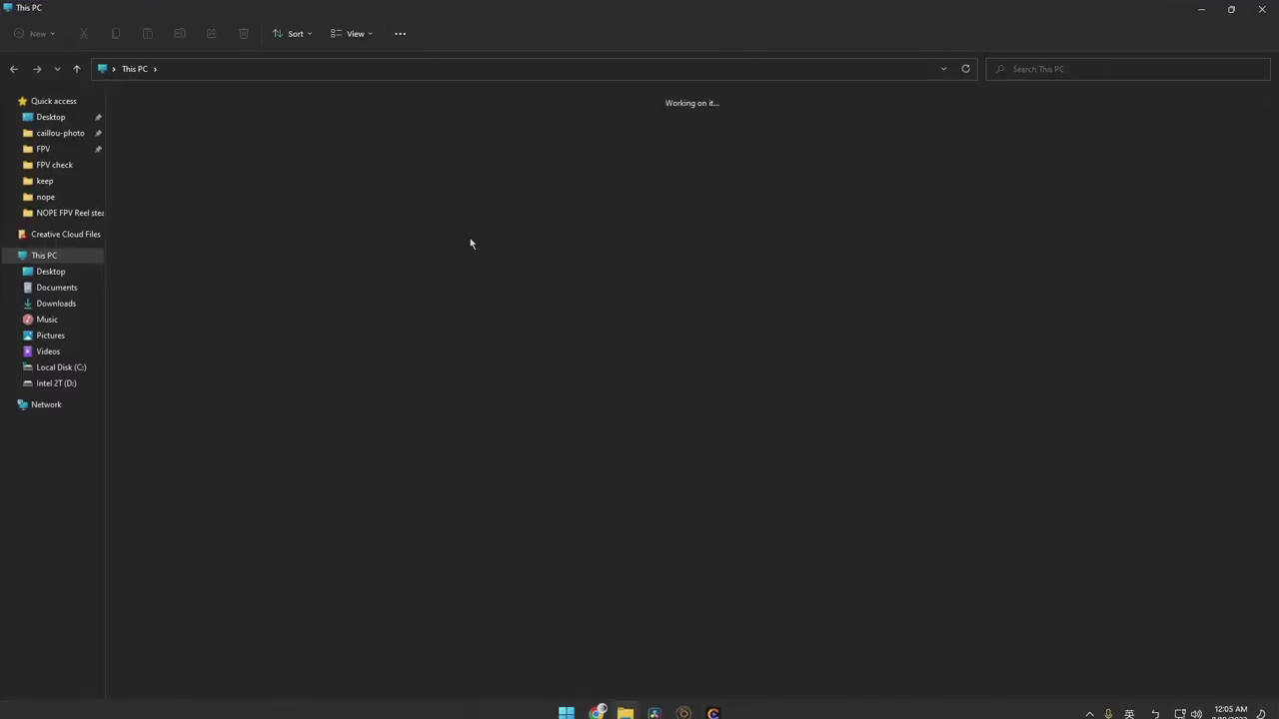
double_click(343, 186)
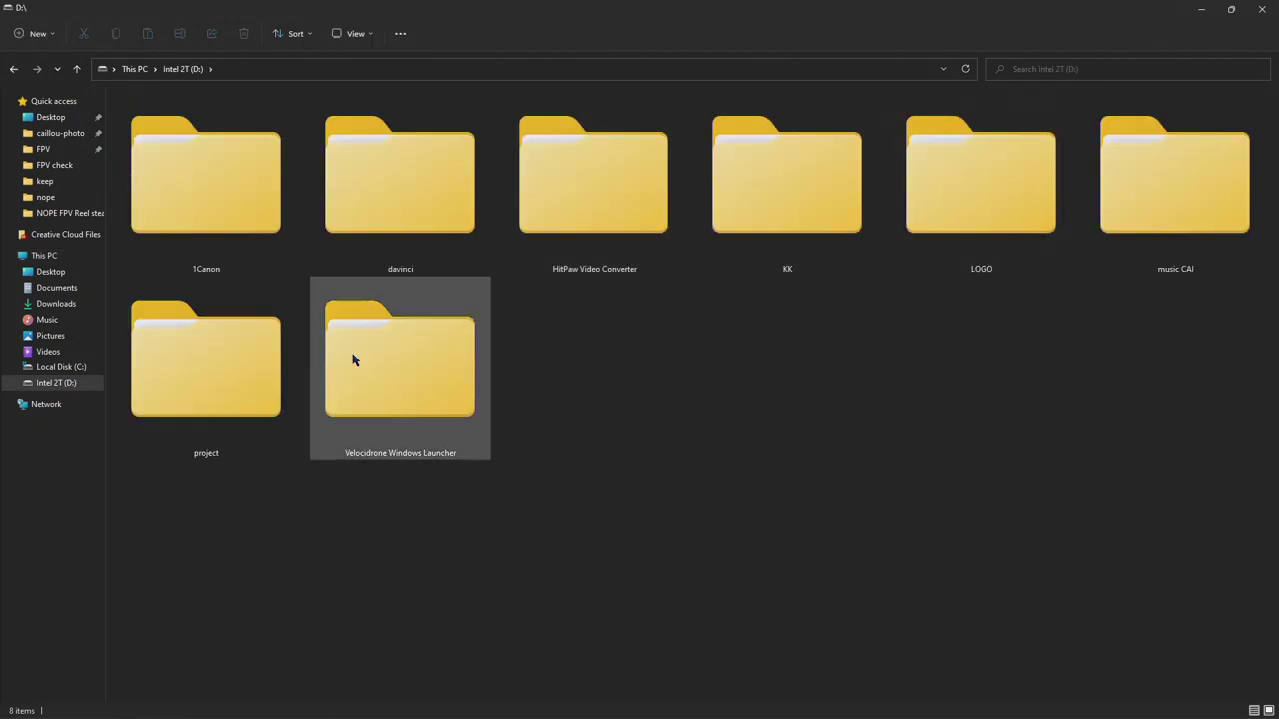
double_click(203, 374)
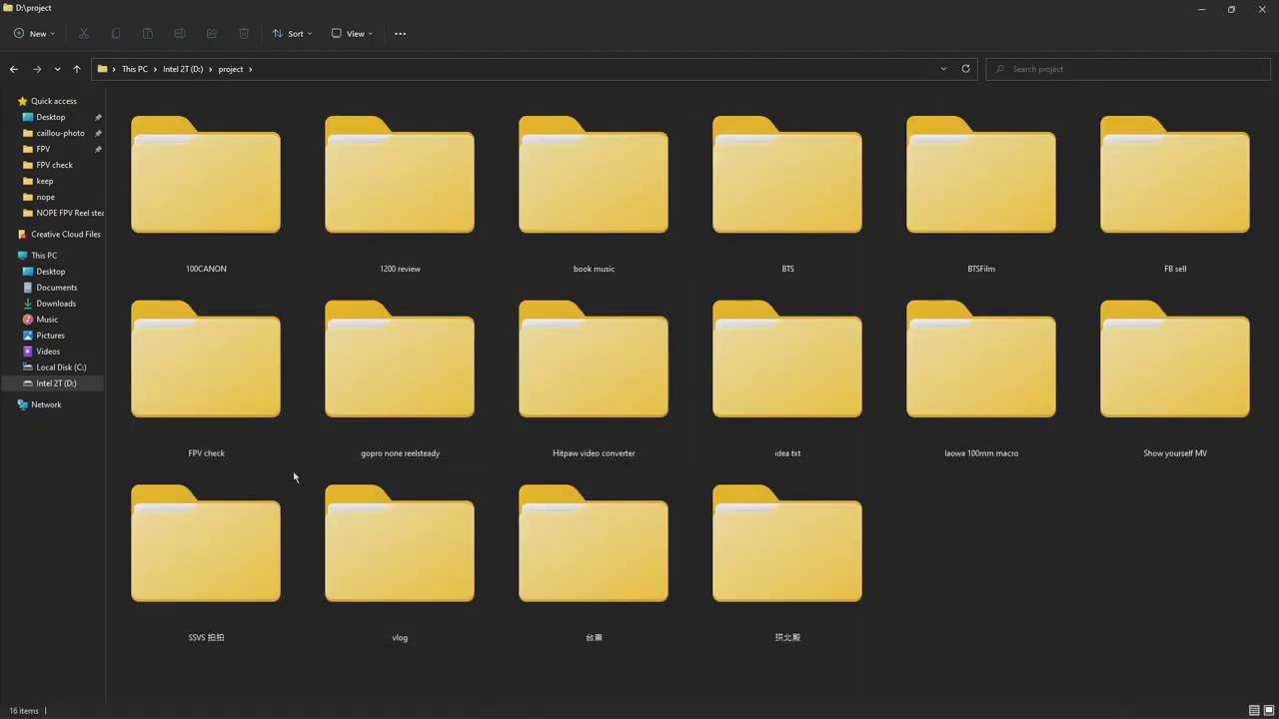
click(208, 393)
double_click(607, 419)
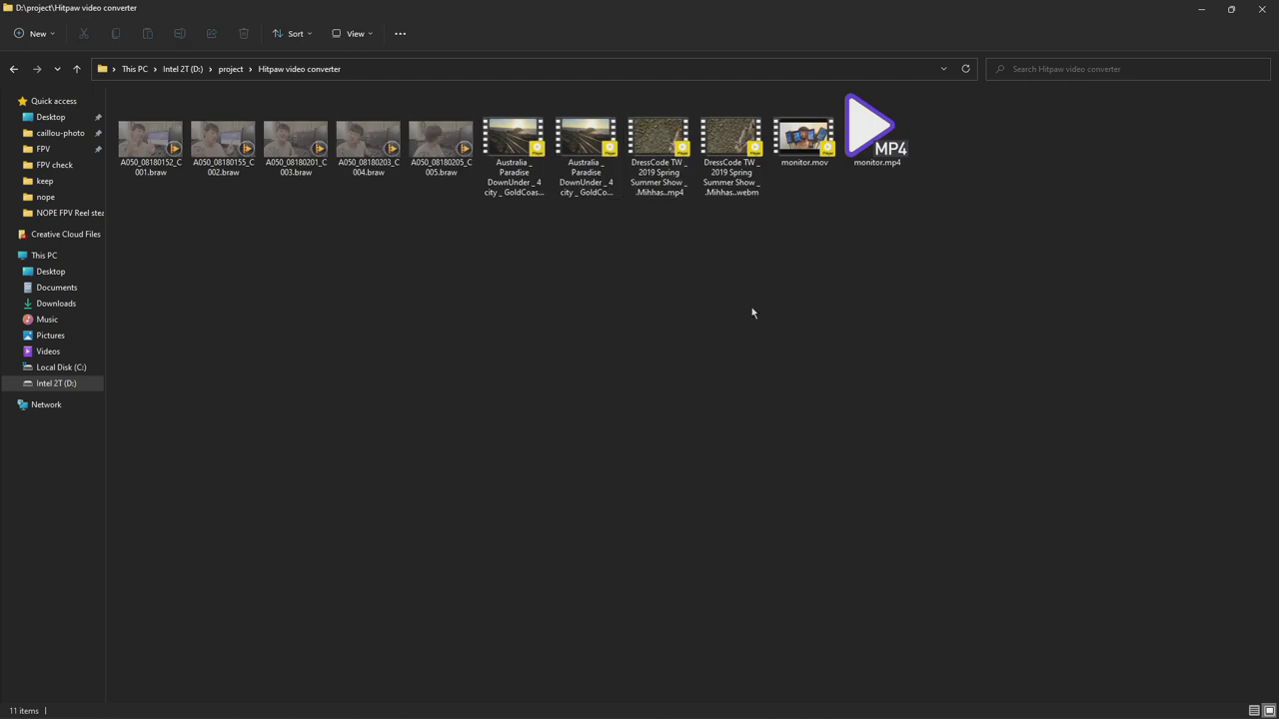
key(ctrl+shift+6)
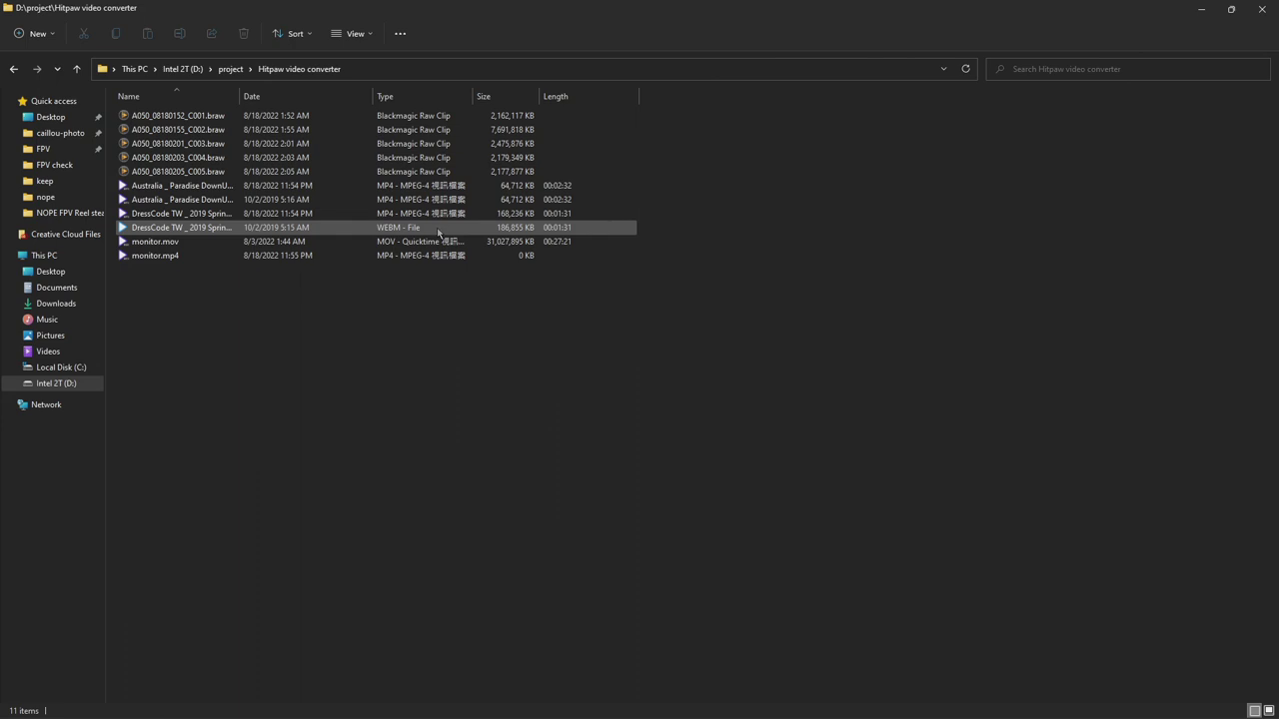
click(1201, 9)
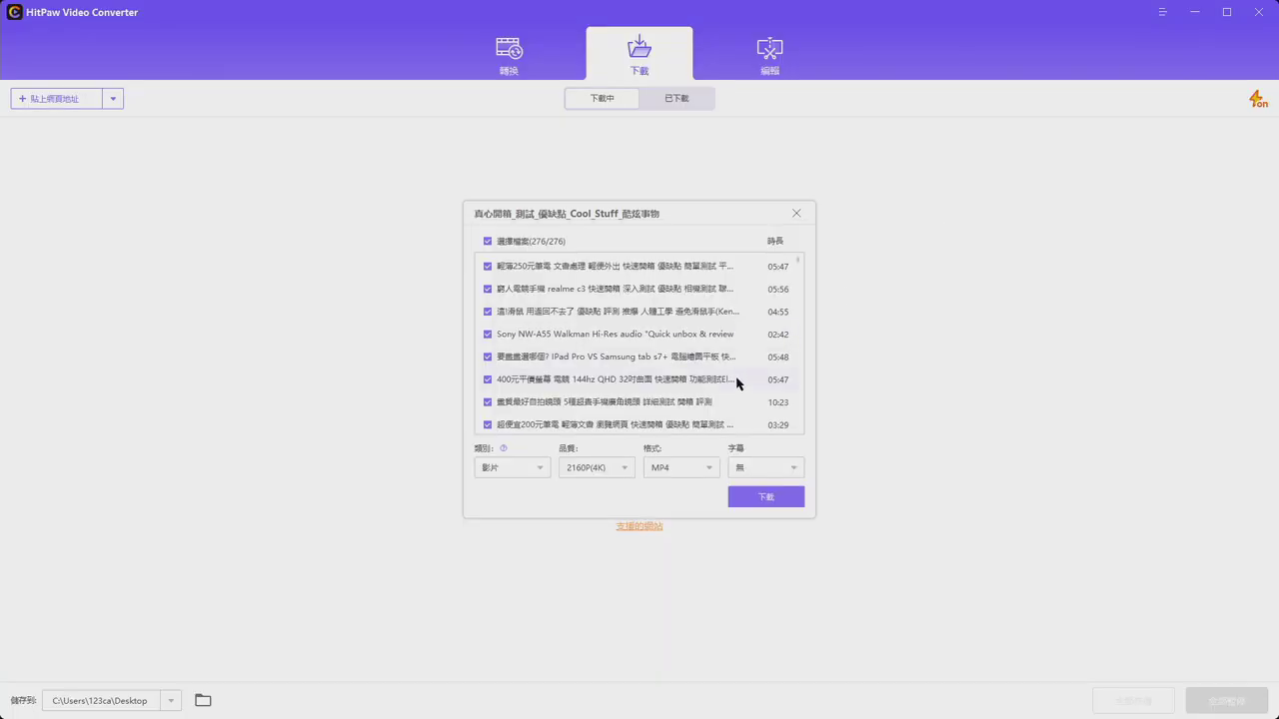
Start downloading all the selected playlist videos at 2160P(4K) in MP4 format without subtitles
click(658, 469)
click(682, 511)
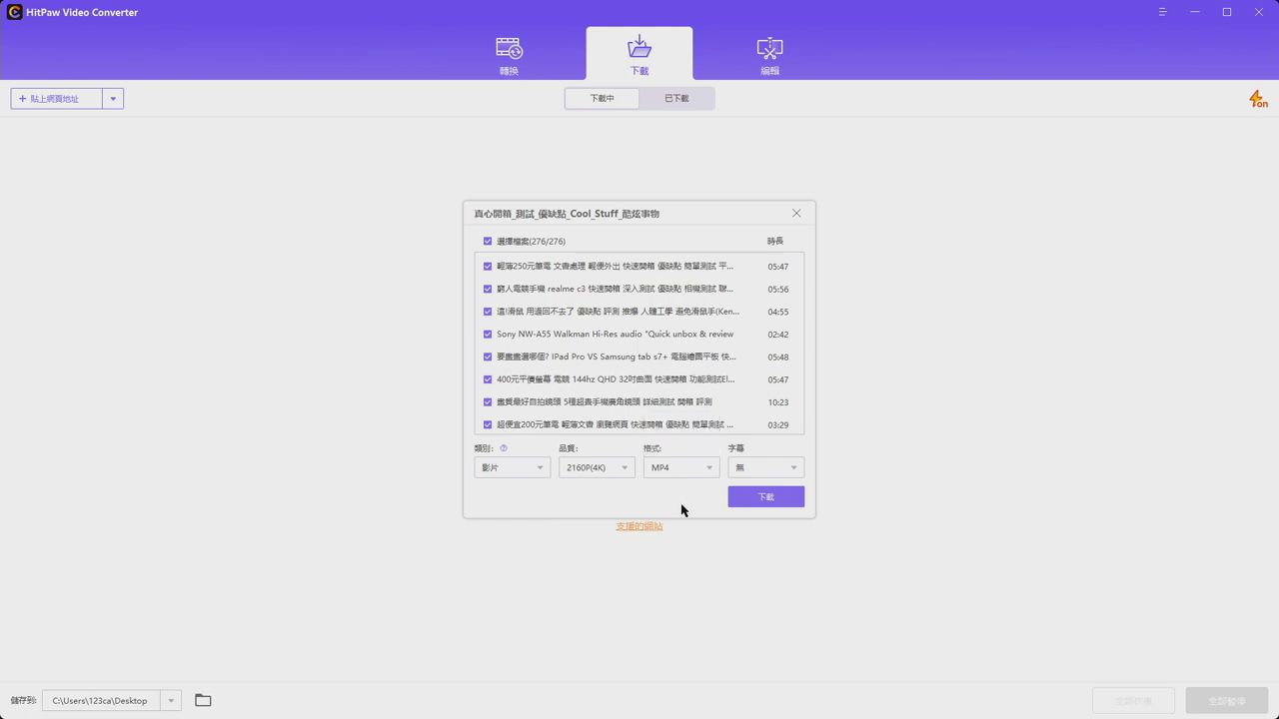
click(747, 503)
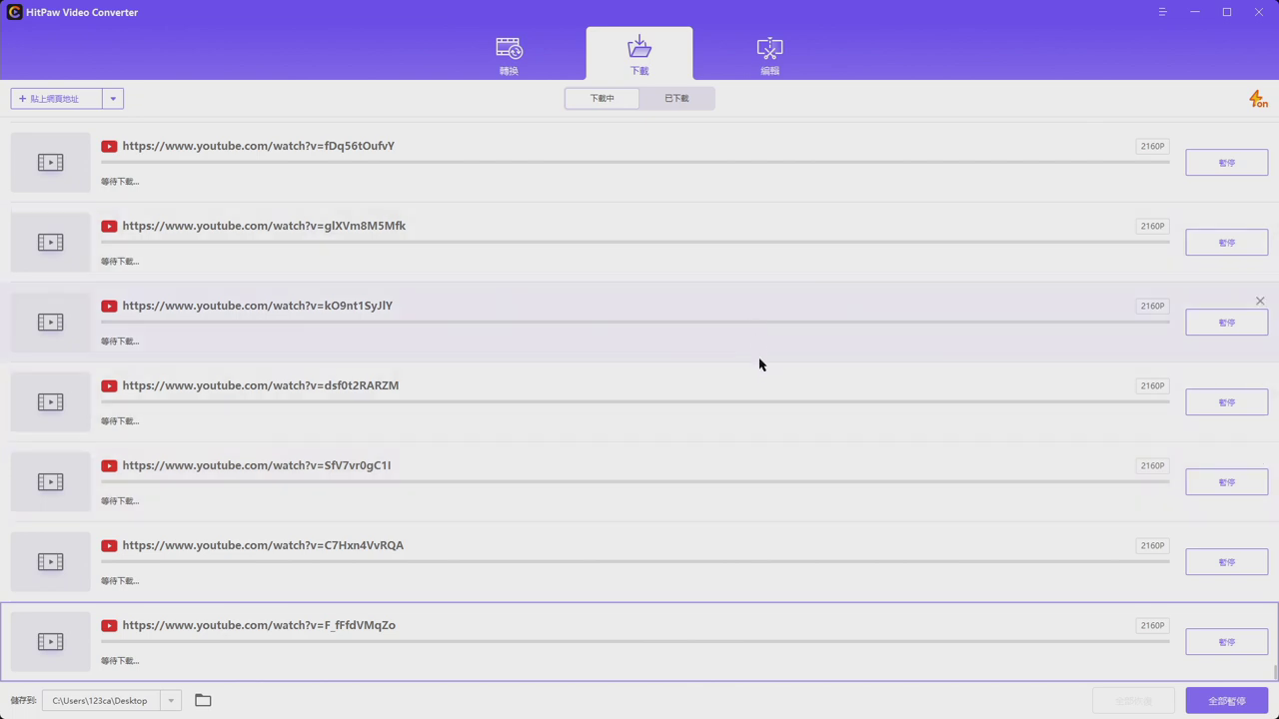
Pause all playlist downloads and open the original YouTube page of the queued video SfV7vr0gC1I in the browser
click(1241, 705)
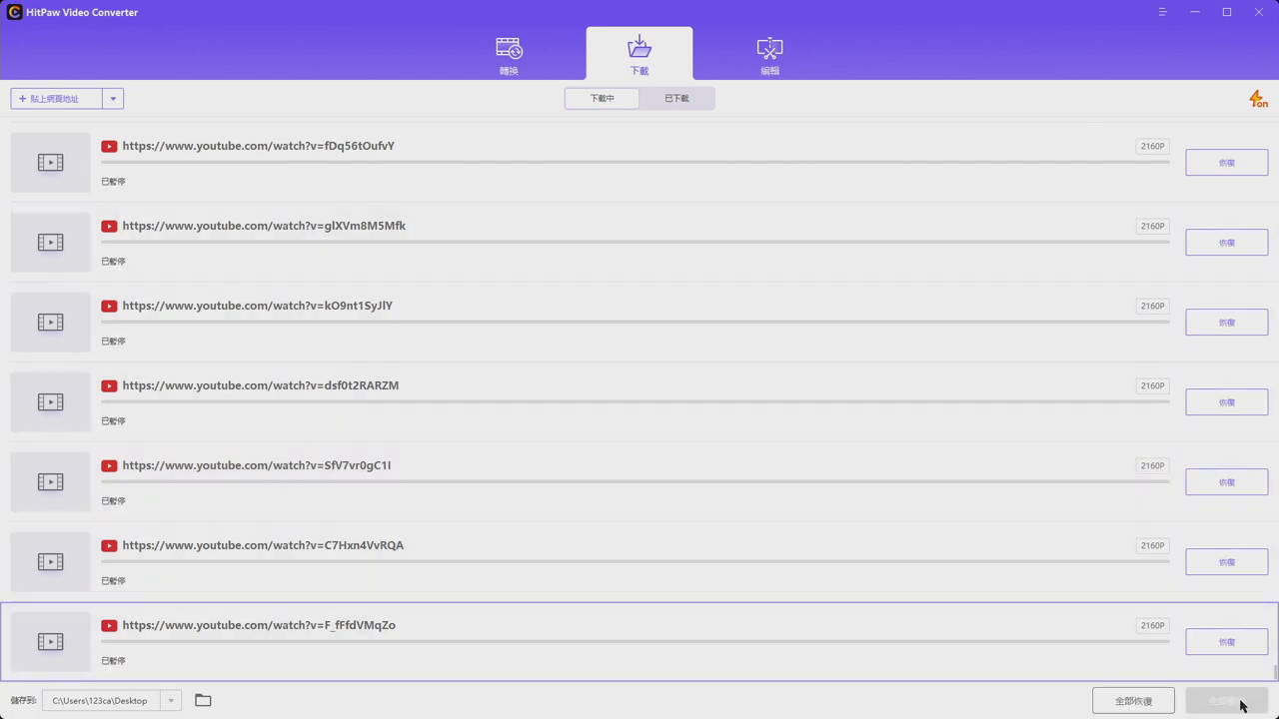
right_click(696, 504)
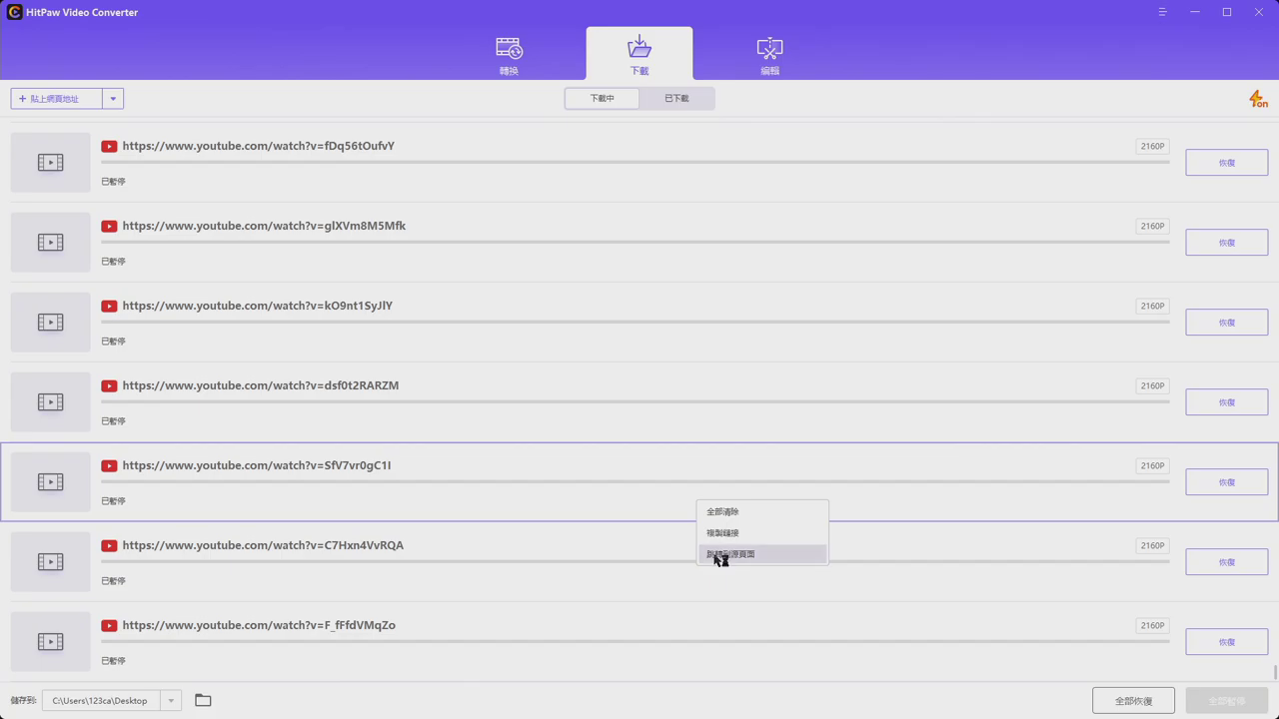
click(716, 557)
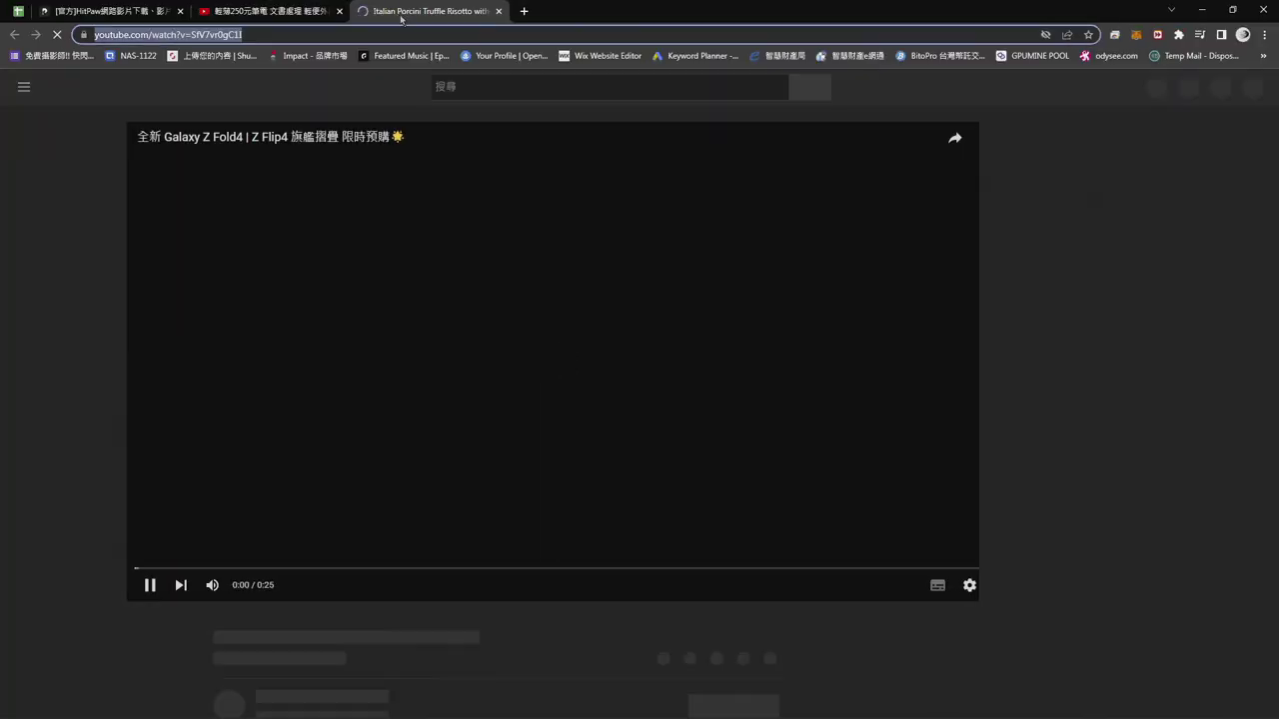
Close the video's browser tab, return to HitPaw Video Converter and clear the whole list of paused downloads
key(ctrl+w)
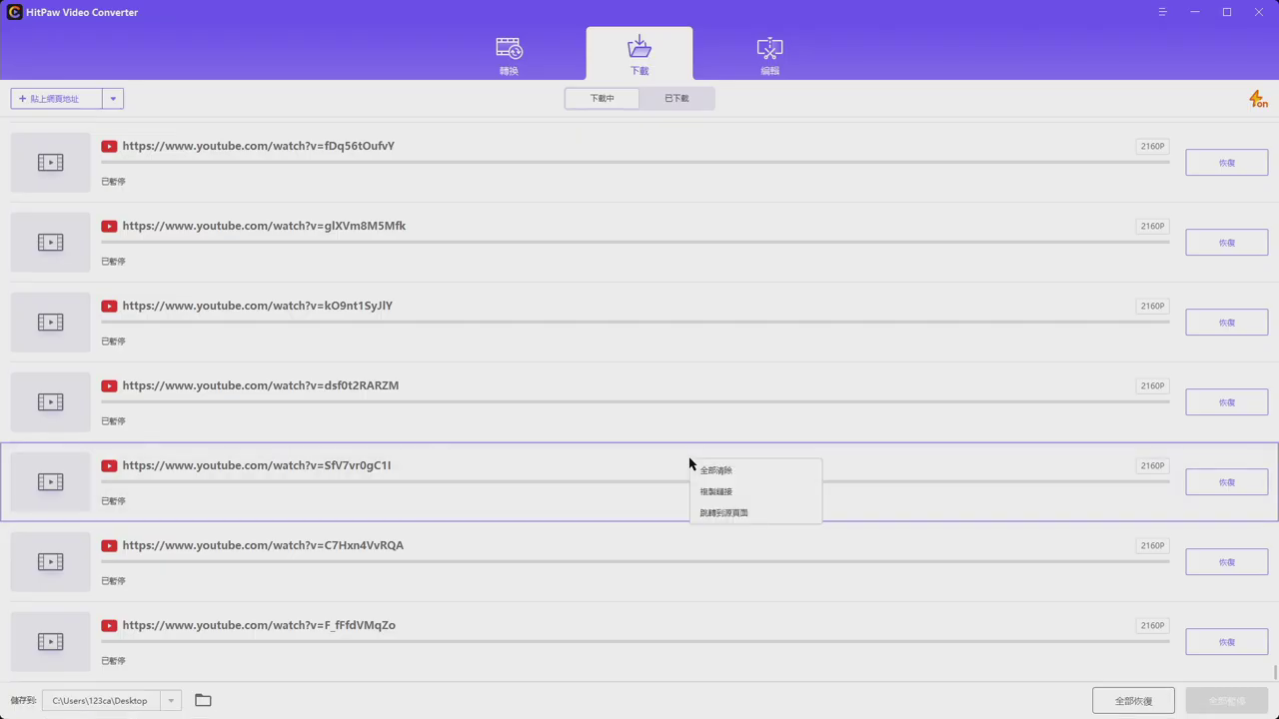
click(721, 485)
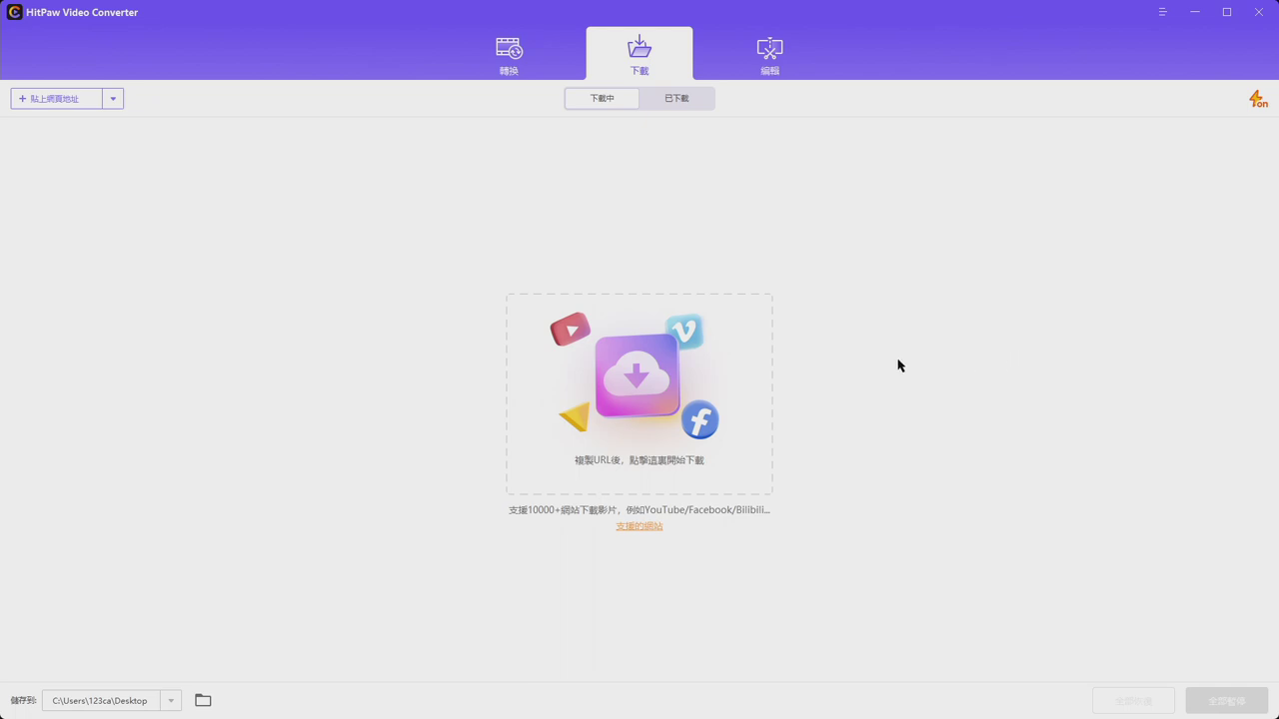
Add the copied video URL as a whole playlist and start downloading all its videos at 2160P(4K) in MP4 format
click(70, 99)
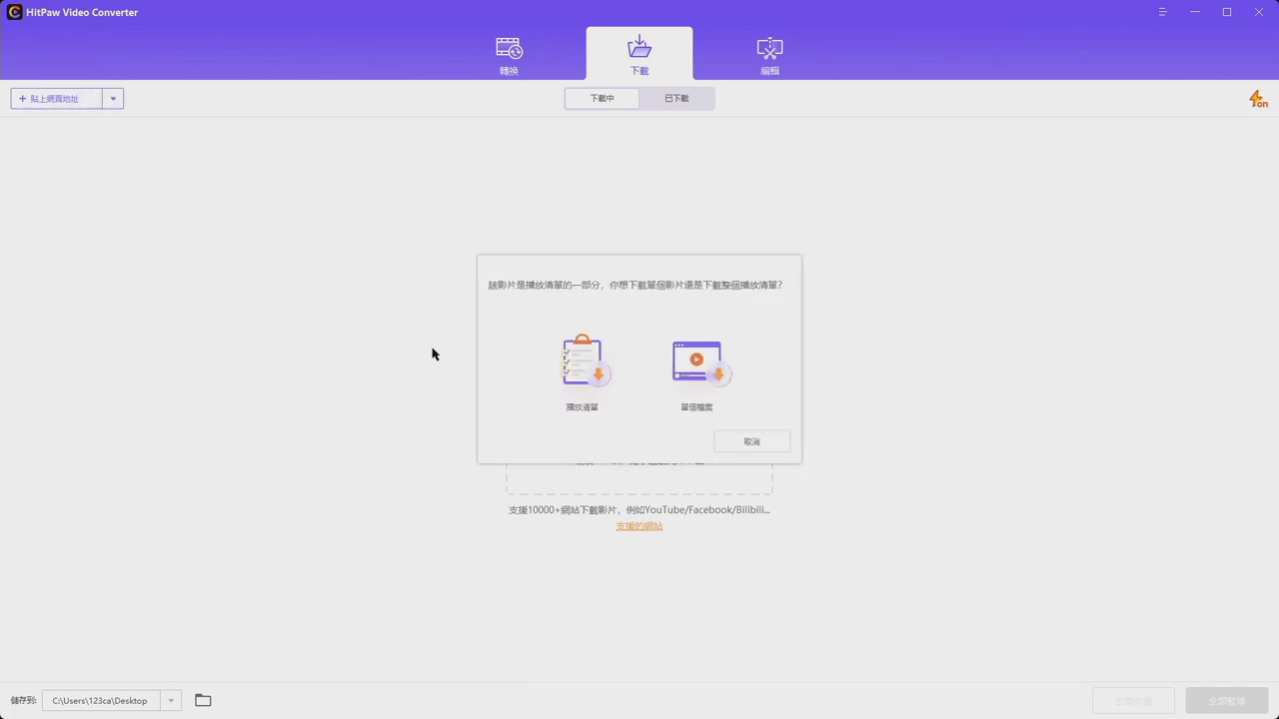
click(623, 408)
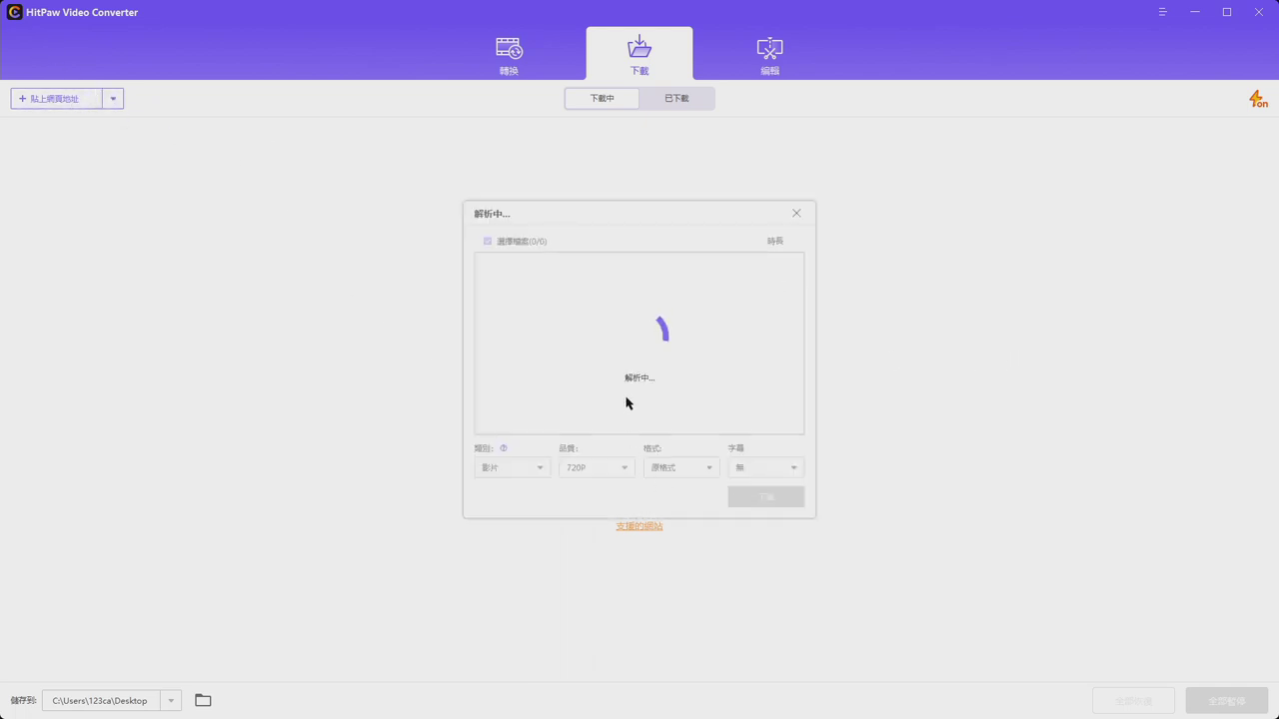
click(626, 469)
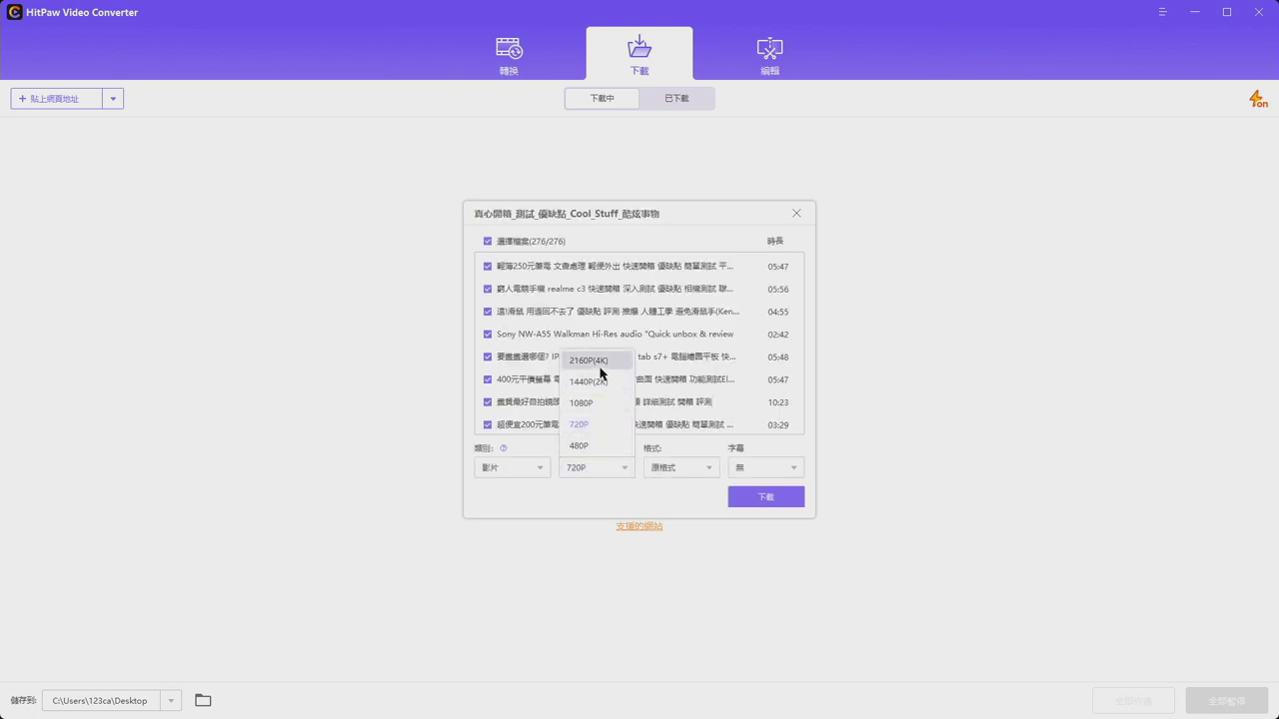
click(594, 362)
click(685, 467)
click(689, 434)
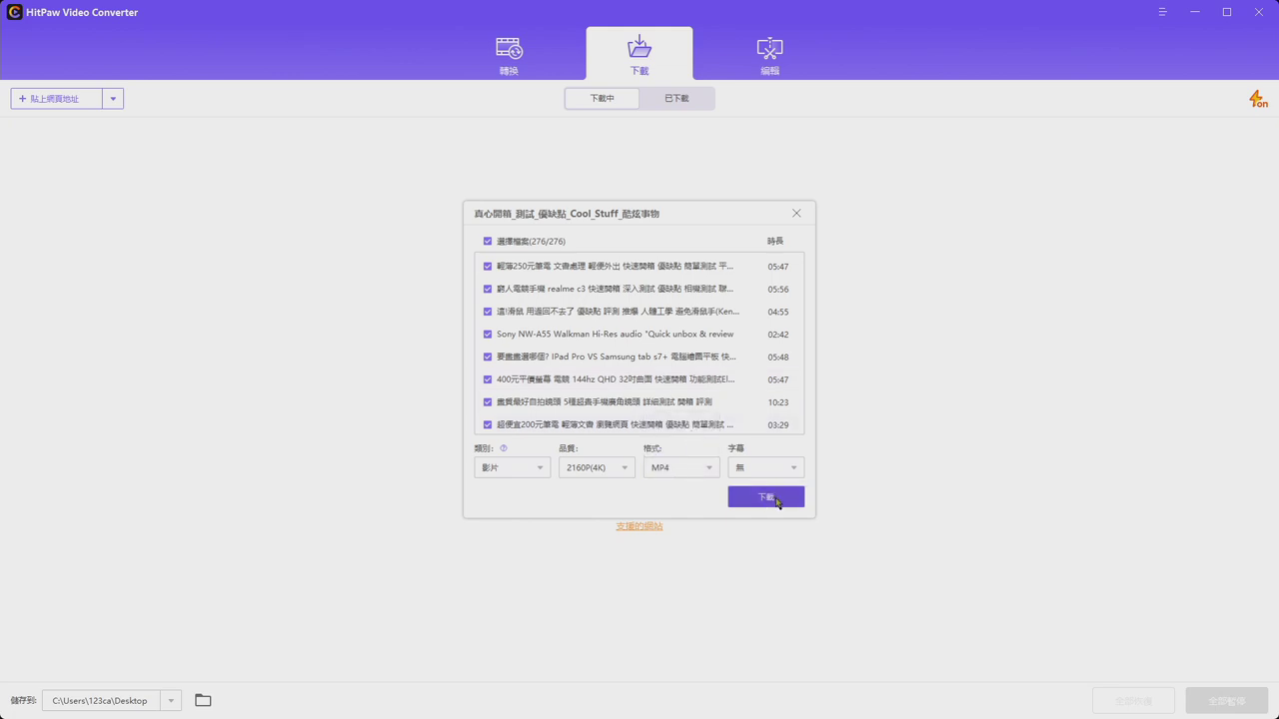
click(777, 502)
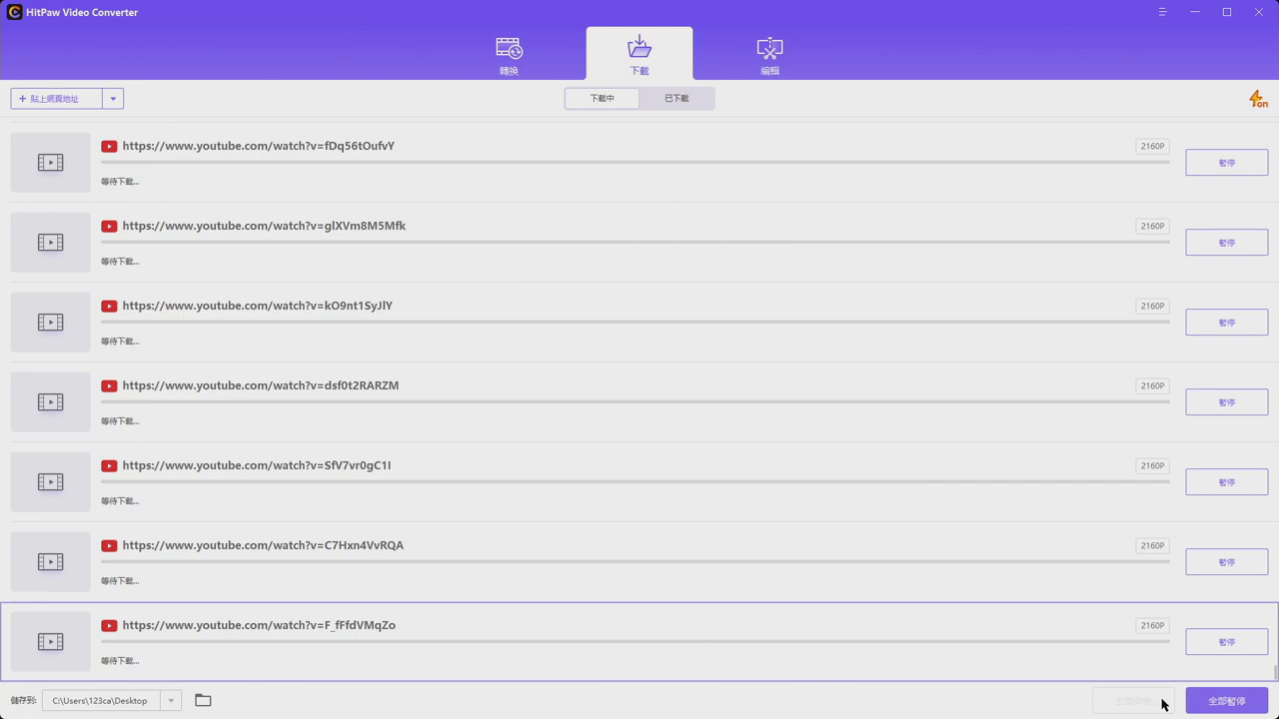
Pause all the playlist downloads and clear them from the download list
click(1227, 700)
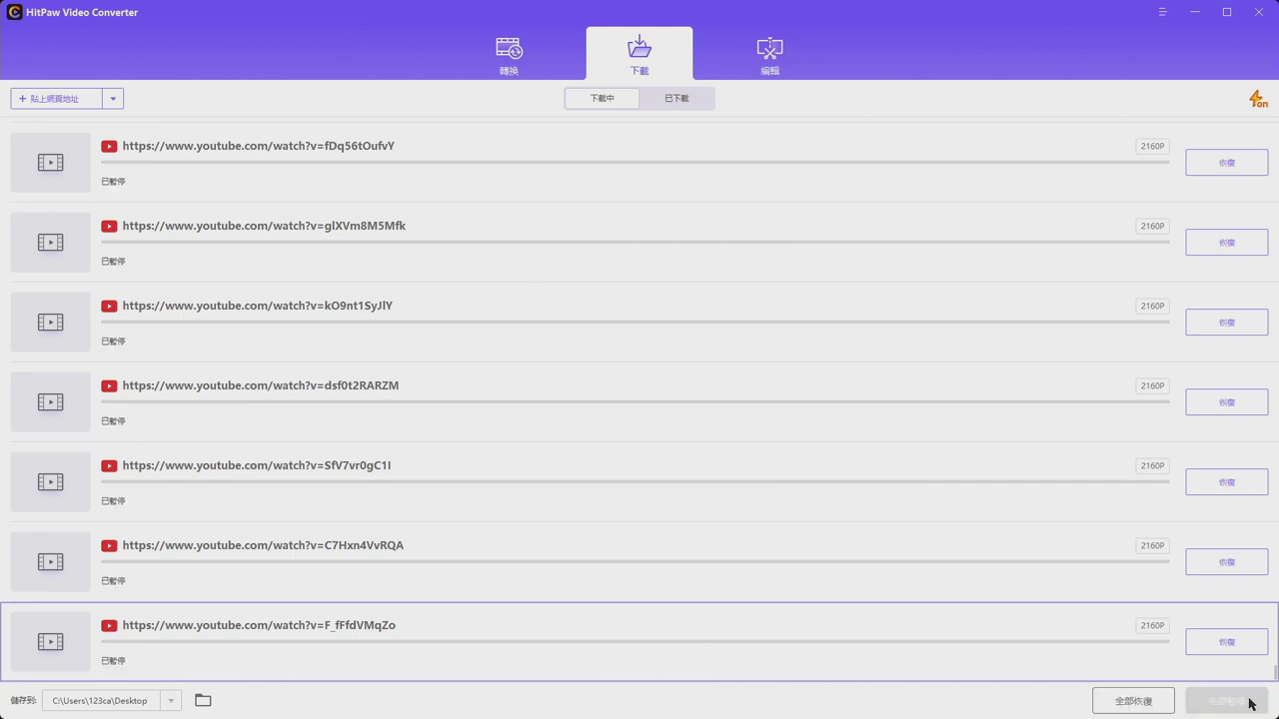
right_click(872, 521)
click(879, 528)
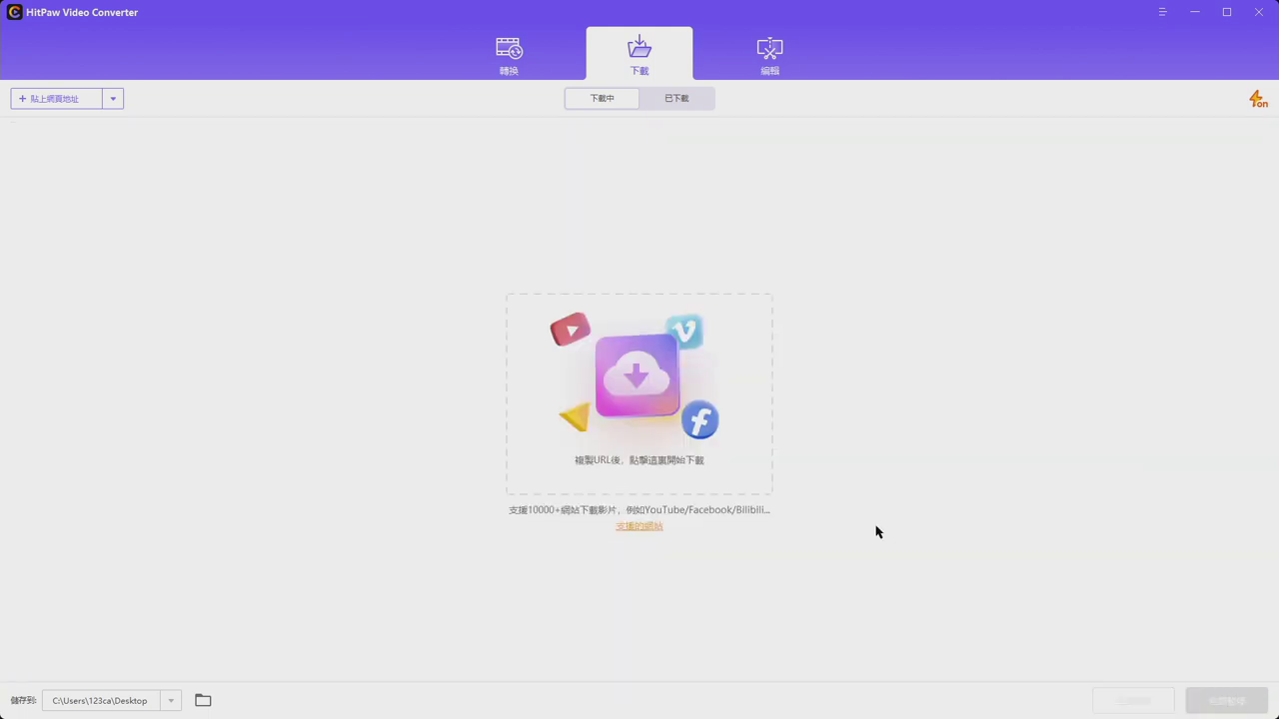
Load the copied URL as a playlist again and set its download quality to 2160P(4K) and format to MP4
click(31, 99)
click(585, 375)
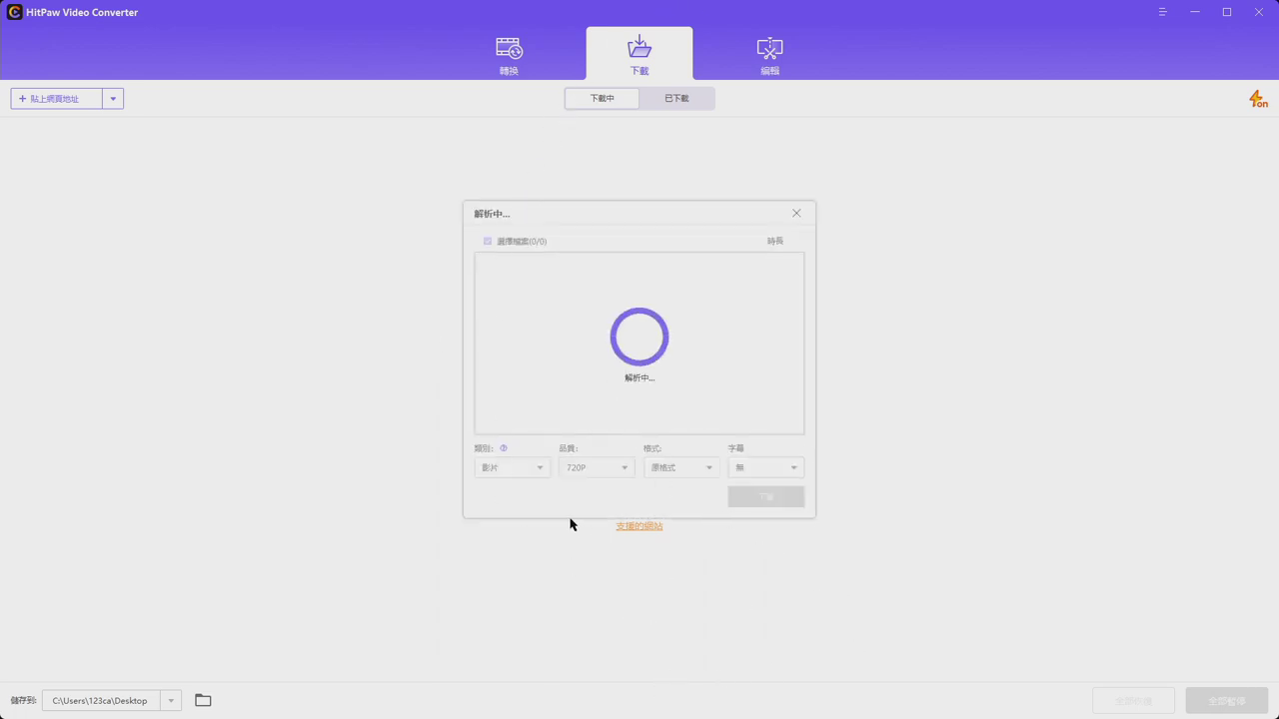
click(601, 466)
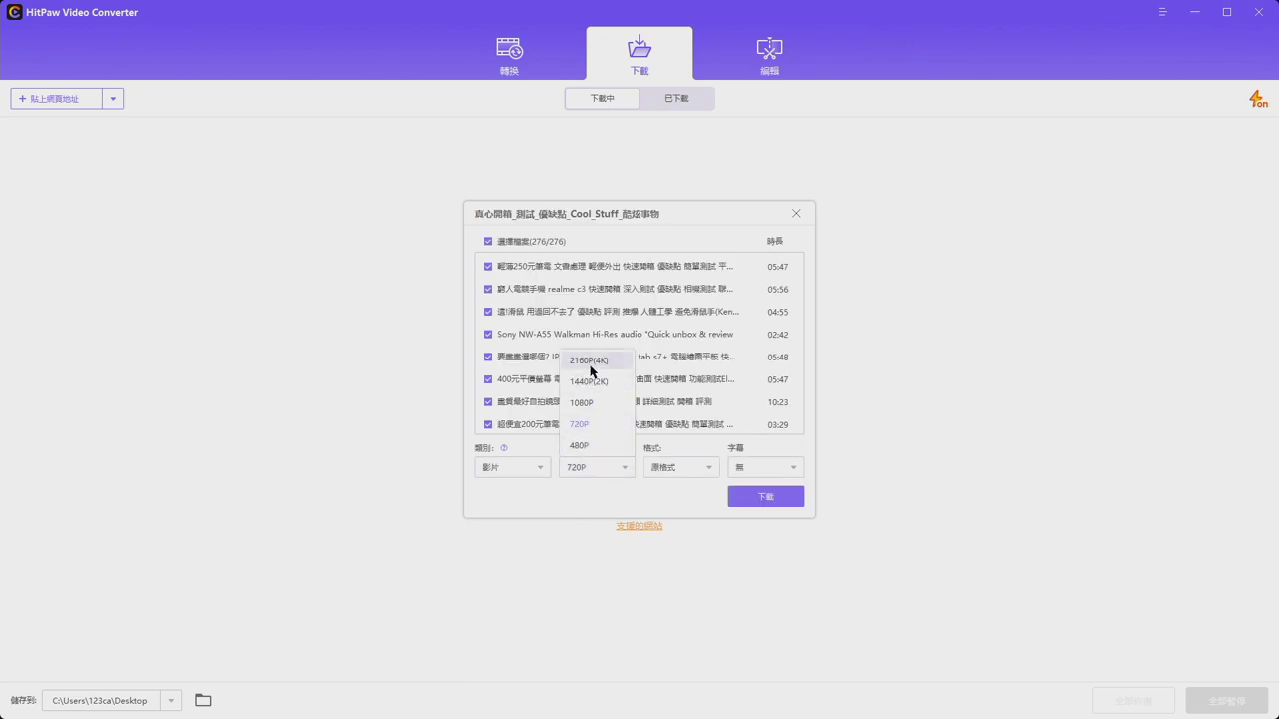
click(590, 361)
click(681, 467)
click(670, 446)
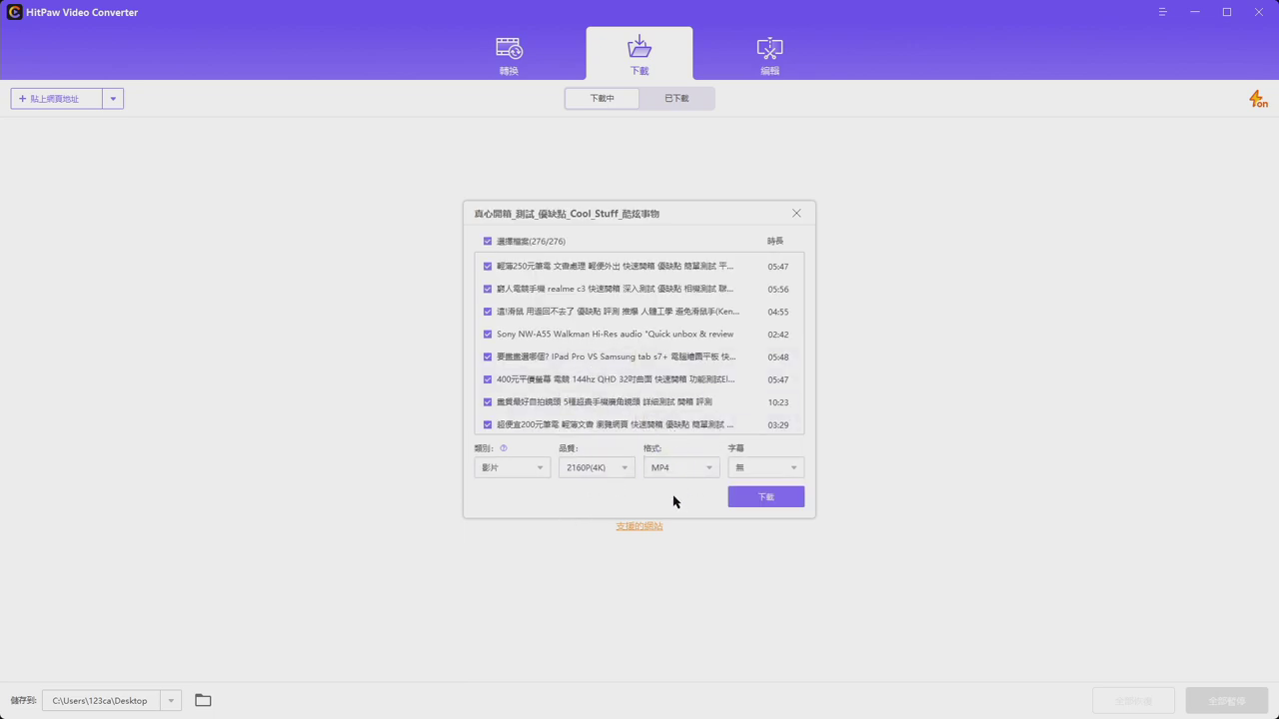
Examine the subtitle languages offered for the playlist download, leaving the subtitle option at none (無)
click(766, 471)
click(765, 471)
click(785, 472)
scroll(775, 359, down, 2)
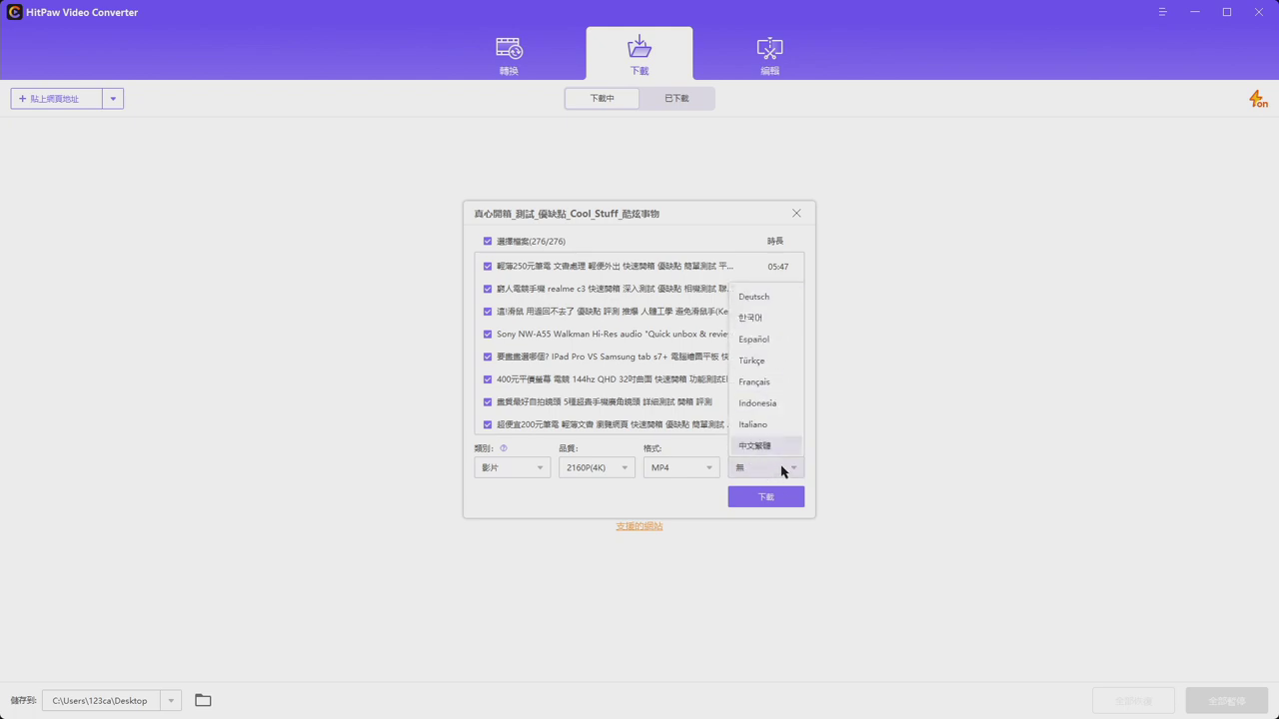
click(790, 471)
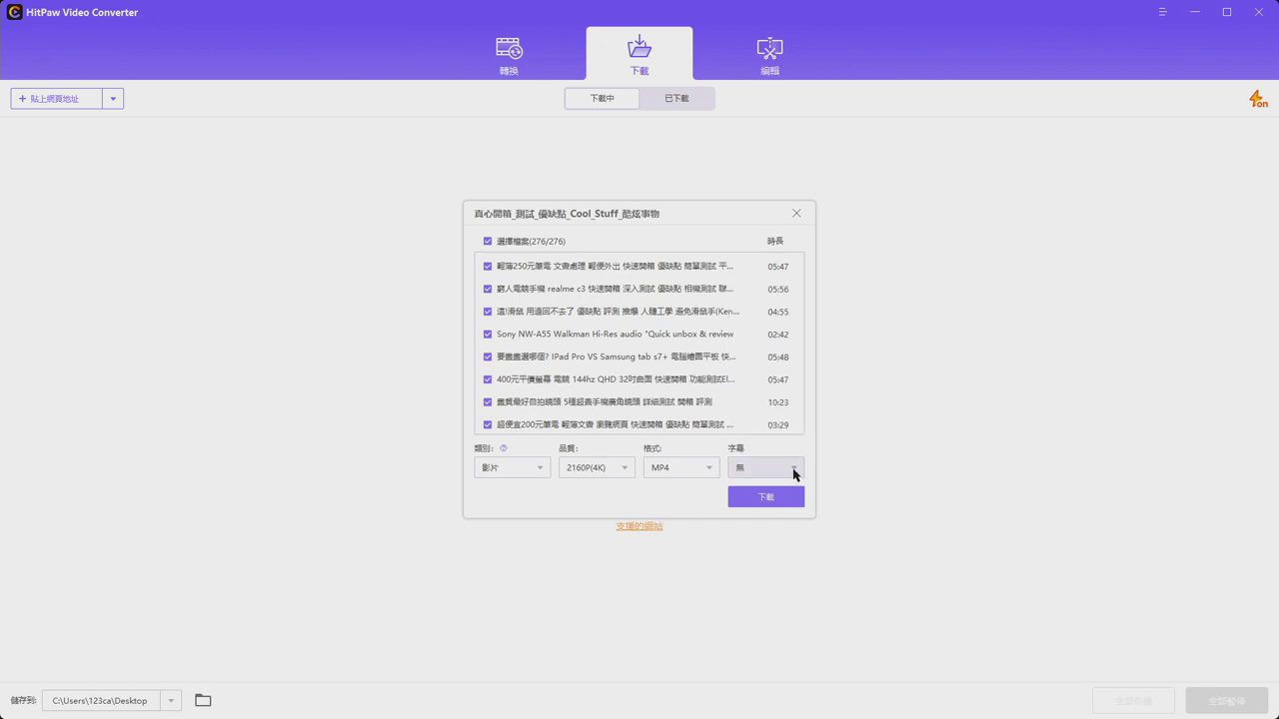
click(790, 473)
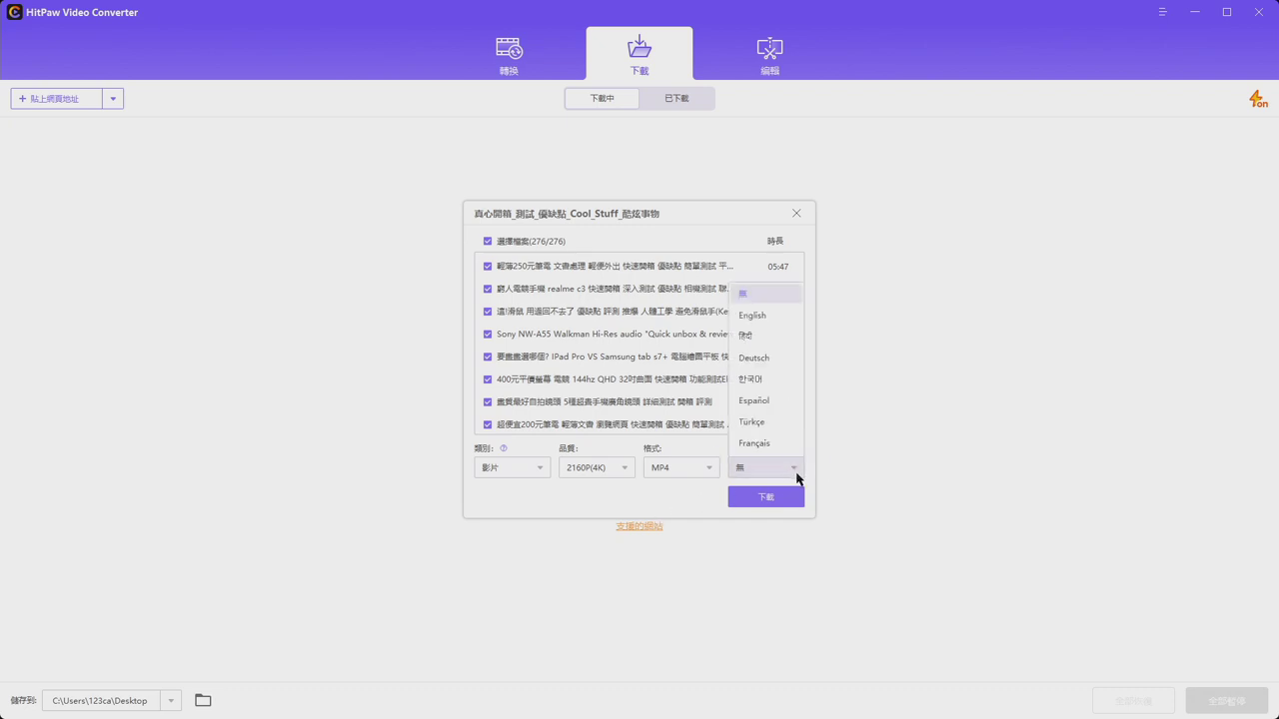
click(795, 475)
click(785, 474)
scroll(779, 390, down, 1)
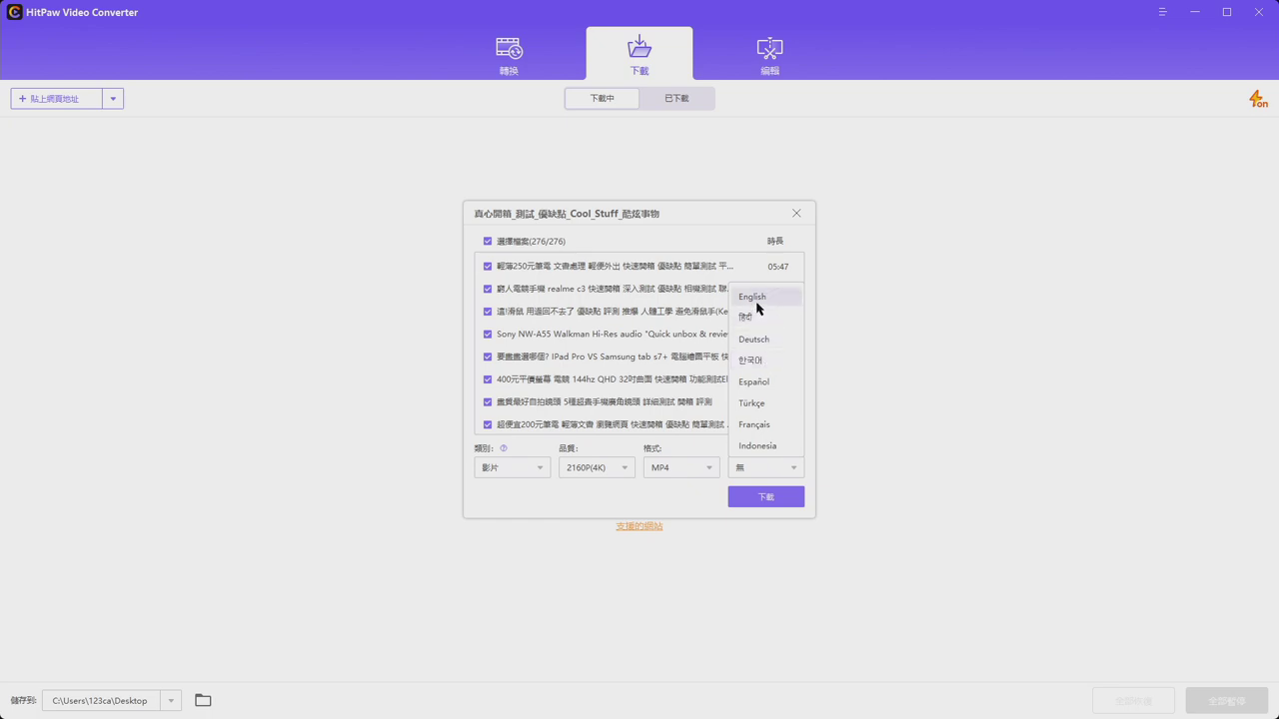
click(782, 477)
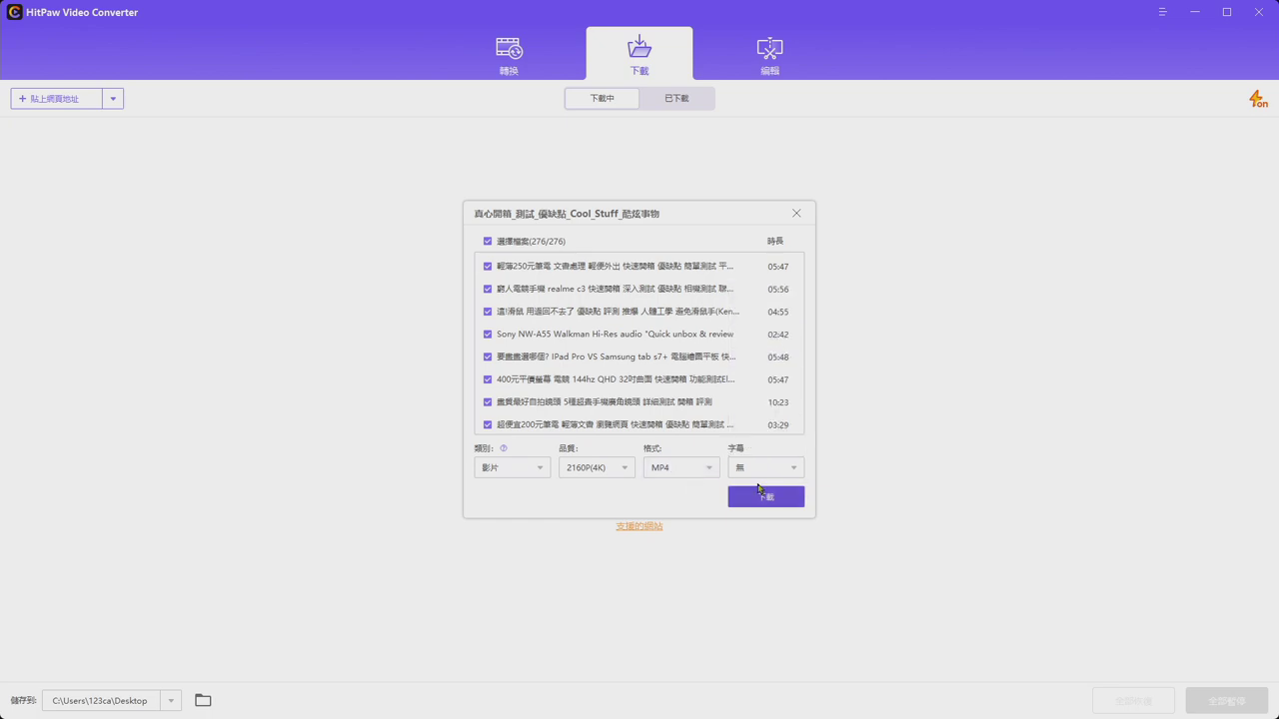
click(782, 477)
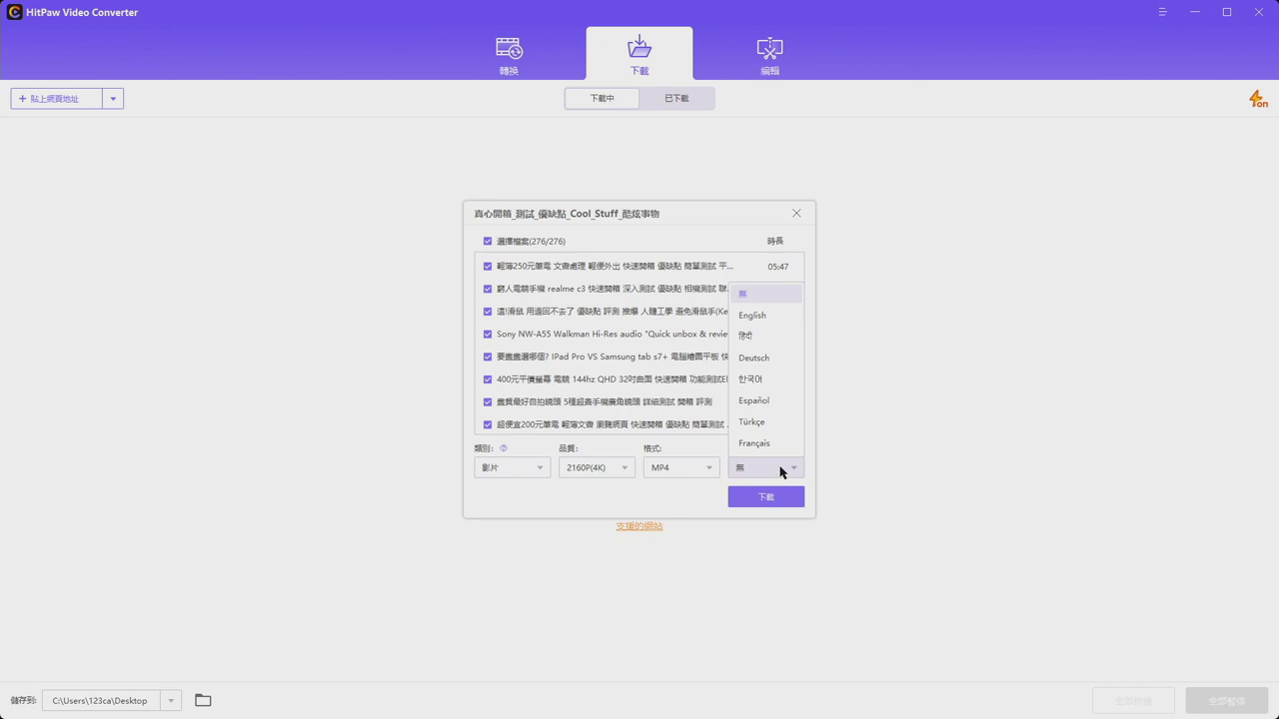
click(782, 472)
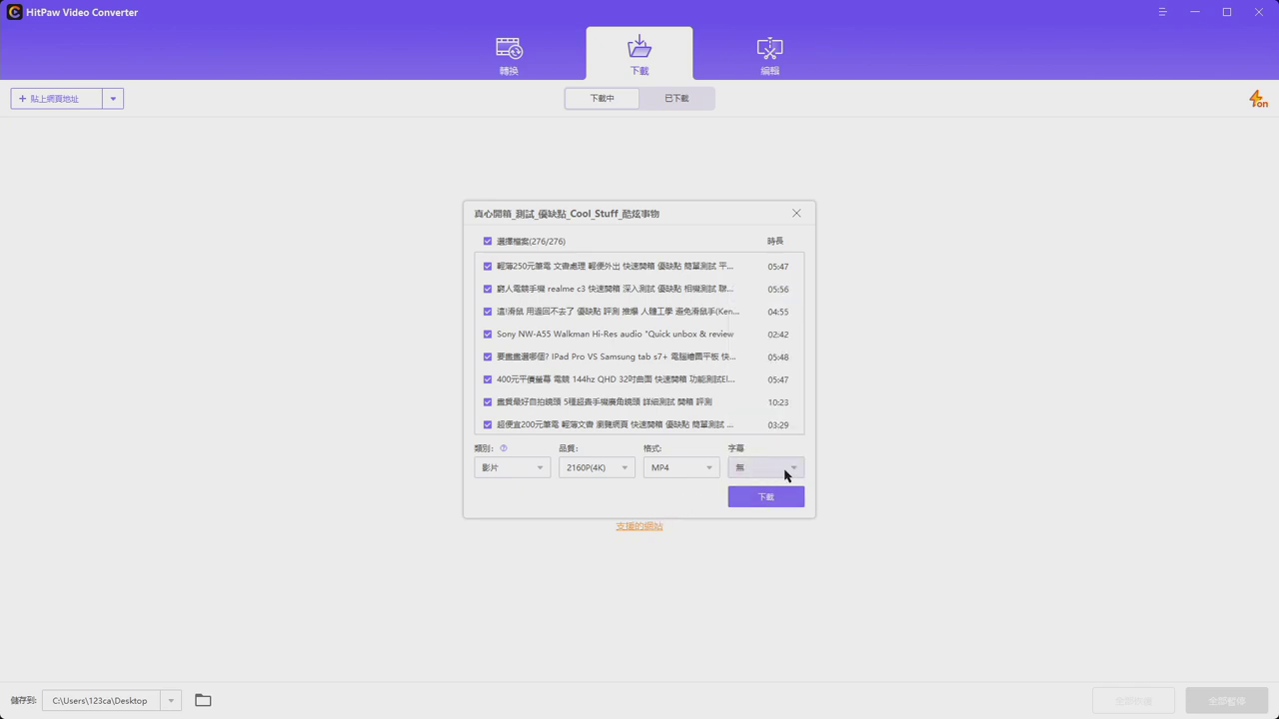
click(752, 471)
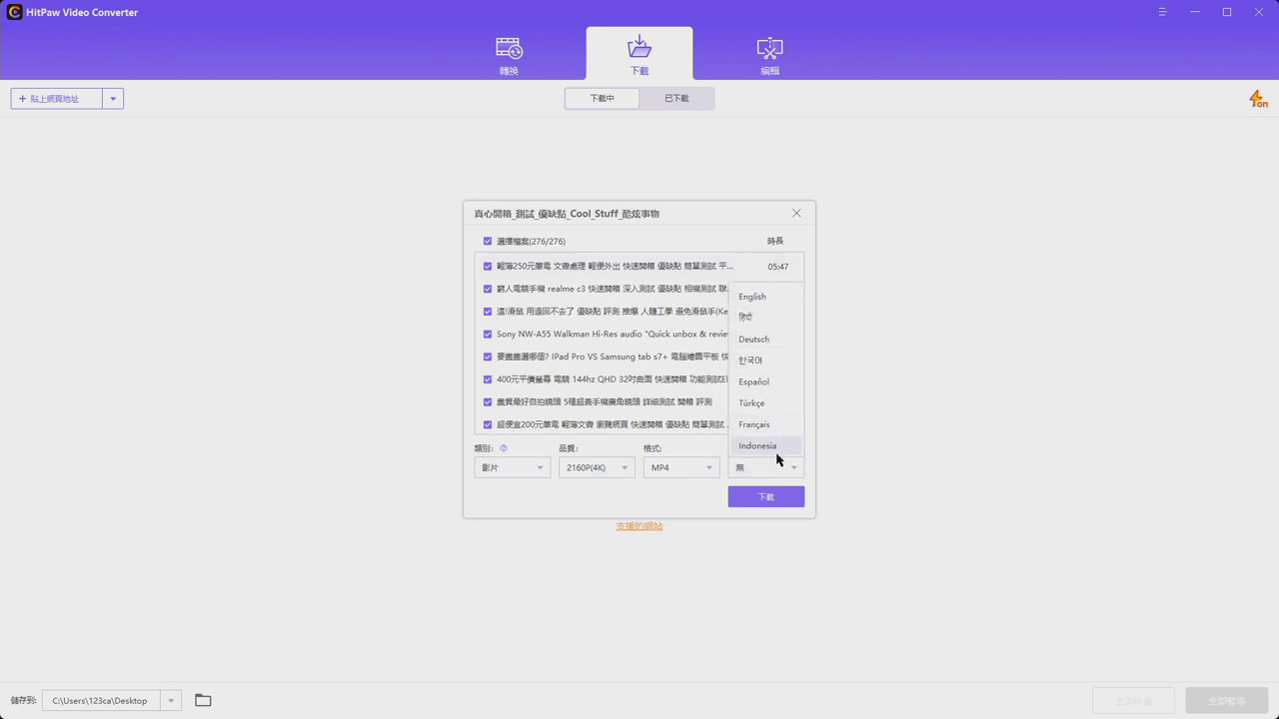
scroll(777, 456, down, 1)
click(667, 507)
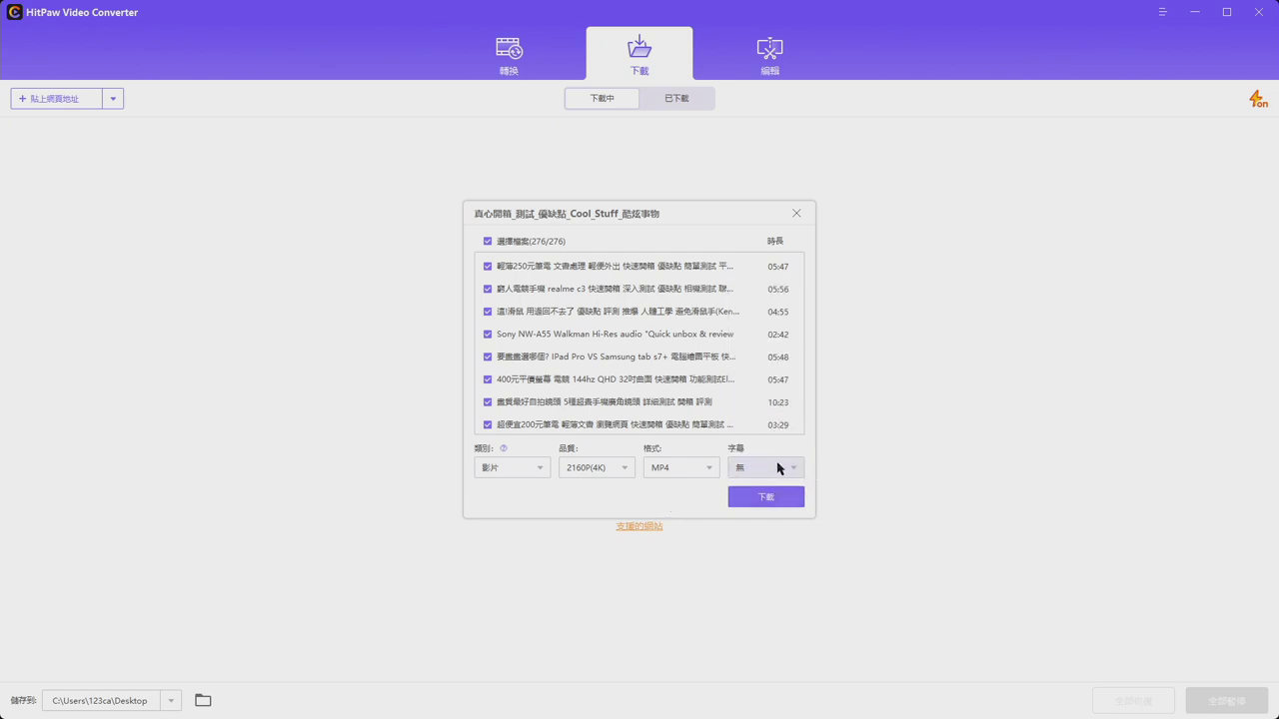
click(779, 468)
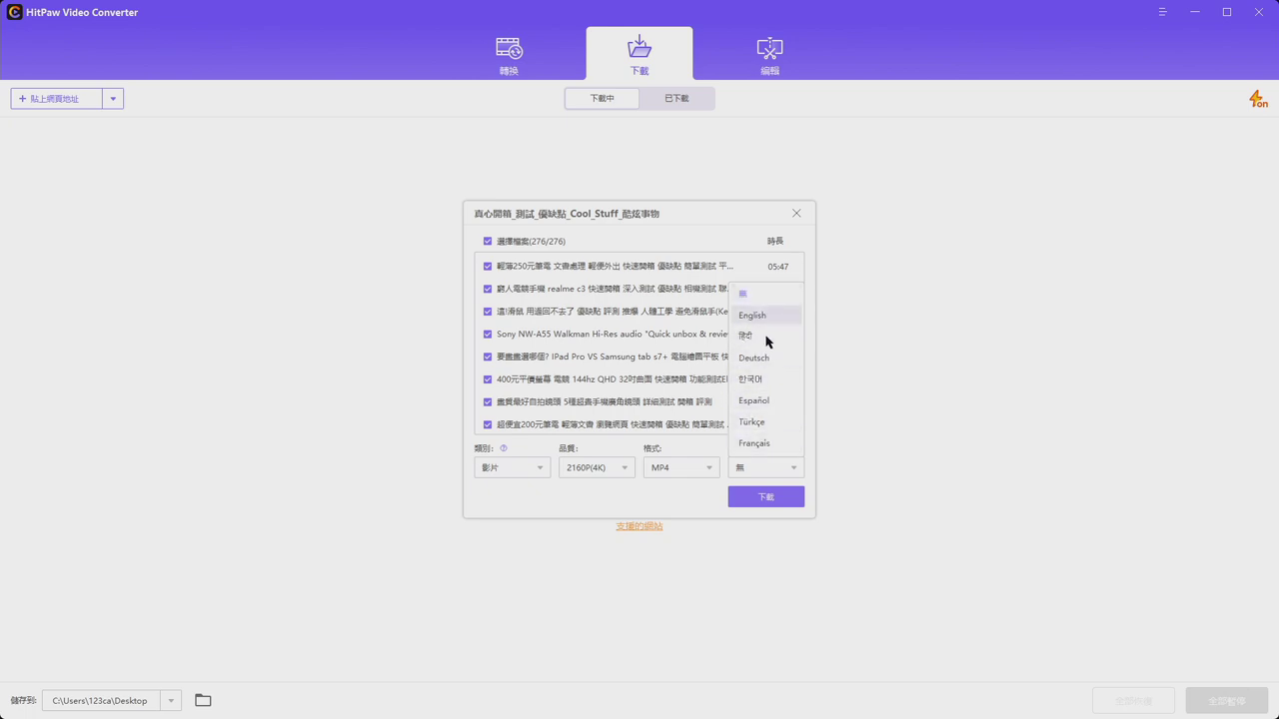
scroll(778, 449, down, 1)
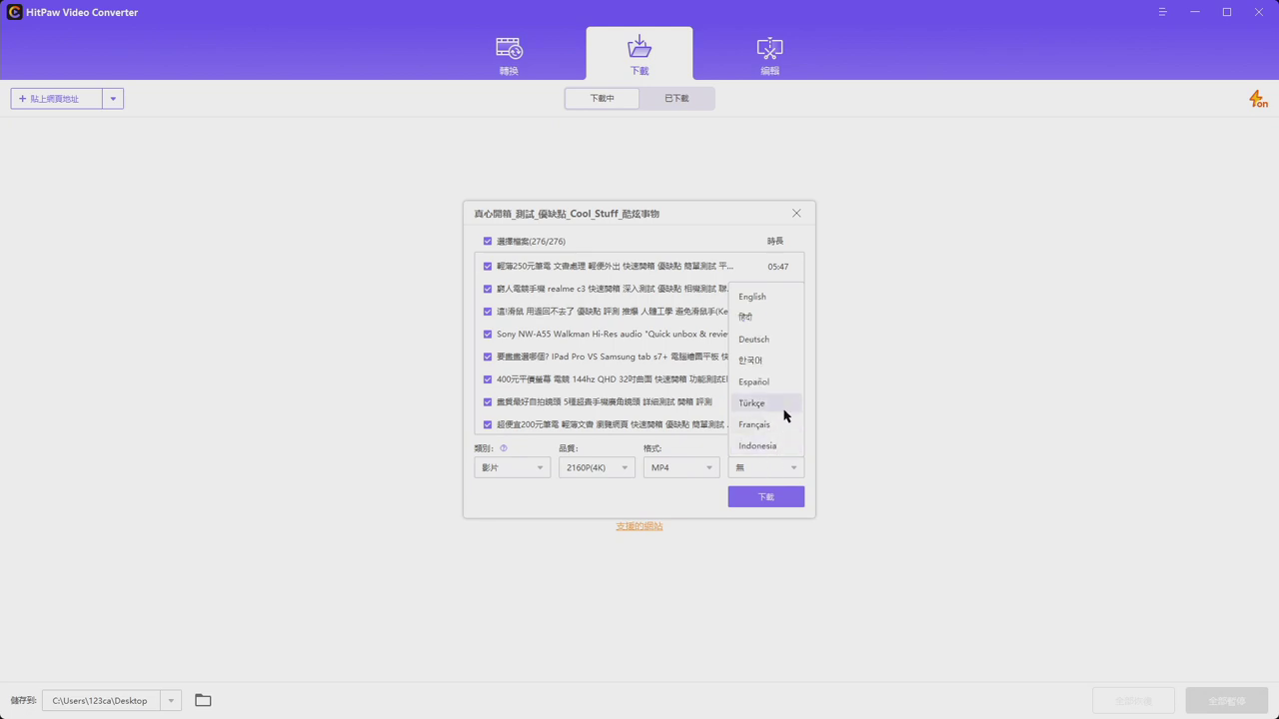
scroll(785, 414, up, 1)
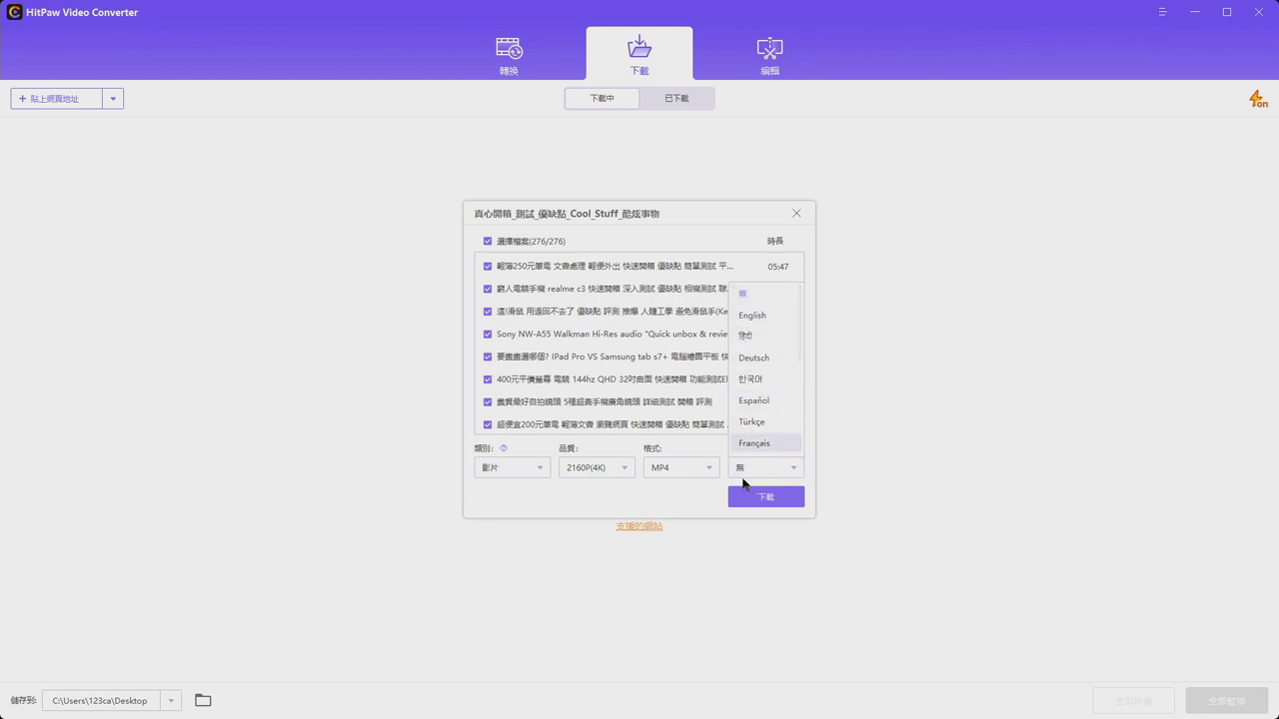
click(670, 500)
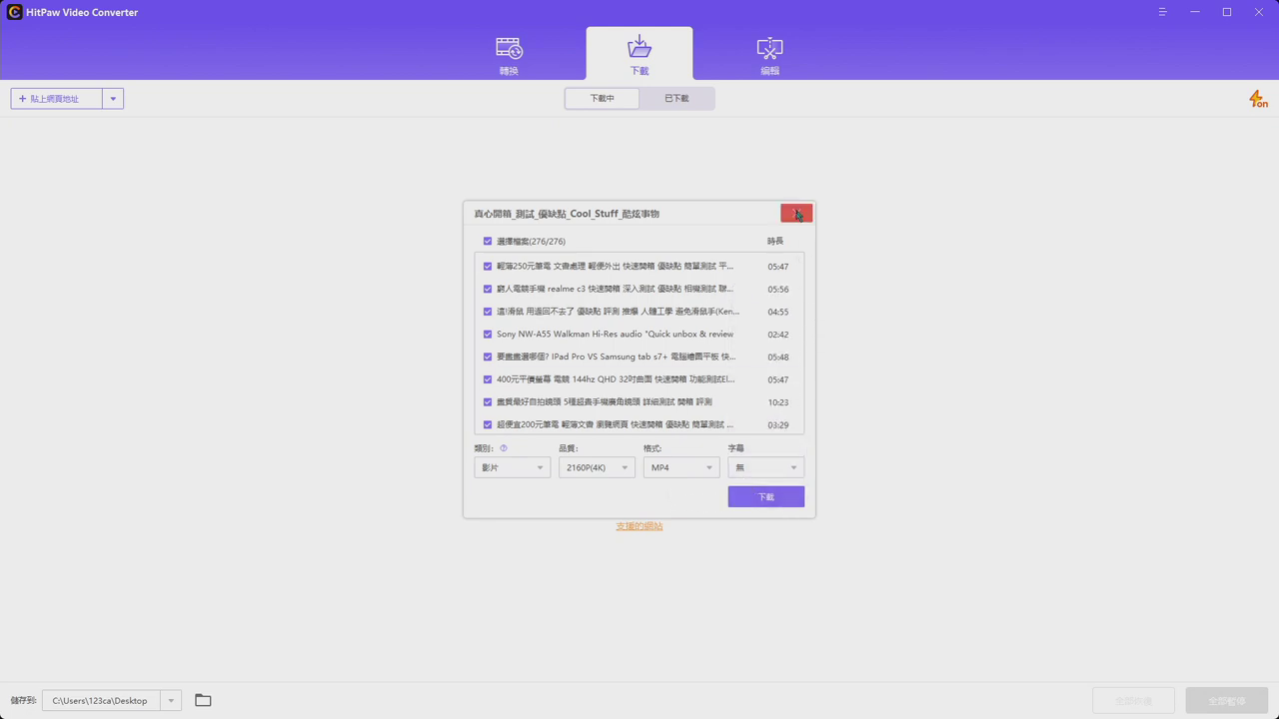
Start downloading the whole playlist and switch off the download acceleration mode
click(762, 499)
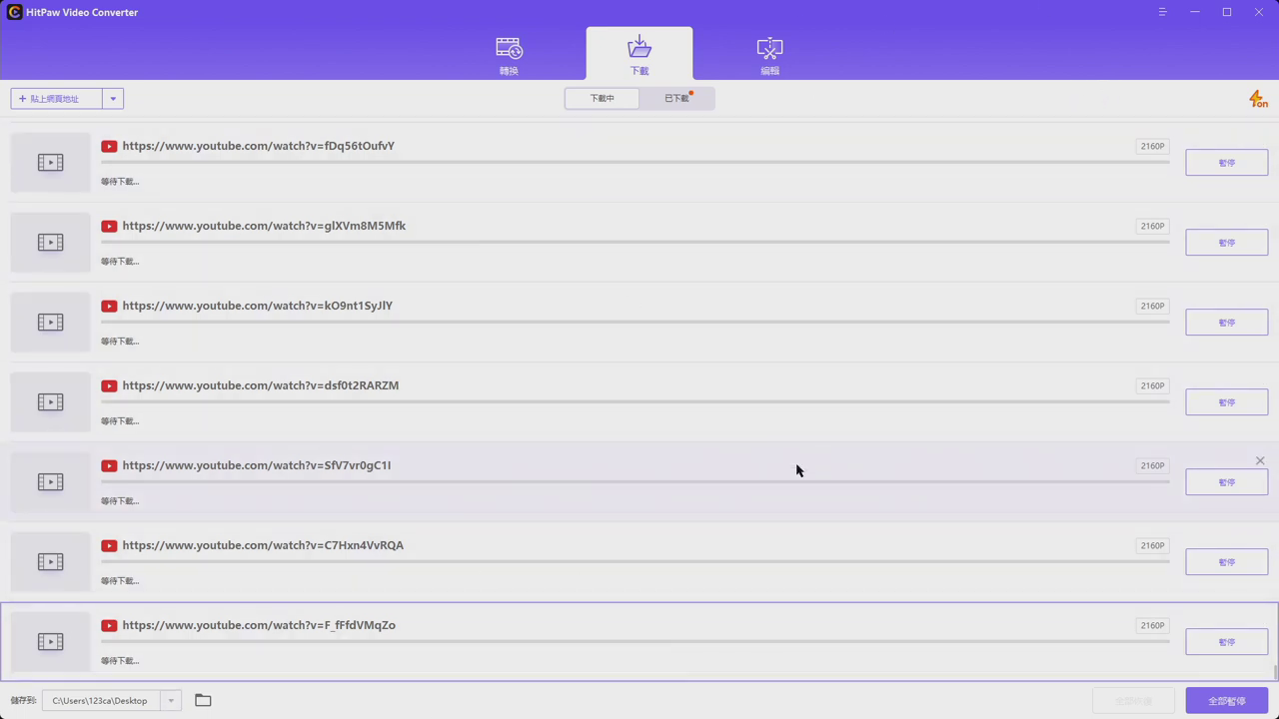
click(1257, 100)
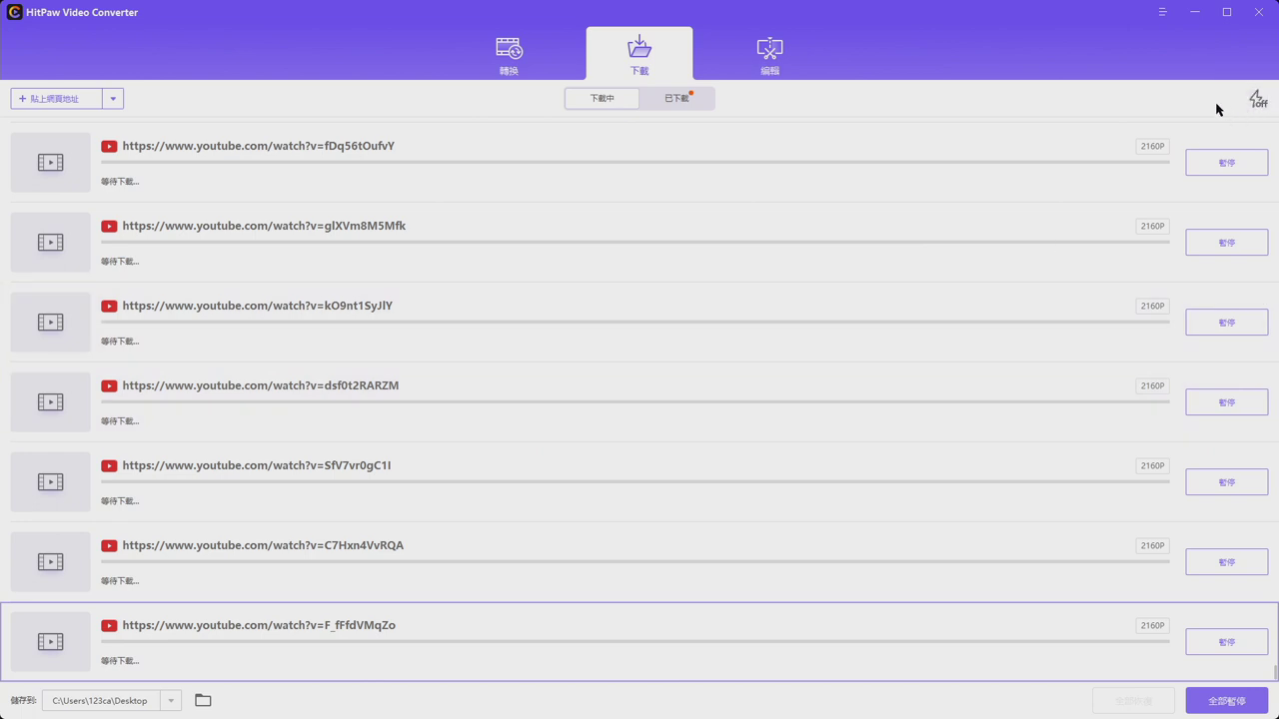
Show the Ethernet throughput in Task Manager and move its window clear of the converter's acceleration toggle
key(ctrl+shift+Escape)
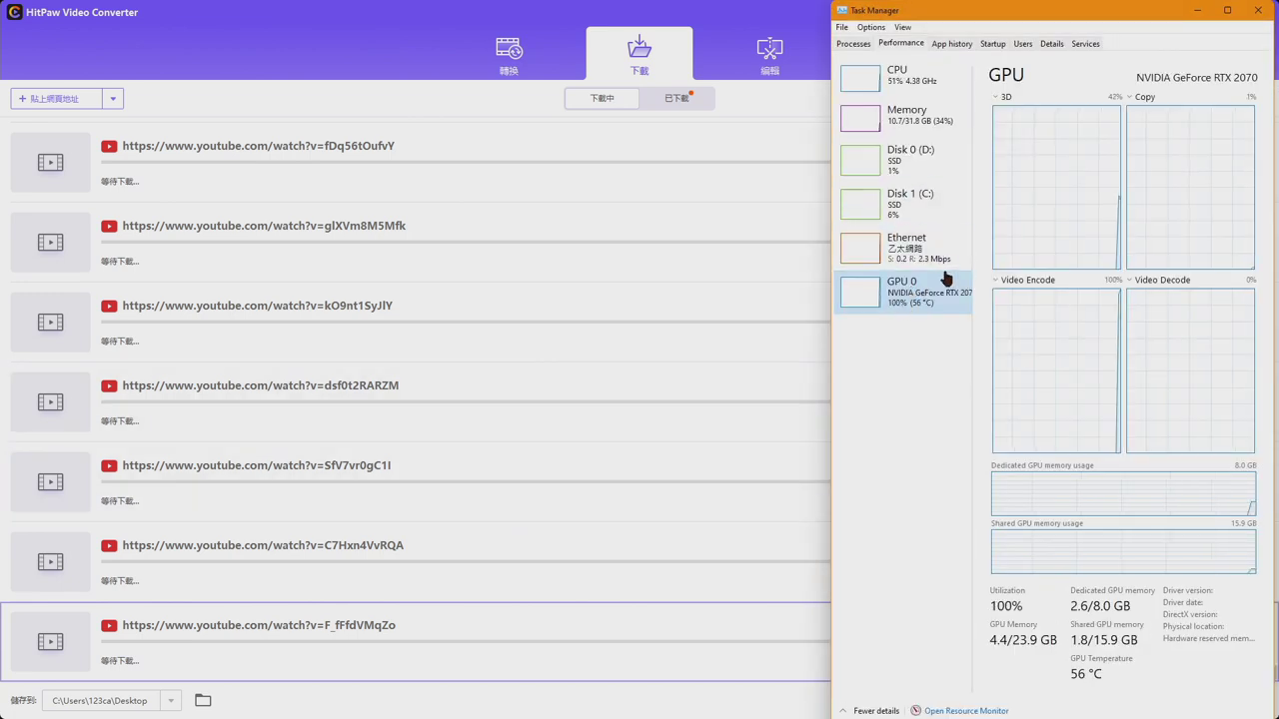
click(938, 260)
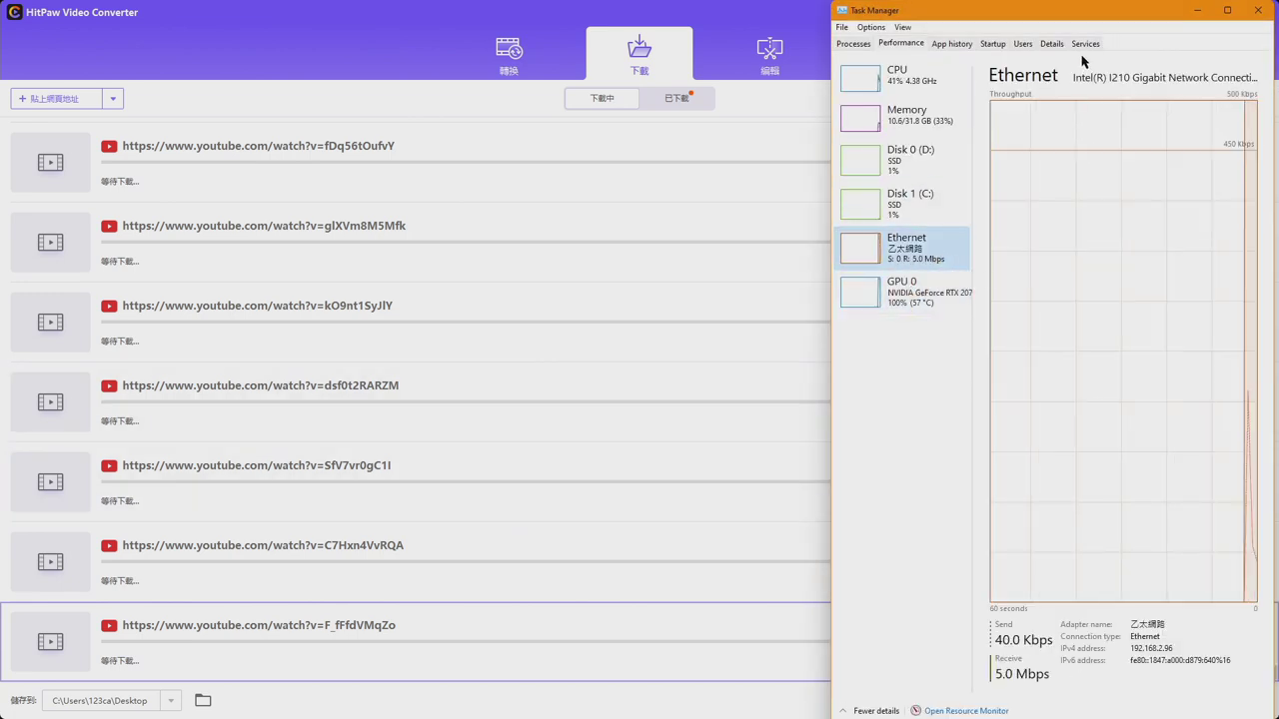
drag(1103, 12, 935, 122)
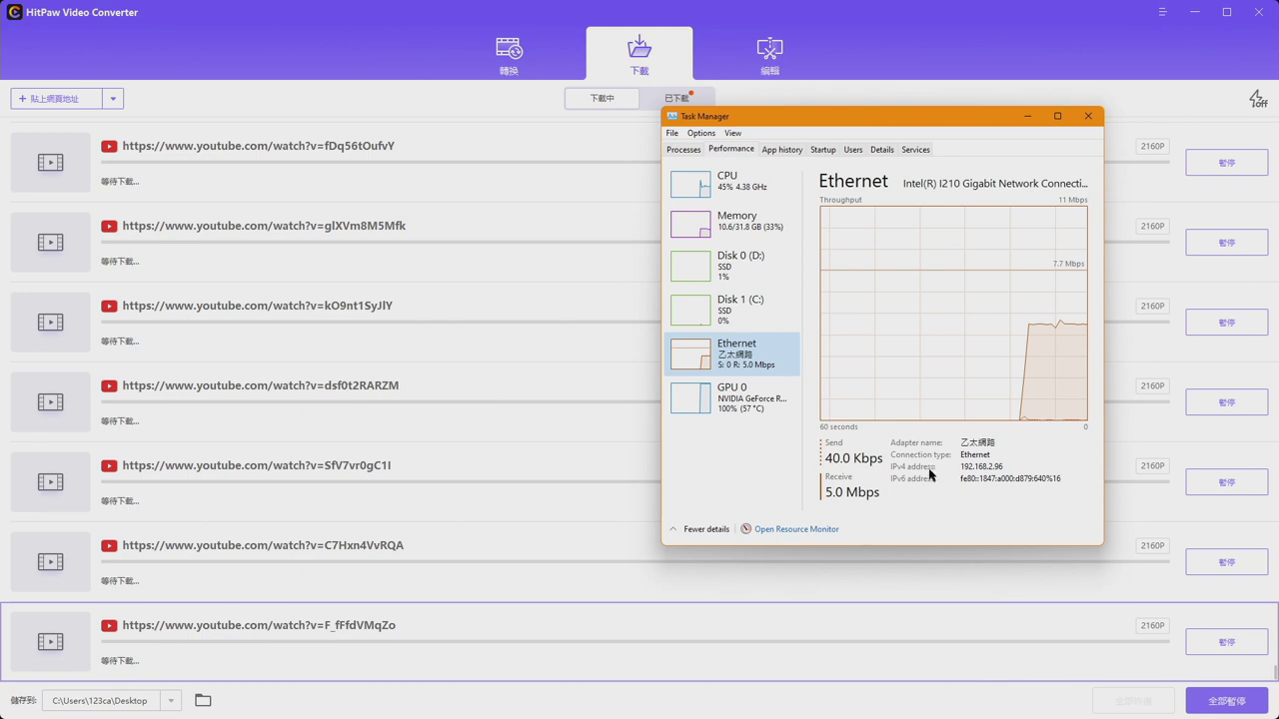
Turn the converter's download acceleration mode back on
click(1256, 101)
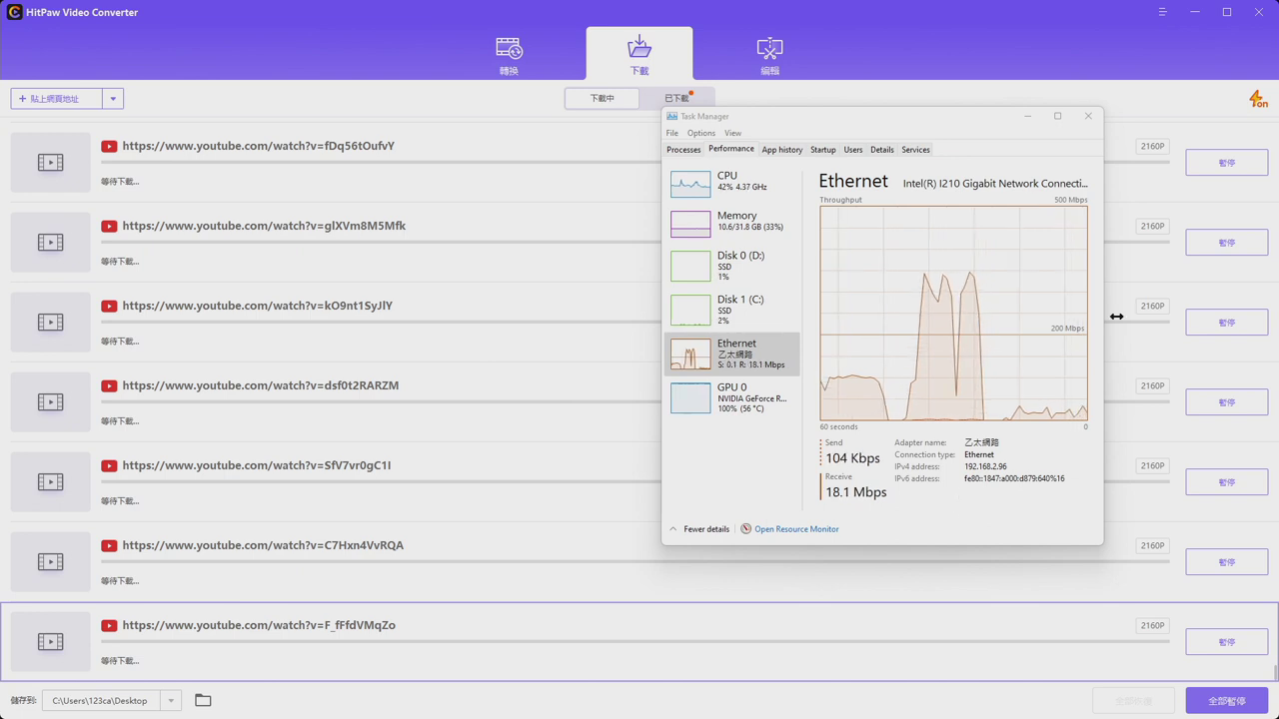
click(1259, 102)
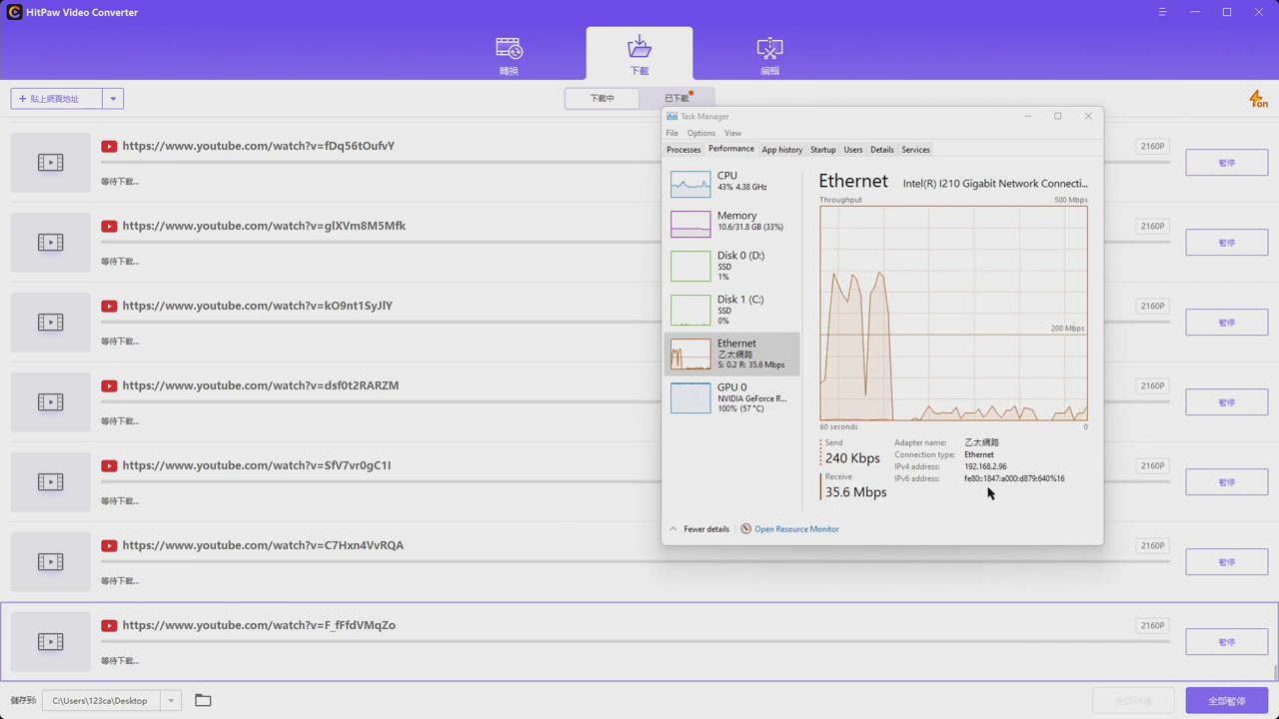
Set the maximum number of simultaneous download tasks to 8 in the converter's download settings and confirm
click(1162, 12)
click(1167, 36)
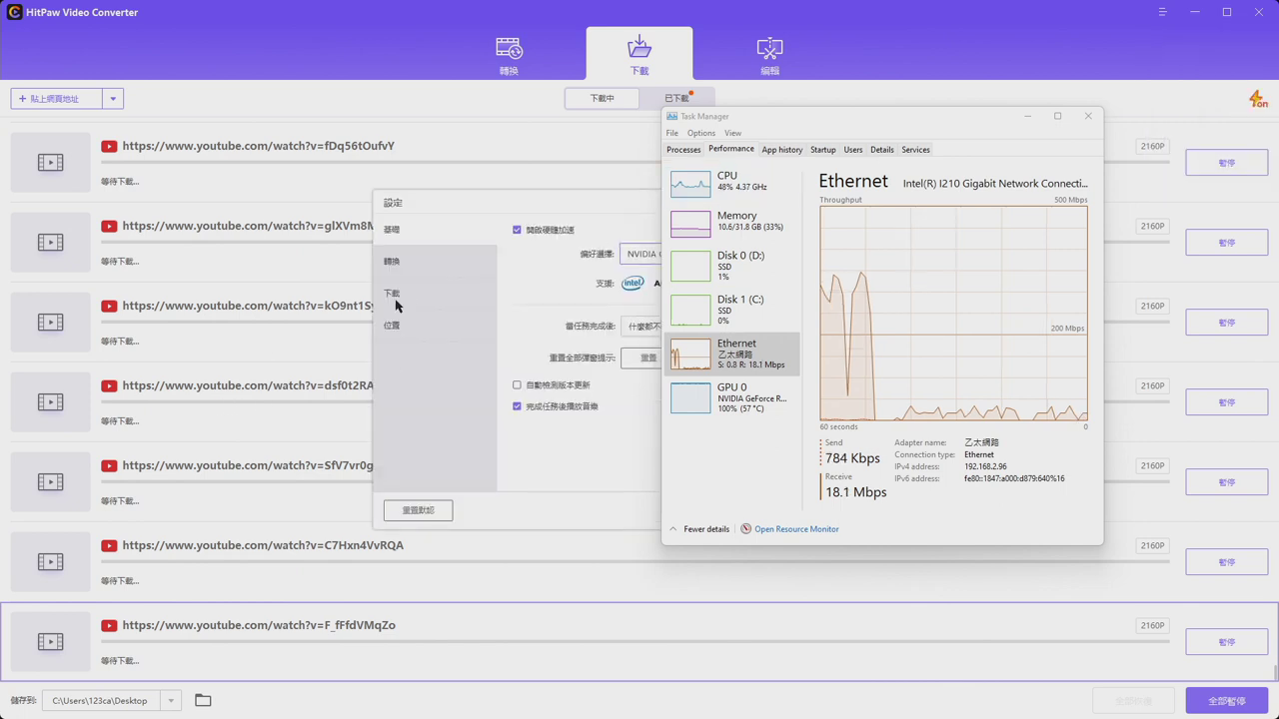
click(410, 294)
click(630, 236)
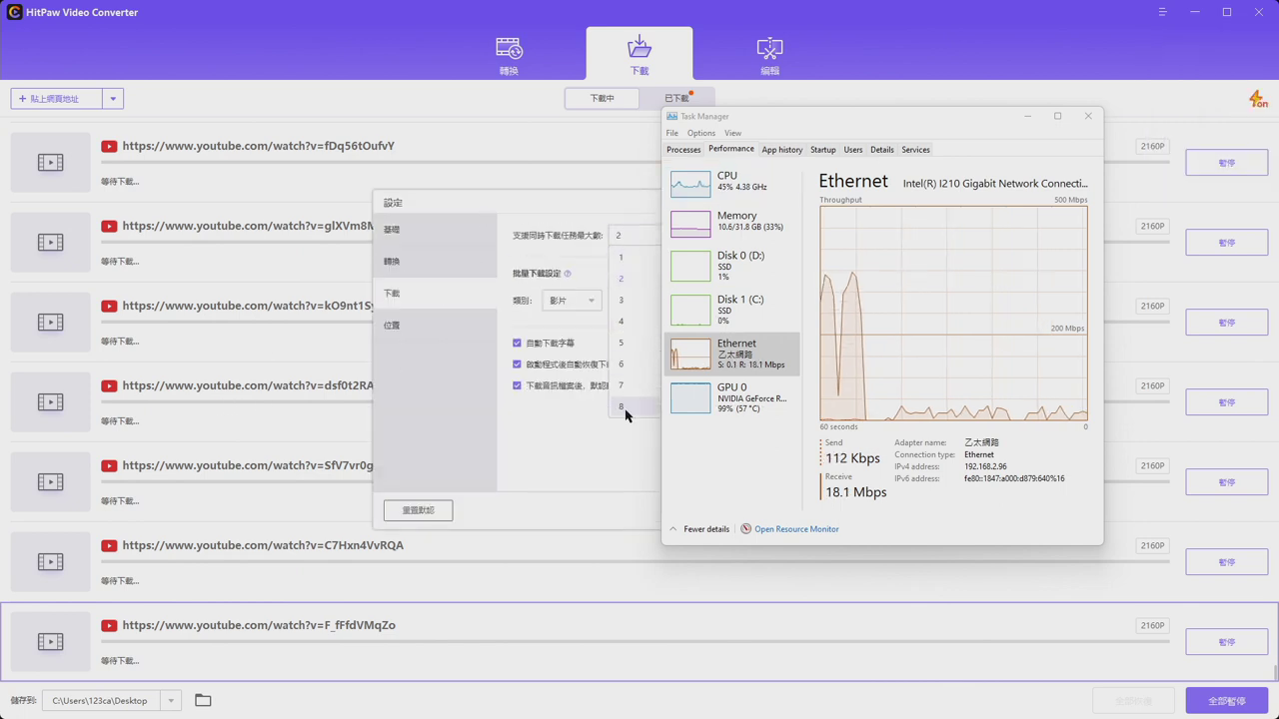
click(626, 408)
drag(597, 206, 240, 229)
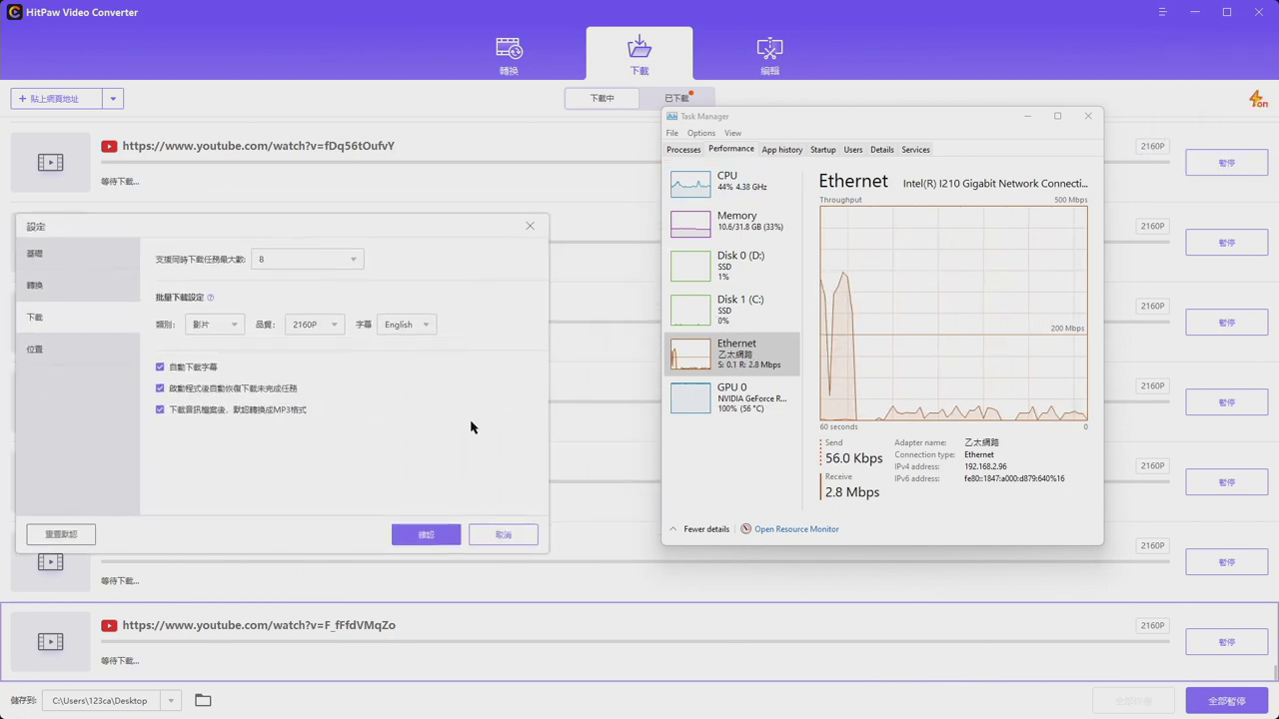
click(425, 534)
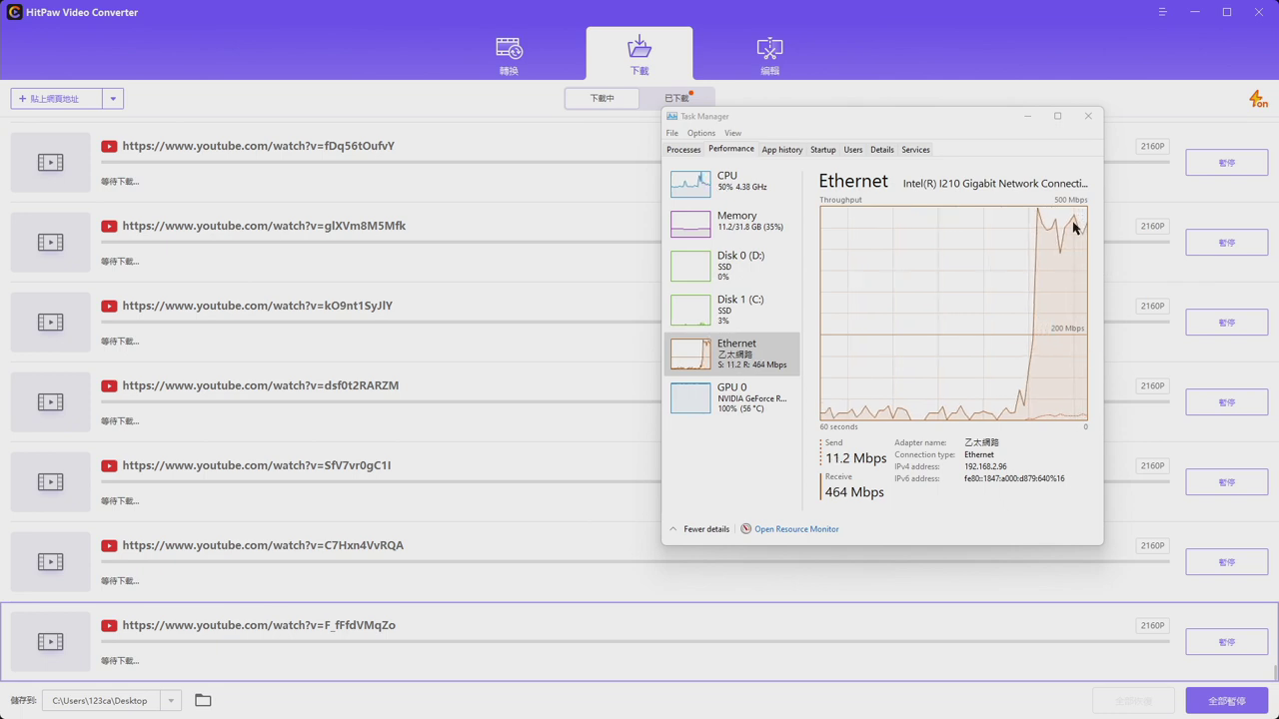
Close Task Manager and pause all of the playlist downloads
click(1090, 117)
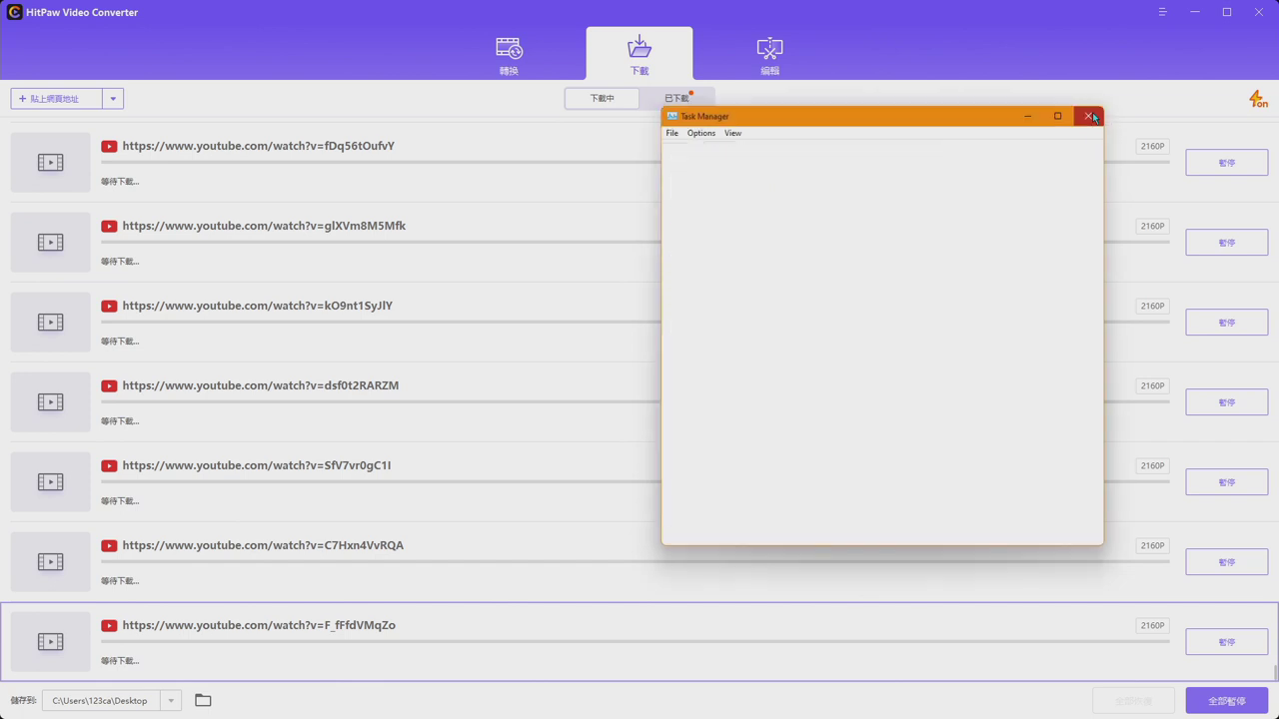
click(1202, 701)
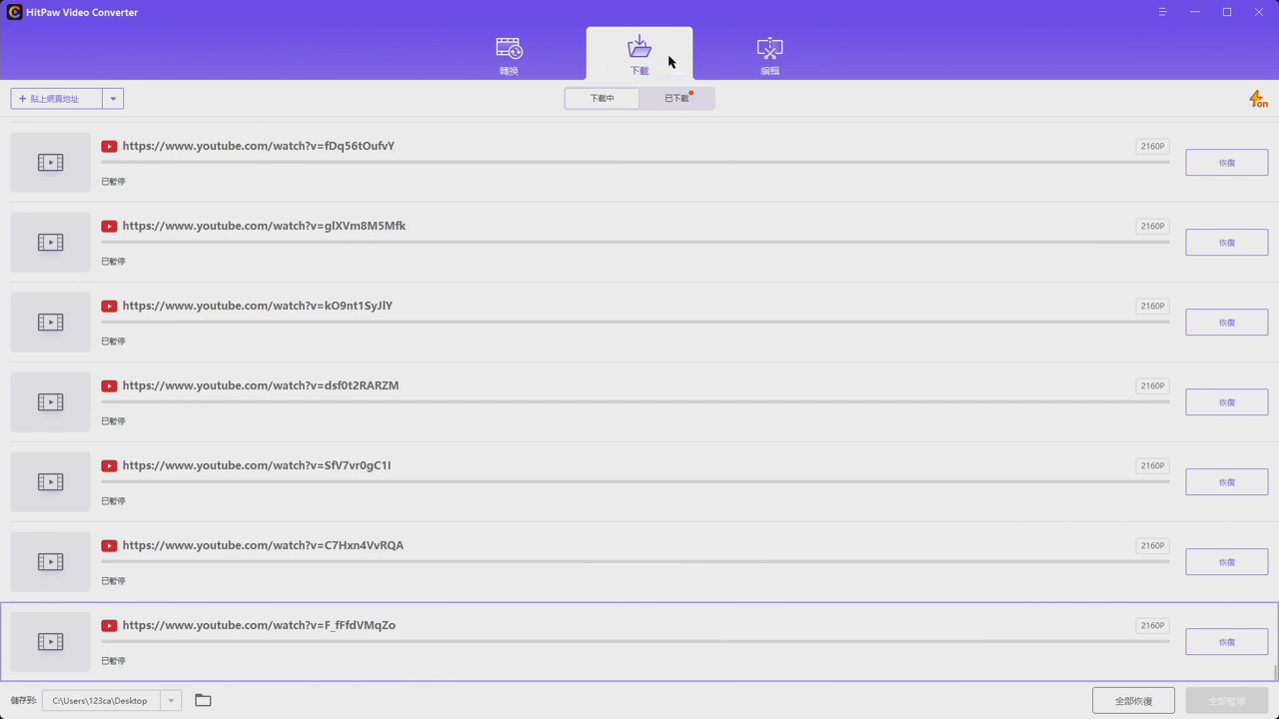
Examine the tools offered on the editing page: 剪切, 合併, 裁剪和旋轉 and 浮水印
click(788, 68)
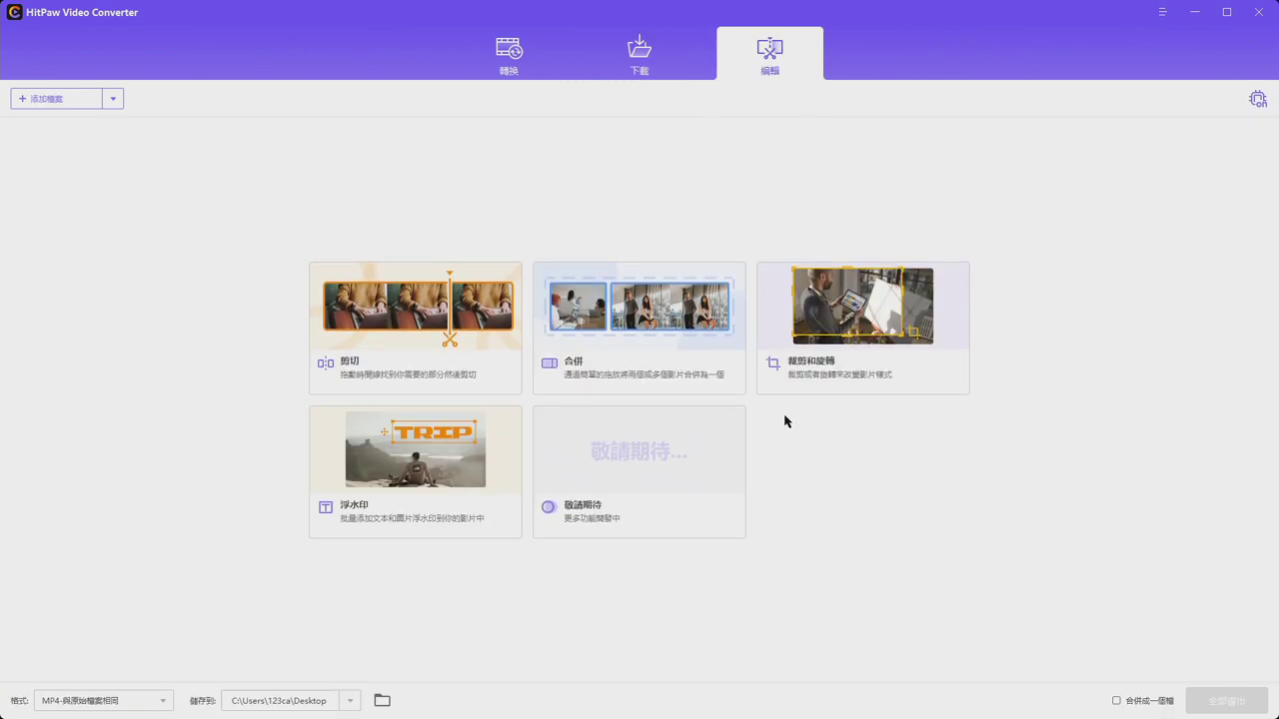
click(666, 55)
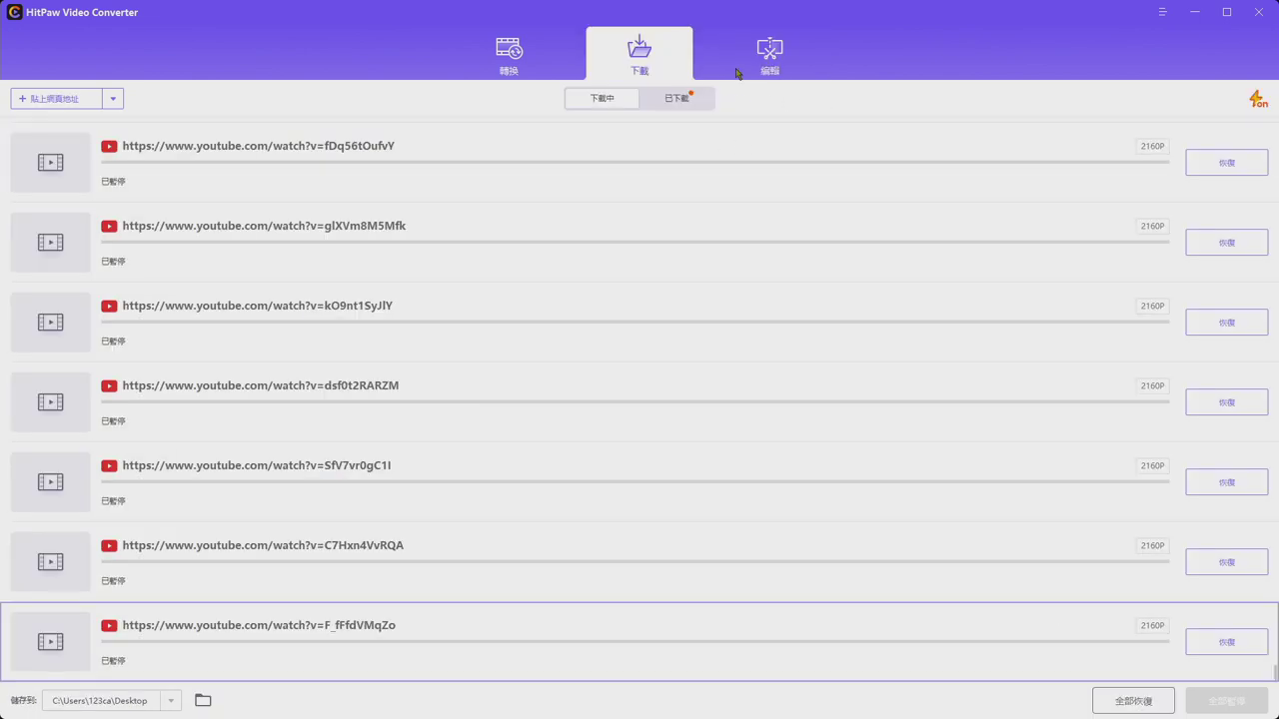
click(736, 73)
click(648, 53)
click(780, 52)
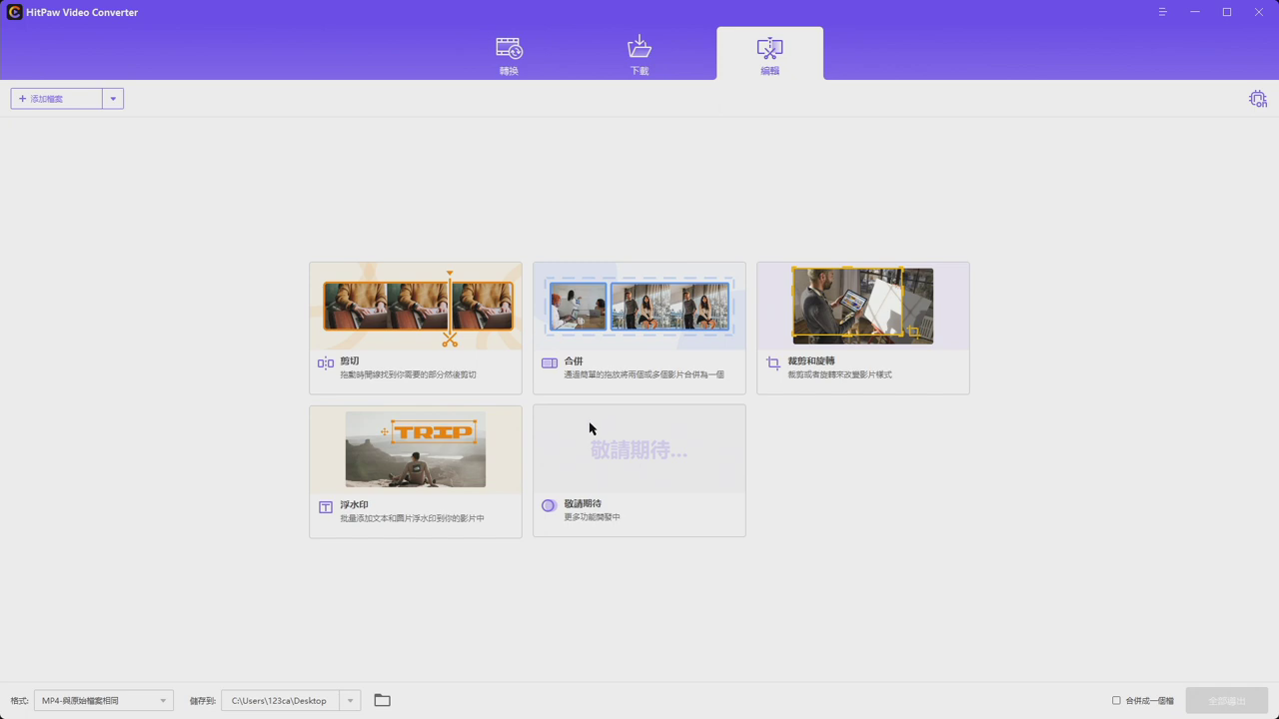
click(644, 66)
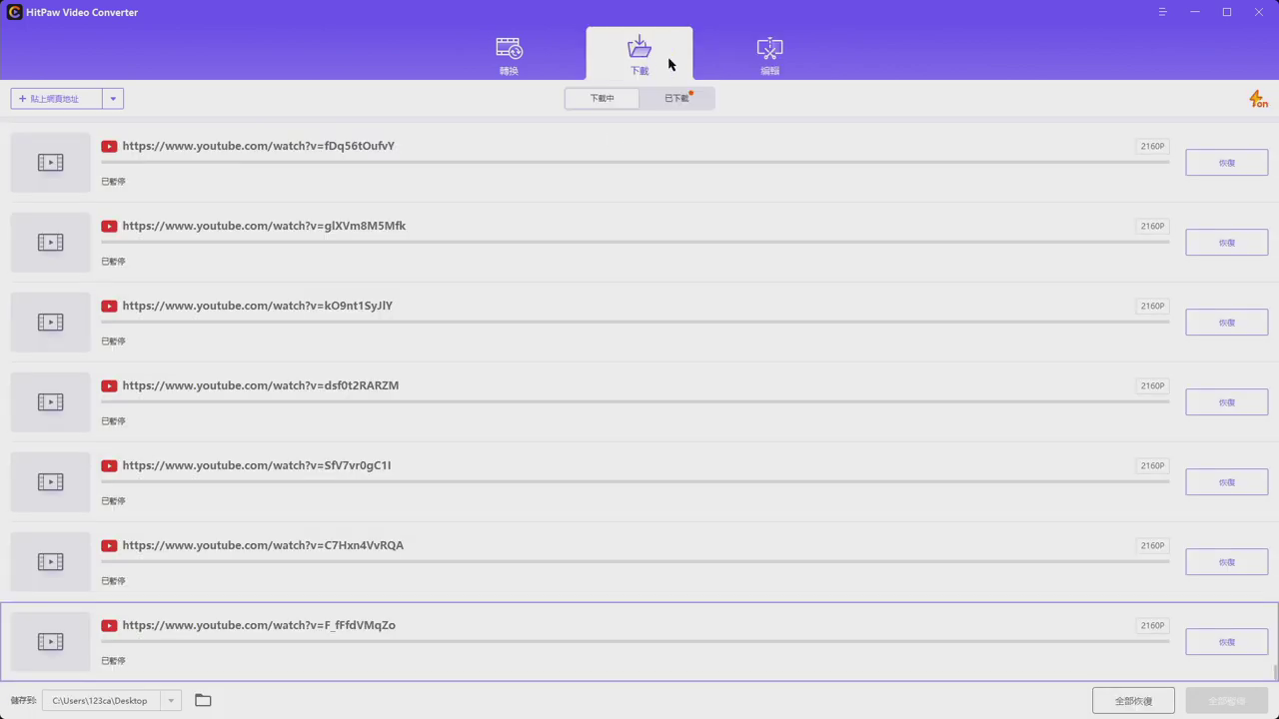
click(771, 54)
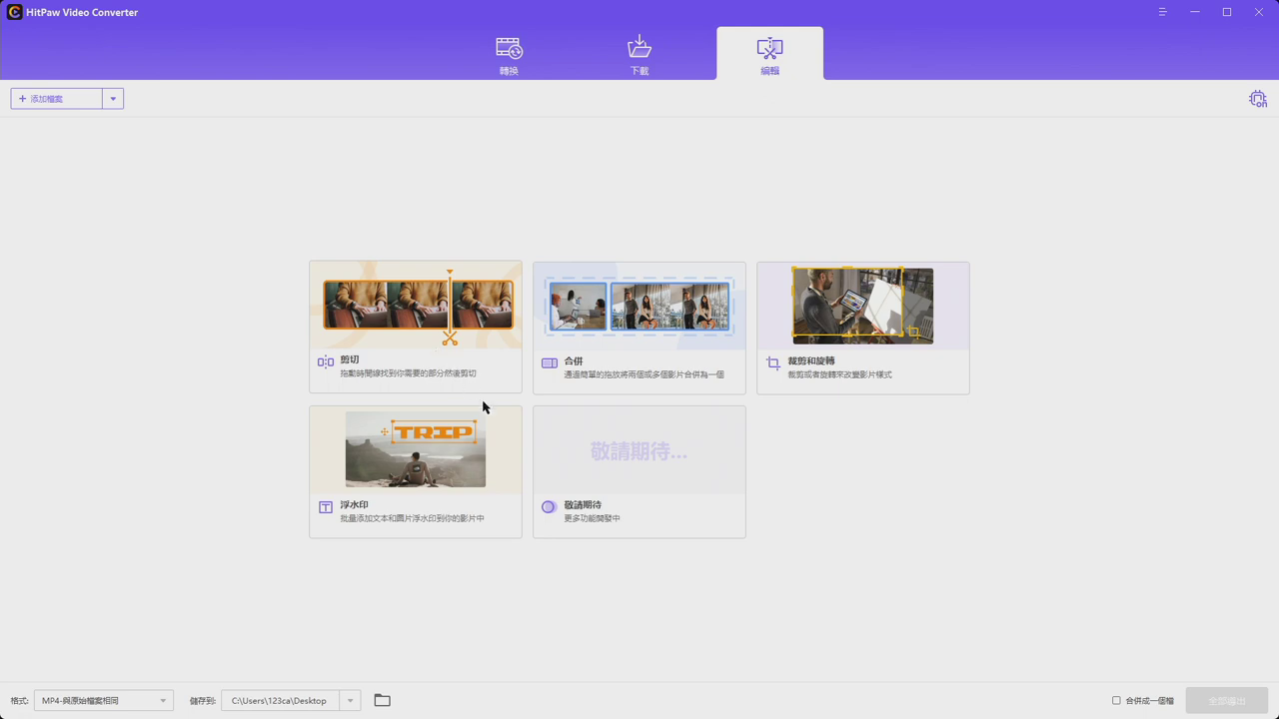
click(651, 70)
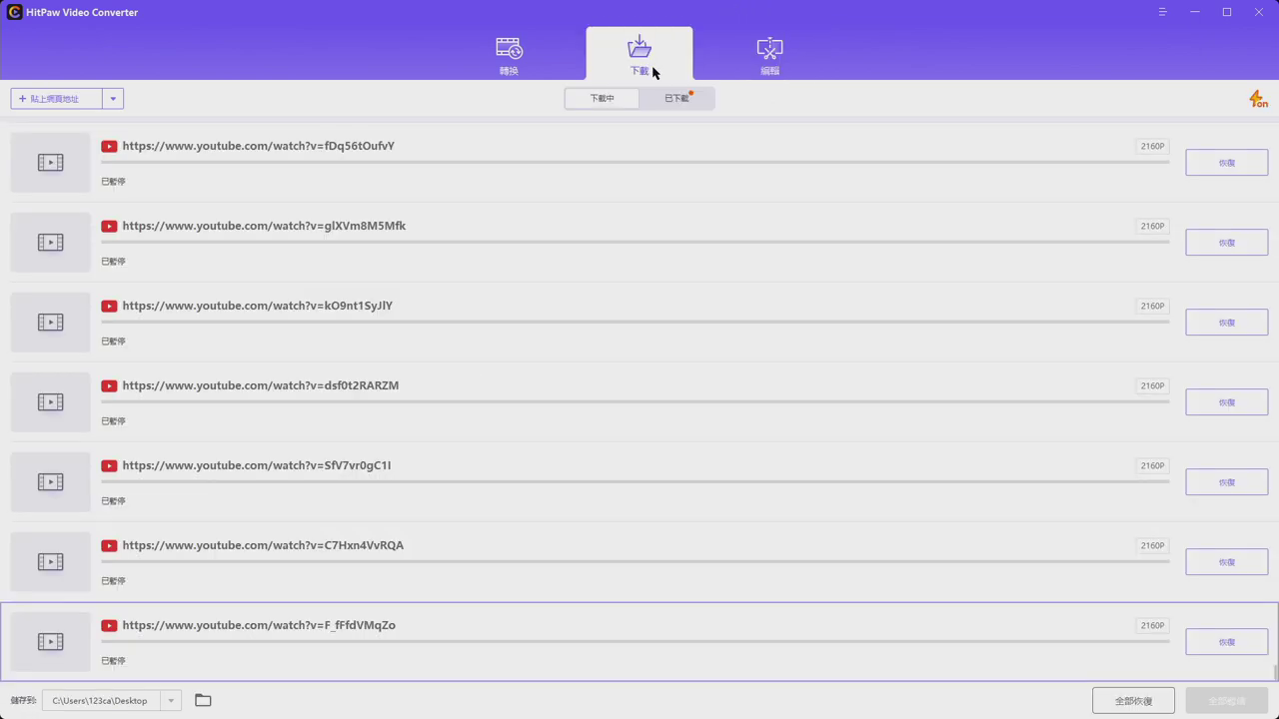
Load "Australia _ Paradise DownUnder _ 4 city _ GoldCoas(1).mp4" from D:\project\Hitpaw video converter into the crop and rotate (裁剪和旋轉) tool
click(768, 60)
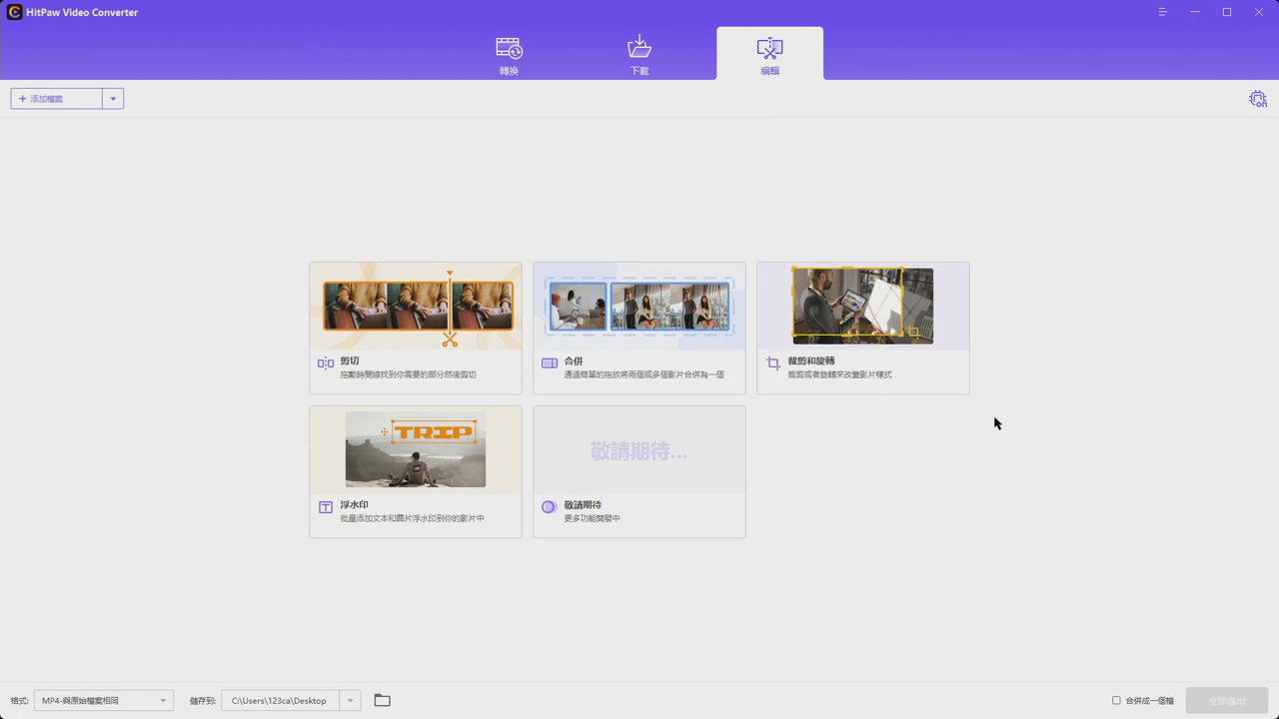
click(884, 328)
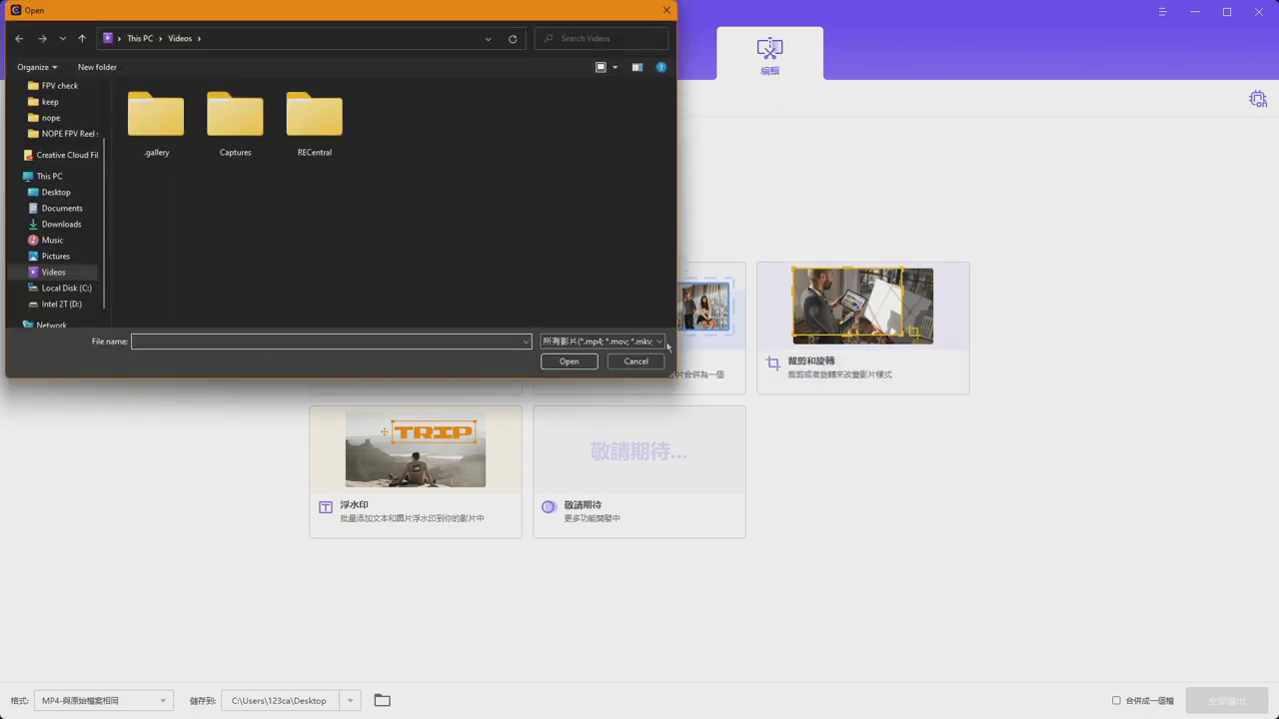
scroll(62, 140, up, 3)
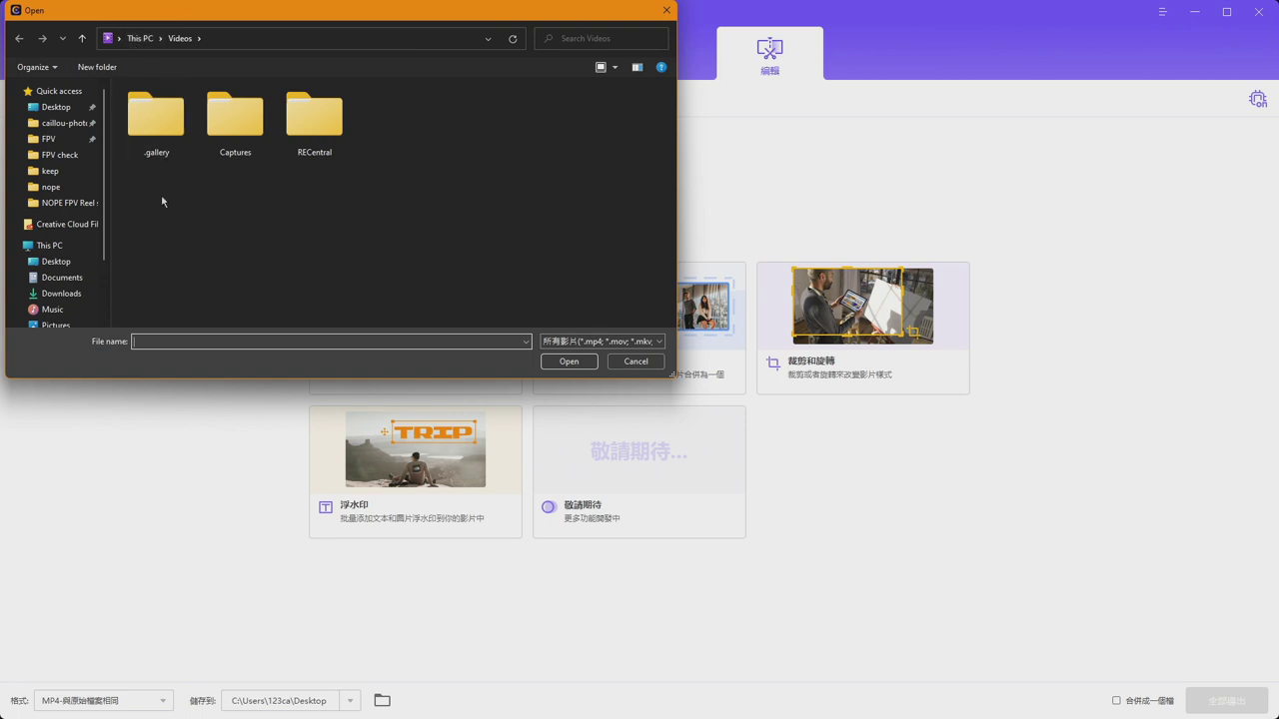
scroll(62, 300, down, 2)
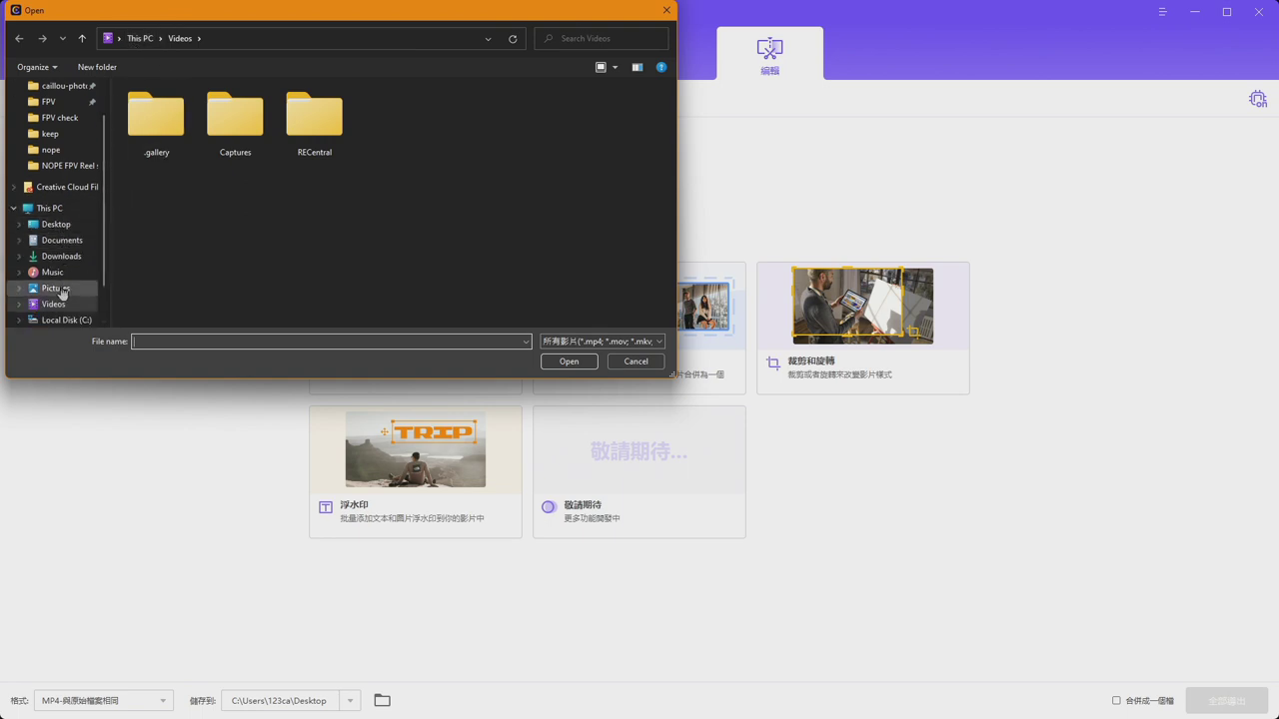
click(62, 316)
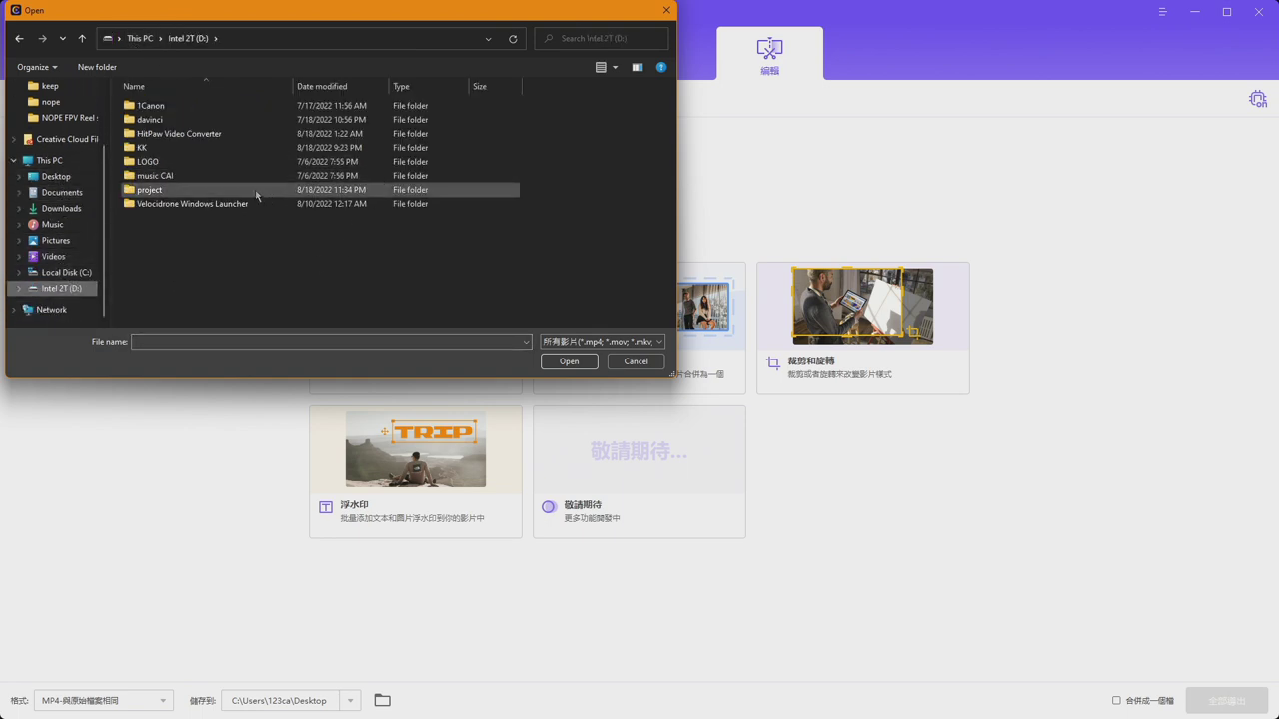
double_click(255, 190)
scroll(354, 190, down, 5)
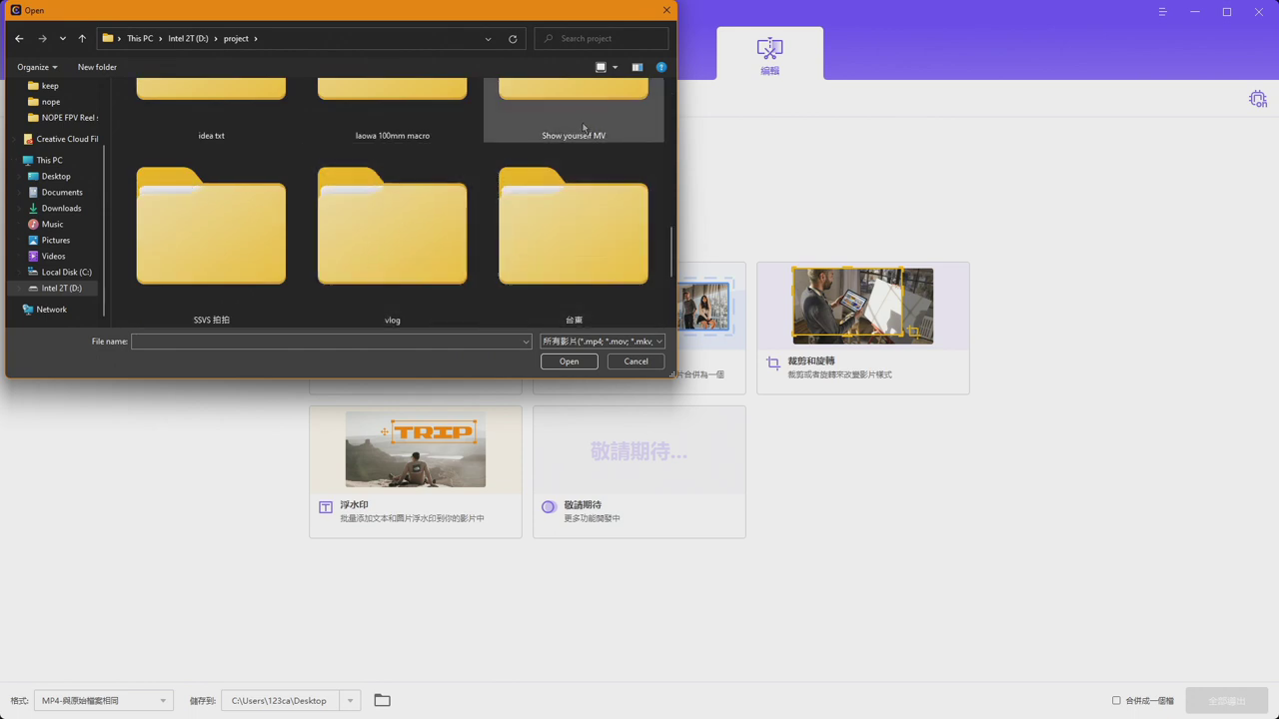
scroll(323, 152, down, 2)
scroll(343, 165, up, 3)
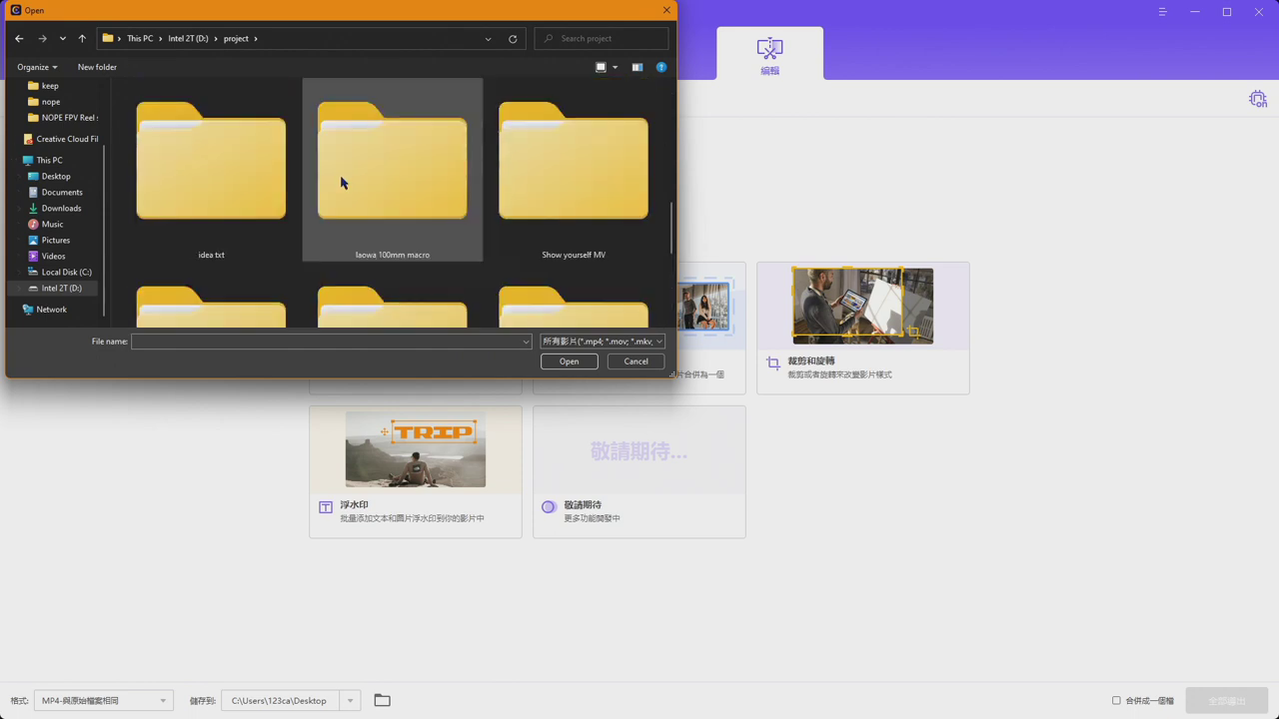
scroll(542, 191, up, 1)
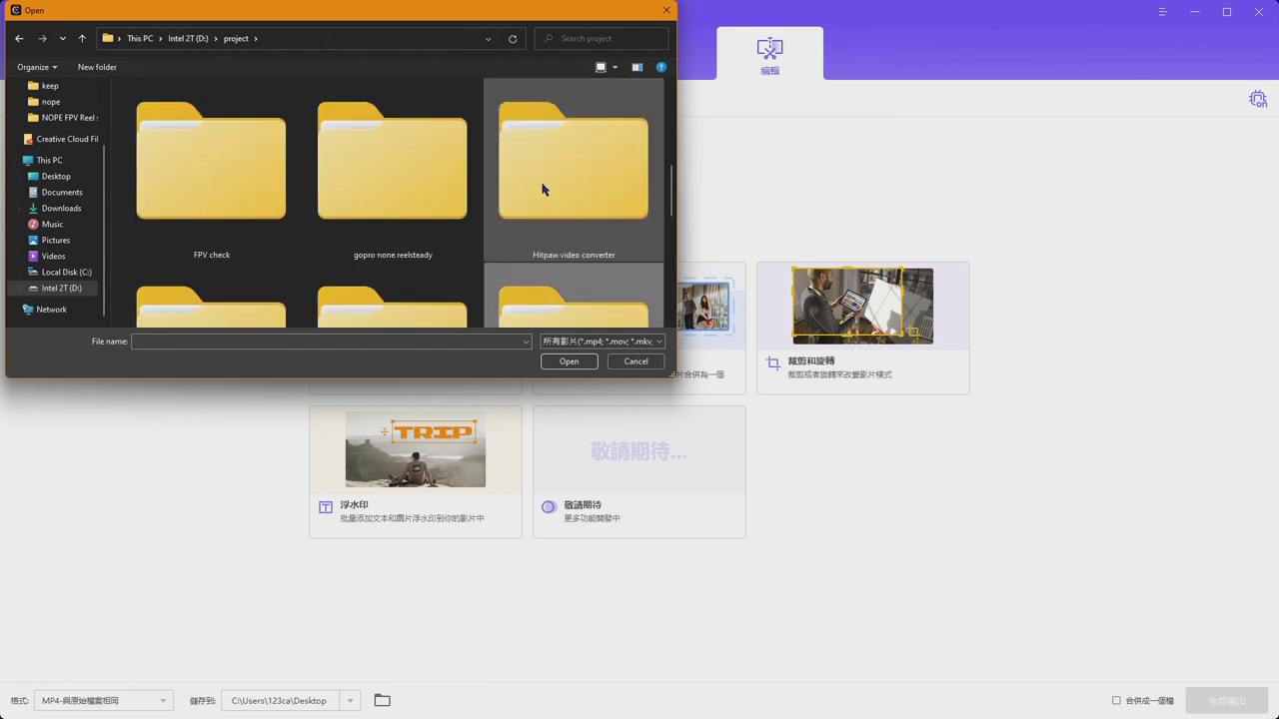
double_click(543, 191)
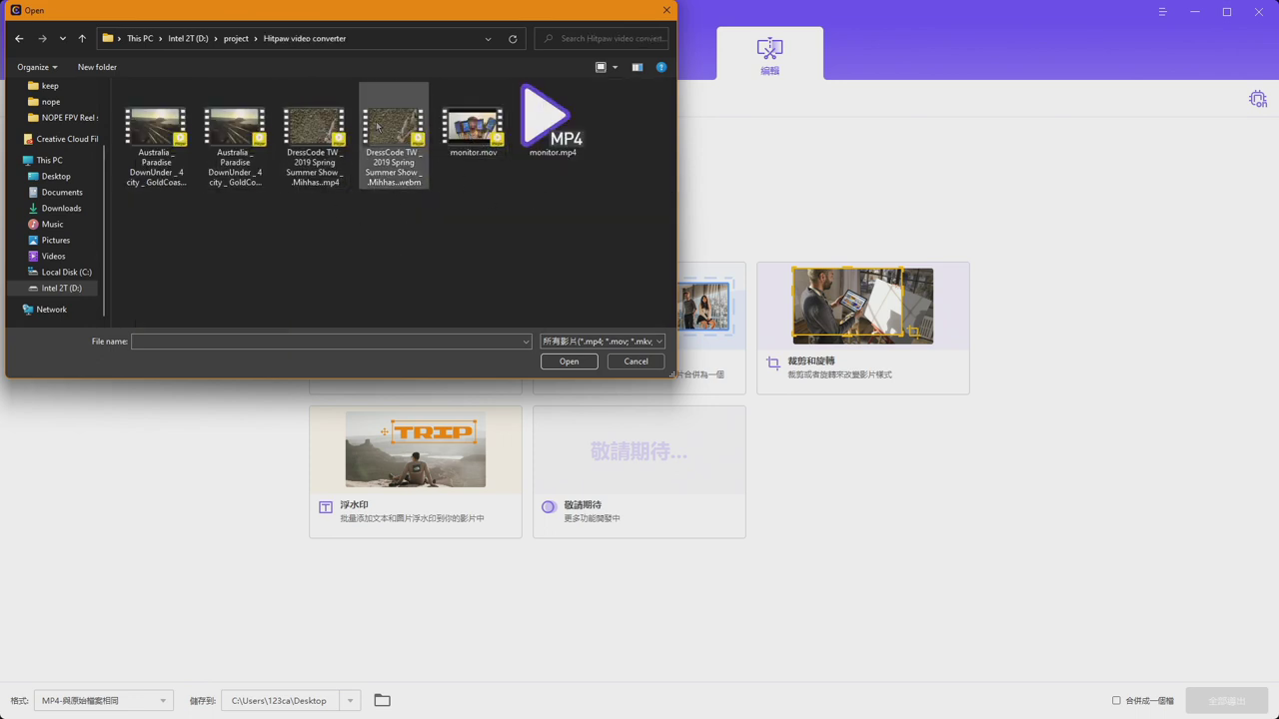
click(164, 120)
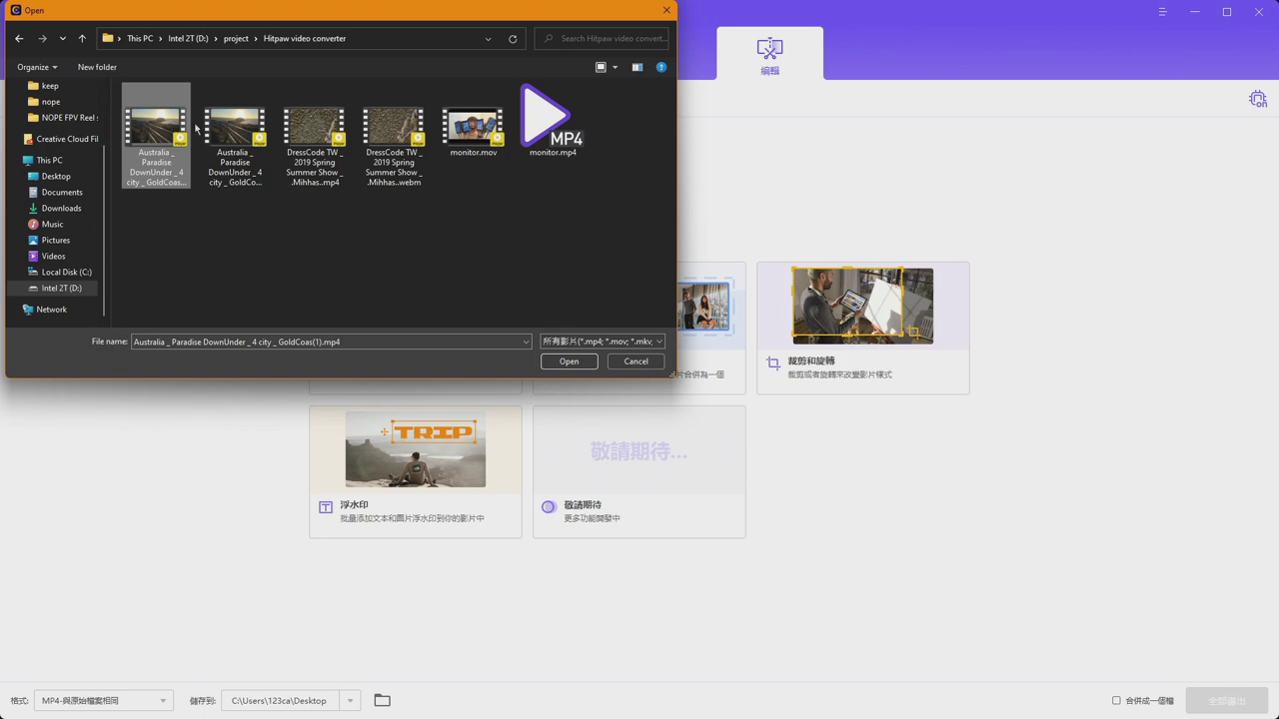
click(544, 366)
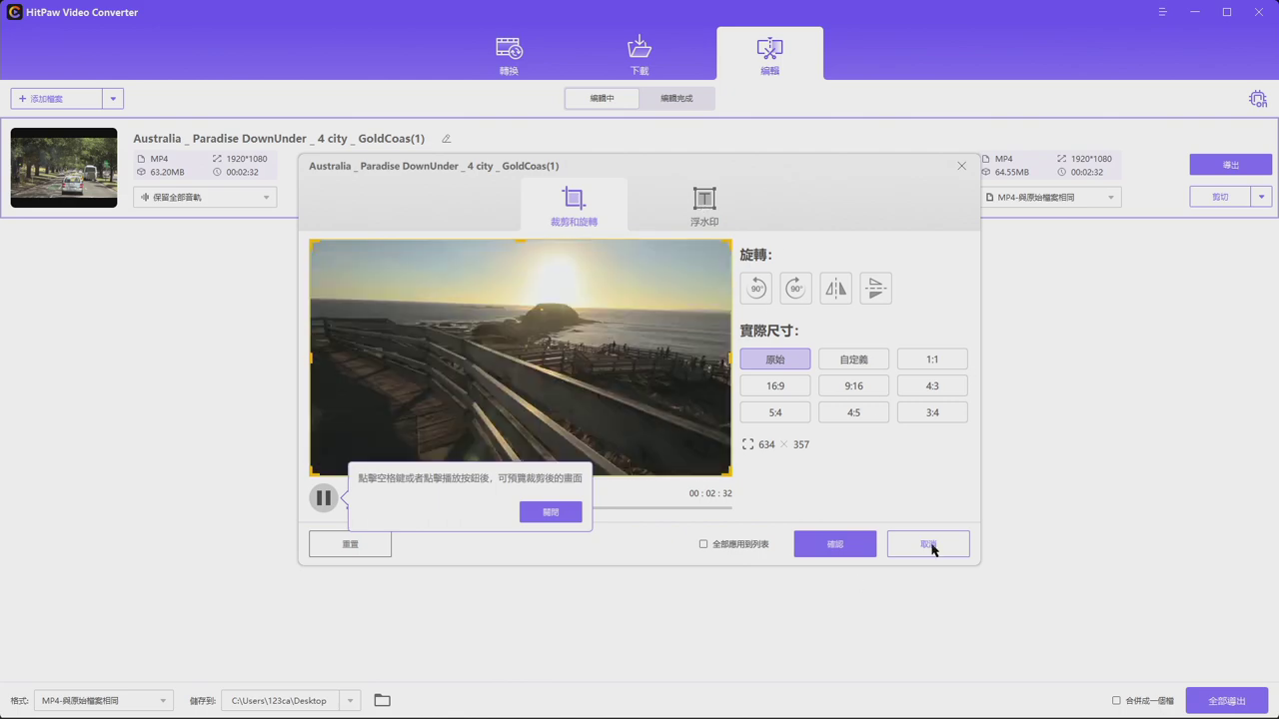
Cancel the crop and rotate editor without cropping and remove the Australia video from the editing list
click(550, 513)
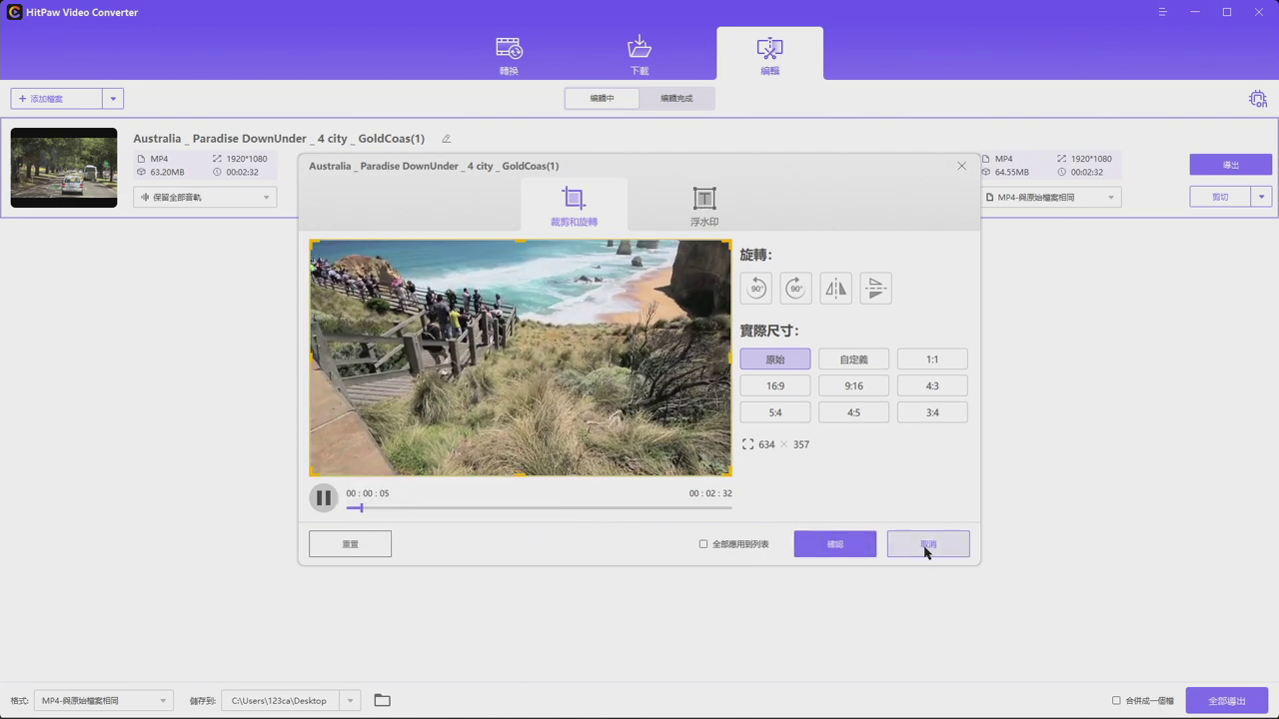
click(910, 544)
click(939, 344)
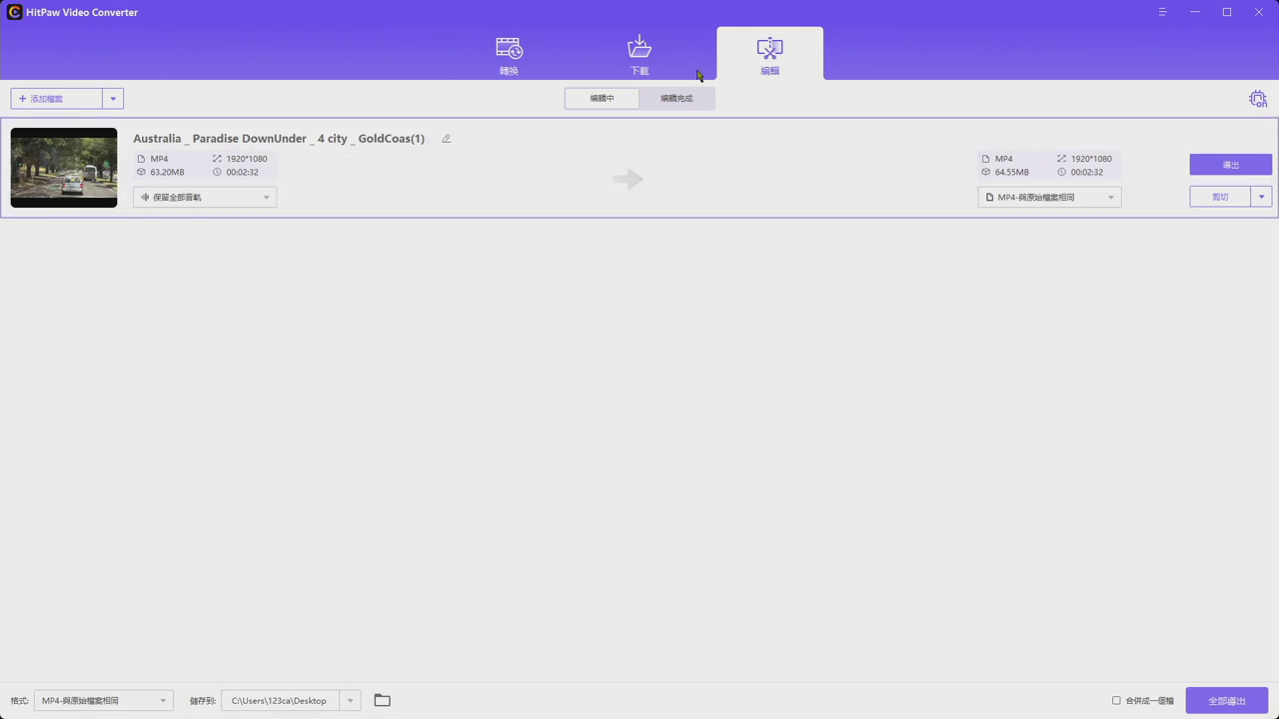
click(1259, 136)
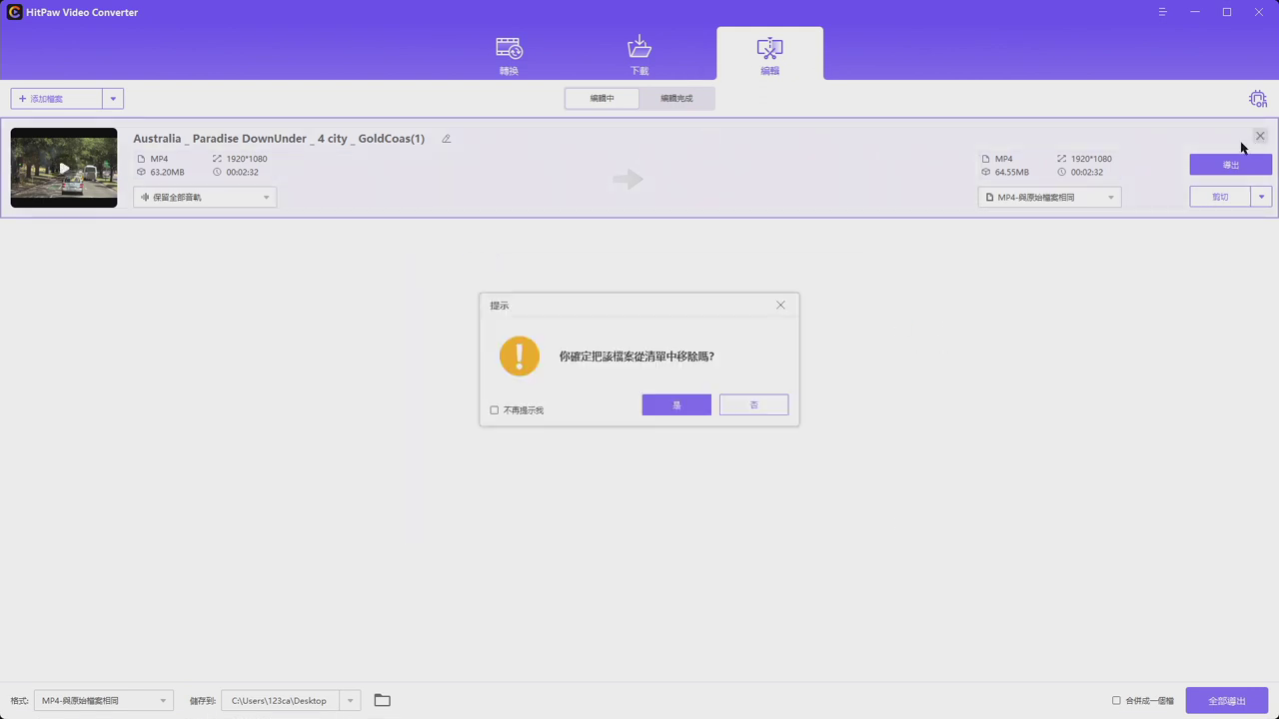
click(678, 404)
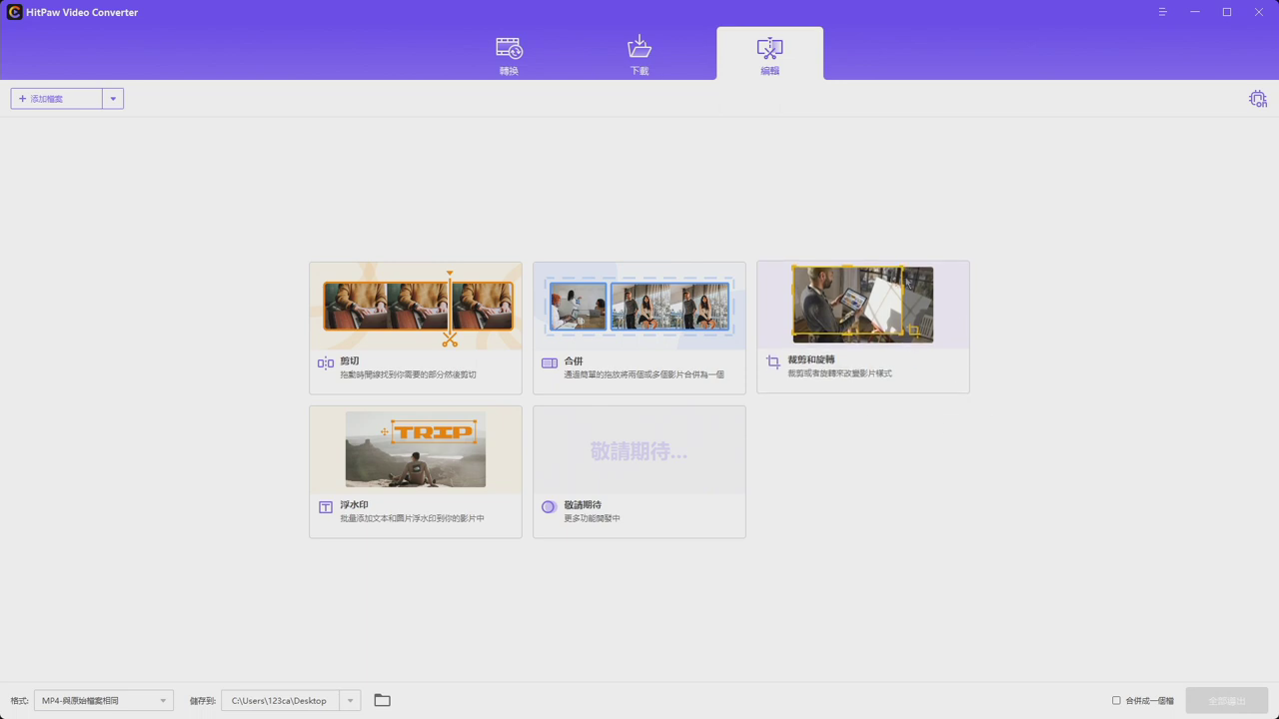
Open "Australia _ Paradise DownUnder _ 4 city _ GoldCoas(1).mp4" in the crop and rotate (裁剪和旋轉) tool
click(881, 333)
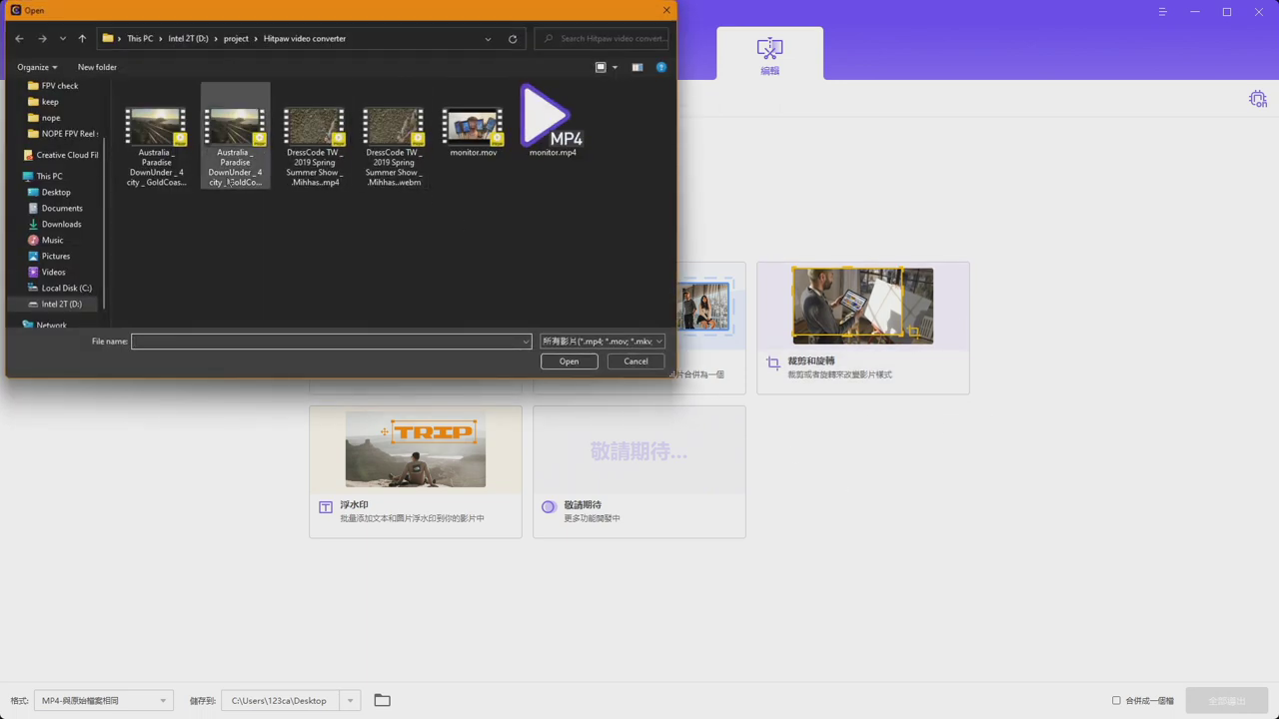
click(155, 135)
click(582, 362)
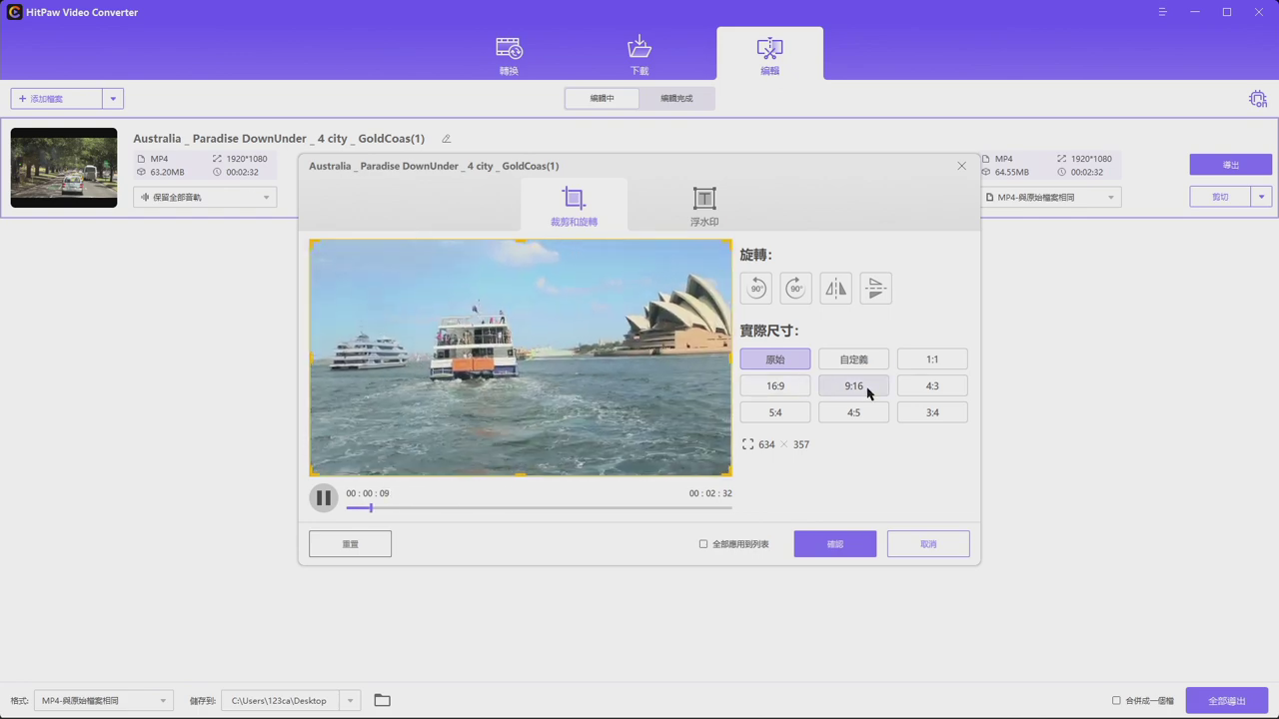
Crop the Australia video to 9:16 with the frame shifted slightly right of center, preview it and apply the crop
scroll(819, 395, down, 1)
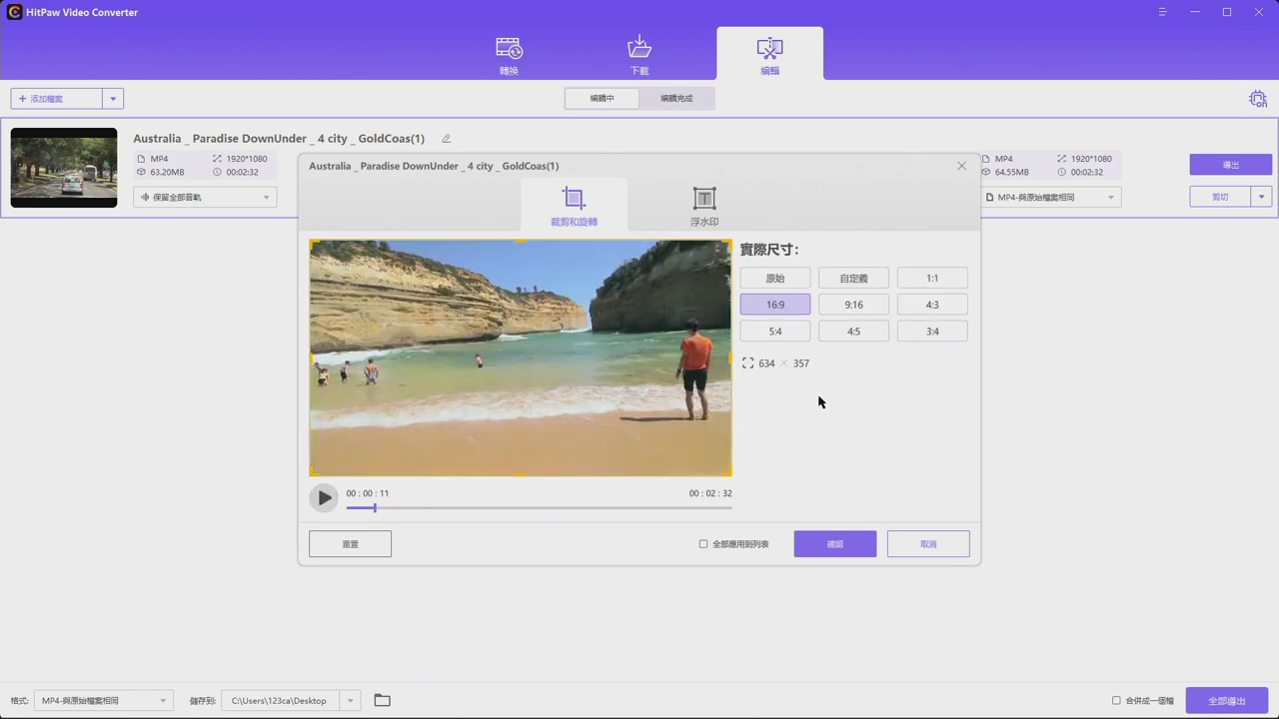
click(847, 313)
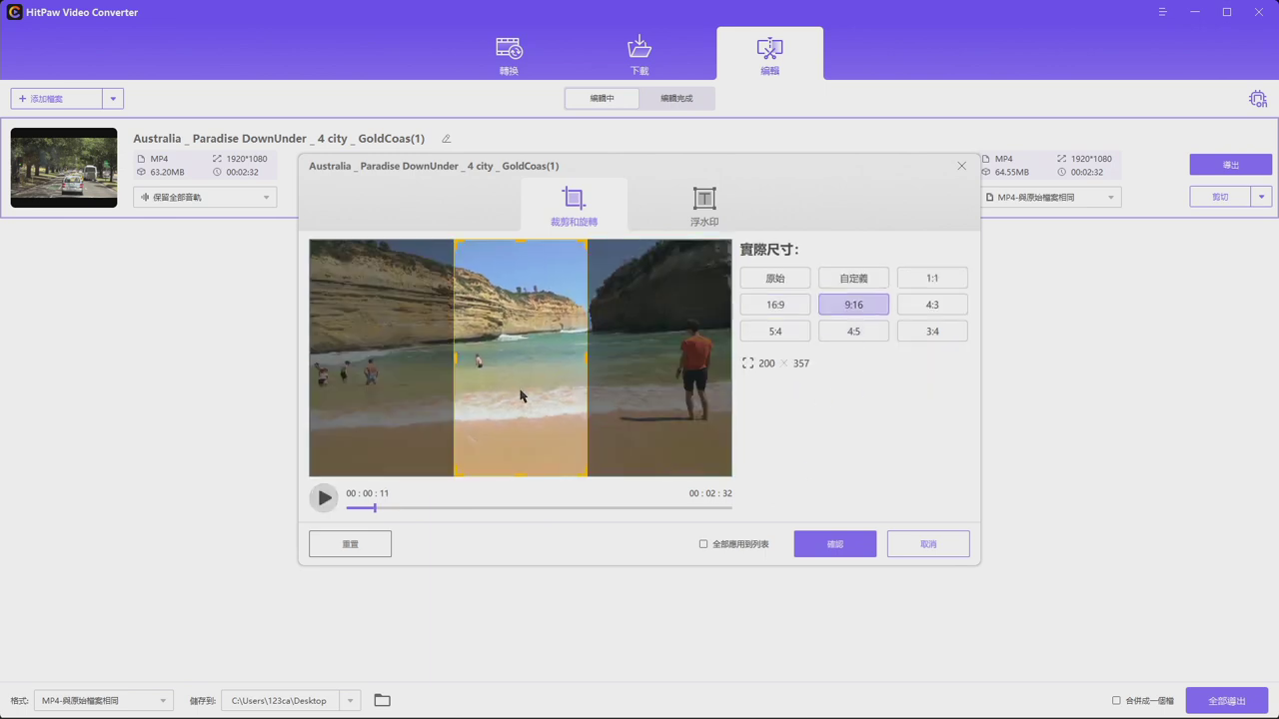
mouse_move(520, 395)
mouse_down()
mouse_move(437, 395)
mouse_move(585, 387)
mouse_move(518, 393)
mouse_move(578, 392)
mouse_move(541, 393)
mouse_up()
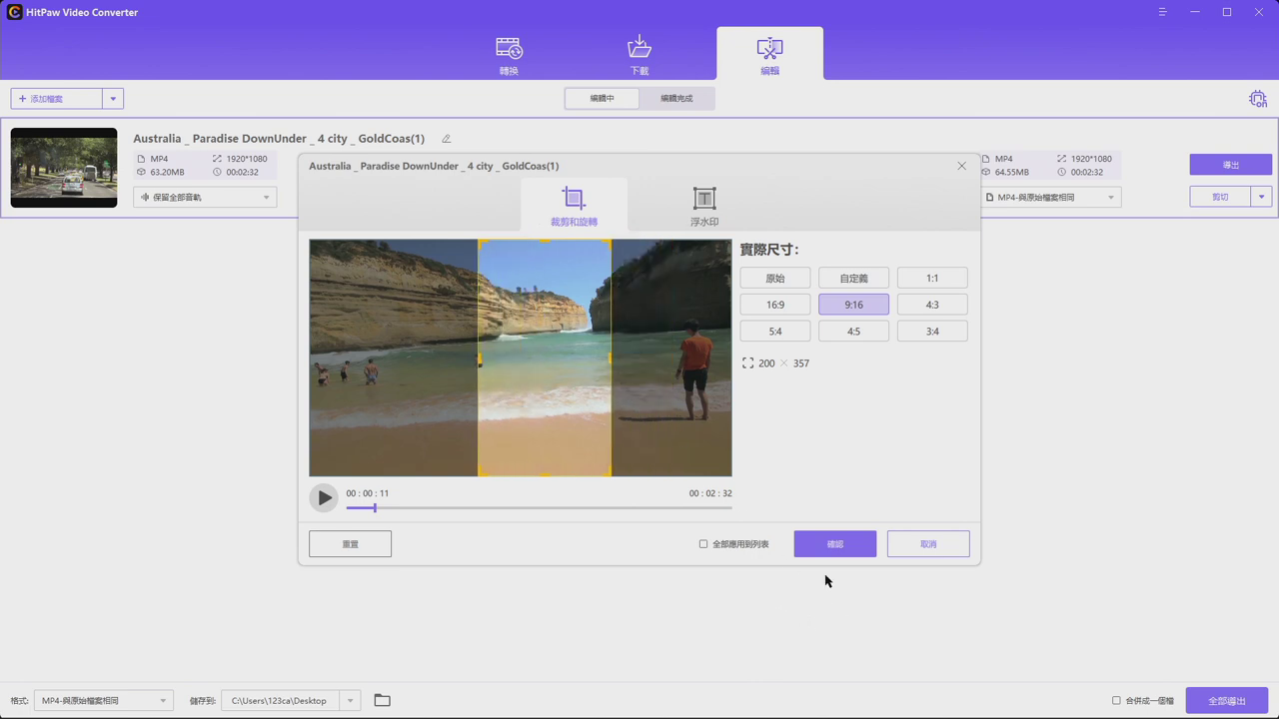
click(323, 497)
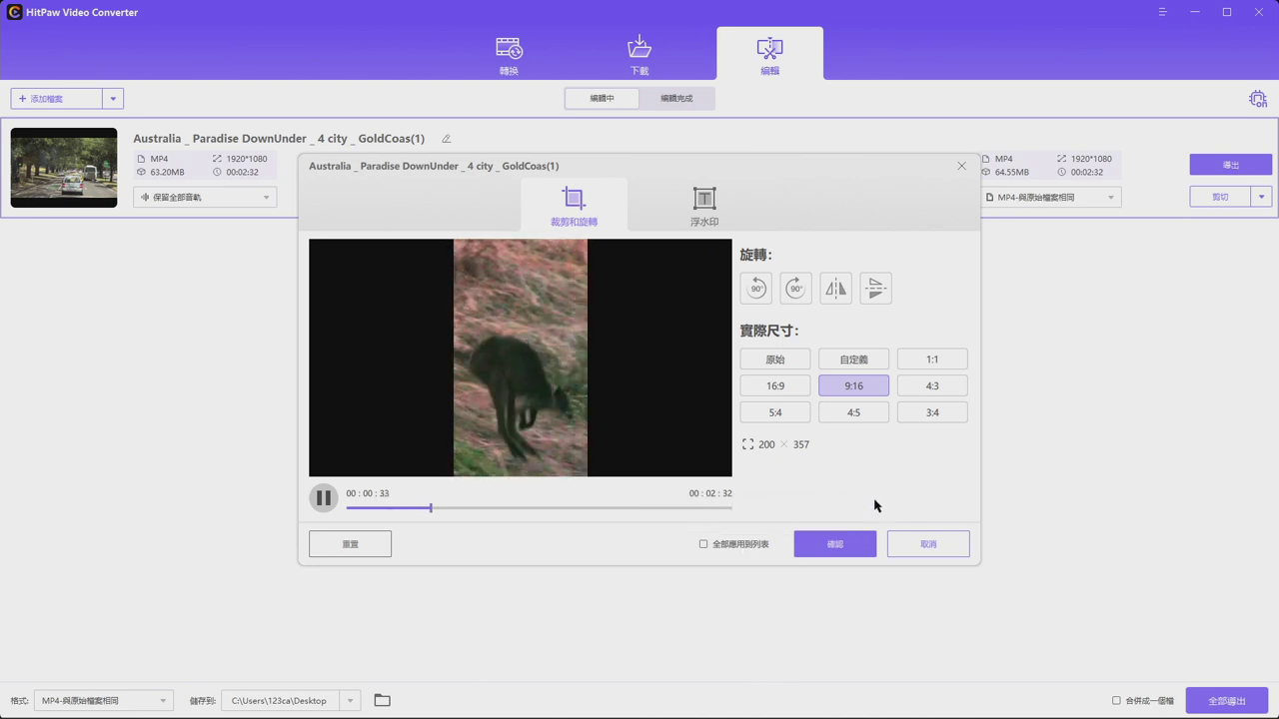
click(849, 552)
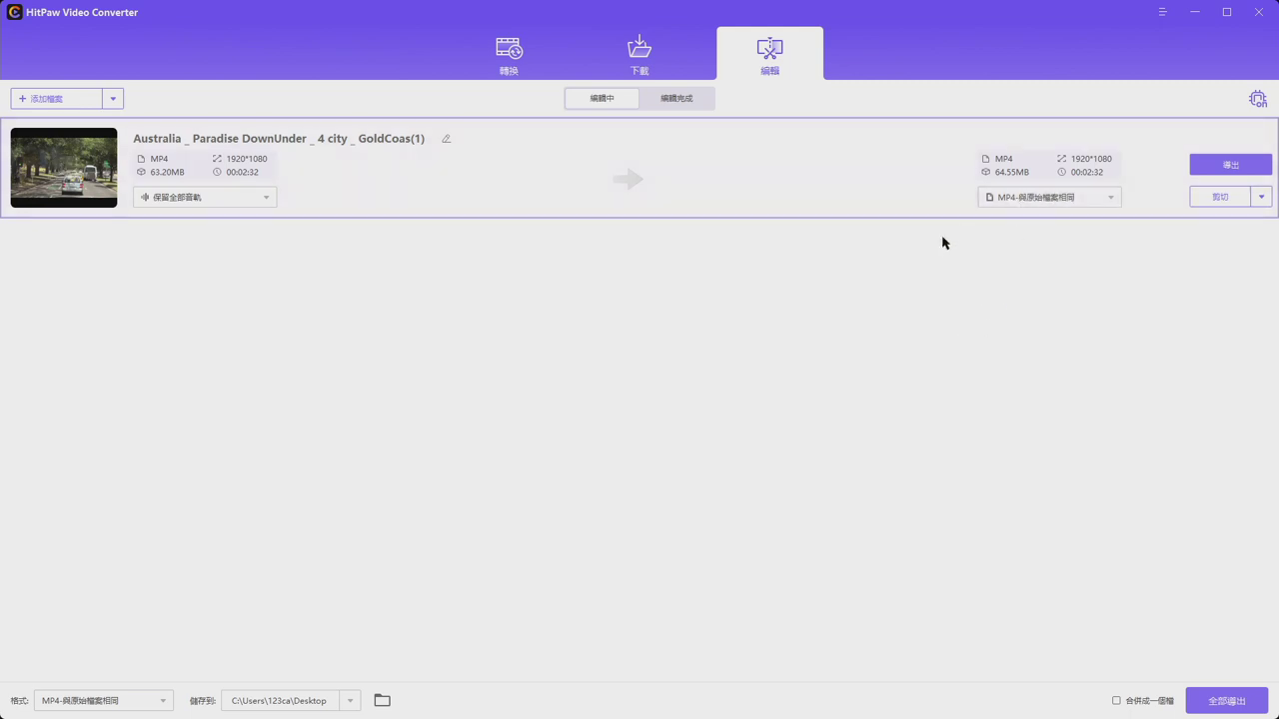
Set the Australia video's output format to TikTok HD 1080P and export all files in the editing list
click(1059, 199)
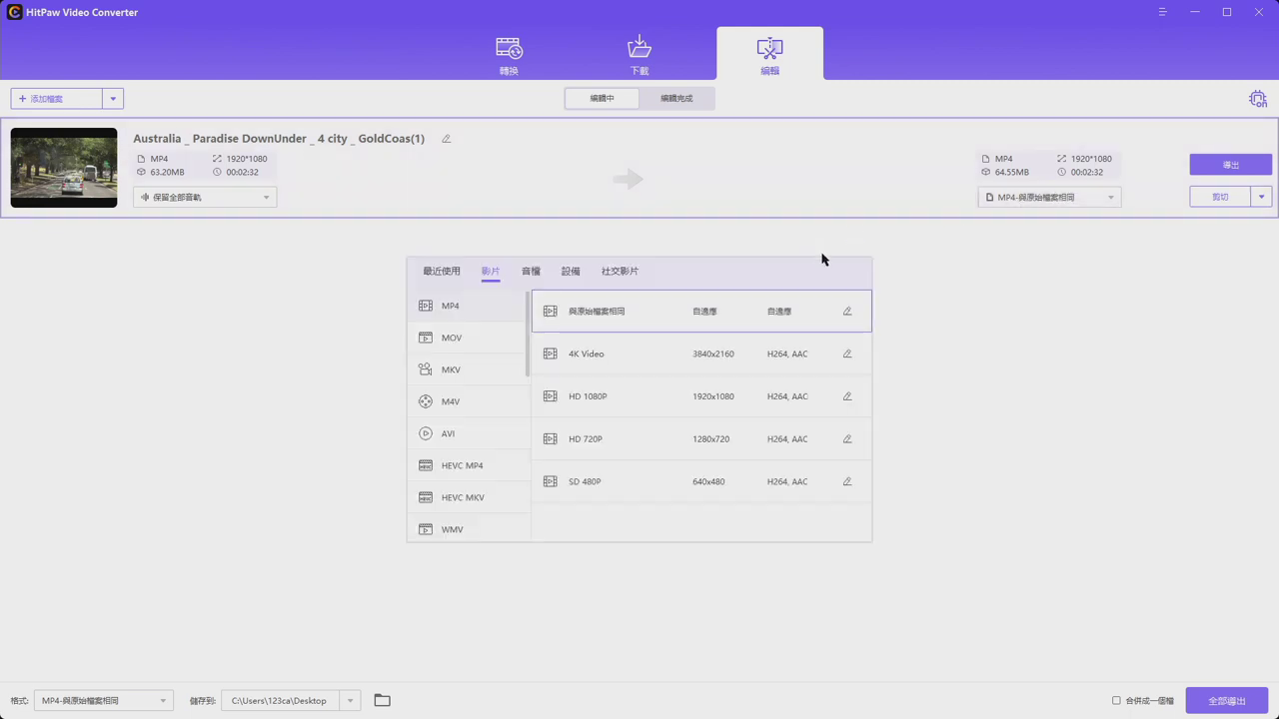
click(619, 271)
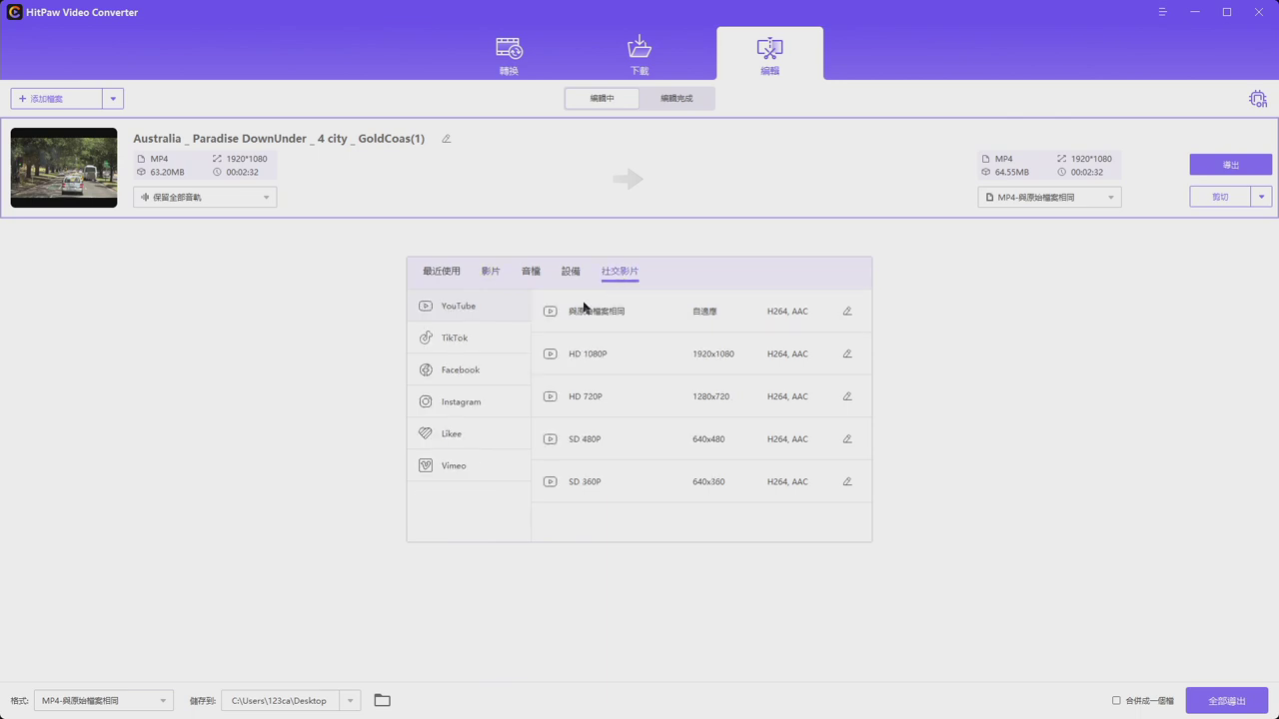
click(483, 341)
click(616, 320)
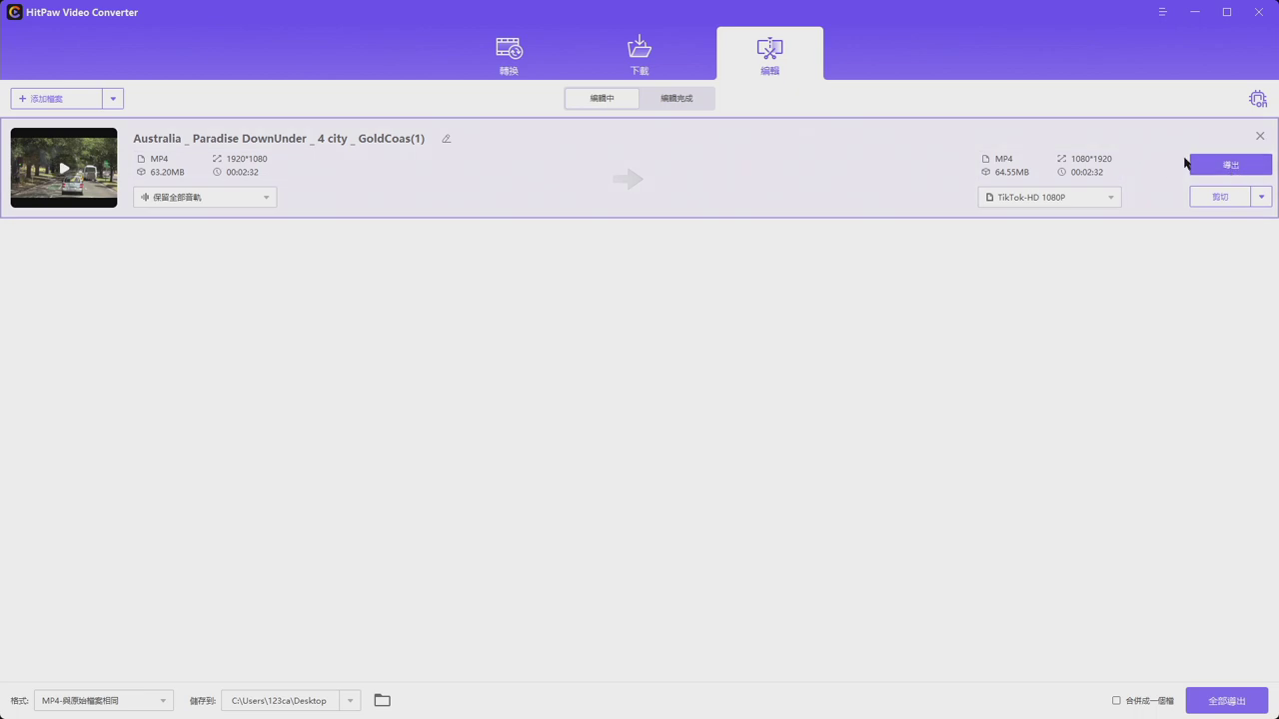
click(1232, 703)
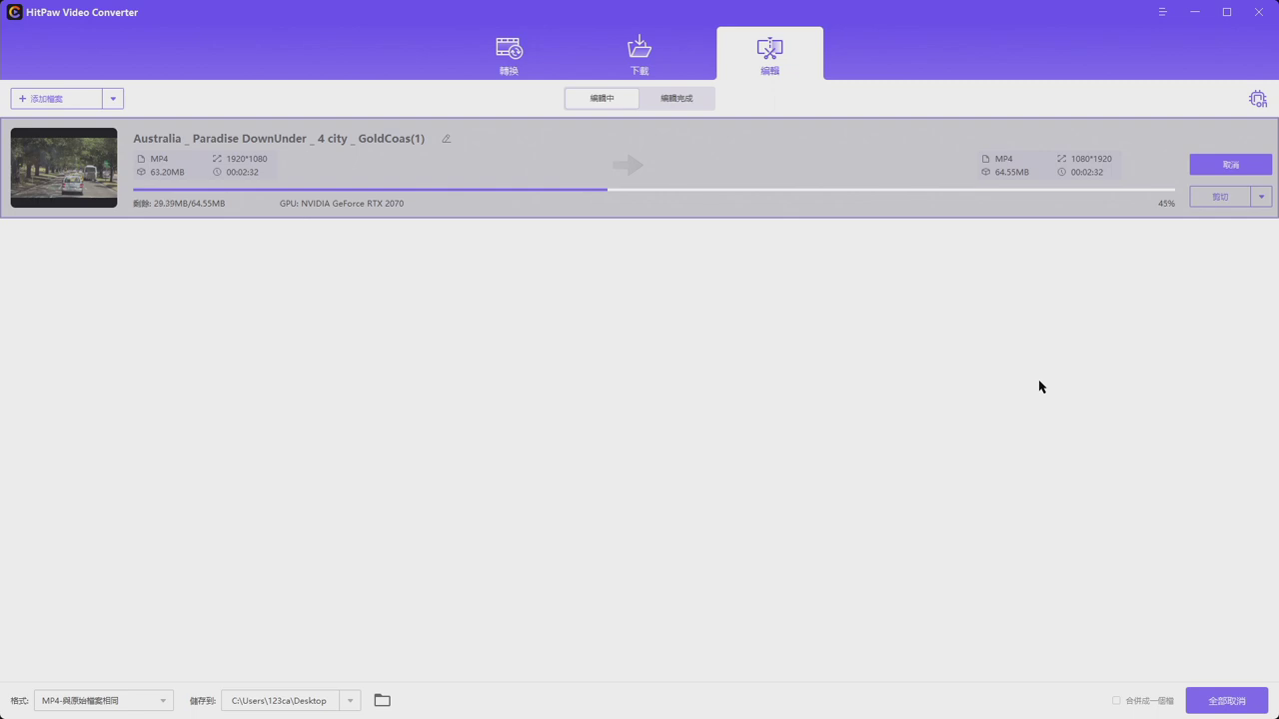
Check the progress of the monitor conversion and the Australia video export
click(522, 74)
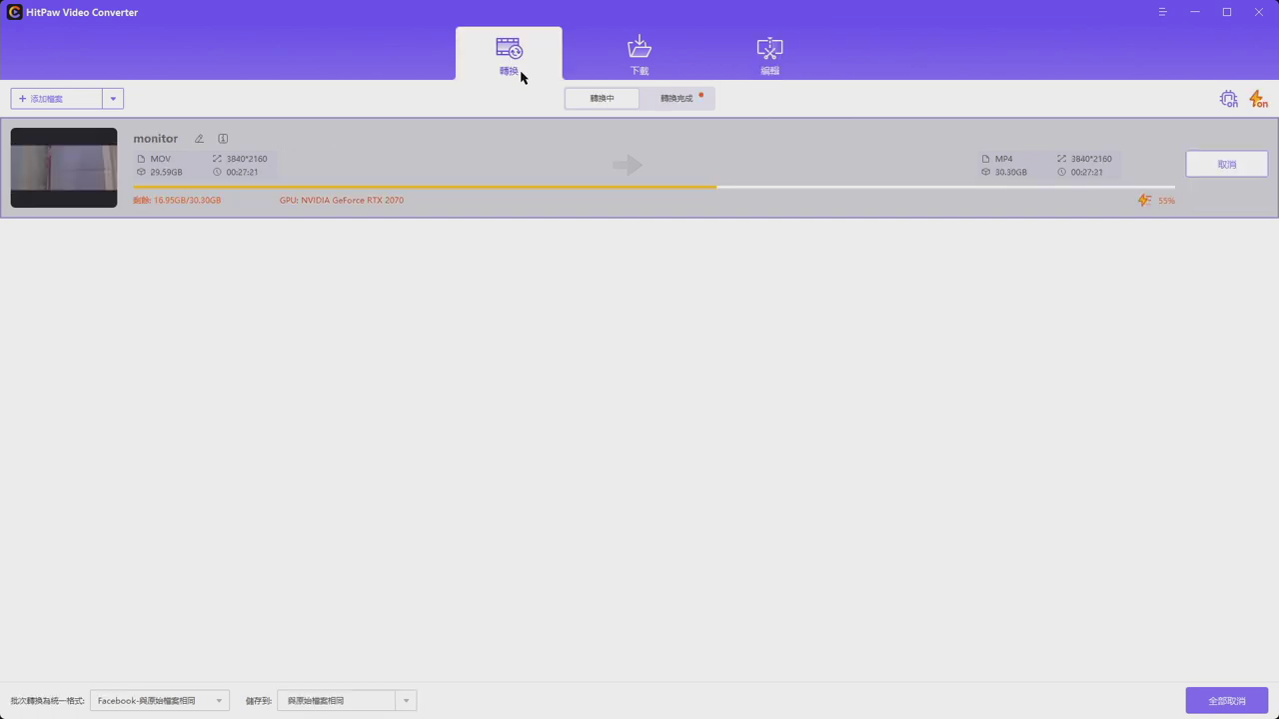
click(775, 56)
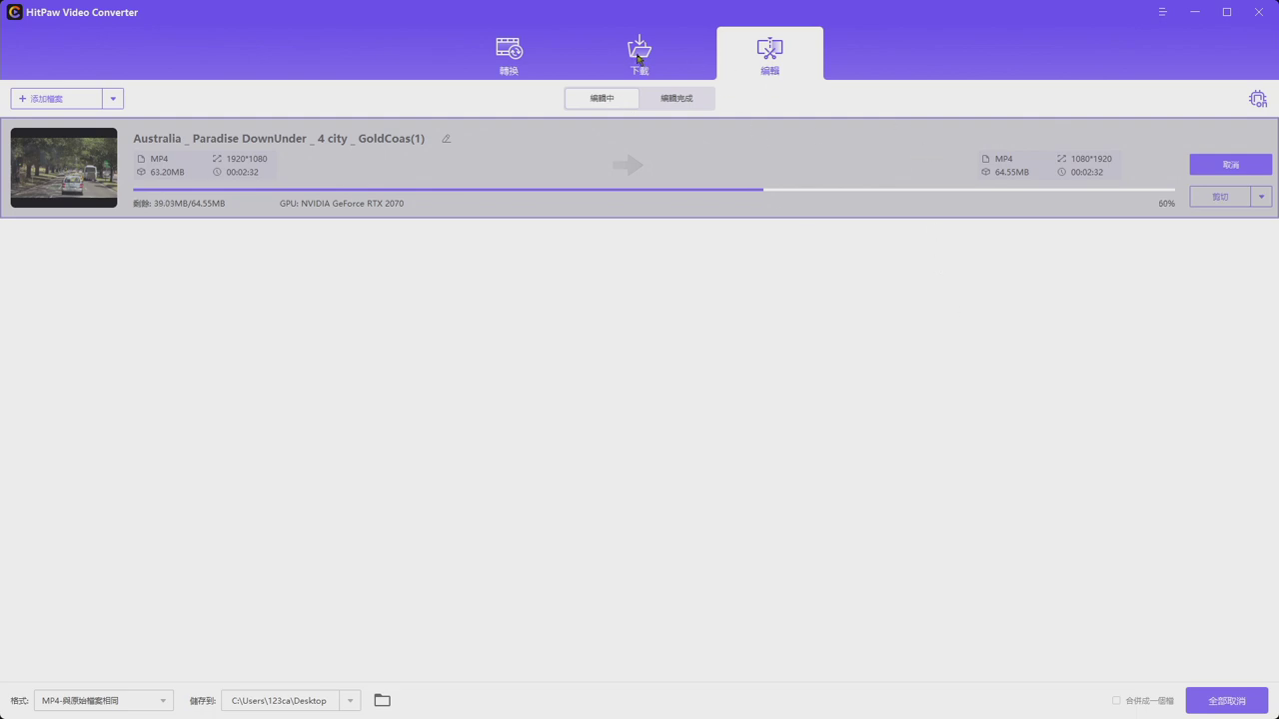
click(500, 58)
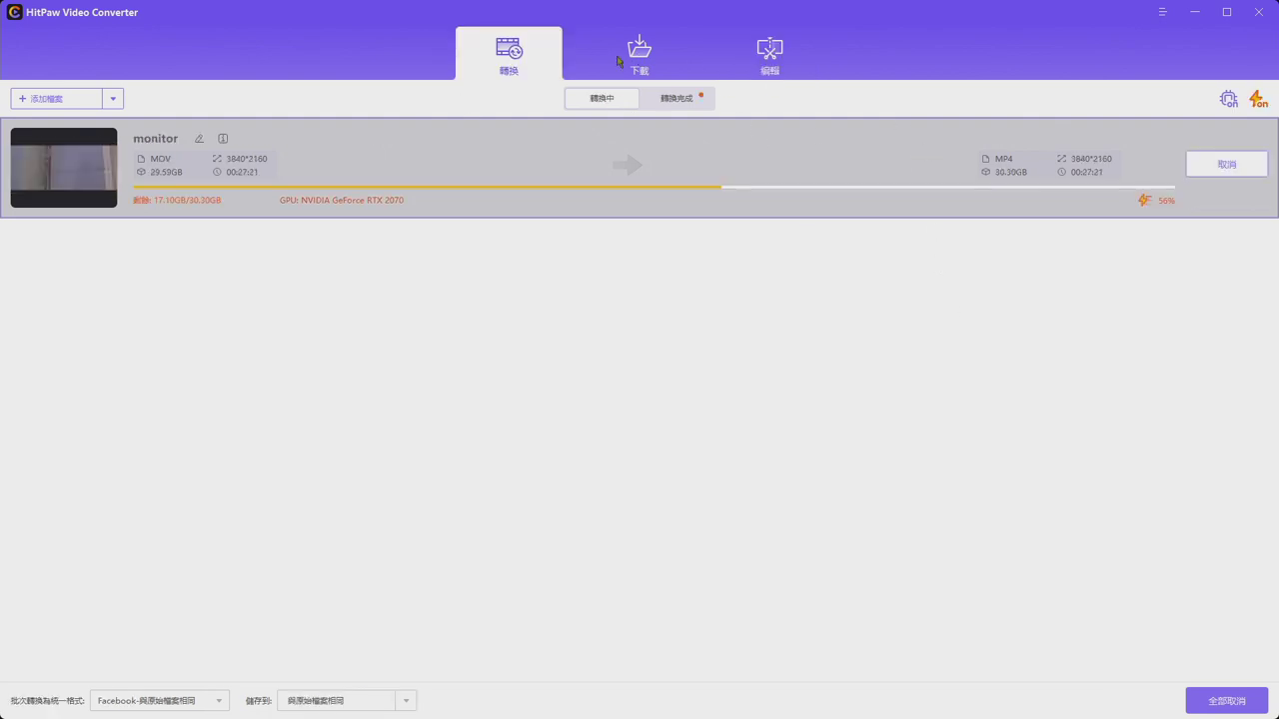
click(639, 58)
click(764, 58)
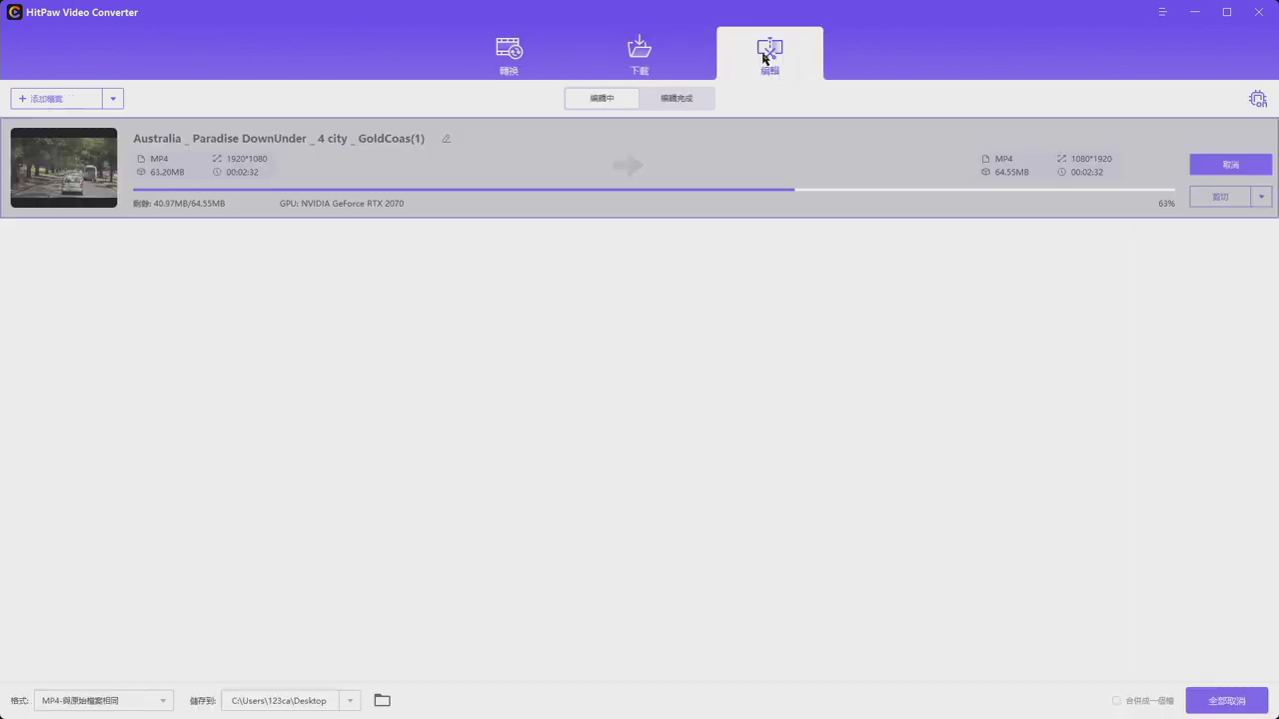
click(501, 58)
Resume all paused YouTube downloads while the conversion and export tasks keep running
click(634, 55)
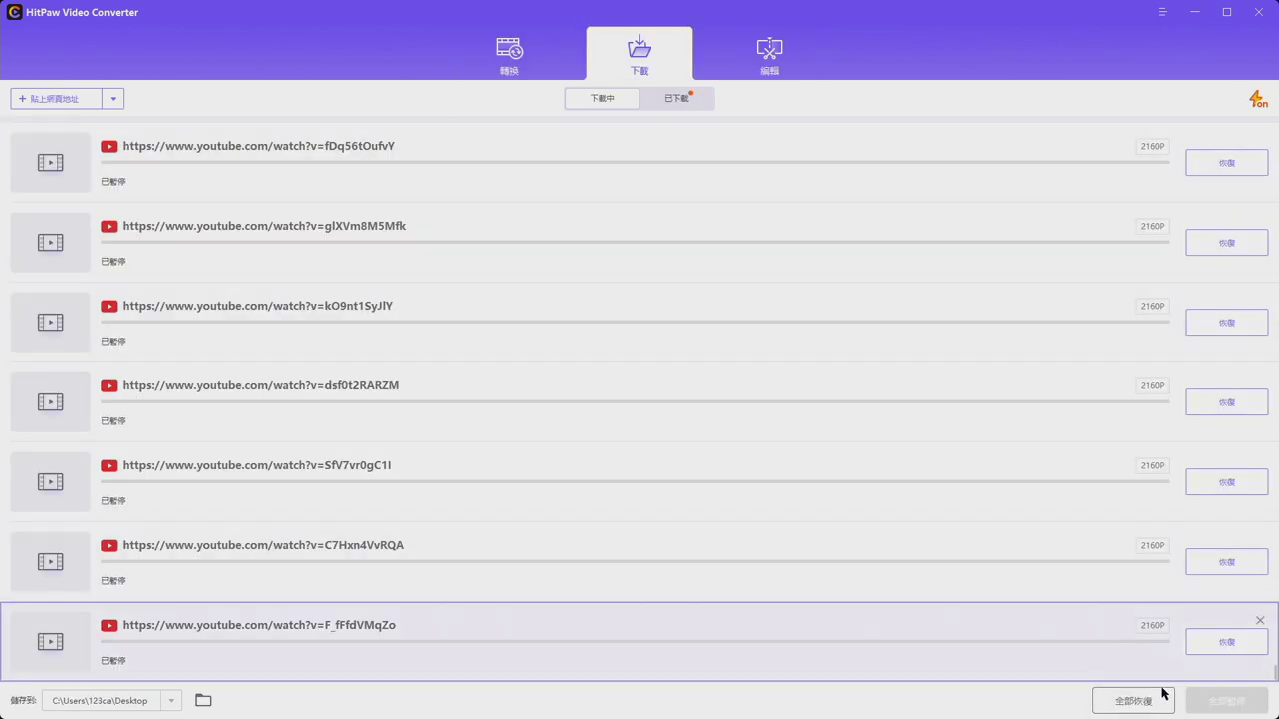
click(1123, 689)
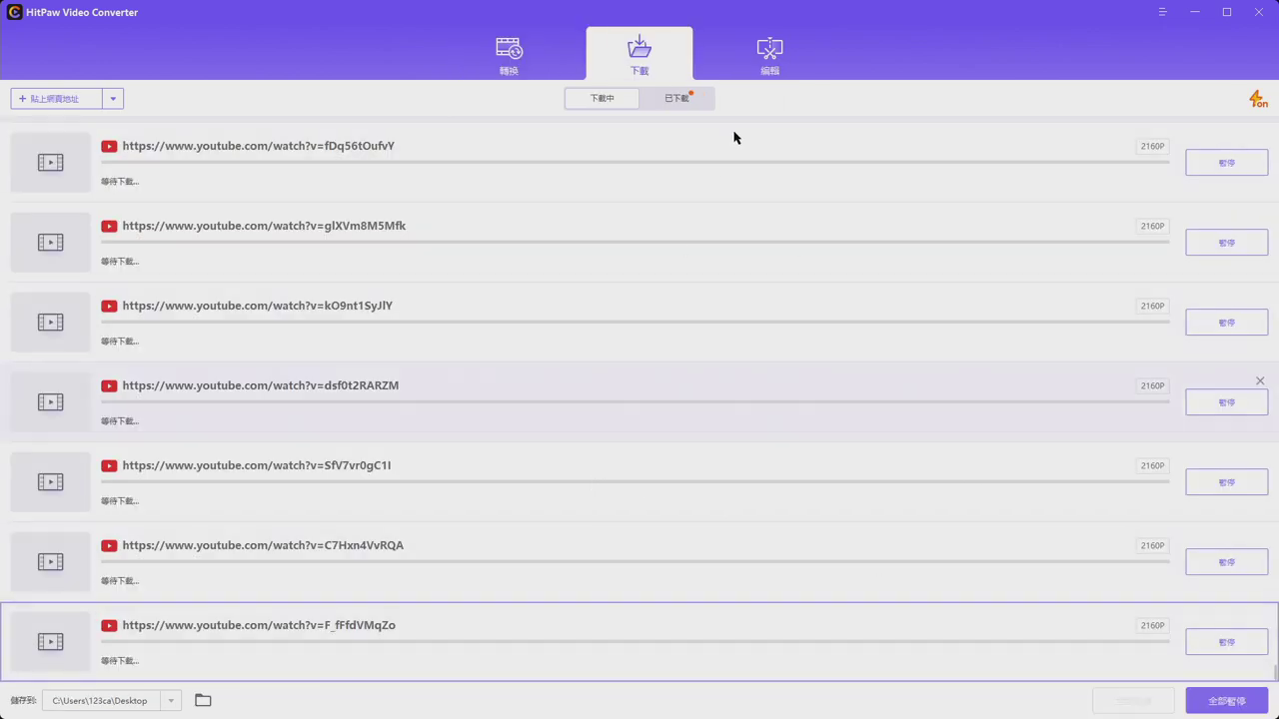
click(783, 47)
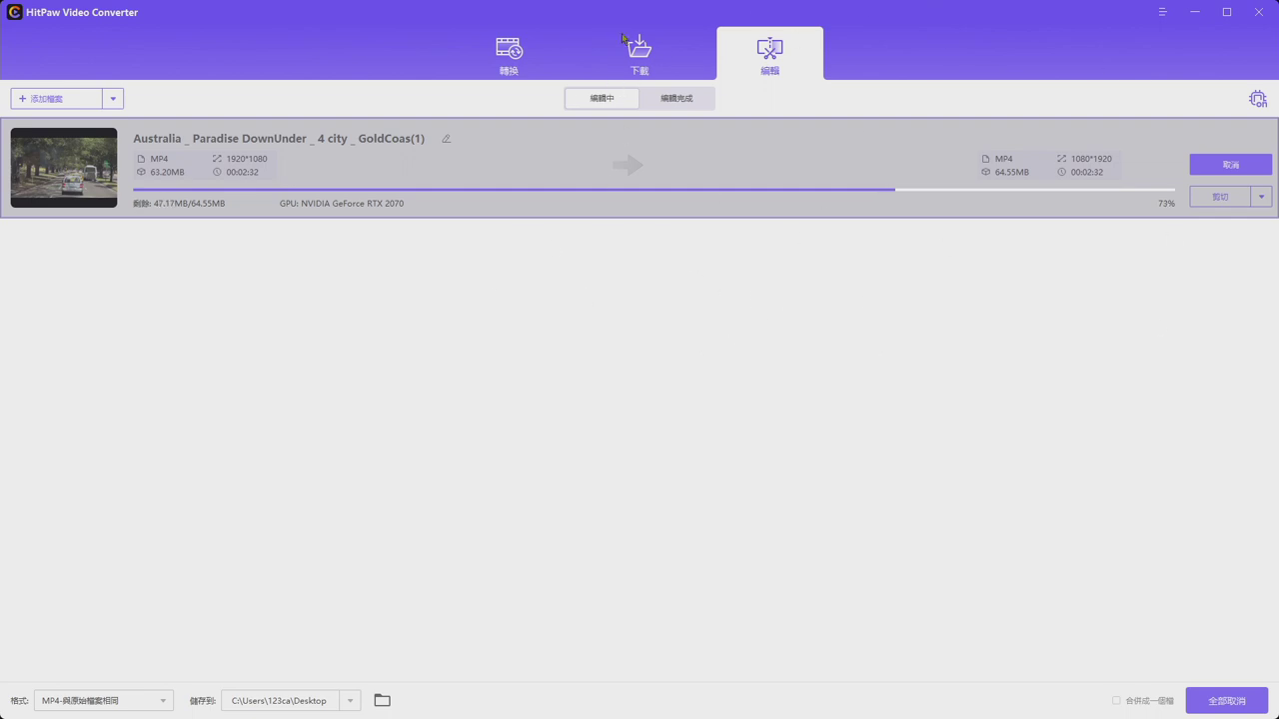
click(636, 51)
click(540, 66)
click(776, 59)
click(616, 56)
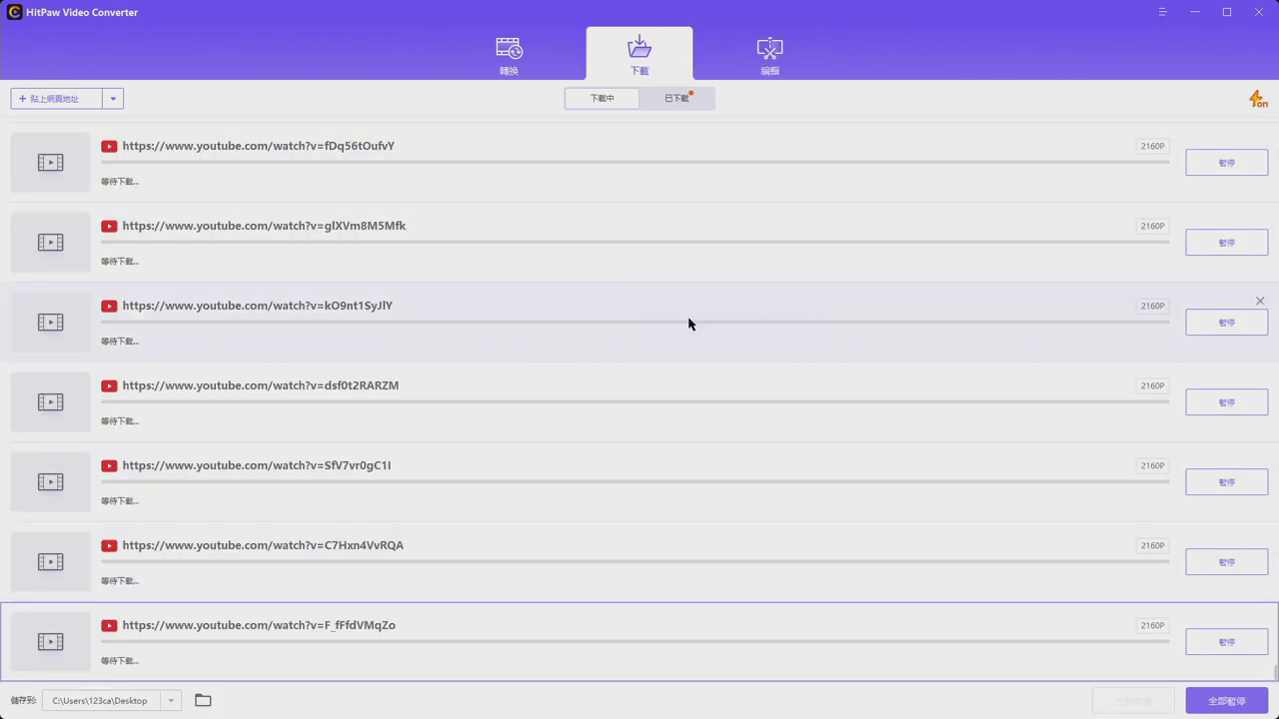
Compare the status of the monitor conversion with that of the Australia video export
click(523, 72)
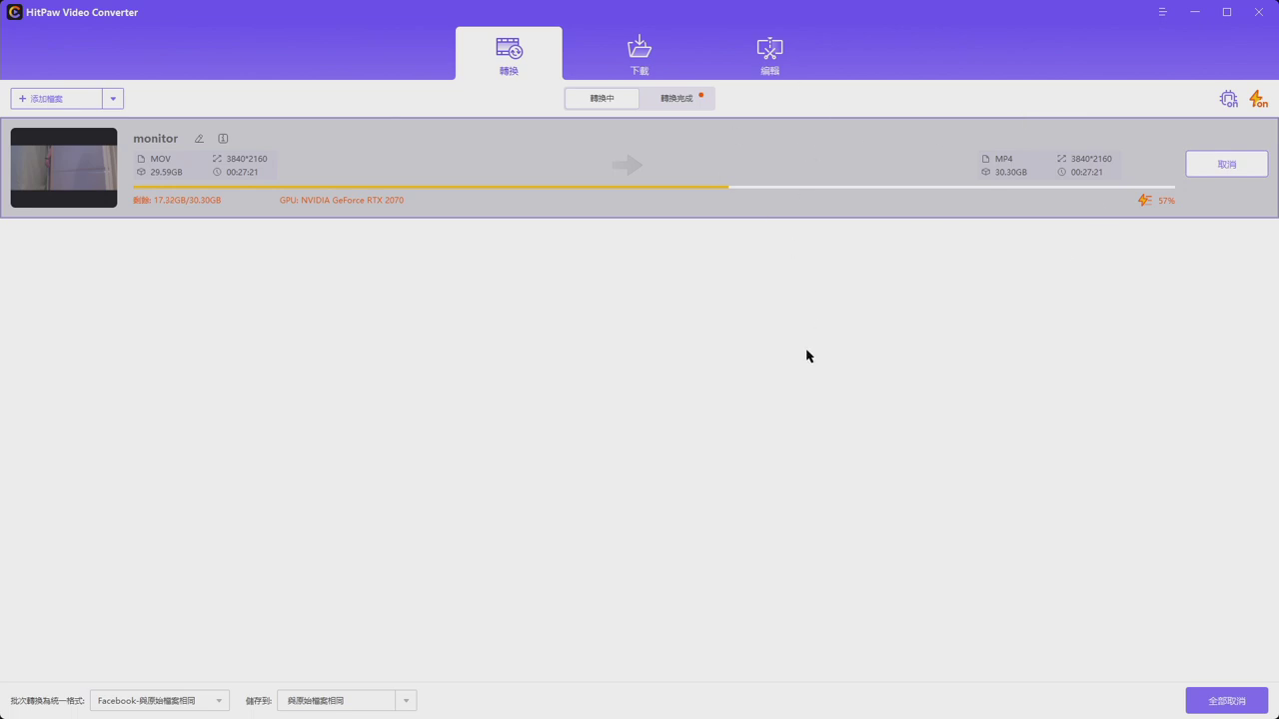
click(772, 65)
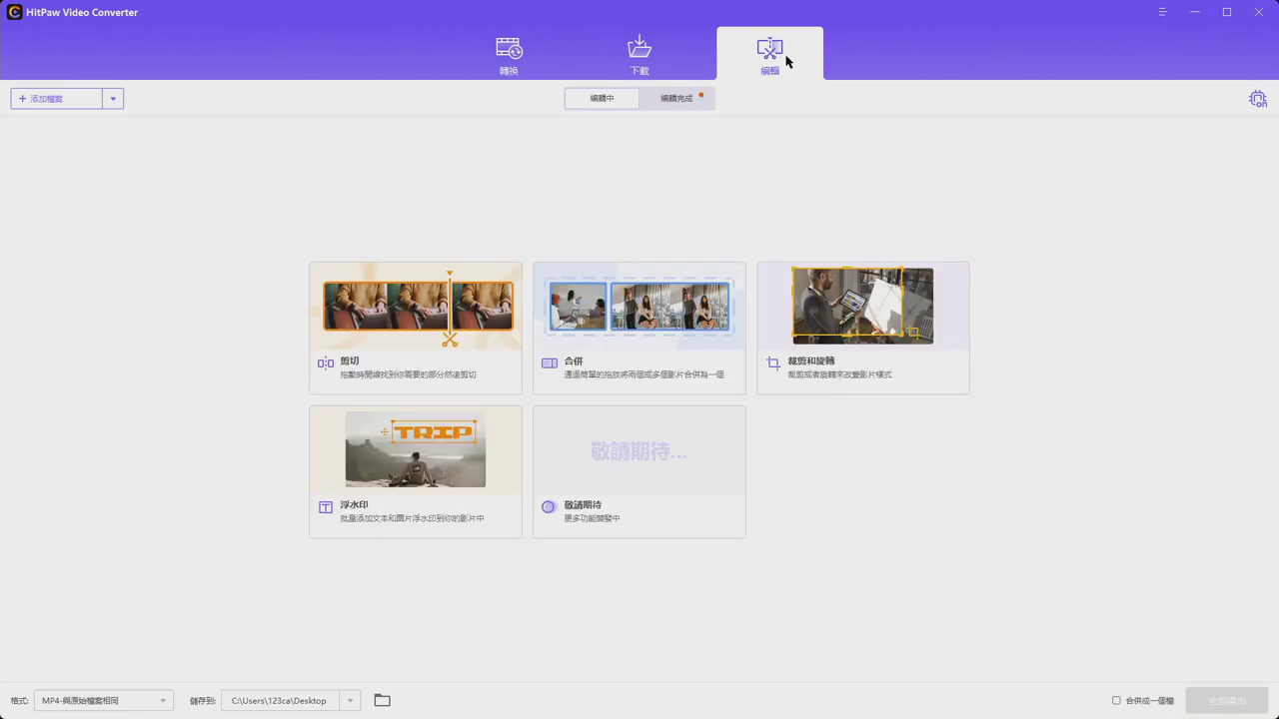
click(505, 55)
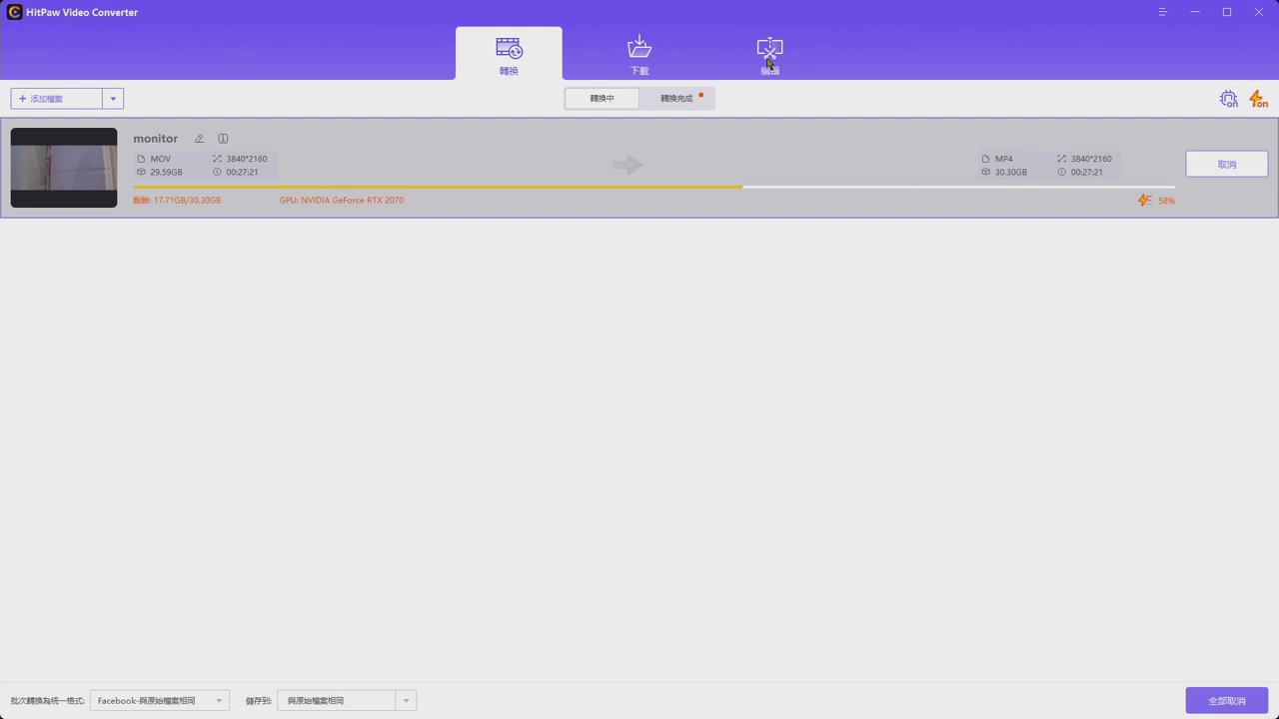
click(768, 63)
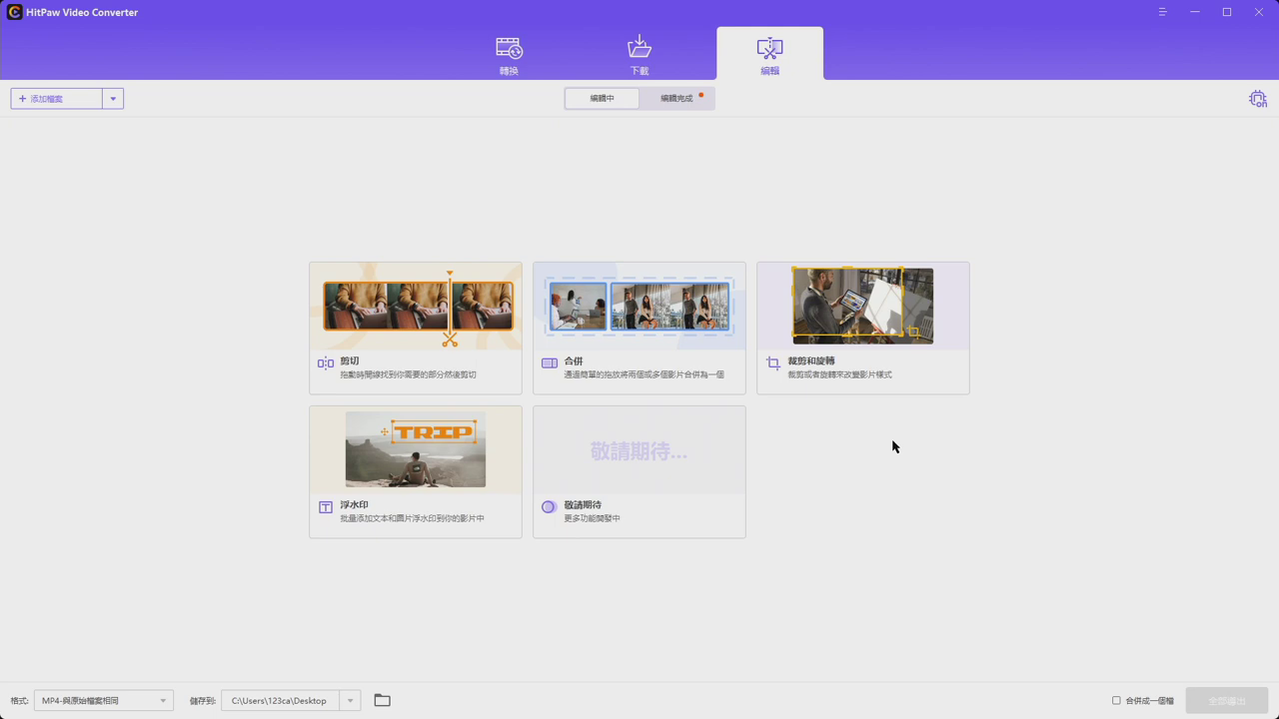
click(512, 60)
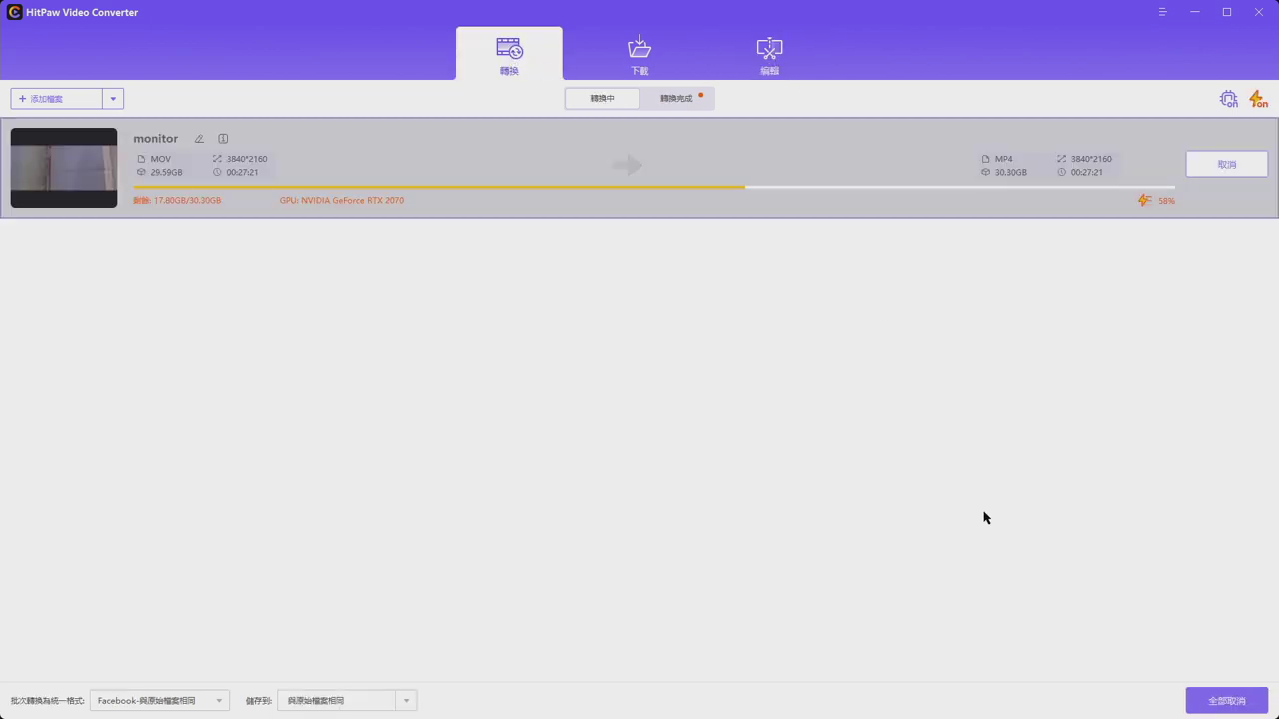
Pause all YouTube downloads and clear the entire download queue
click(642, 55)
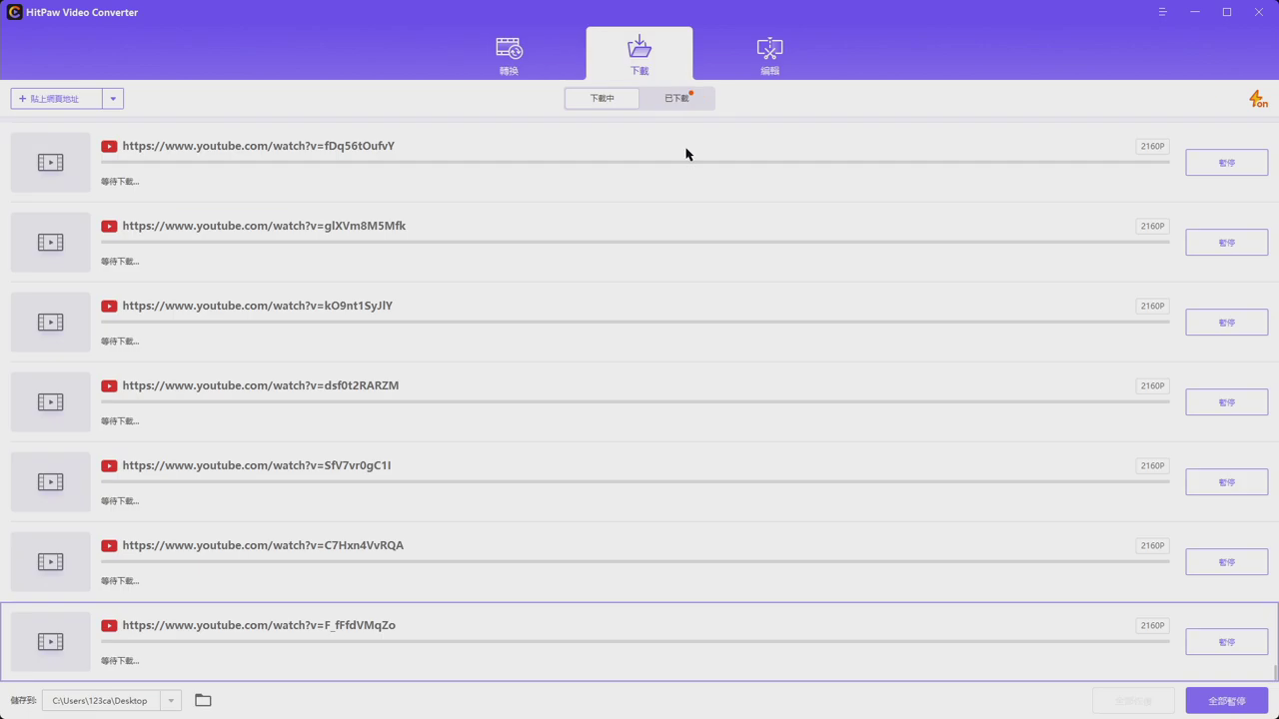
click(1227, 700)
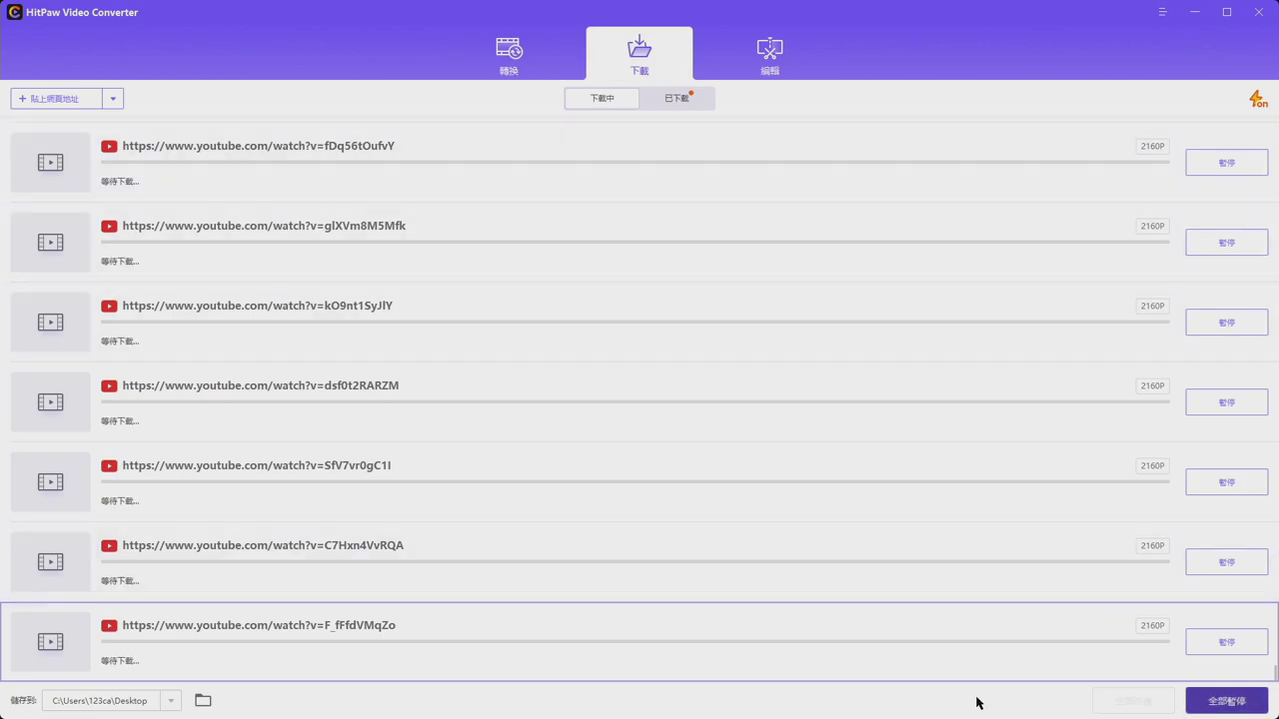
right_click(751, 602)
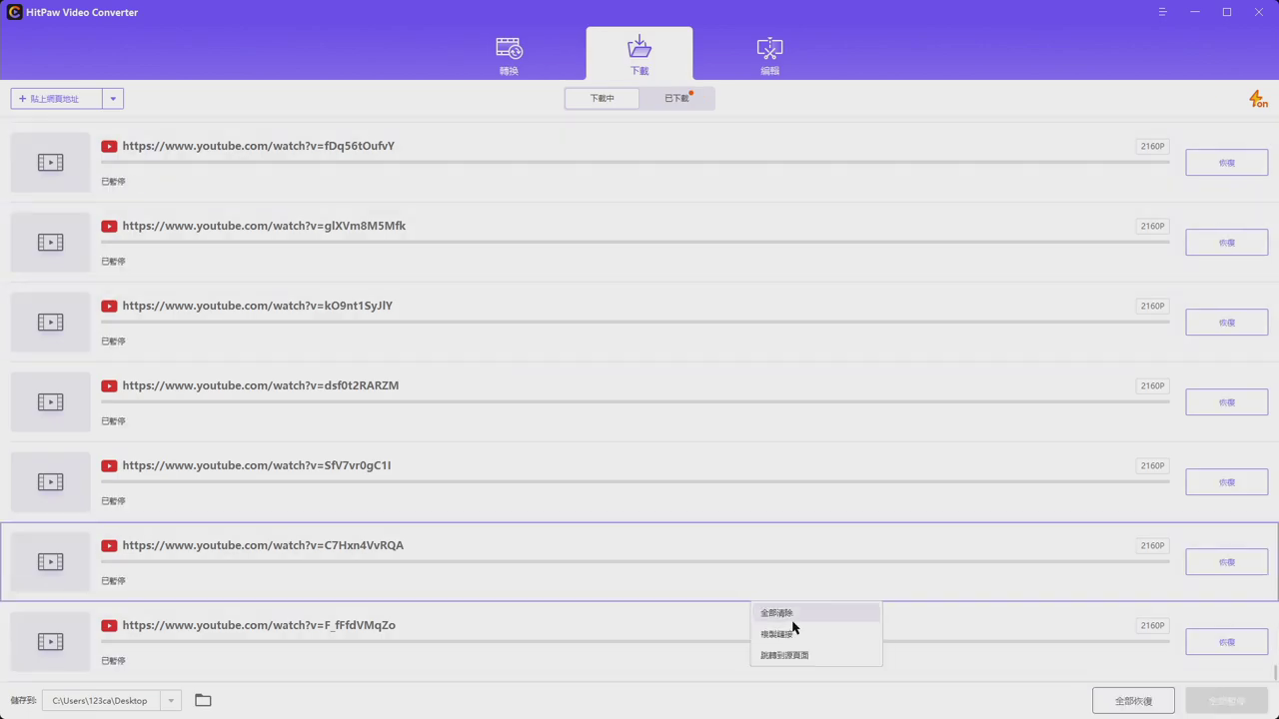
click(779, 613)
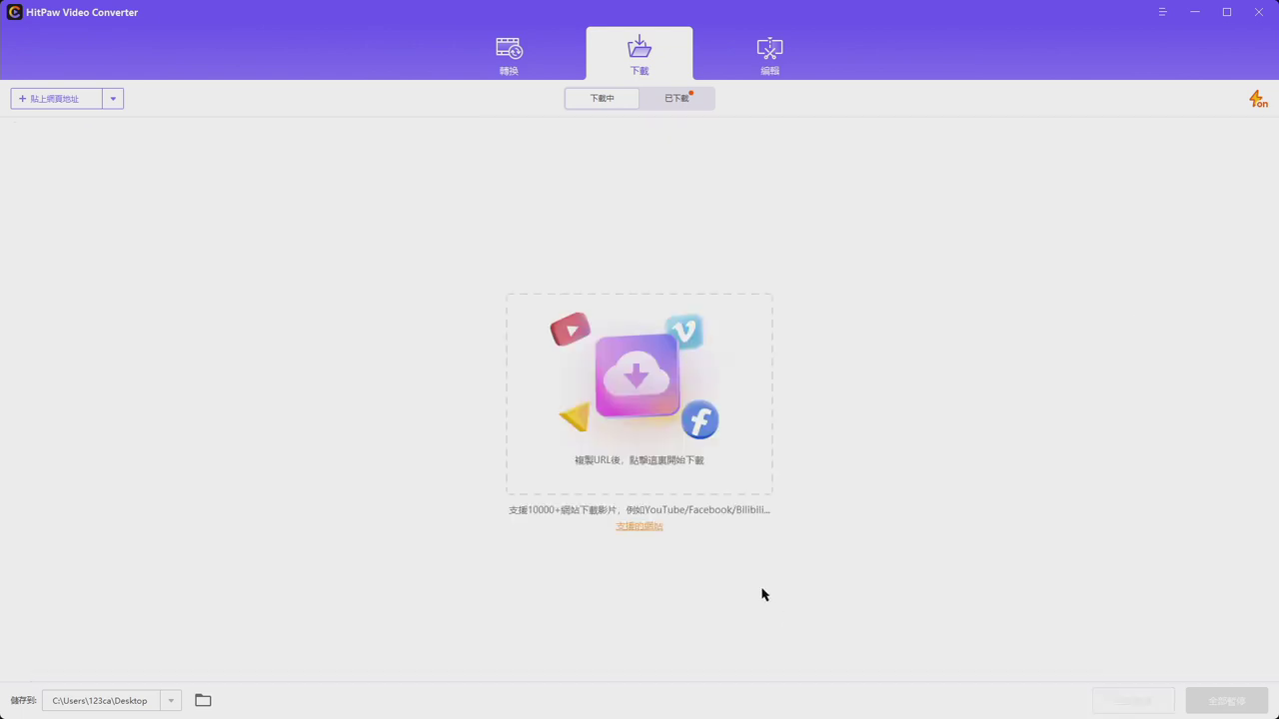
Review the list of downloaded videos and show the options for sending the lenovo m10 plus video to the conversion or editing list
click(677, 97)
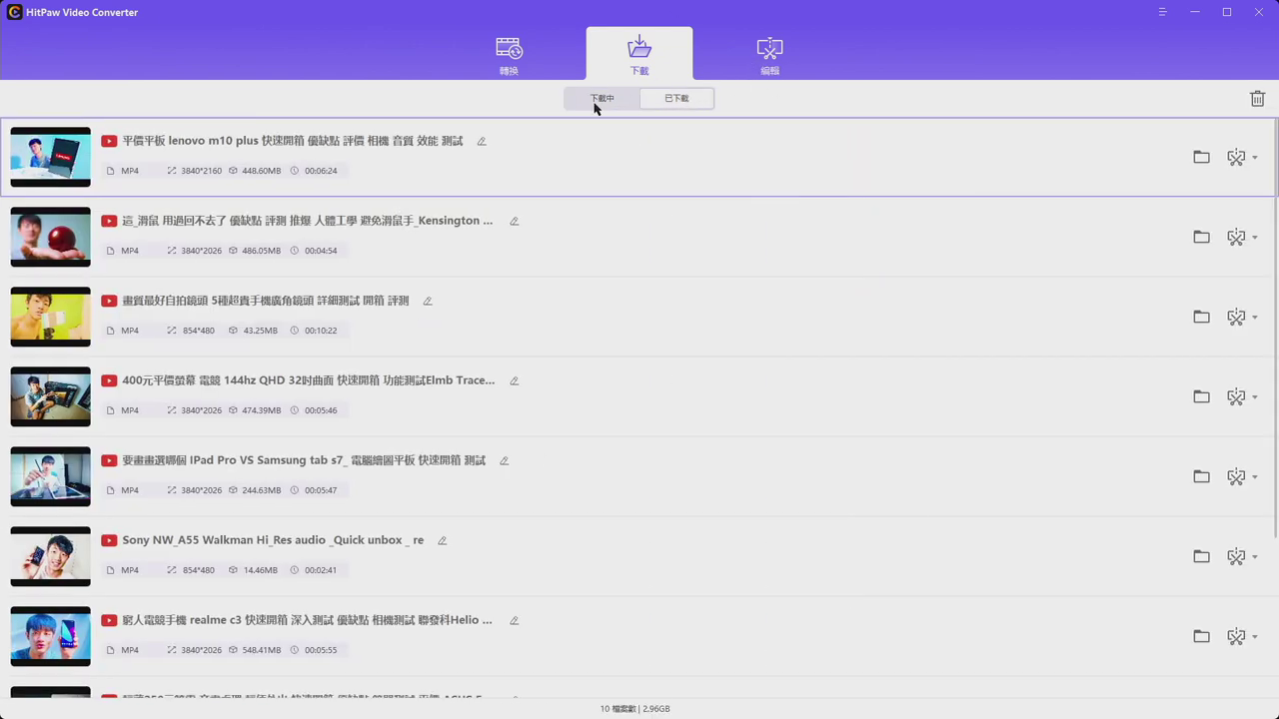
click(596, 103)
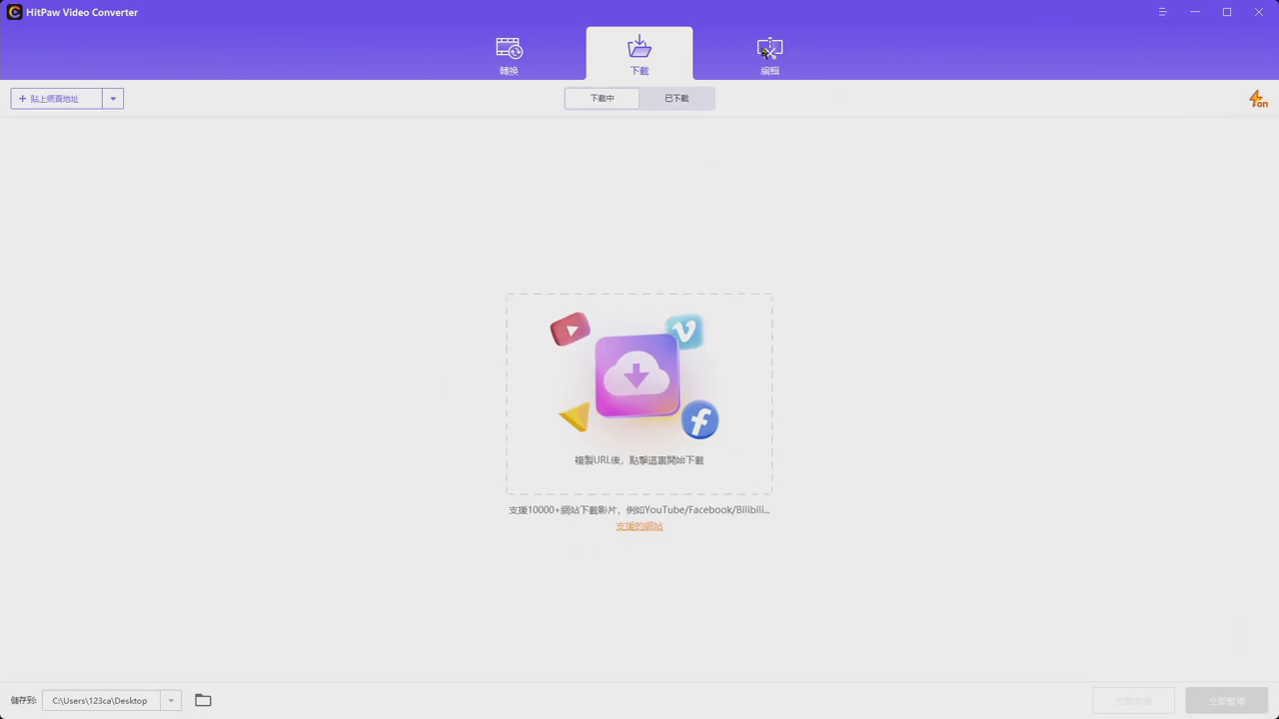
click(763, 55)
click(517, 58)
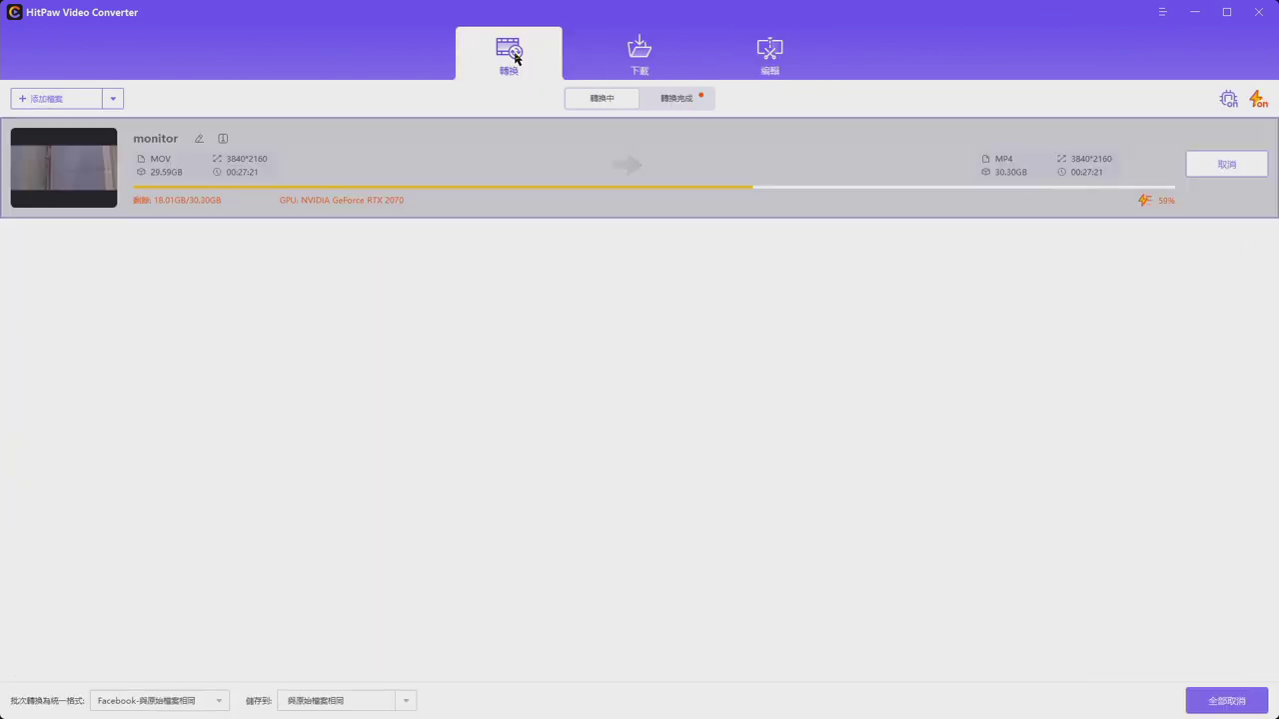
click(642, 64)
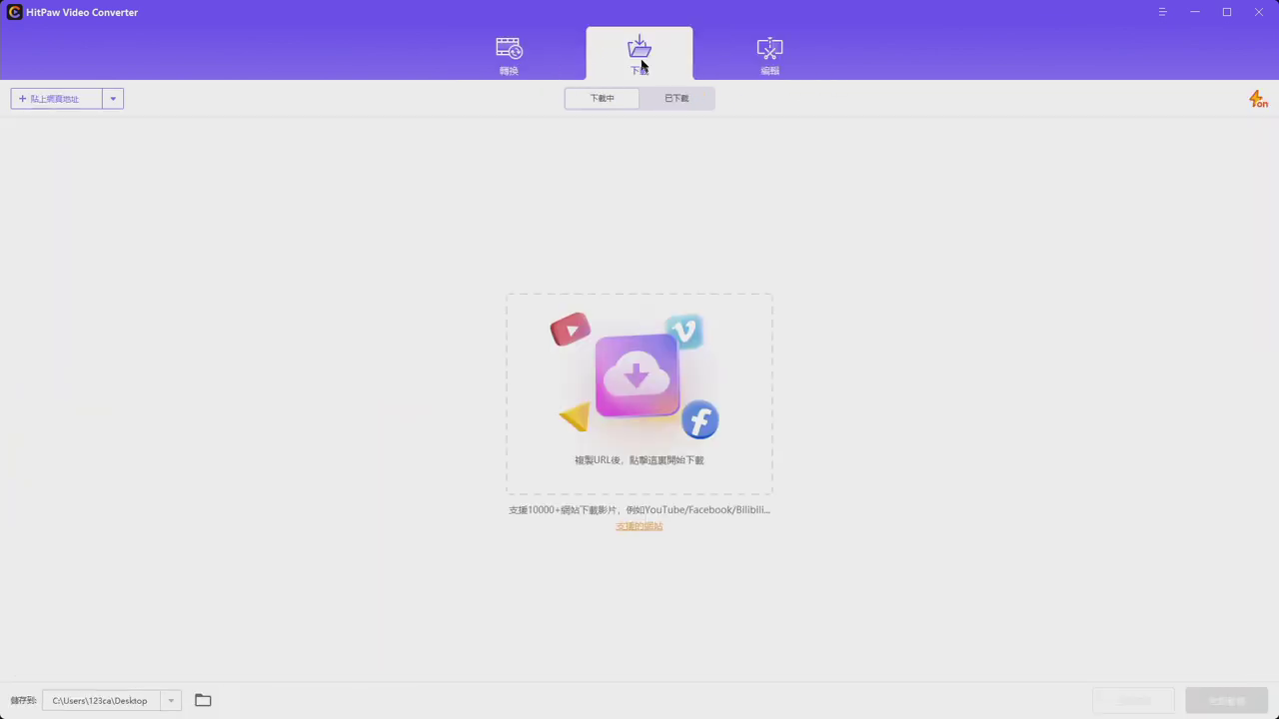
click(673, 100)
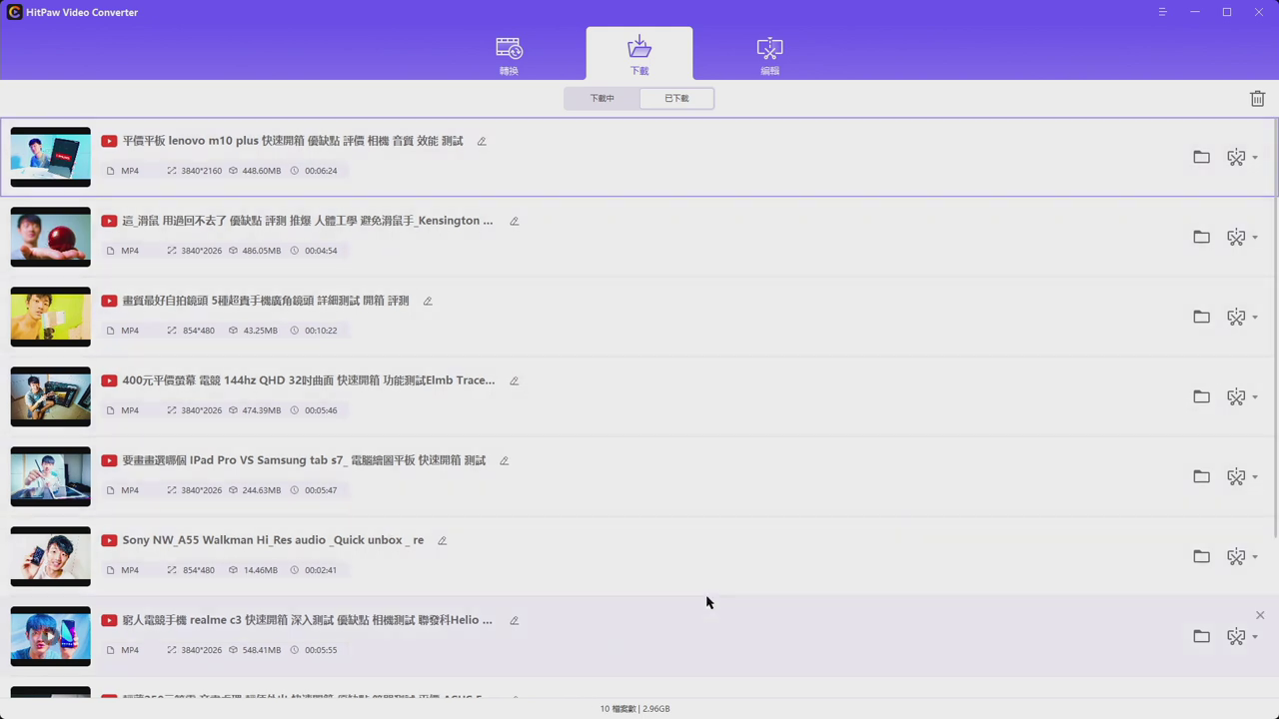
click(1256, 159)
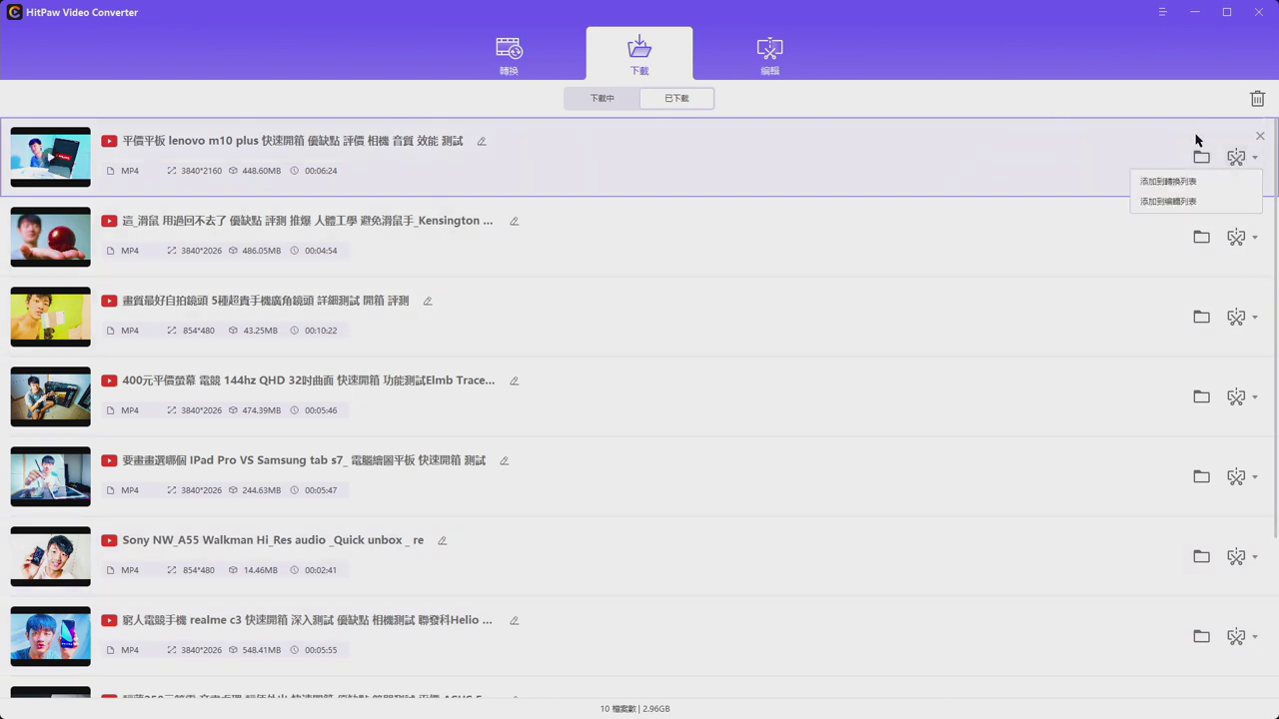
Open the containing folder of the converted Australia video from the list of completed conversions
click(508, 54)
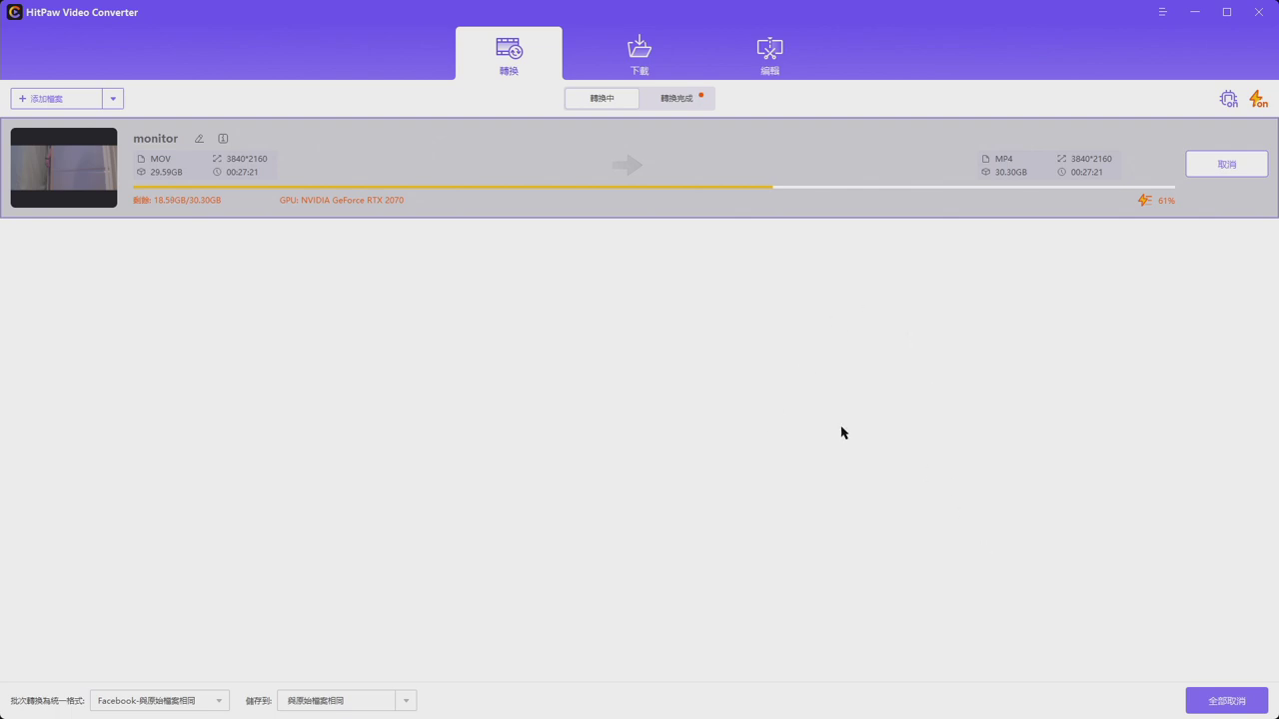
click(669, 100)
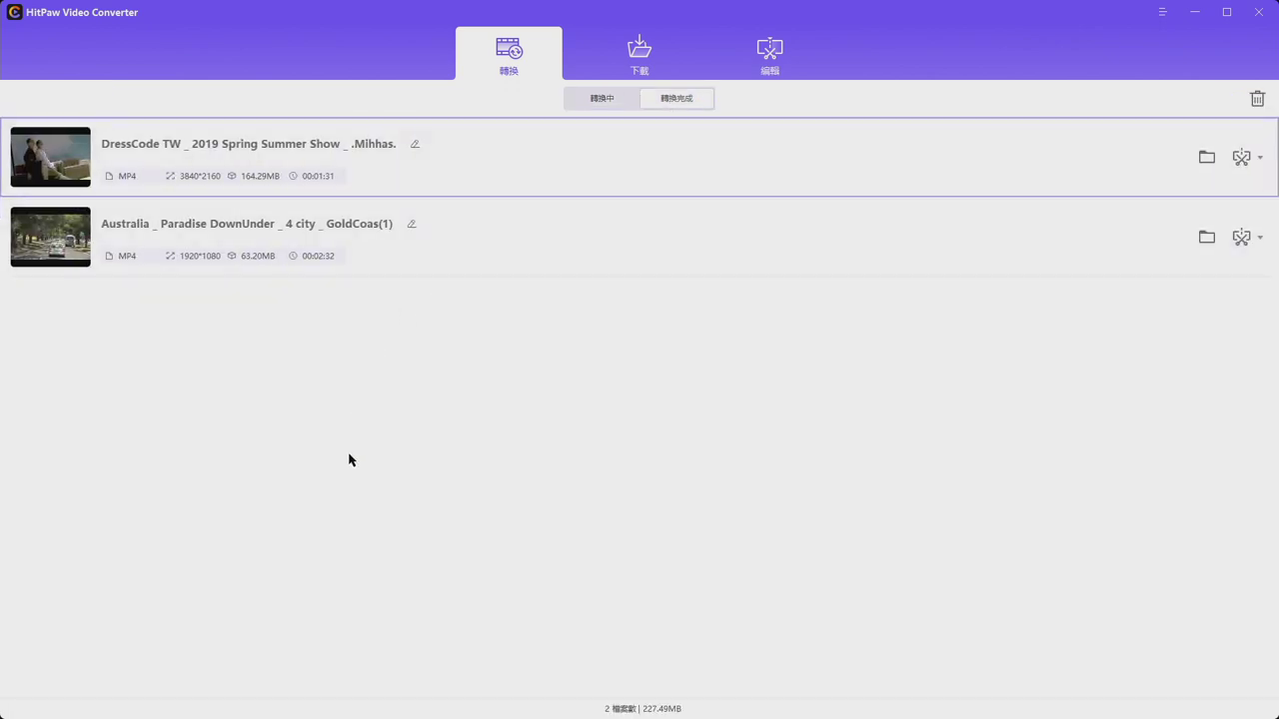
click(1206, 237)
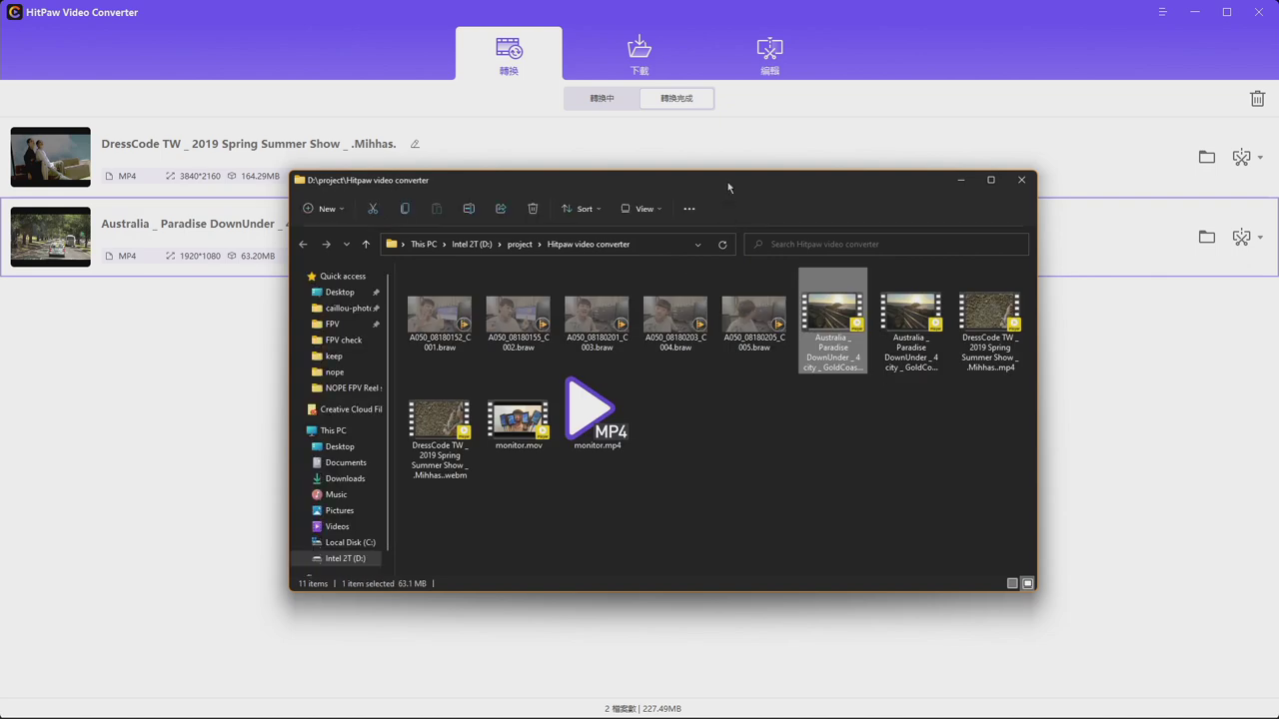
Maximize the Hitpaw video converter folder window in File Explorer and show its files in details view
double_click(736, 186)
click(715, 403)
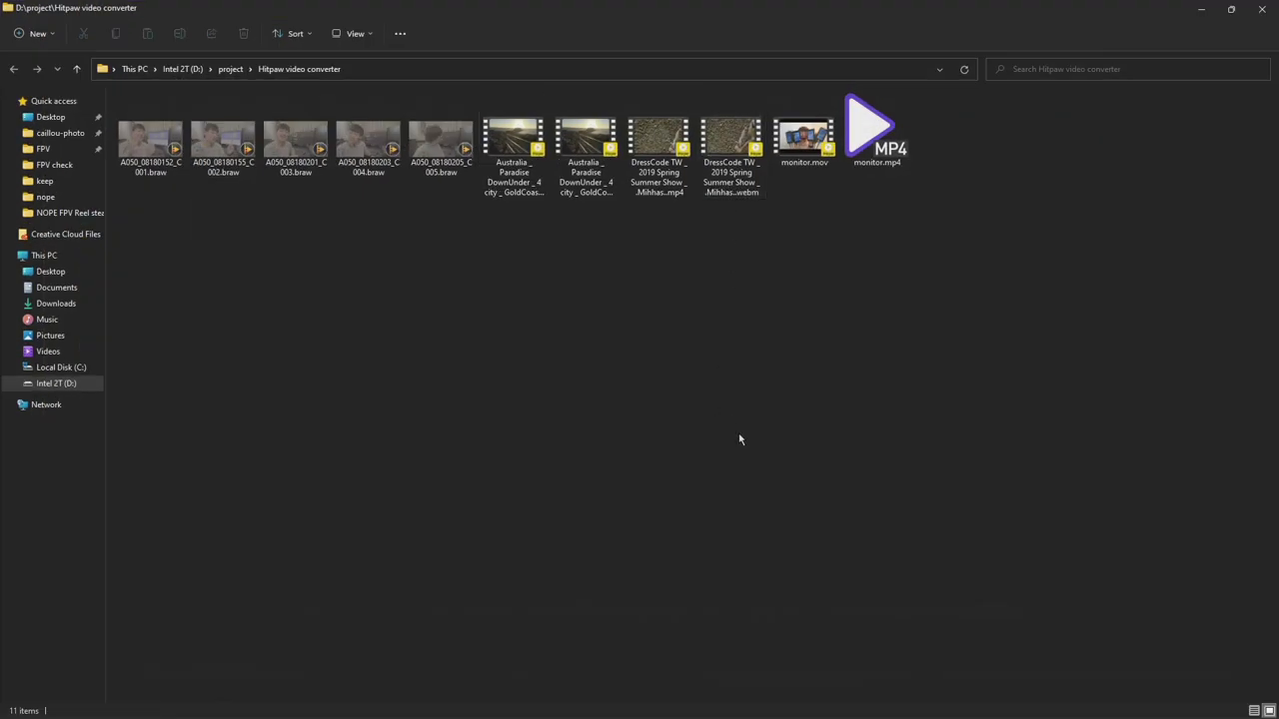
key(ctrl+shift+6)
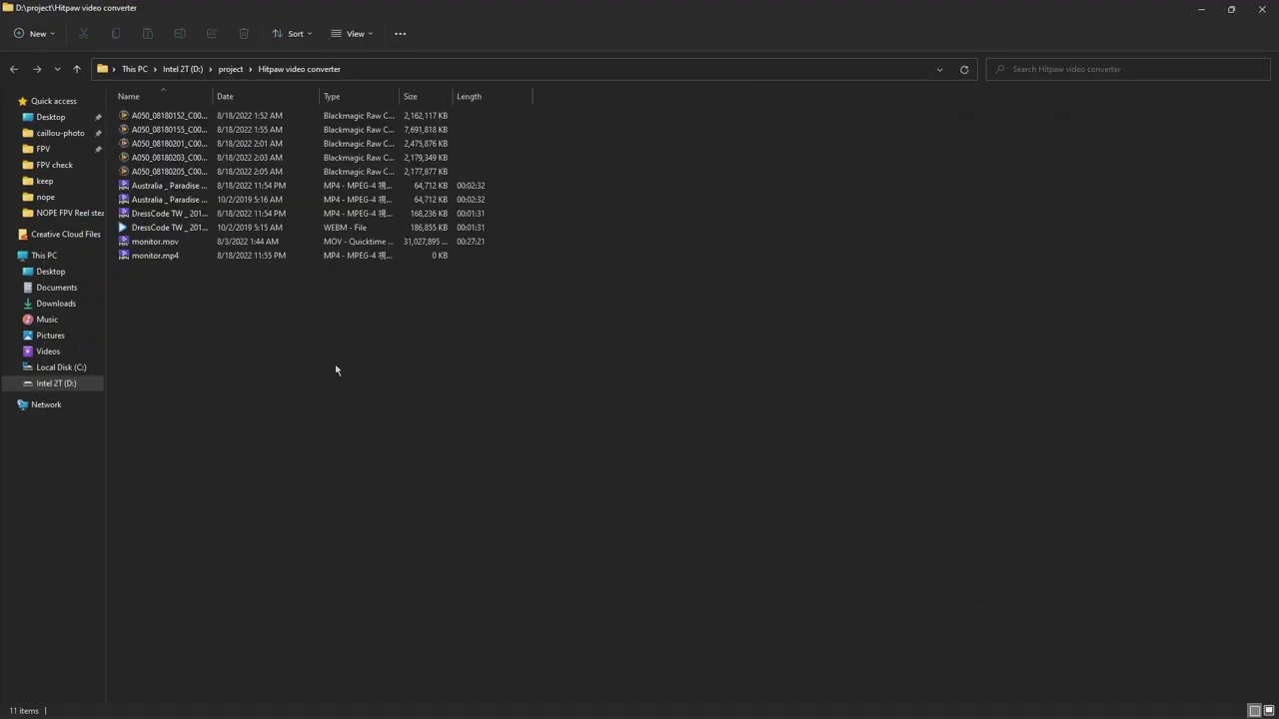
Widen the Size column and compare the file sizes of the Australia and DressCode TW originals with their converted versions
click(270, 199)
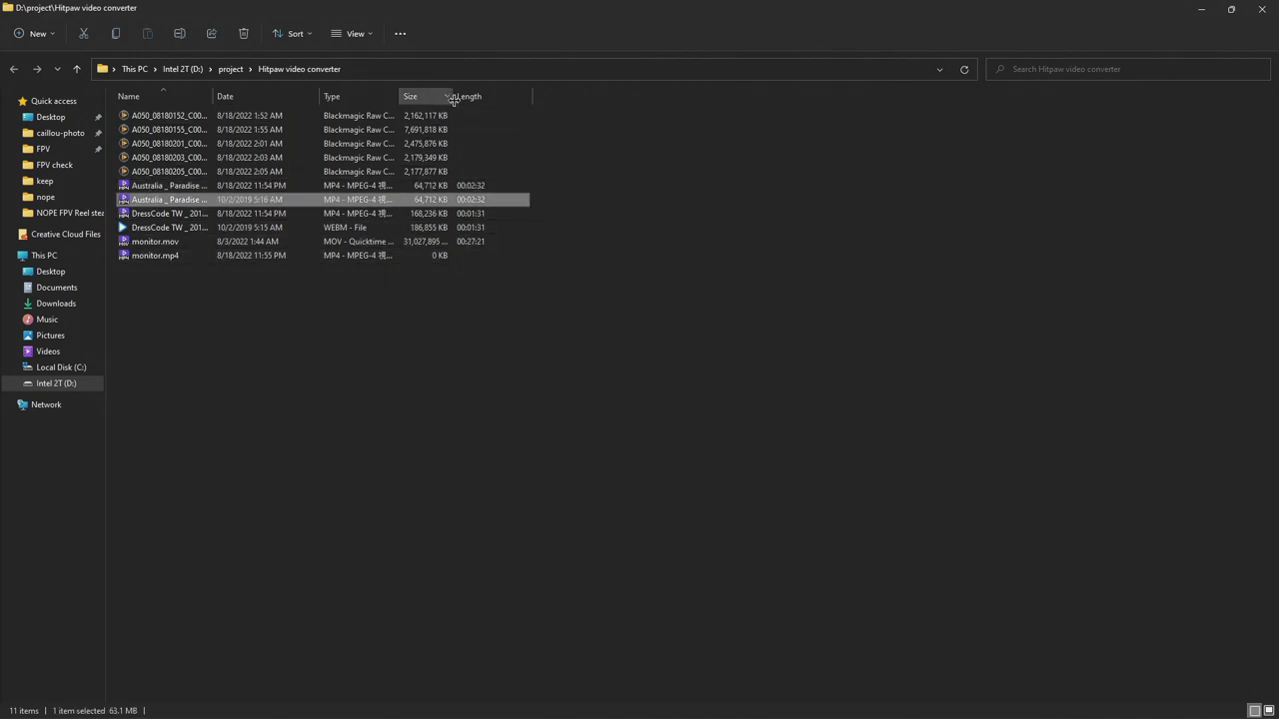
mouse_move(453, 100)
mouse_down()
mouse_move(514, 101)
mouse_move(468, 100)
mouse_up()
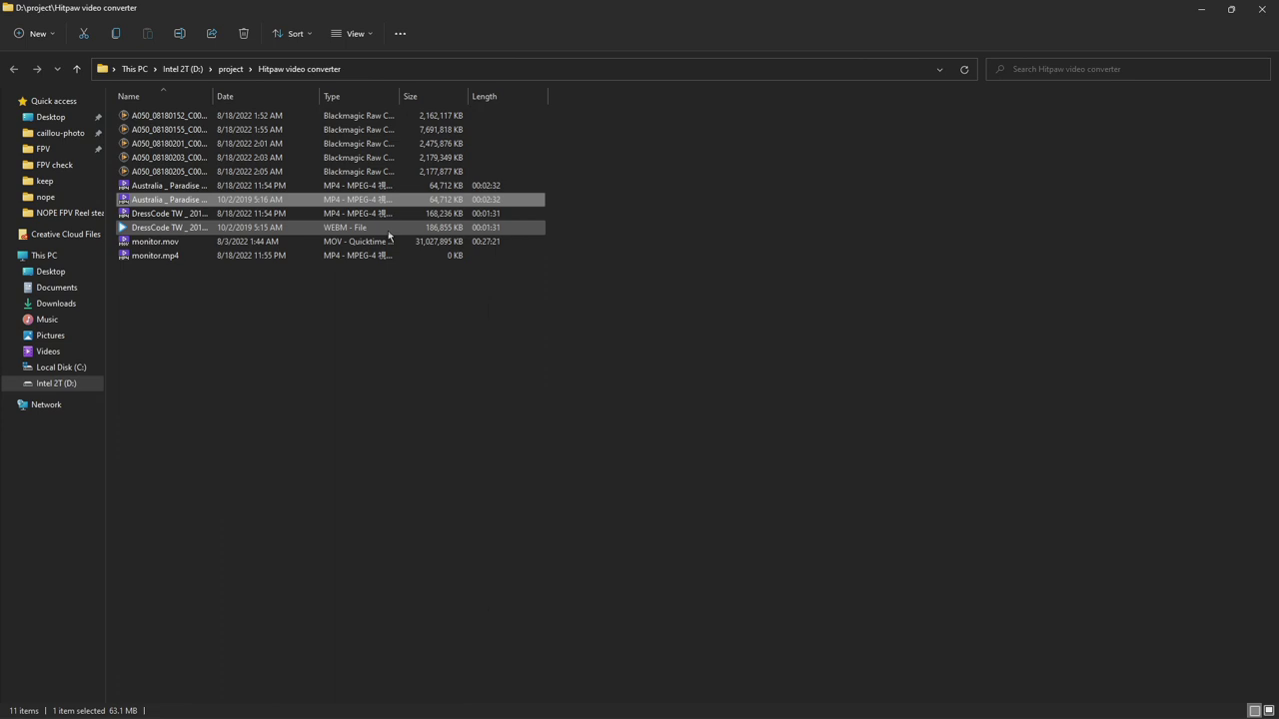
click(395, 214)
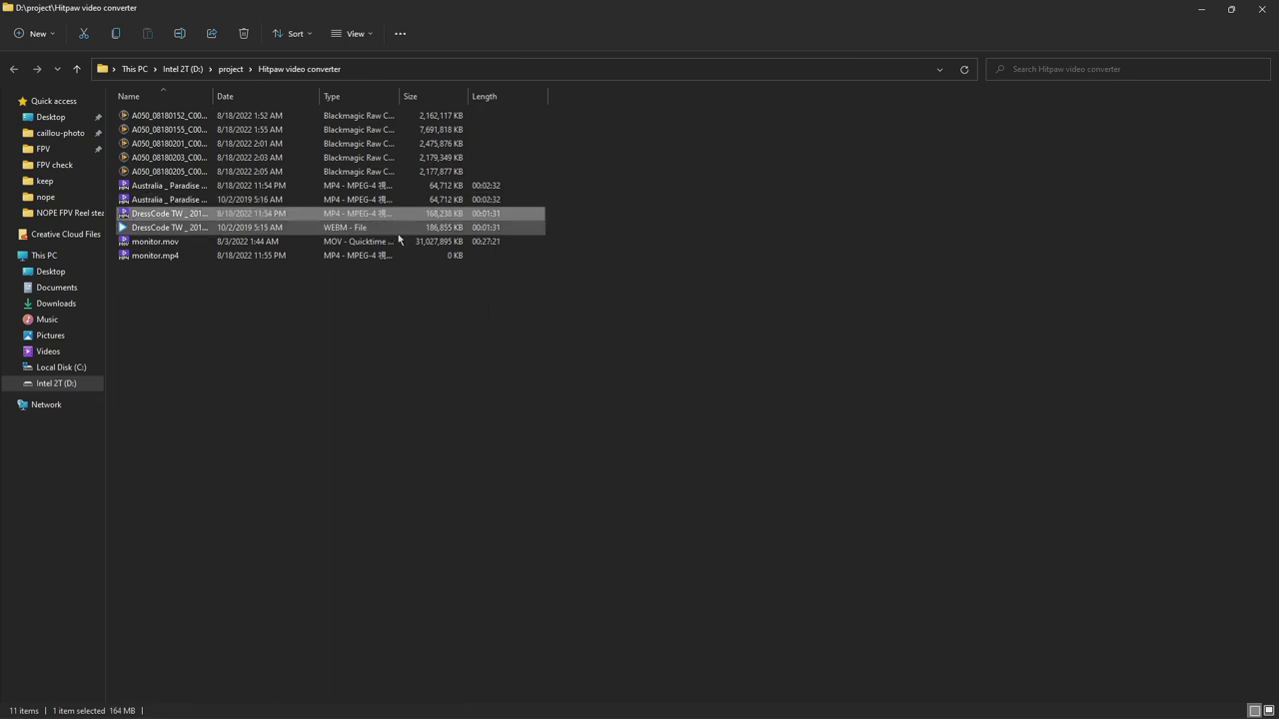
Check the file sizes of the DressCode TW WEBM original and monitor.mp4
click(395, 227)
click(398, 256)
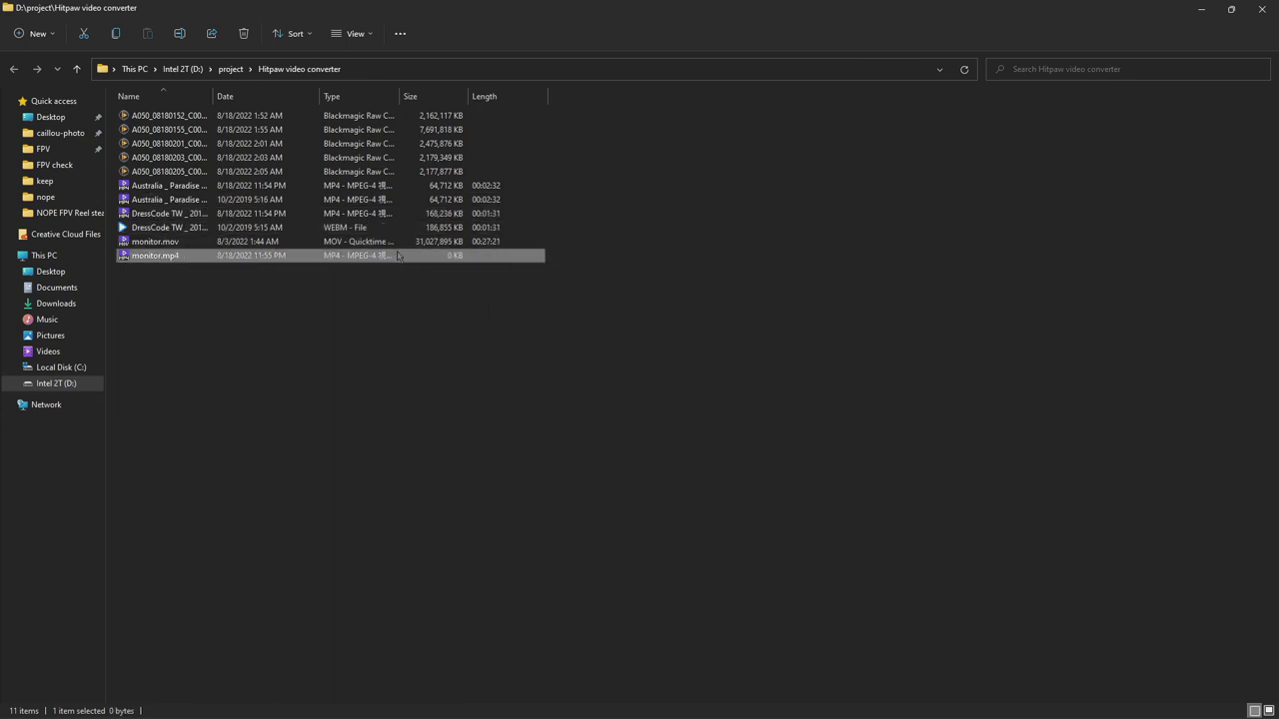
click(463, 310)
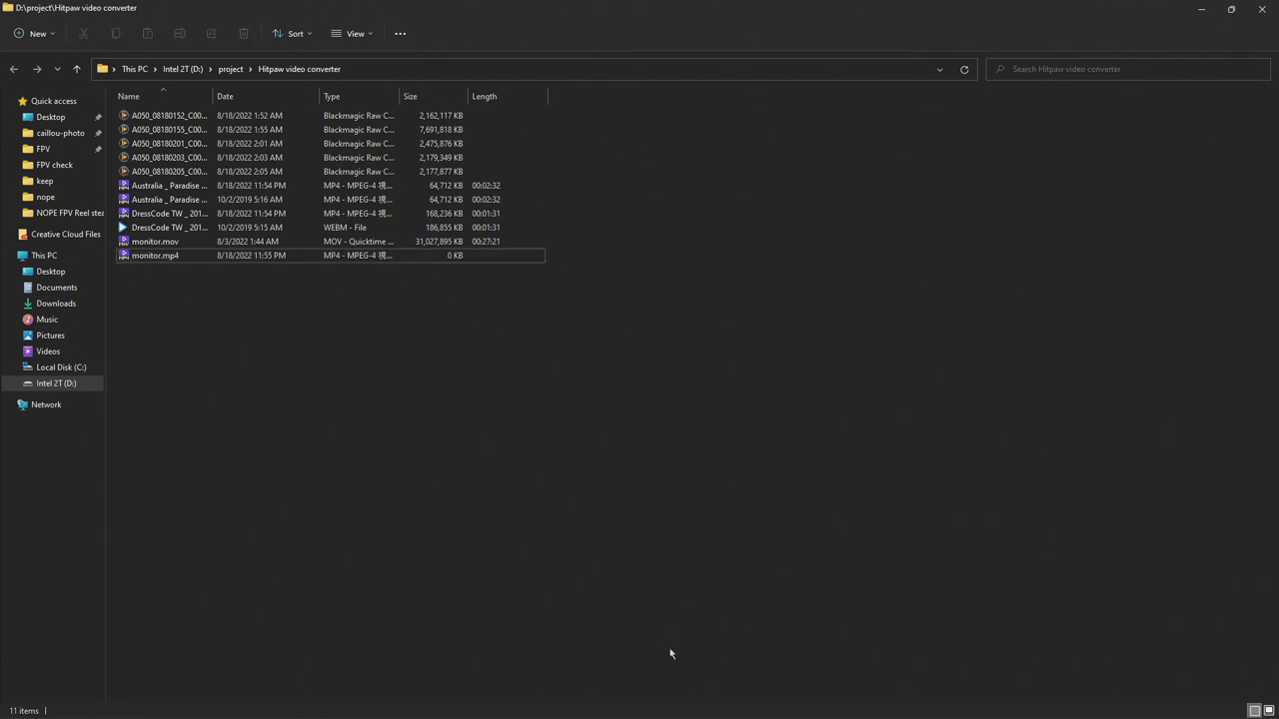
Close the duplicate File Explorer window of the Hitpaw video converter folder
mouse_move(671, 718)
mouse_move(629, 715)
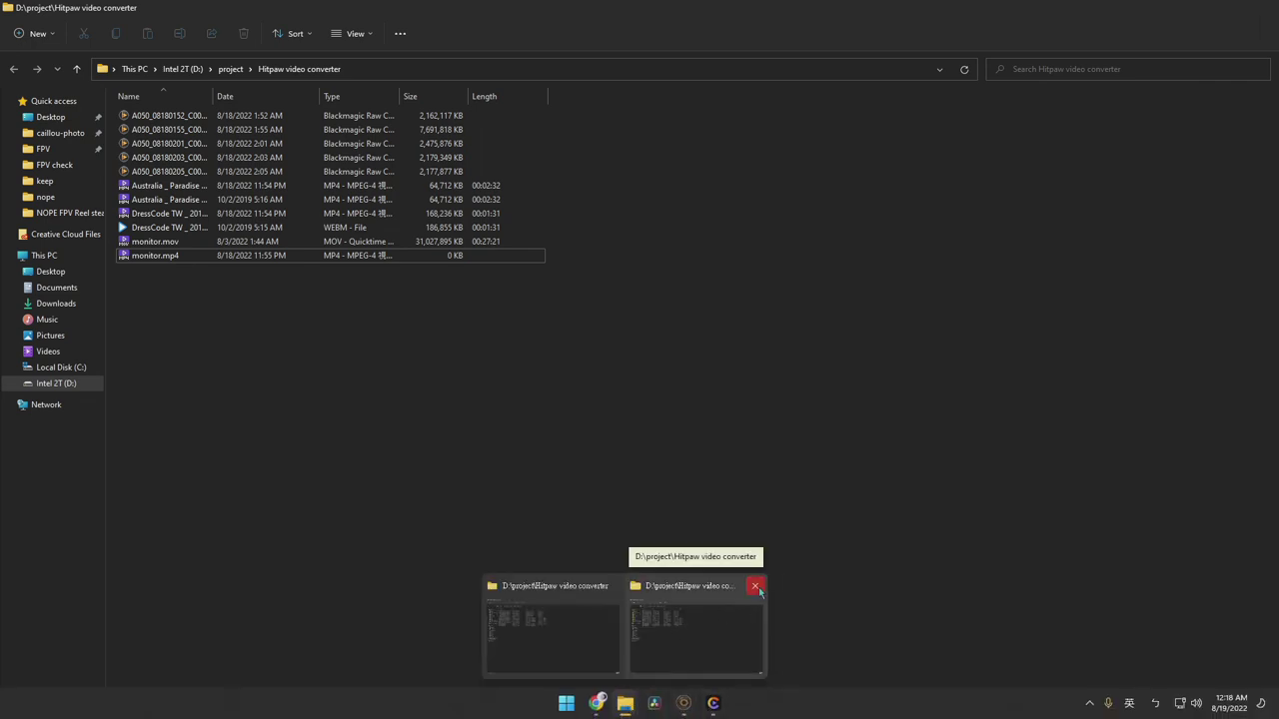
click(756, 586)
Open the containing folder of the downloaded lenovo m10 plus video and show its files as extra large icons
click(629, 47)
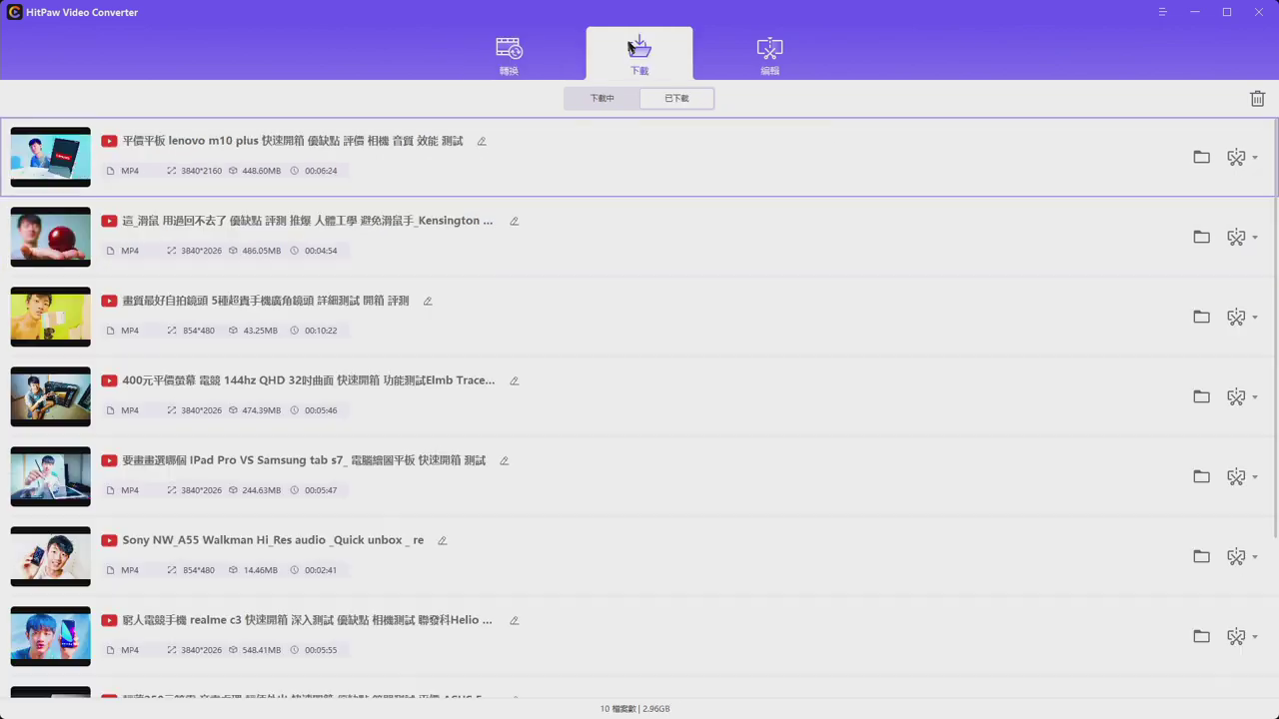
click(1200, 157)
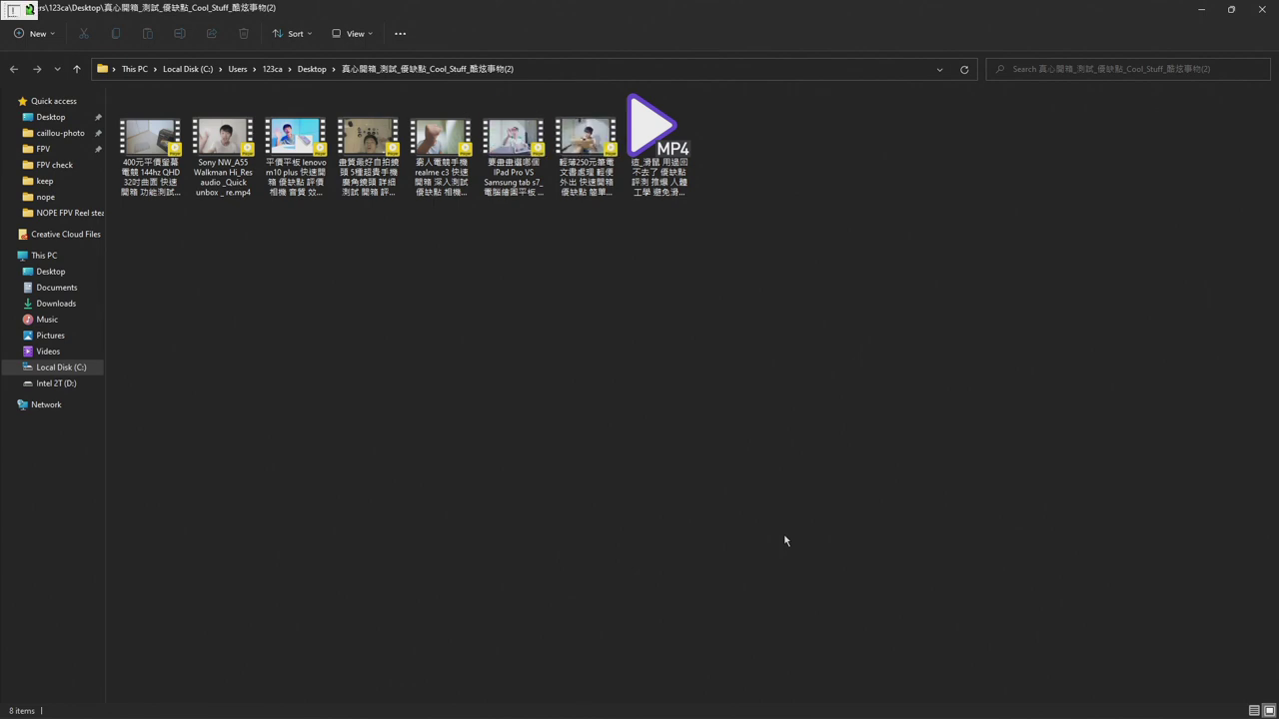
key(ctrl+shift+1)
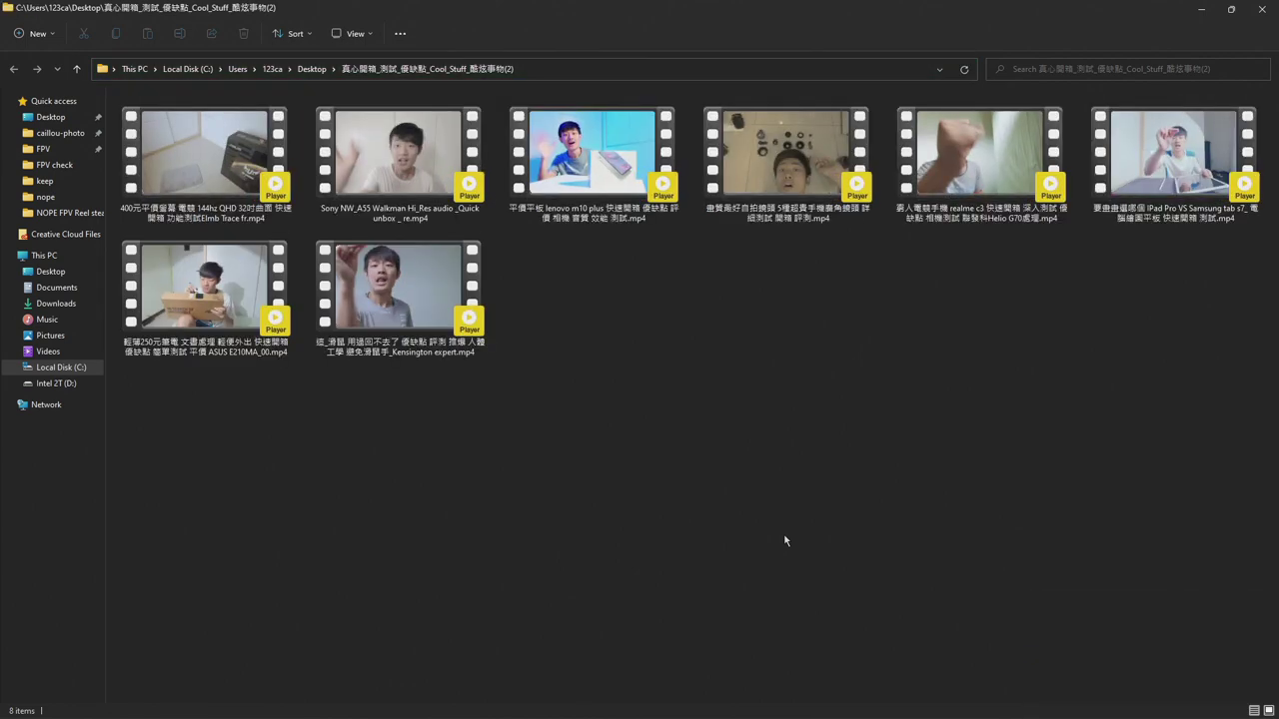
Switch back to HitPaw Video Converter and review the pending and completed downloads, the finished edits and the completed conversions
key(alt+Tab)
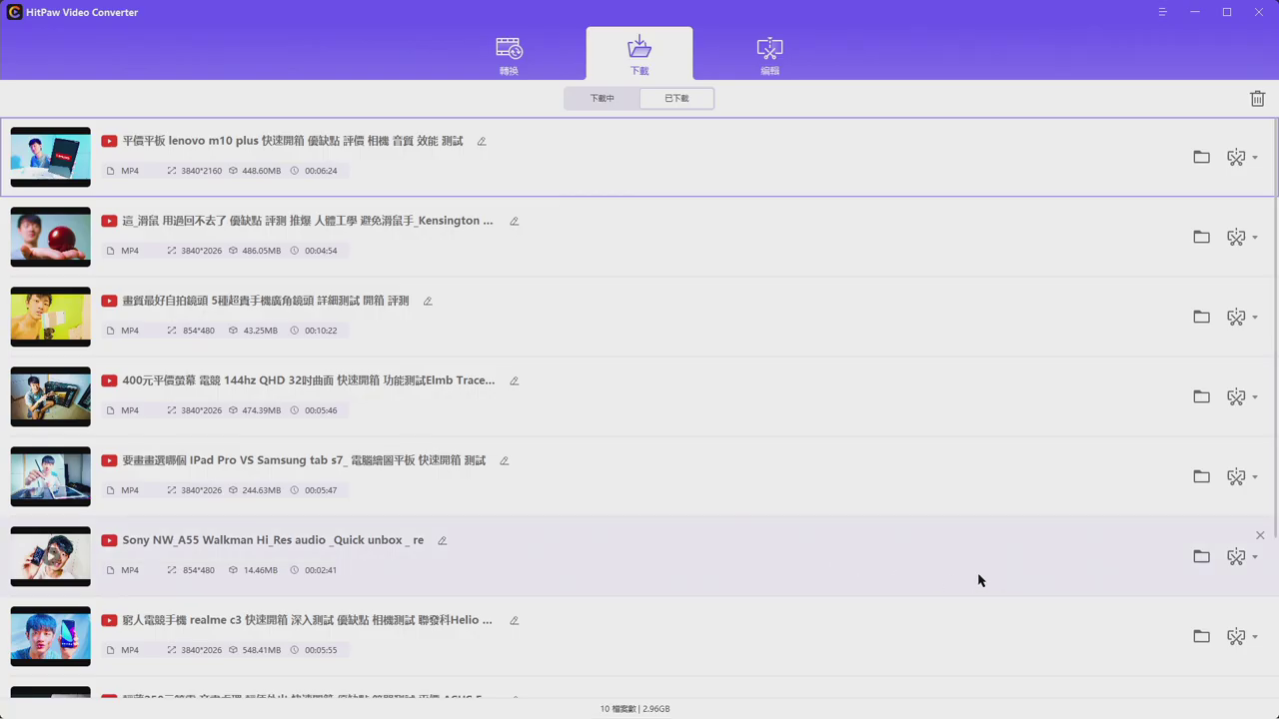
click(602, 99)
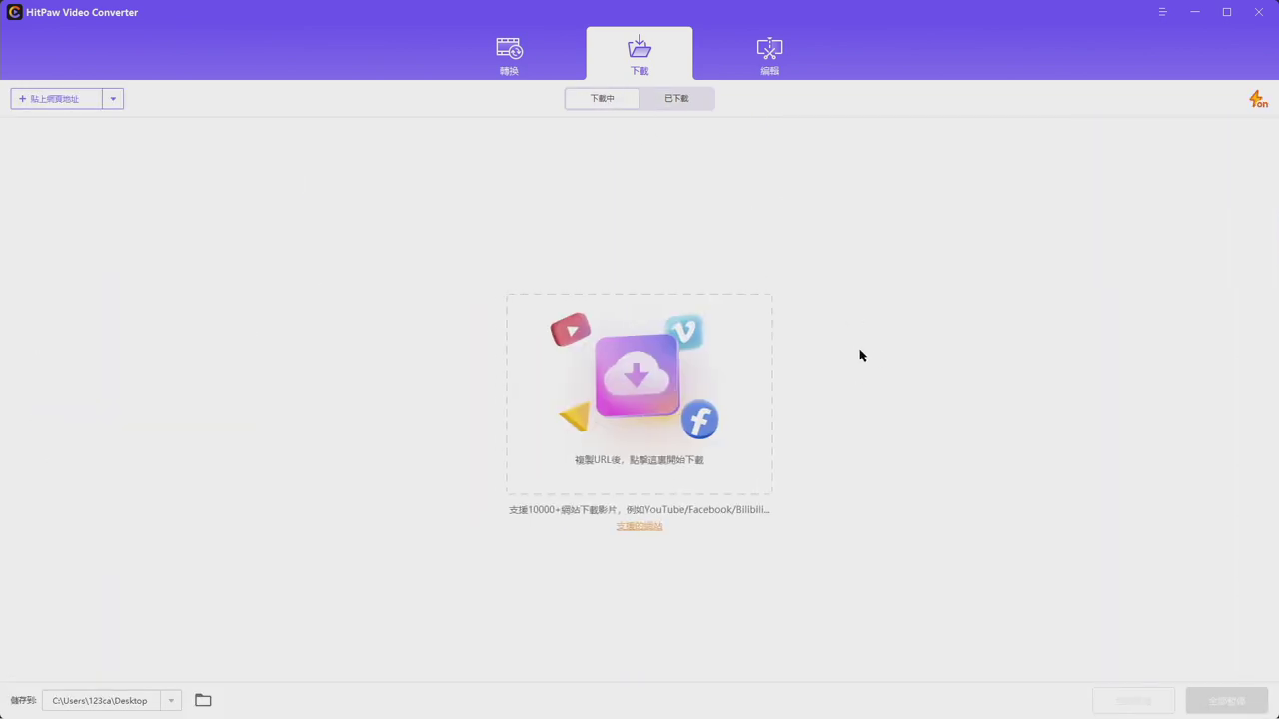
click(683, 99)
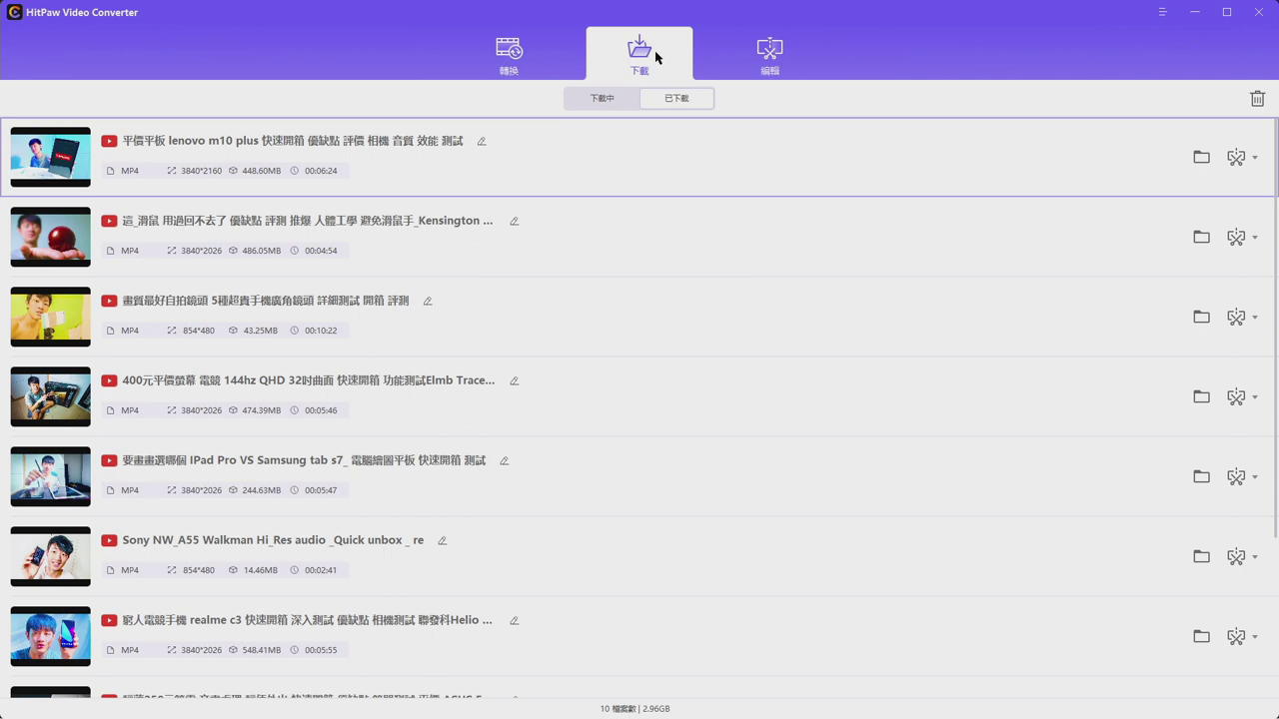
click(785, 59)
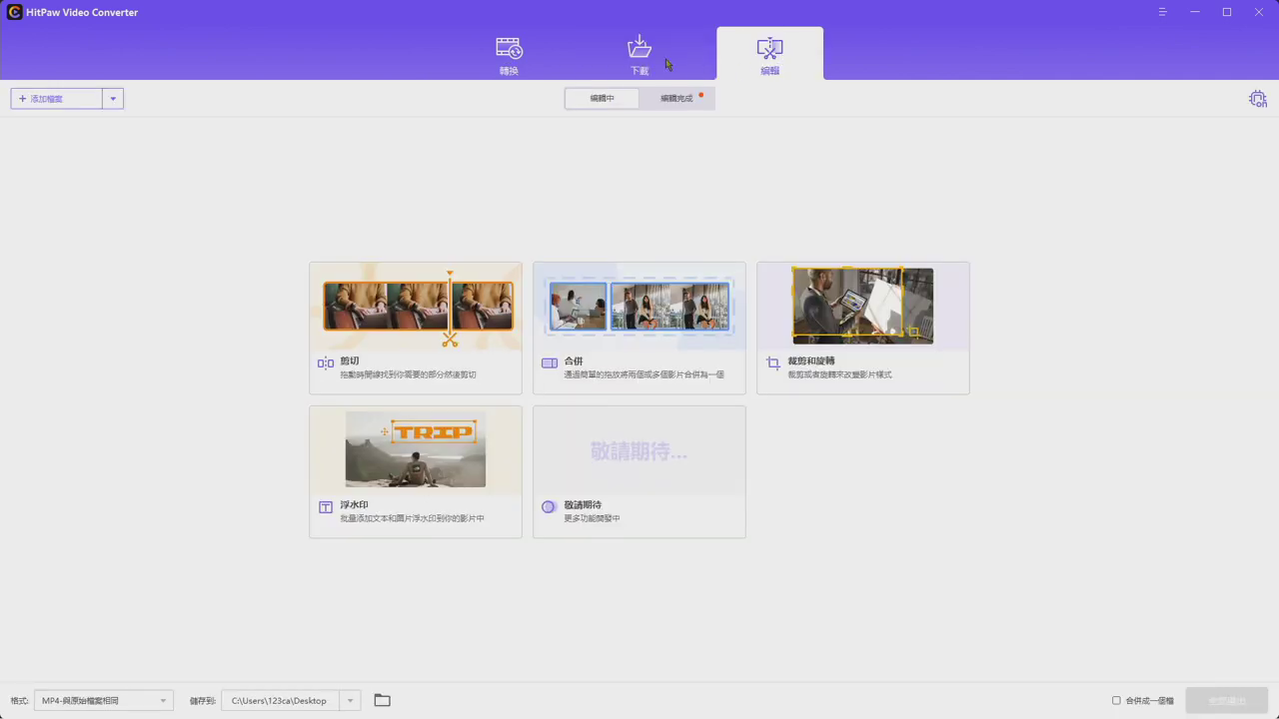
click(688, 99)
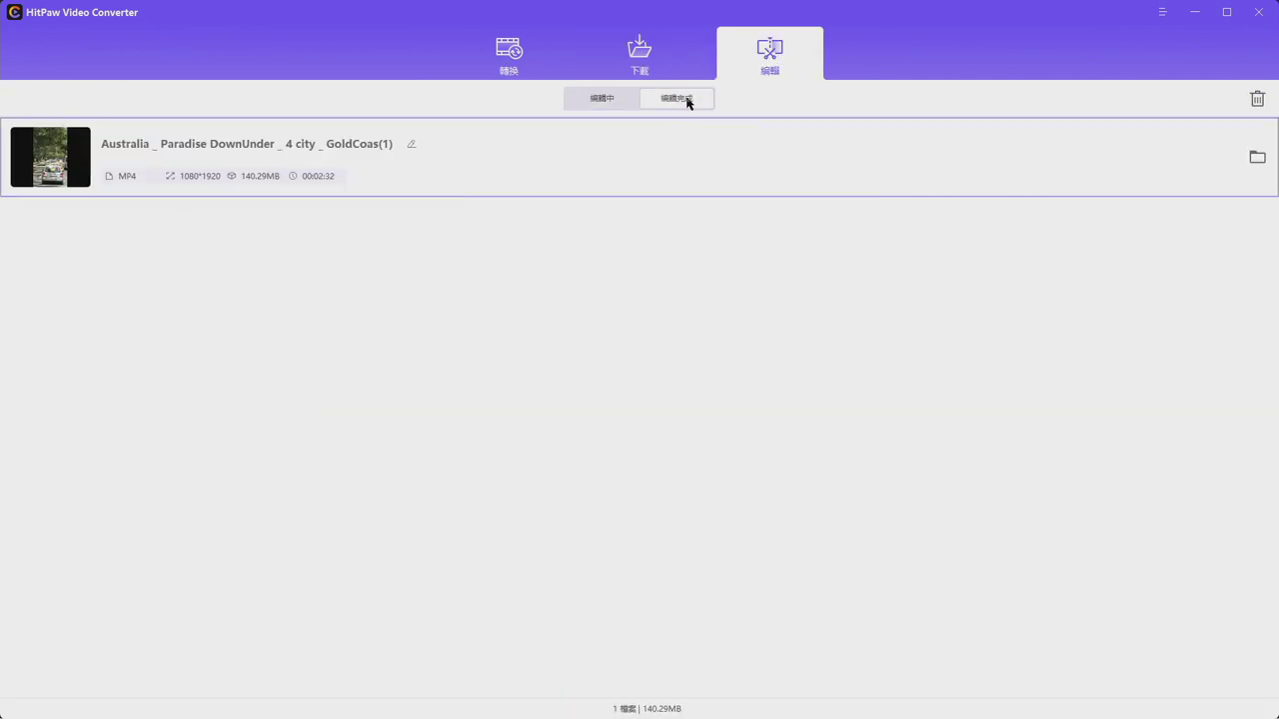
click(624, 65)
click(534, 60)
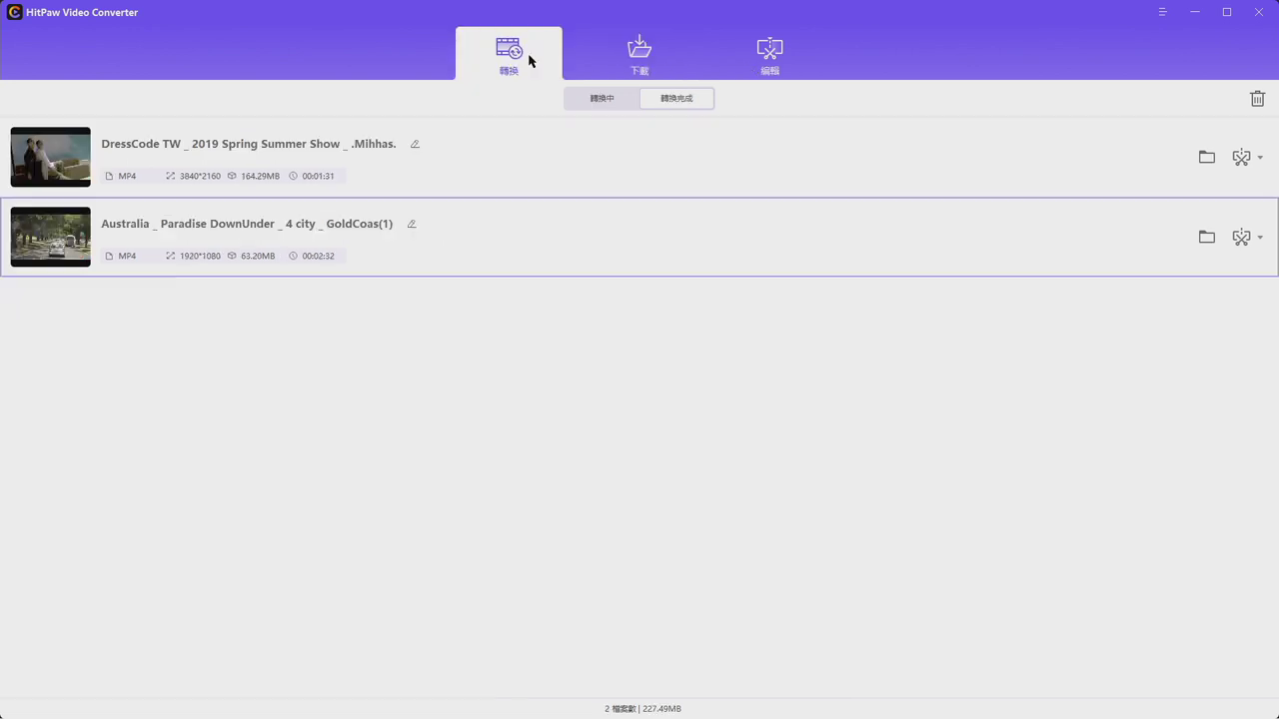
click(640, 50)
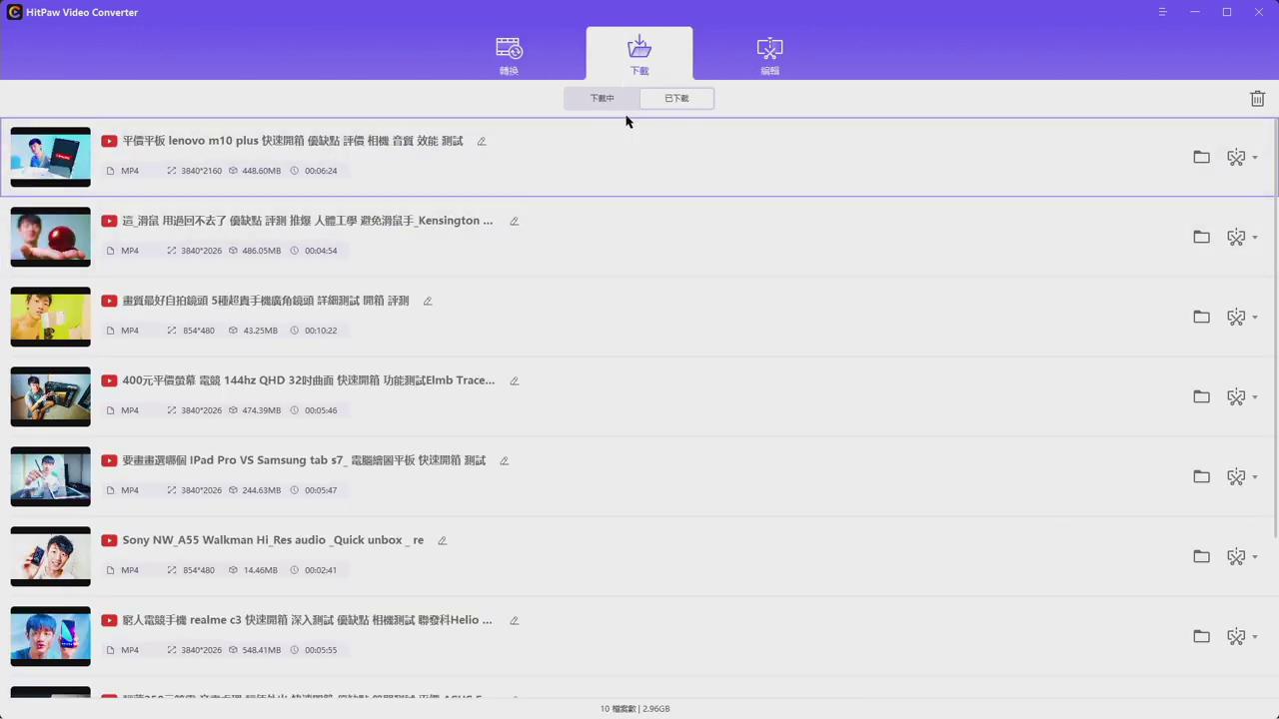
Reopen the download folder of the lenovo m10 plus video and try to play the realme c3 video, closing the player when done
click(1200, 156)
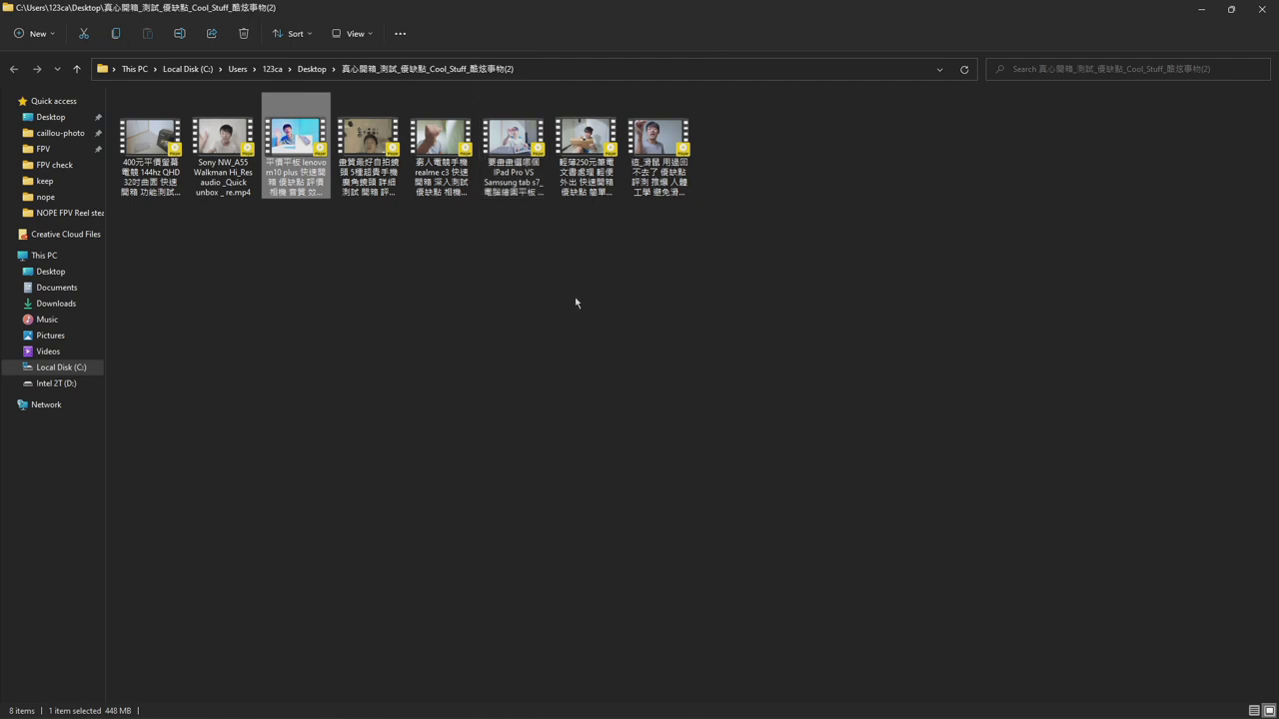
click(441, 150)
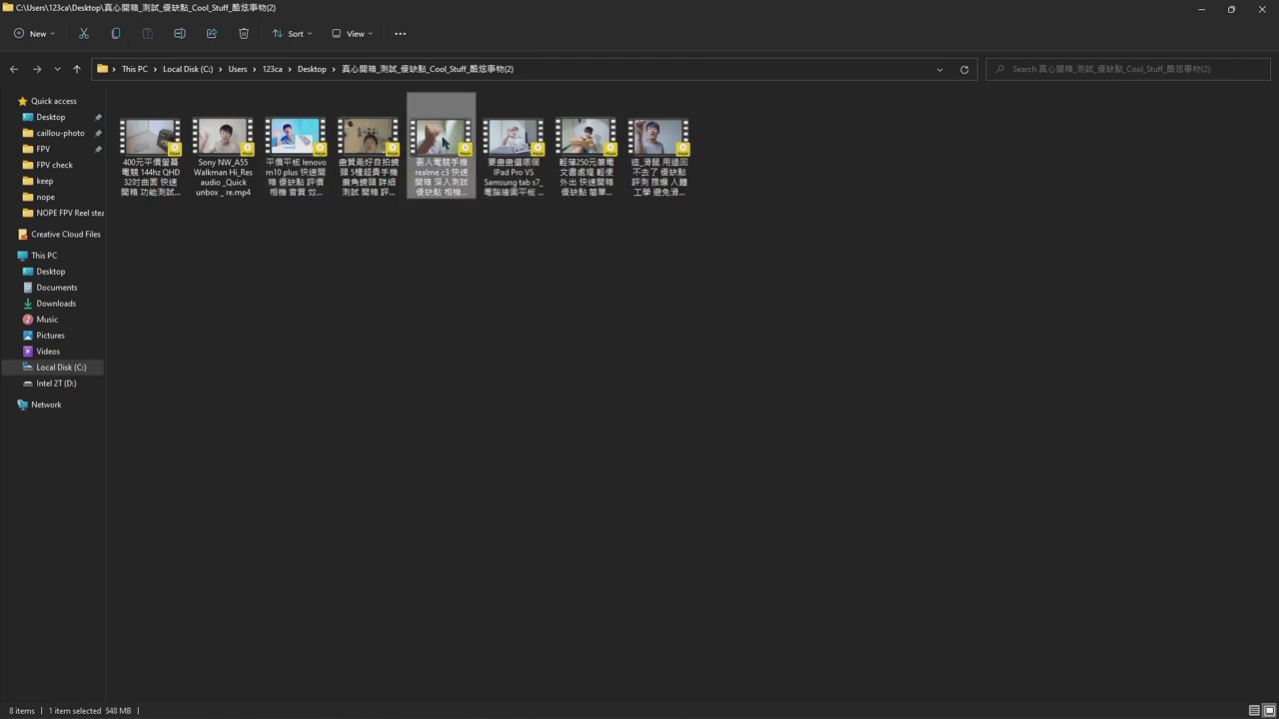
key(Return)
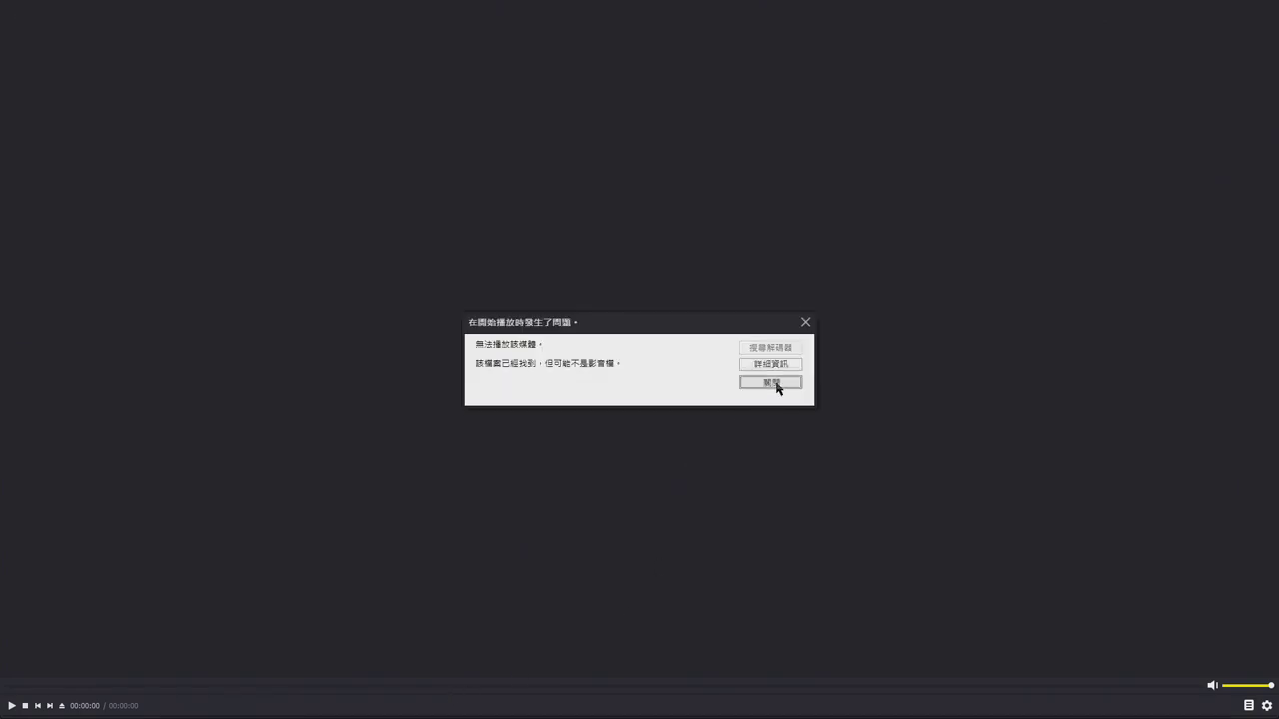
click(770, 381)
click(1267, 15)
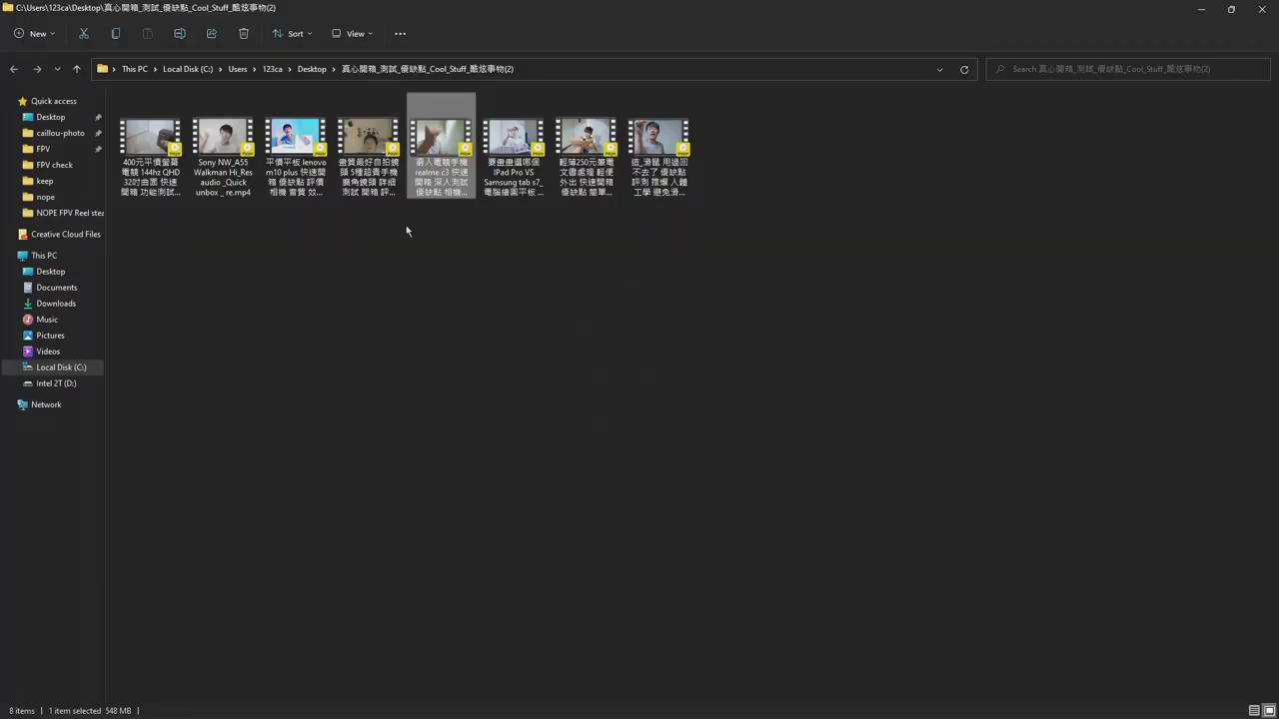
Show the folder in details view and try to play the iPad Pro VS Samsung tab s7 video, closing the player when done
key(ctrl+shift+6)
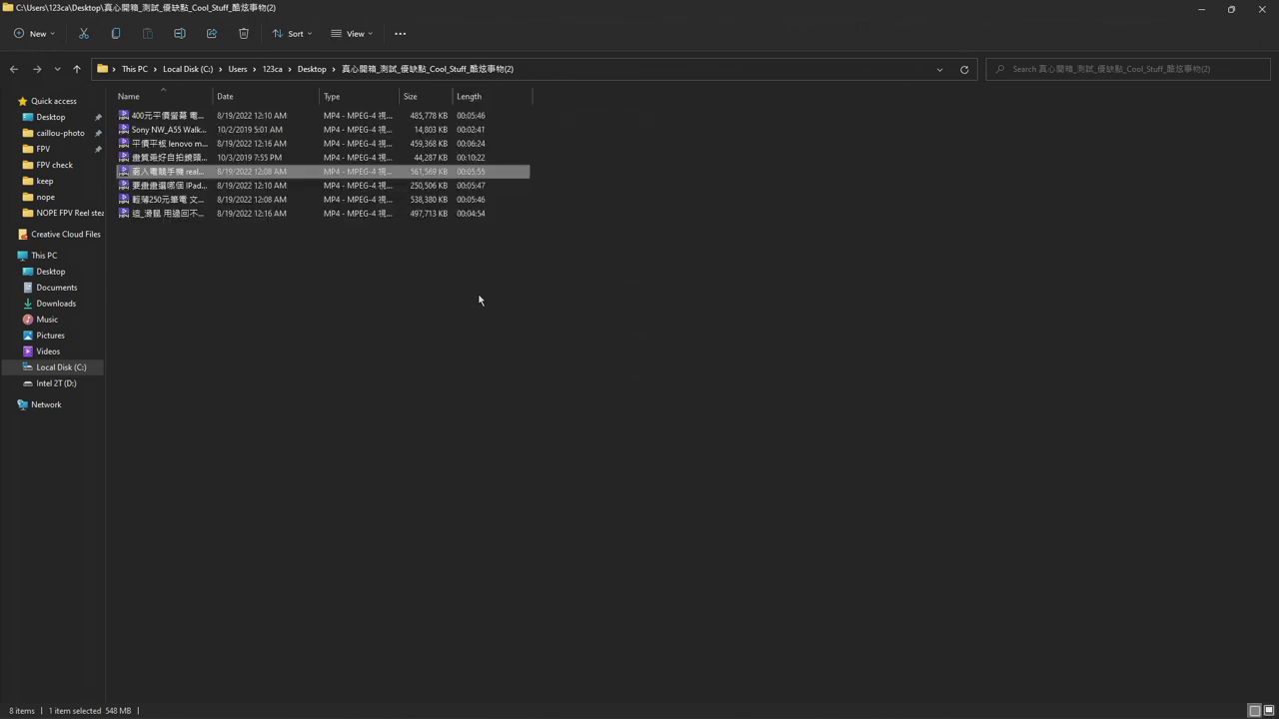
click(463, 187)
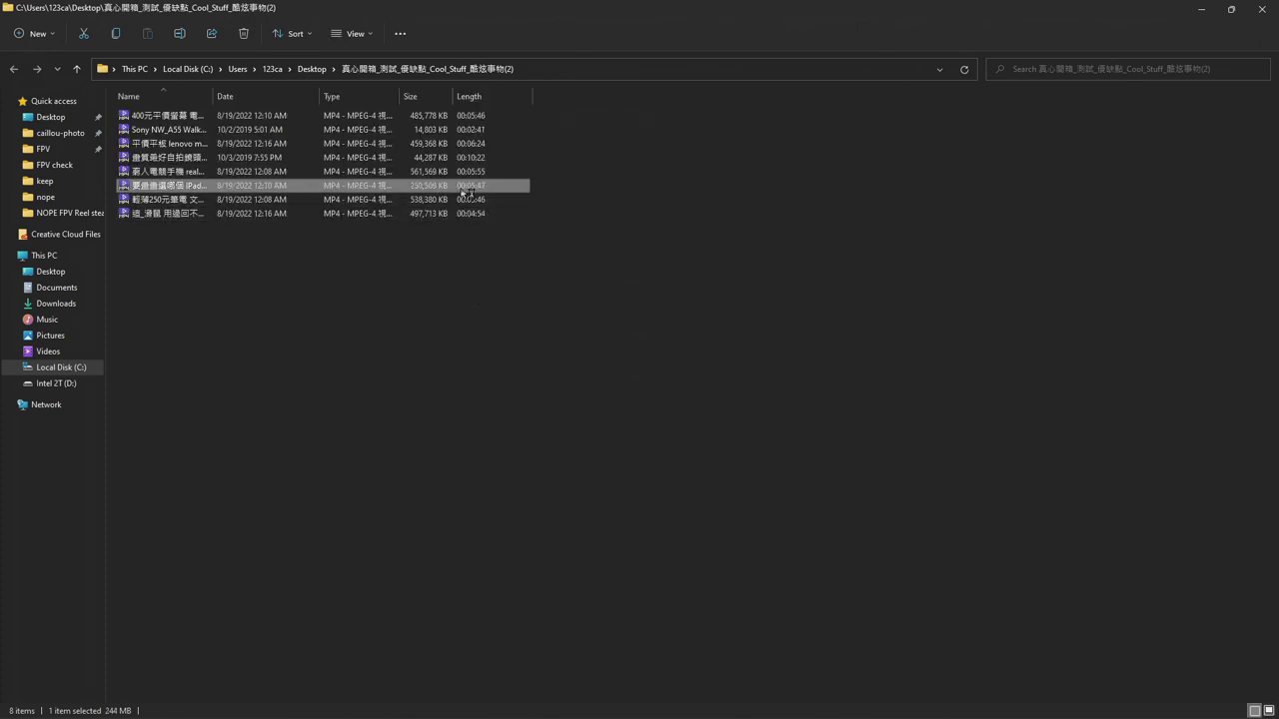
double_click(462, 191)
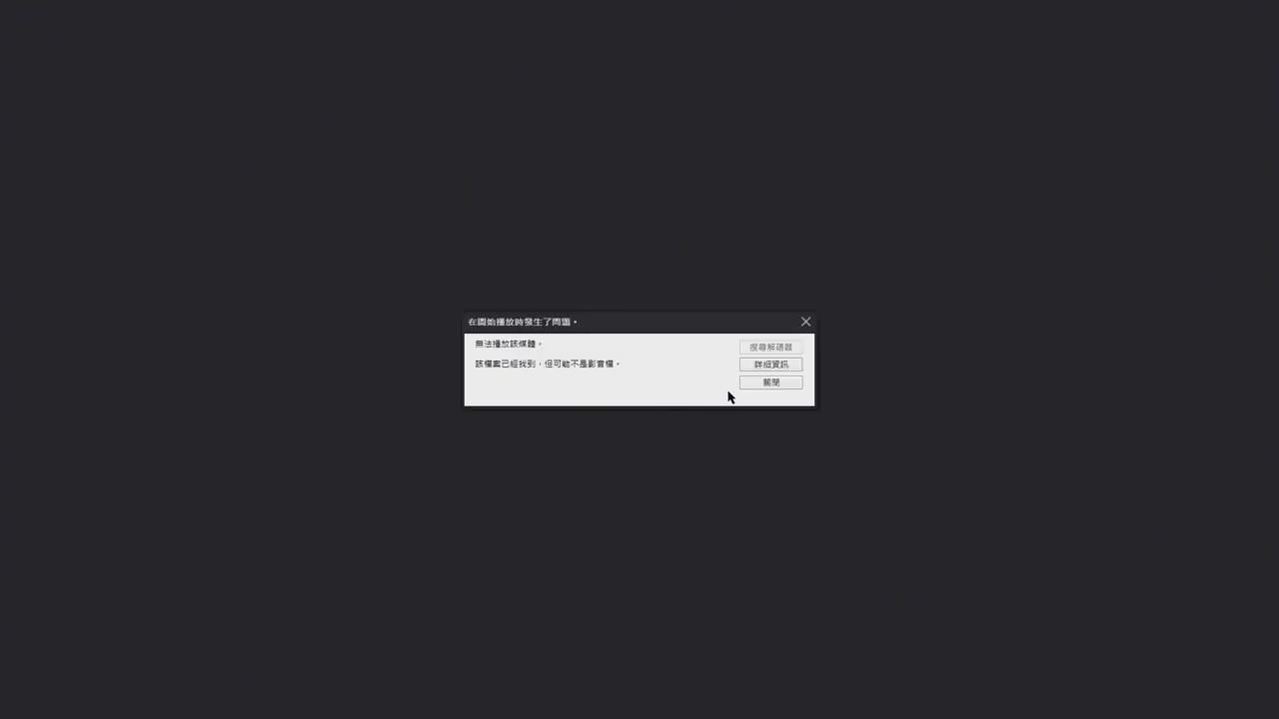
click(770, 383)
click(1265, 14)
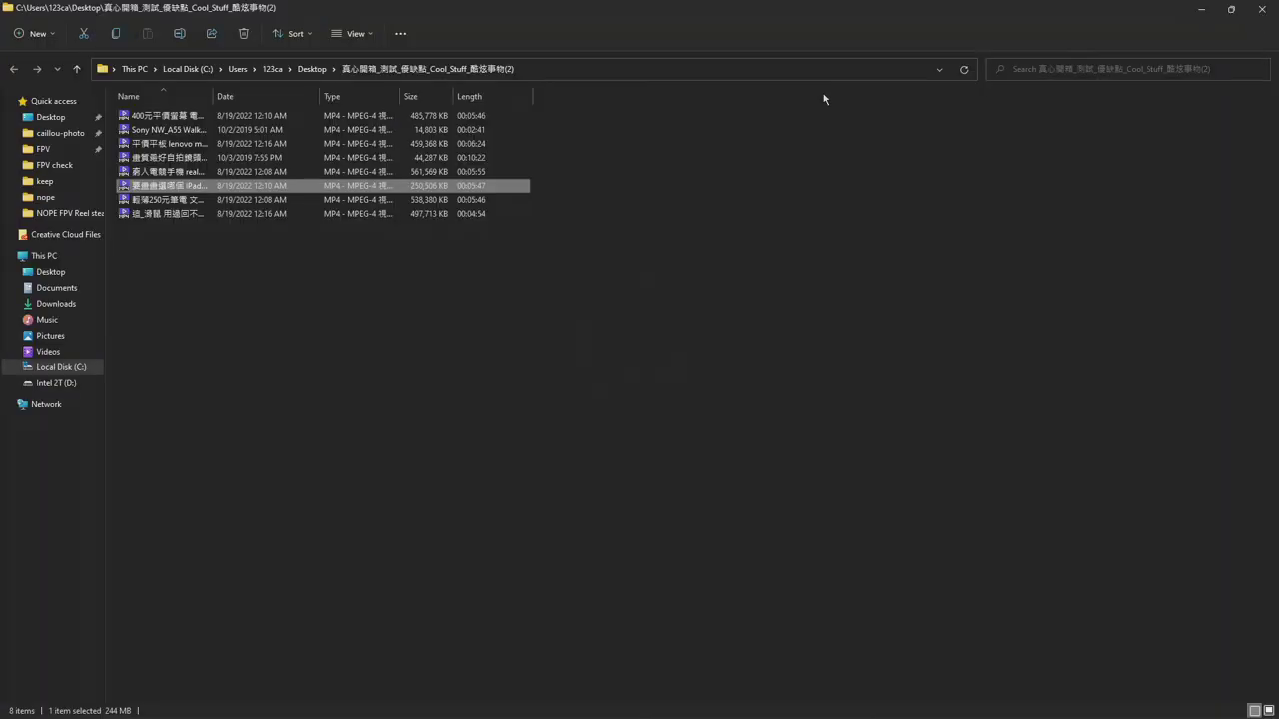
Delete the realme c3 and iPad Pro VS Samsung tab s7 videos from the download folder
shift+click(345, 174)
key(Delete)
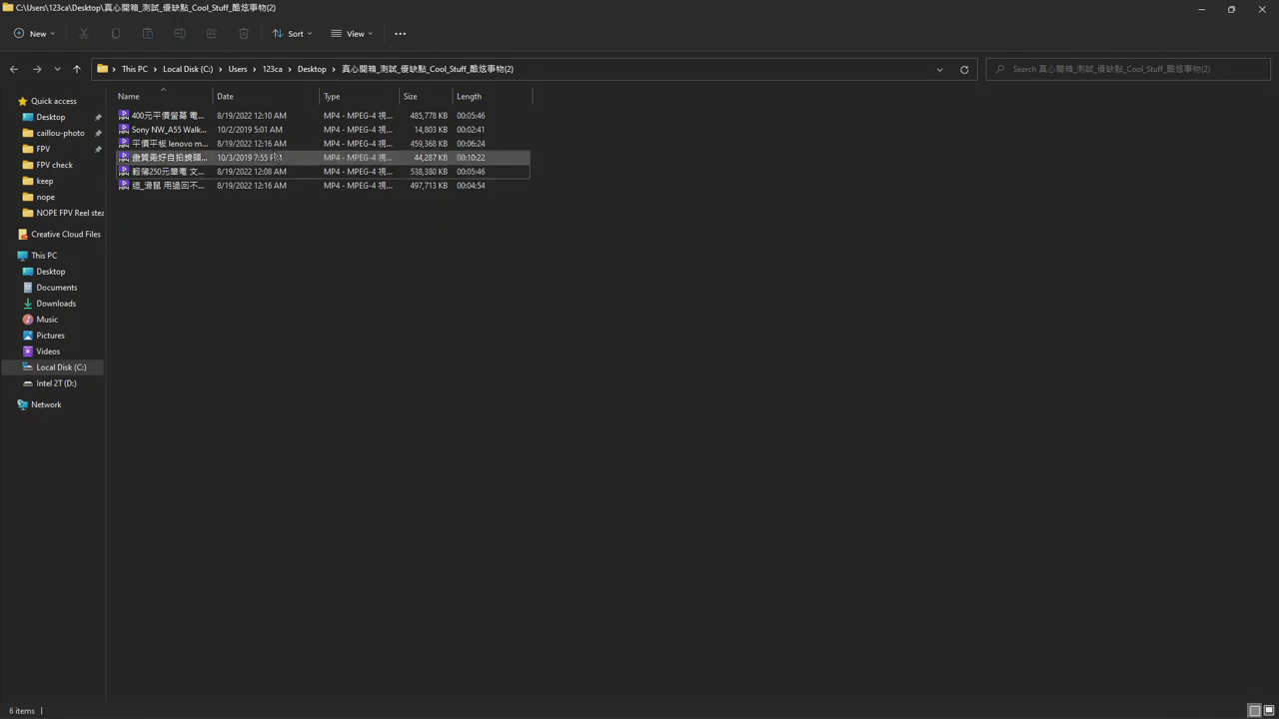
Try to play the 400元平價螢幕 monitor video and delete it from the folder
click(234, 119)
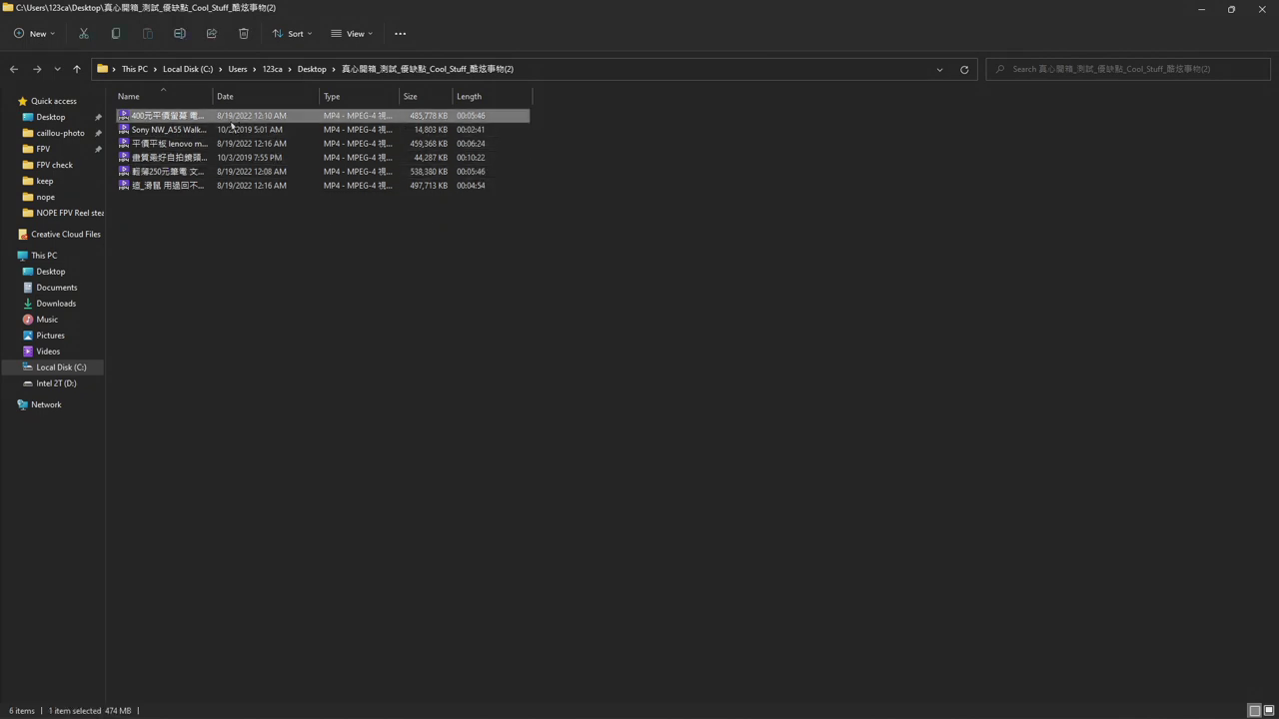
double_click(234, 119)
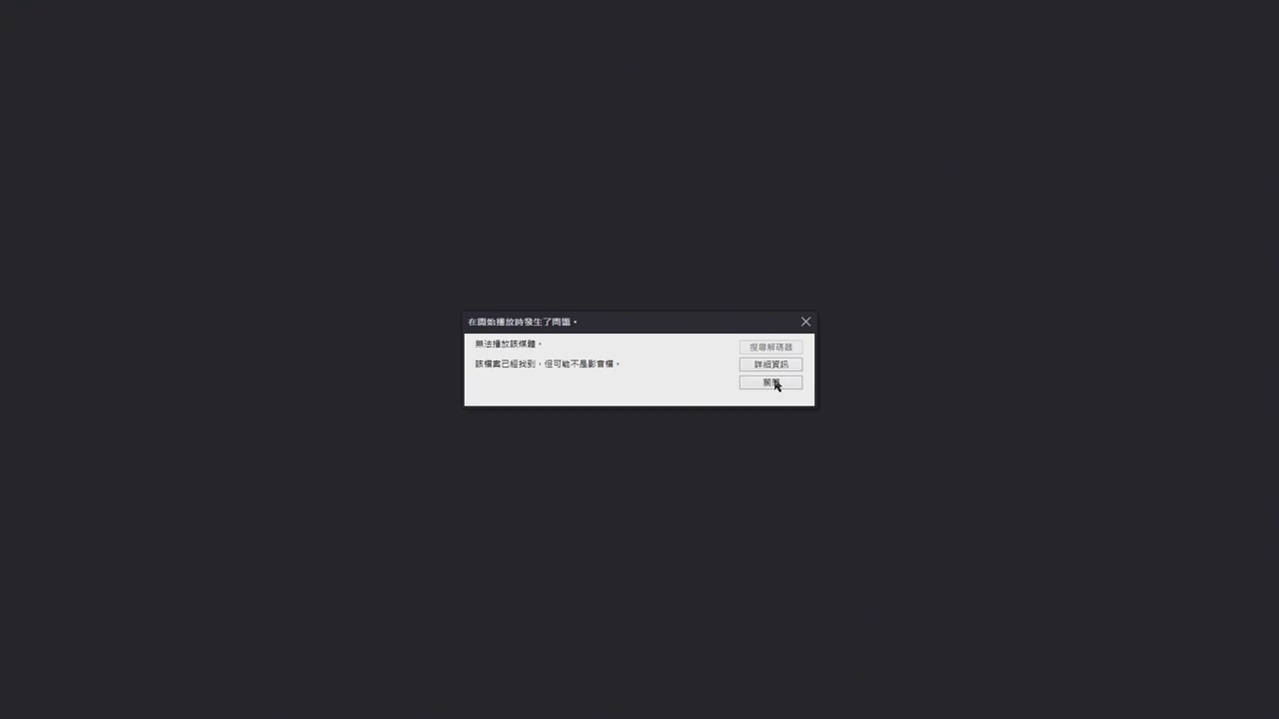
click(774, 383)
click(1267, 14)
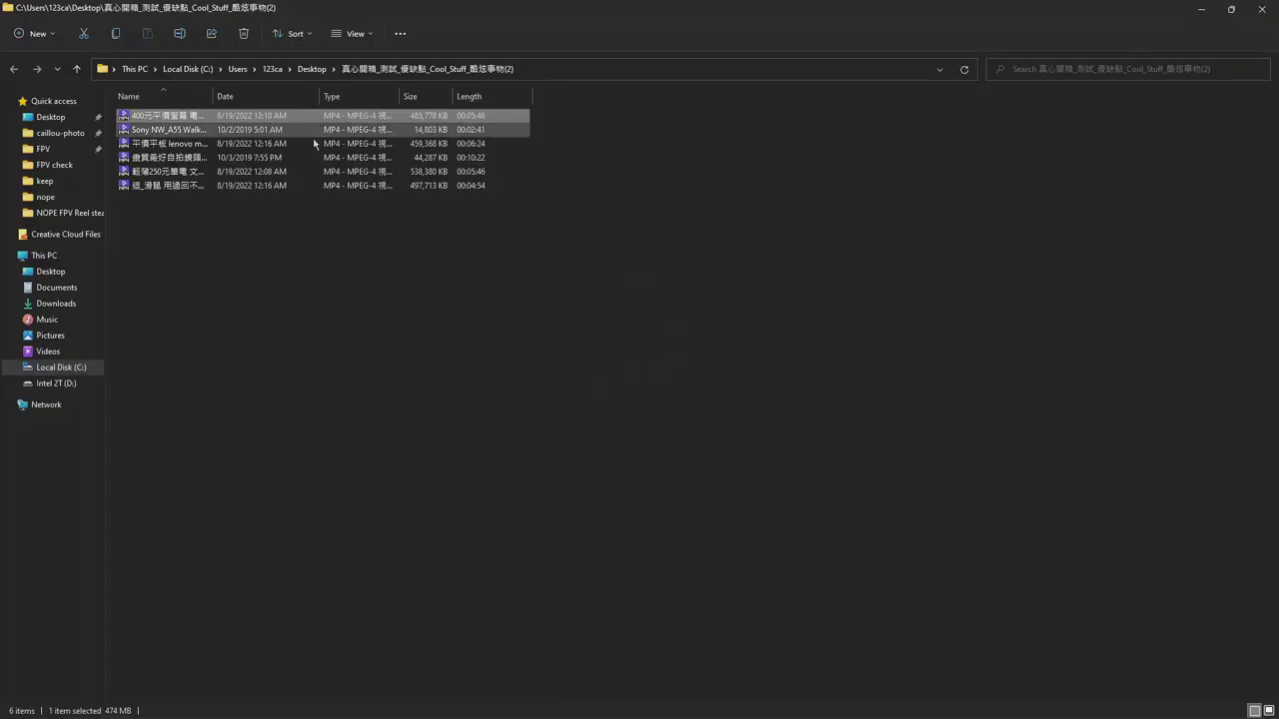
key(Delete)
Play the Sony NW_A55 Walkman video to test it and delete it from the folder
double_click(403, 114)
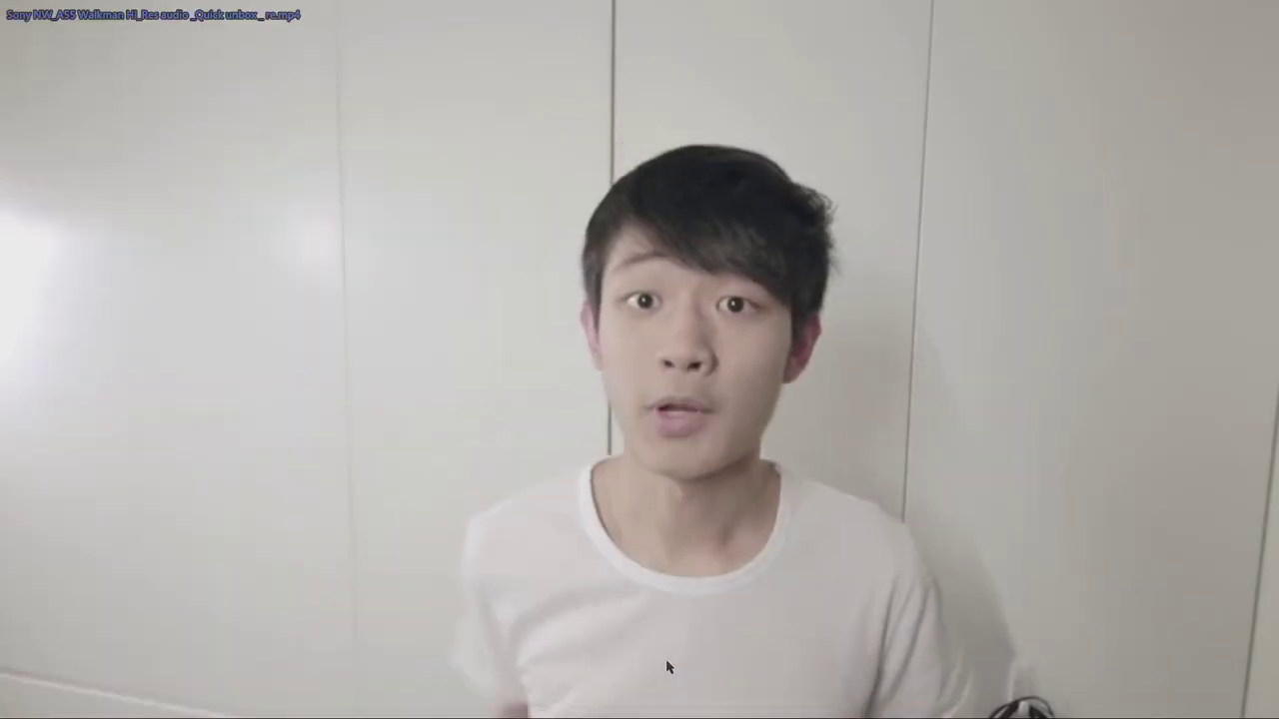
click(1265, 17)
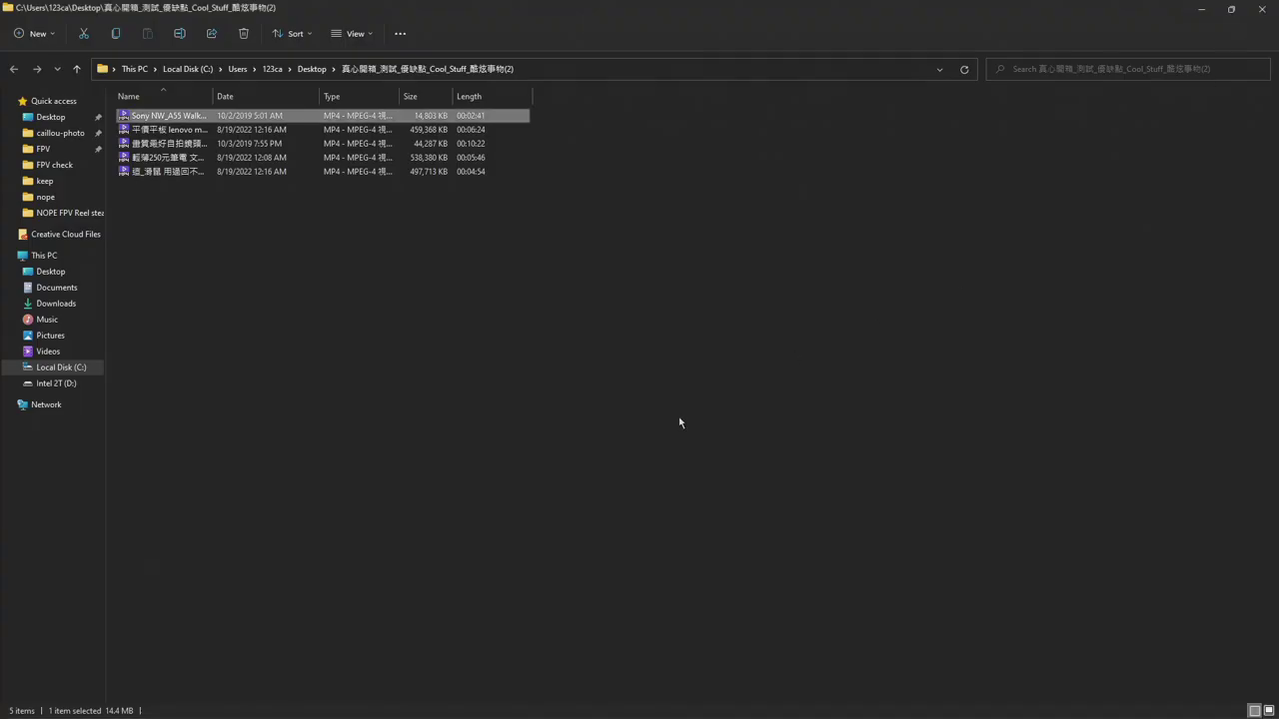
key(Delete)
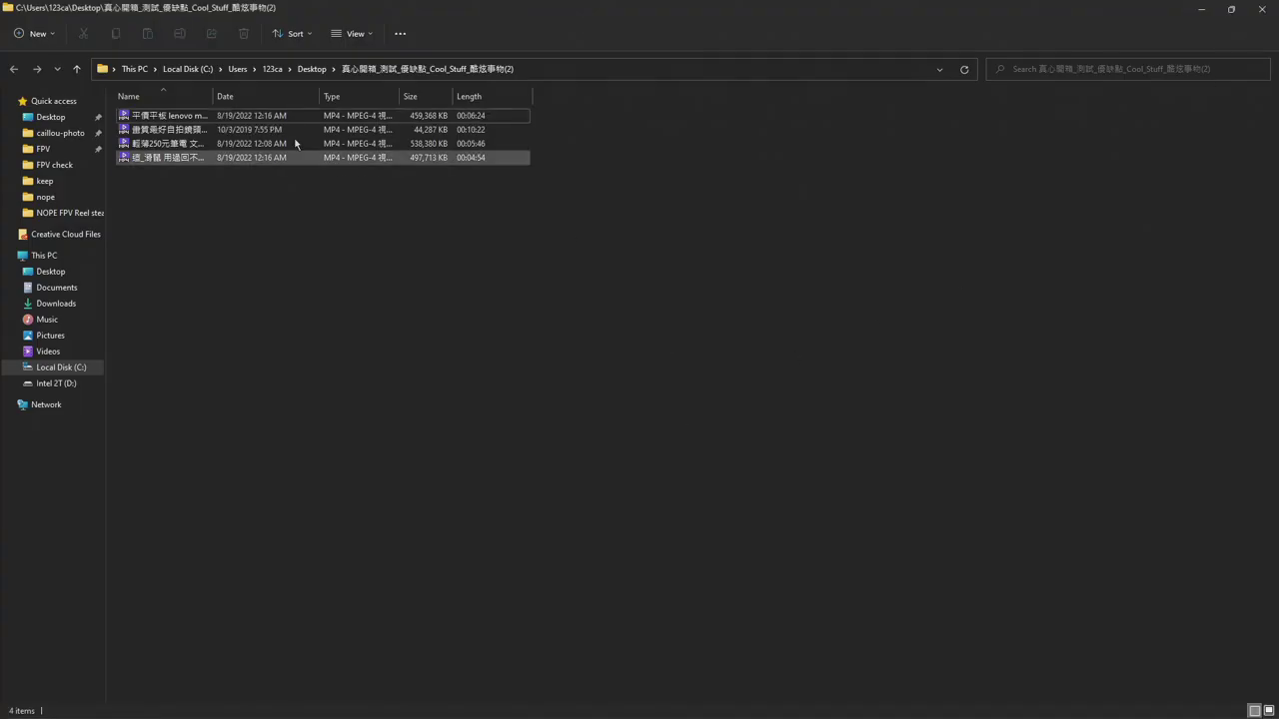
Try to play the lenovo m10 plus video and close the player
click(297, 120)
double_click(296, 120)
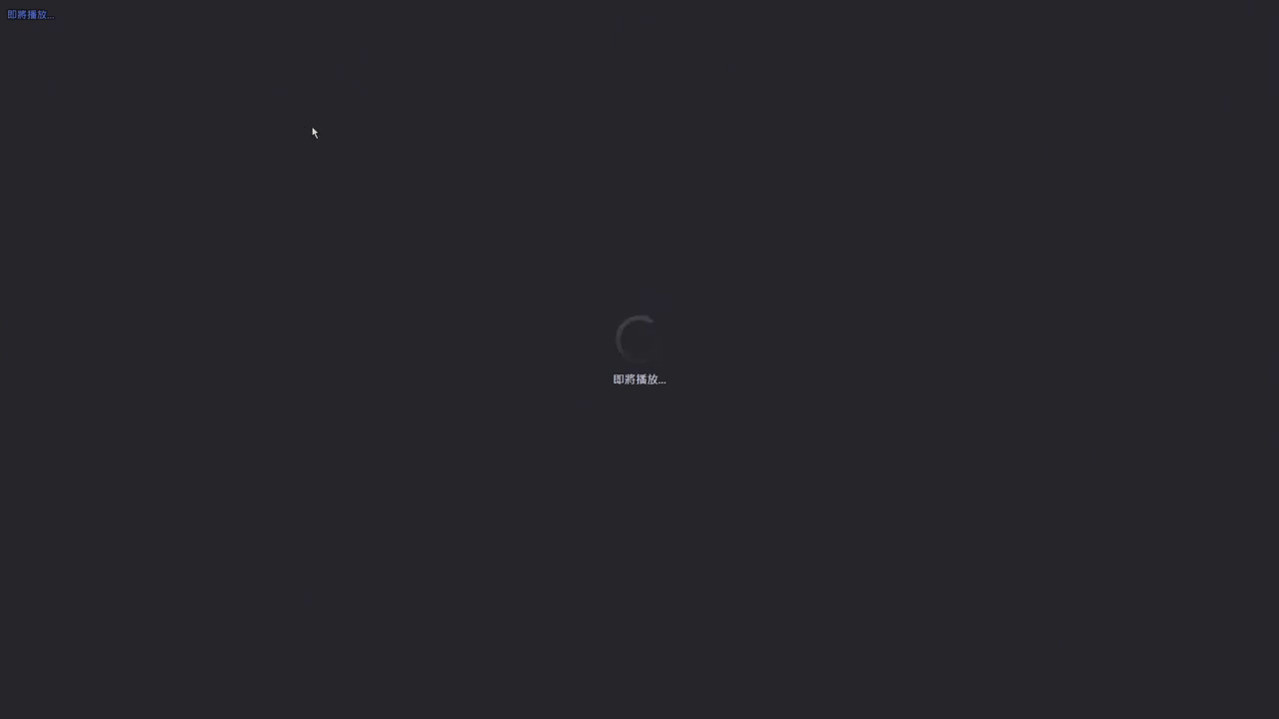
click(772, 385)
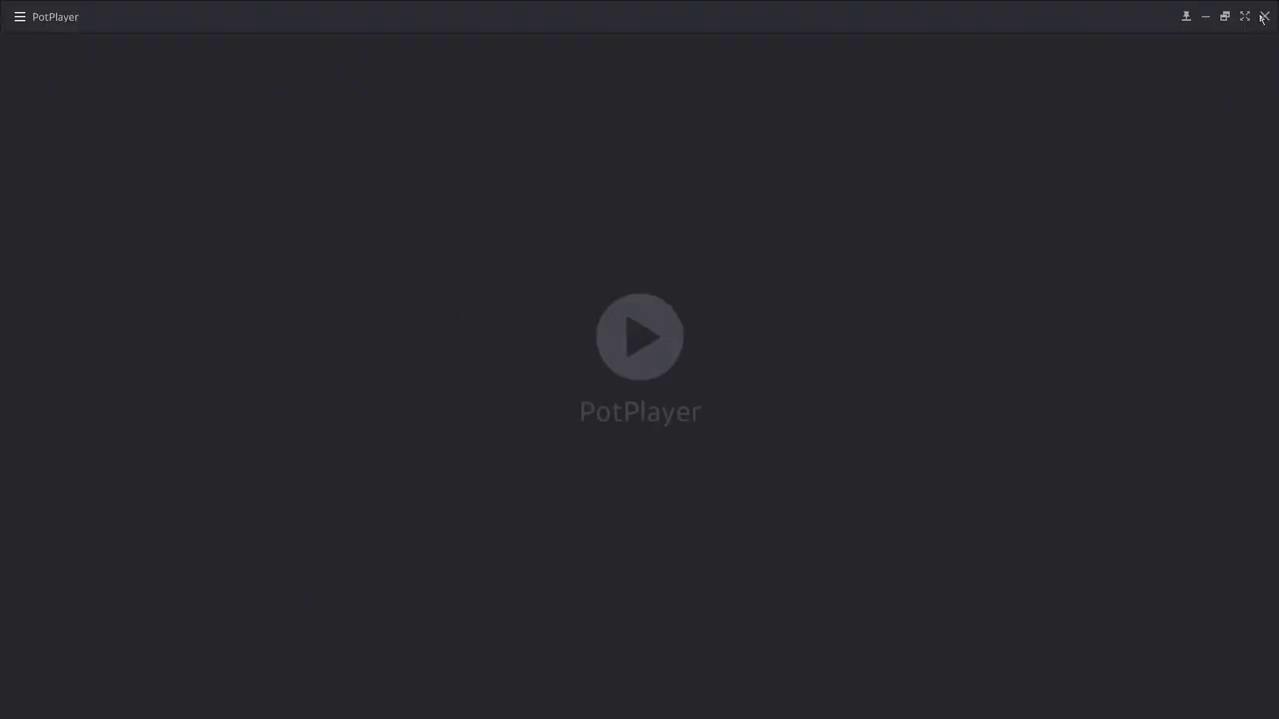
click(1265, 17)
Play the 44,287 KB selfie lens review video to test it and close the player
click(432, 132)
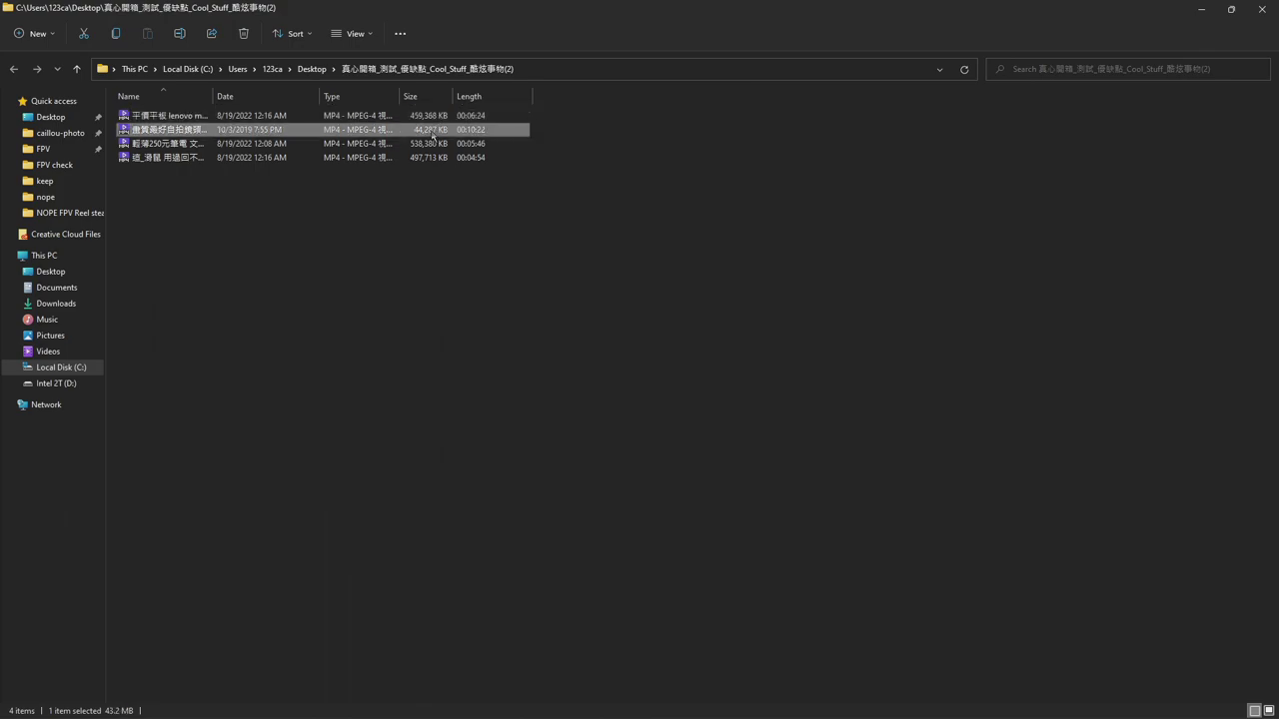
double_click(431, 130)
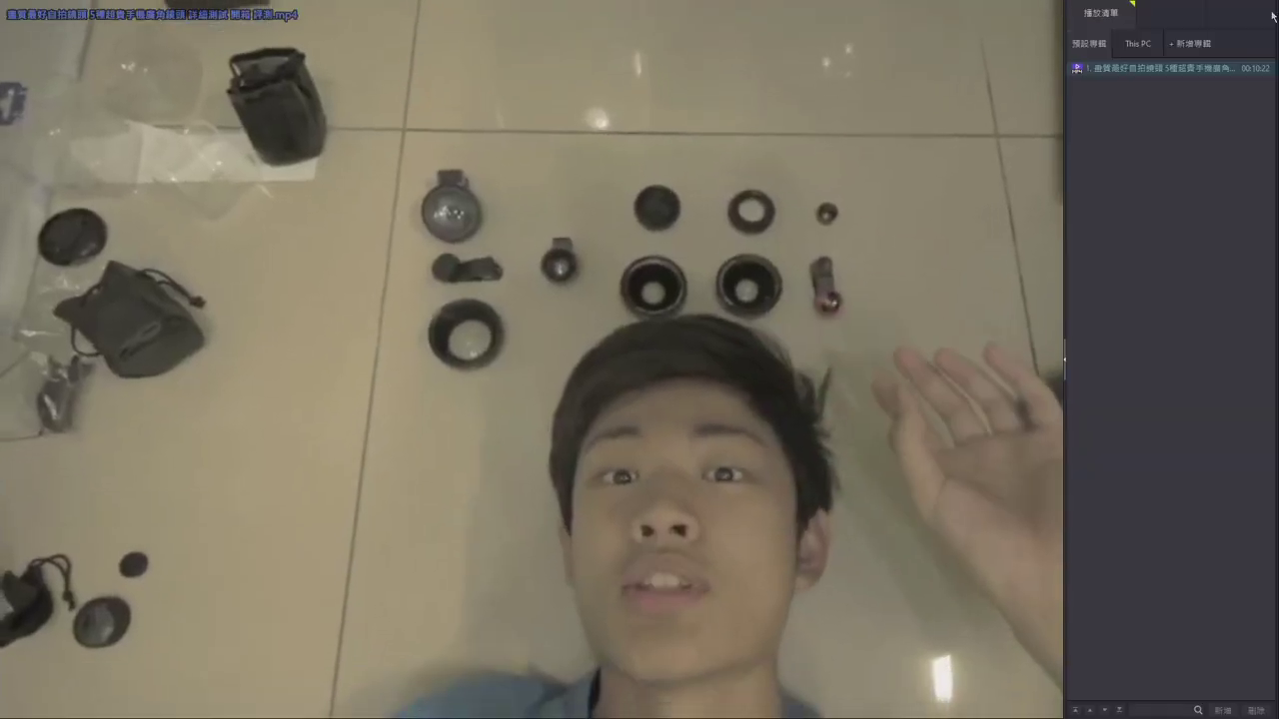
click(1272, 20)
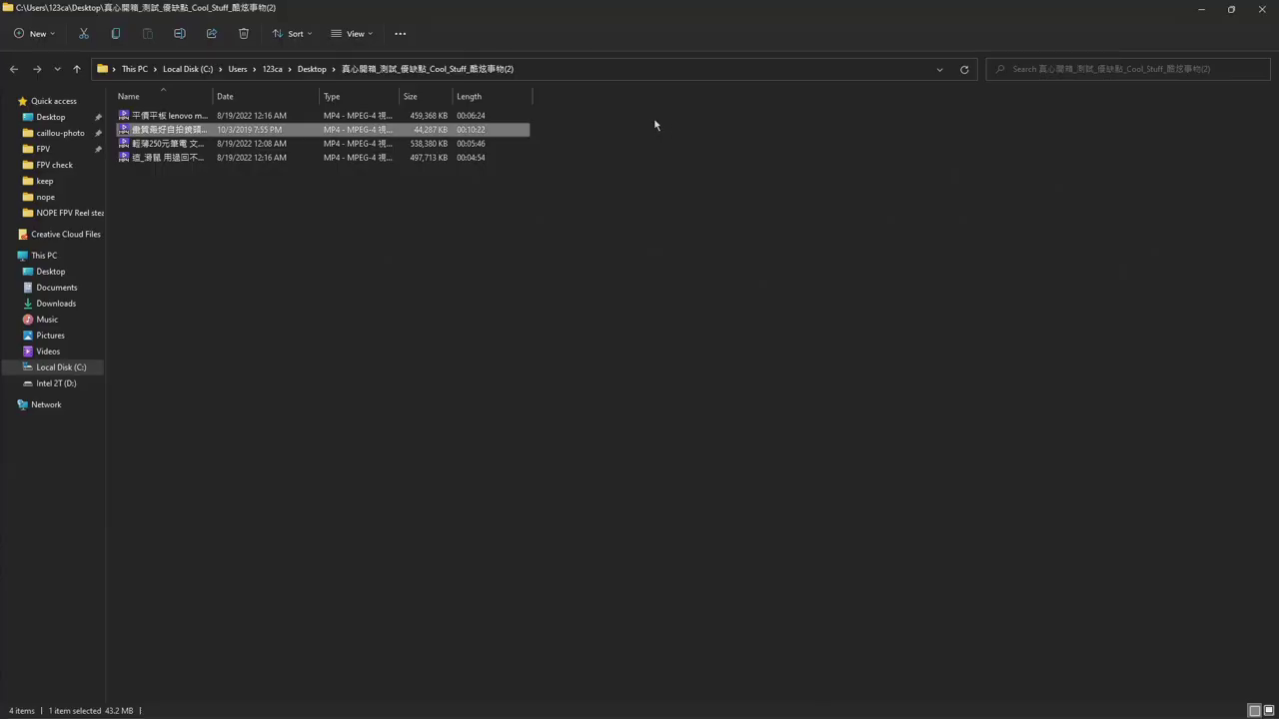
Try to play the 輕薄250元筆電 laptop video and close the player
click(395, 146)
double_click(398, 147)
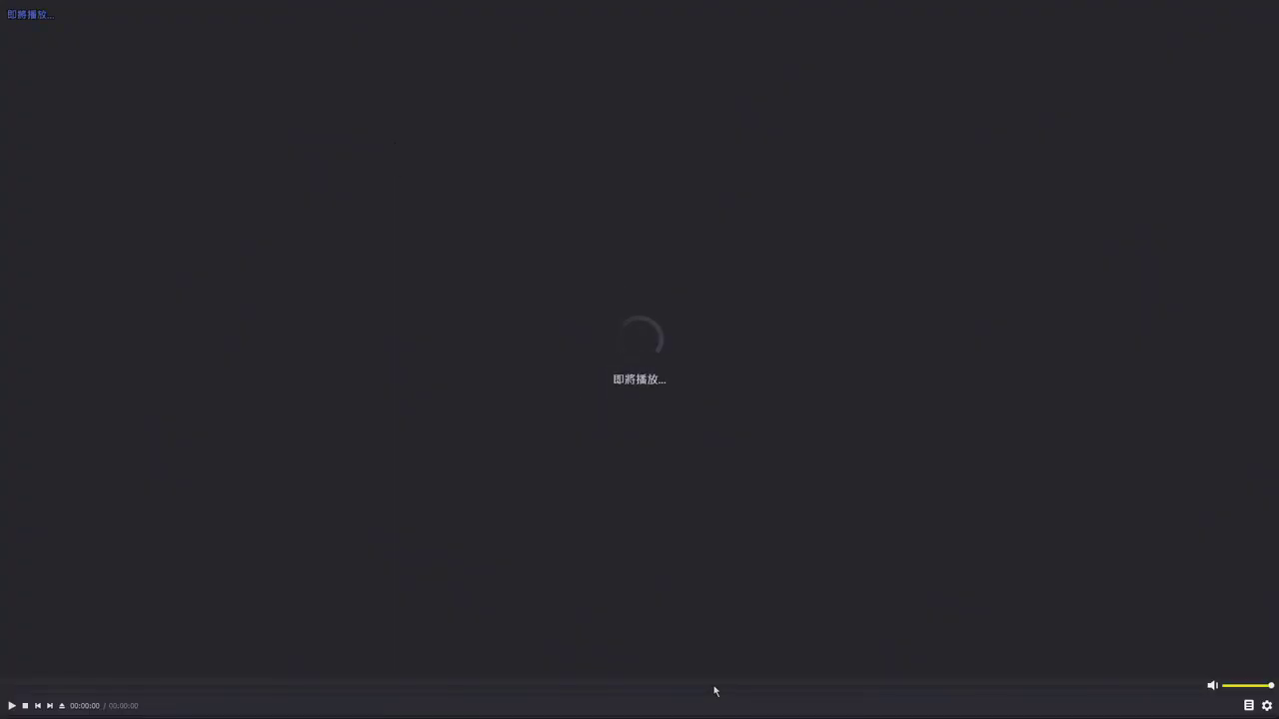
click(779, 382)
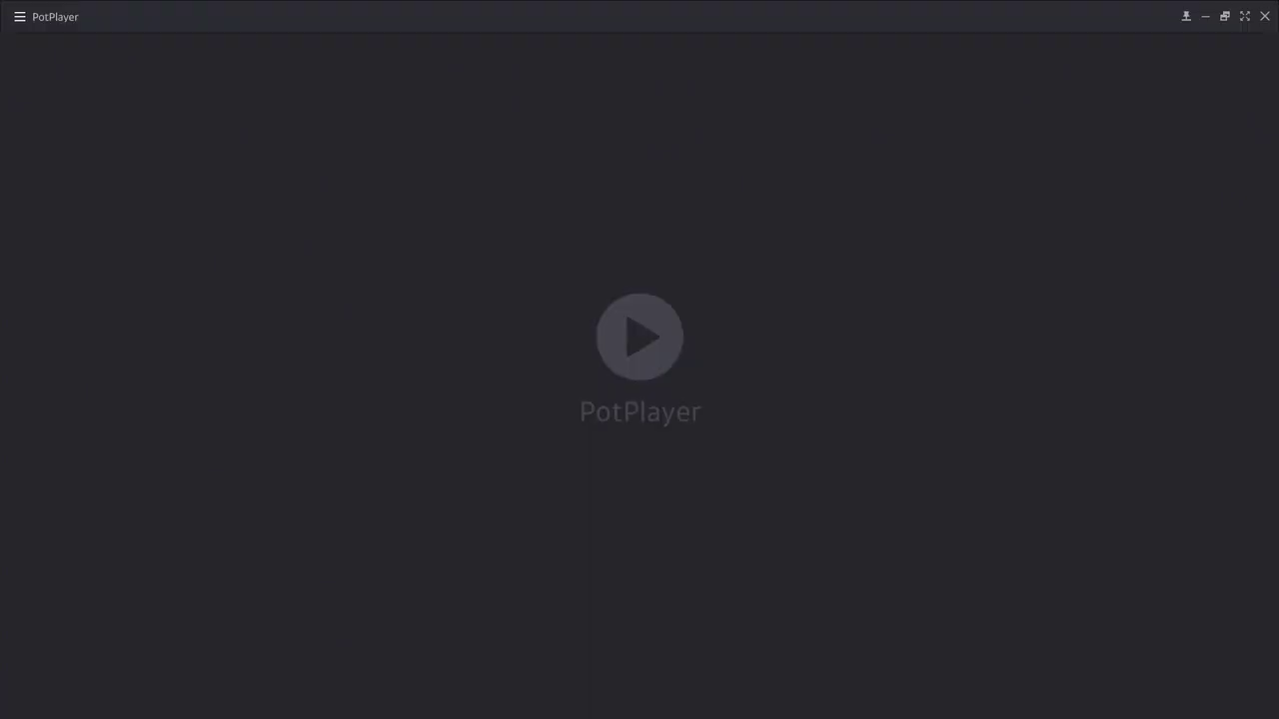
click(1264, 17)
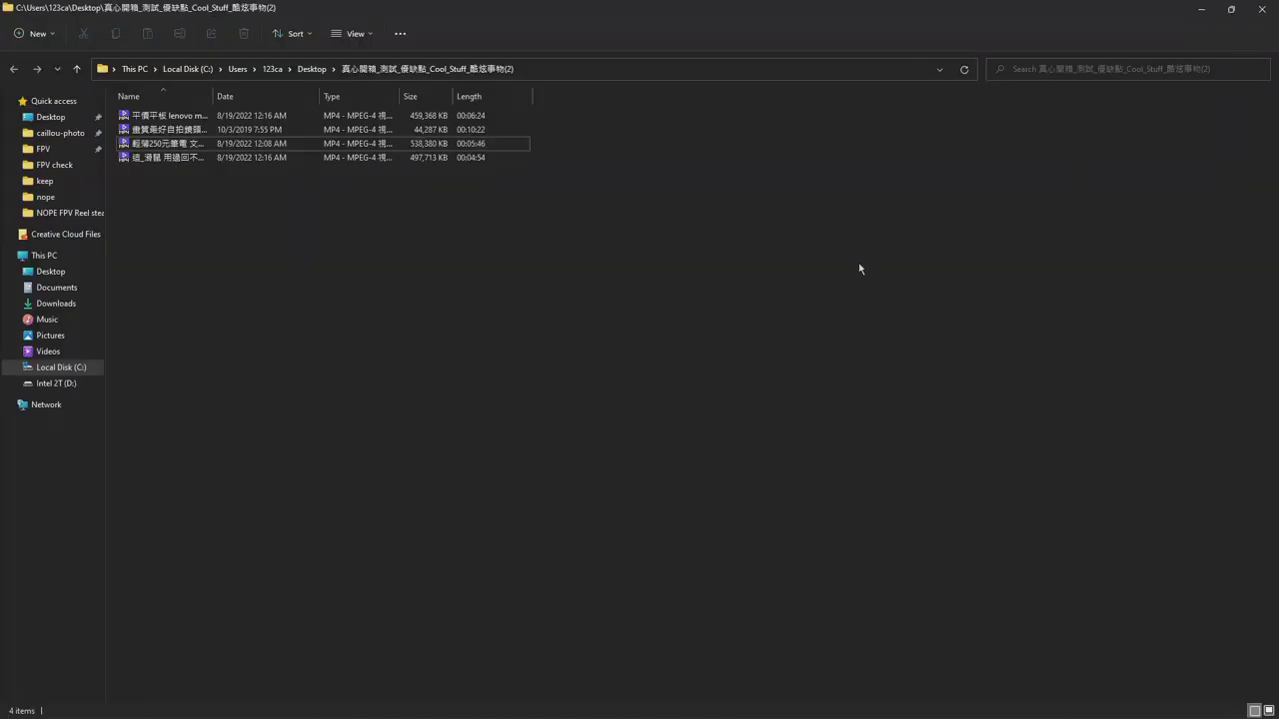
Replace all videos in the desktop download folder with a copy of the DressCode TW MP4 from D:\project\Hitpaw video converter
key(alt+Tab)
click(698, 485)
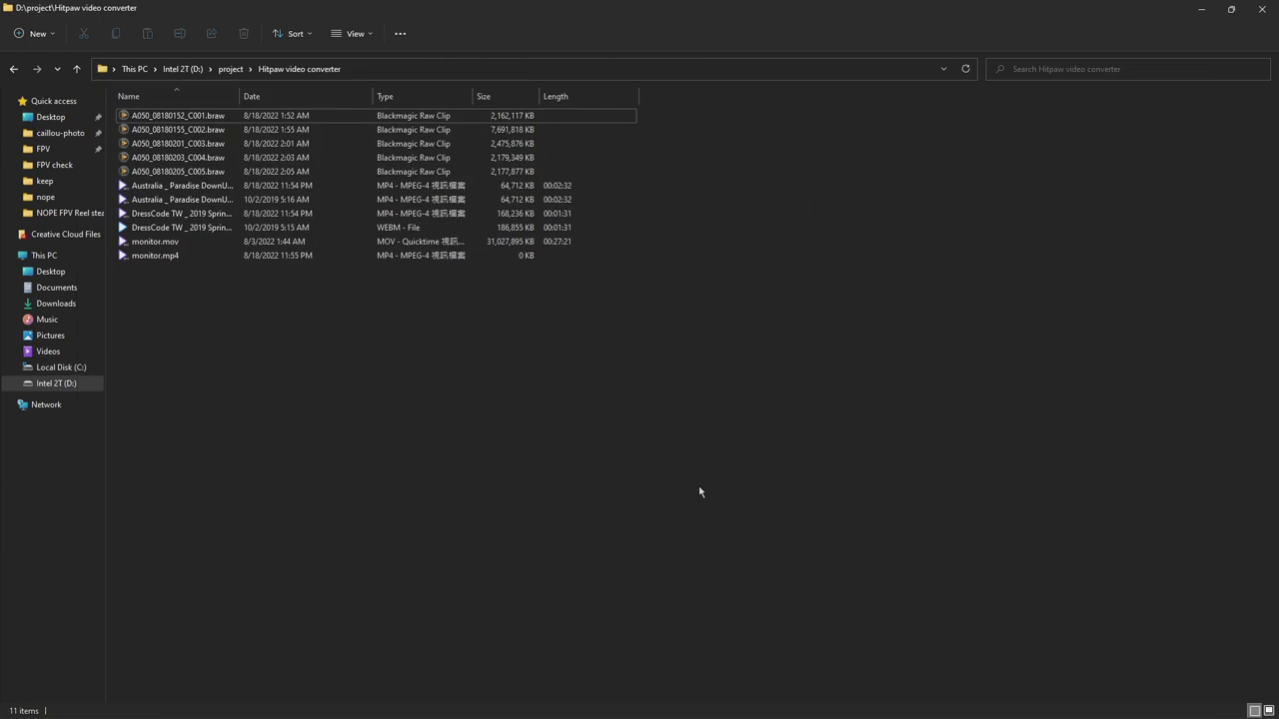
click(264, 214)
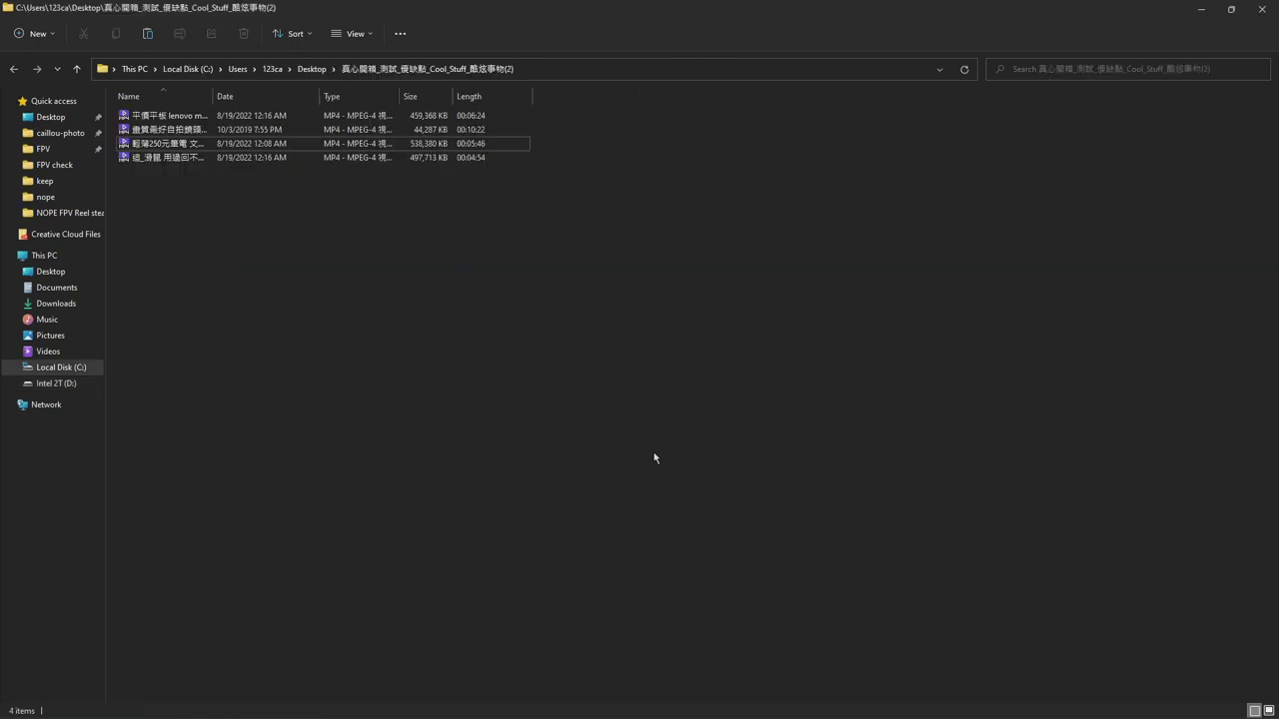
key(ctrl+a)
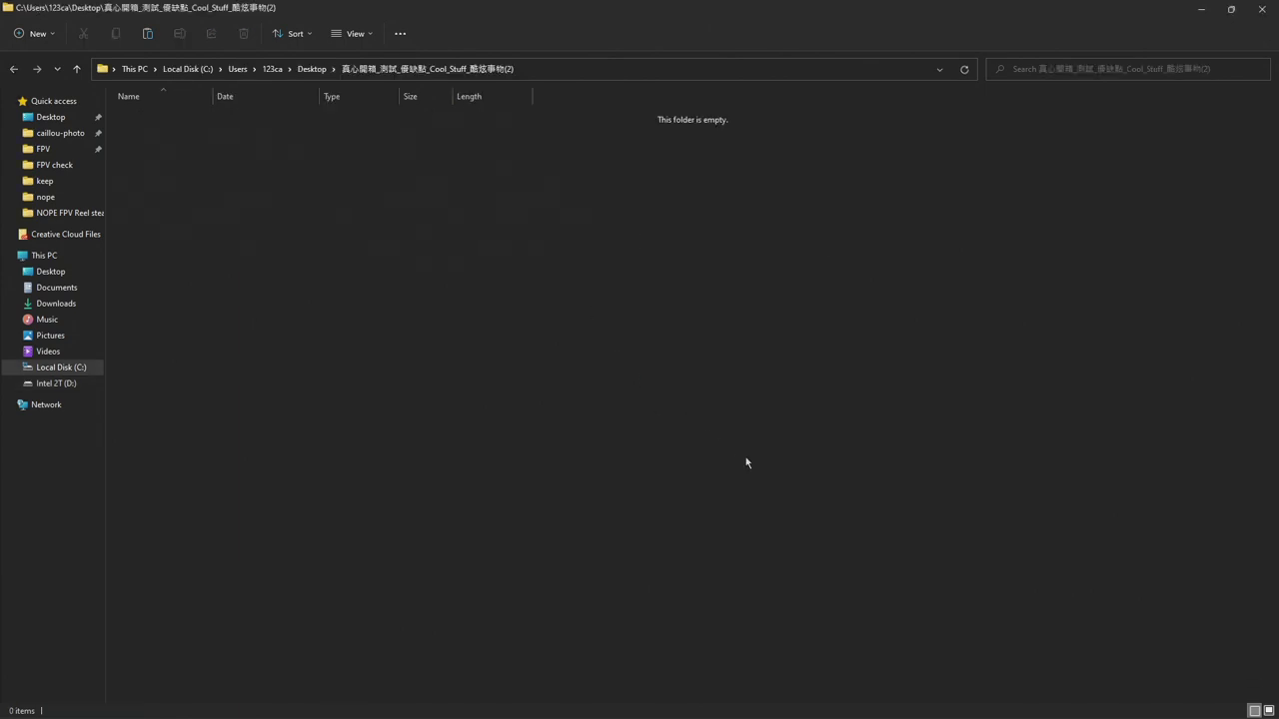
key(ctrl+v)
Switch to HitPaw Video Converter and clear the whole list of finished downloads
key(alt+Tab)
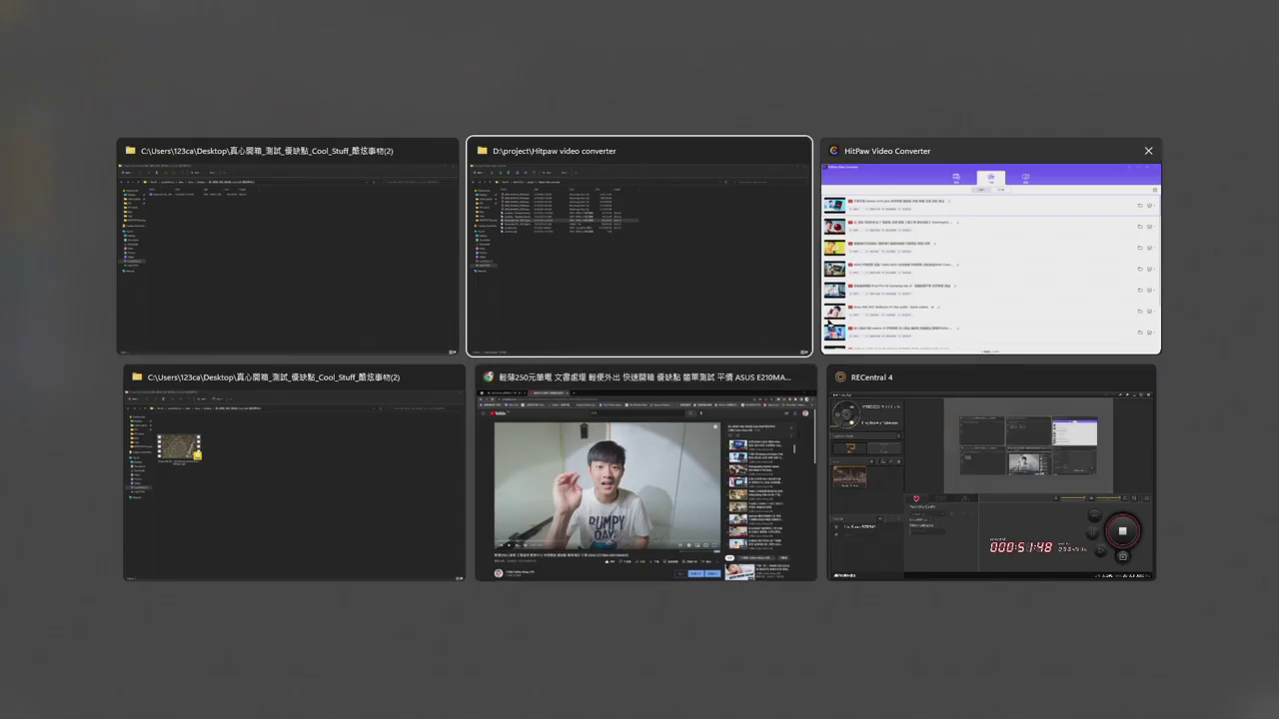
click(999, 295)
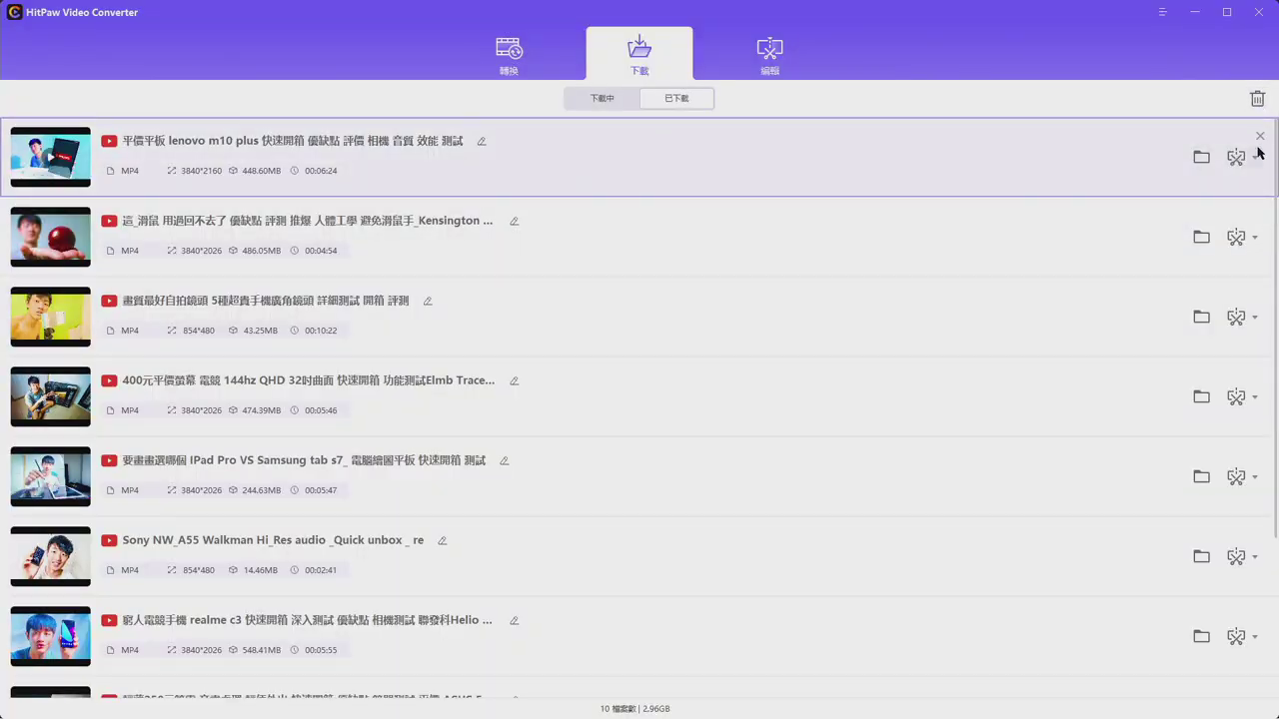
click(1256, 100)
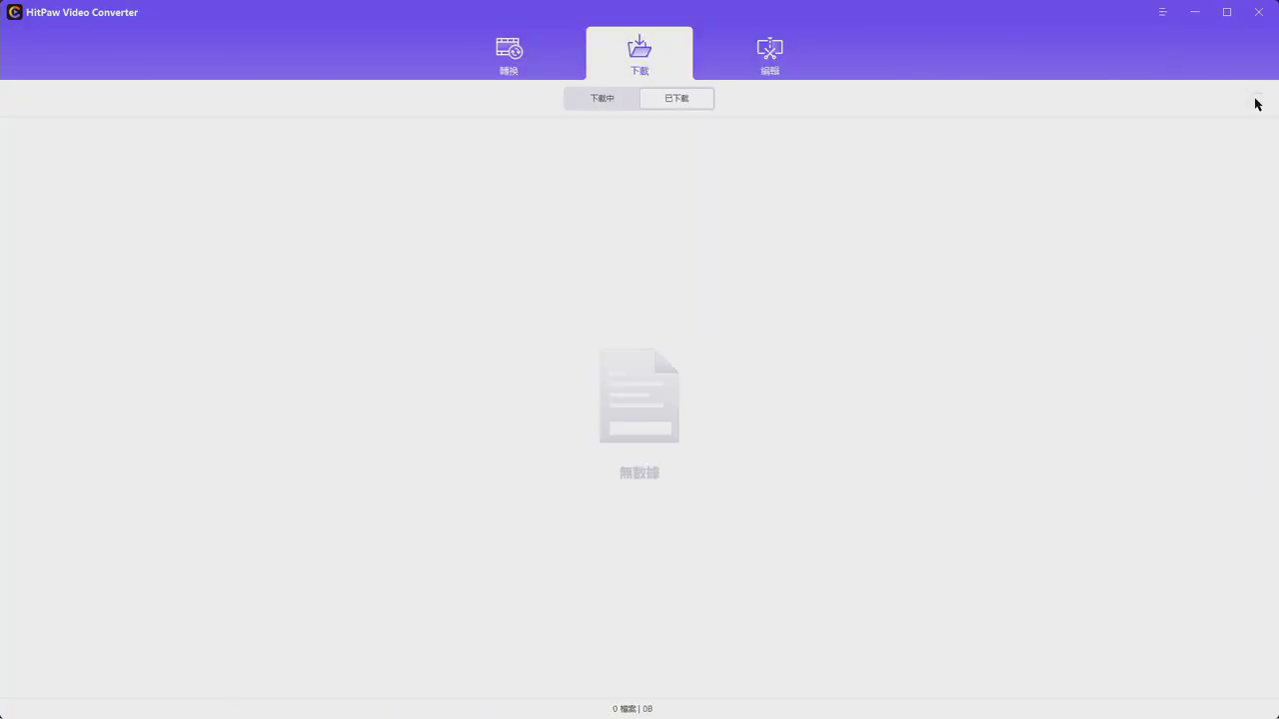
click(603, 99)
click(693, 103)
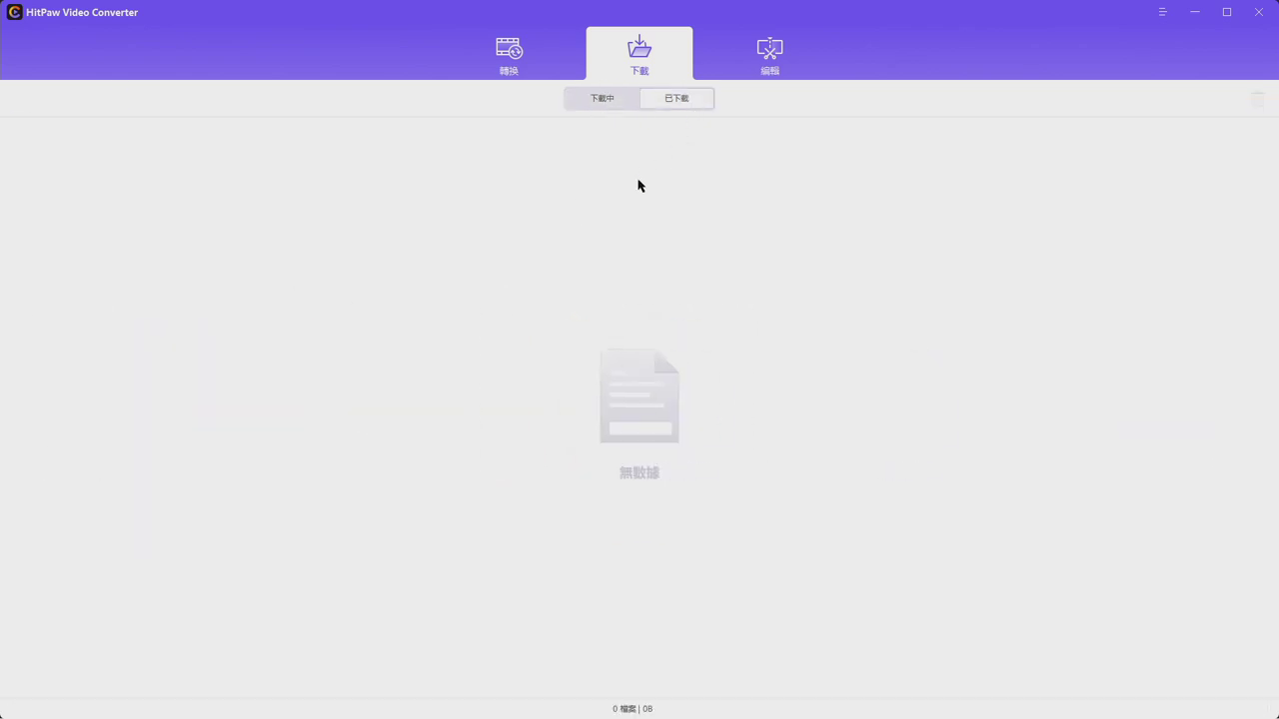
click(600, 104)
click(97, 103)
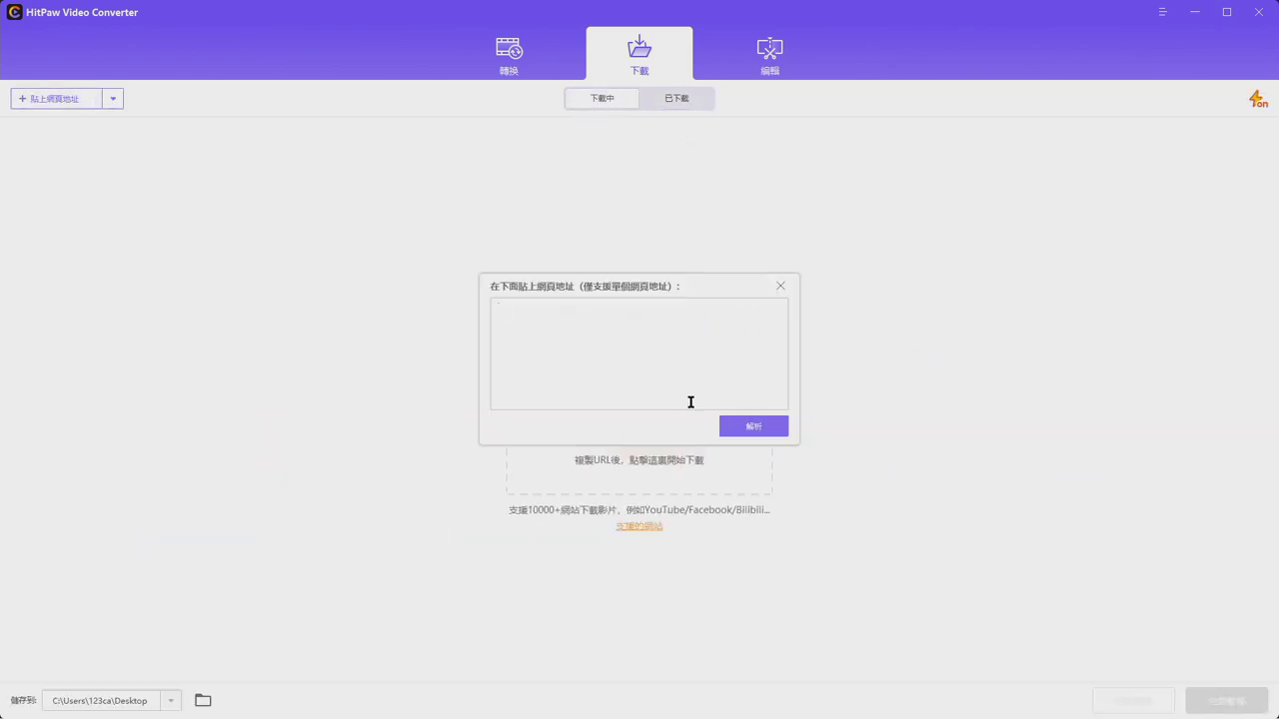
text(file:///D:/project/Hitpaw video converter/DressCode TW _ 2019 Spring Summer Show _ .Mihhas..mp4)
click(752, 427)
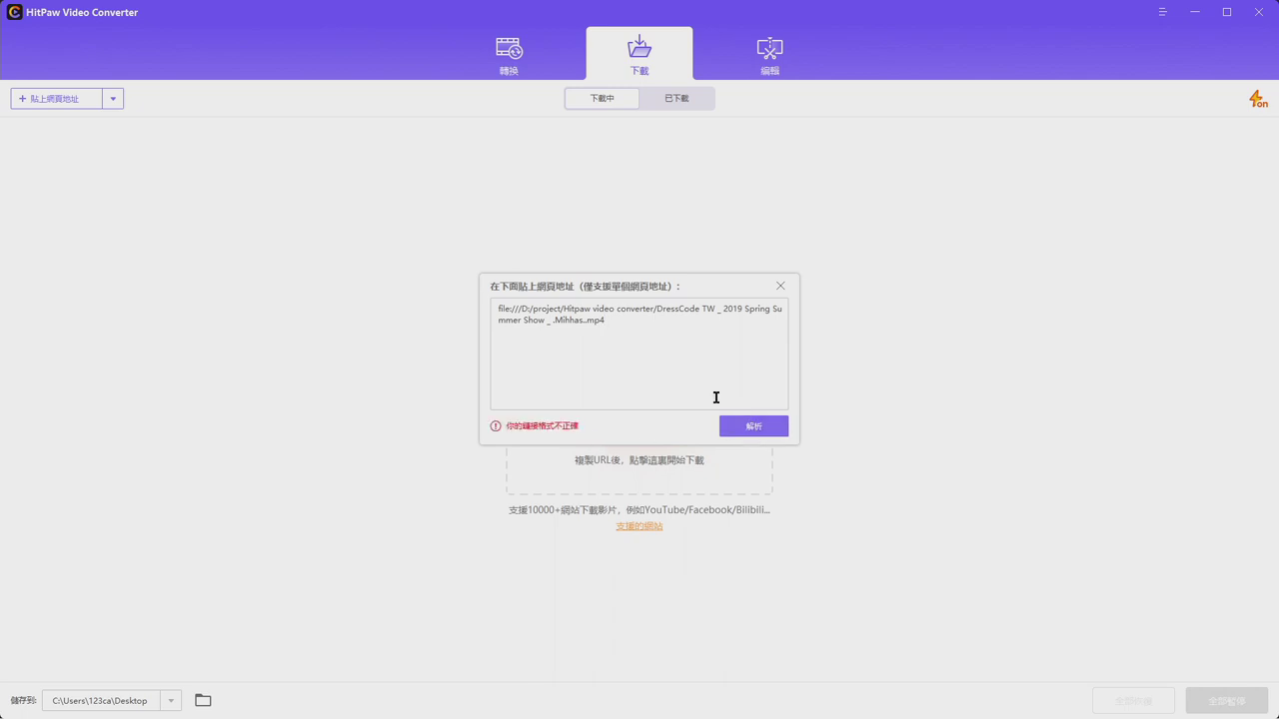
click(779, 288)
Submit the YouTube playlist link from the clipboard history and choose to download the whole playlist
click(113, 99)
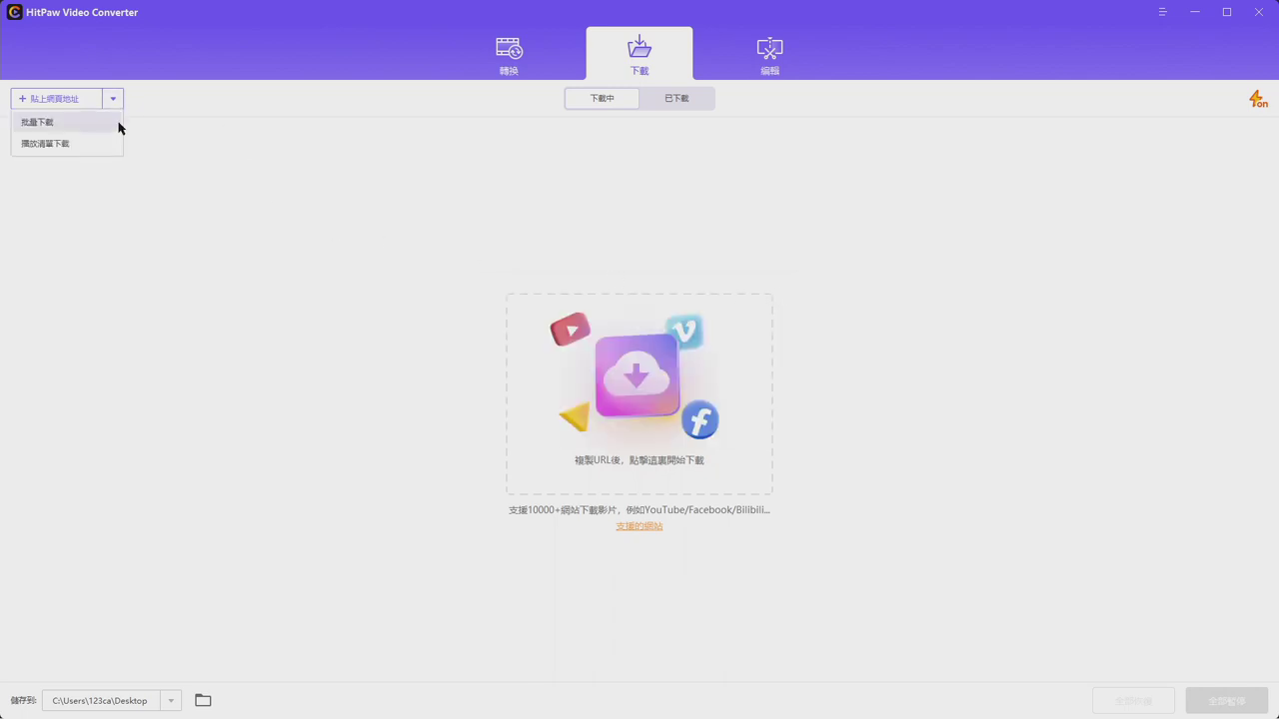
click(96, 148)
key(super+v)
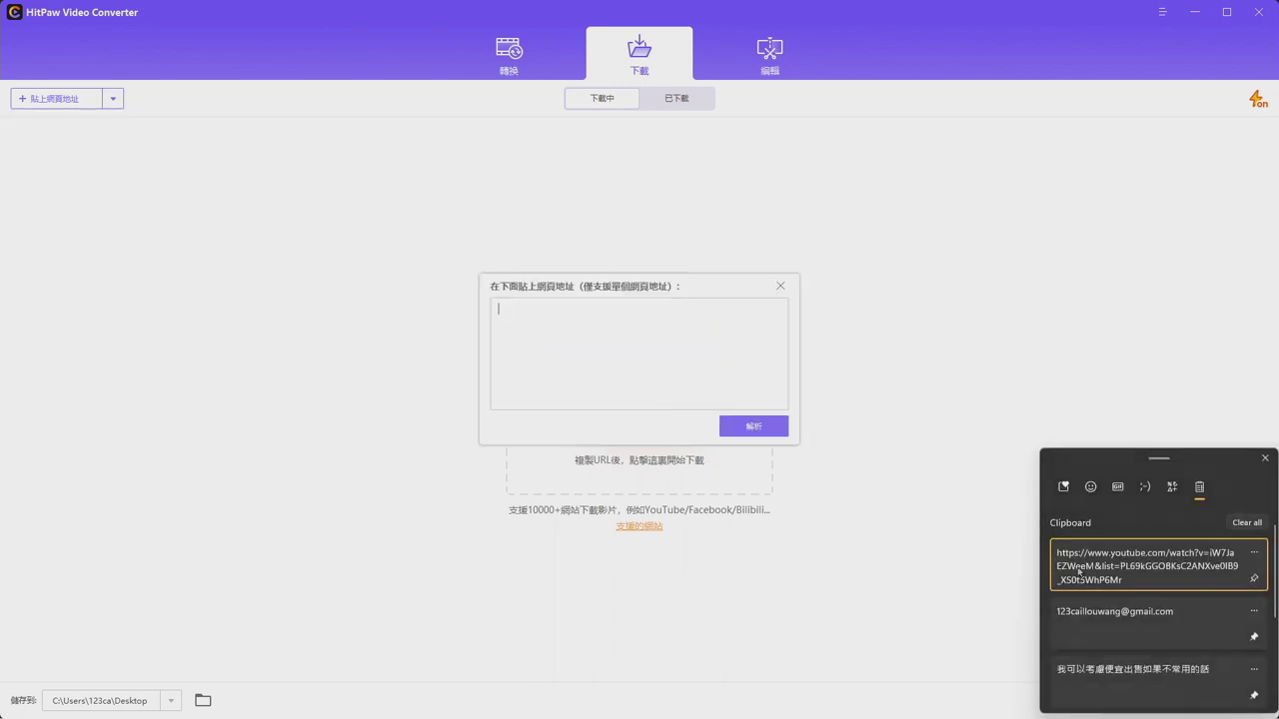
scroll(1164, 676, down, 2)
scroll(1123, 571, up, 2)
click(1119, 570)
click(781, 287)
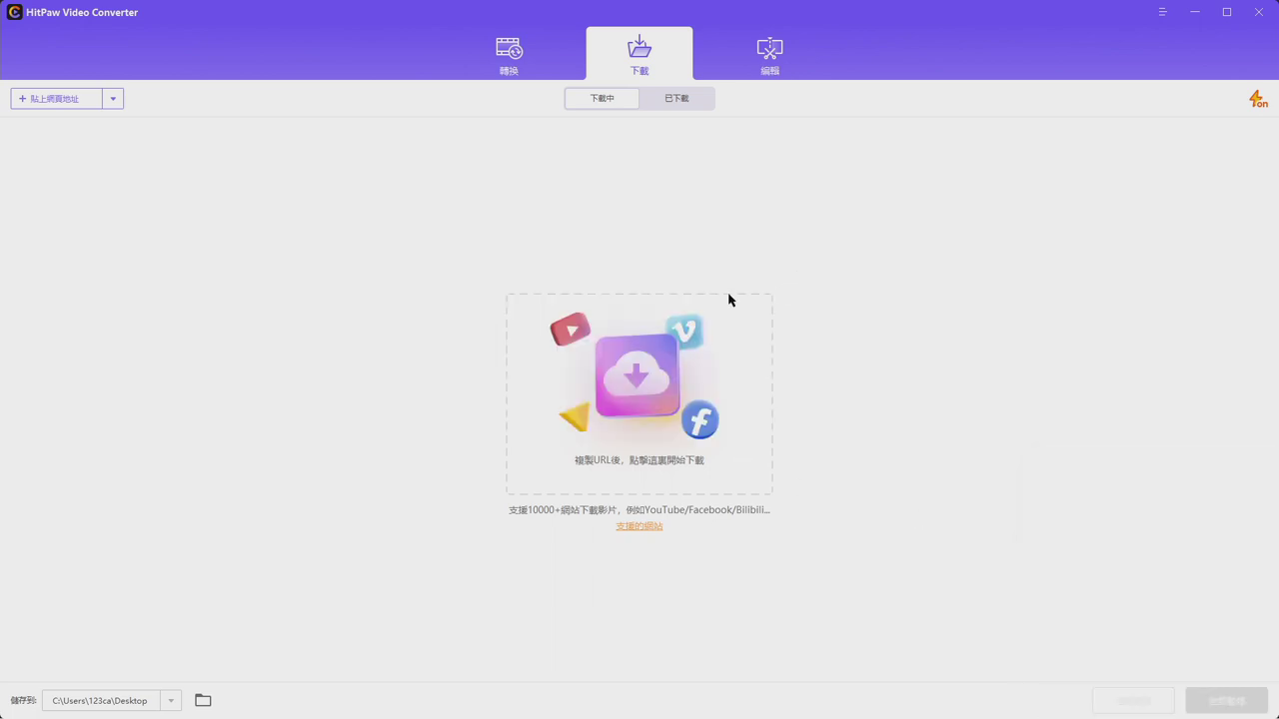
click(40, 90)
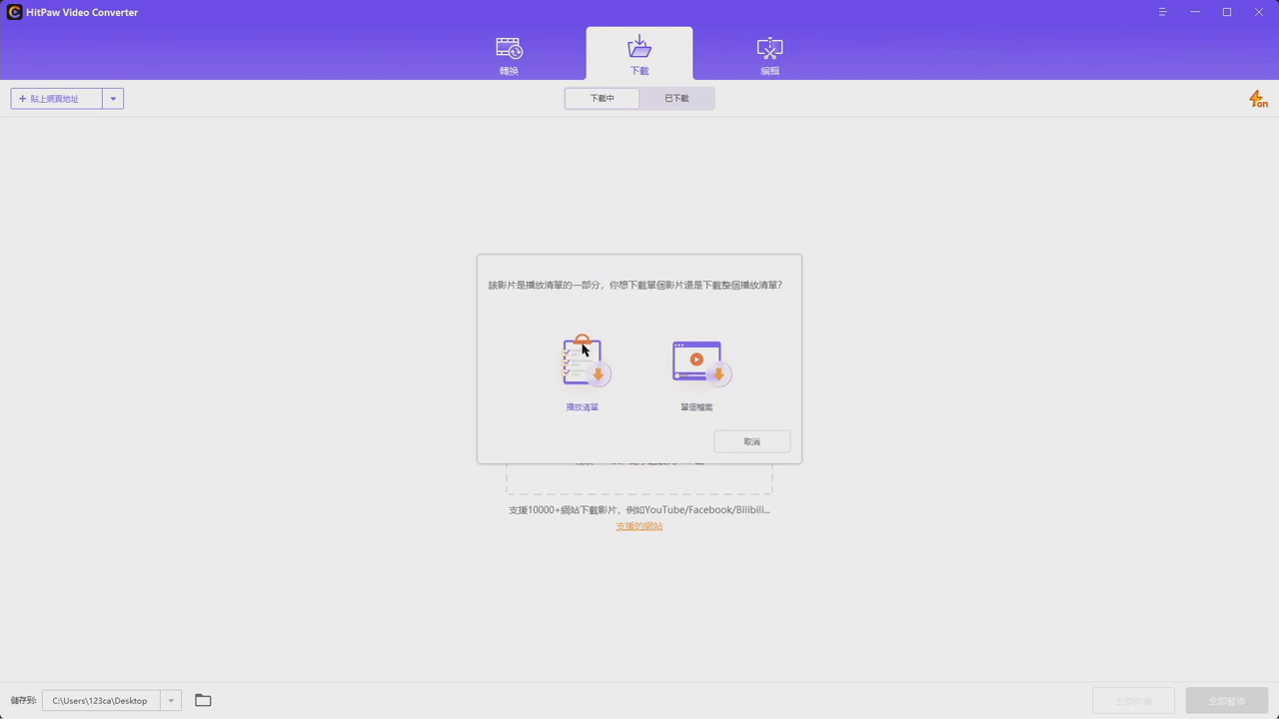
click(583, 349)
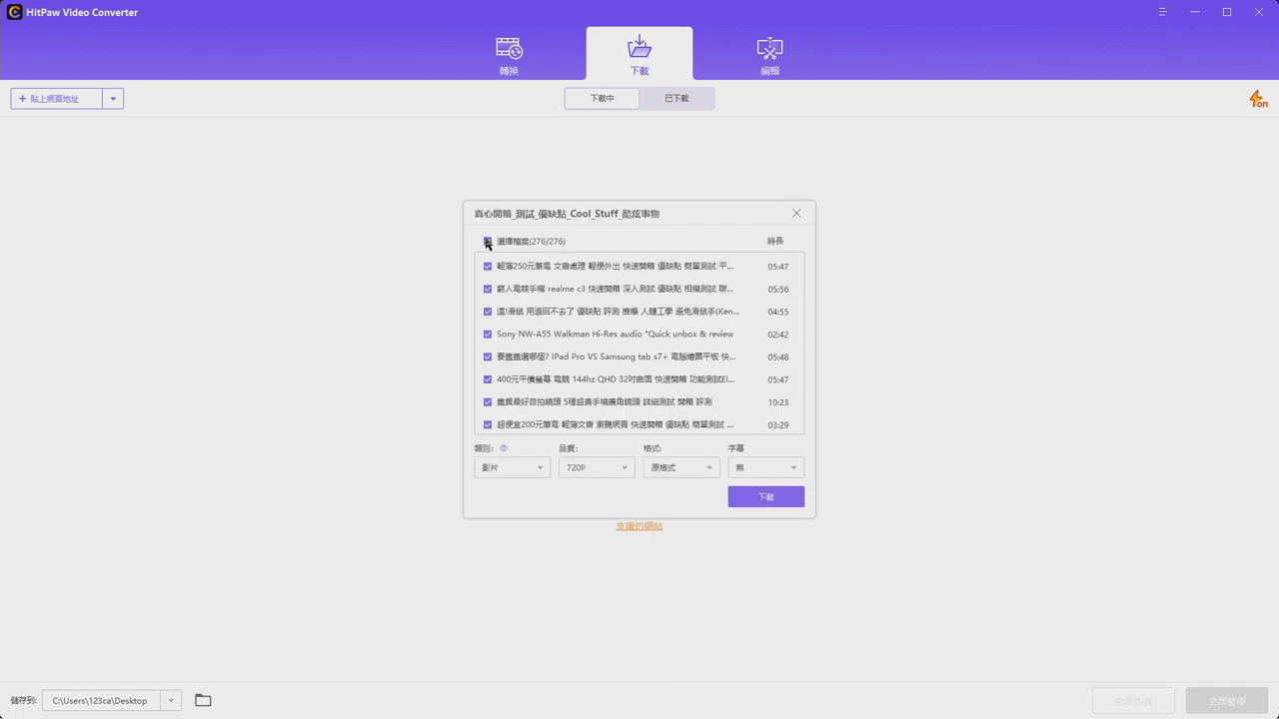
Limit the playlist selection to the first three videos and the 超便宜200元筆電 laptop video
click(486, 241)
click(488, 267)
click(487, 289)
click(488, 312)
Set the quality to 2160P(4K) and the format to MP4, and start downloading the selected videos
click(596, 468)
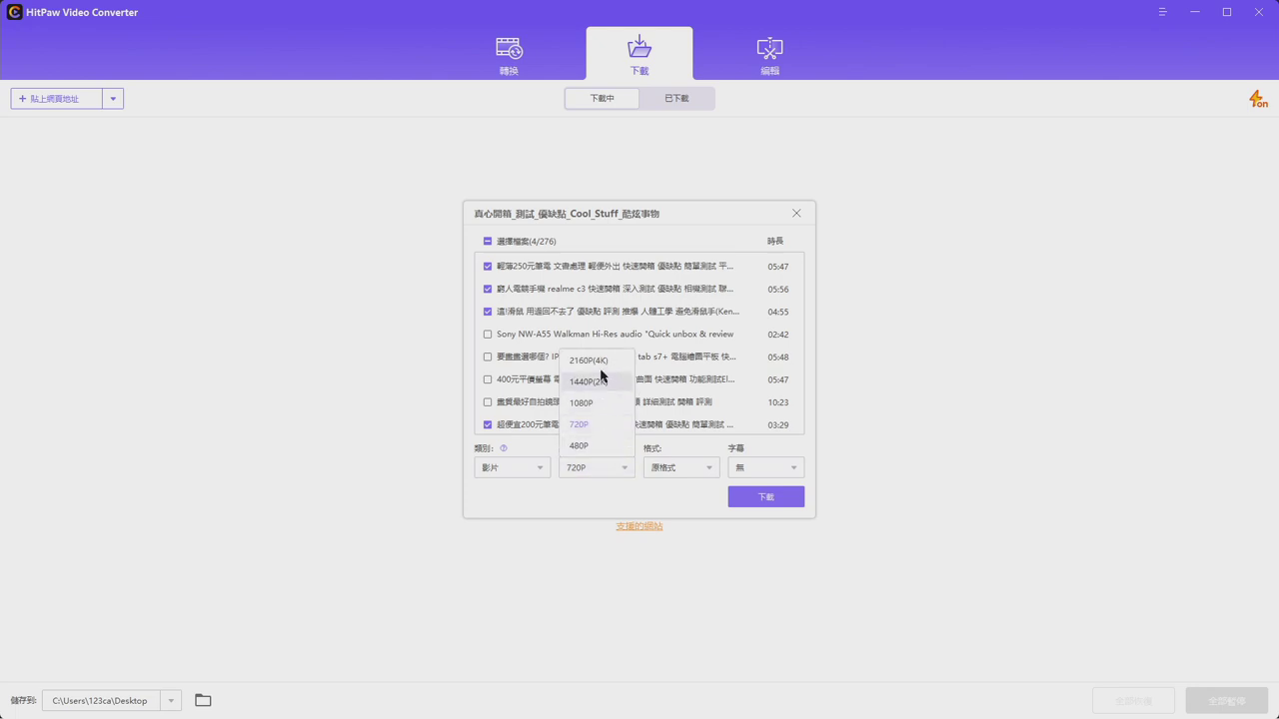
click(598, 363)
click(686, 468)
click(699, 465)
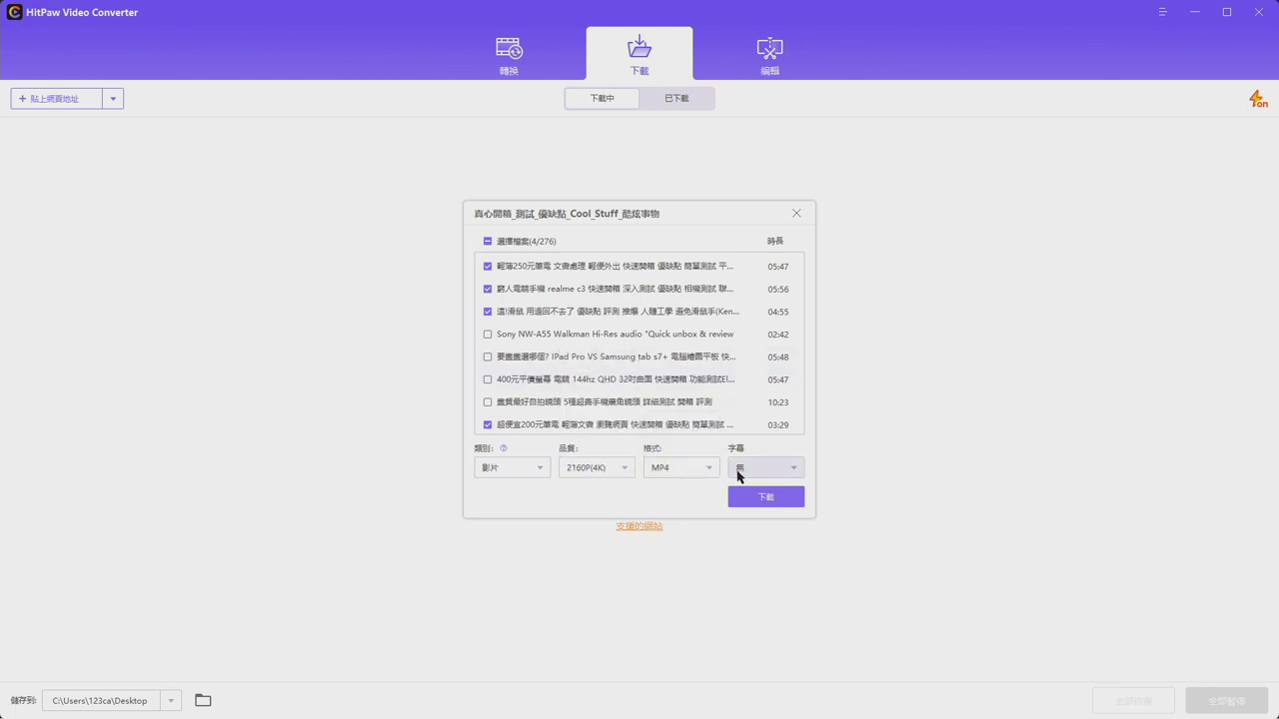
click(768, 496)
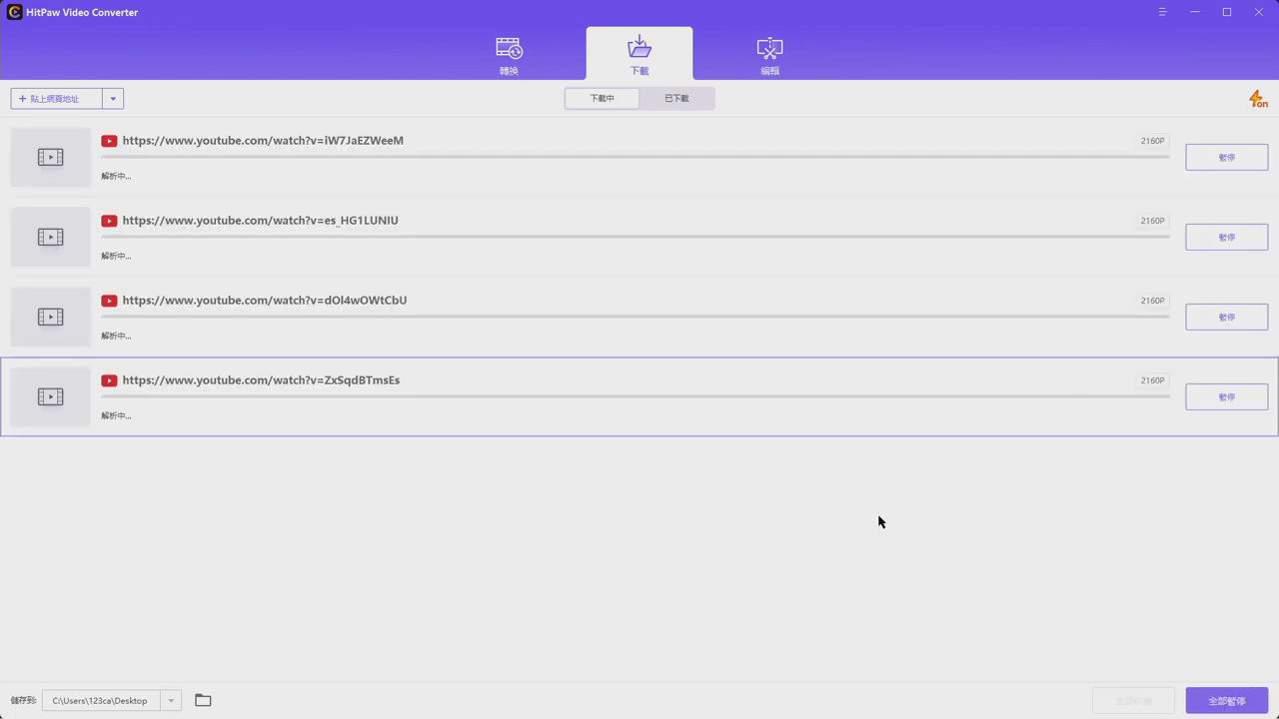
Close the YouTube video page in the browser and return to HitPaw Video Converter
key(alt+Tab)
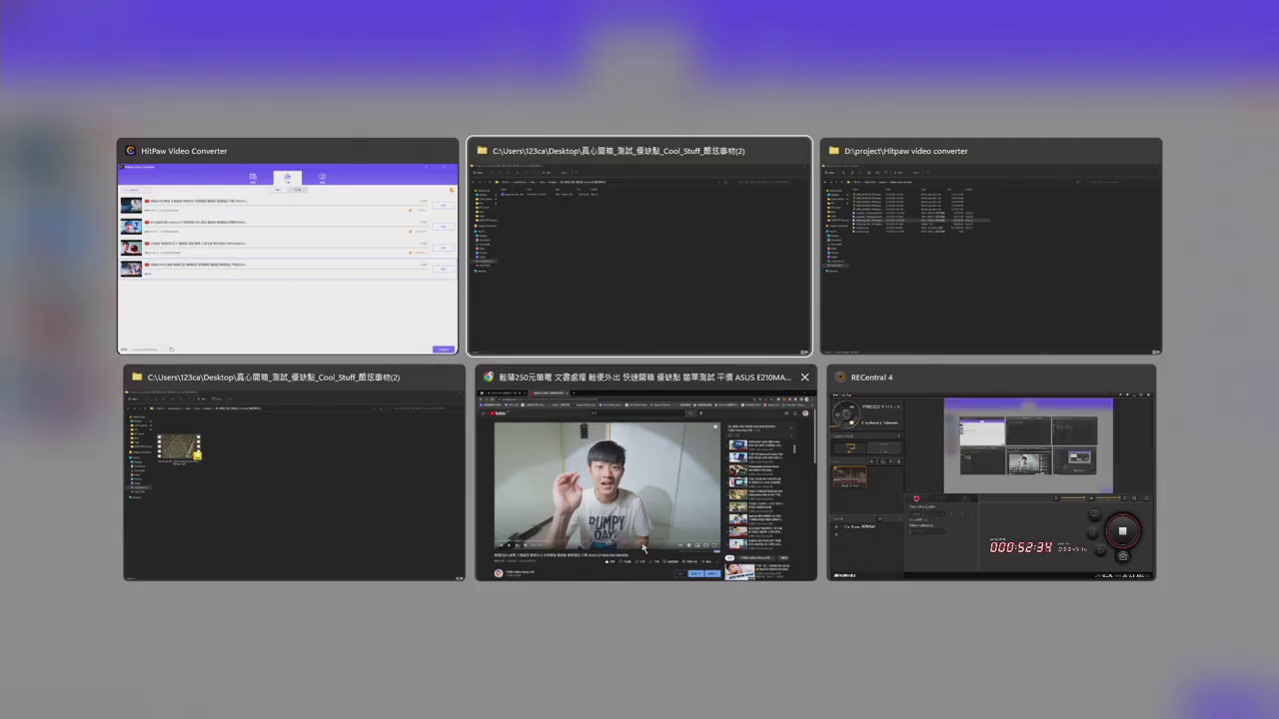
click(565, 501)
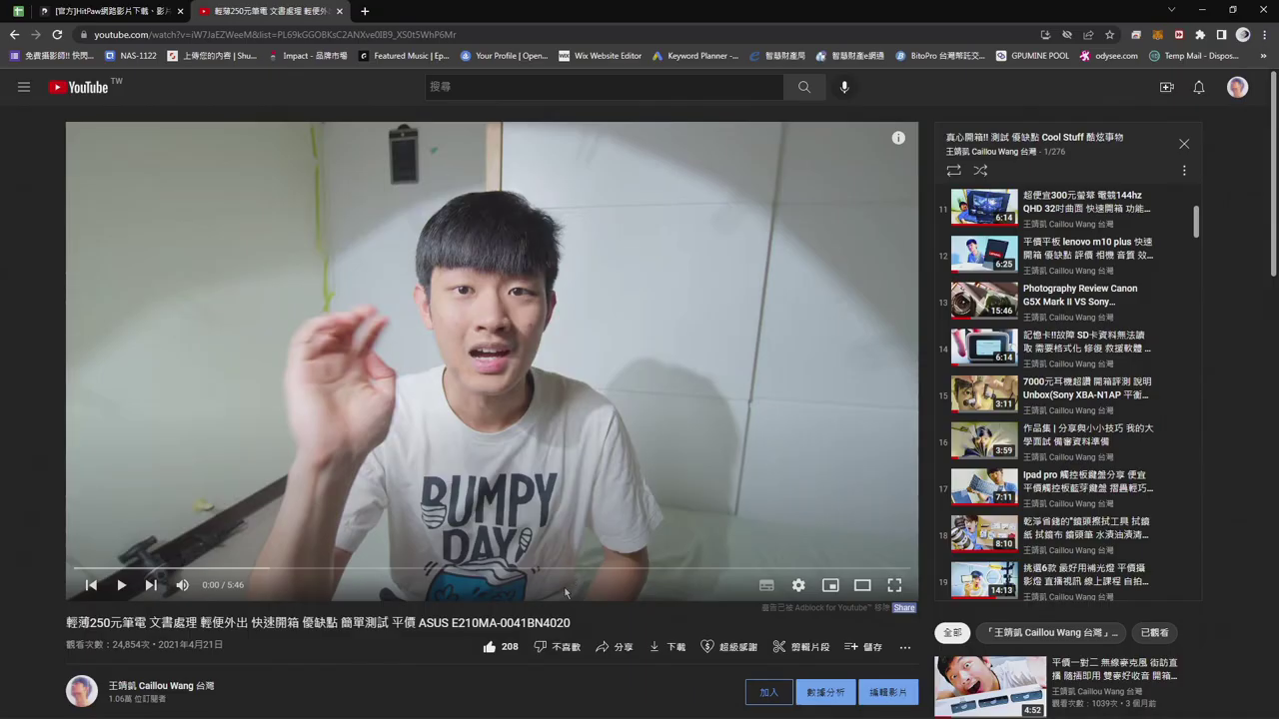
key(ctrl+w)
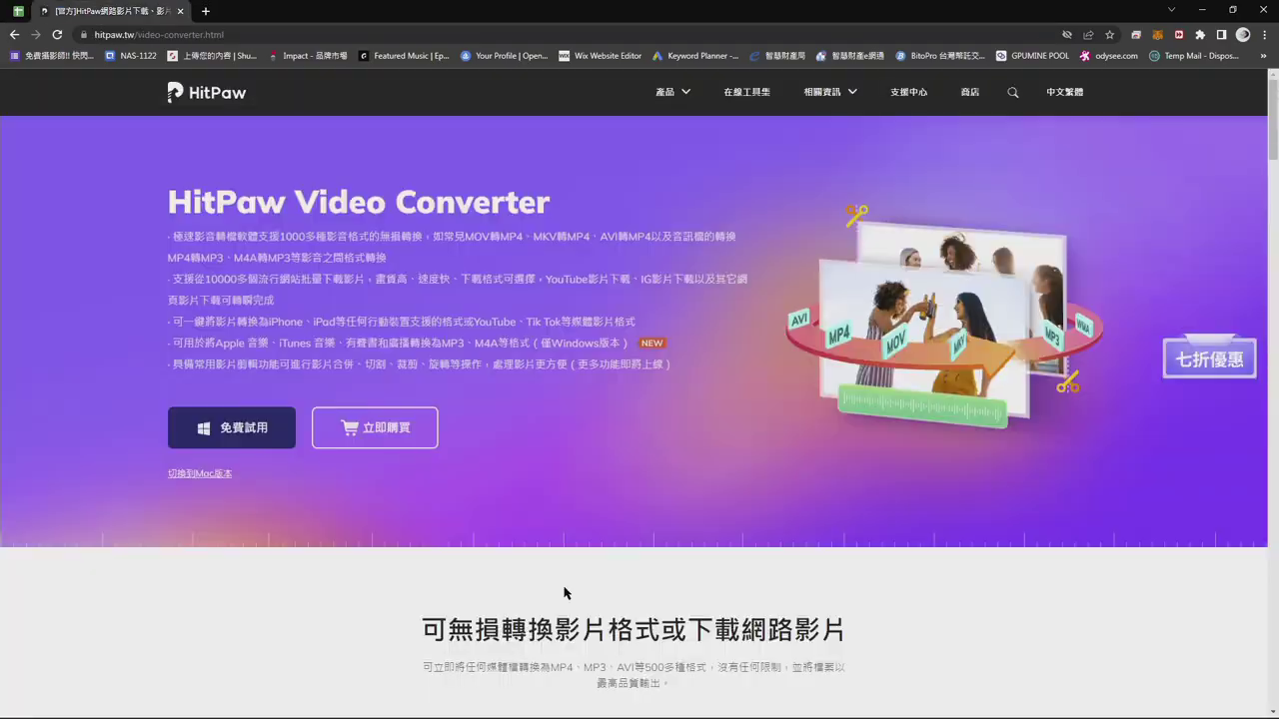
key(alt+Tab)
click(640, 325)
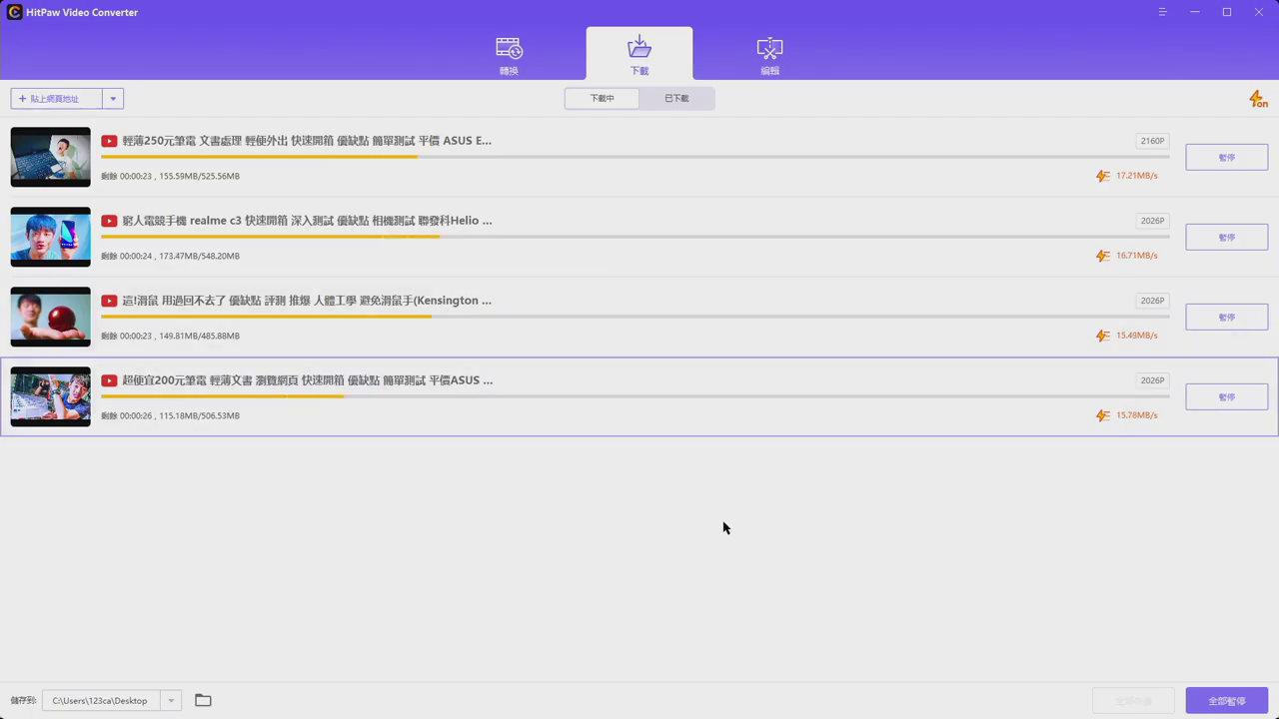
Check the finished conversions and the progress of the conversion still running
click(556, 38)
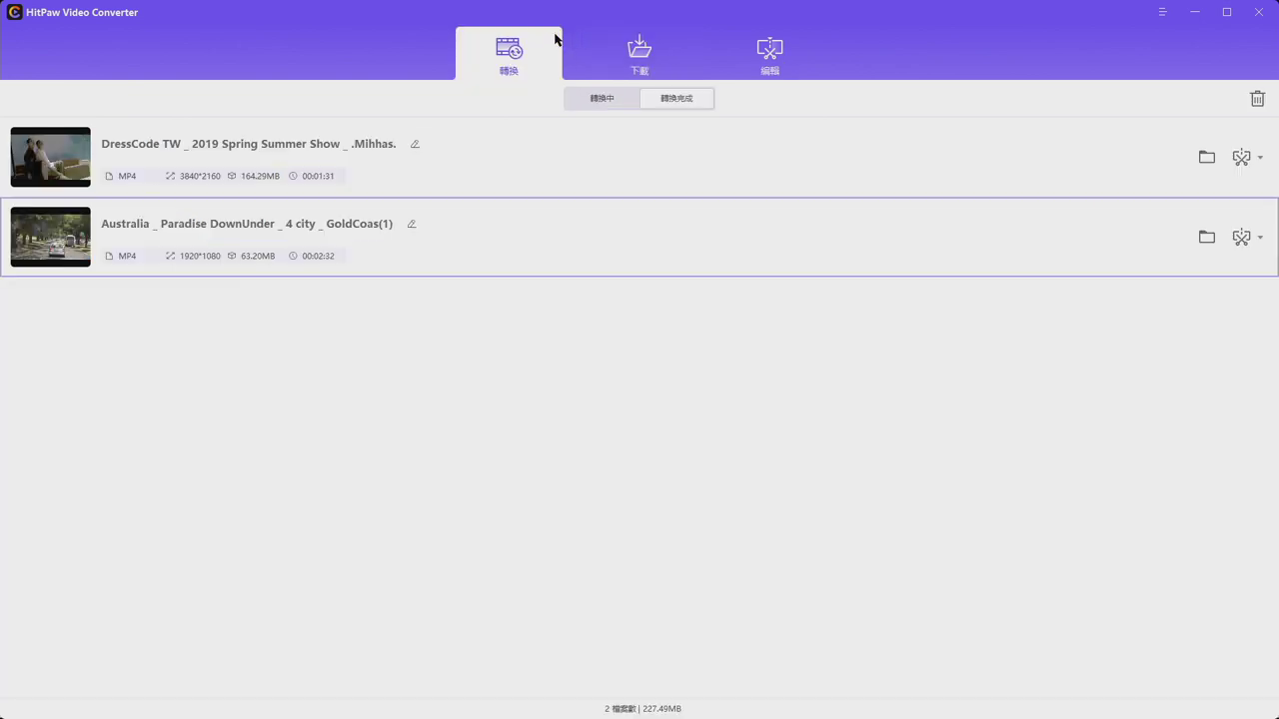
click(589, 98)
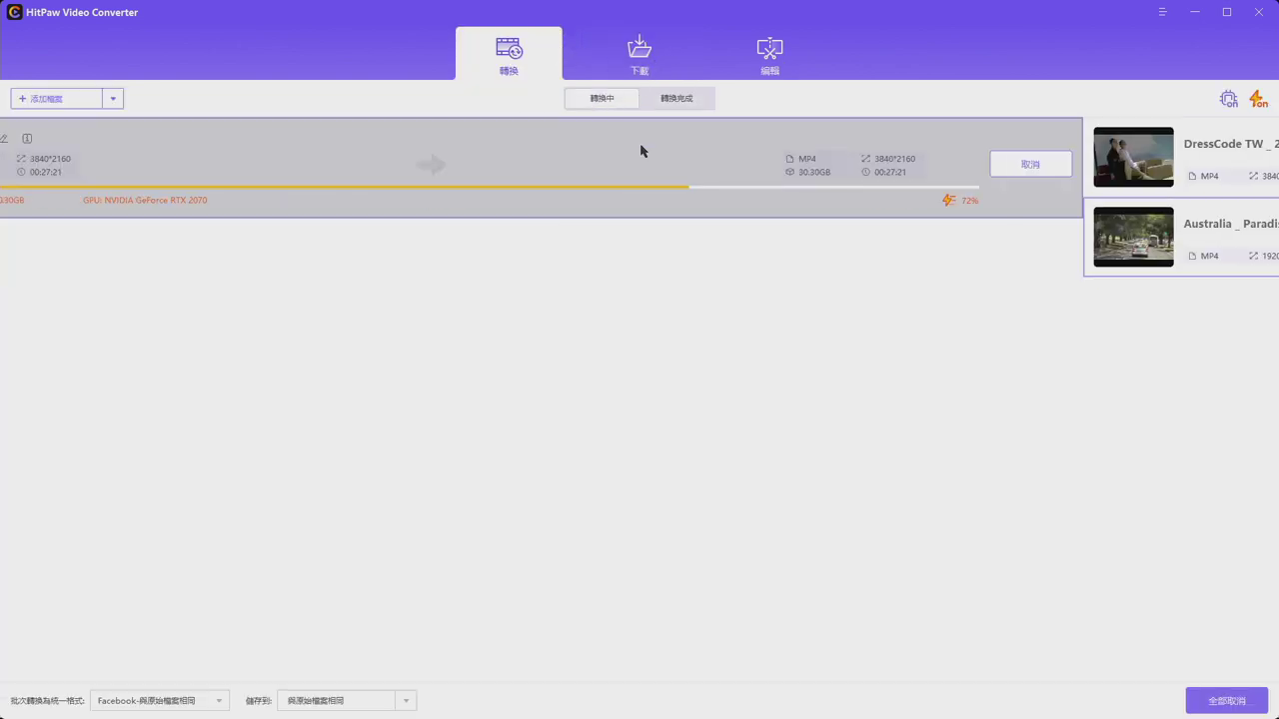
click(655, 63)
Open the output folder of the edited Australia _ Paradise DownUnder video, play the file to check it and close the player
click(765, 68)
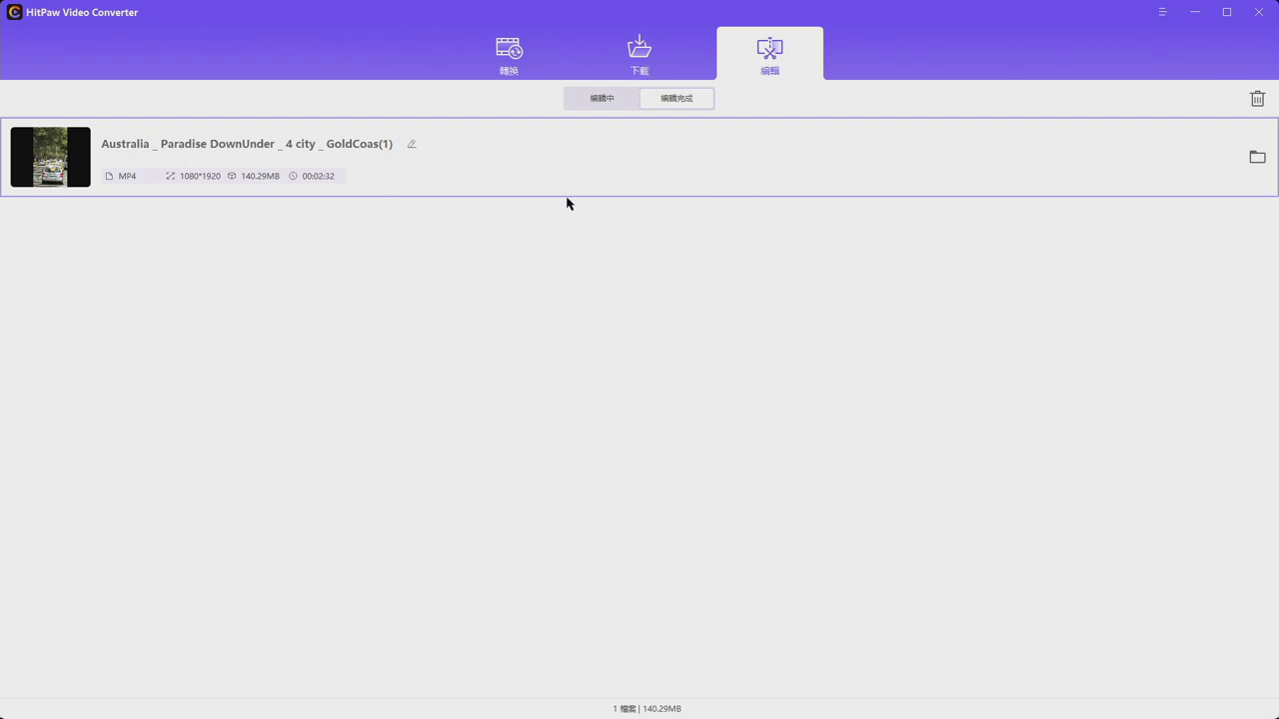
click(649, 74)
click(775, 66)
click(1258, 157)
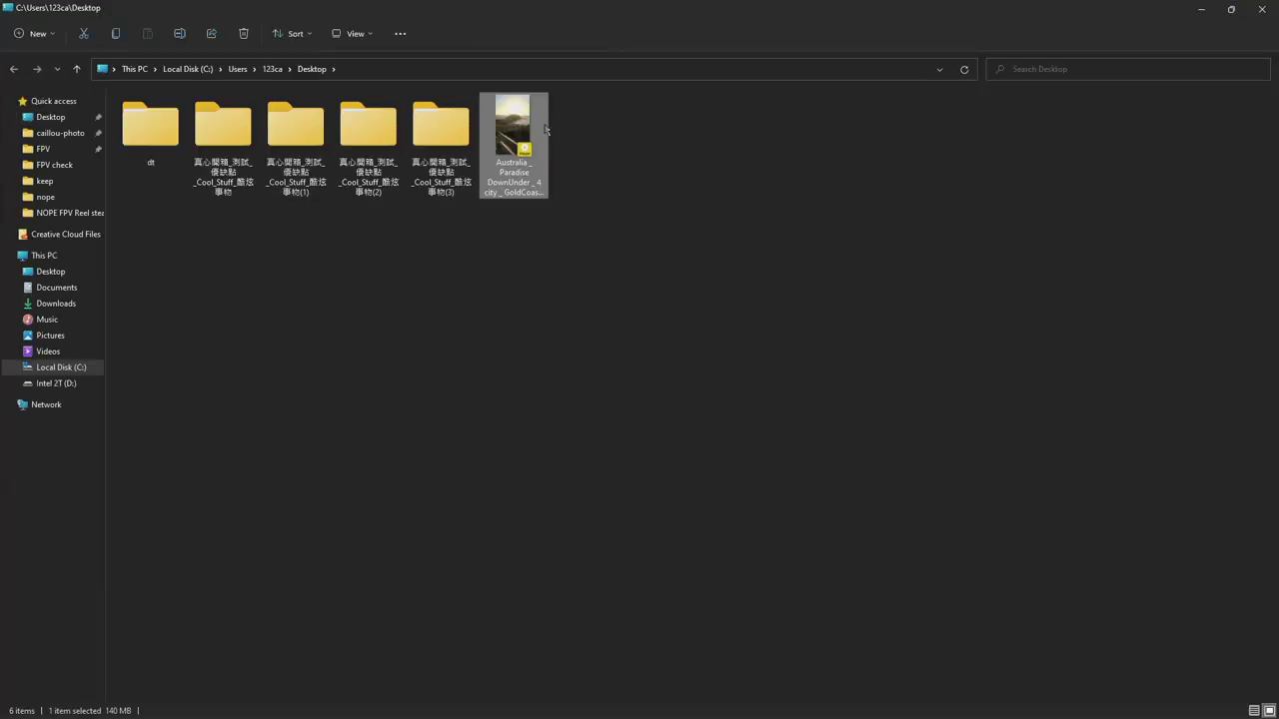
key(Return)
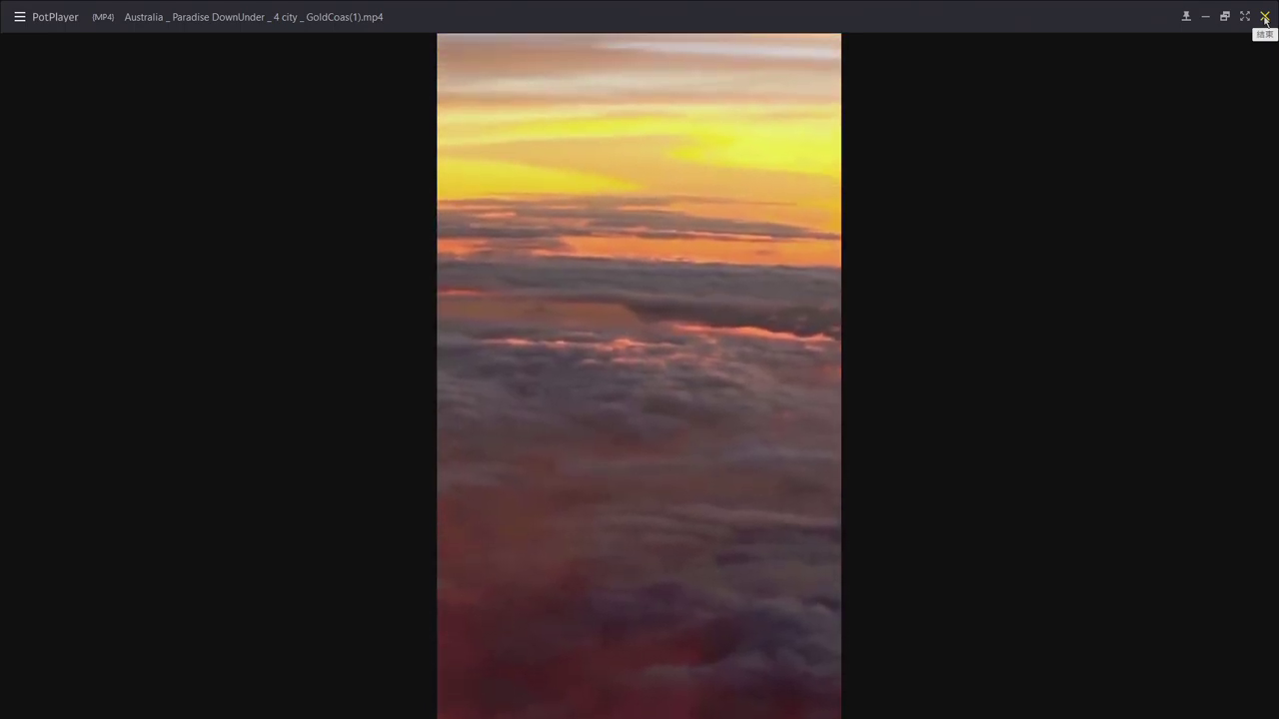
click(1265, 17)
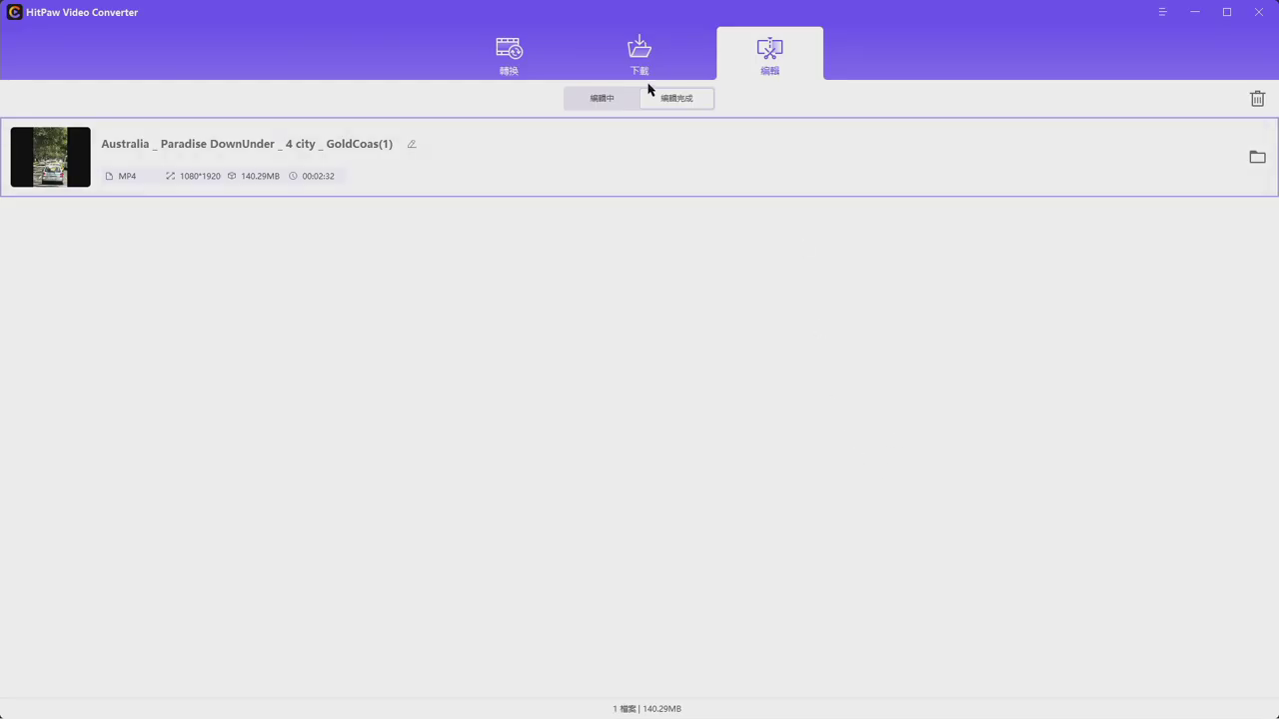
Check the download queue and finished downloads, and open the folder containing the 超便宜200元筆電 laptop video
click(646, 62)
click(676, 100)
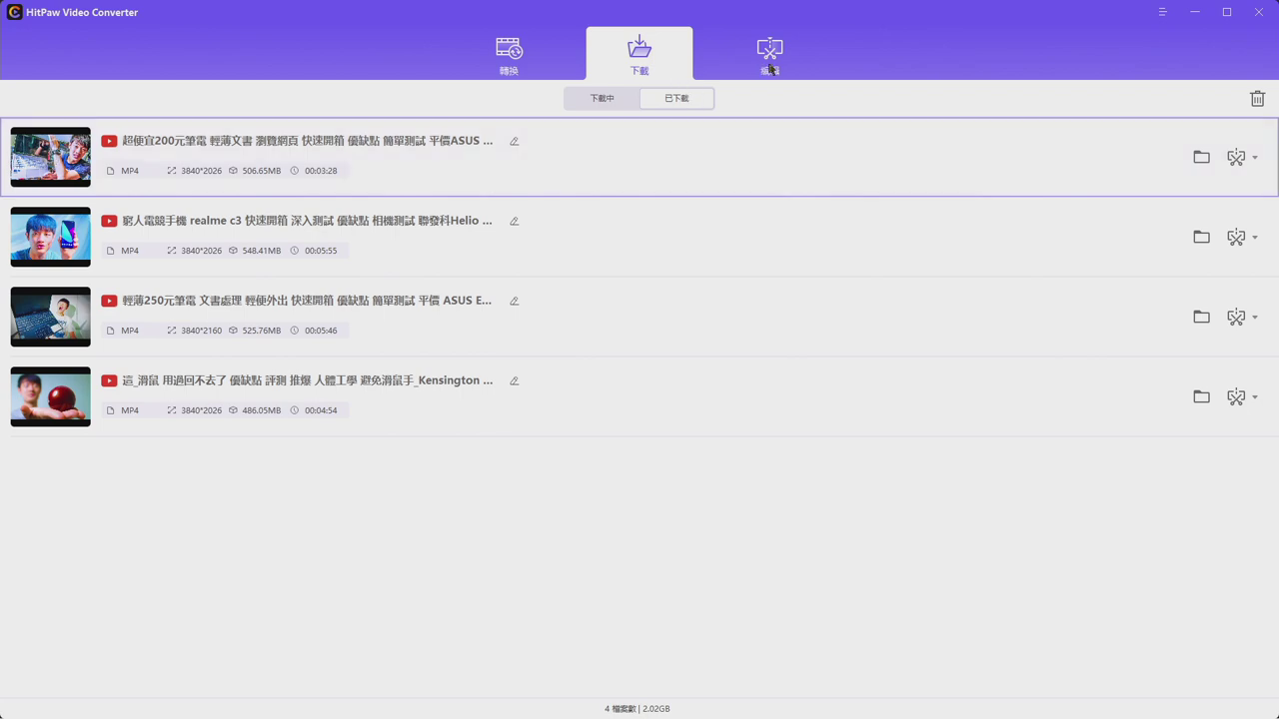
click(771, 69)
click(666, 62)
click(604, 98)
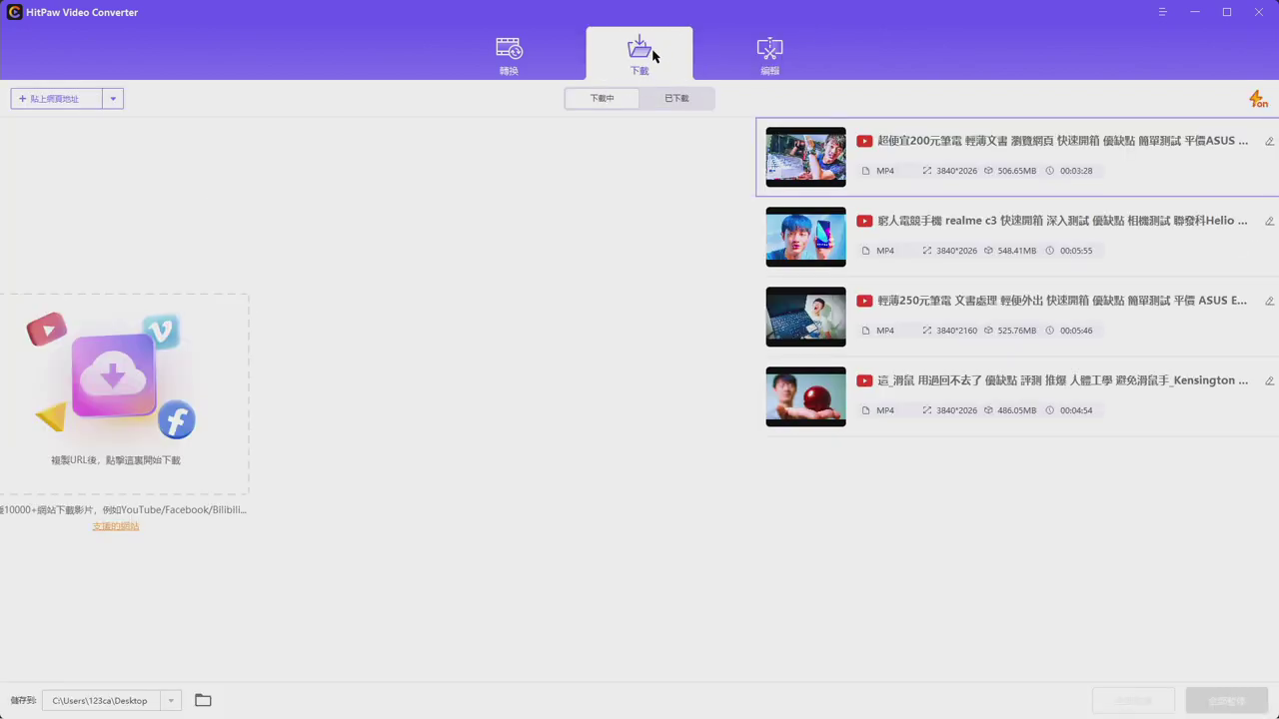
click(782, 66)
click(650, 64)
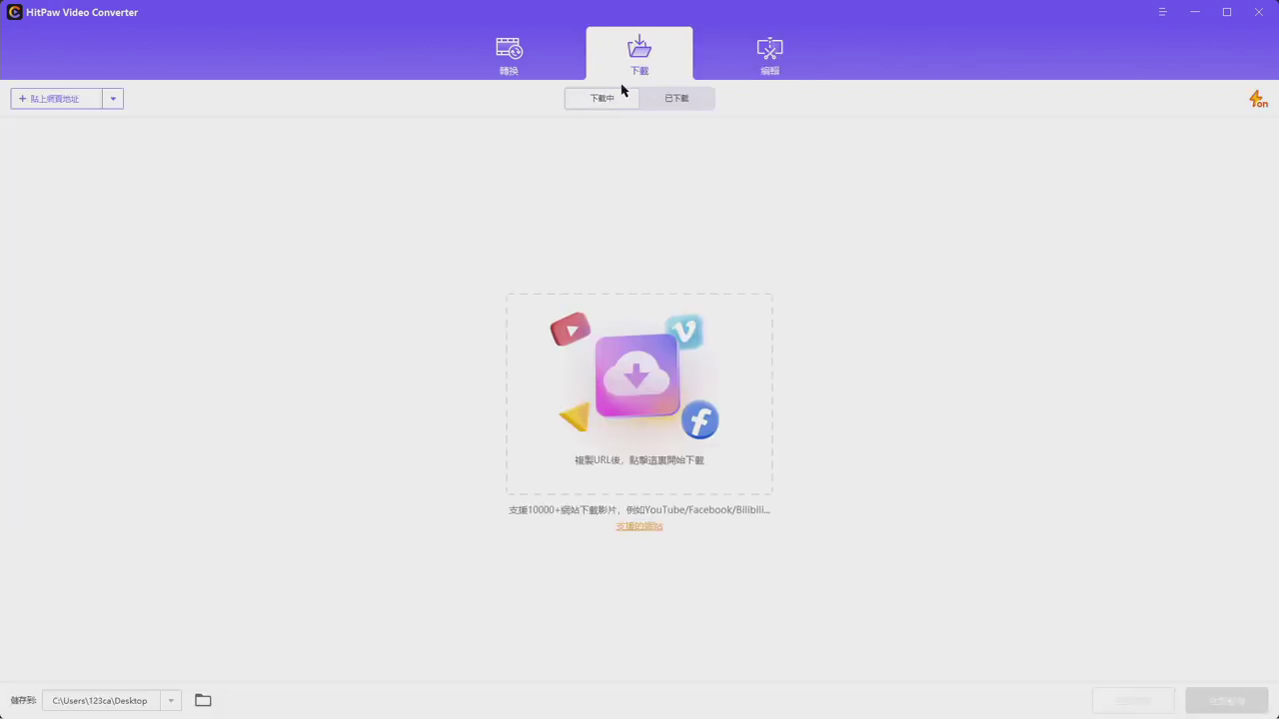
click(666, 99)
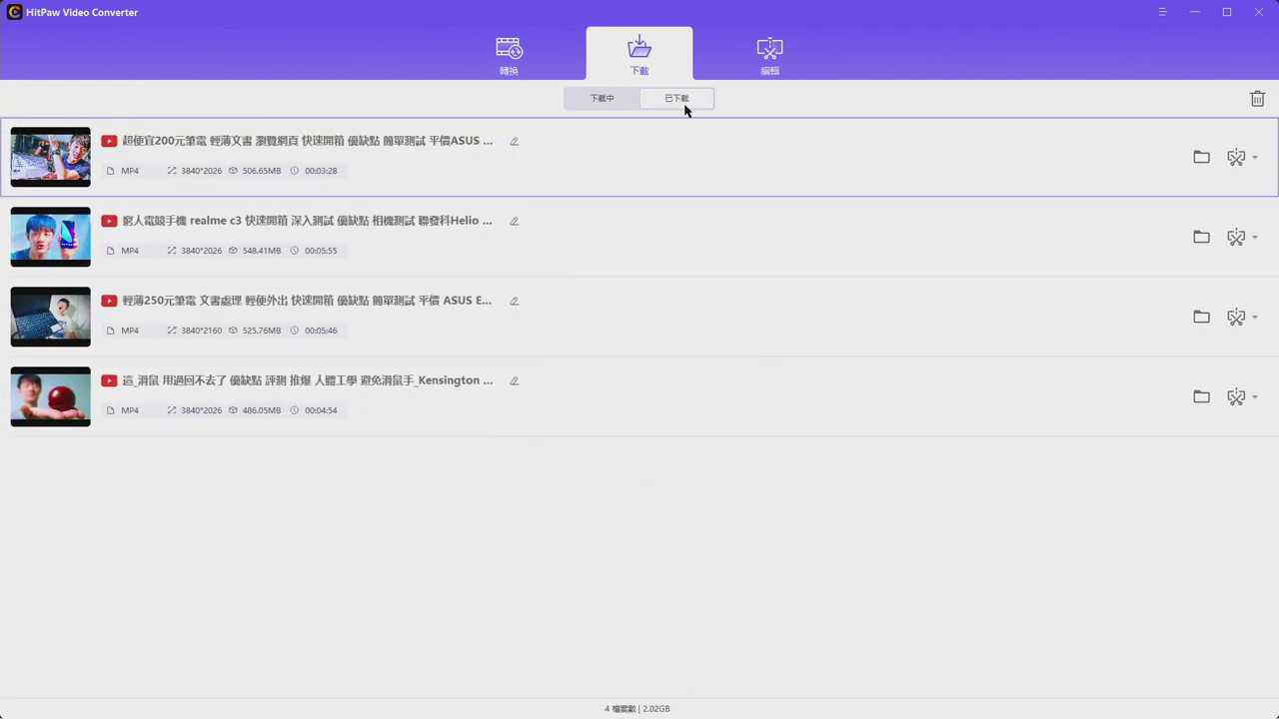
click(1201, 158)
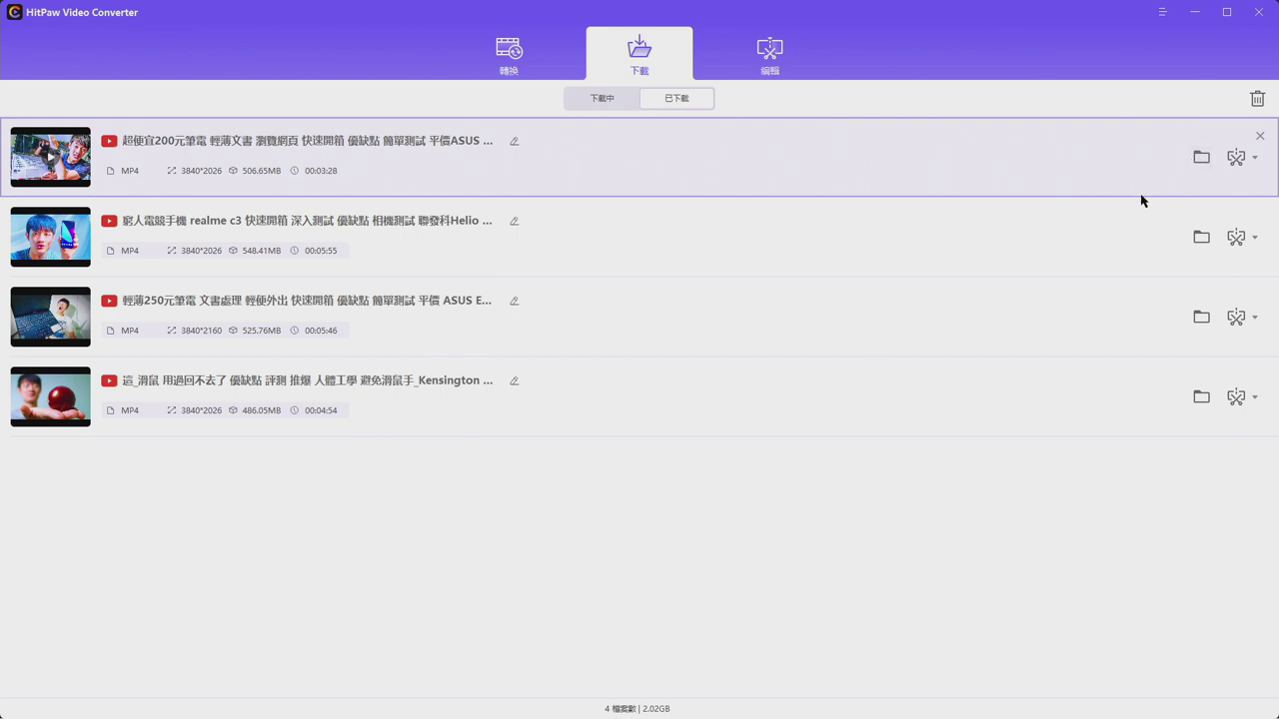
Open the download folder, try to play the realme c3 MP4, close the player and view the file's properties
click(1201, 158)
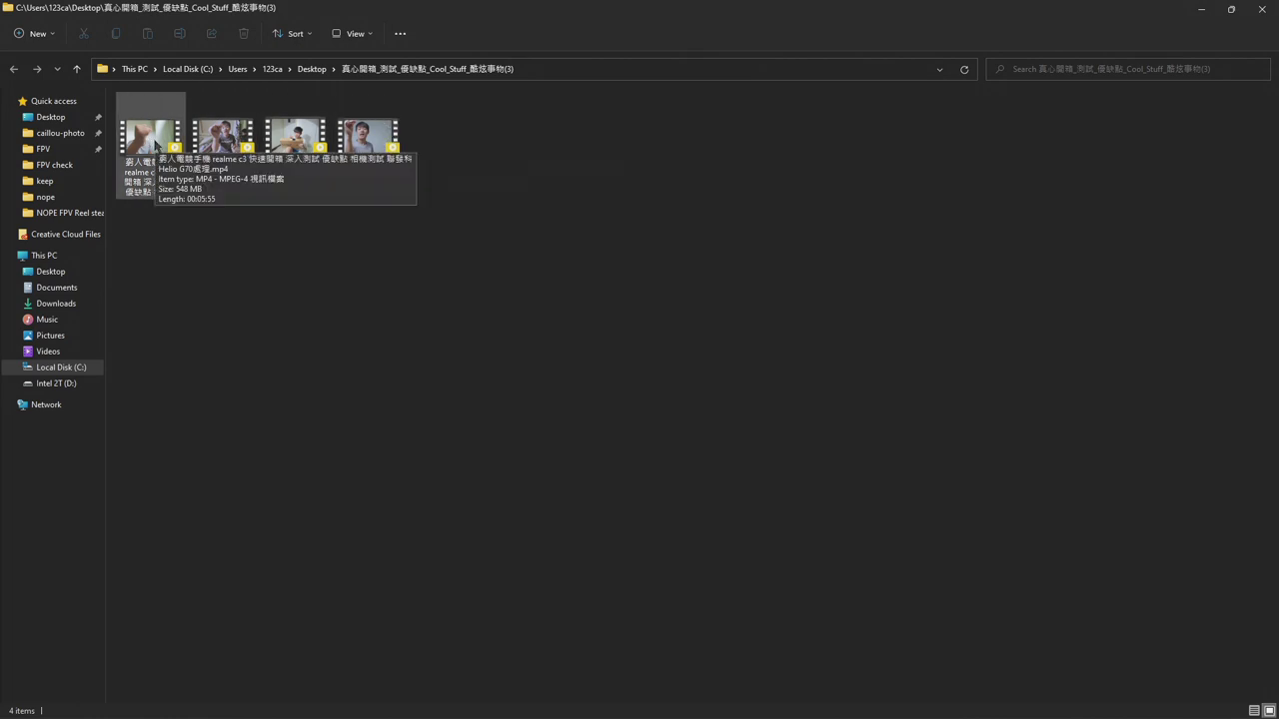
click(155, 146)
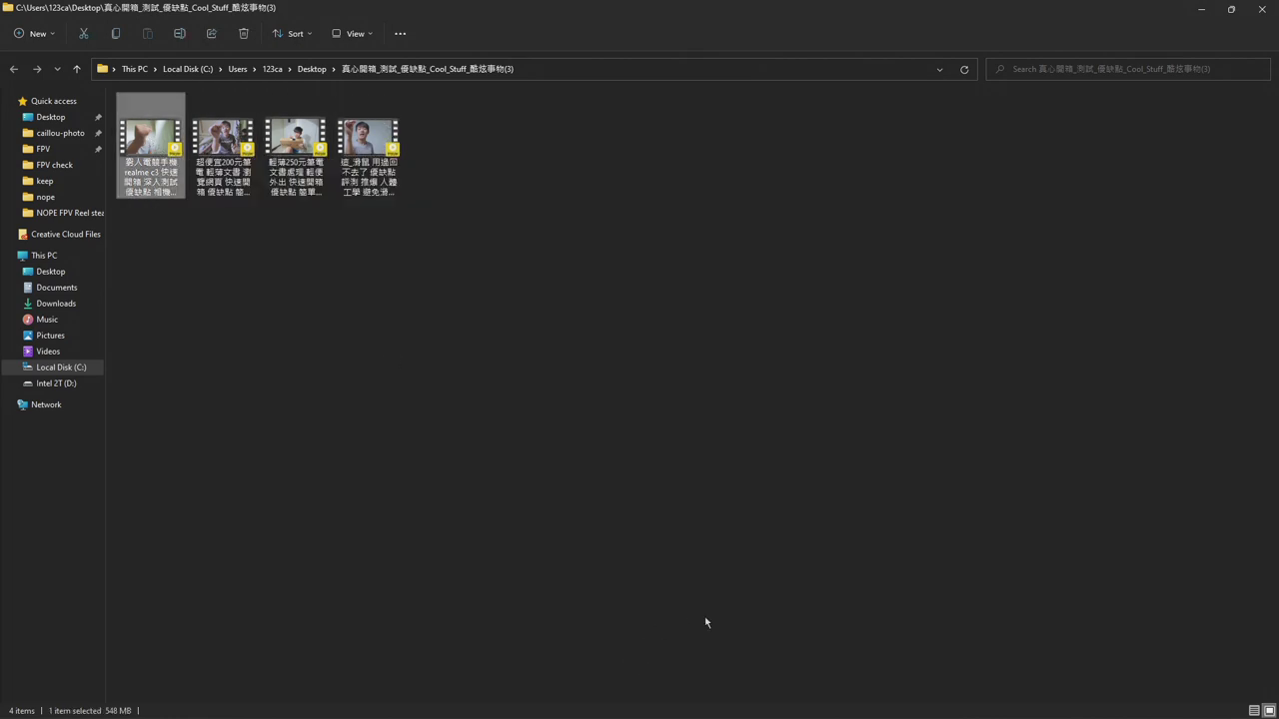
key(Return)
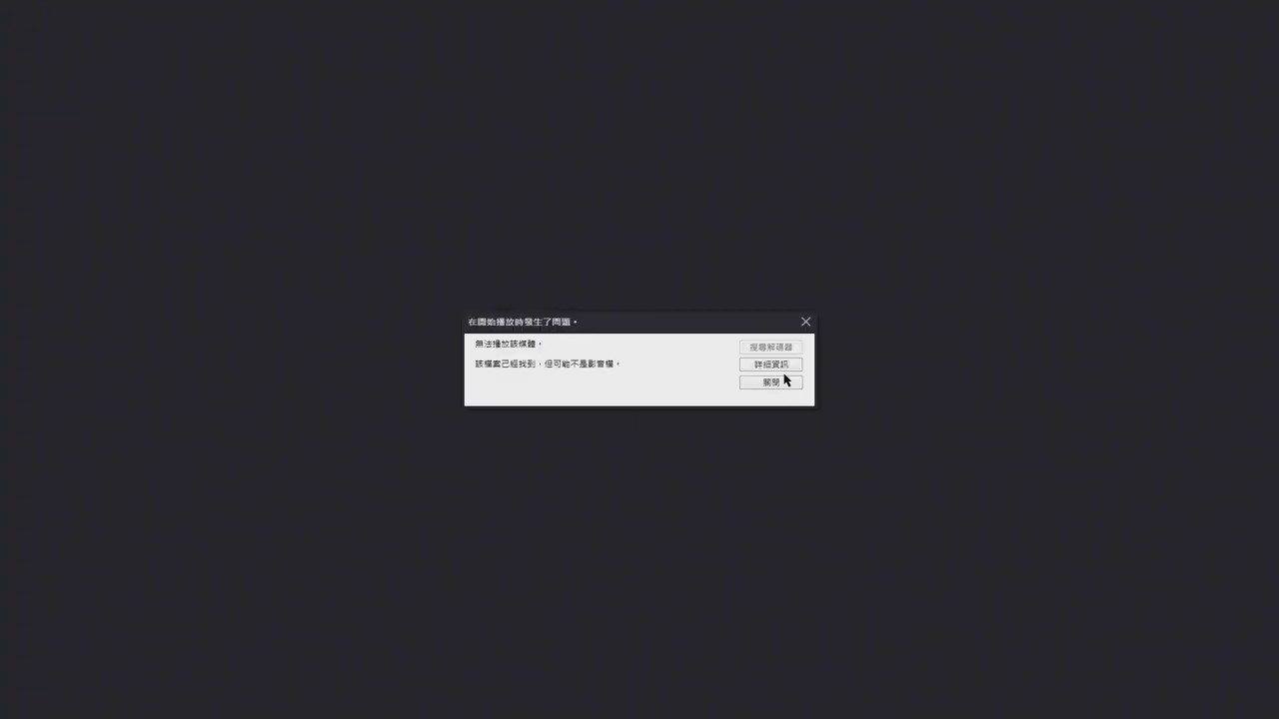
click(785, 381)
click(1266, 14)
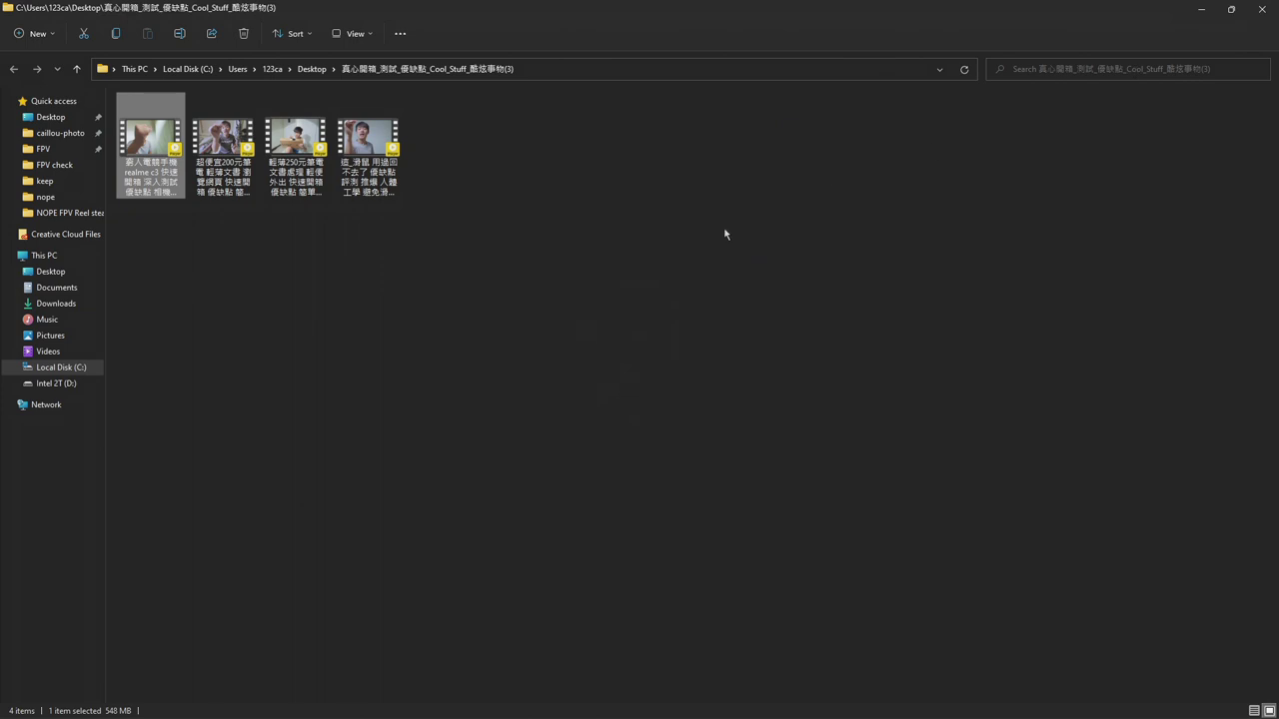
key(alt+Return)
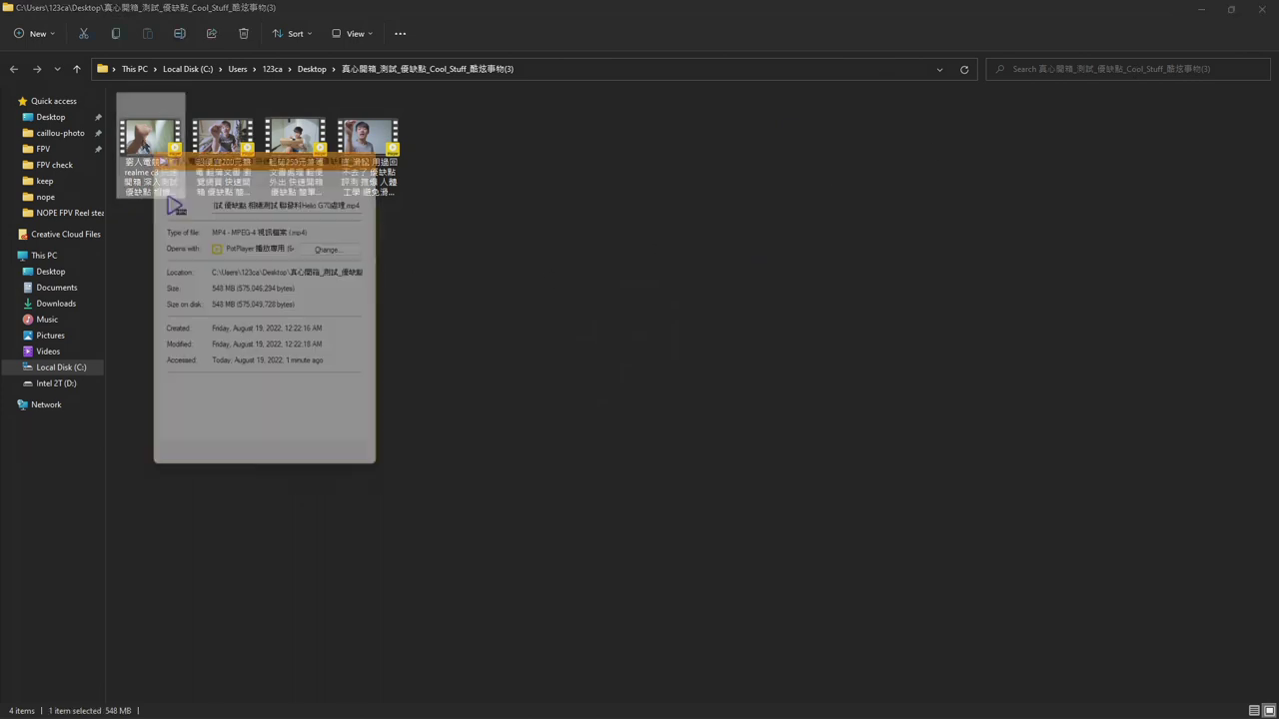
click(377, 150)
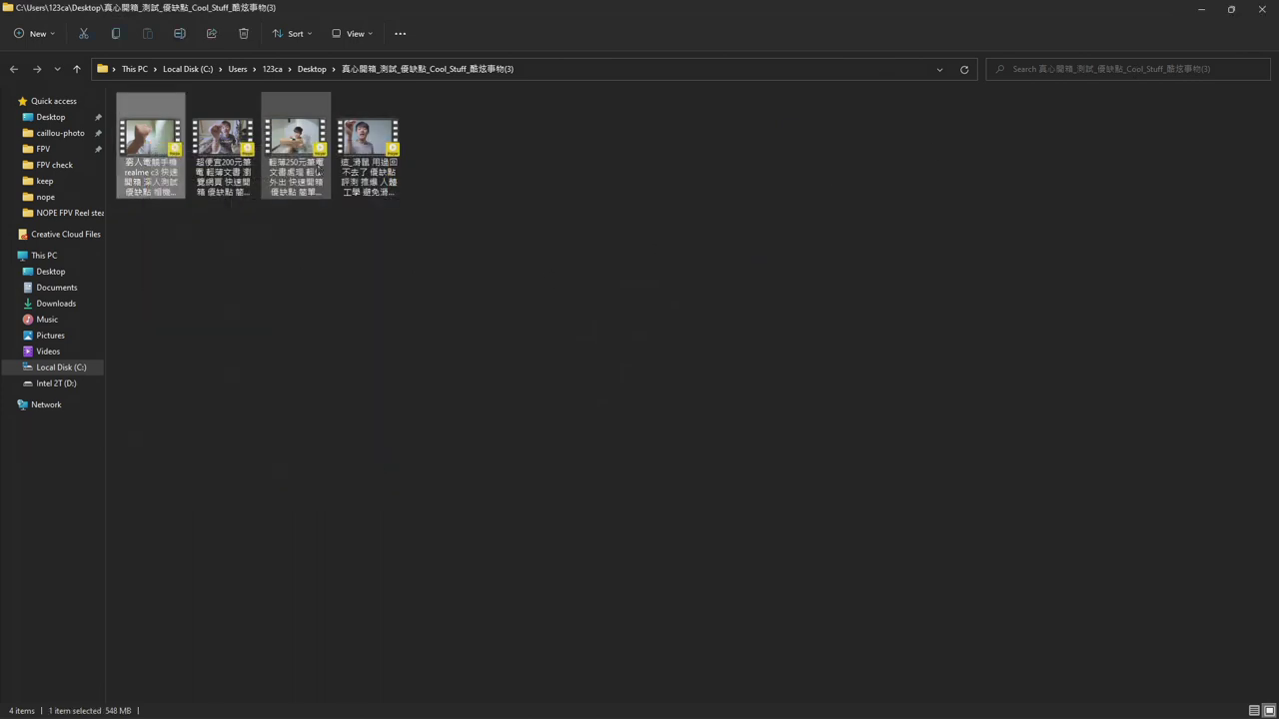
Try to play the 超便宜200元筆電 MP4 from the same folder and close the player
click(236, 159)
double_click(246, 163)
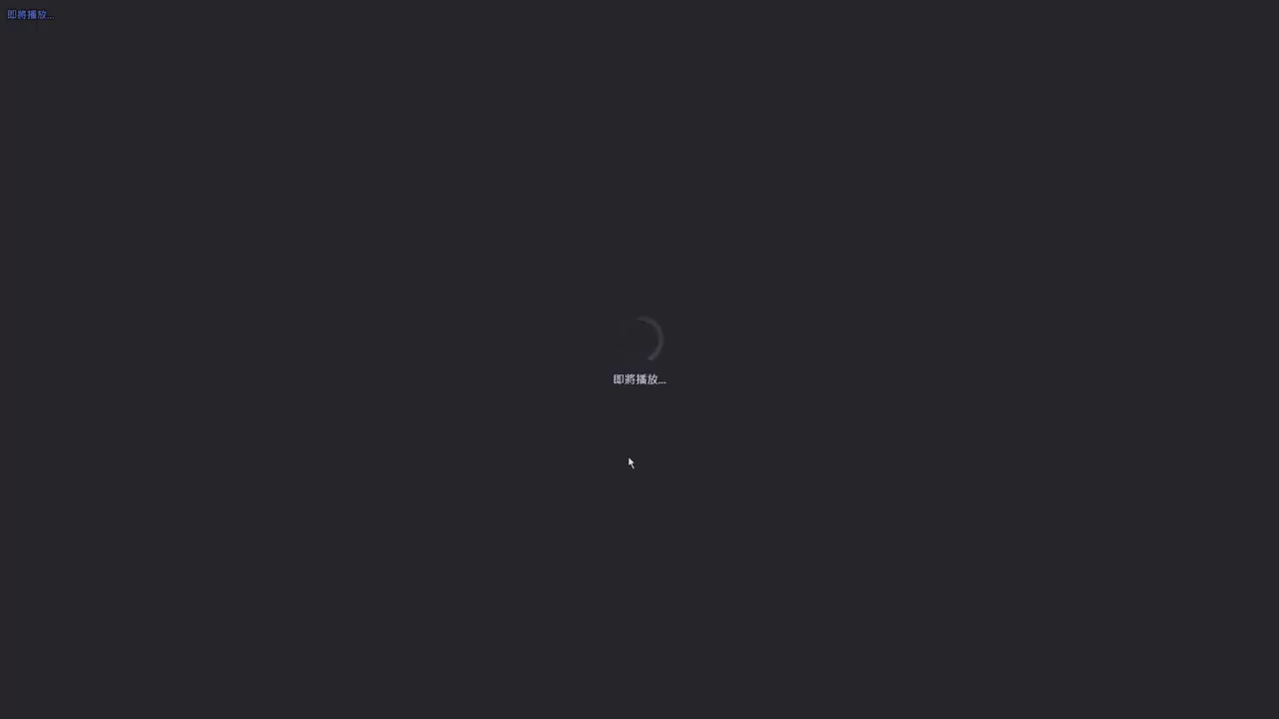
click(781, 389)
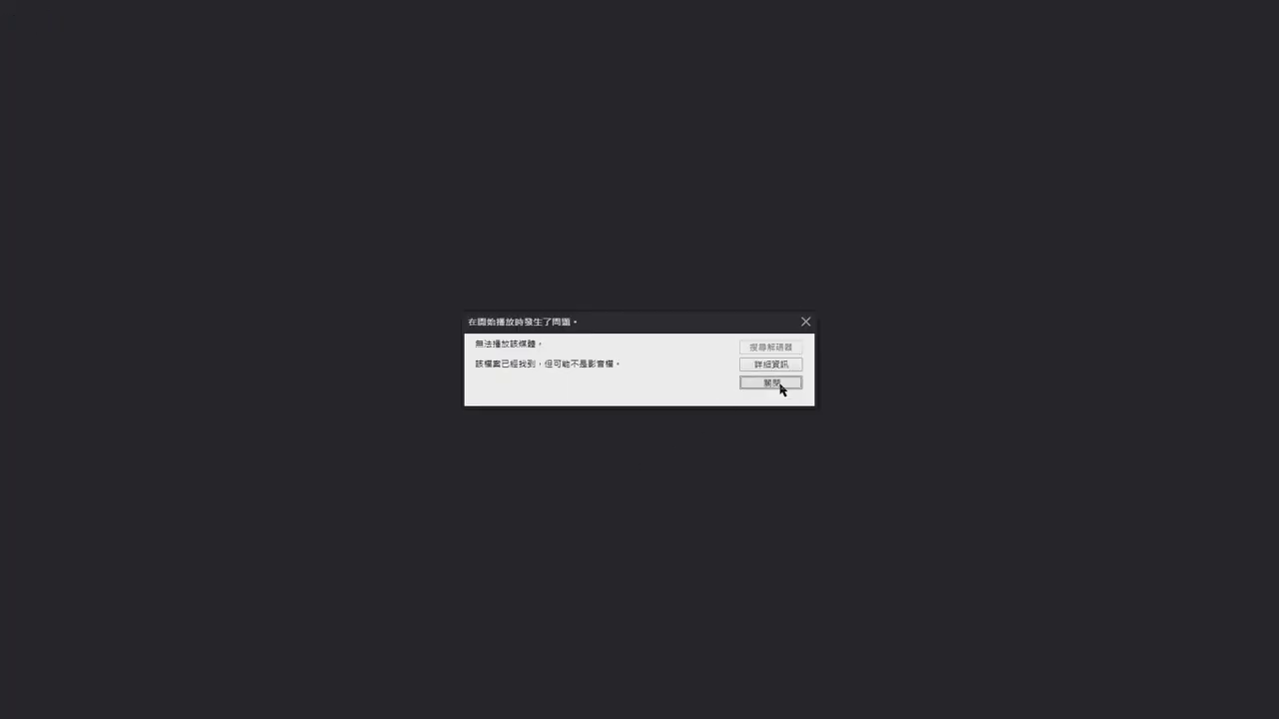
click(1264, 13)
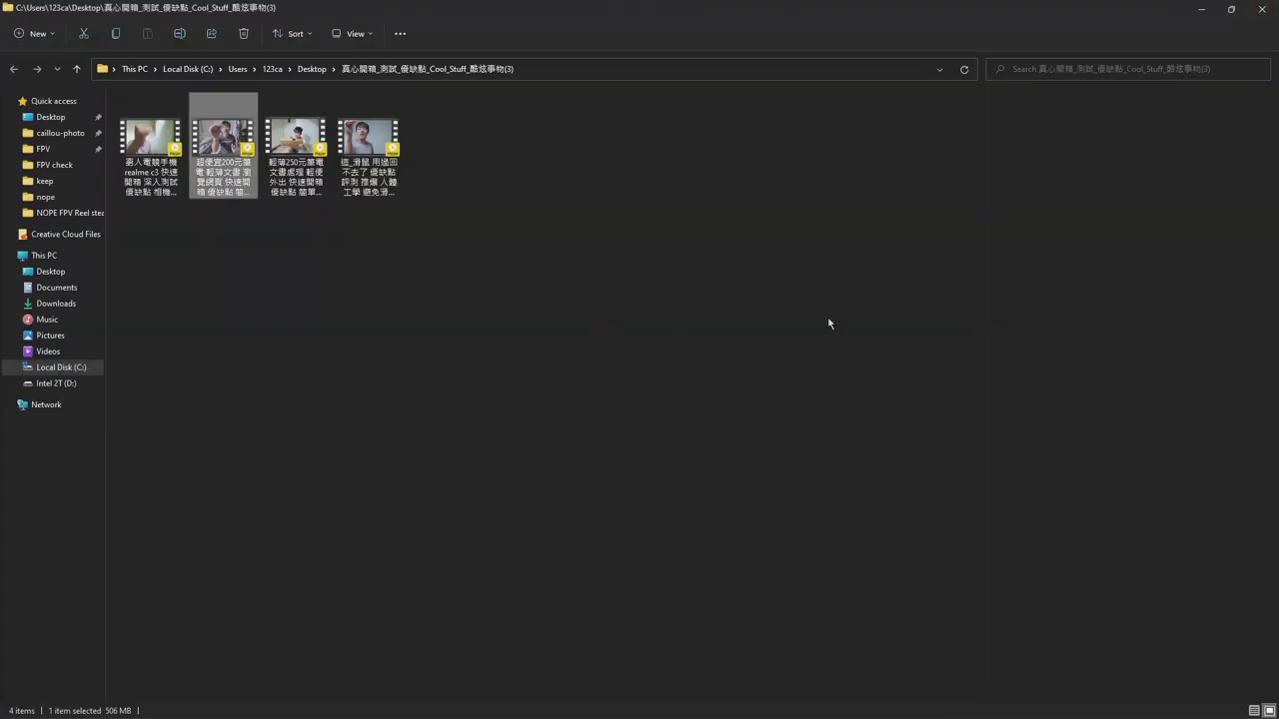
Delete all MP4 files in the 真心開箱 (3) folder and clear the finished downloads list in HitPaw Video Converter
key(ctrl+a)
key(Delete)
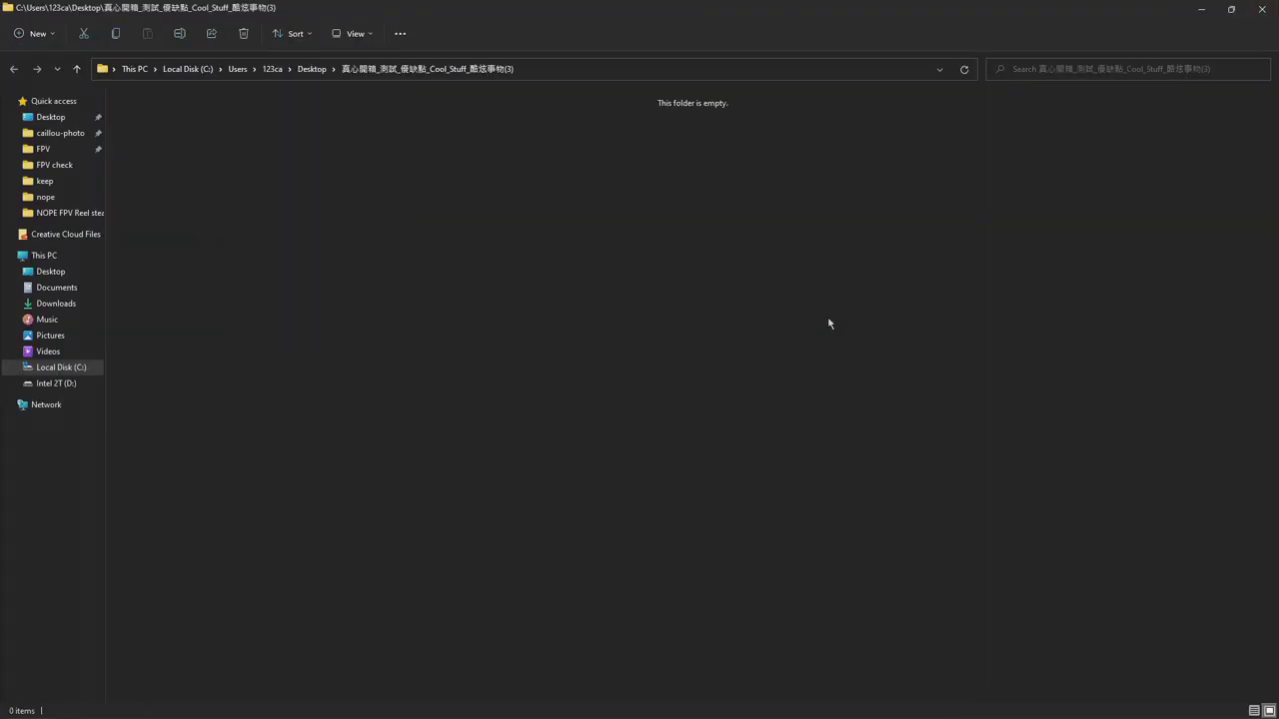
key(alt+Tab)
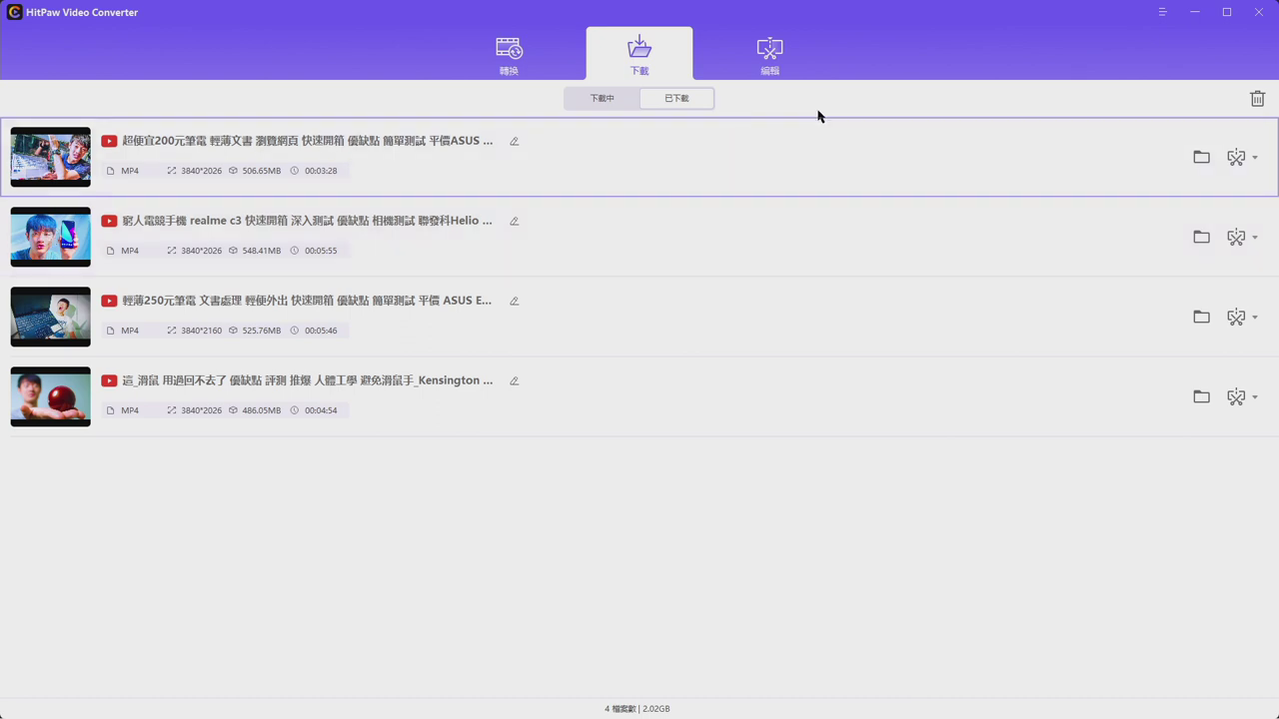
click(1257, 101)
Load the copied playlist URL for download and set the quality to 2160P(4K), keeping the format as 原格式
click(611, 97)
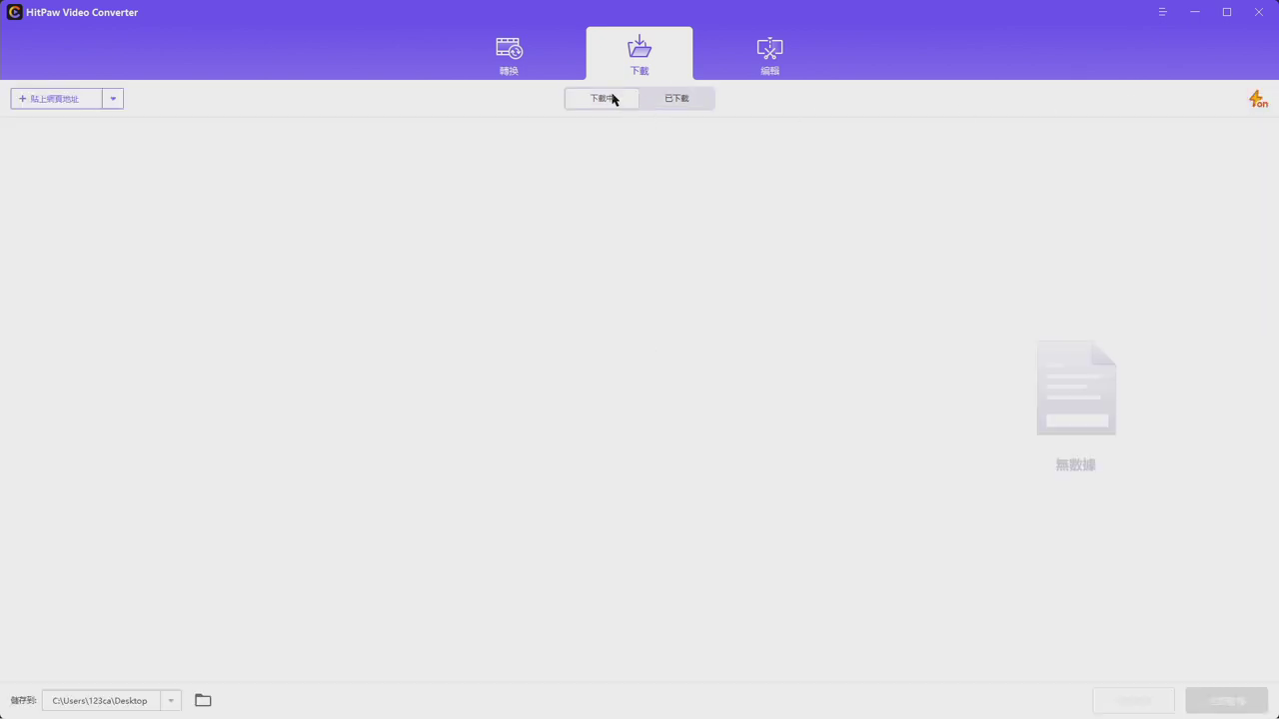
click(55, 98)
click(592, 373)
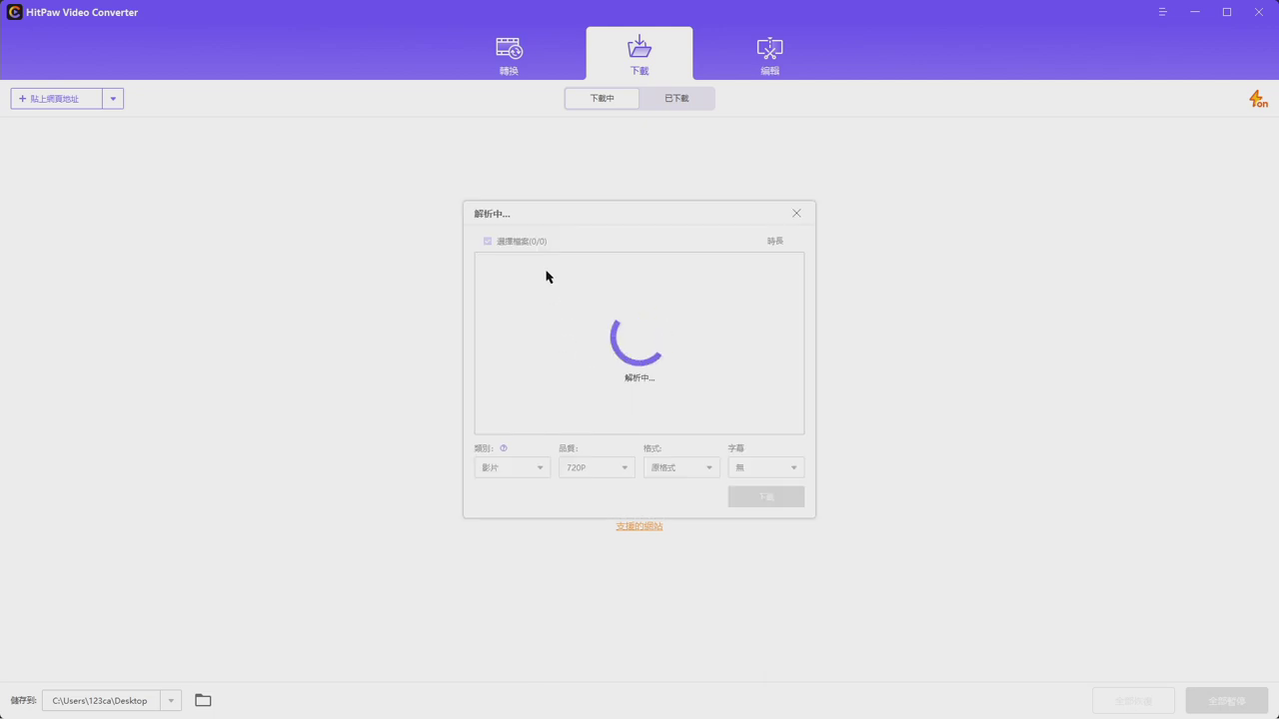
click(597, 477)
click(599, 361)
click(676, 469)
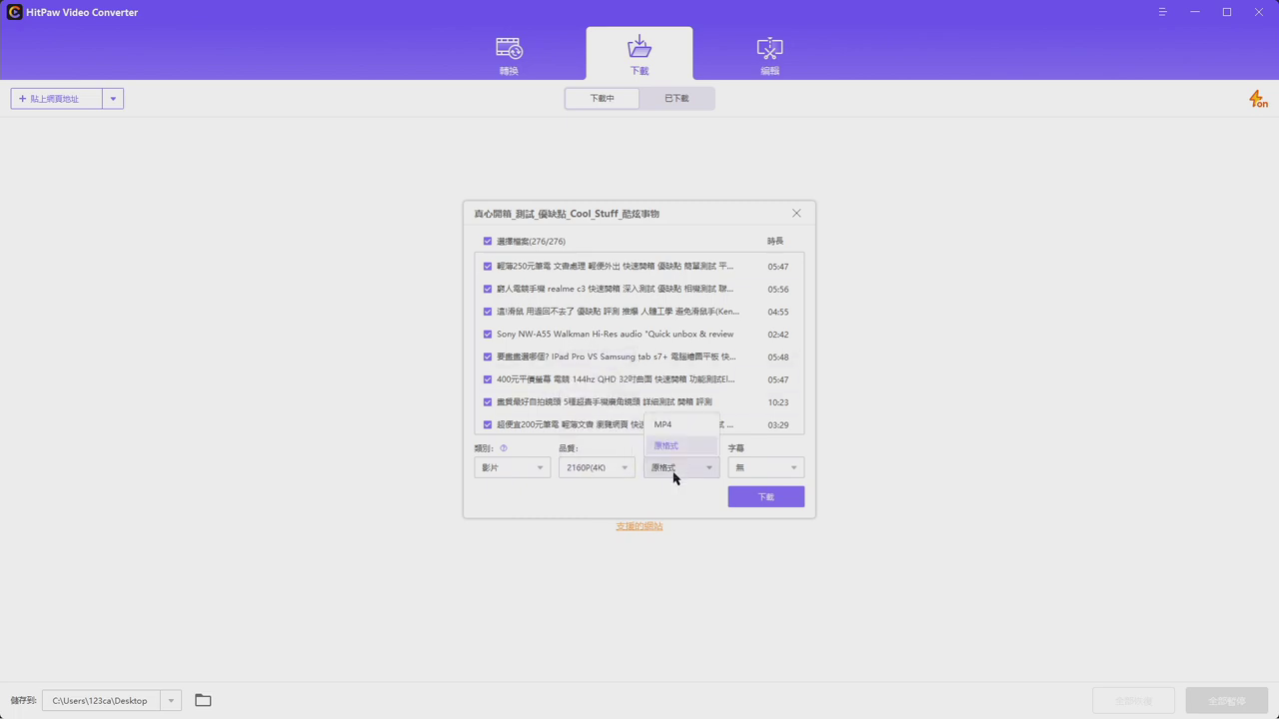
click(667, 446)
click(676, 468)
click(667, 446)
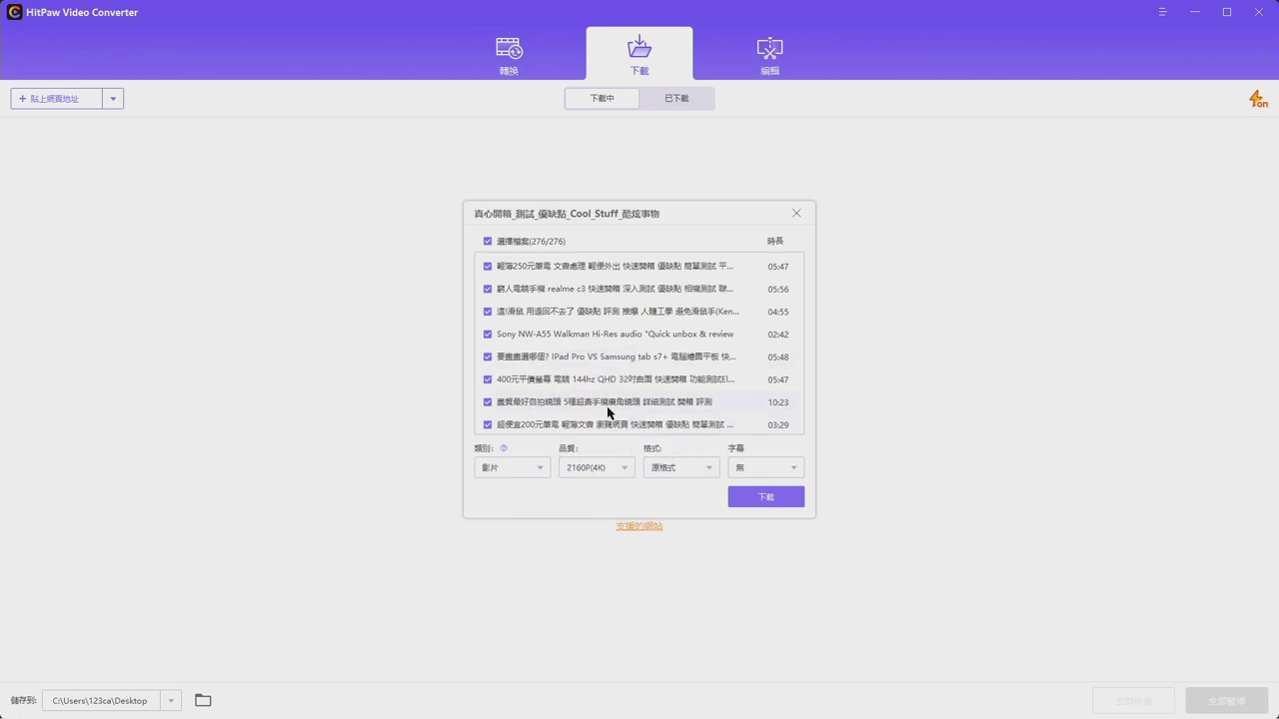
Select only the first five videos of the playlist and start downloading them
click(487, 242)
click(488, 266)
click(782, 503)
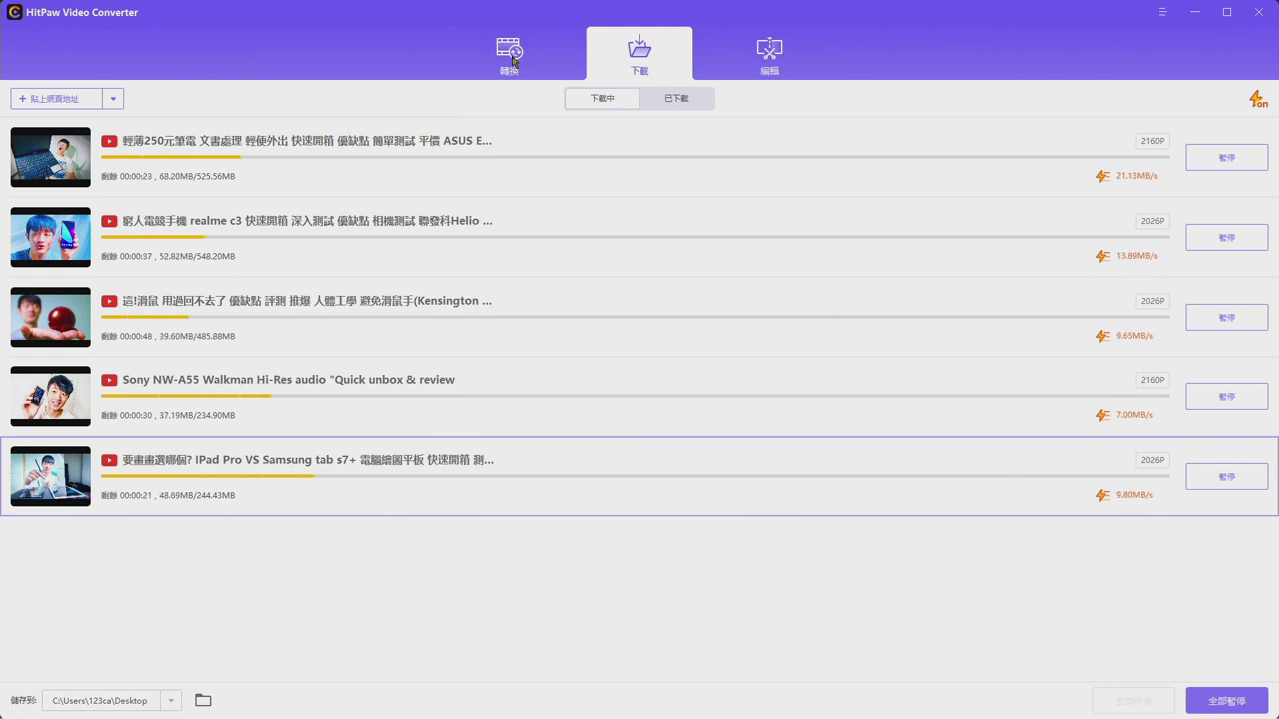
Check the conversion page, the progress of the downloads and the finished edits
click(510, 58)
click(651, 57)
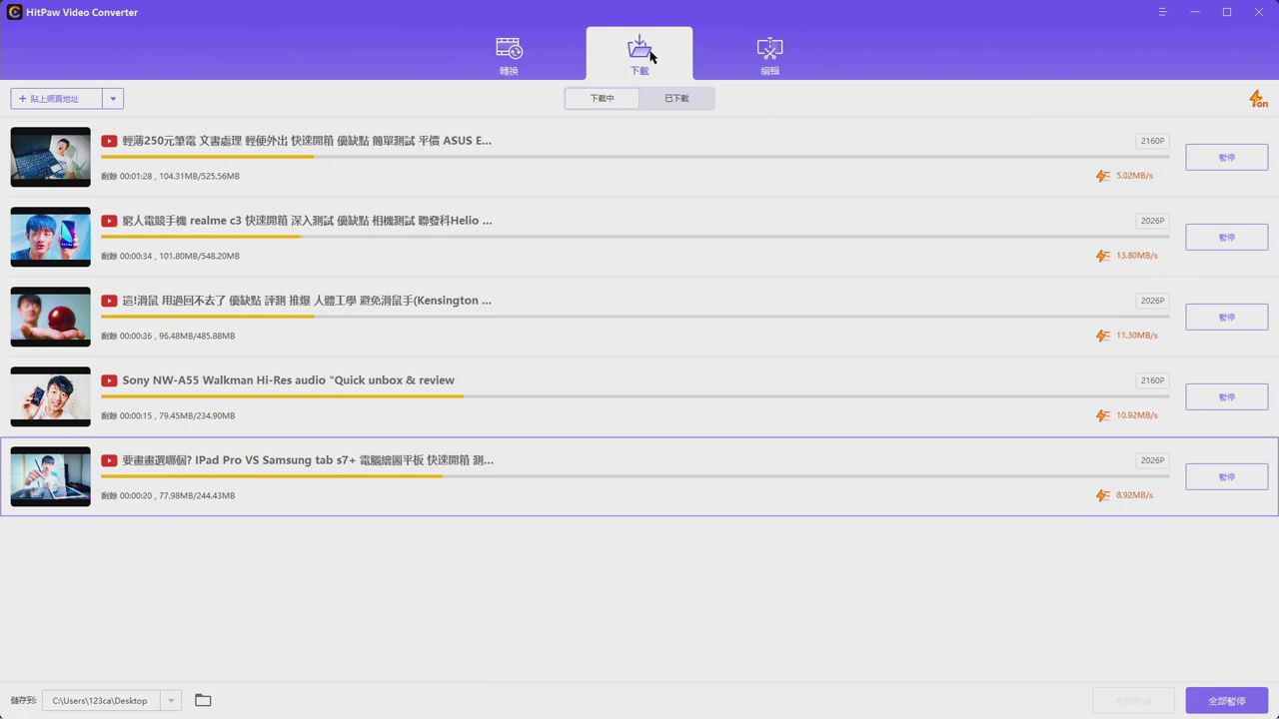
click(770, 54)
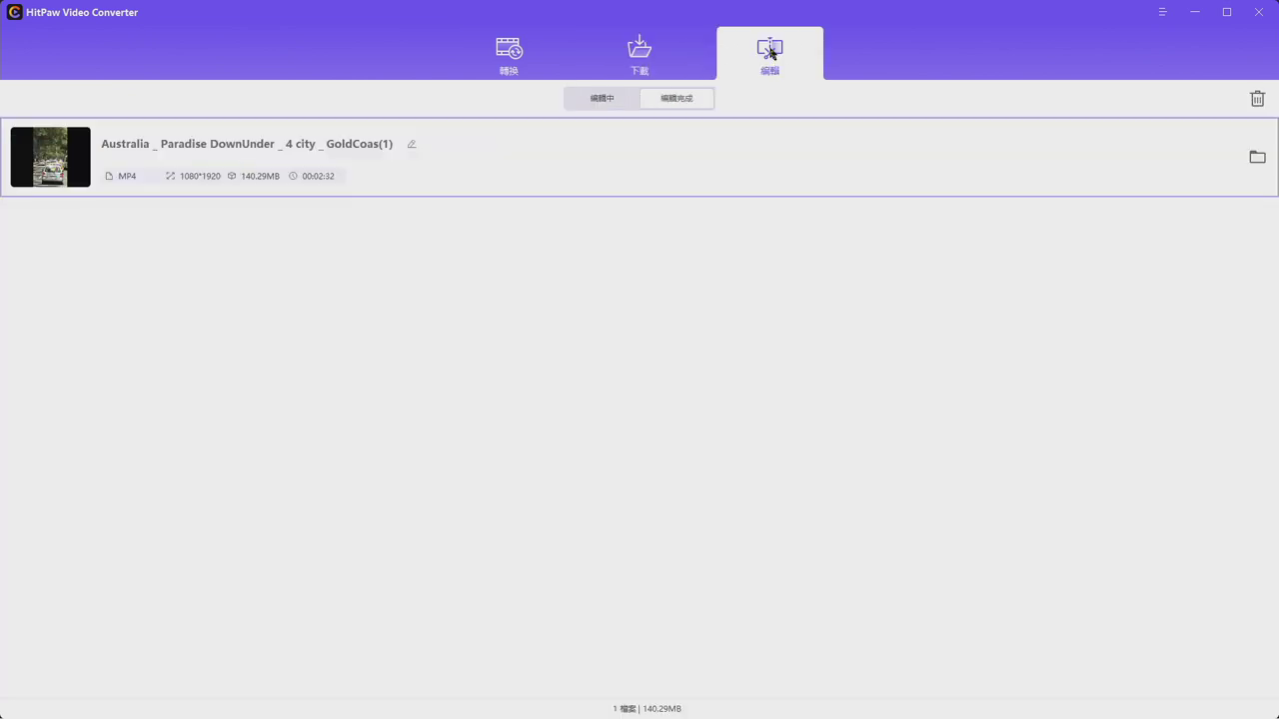
click(623, 45)
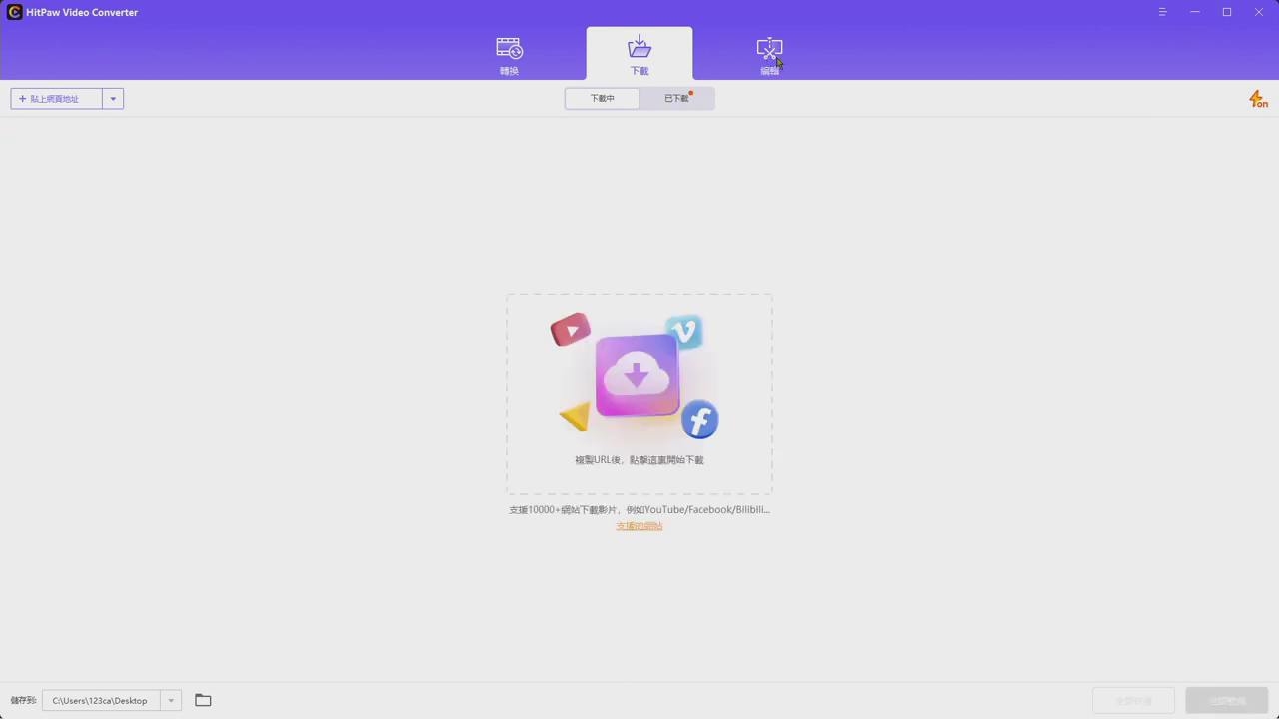
click(778, 62)
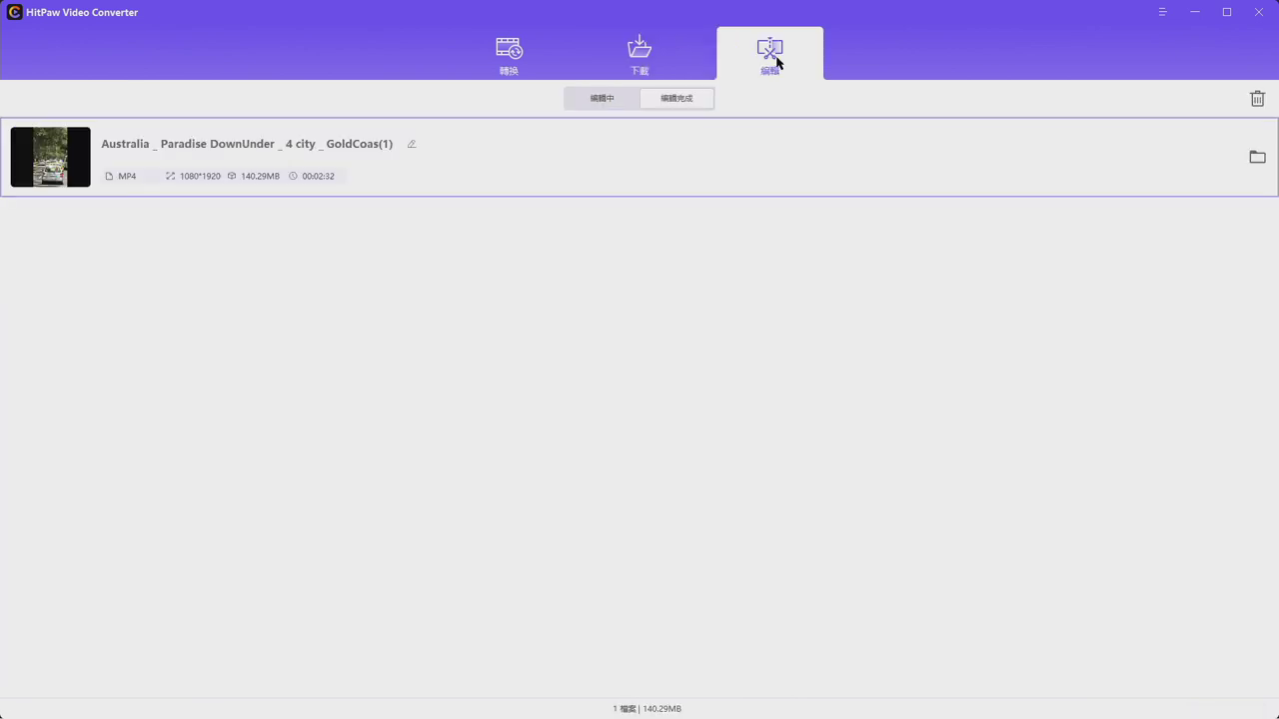
Open the folder of the finished WEBM downloads, play the realme c3 video to check it and close the player
click(657, 63)
click(684, 100)
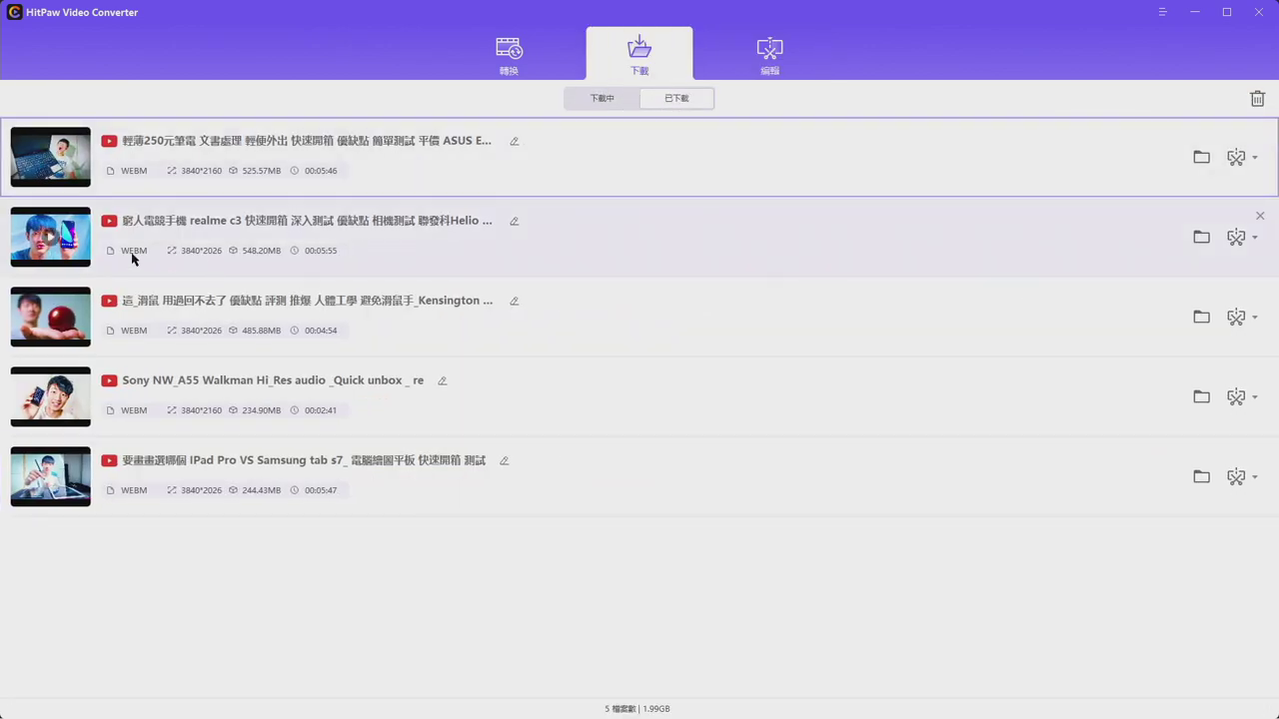
click(1201, 158)
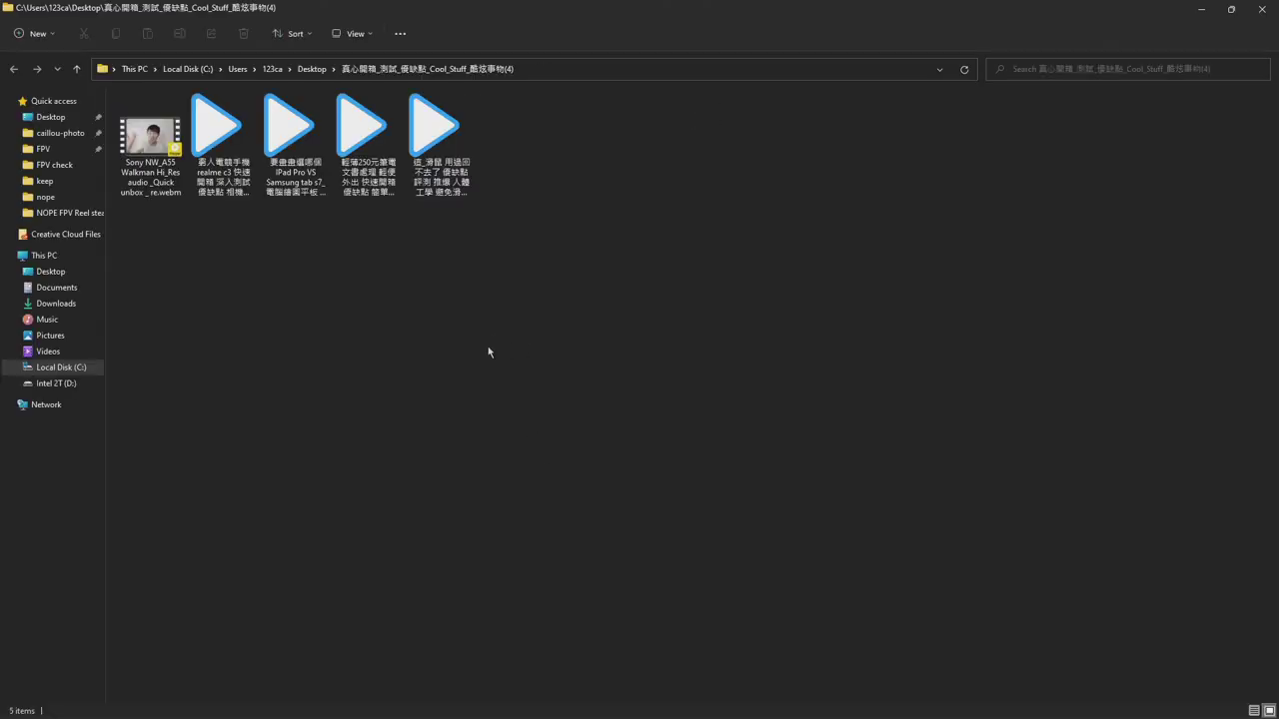
click(231, 130)
key(Return)
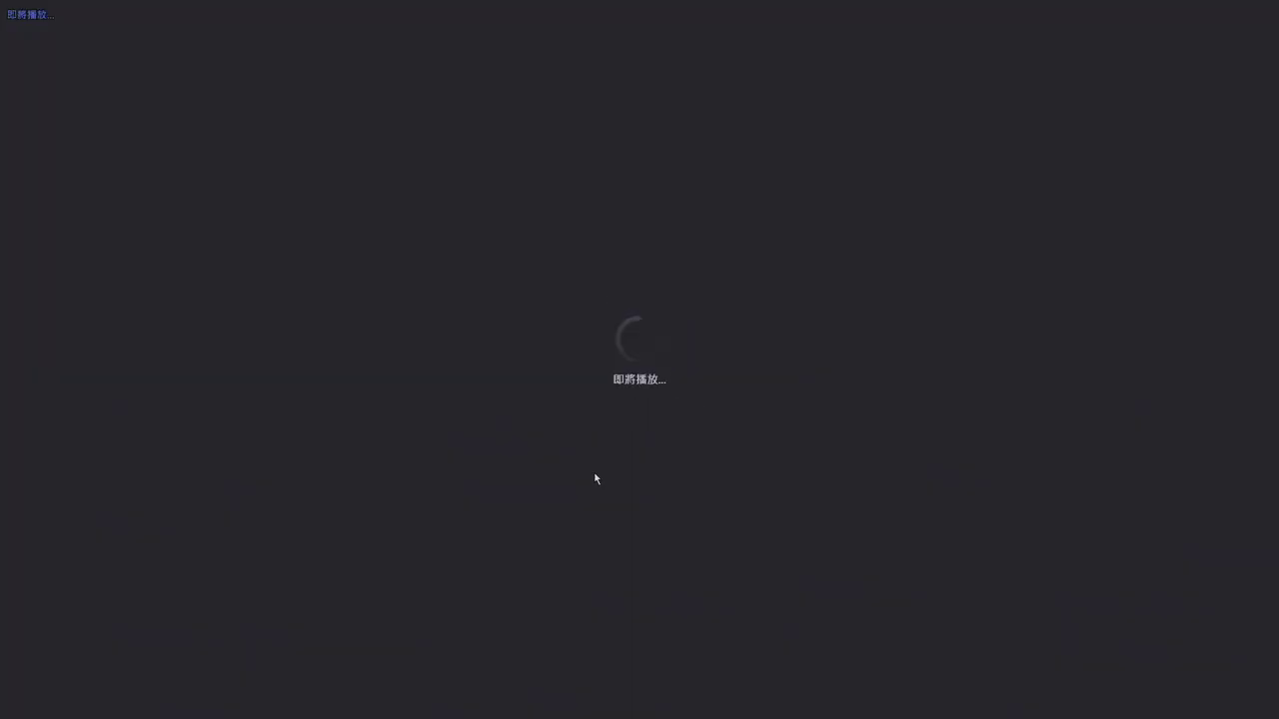
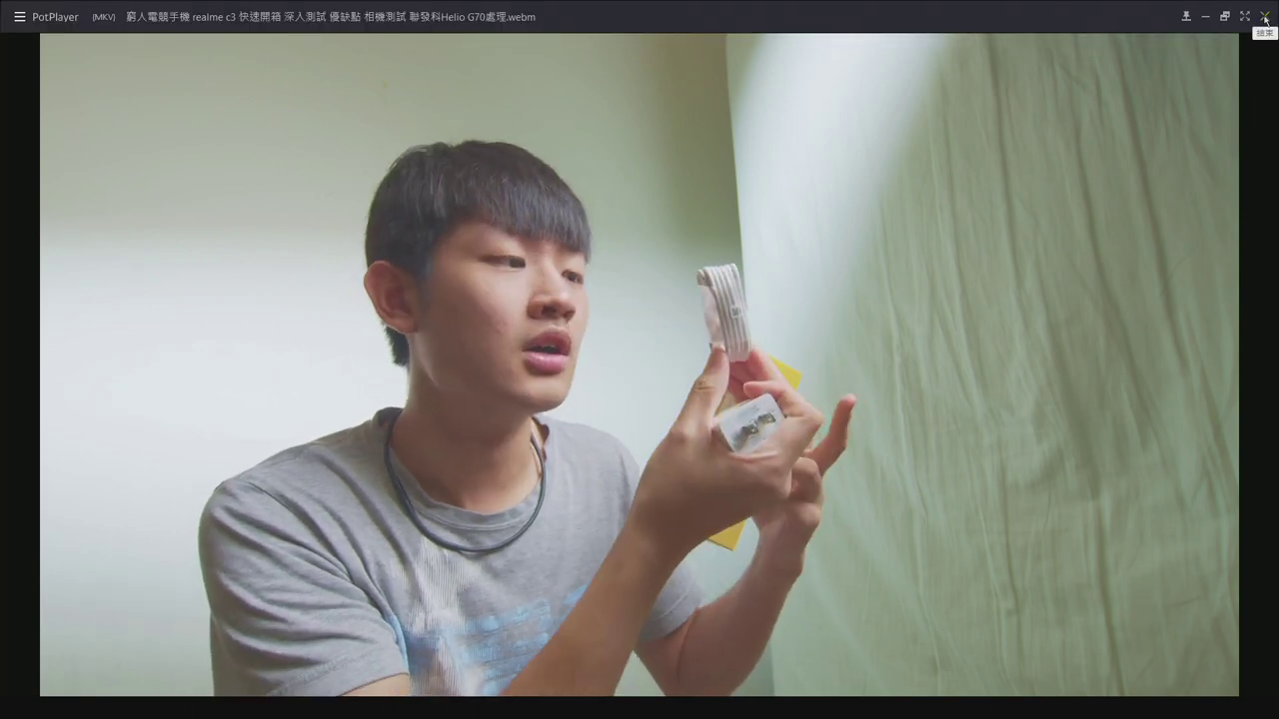
click(1265, 16)
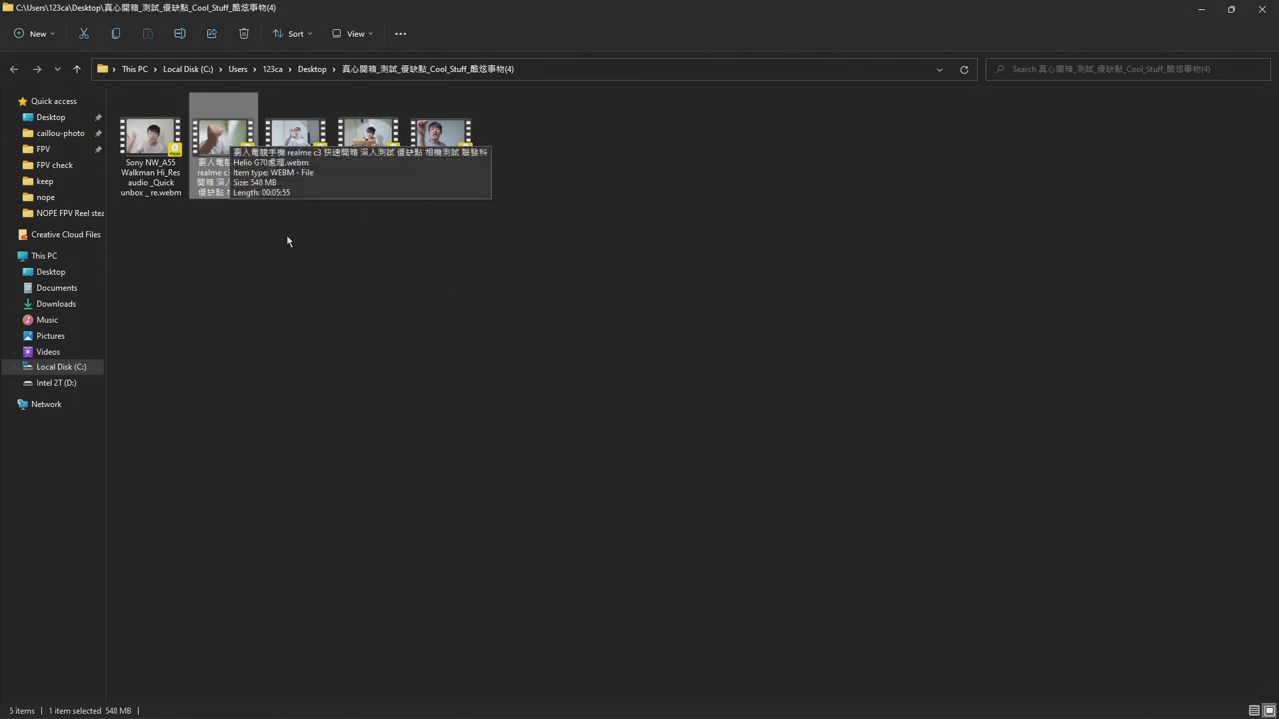
Examine the realme c3 WEBM file's detailed video properties and close the properties window
click(441, 140)
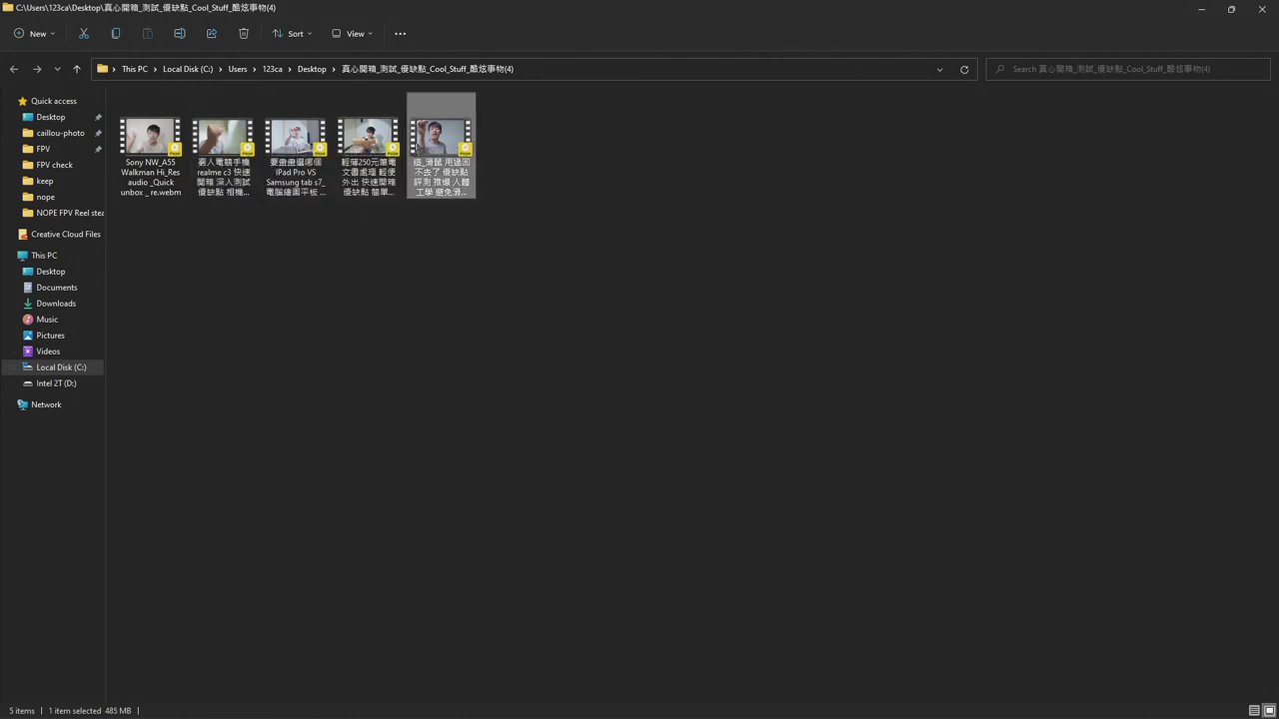
click(396, 157)
click(282, 148)
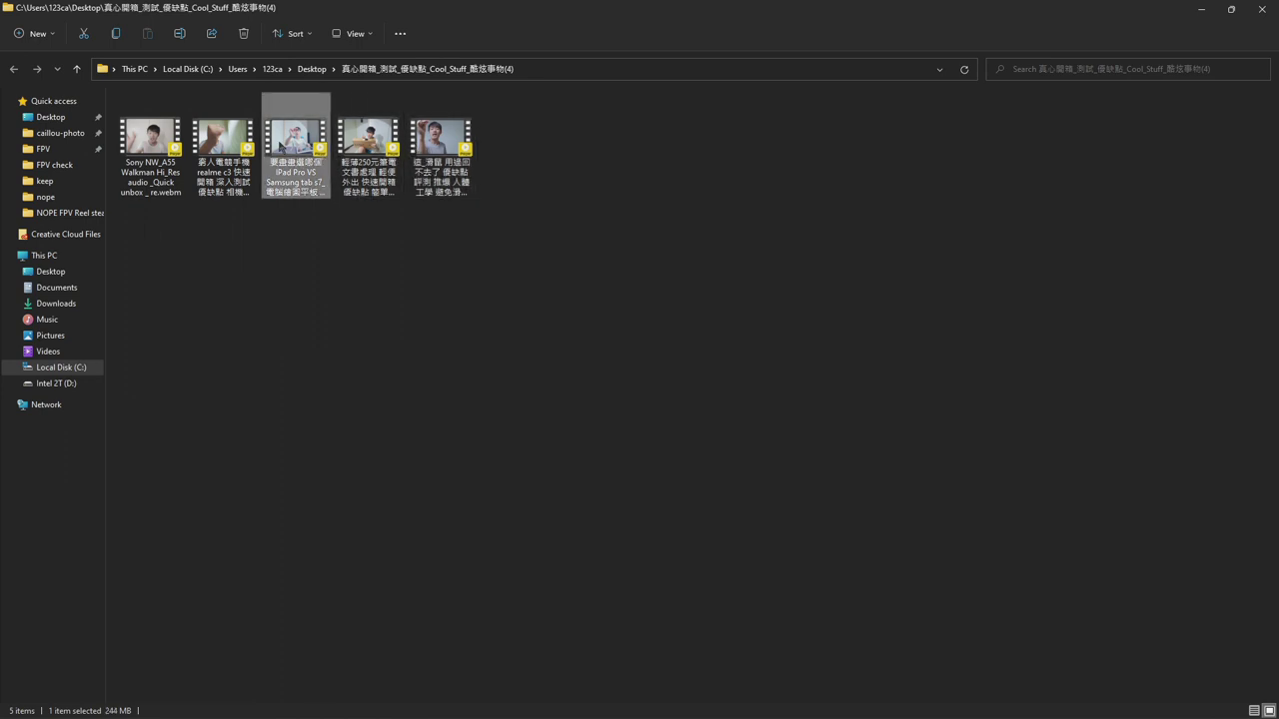
click(220, 147)
key(alt+Return)
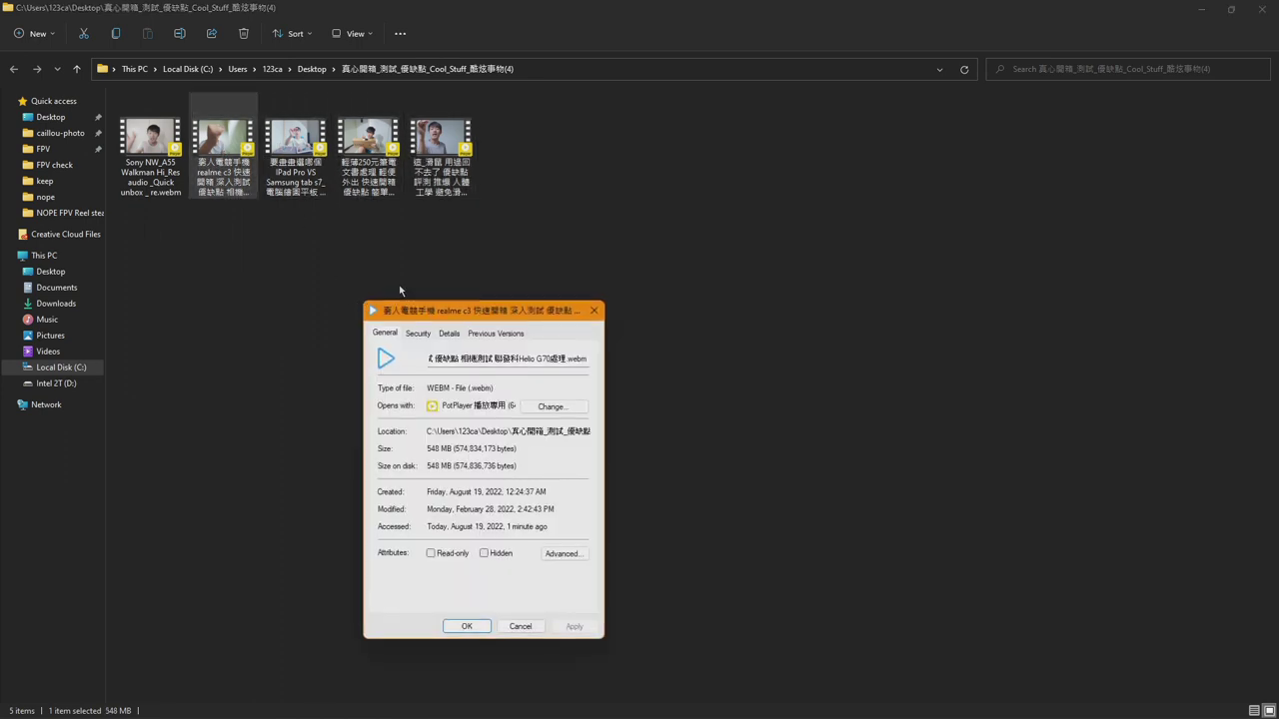
click(450, 334)
mouse_move(584, 410)
mouse_down()
mouse_move(599, 570)
mouse_move(606, 400)
mouse_up()
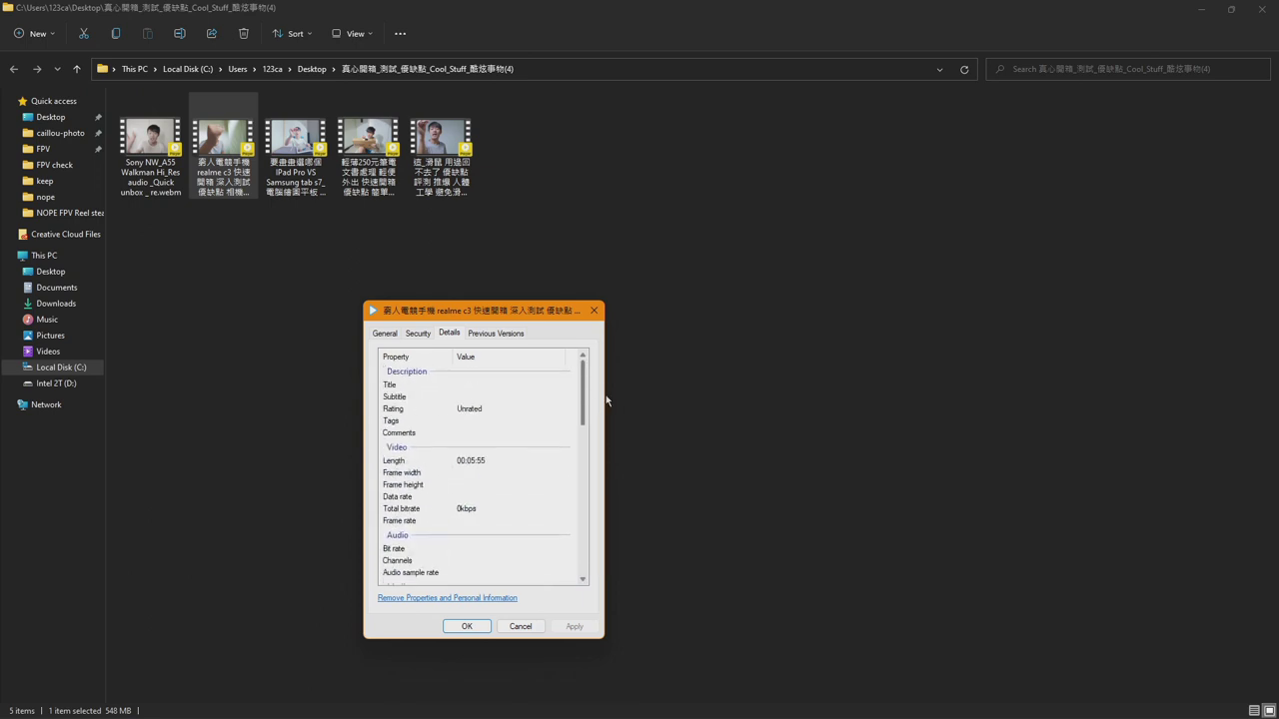
click(594, 311)
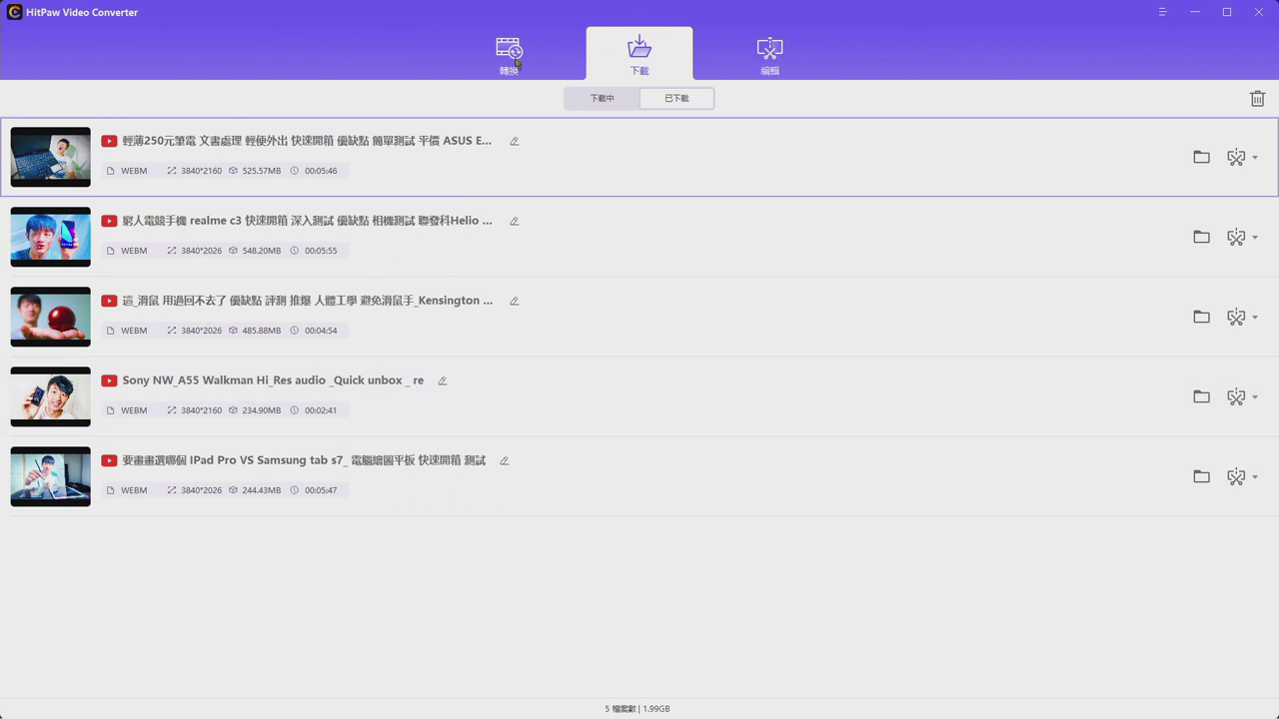
Check the progress of the monitor conversion against the finished downloads in HitPaw Video Converter
click(516, 63)
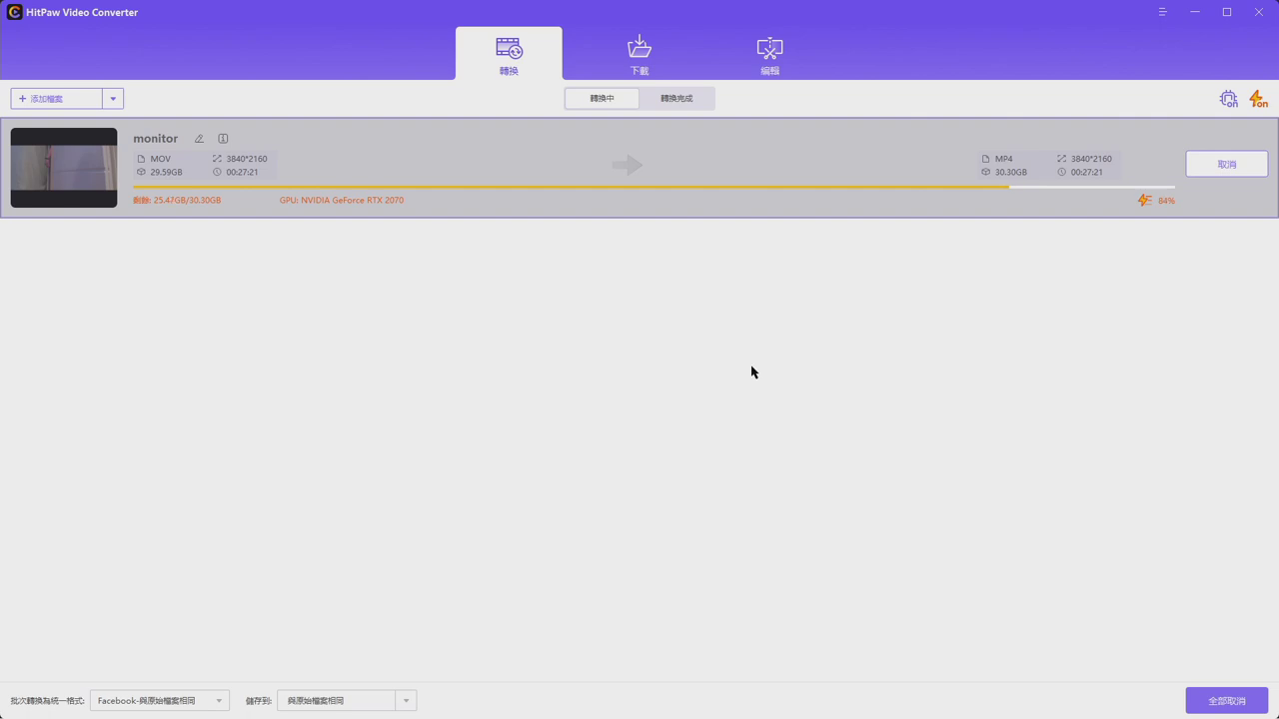
click(646, 57)
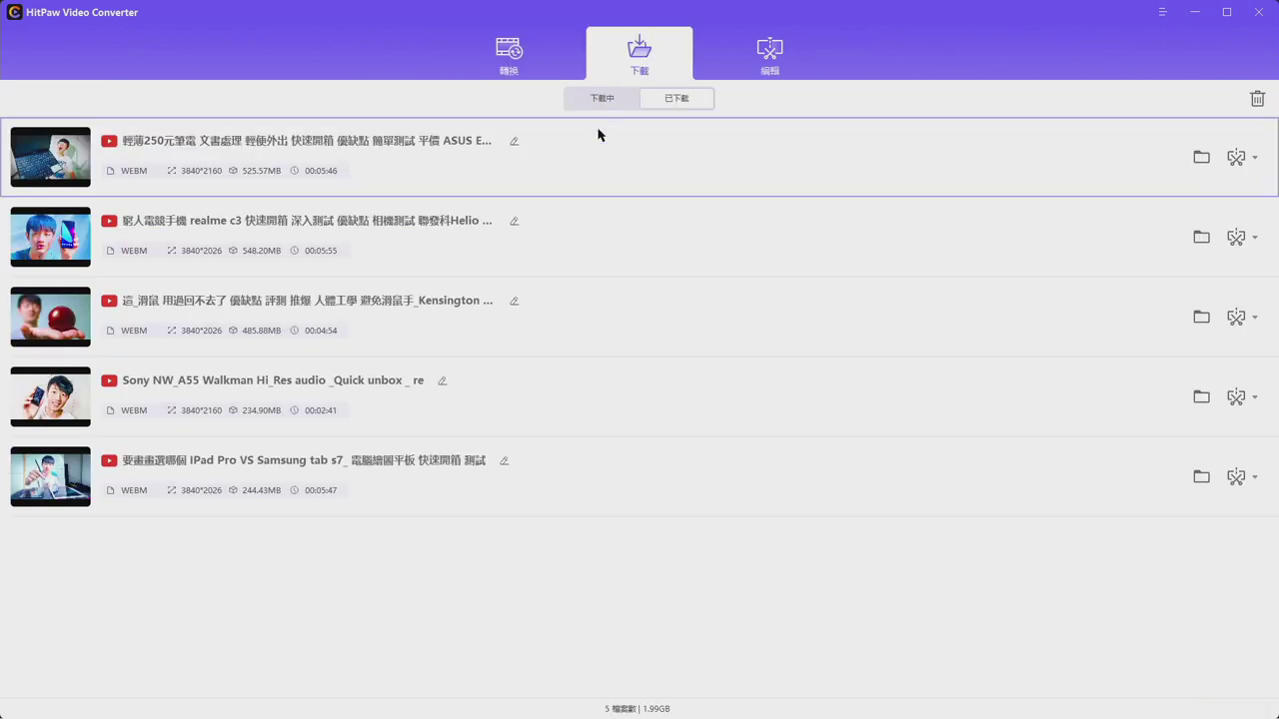
click(527, 64)
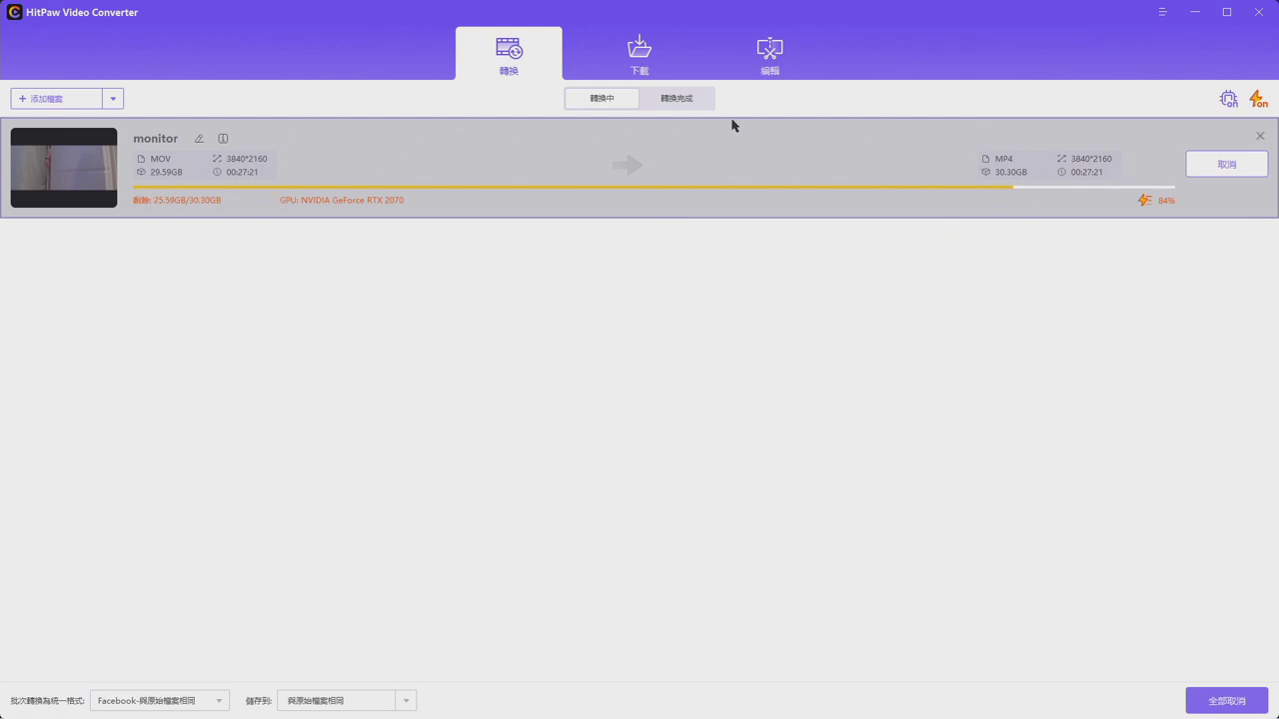
click(632, 58)
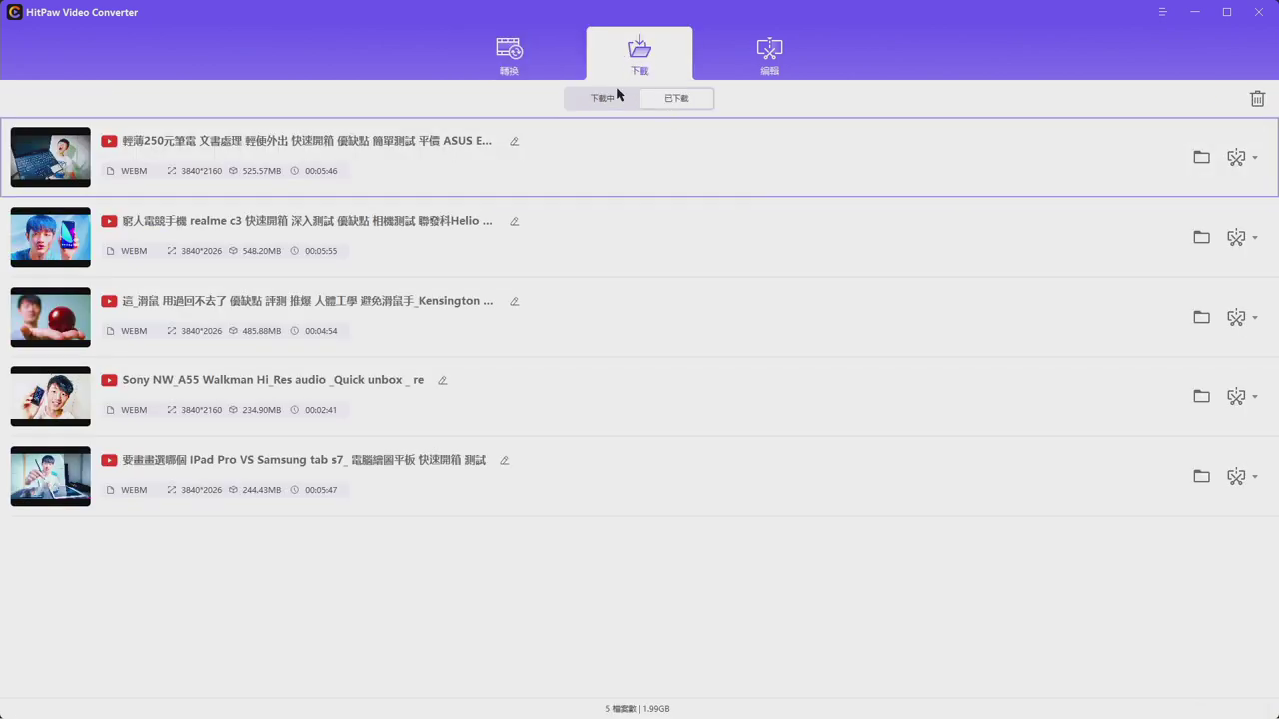
click(506, 58)
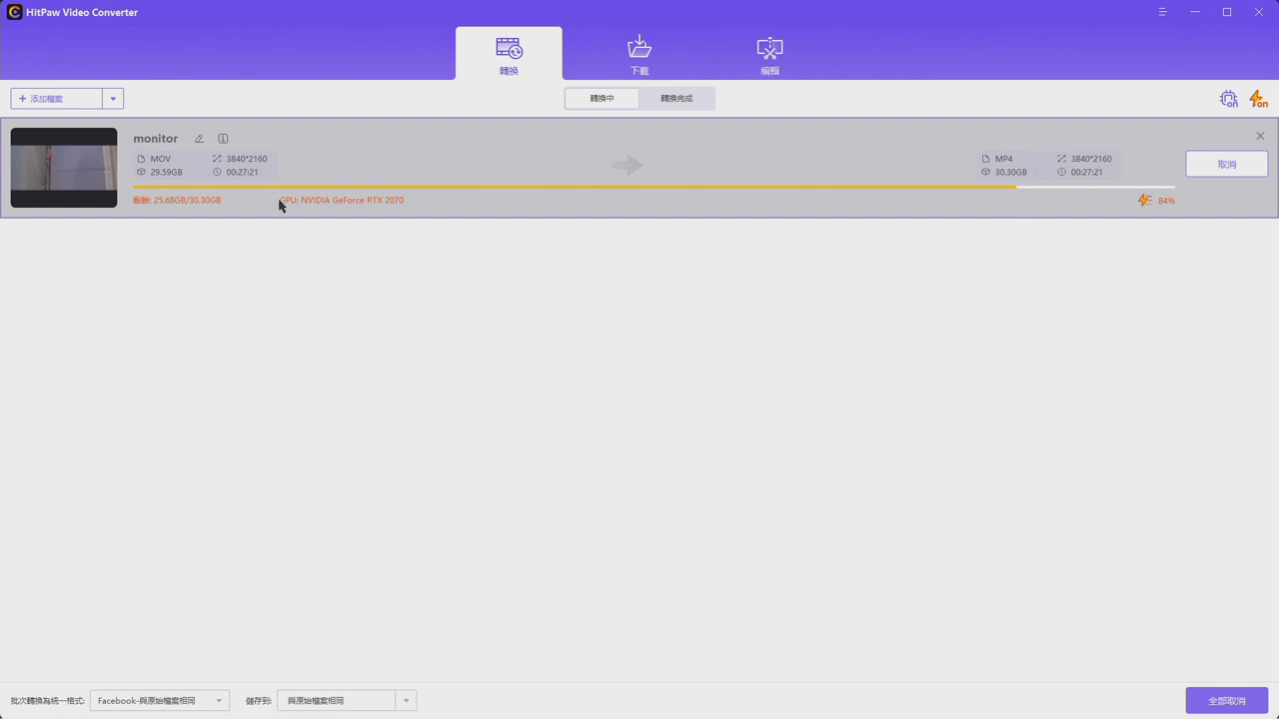
Open the folder of the finished DressCode conversion and widen the name column to show the full file names
click(689, 103)
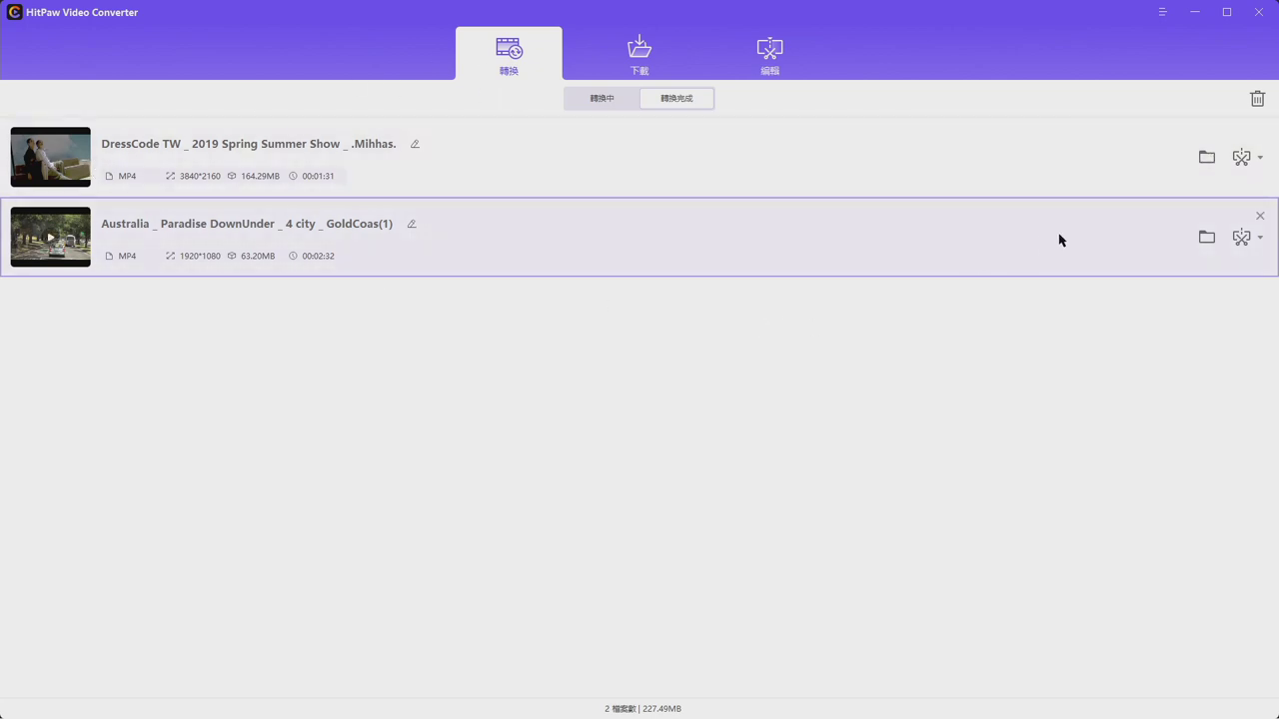
click(1205, 158)
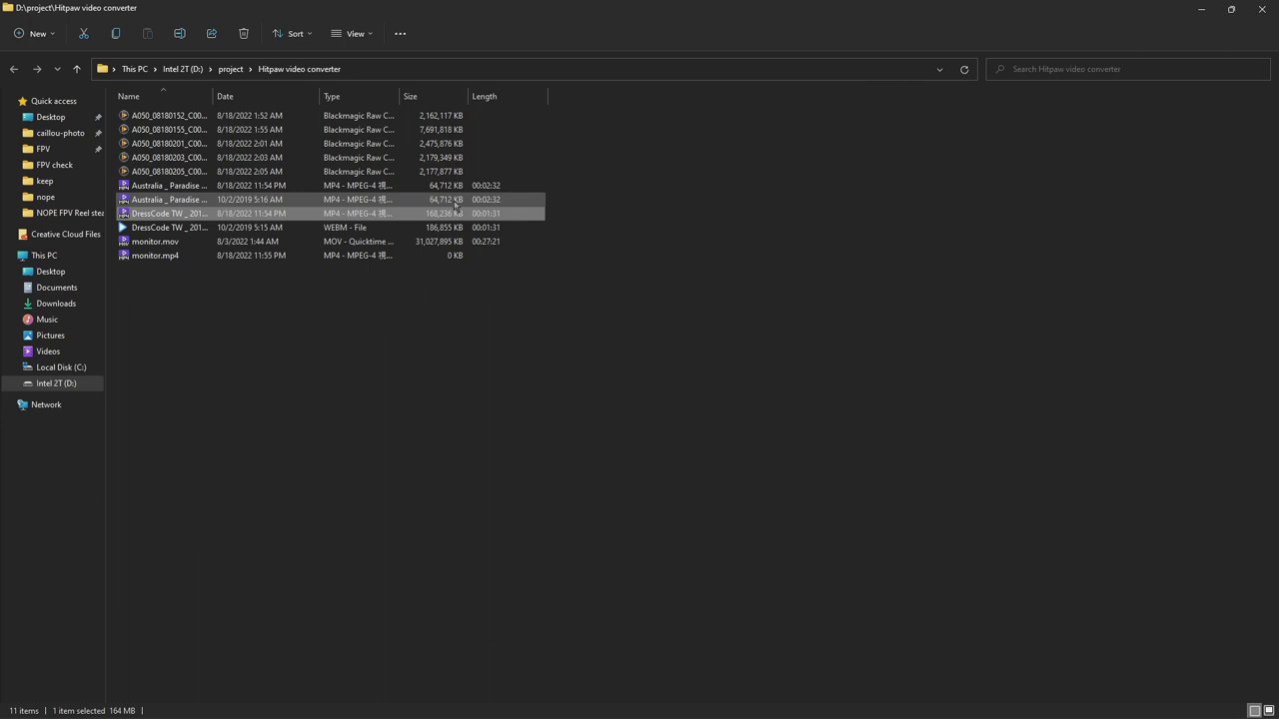
click(251, 198)
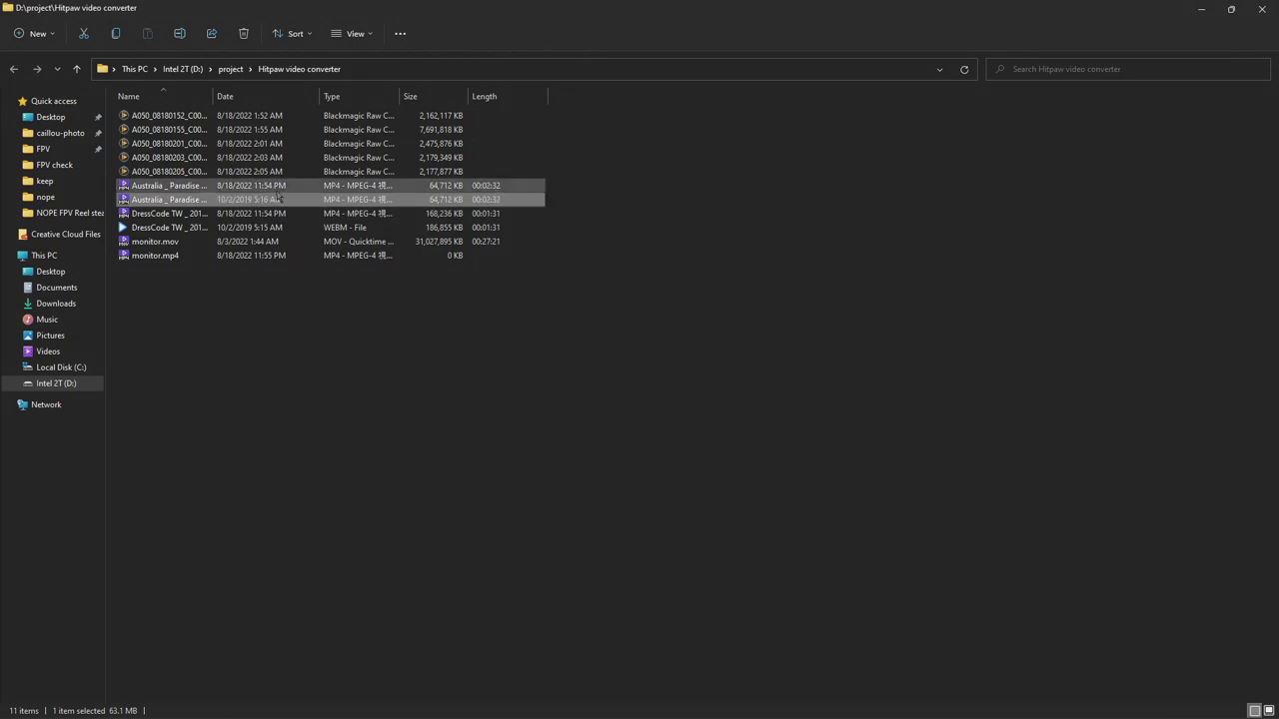
ctrl+click(251, 187)
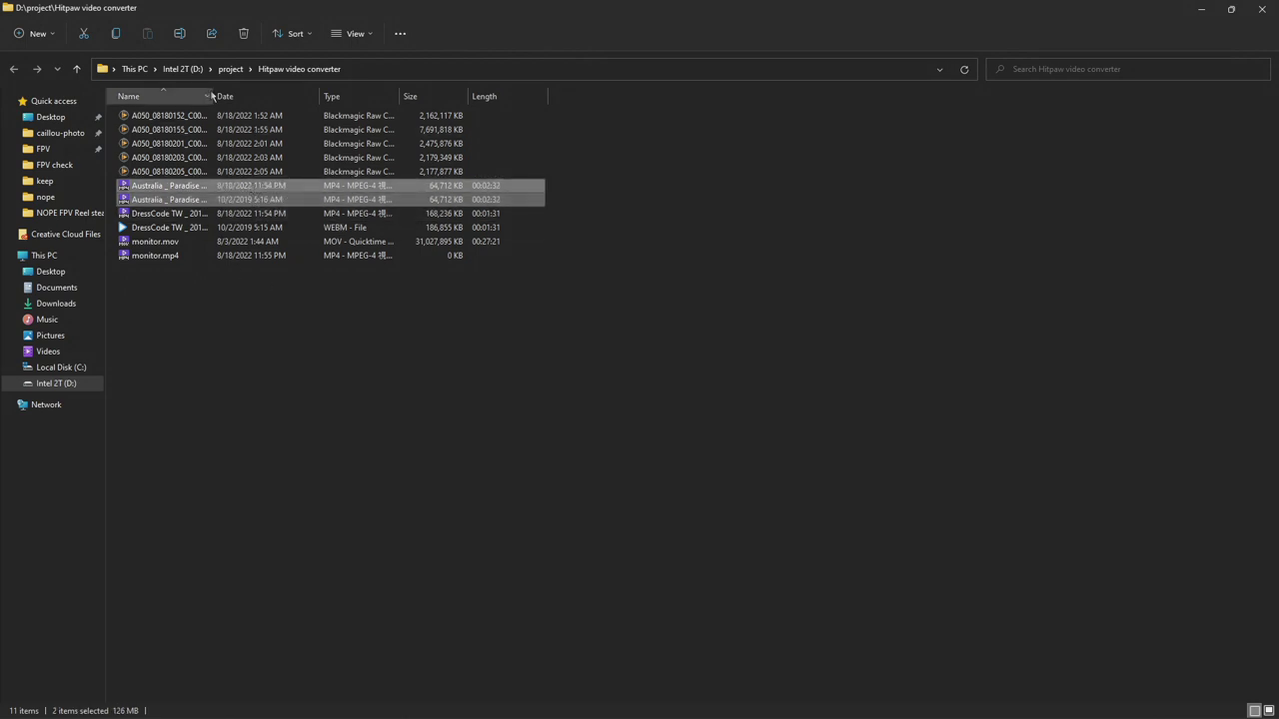
drag(224, 95, 430, 94)
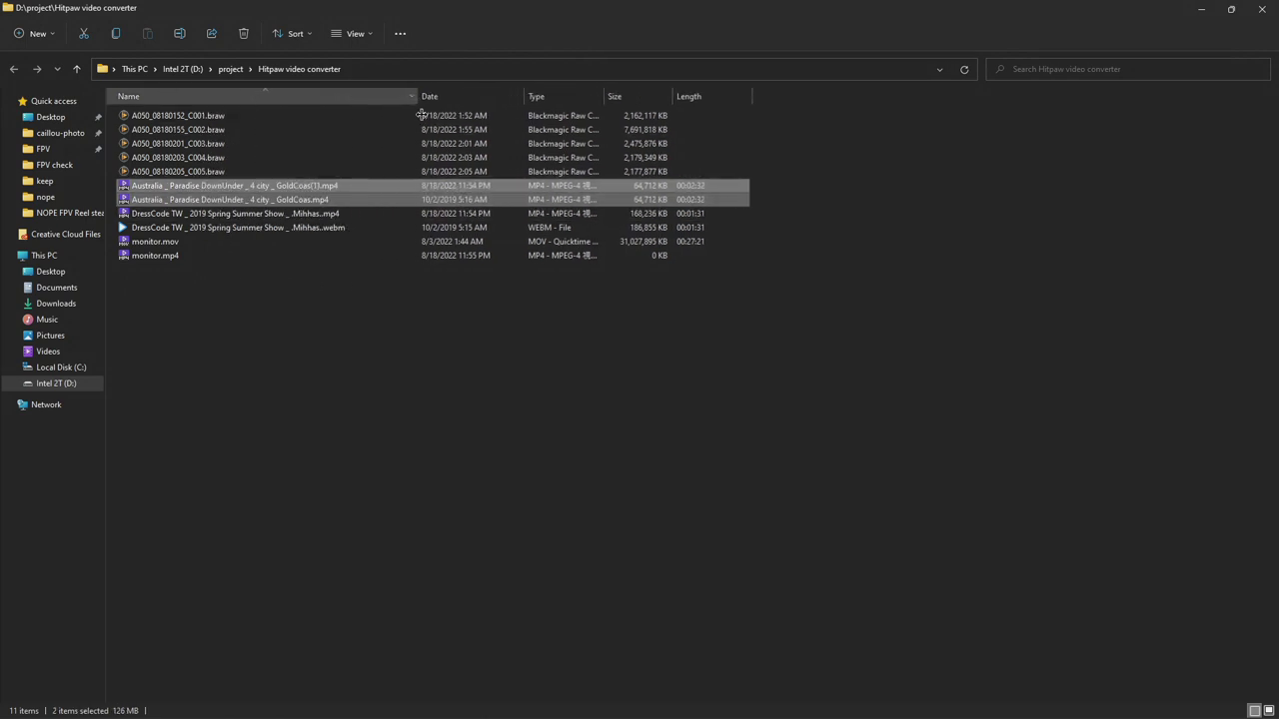
Compare the sizes and lengths of the two Australia MP4 files
click(391, 377)
click(384, 187)
ctrl+click(374, 200)
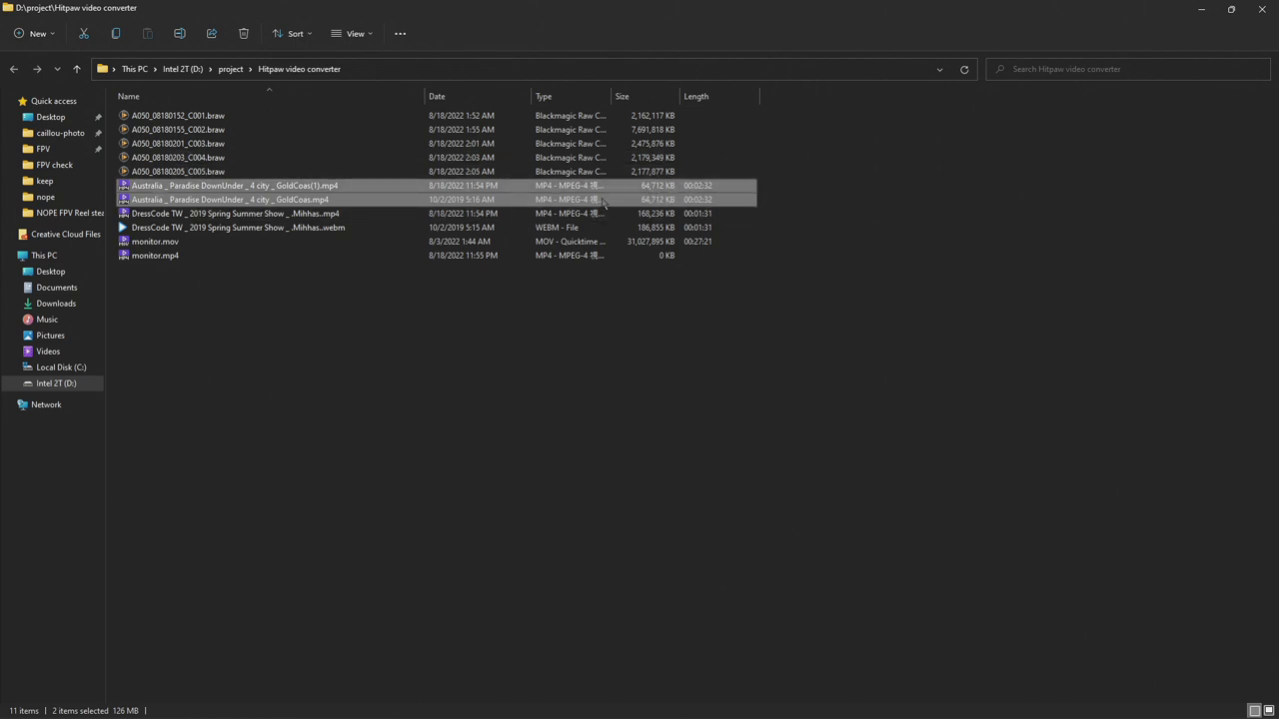
Compare the type and size of the DressCode MP4 with its source WEBM file
click(286, 215)
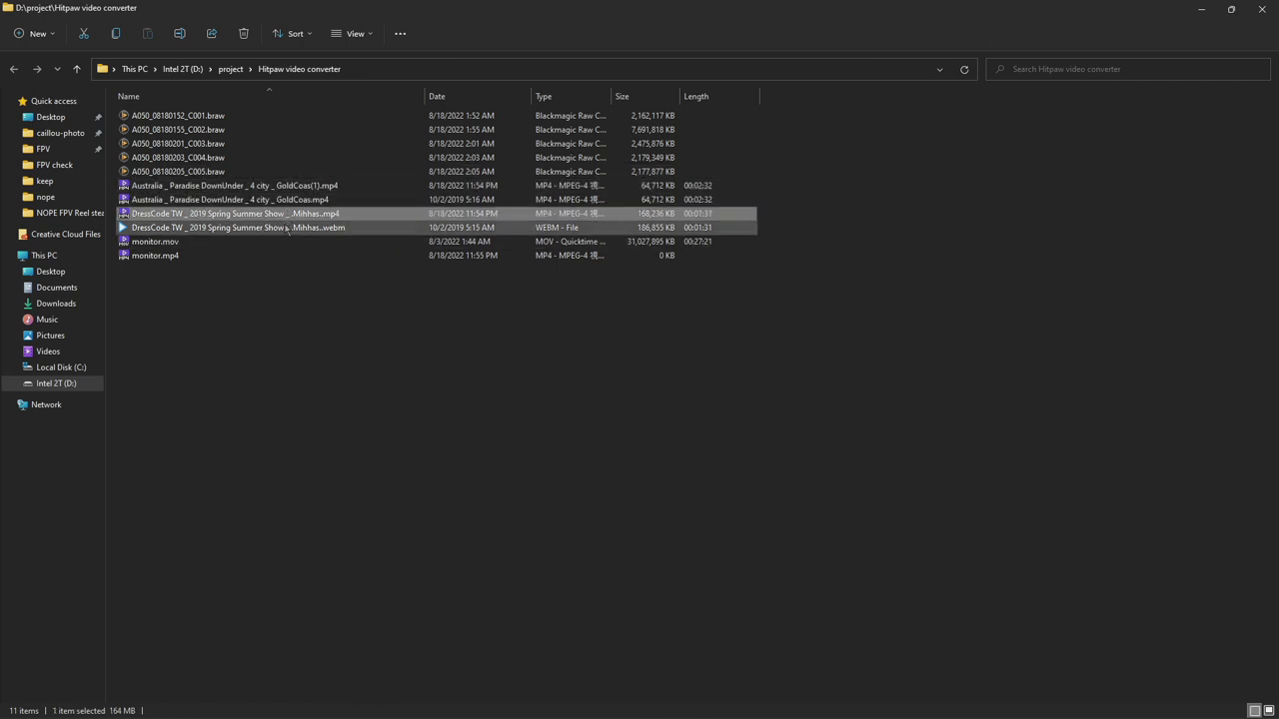
ctrl+click(290, 229)
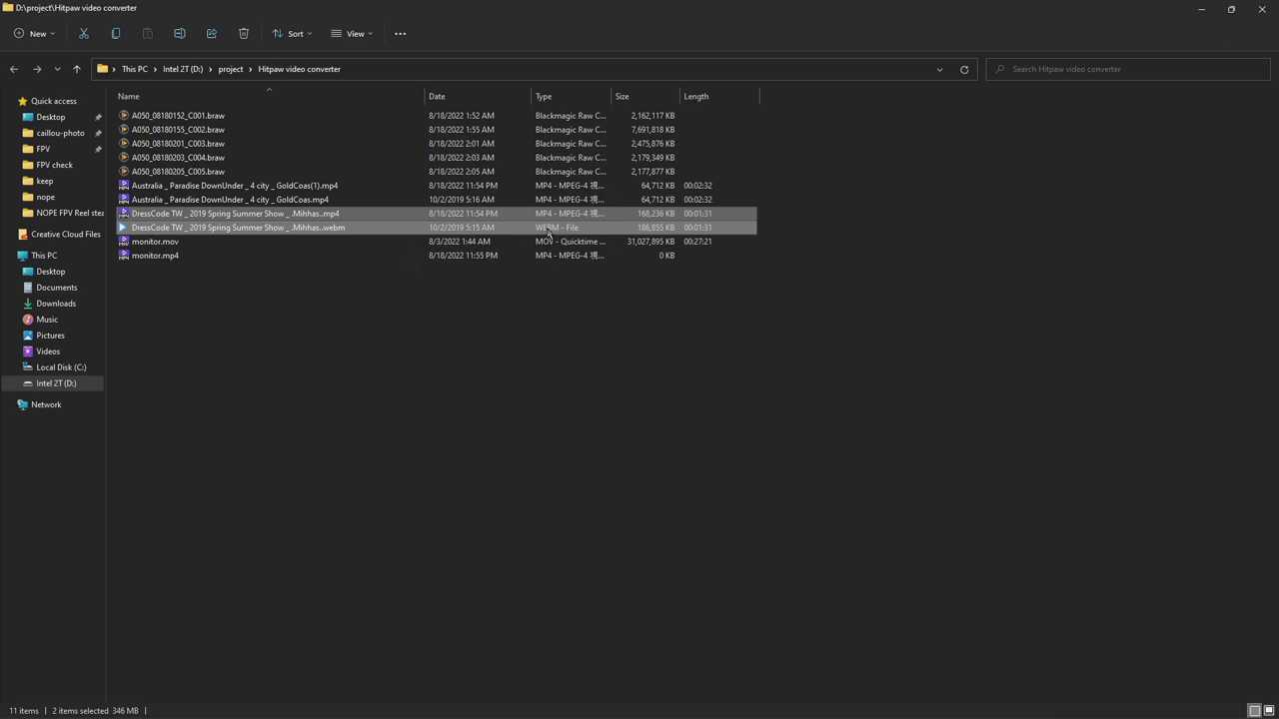
click(666, 219)
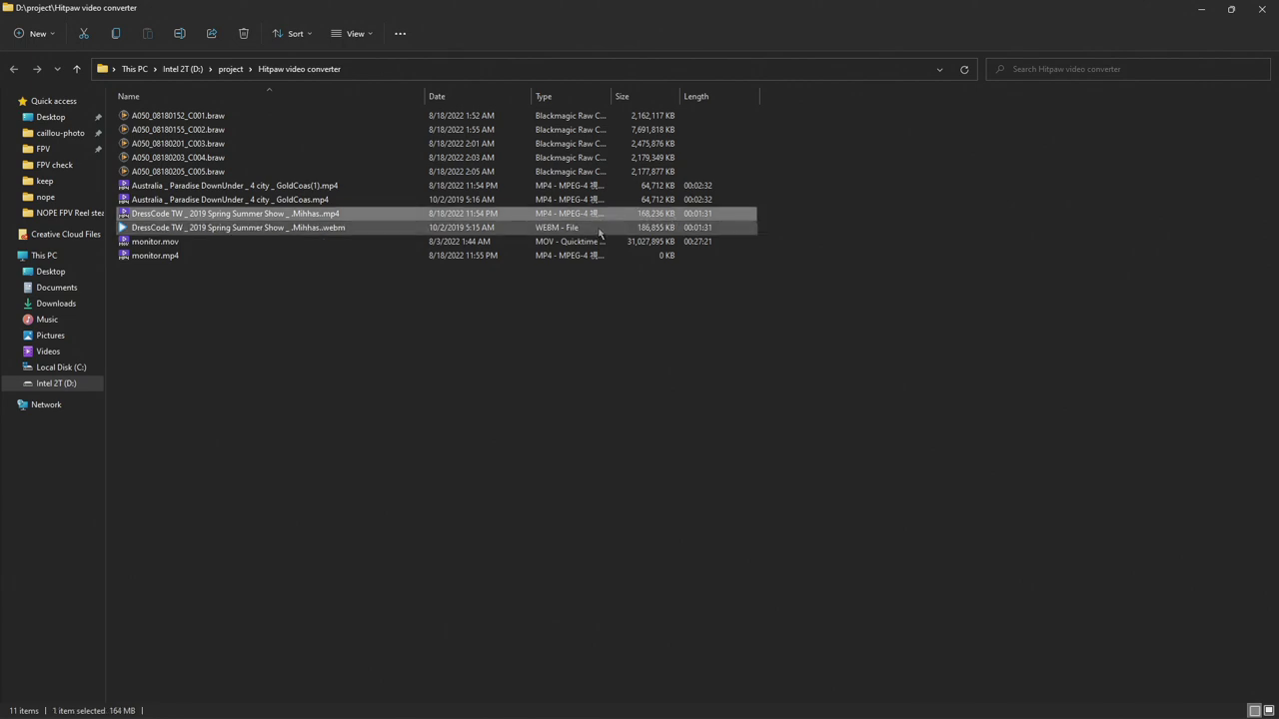
ctrl+click(594, 230)
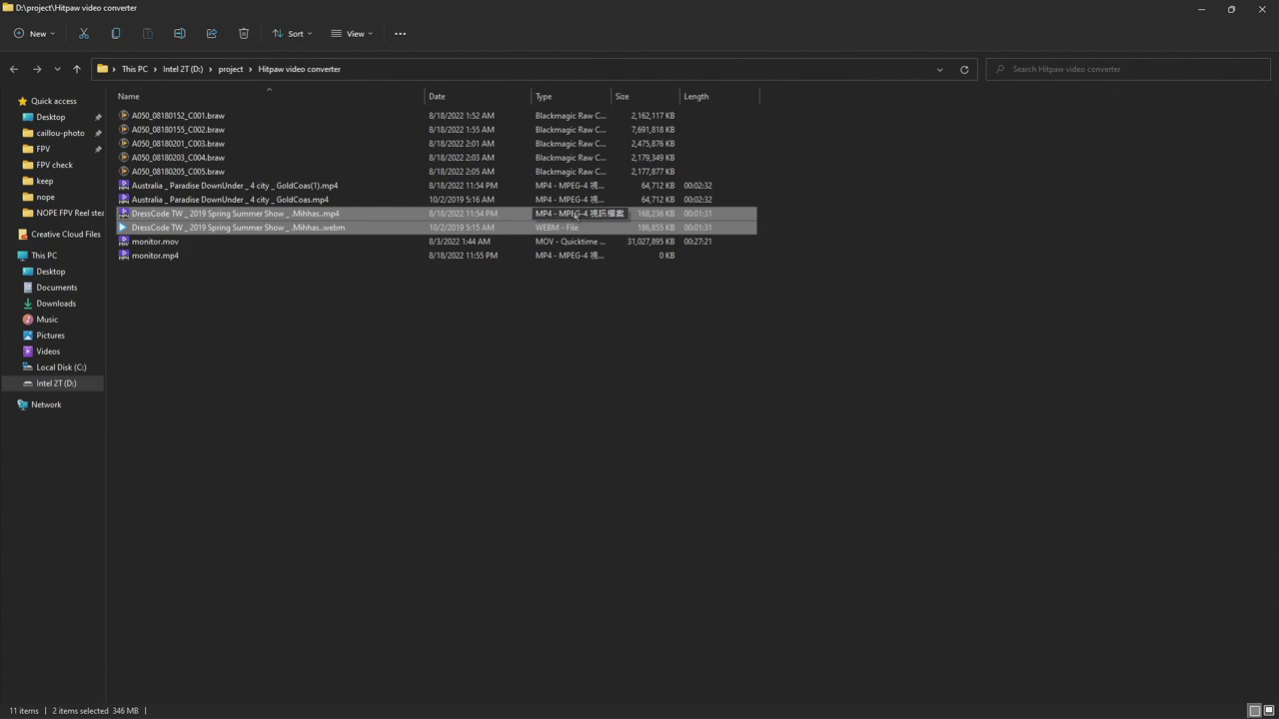
Play the converted DressCode MP4, skip through it to check playback and close the player
click(244, 219)
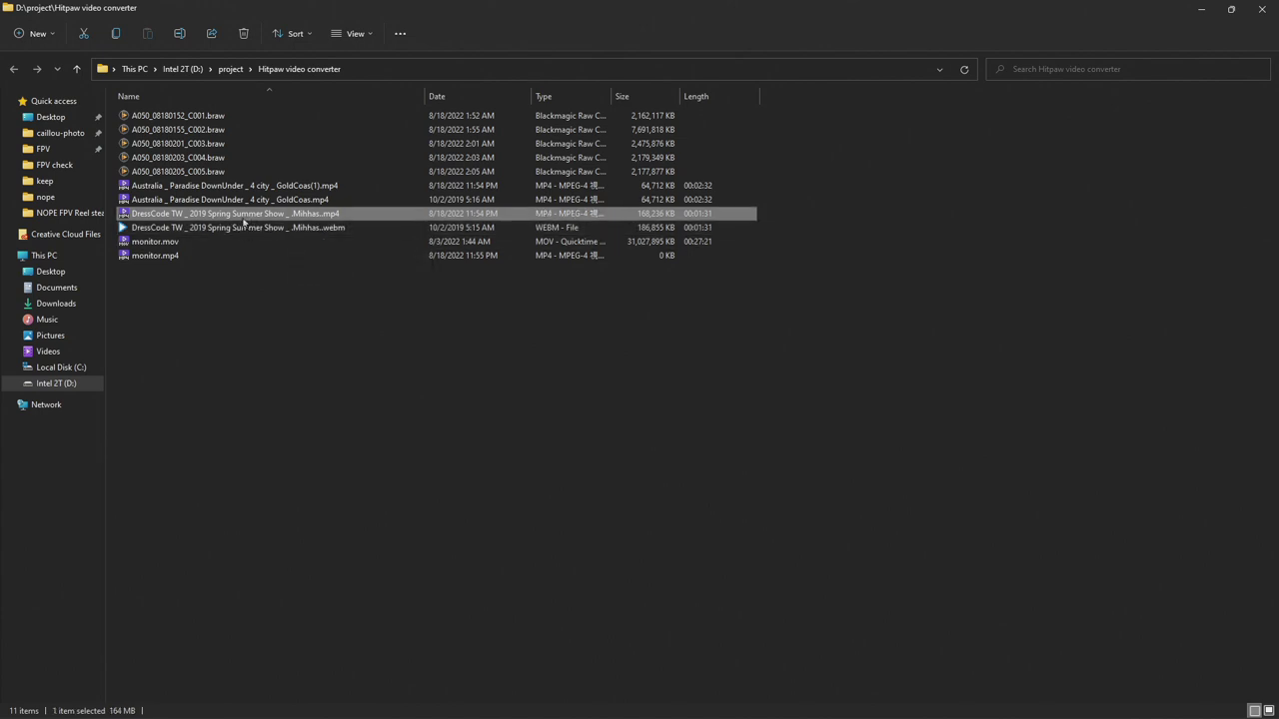
double_click(244, 217)
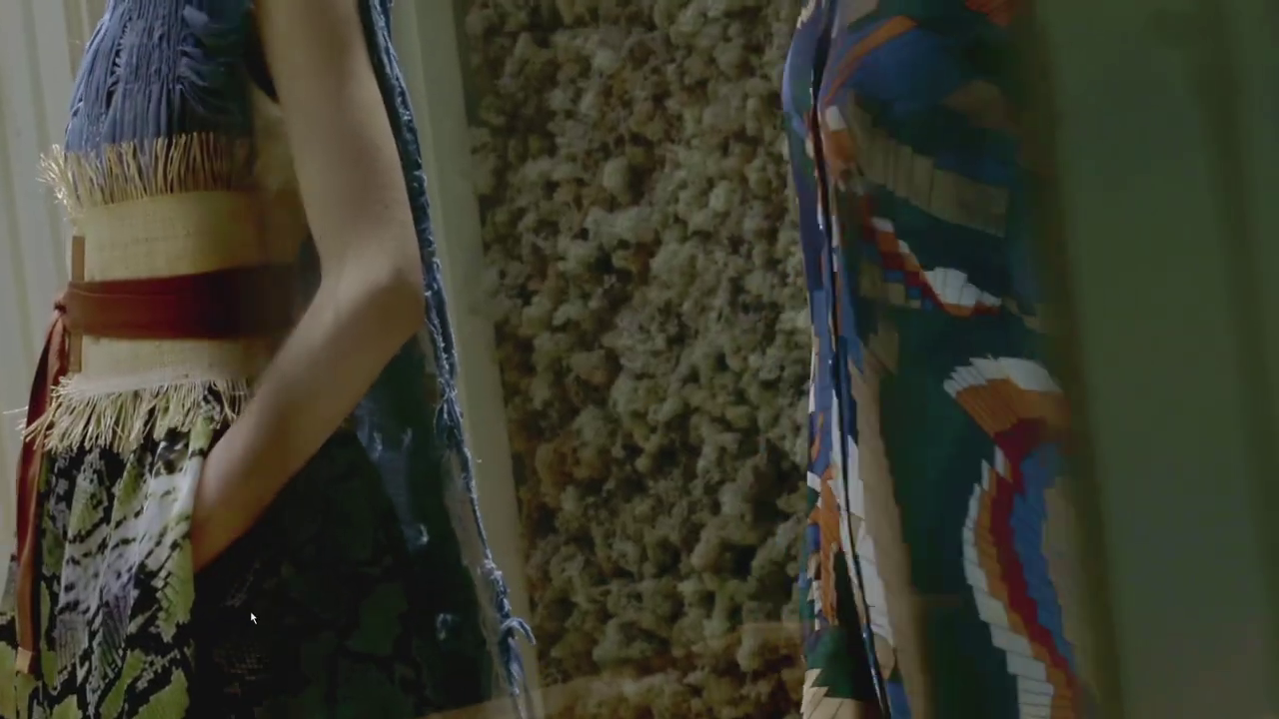
drag(323, 691, 794, 690)
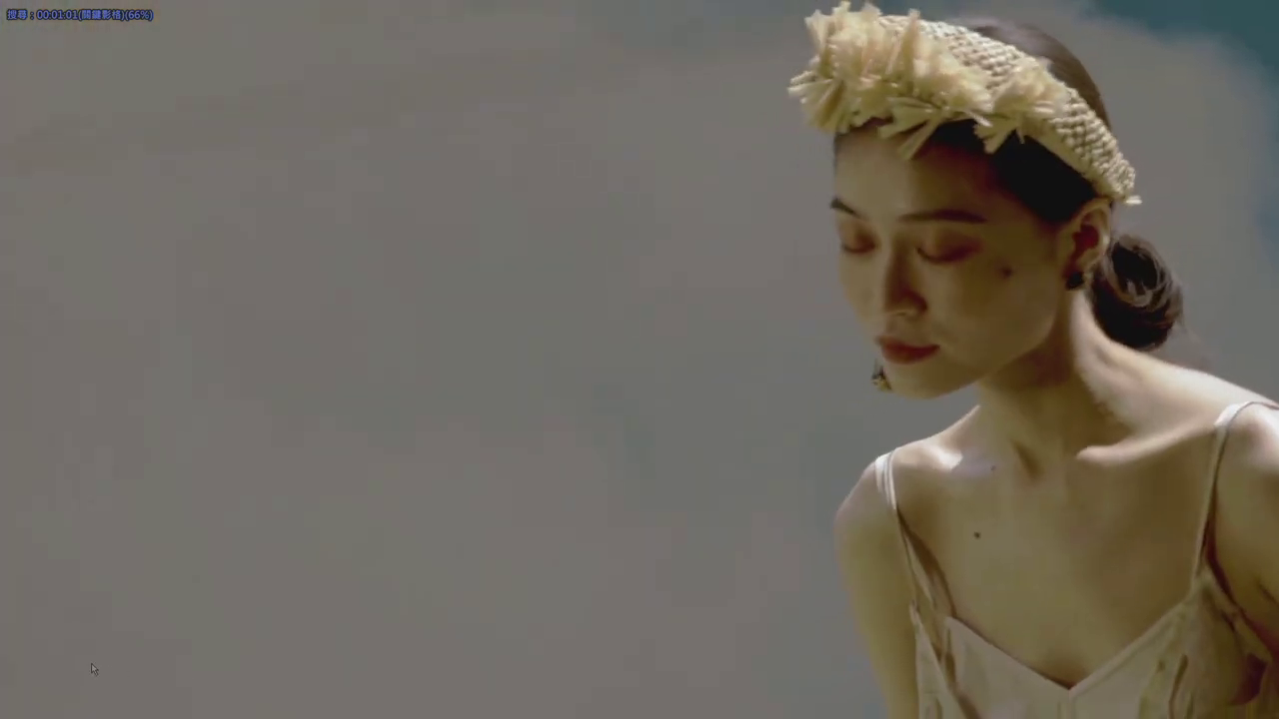
drag(130, 689, 1139, 687)
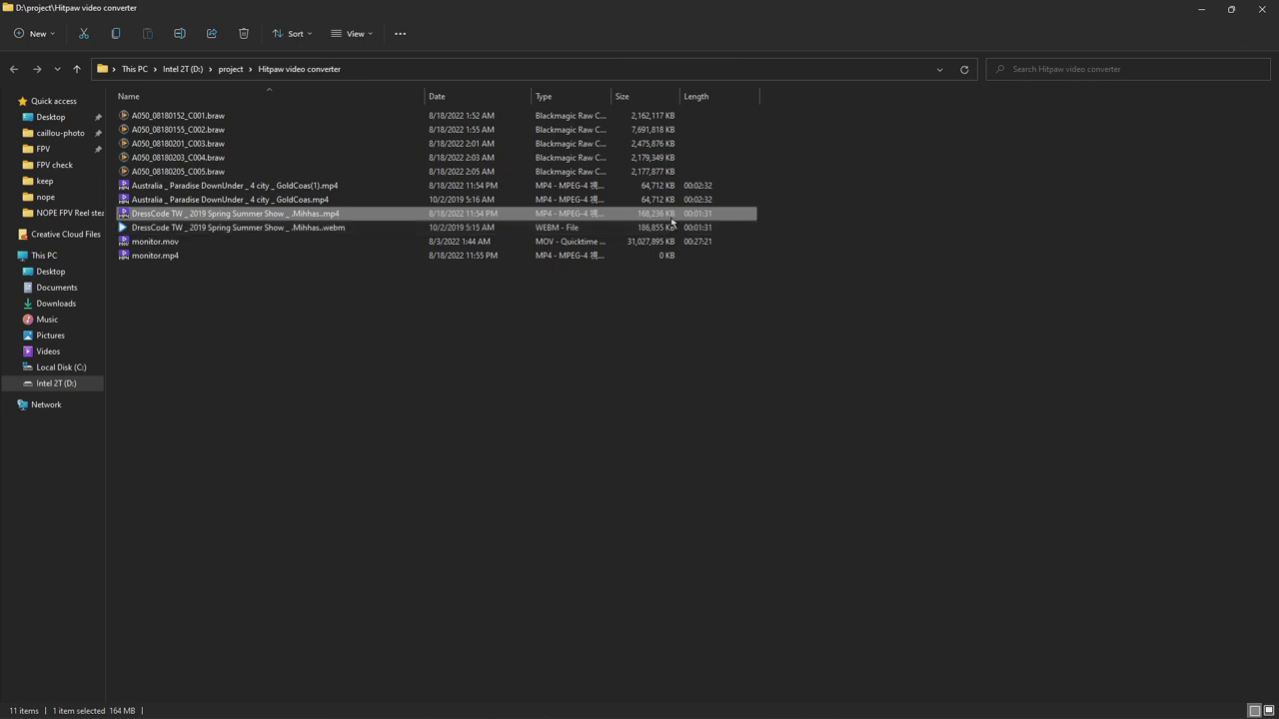
Recheck the DressCode MP4 and WEBM sizes, examine the MP4's detailed video properties and close the properties window
shift+click(667, 230)
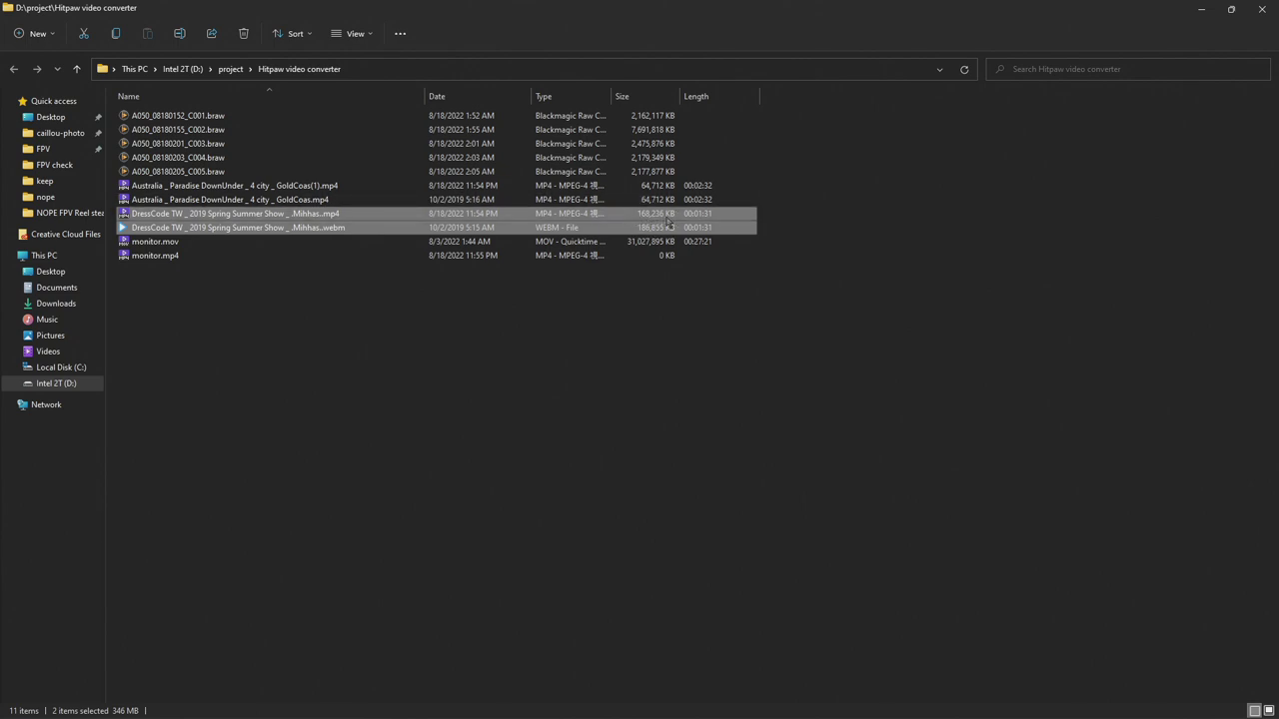
click(667, 214)
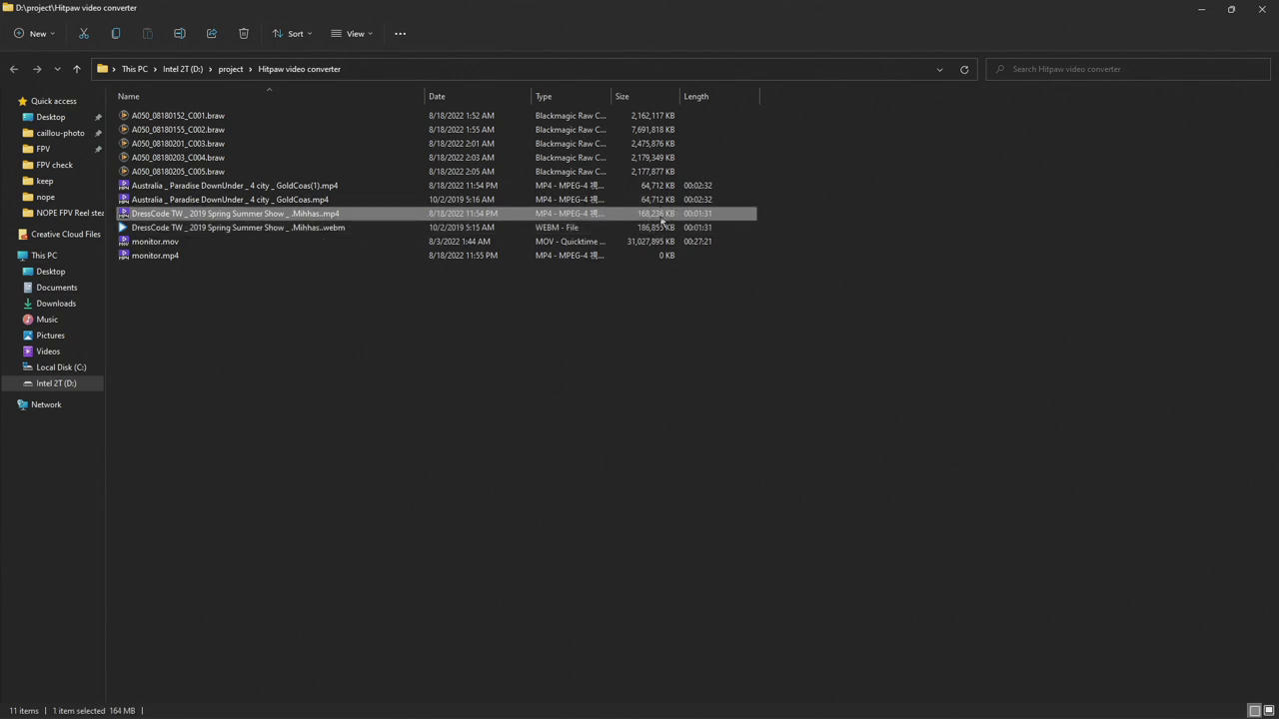
key(alt+Return)
click(751, 249)
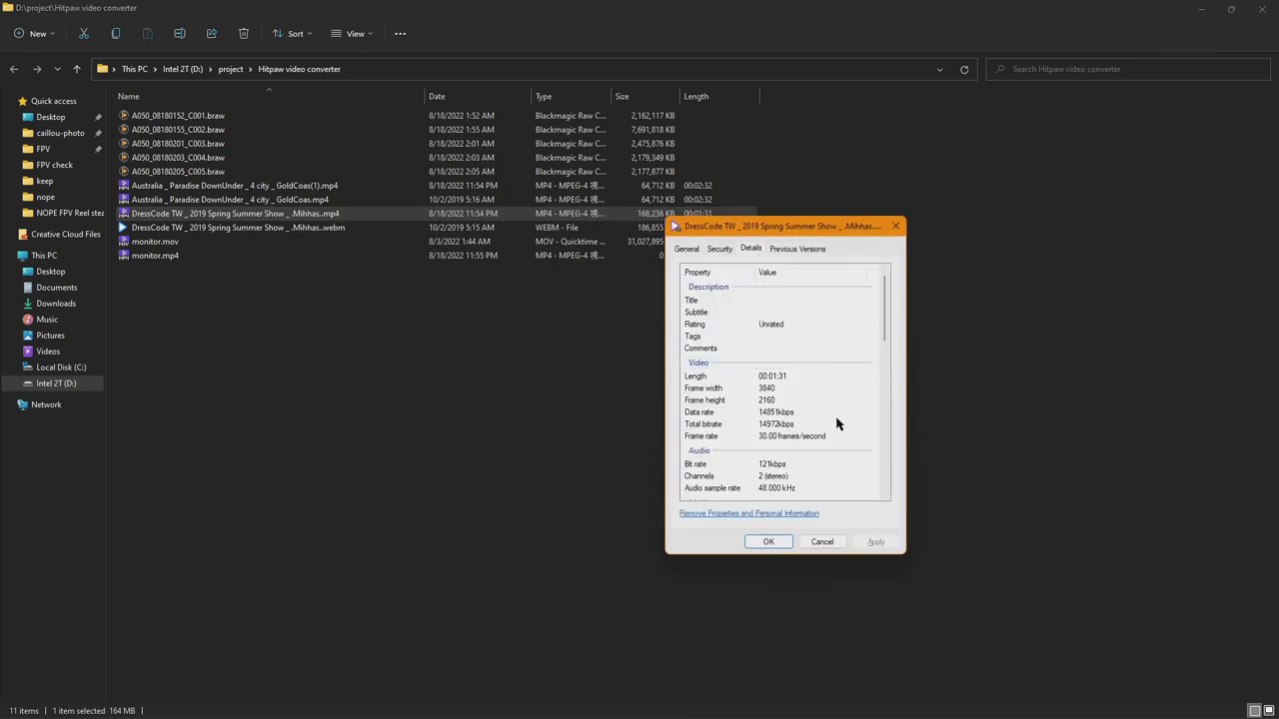
click(902, 233)
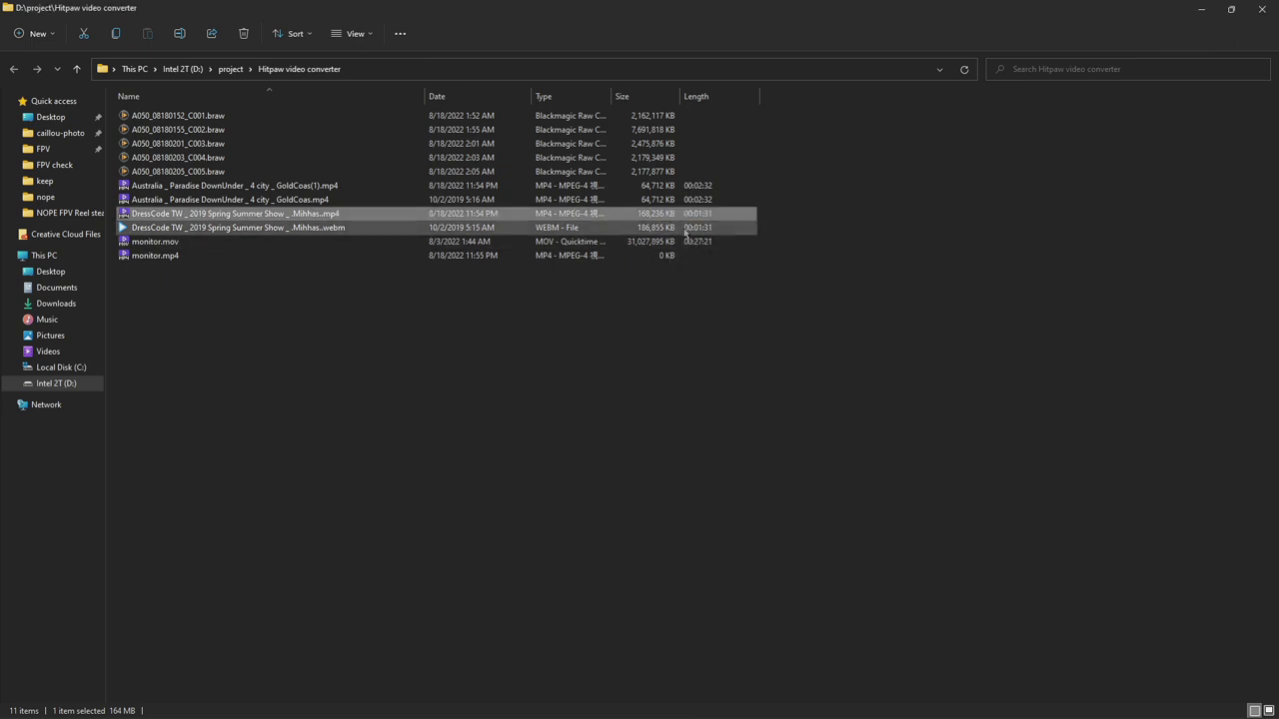
Review the DressCode MP4's general and detailed properties, closing the properties window after each
key(alt+Return)
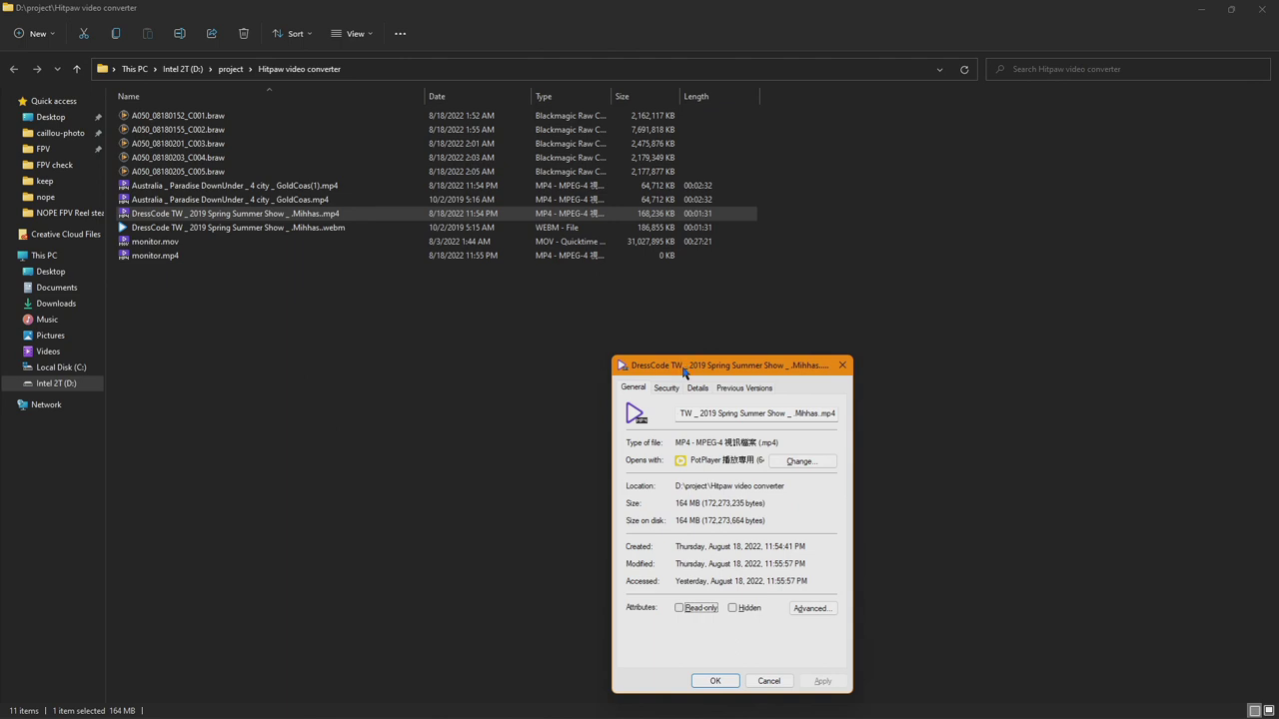
click(843, 364)
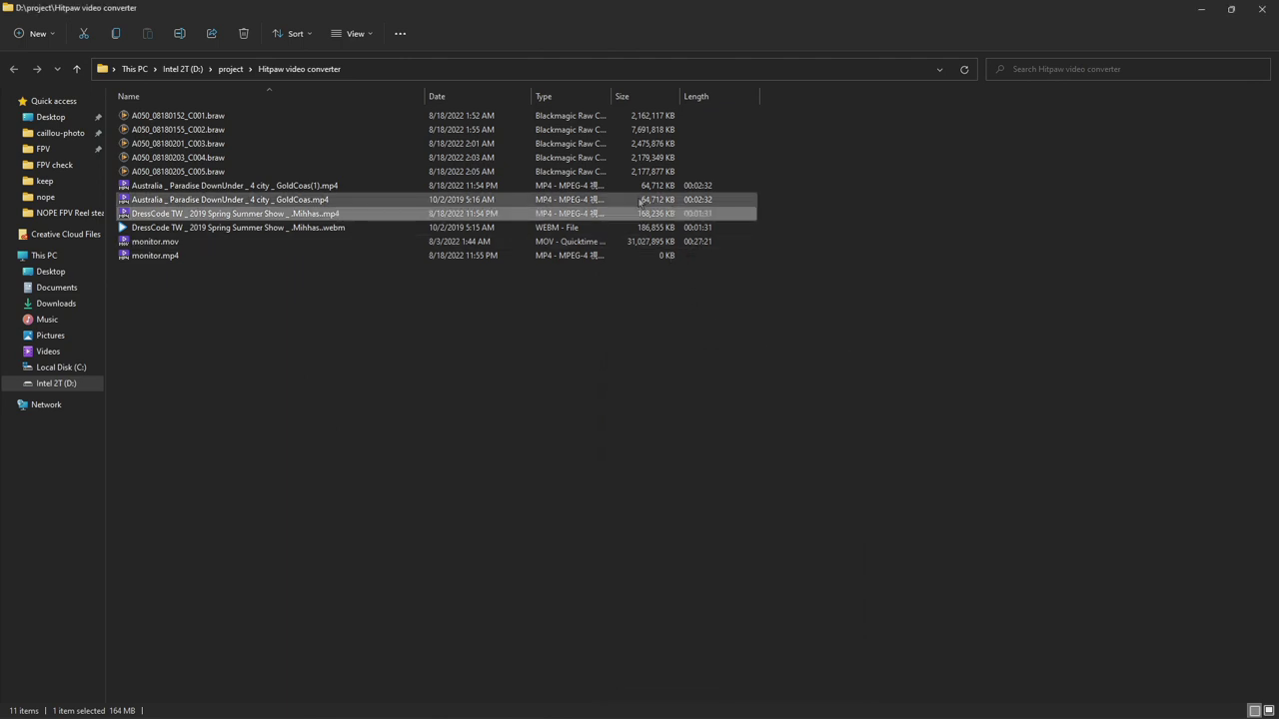
key(alt+Return)
click(730, 233)
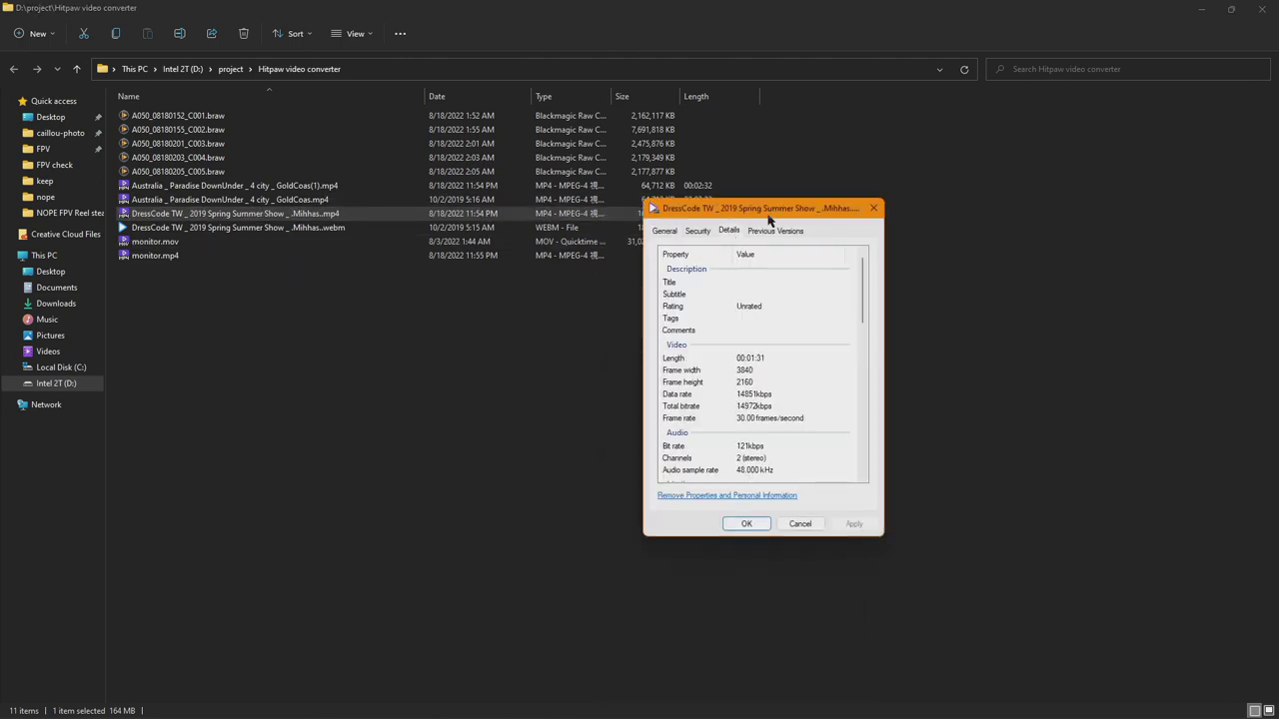
click(873, 208)
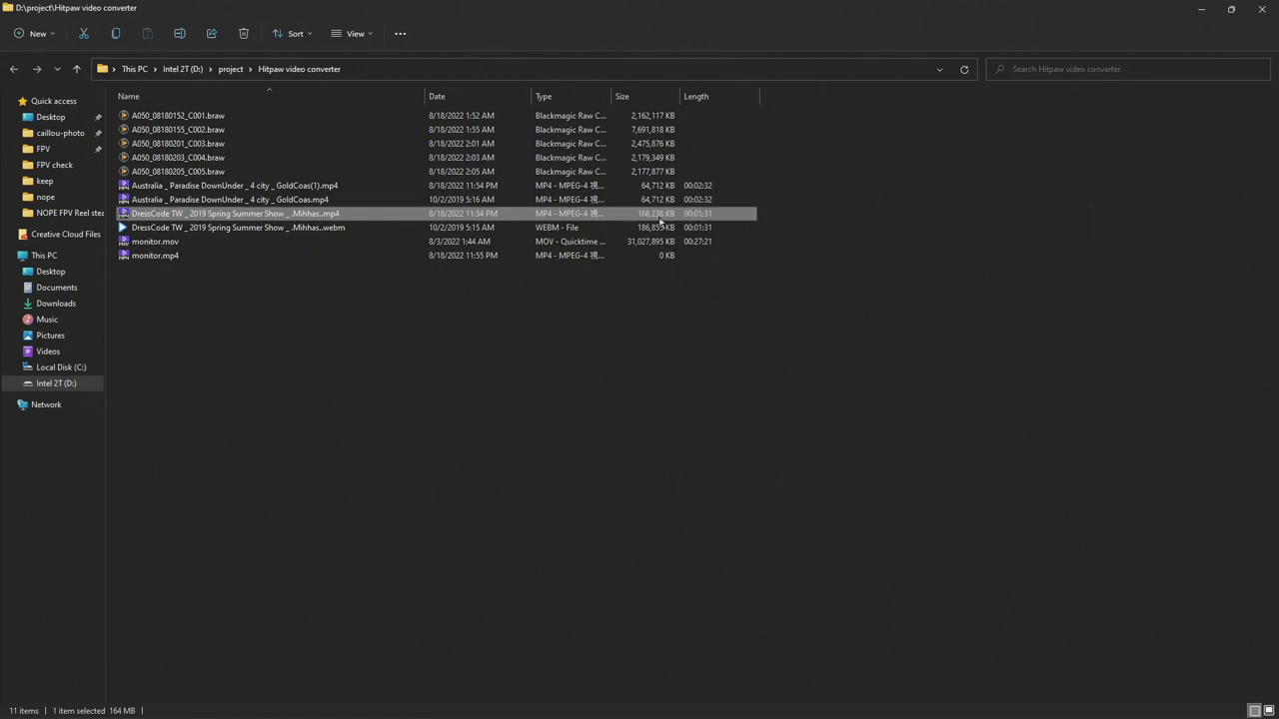
Examine the video data rate in the DressCode MP4's detailed properties and close the window
key(alt+Return)
click(748, 242)
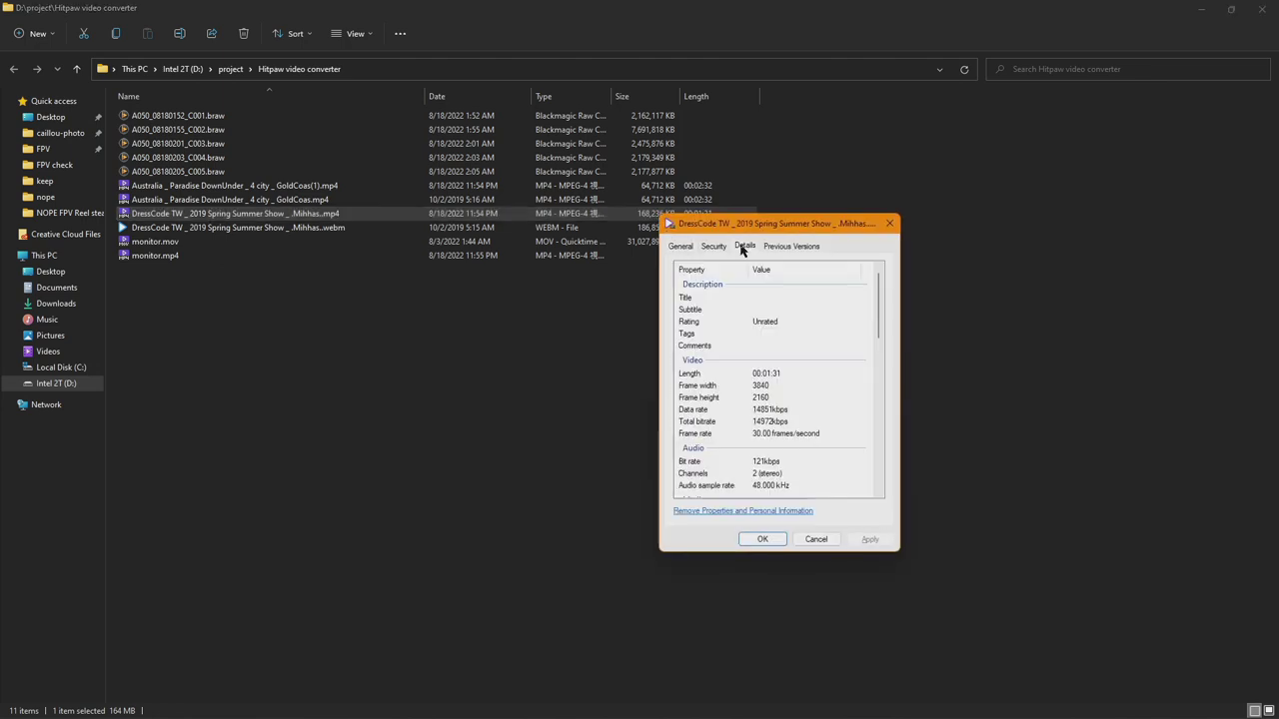
drag(776, 215, 717, 205)
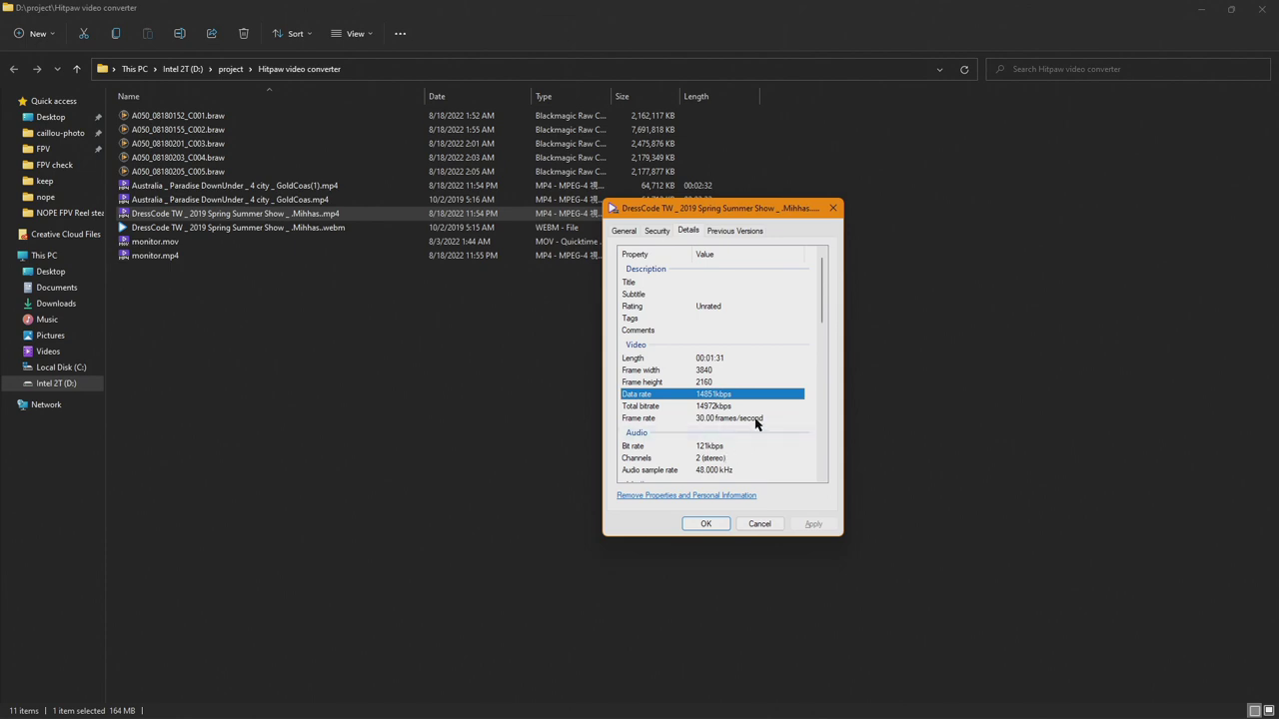
click(829, 211)
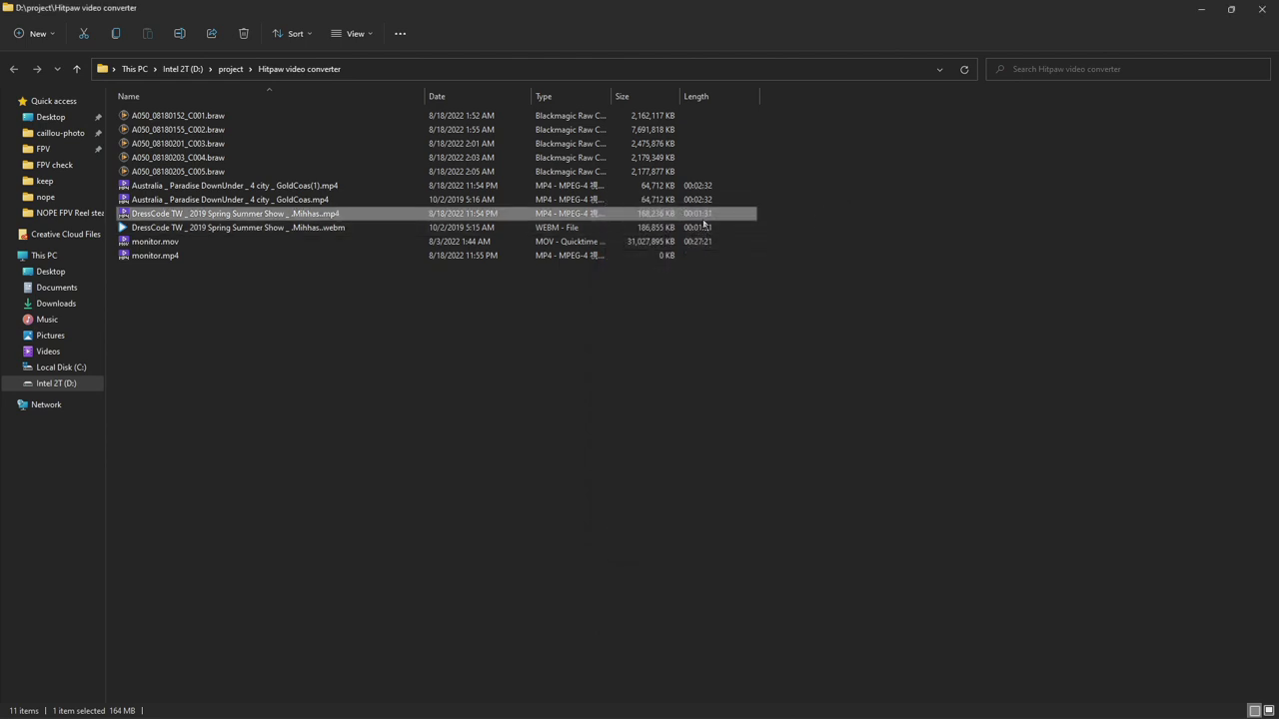
Bring up the DressCode MP4's properties again, move the window beside the file sizes, review the details and close it
key(alt+Return)
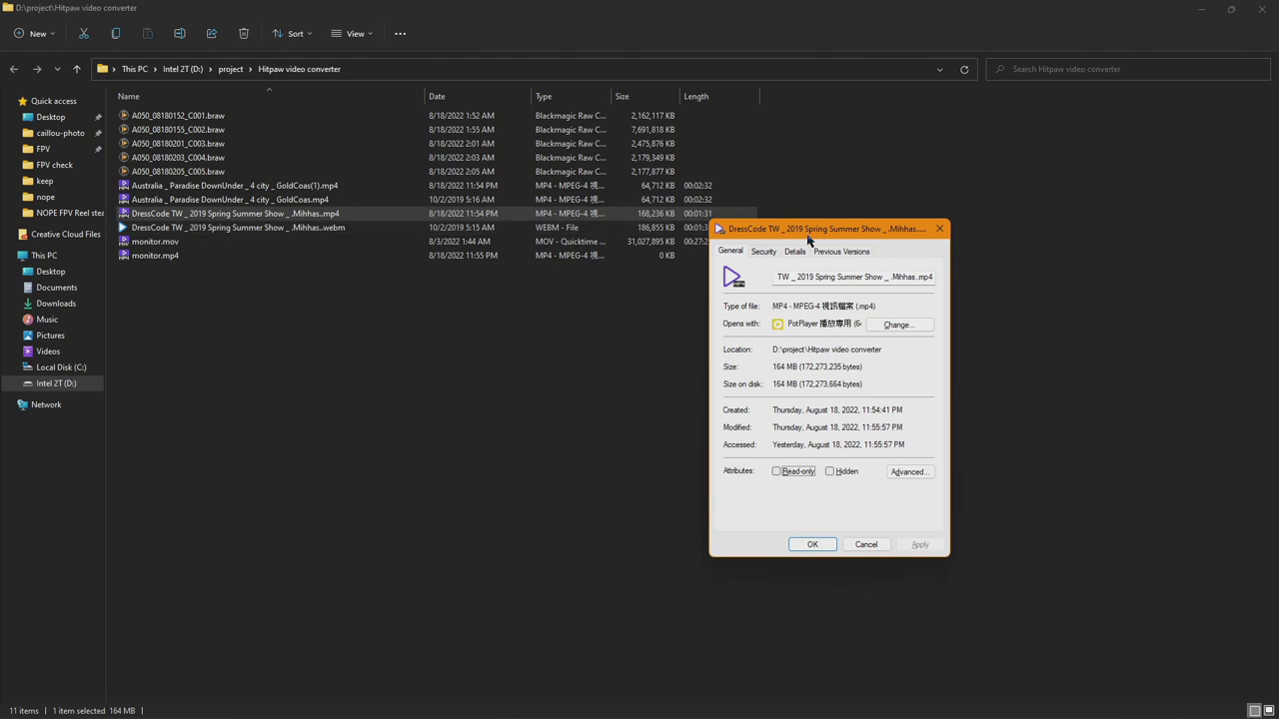
drag(810, 239, 693, 276)
click(826, 265)
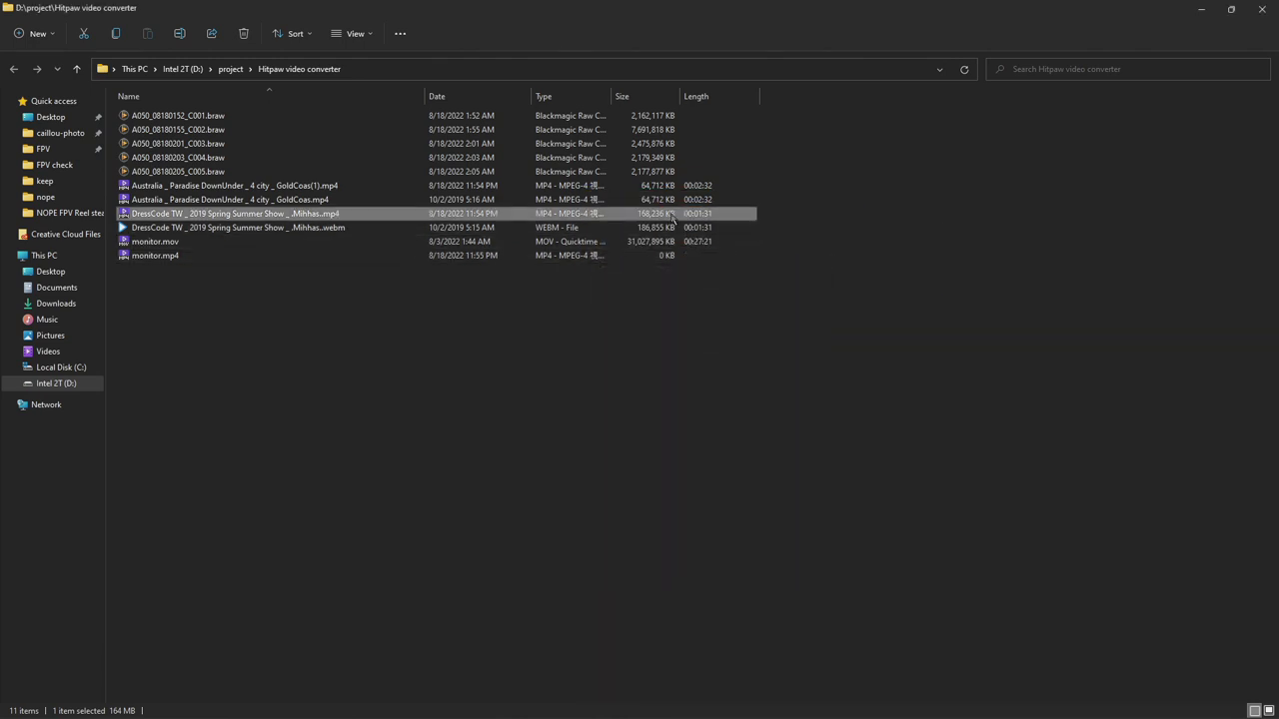
key(alt+Return)
drag(794, 224, 587, 249)
click(635, 263)
click(779, 241)
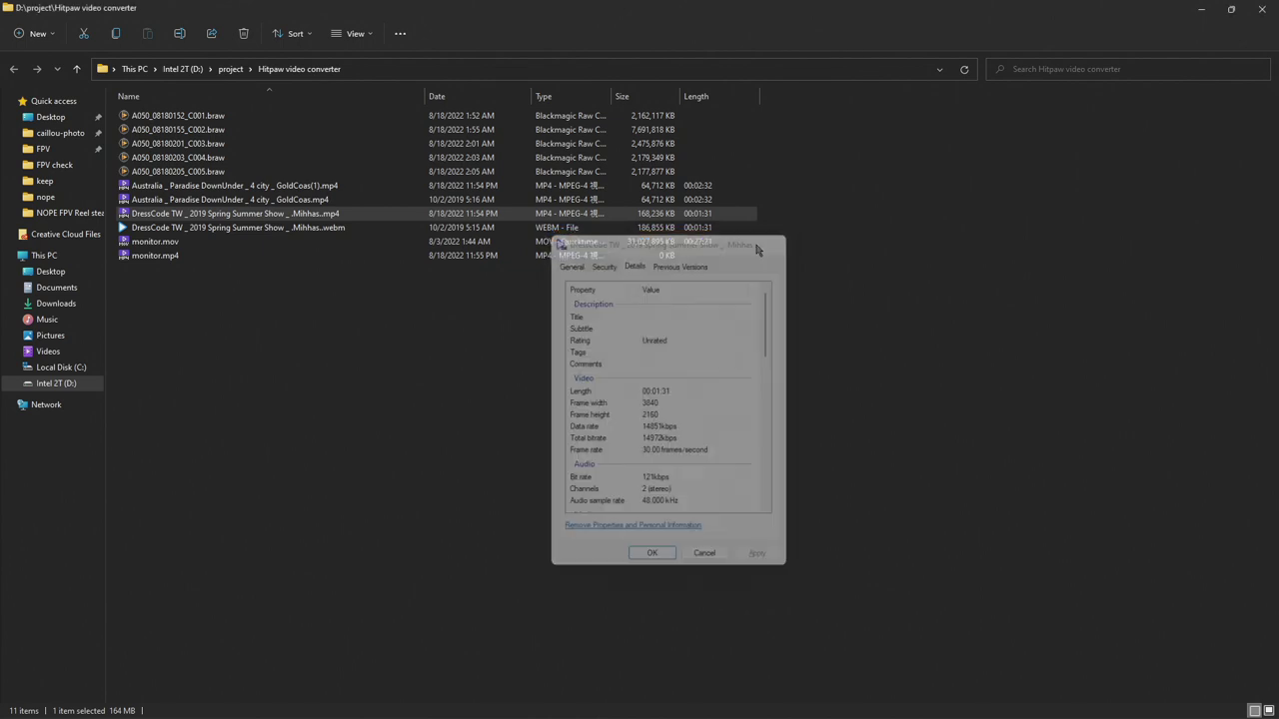
Highlight the data rate in the DressCode MP4's detailed properties with the window moved aside, and close it
key(alt+Return)
drag(768, 222, 621, 224)
click(585, 248)
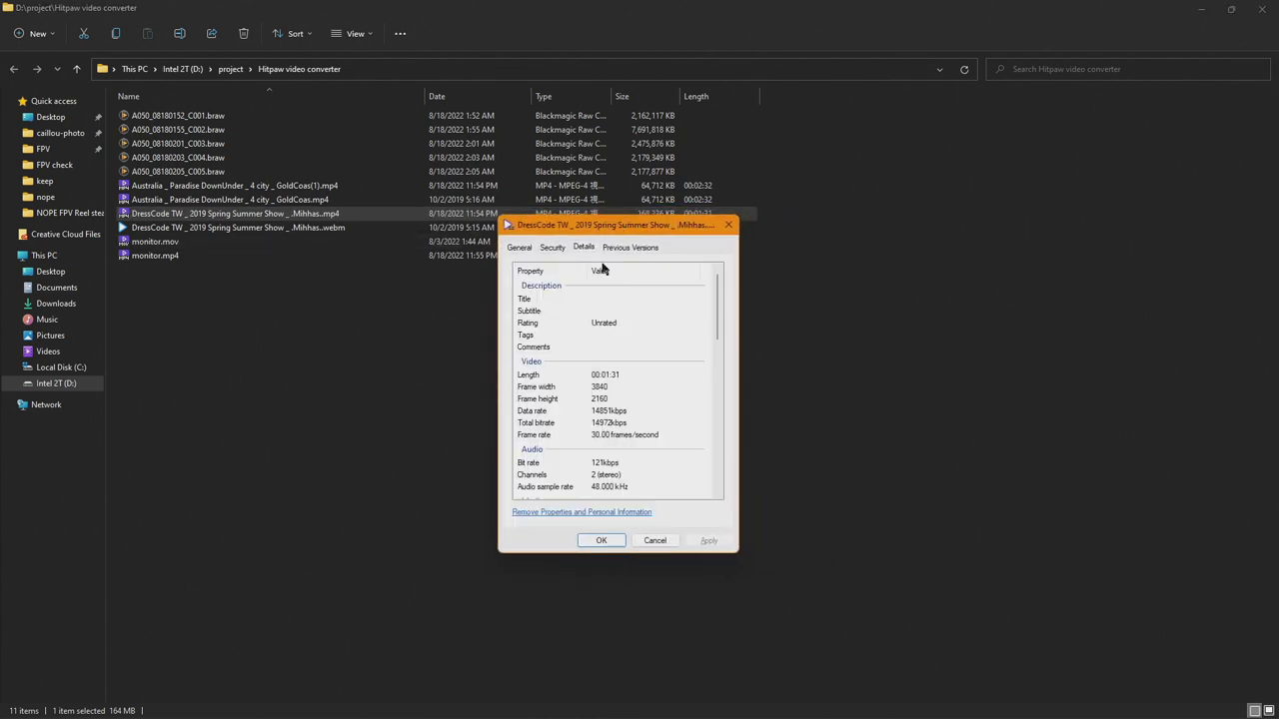
click(599, 411)
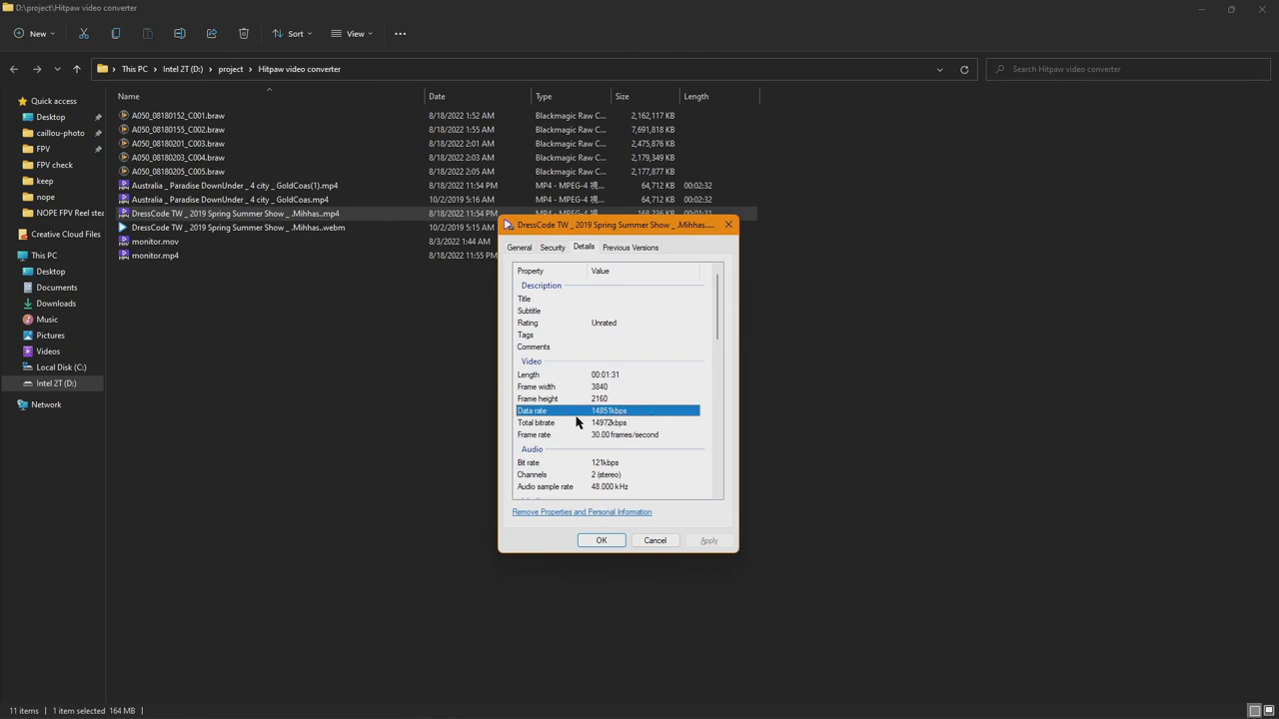
key(Escape)
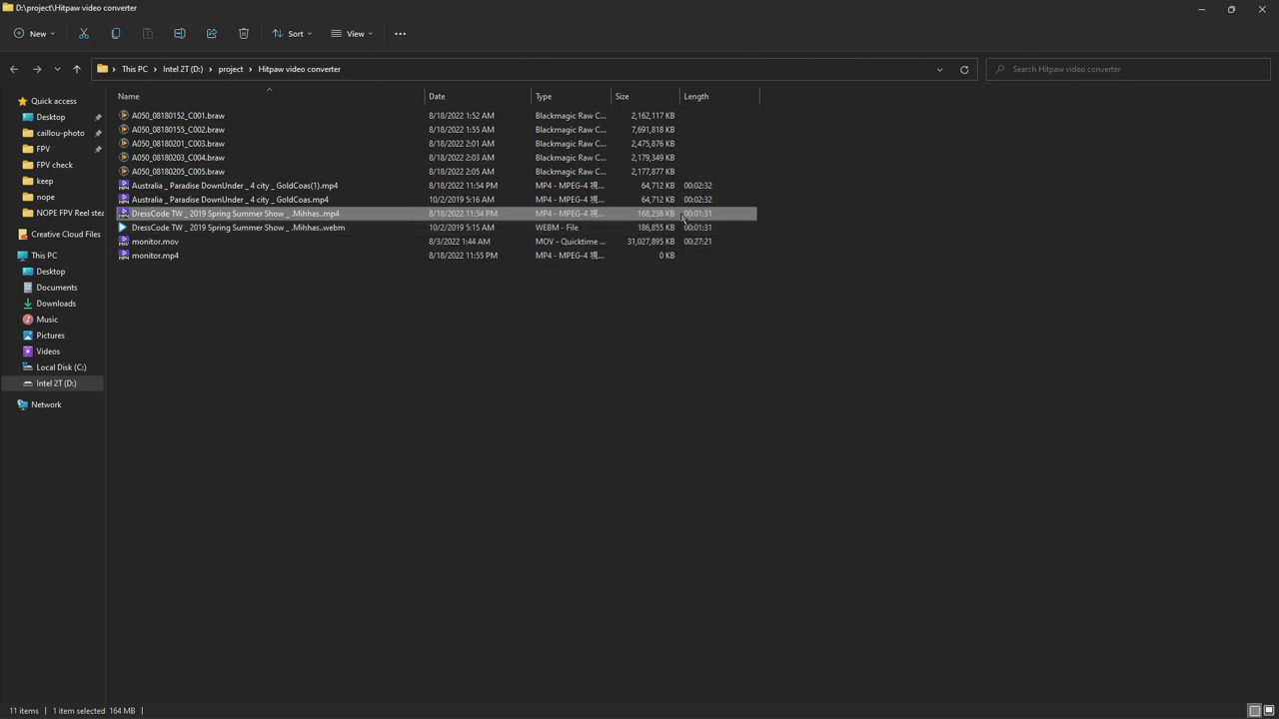
Switch to HitPaw Video Converter and check the monitor conversion's progress until it completes
key(alt+Tab)
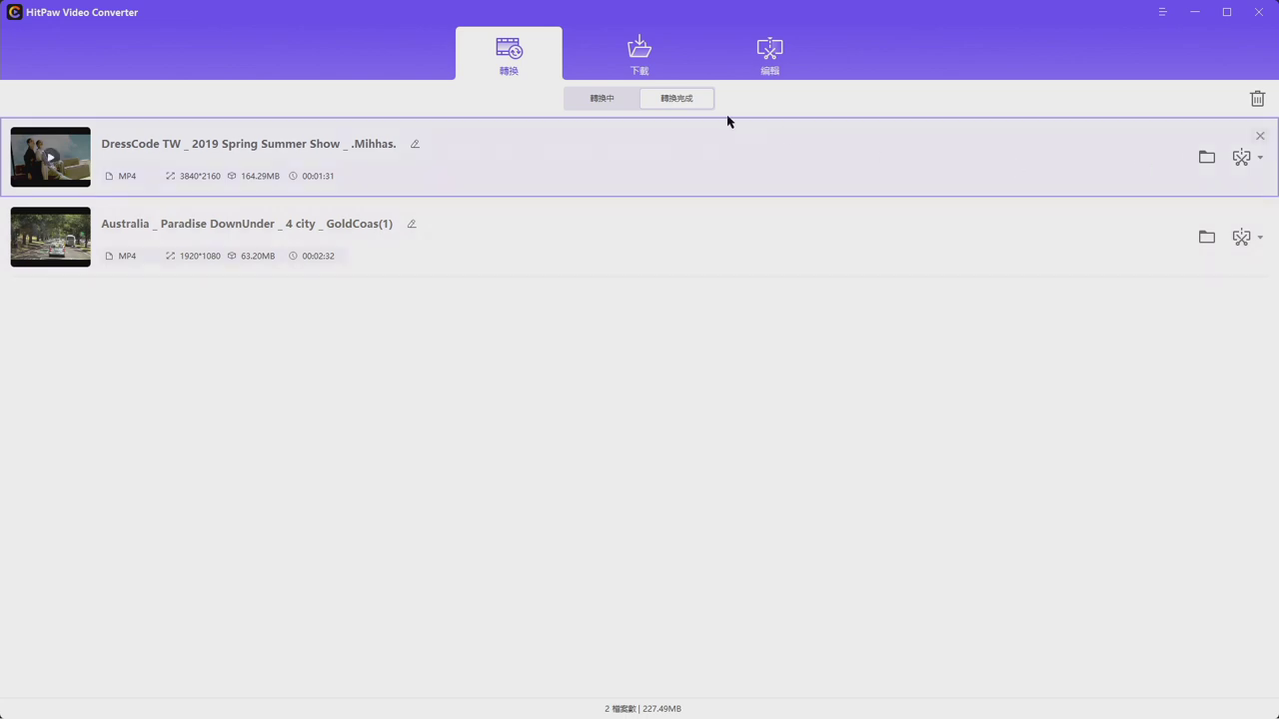
click(607, 98)
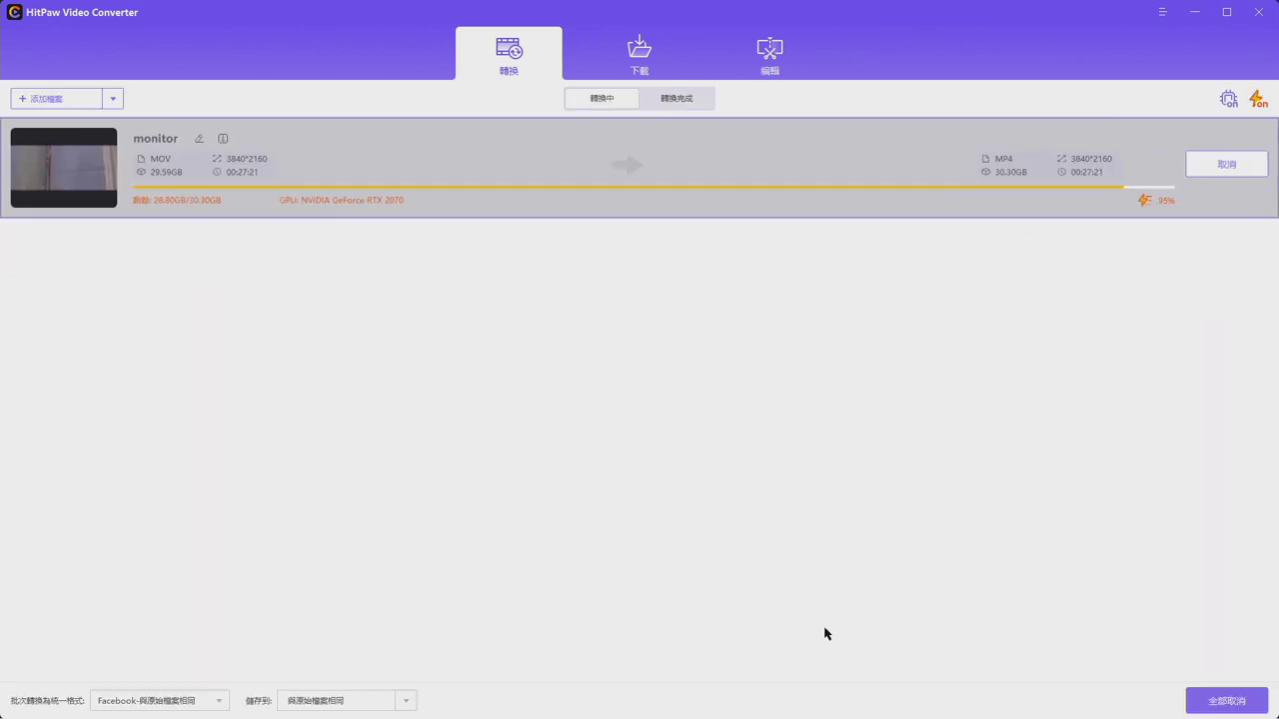
key(alt+Tab)
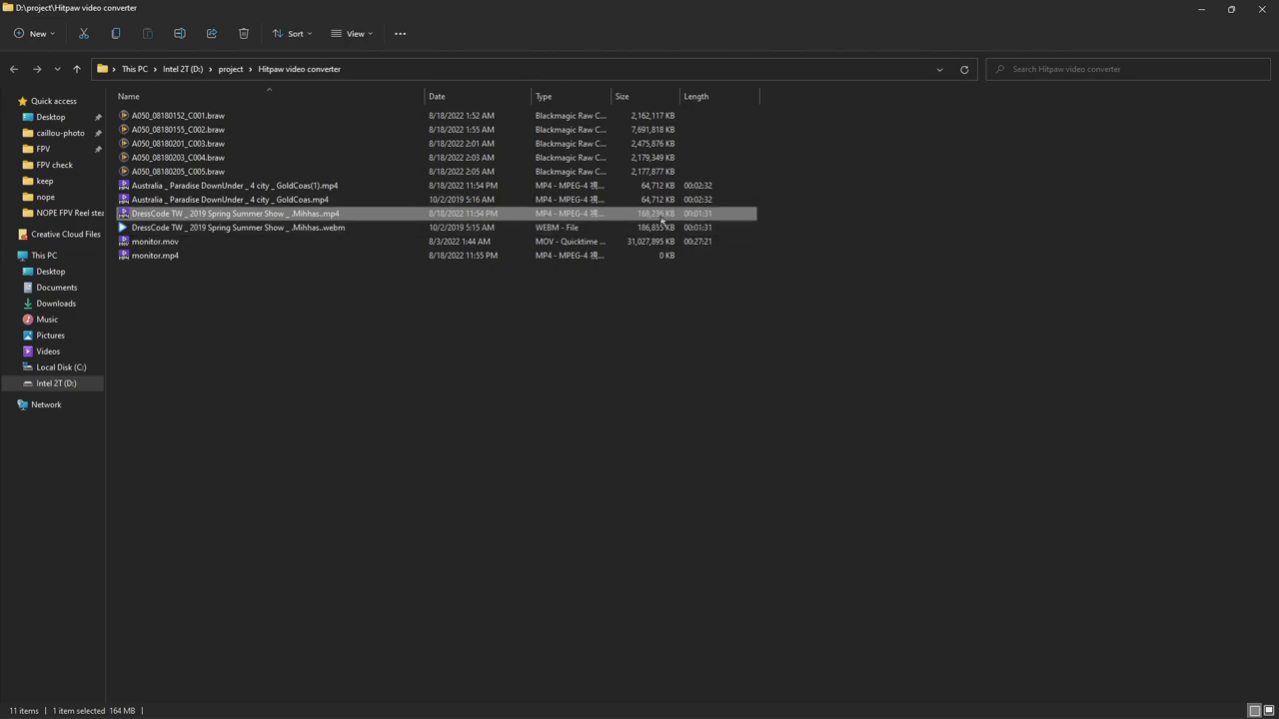
key(alt+Tab)
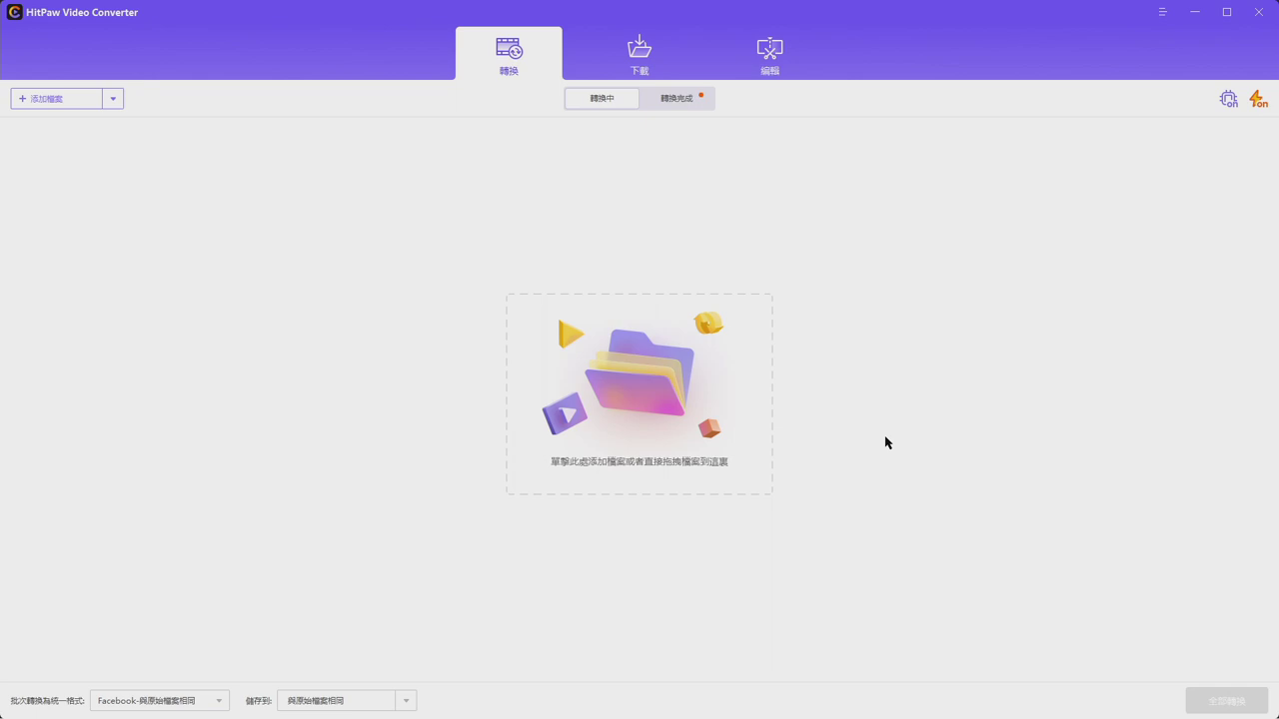
Show the completed conversions, then switch to File Explorer's Hitpaw video converter folder and select monitor.mp4 to check its size
click(672, 98)
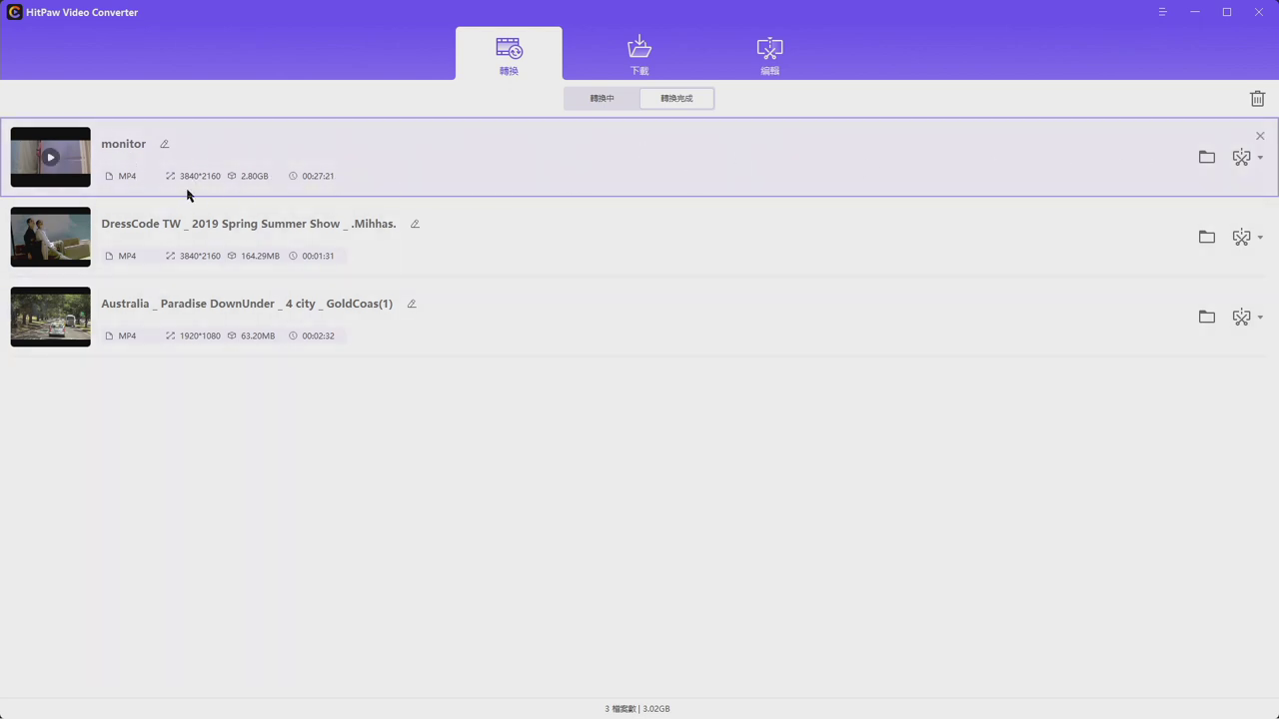
key(alt+Tab)
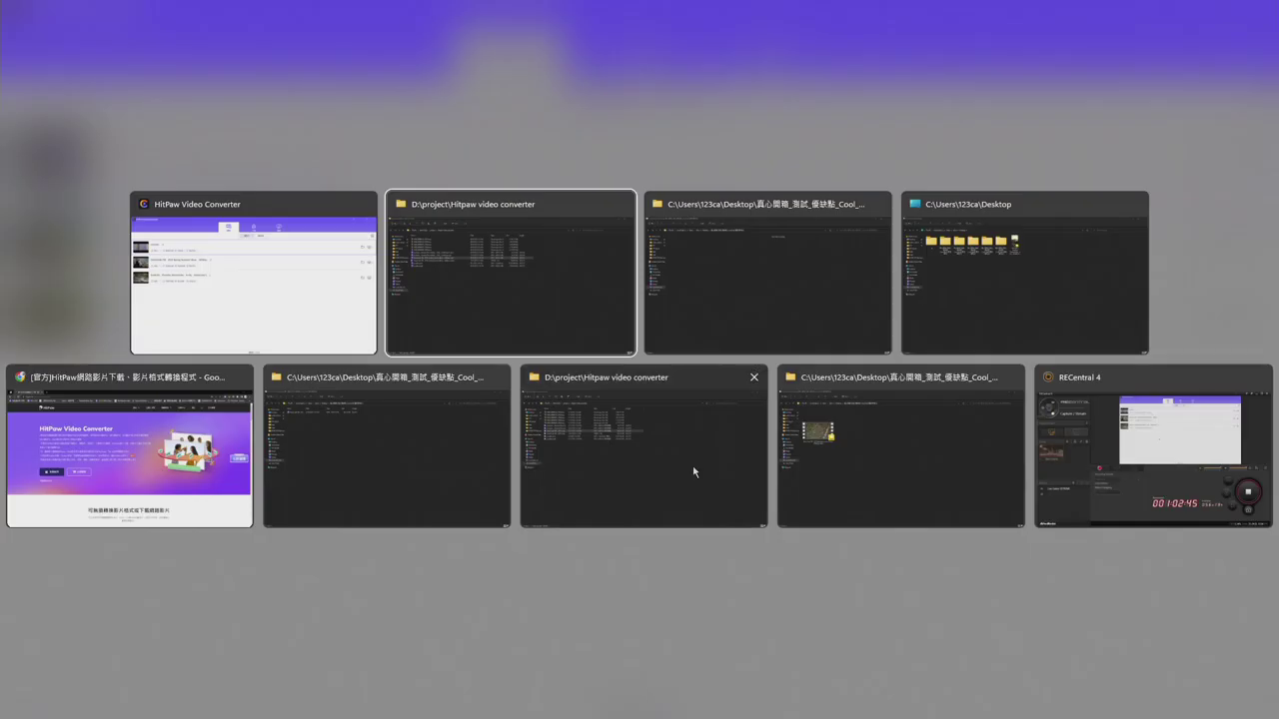
click(523, 293)
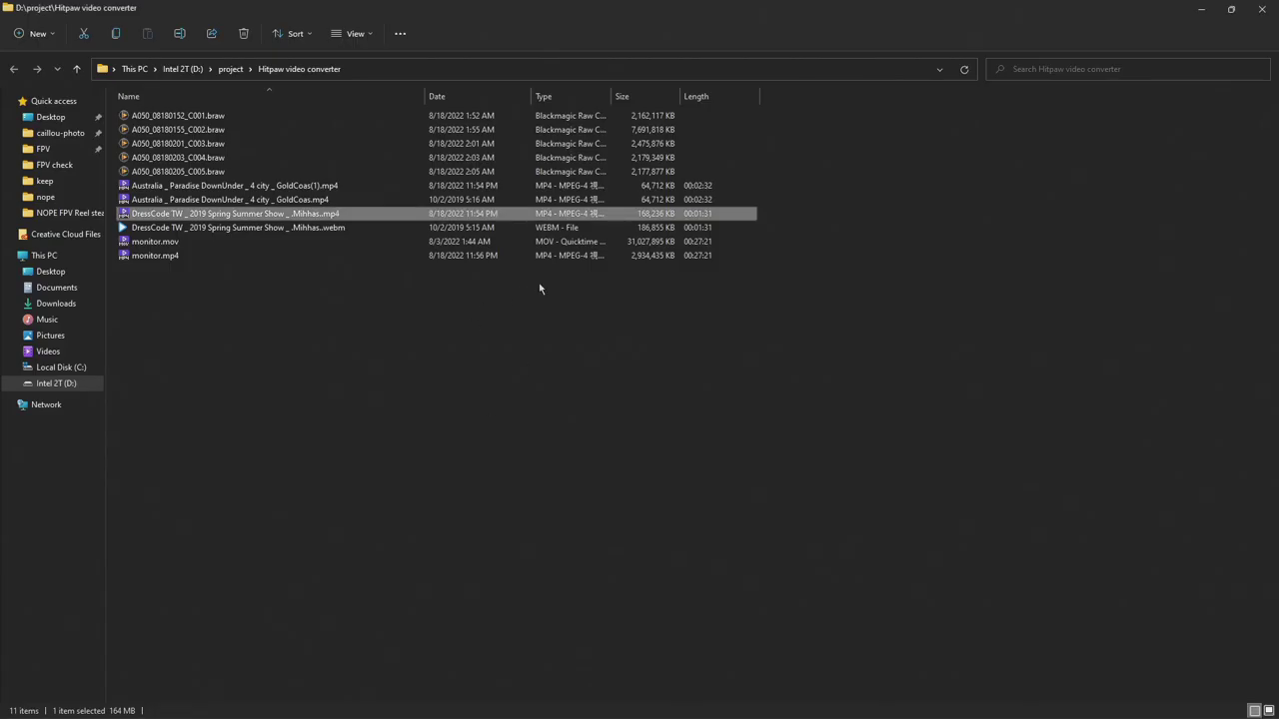
click(563, 256)
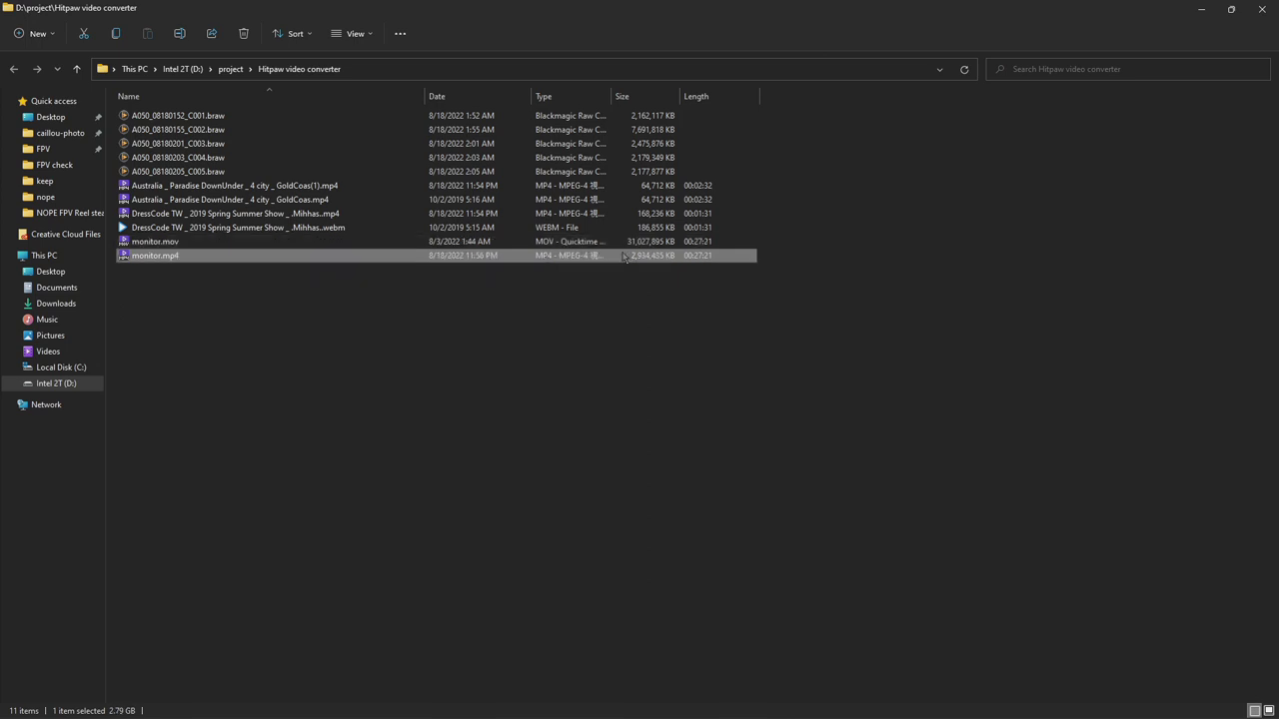
Review the video details in monitor.mp4's properties and close the window
key(alt+Tab)
key(alt+Tab)
key(alt+Return)
click(764, 406)
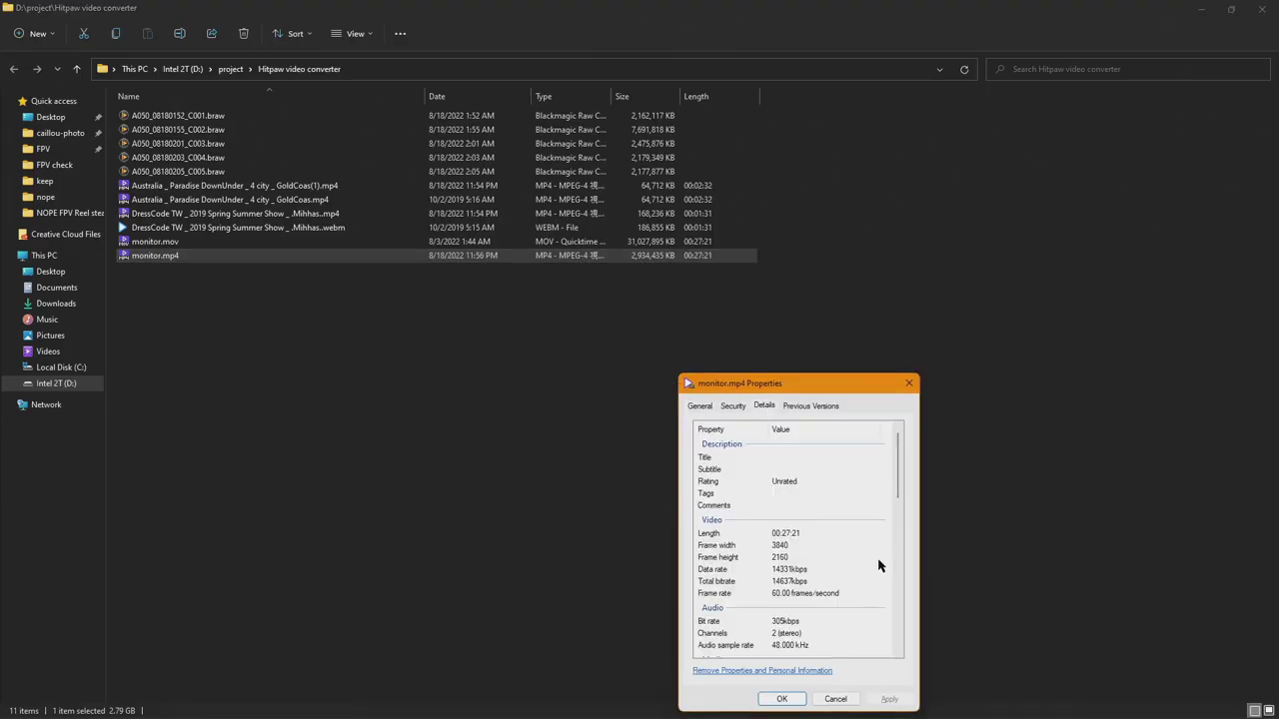
click(910, 388)
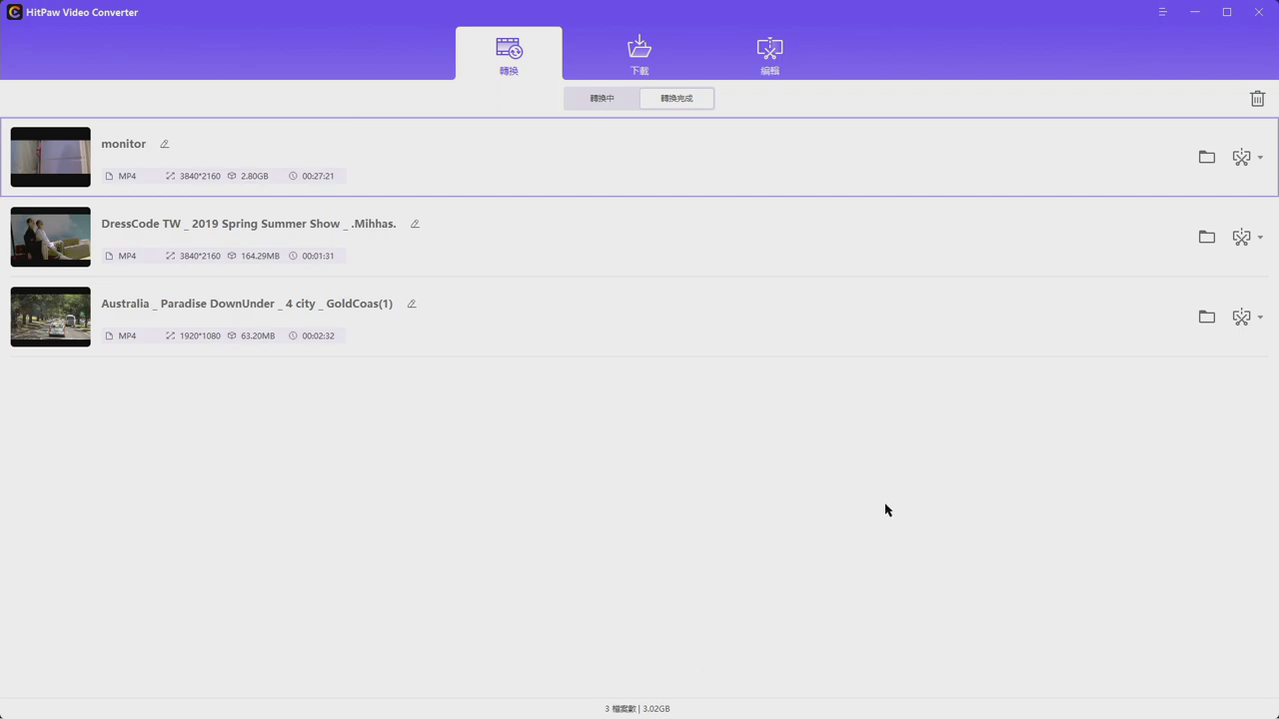
Recheck the converting and completed lists in HitPaw, and select monitor.mov together with monitor.mp4 in File Explorer to compare their sizes
key(alt+Tab)
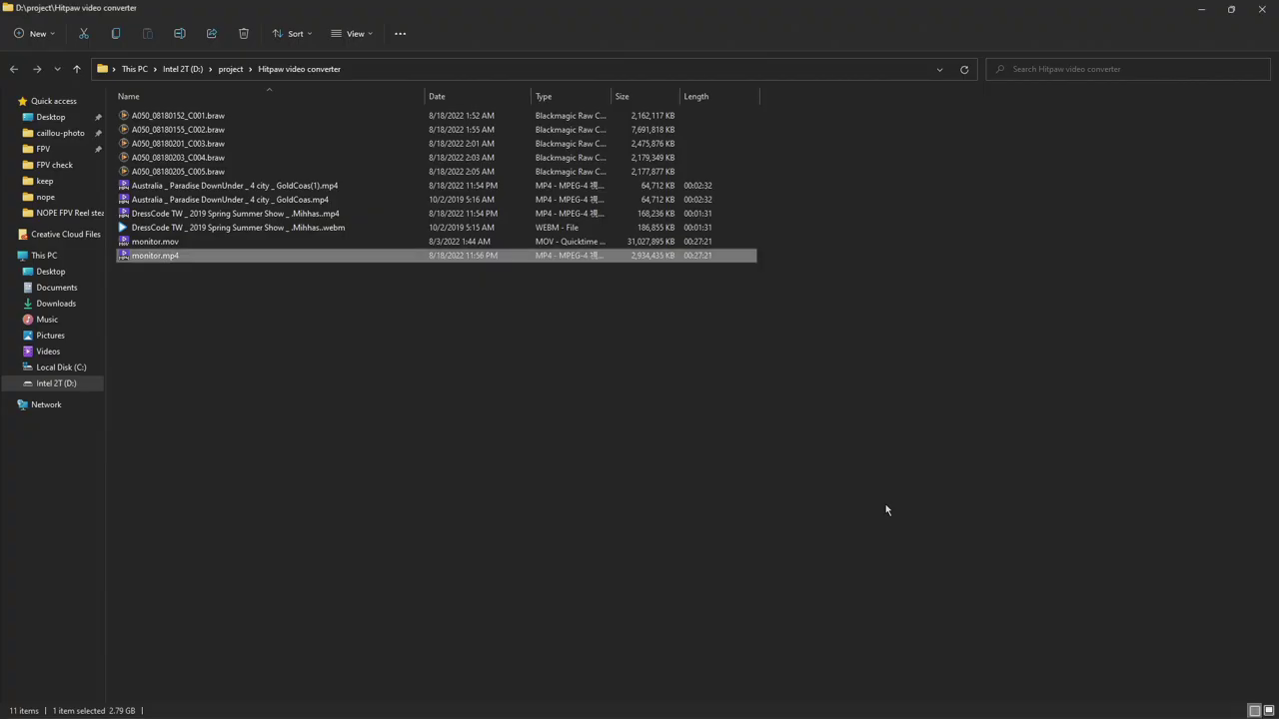
key(alt+Tab)
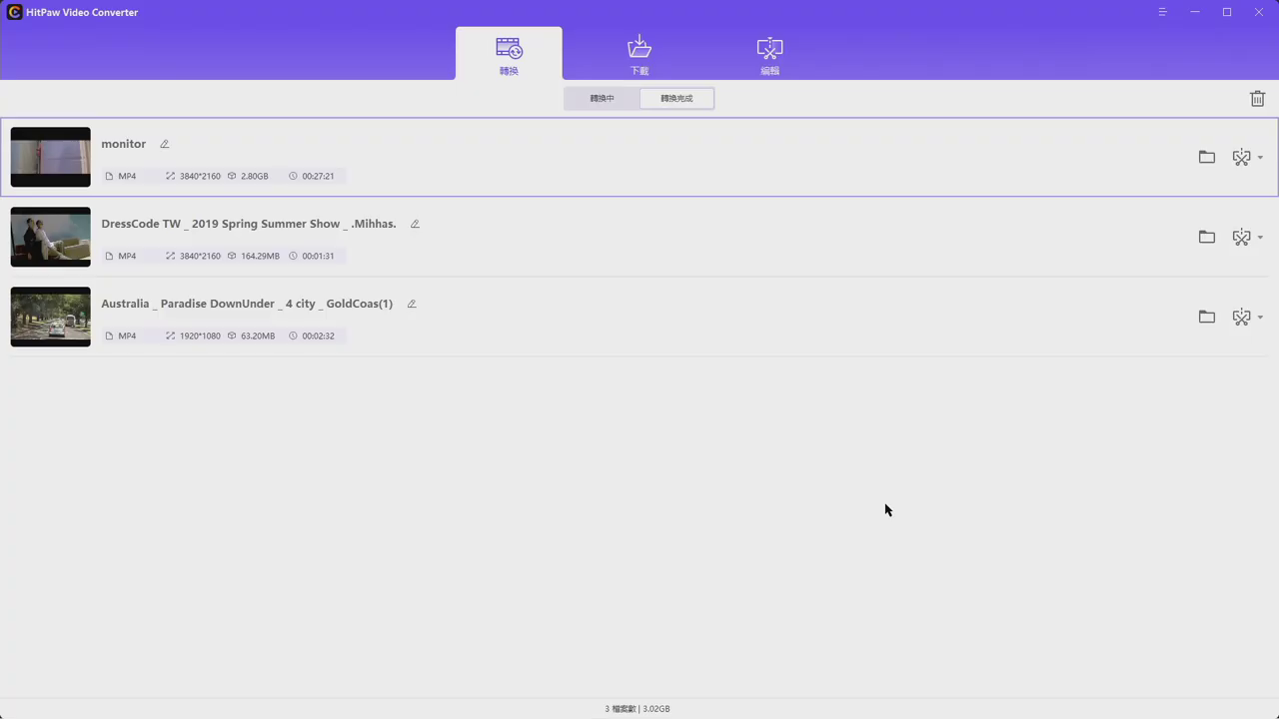
click(599, 98)
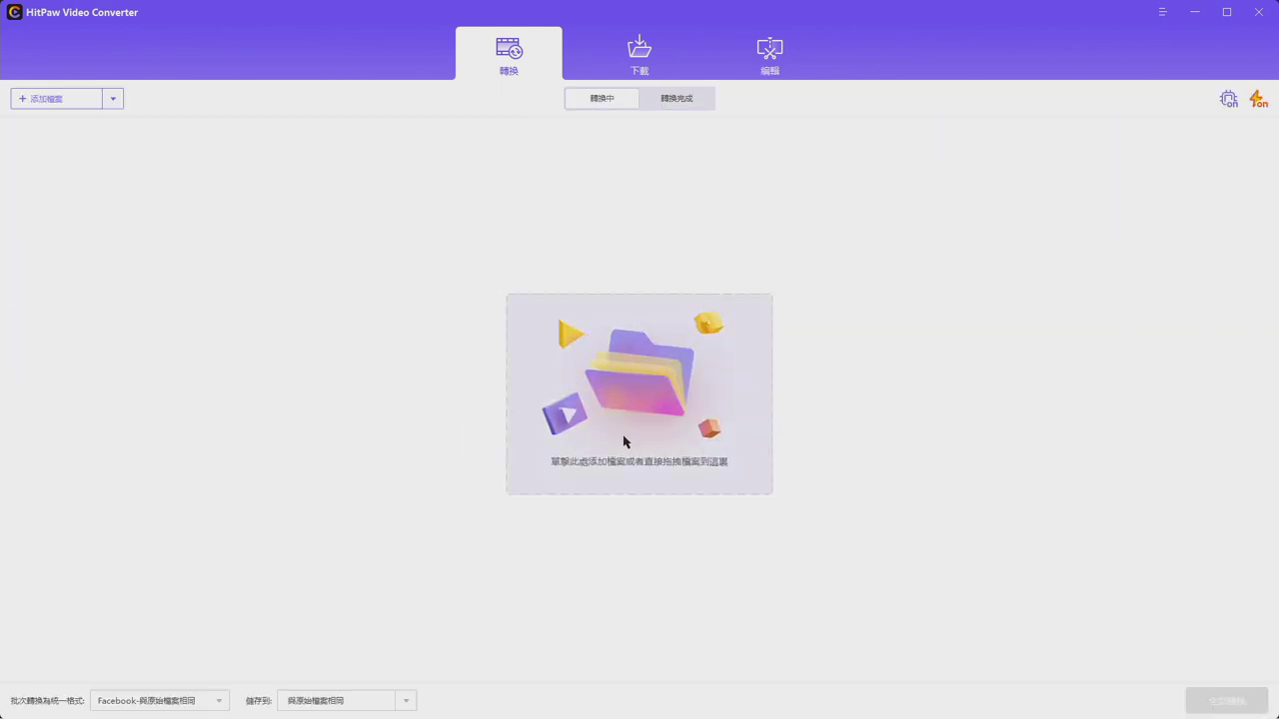
click(669, 100)
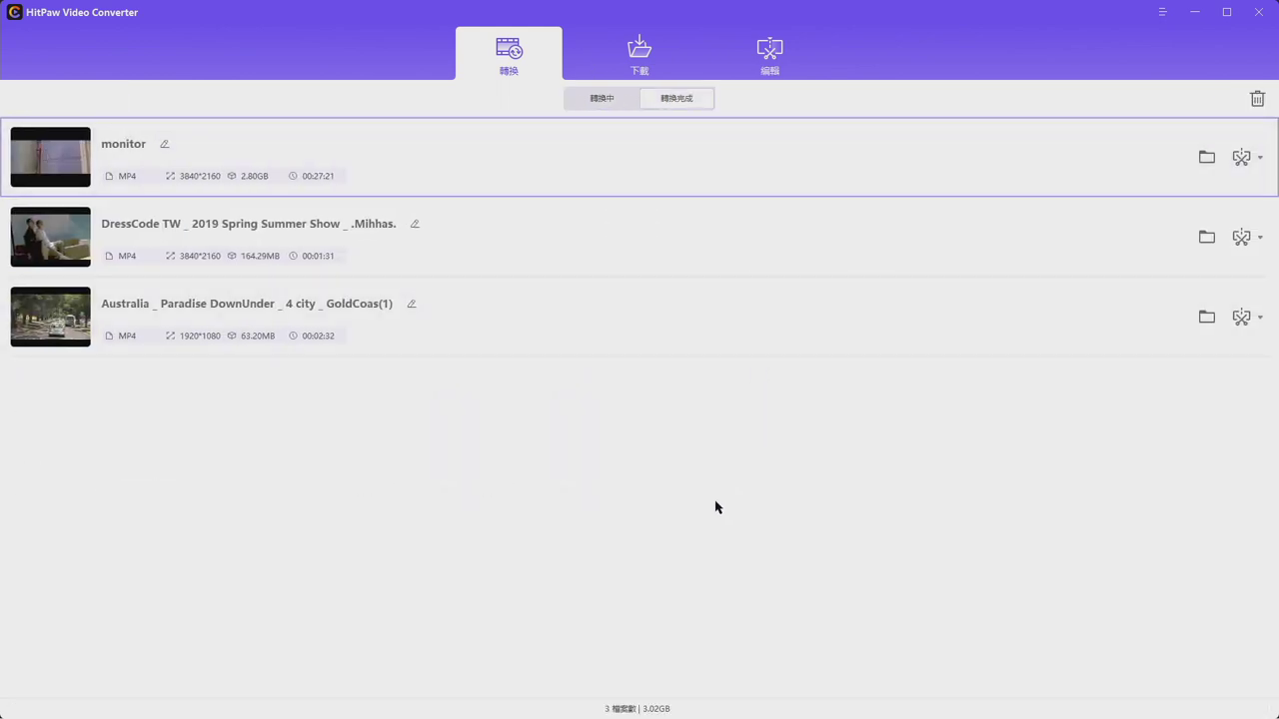
key(alt+Tab)
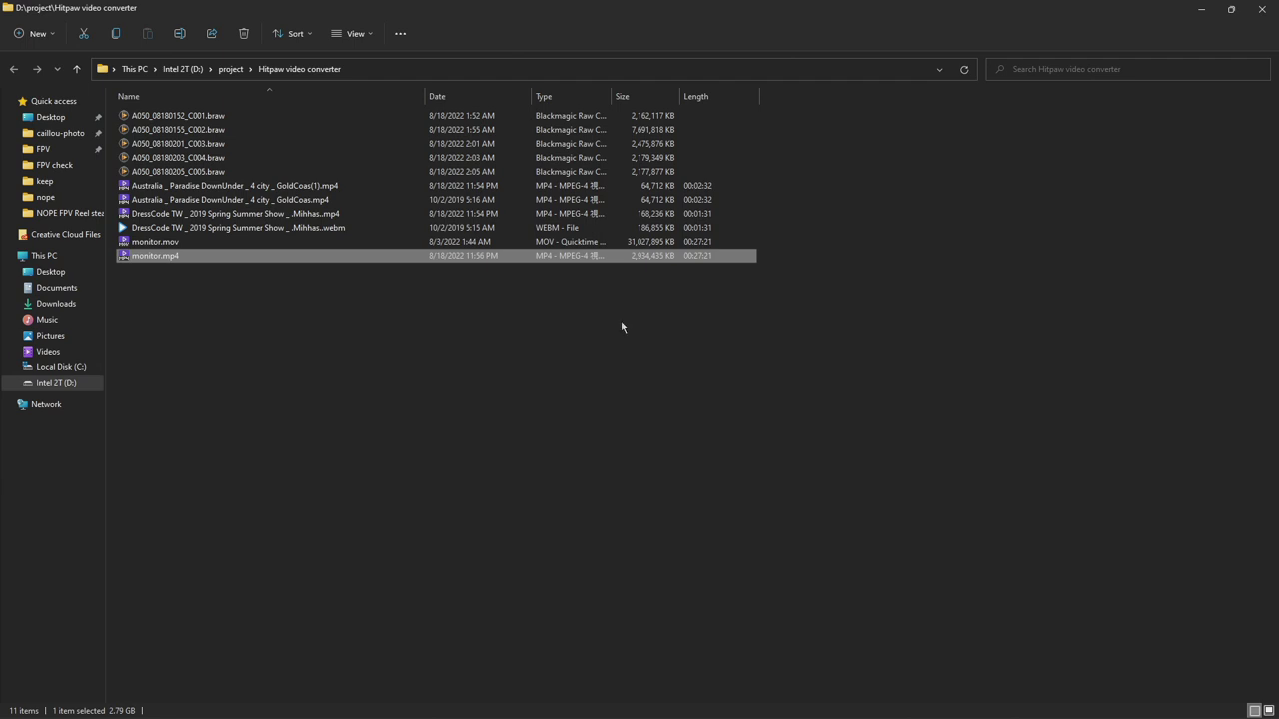
ctrl+click(150, 244)
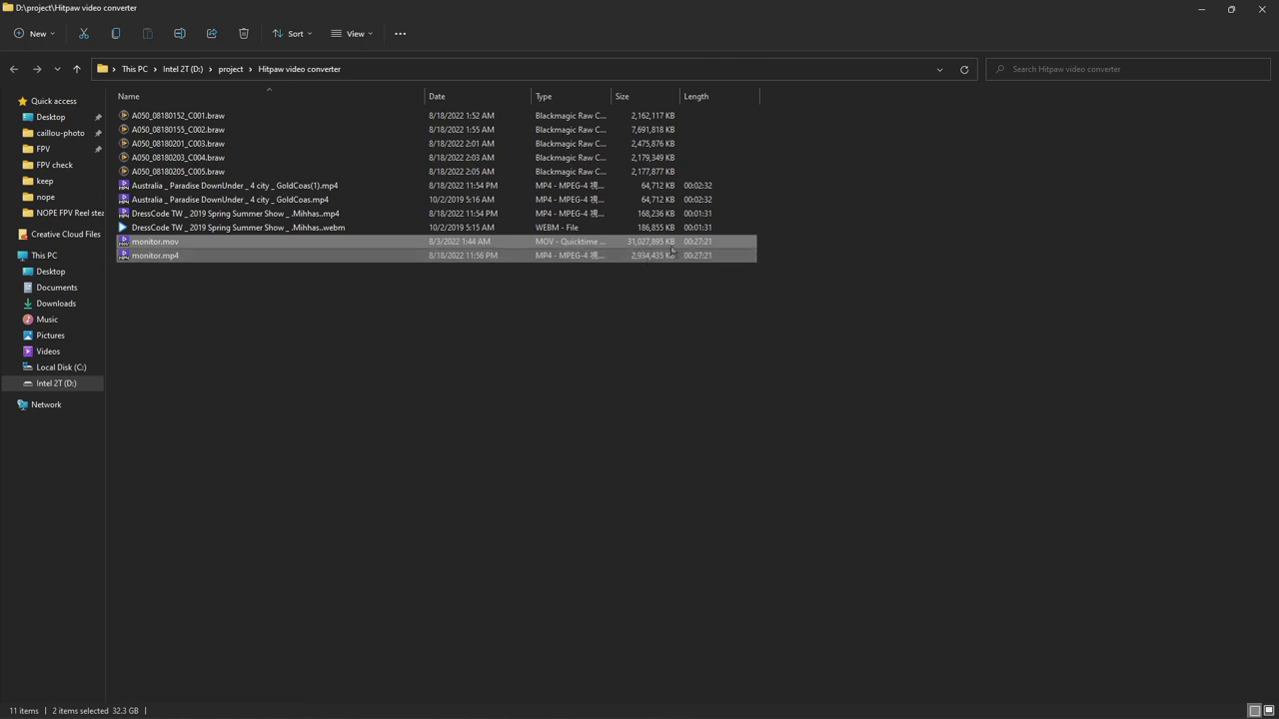
Switch to HitPaw Video Converter and display the social video presets among the batch output formats
key(alt+Tab)
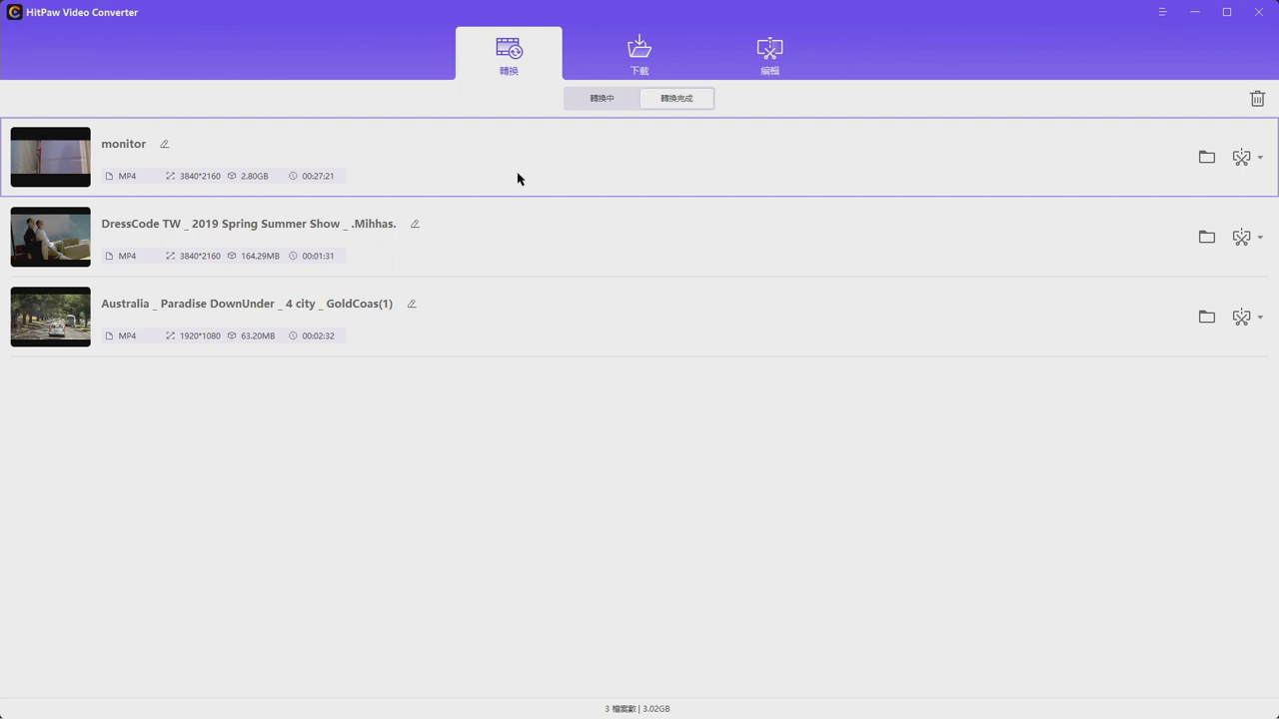
click(605, 99)
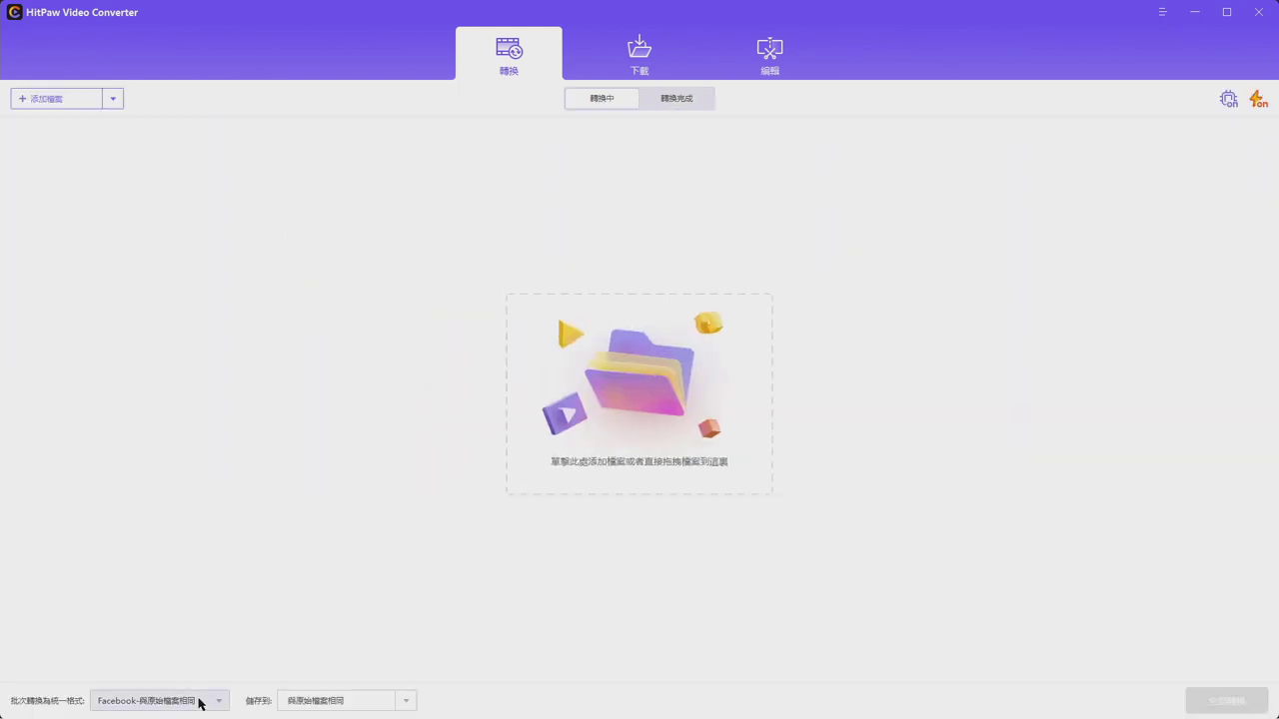
click(124, 703)
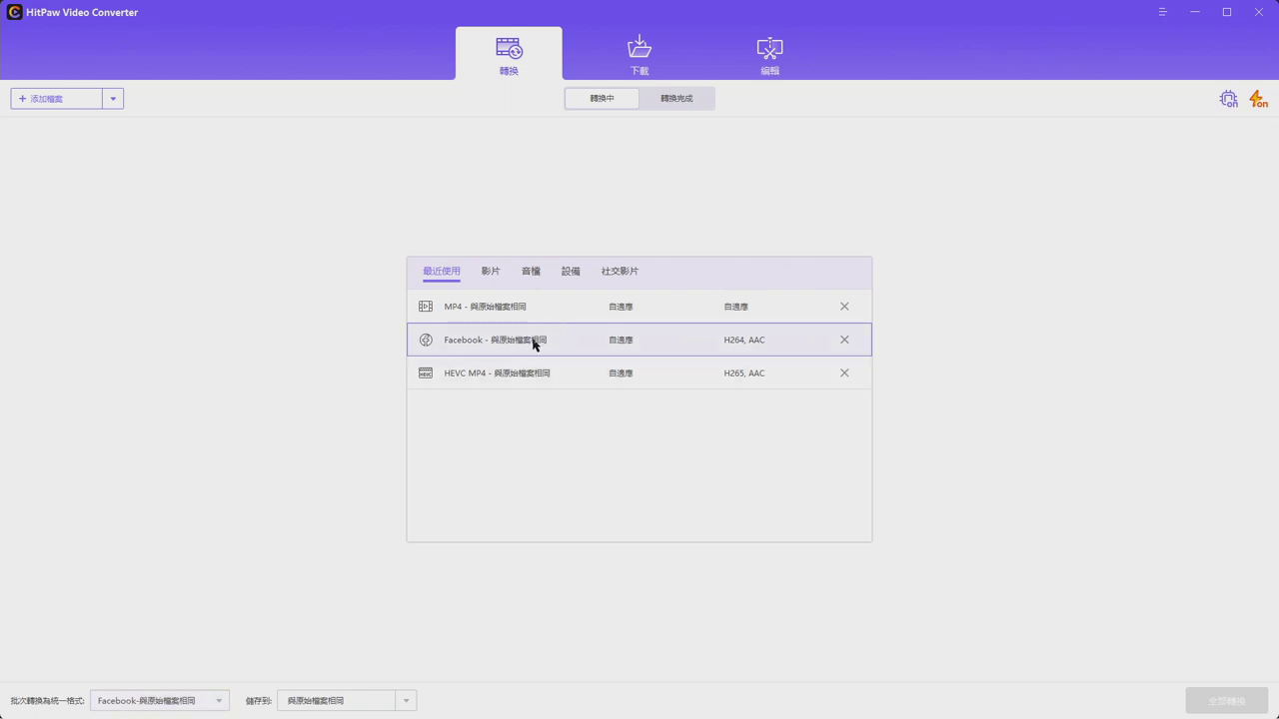
click(634, 275)
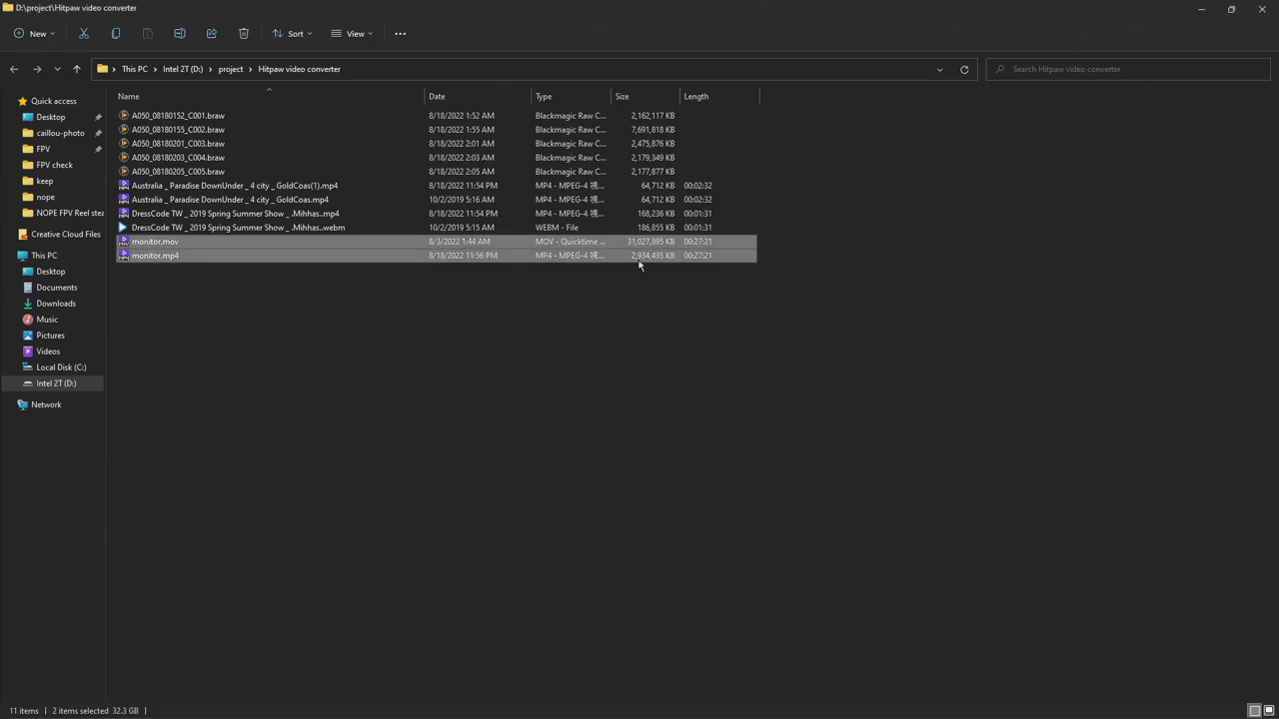
Switch to File Explorer, highlight the data rate in monitor.mp4's detailed properties, and close the window
click(643, 257)
key(alt+Return)
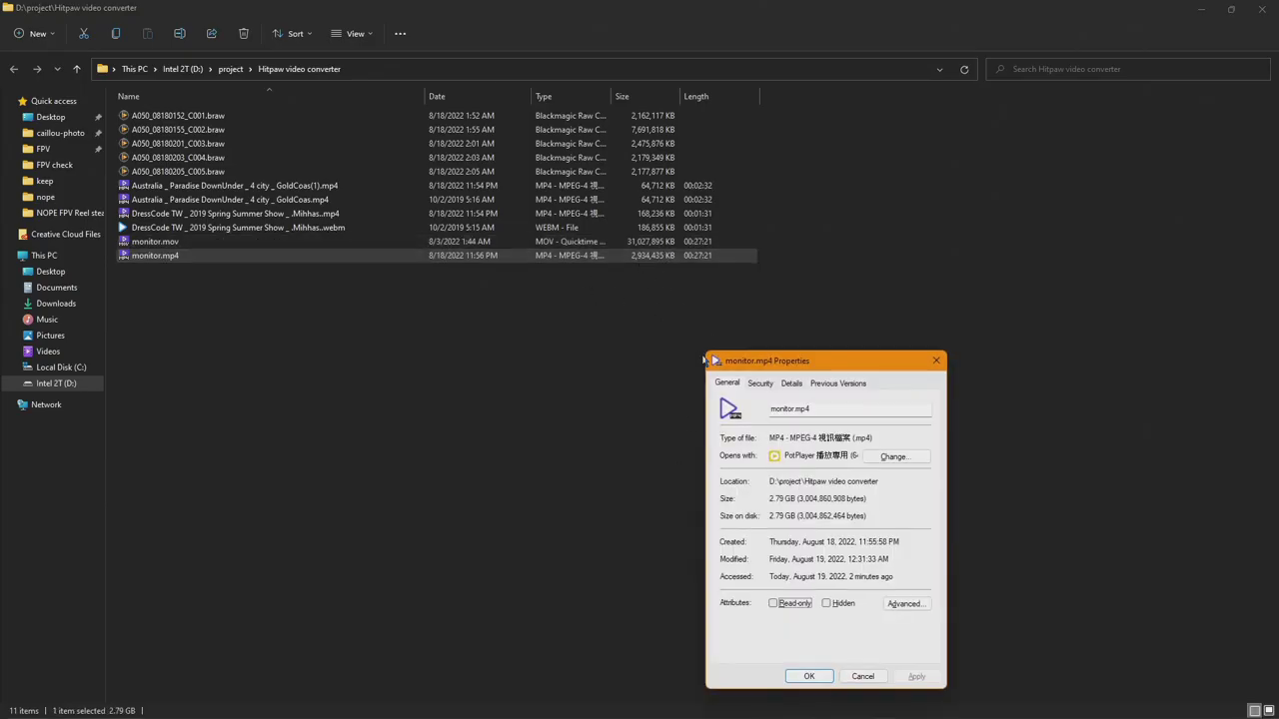
click(790, 383)
drag(803, 358, 702, 299)
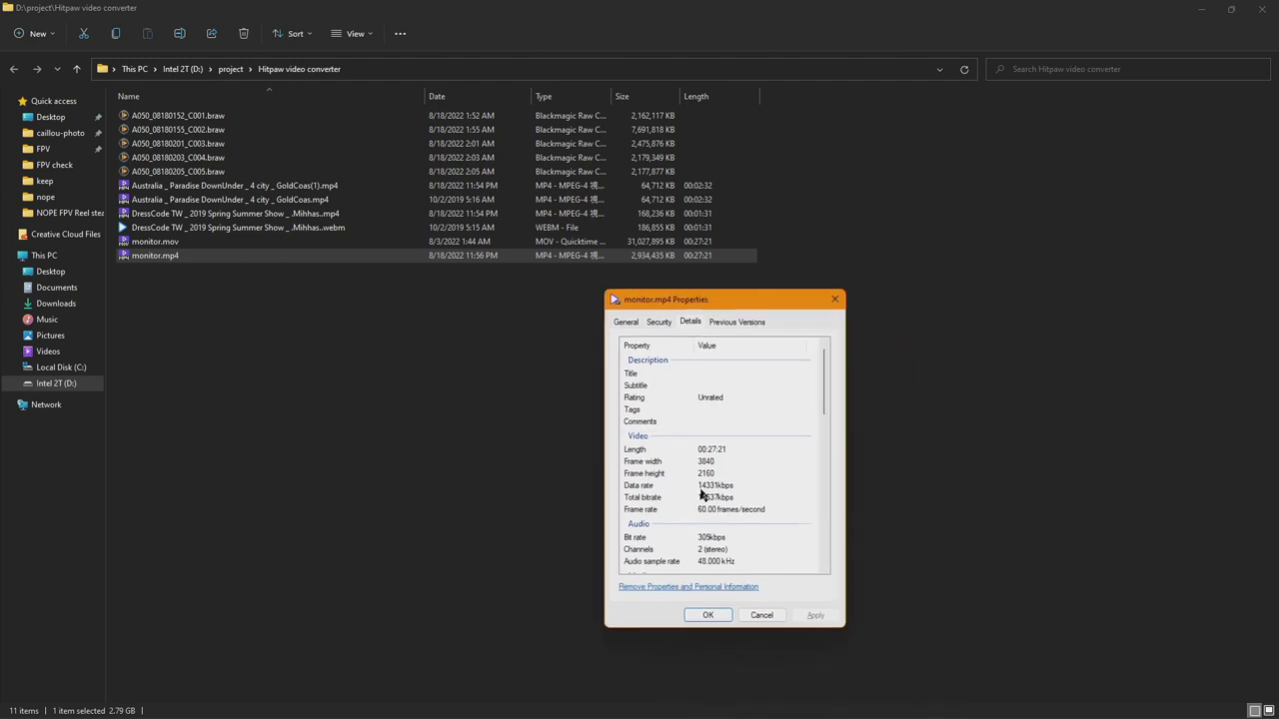
click(702, 487)
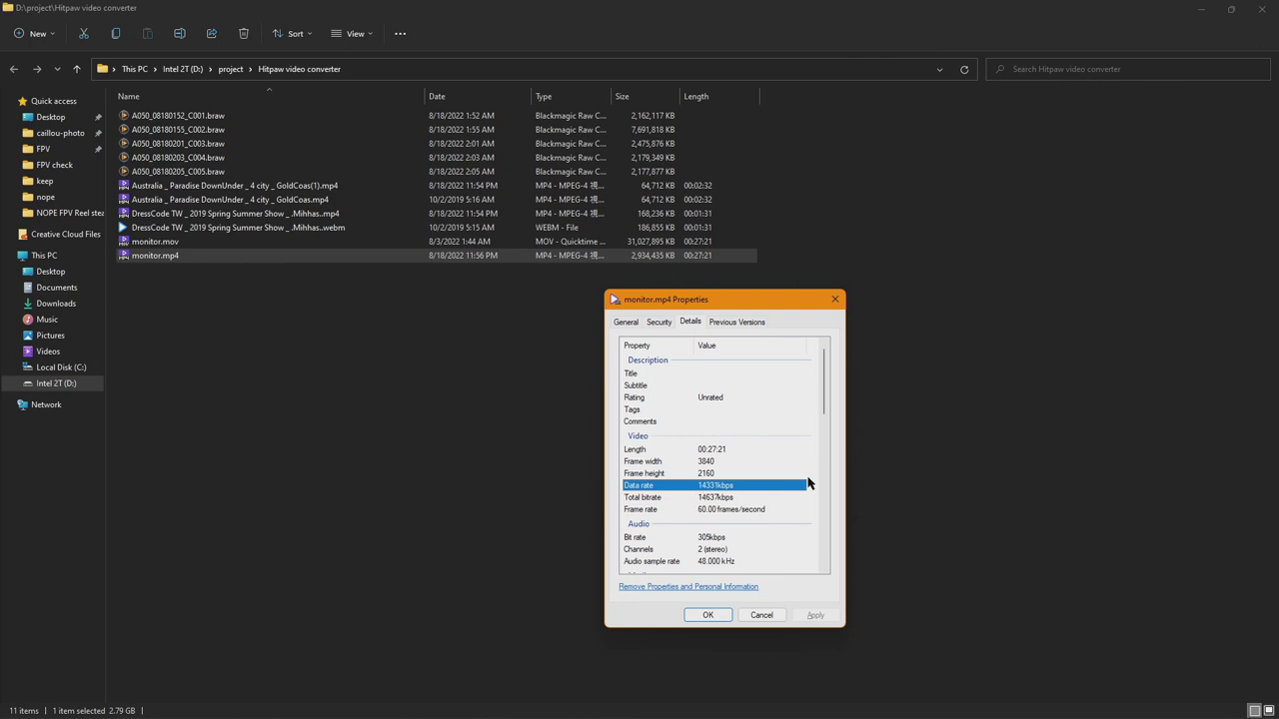
click(835, 299)
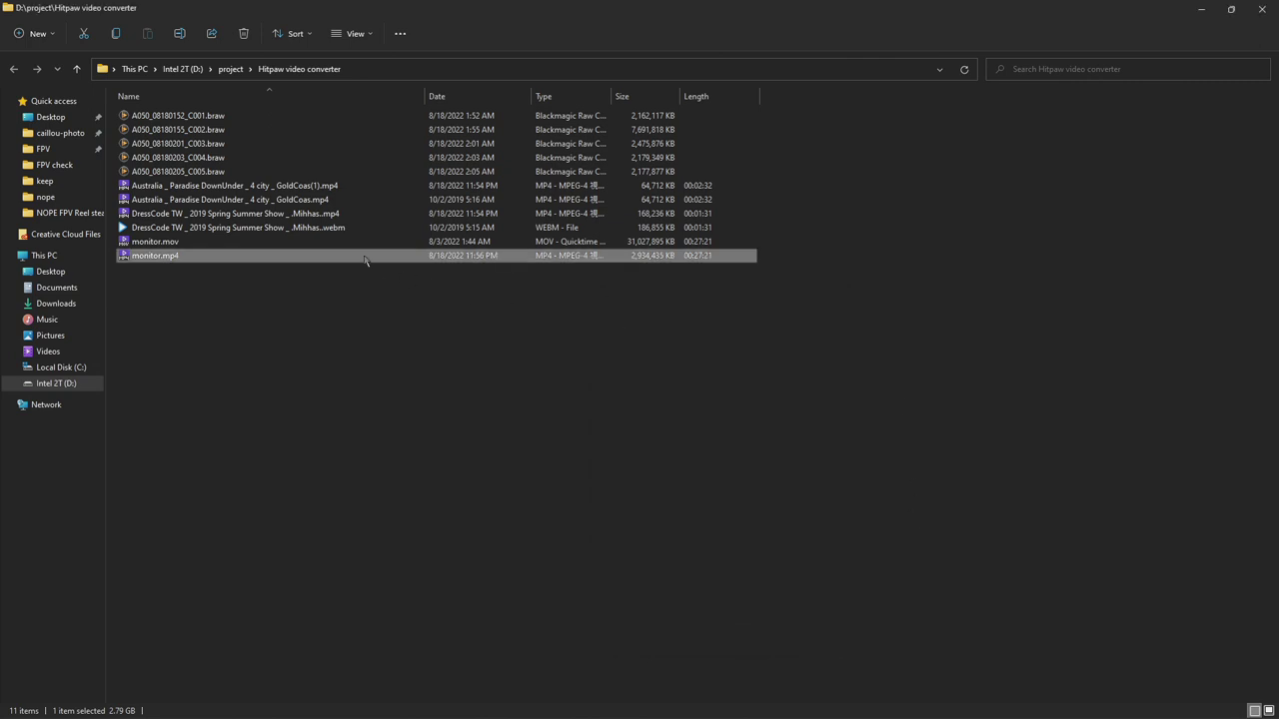
Play monitor.mp4, skim through it to near the end to check playback, and close the player
key(Return)
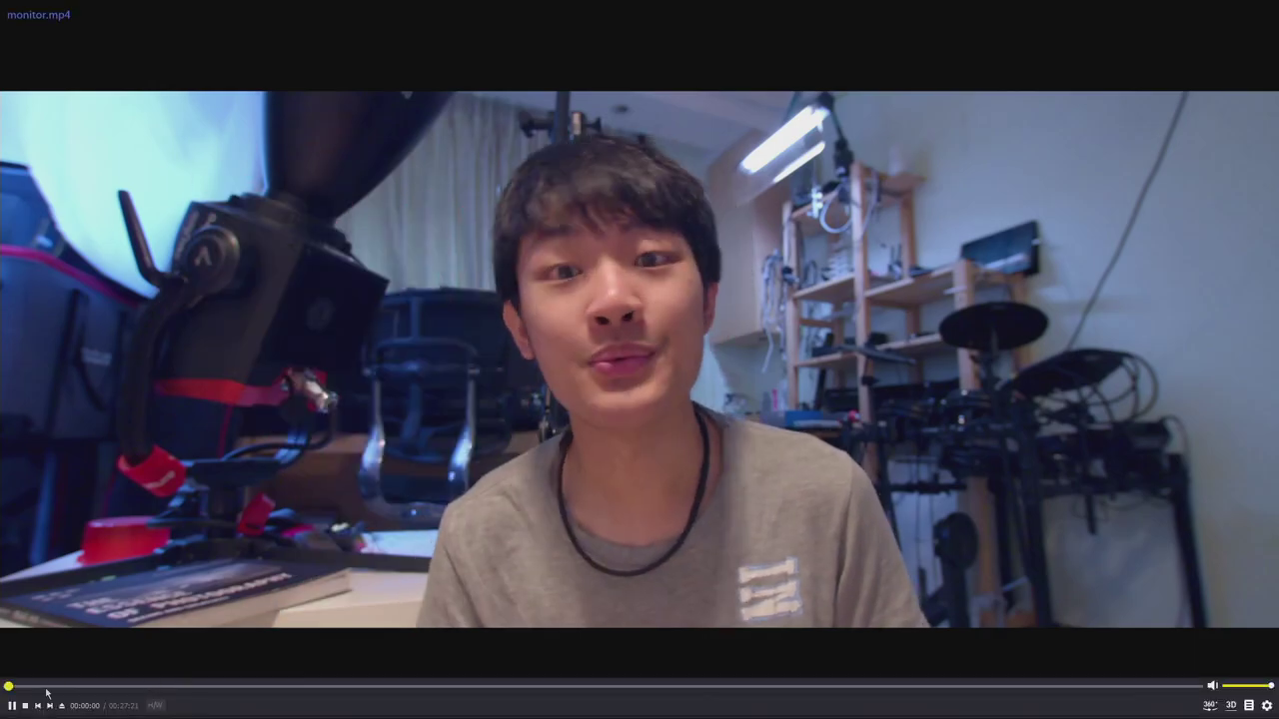
click(180, 688)
click(158, 687)
drag(158, 688, 1195, 691)
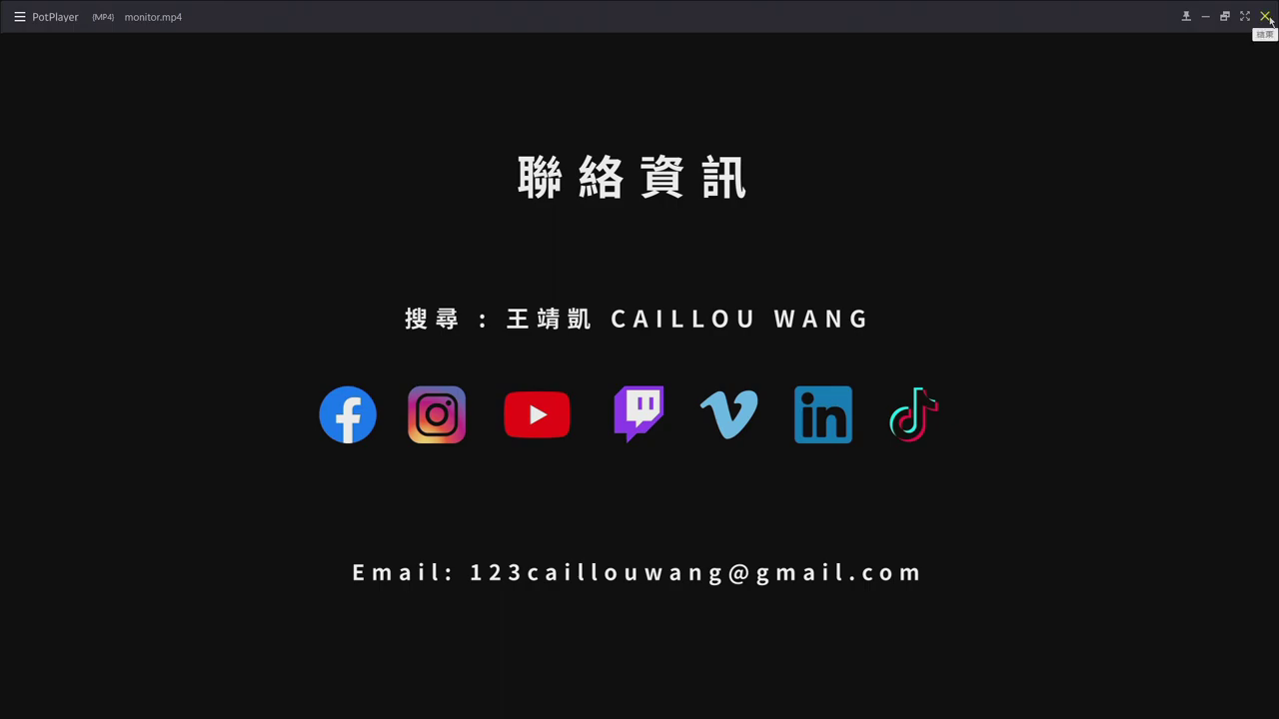
click(1264, 17)
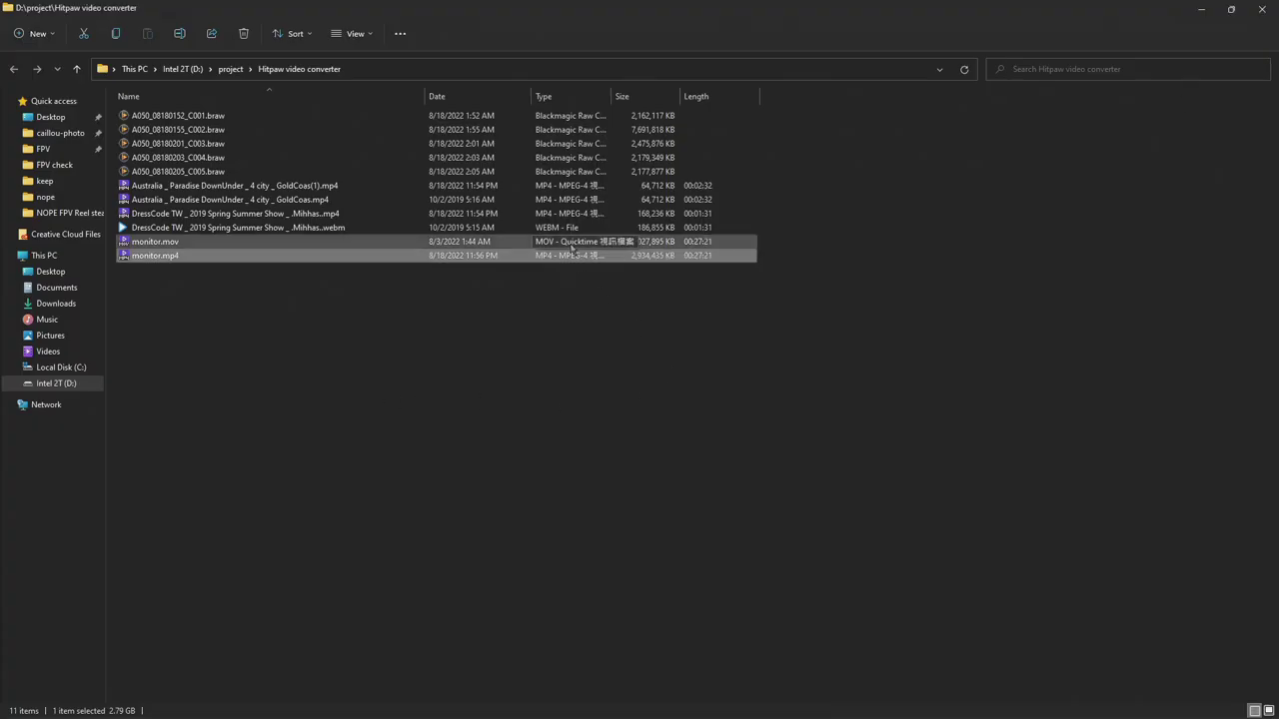
click(633, 310)
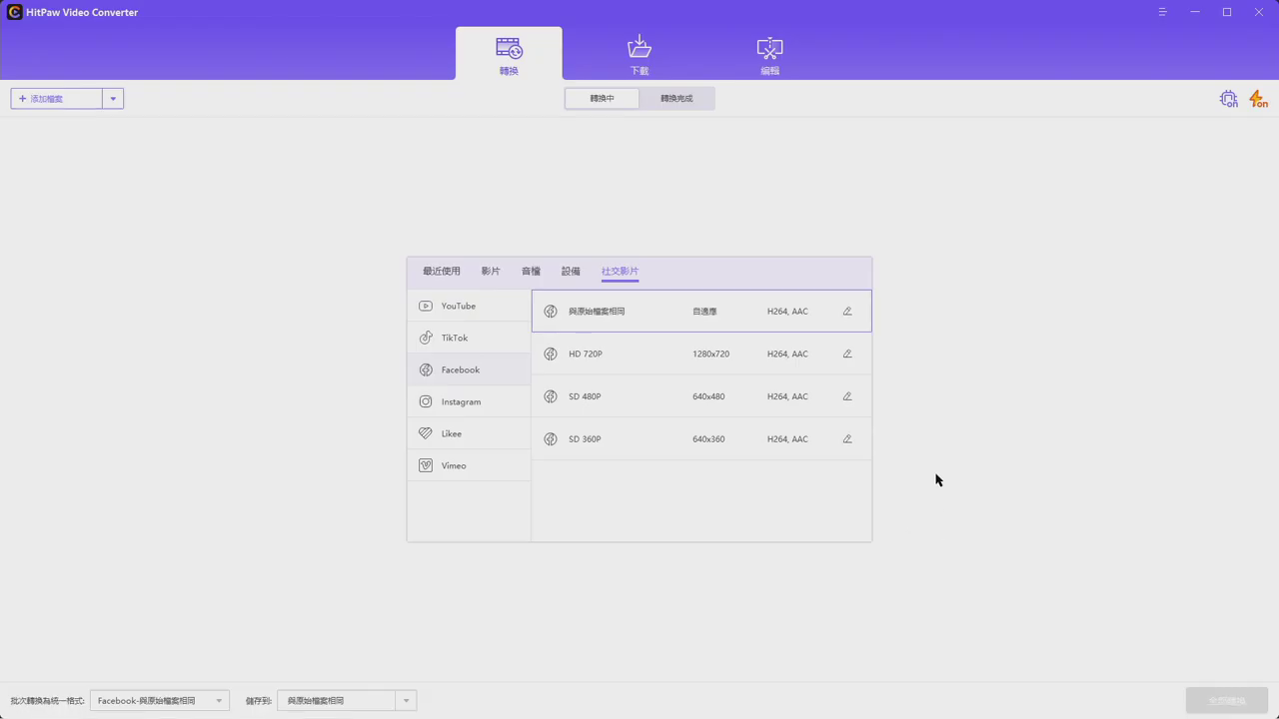
Dismiss HitPaw's output format list and revisit the download and edit sections, ending on the convert section
click(992, 418)
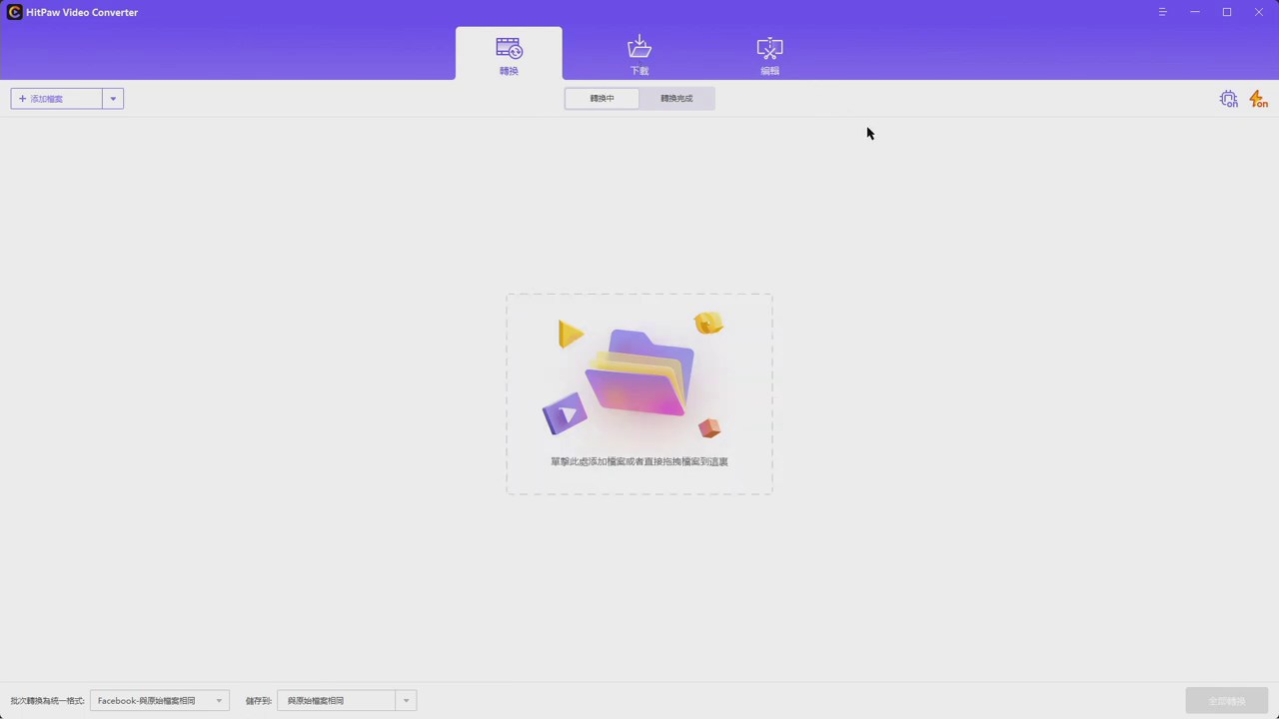
click(630, 62)
click(763, 67)
click(557, 70)
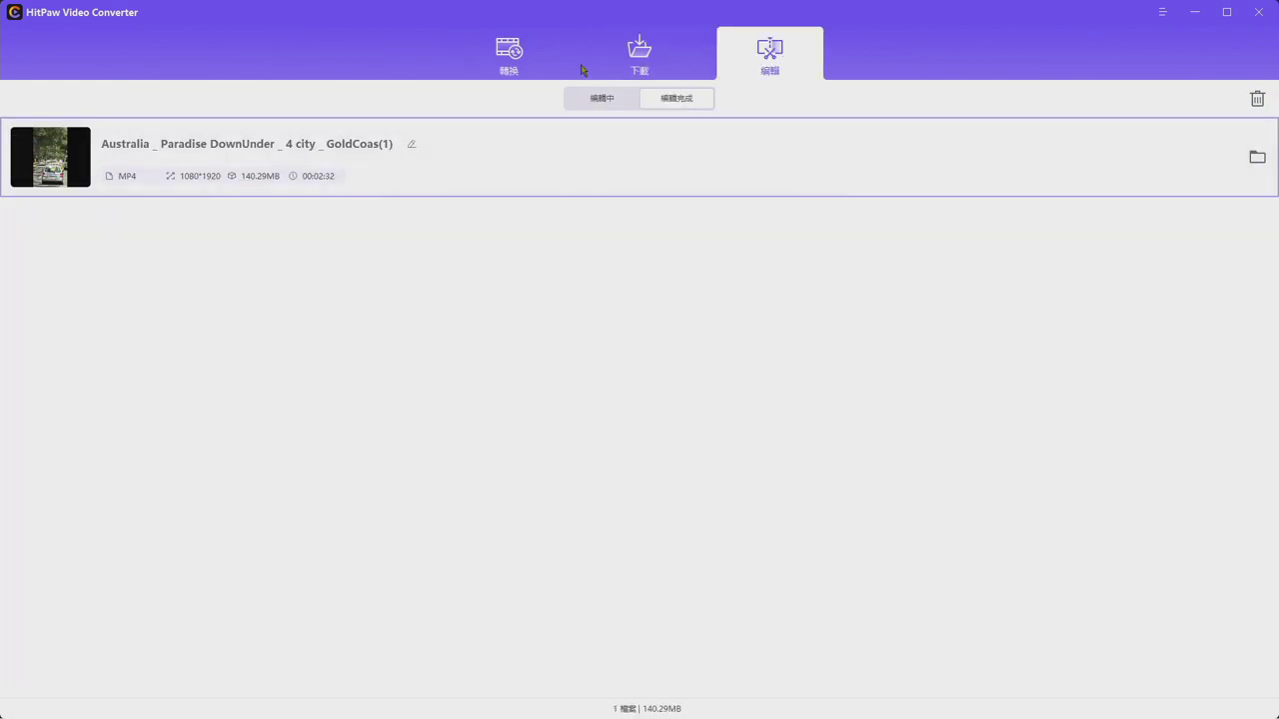
click(508, 78)
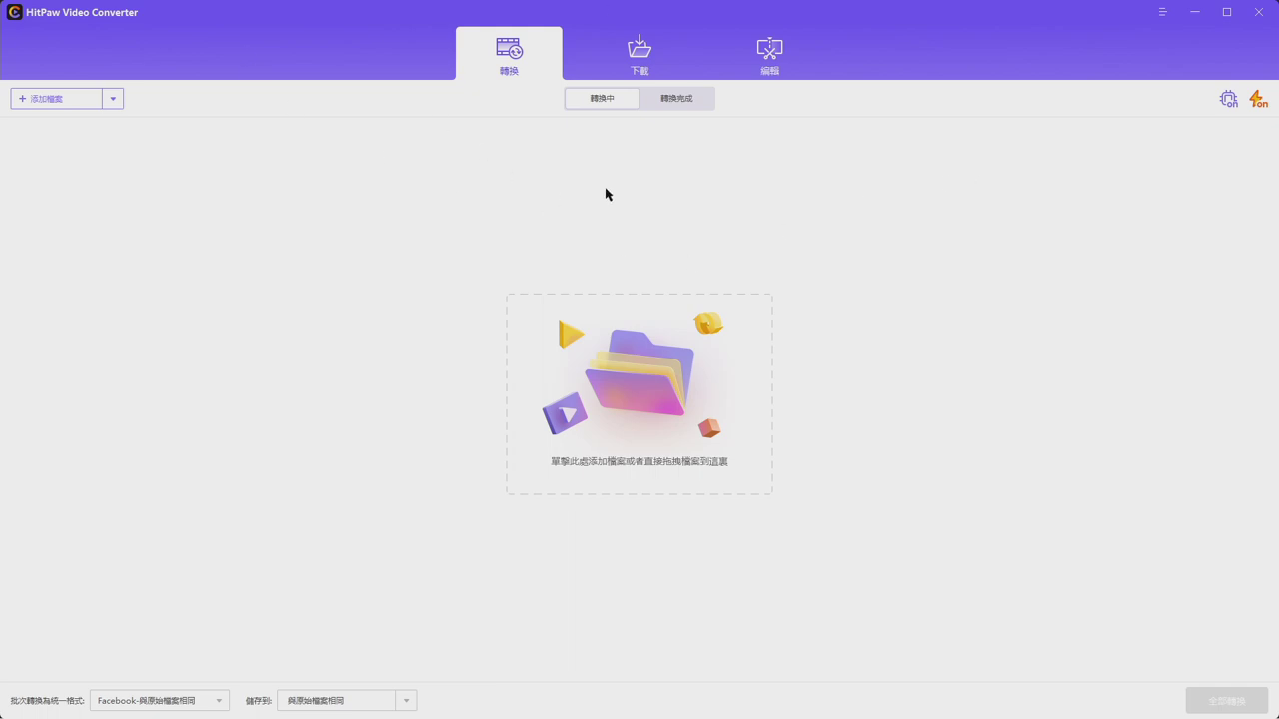
click(623, 60)
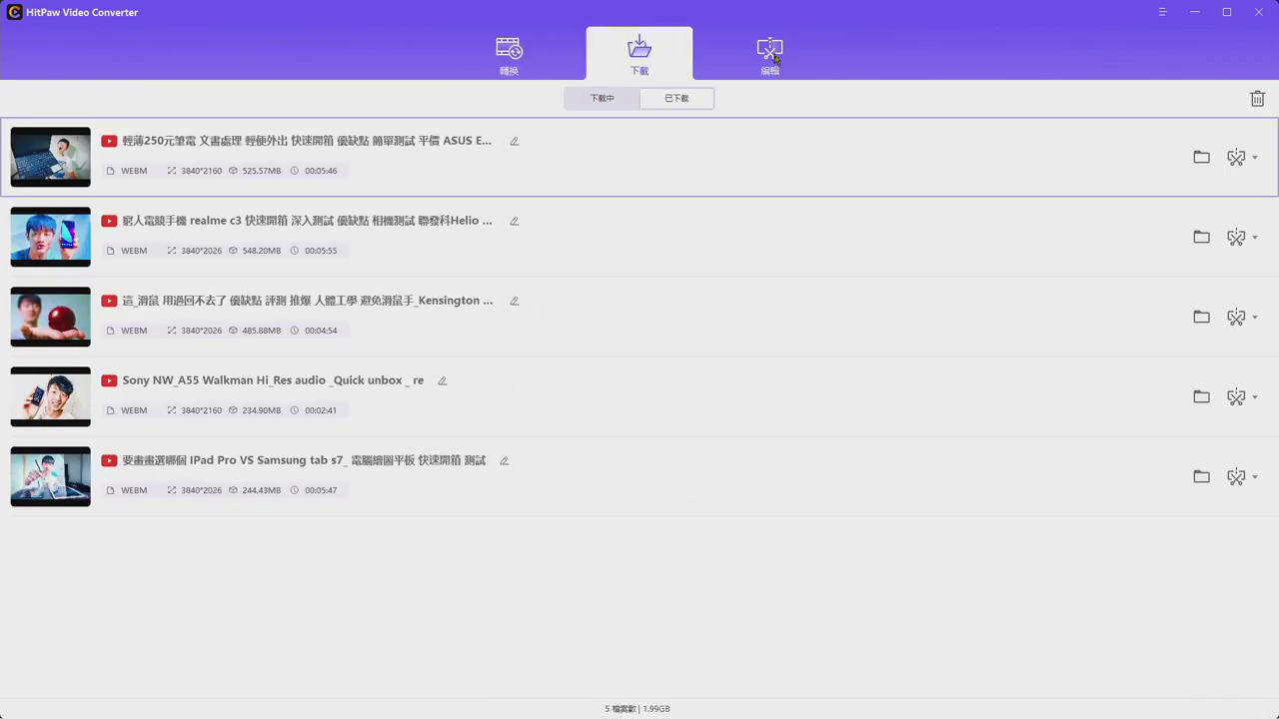
click(791, 84)
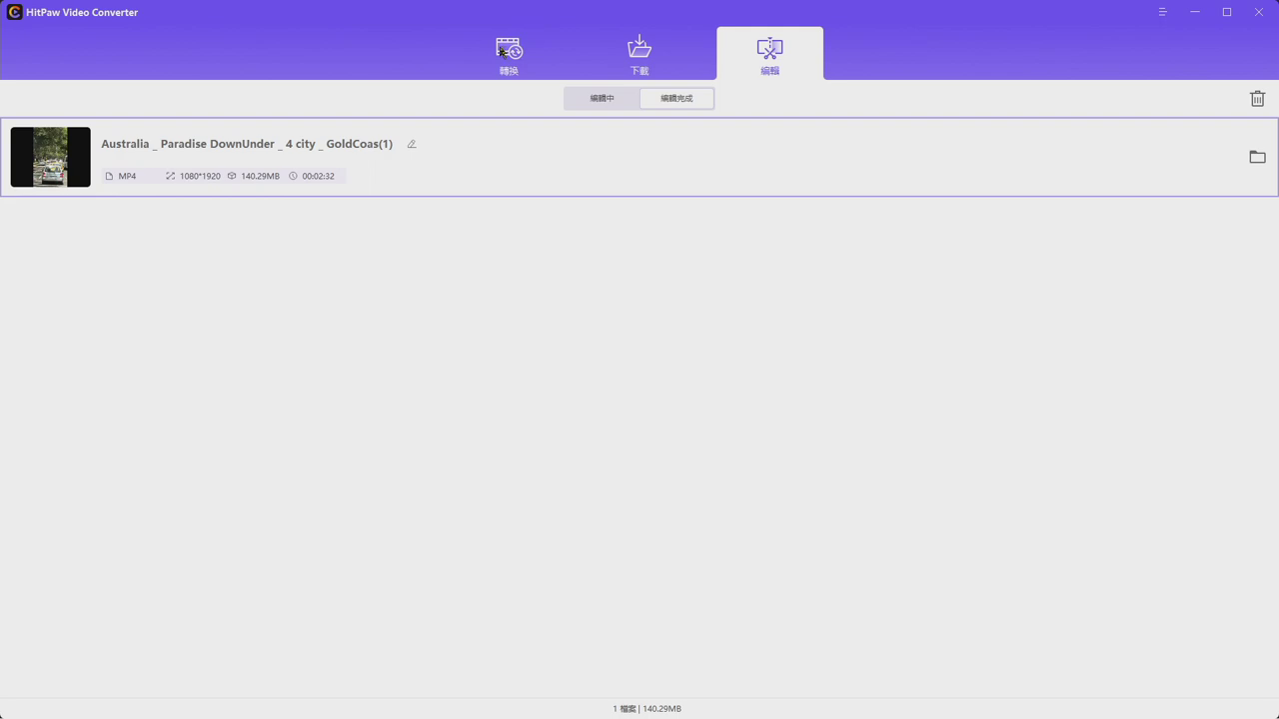
click(506, 50)
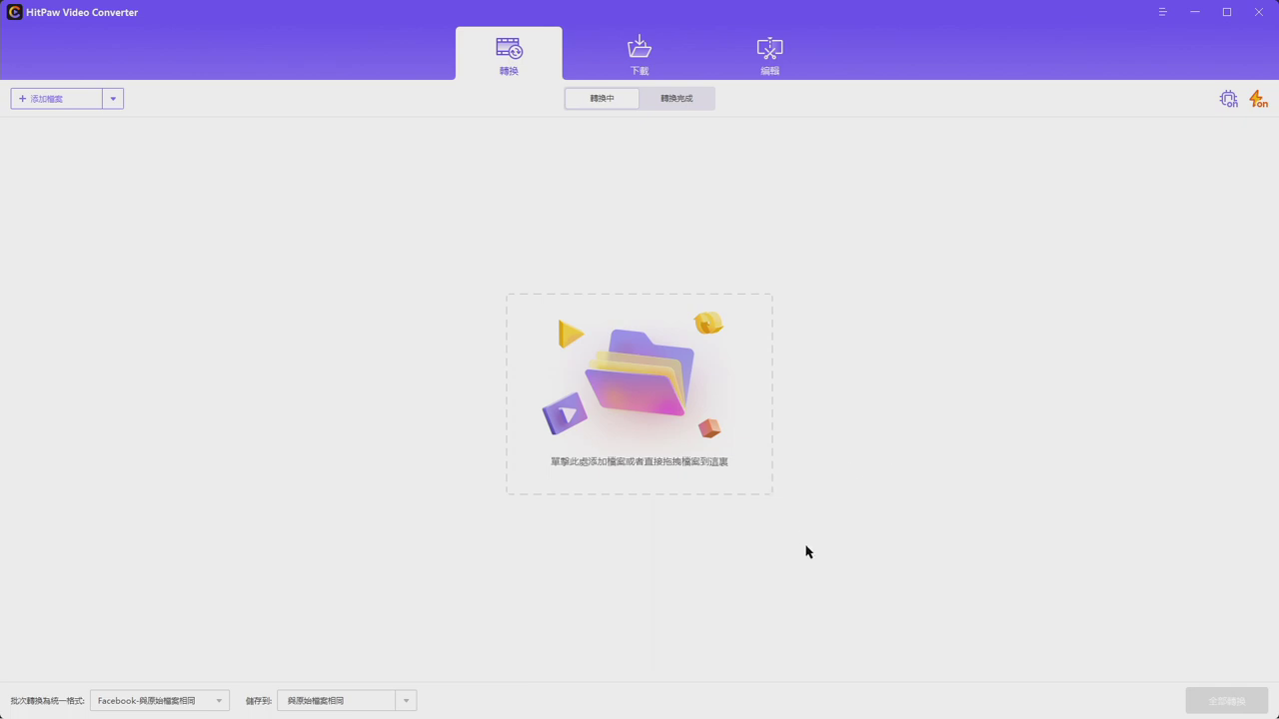
Switch to the RECentral 4 capture window to reach its recording controls
key(alt+Tab)
key(alt+Tab)
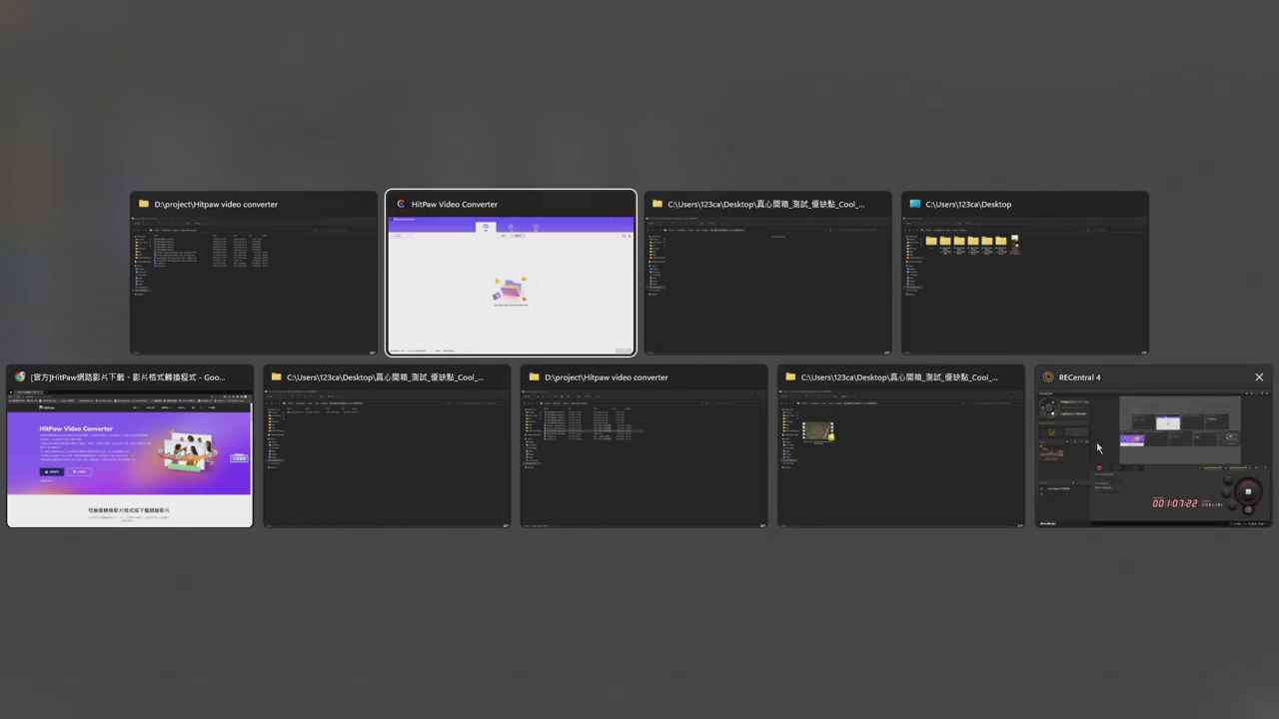
click(1153, 450)
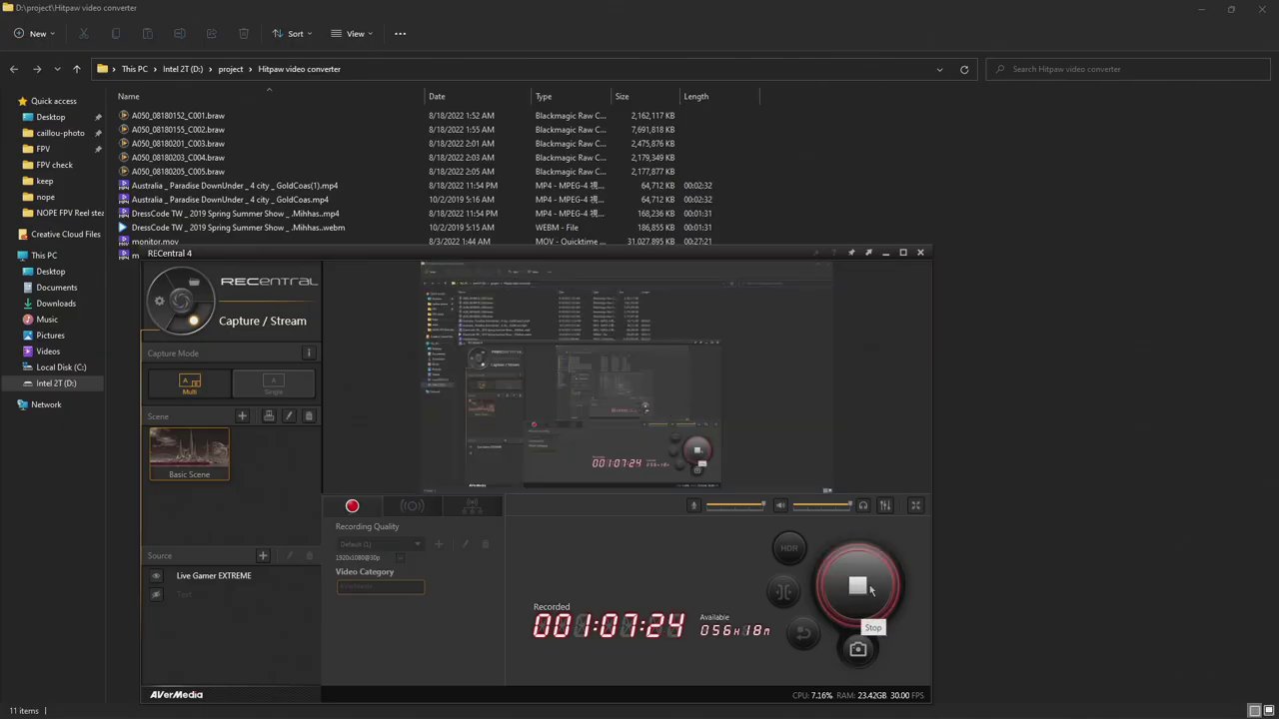